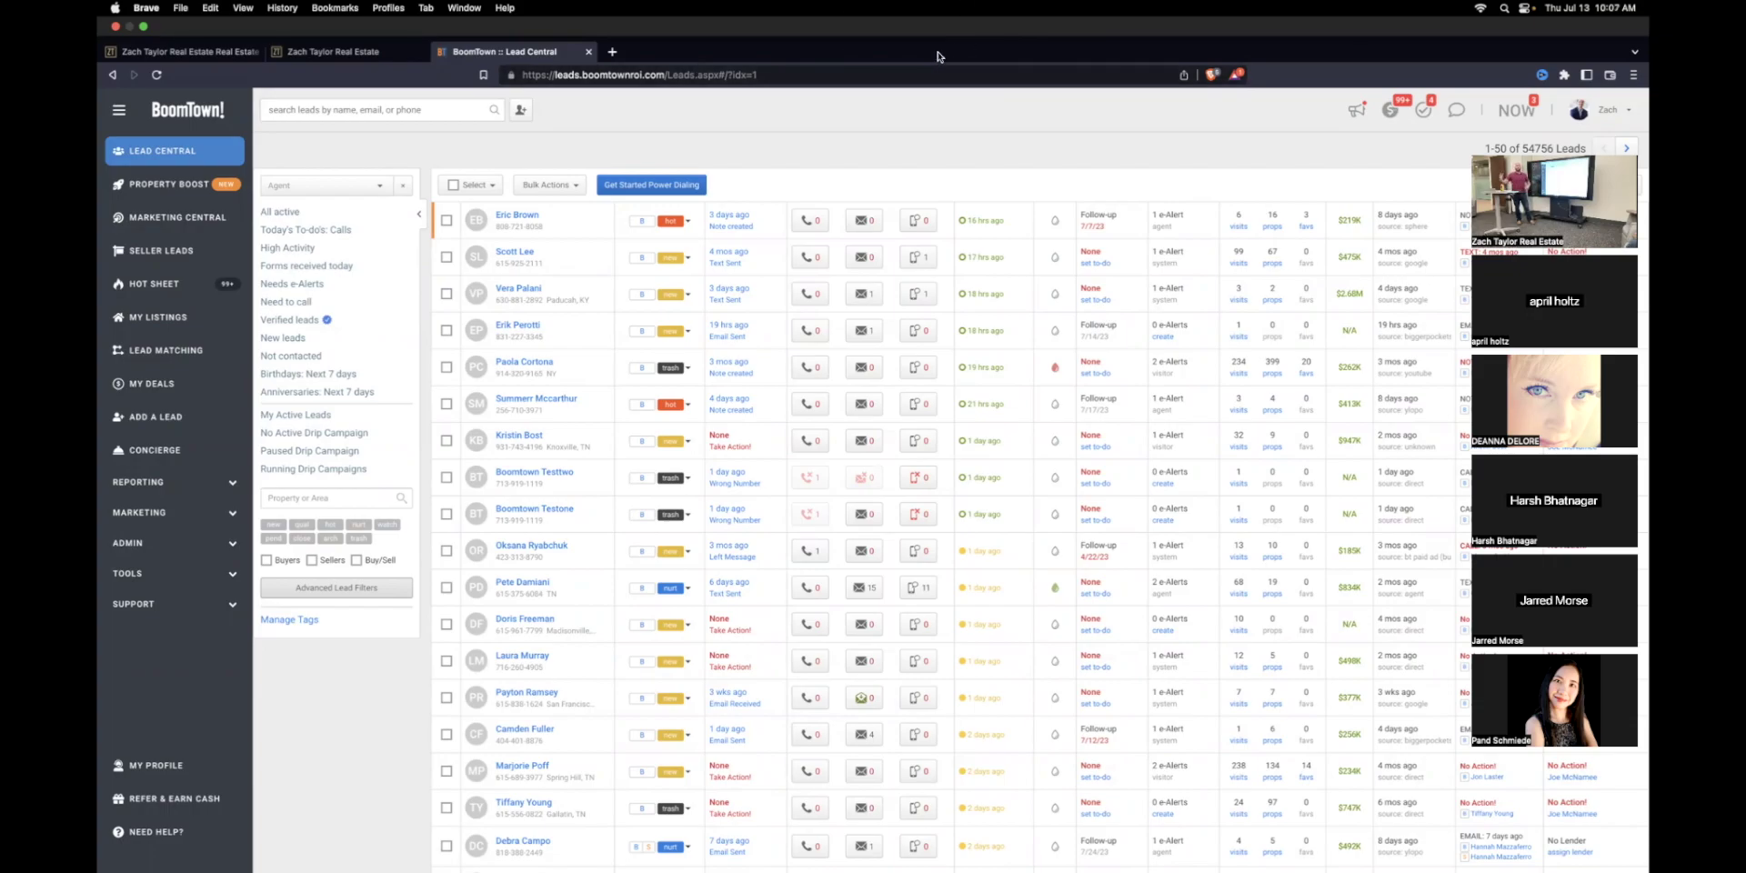
Step: Start a new lead and enter the lead's first name, last name and e-mail address
{"action": "left_click", "coordinate": [689, 221]}
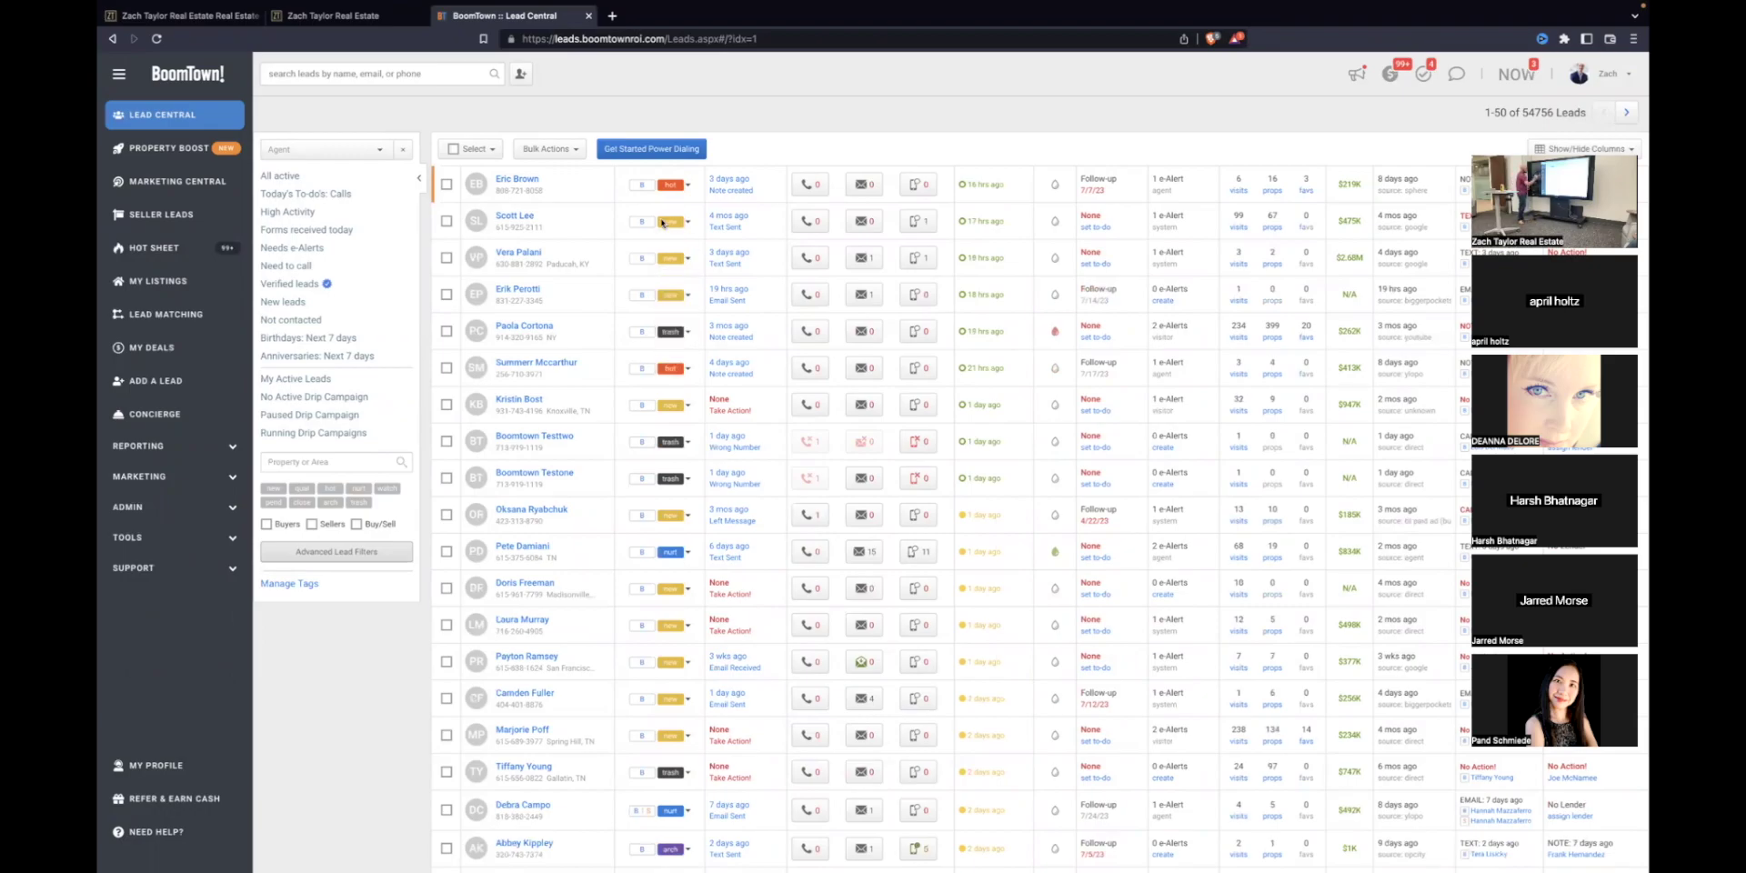
{"action": "left_click", "coordinate": [166, 384]}
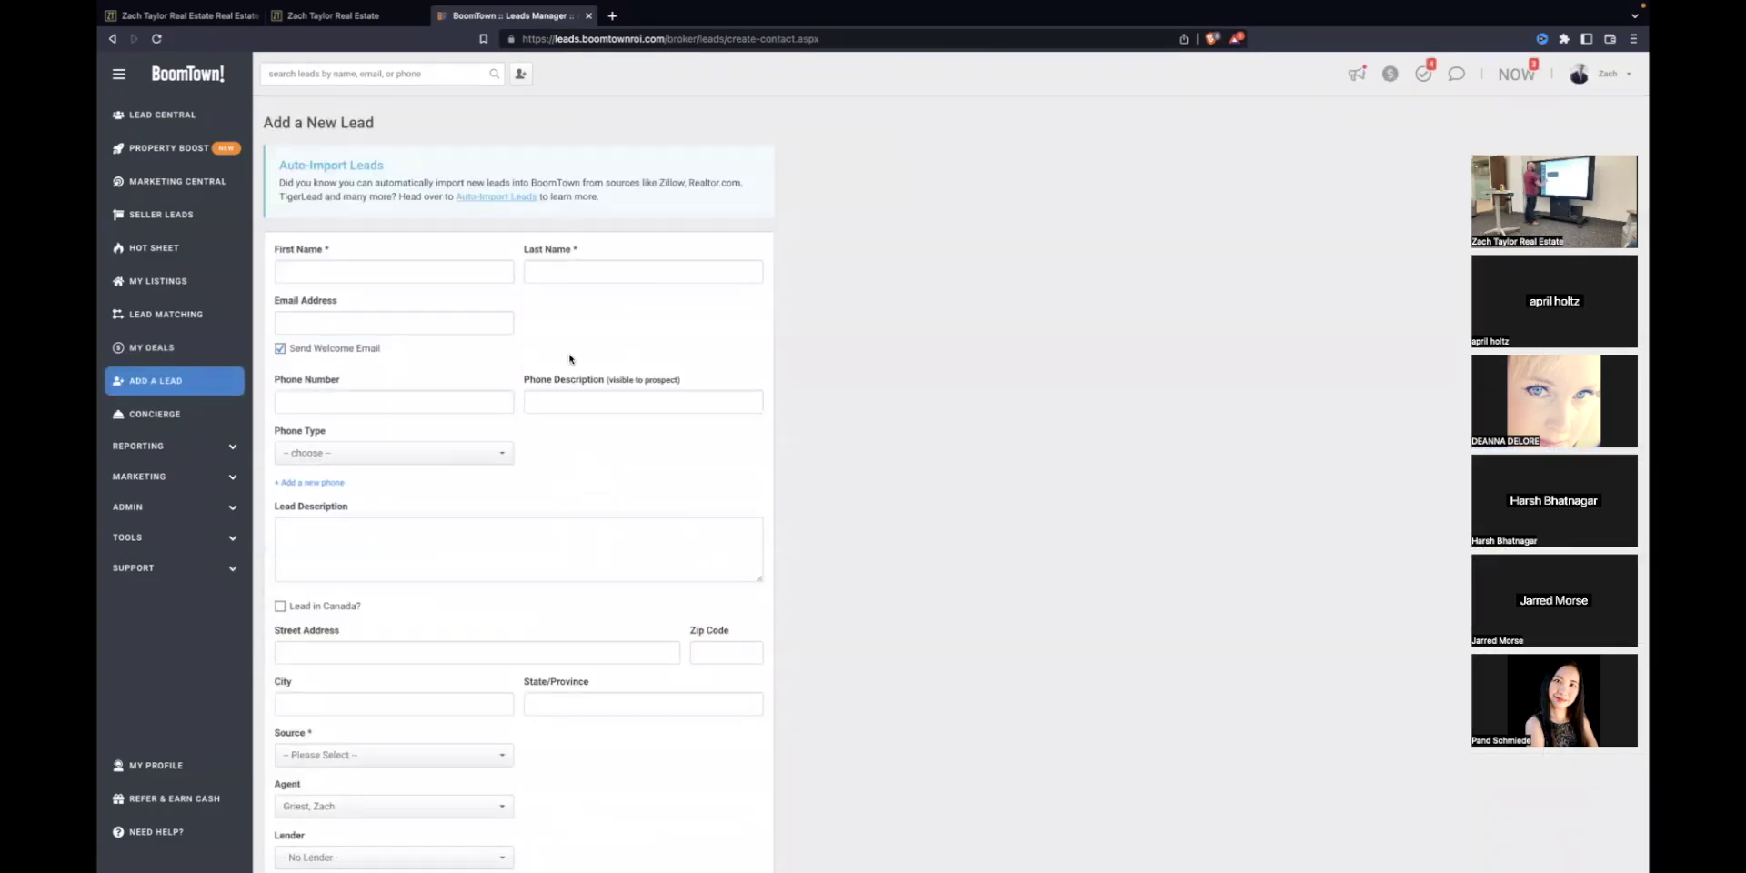
{"action": "left_click", "coordinate": [352, 270]}
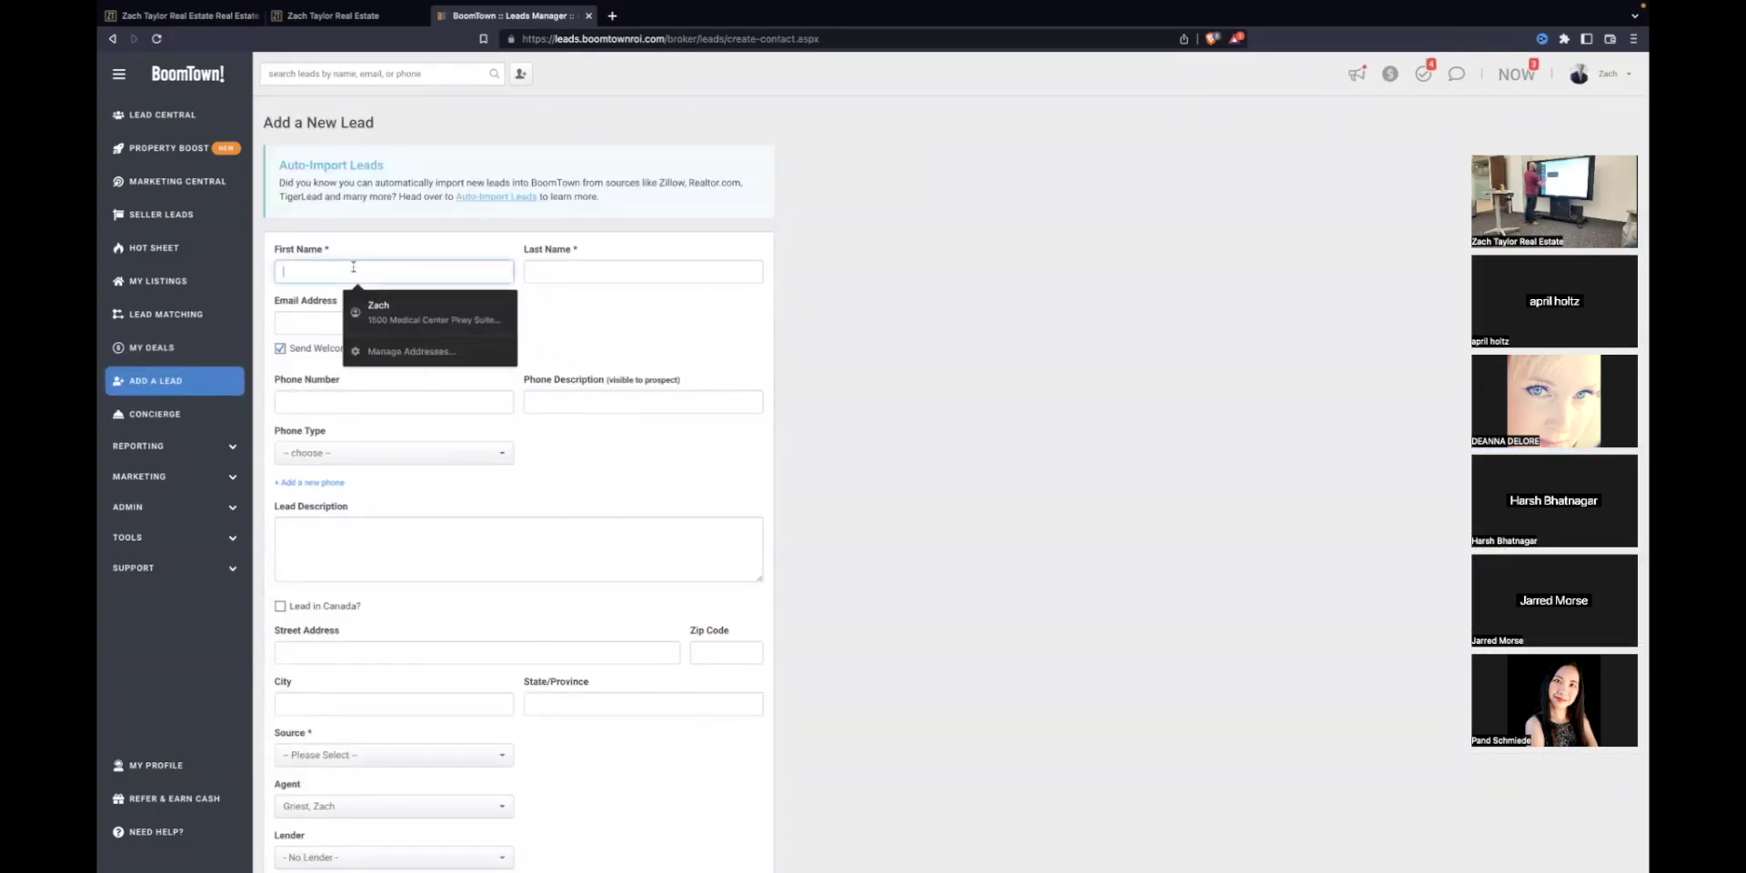
{"action": "key", "text": "Tab"}
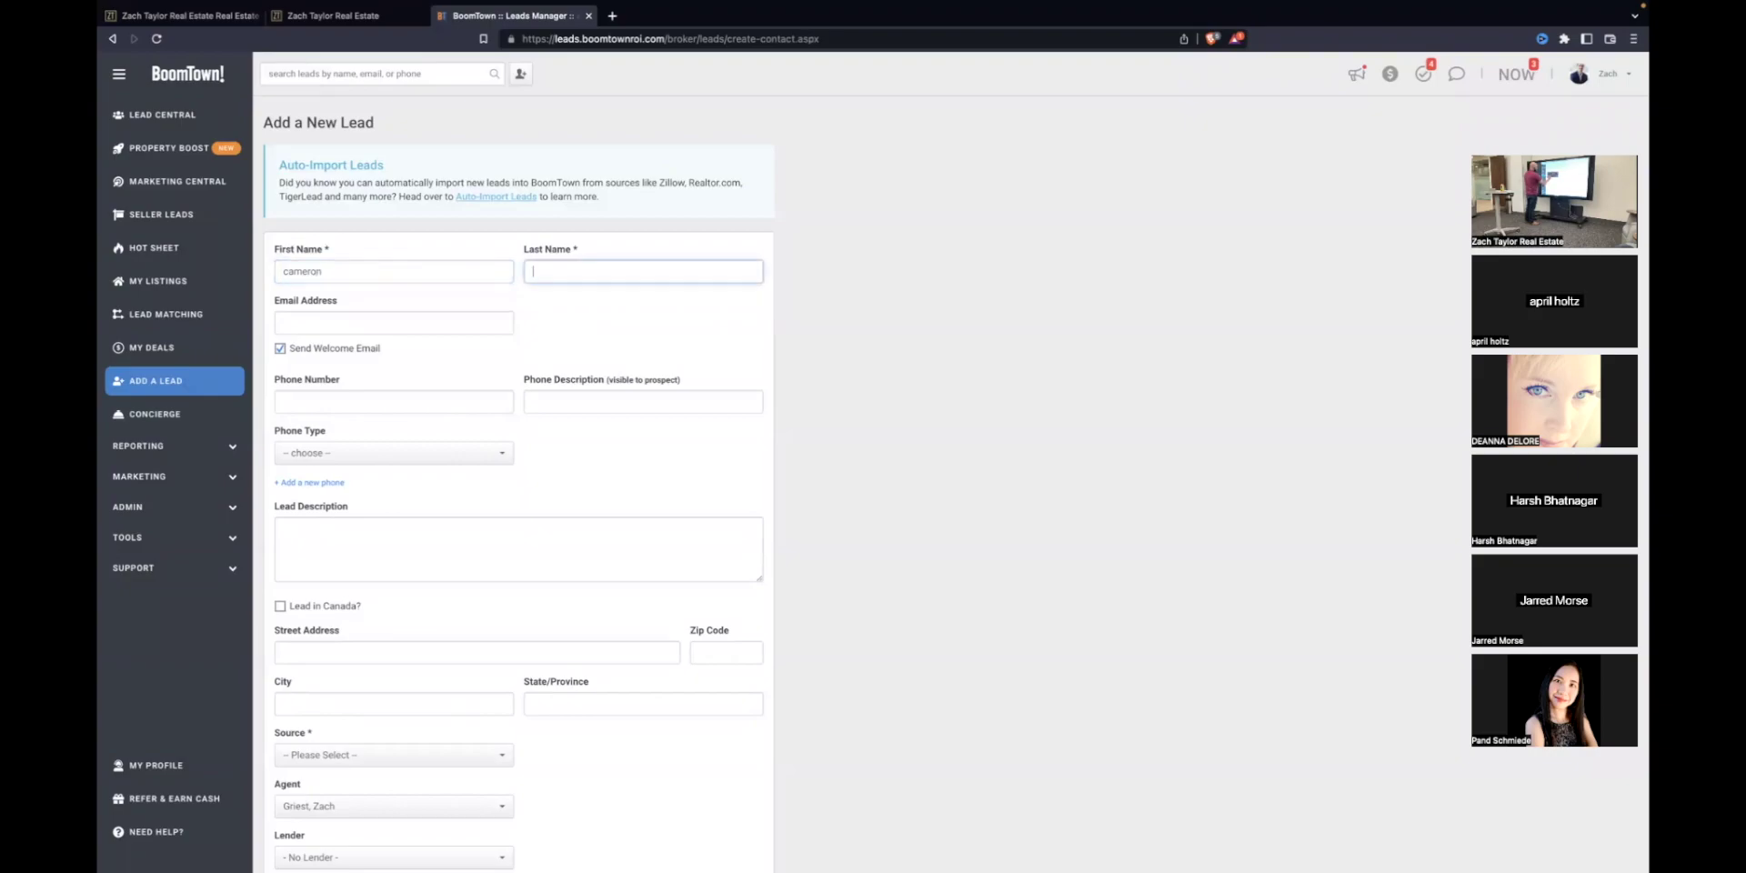
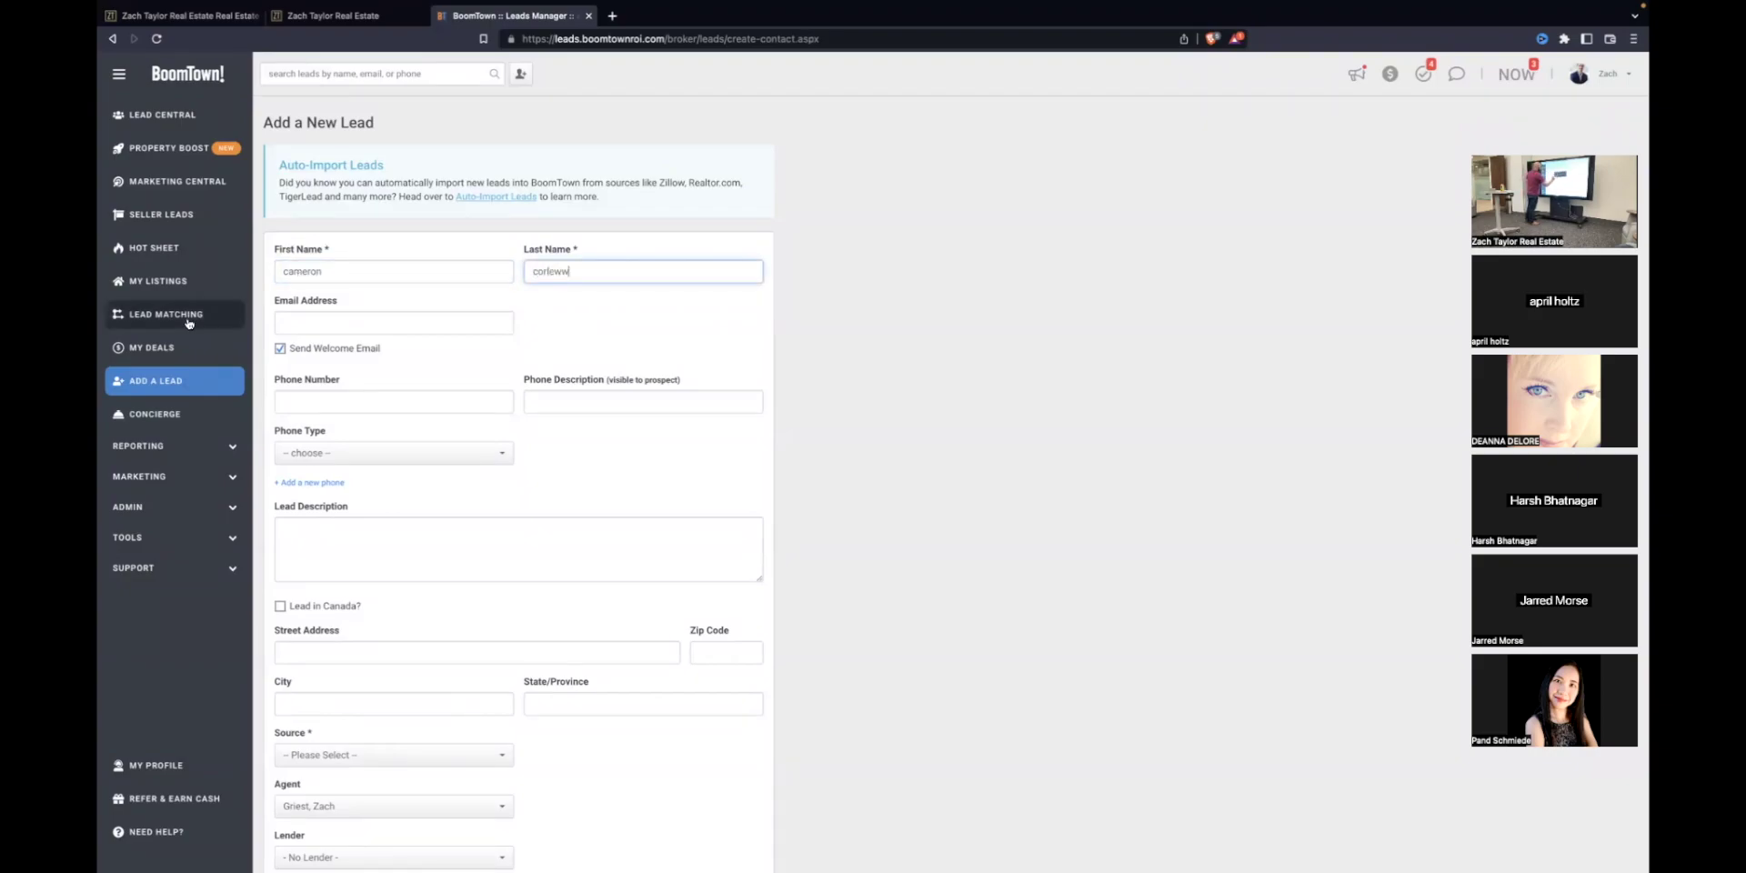
{"action": "left_click", "coordinate": [424, 322]}
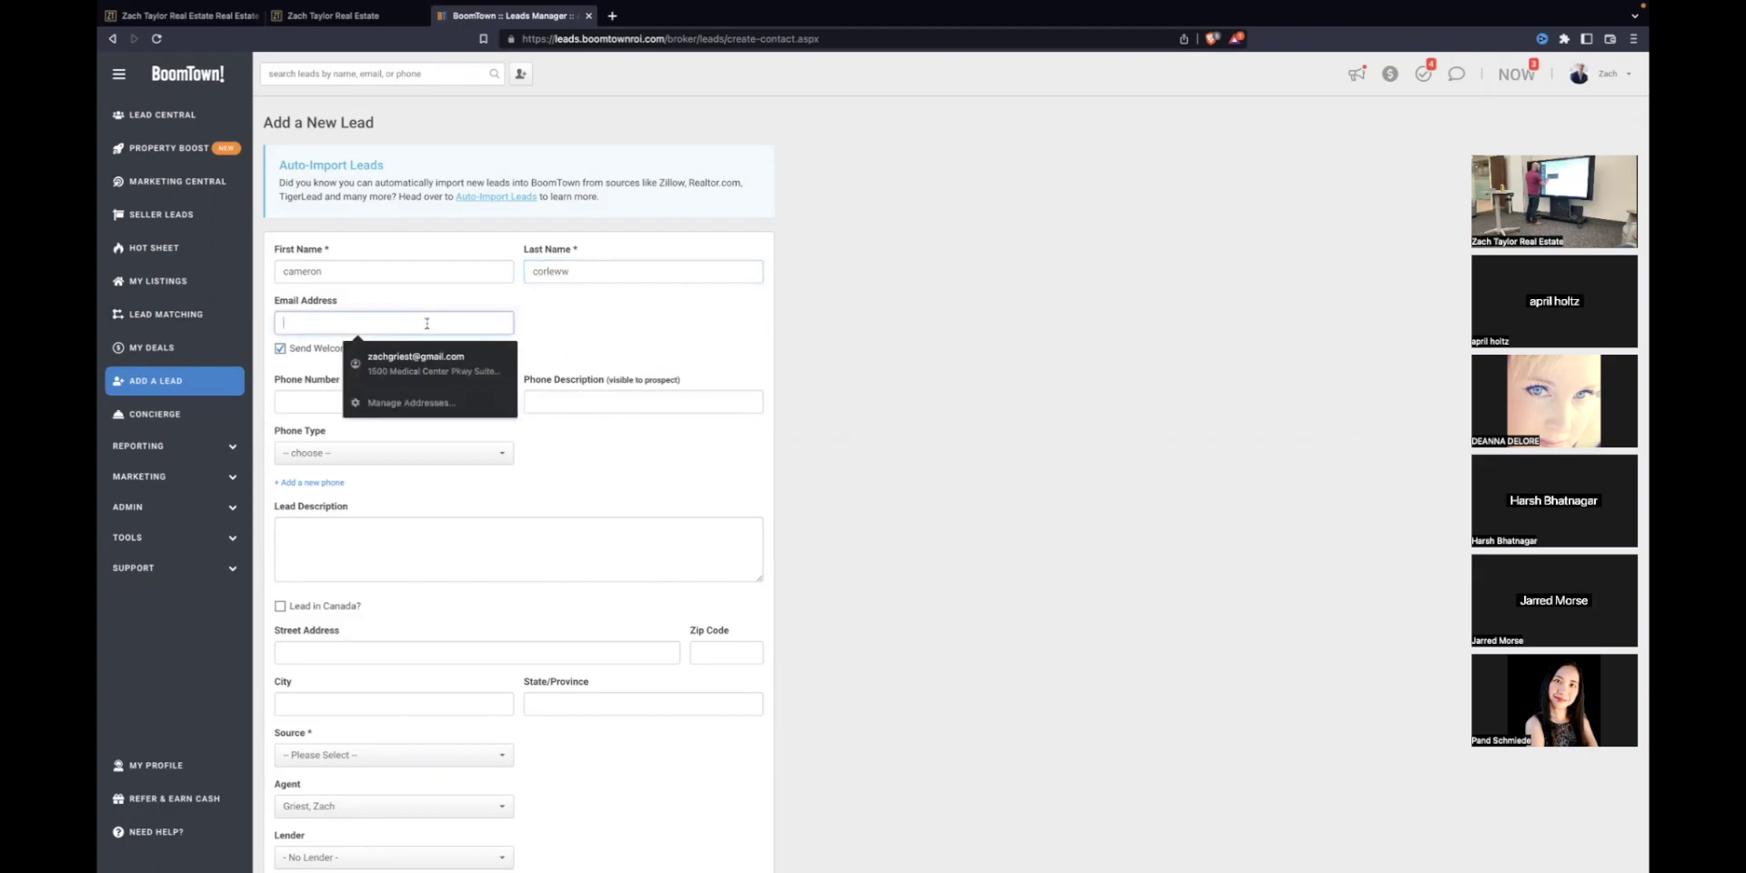
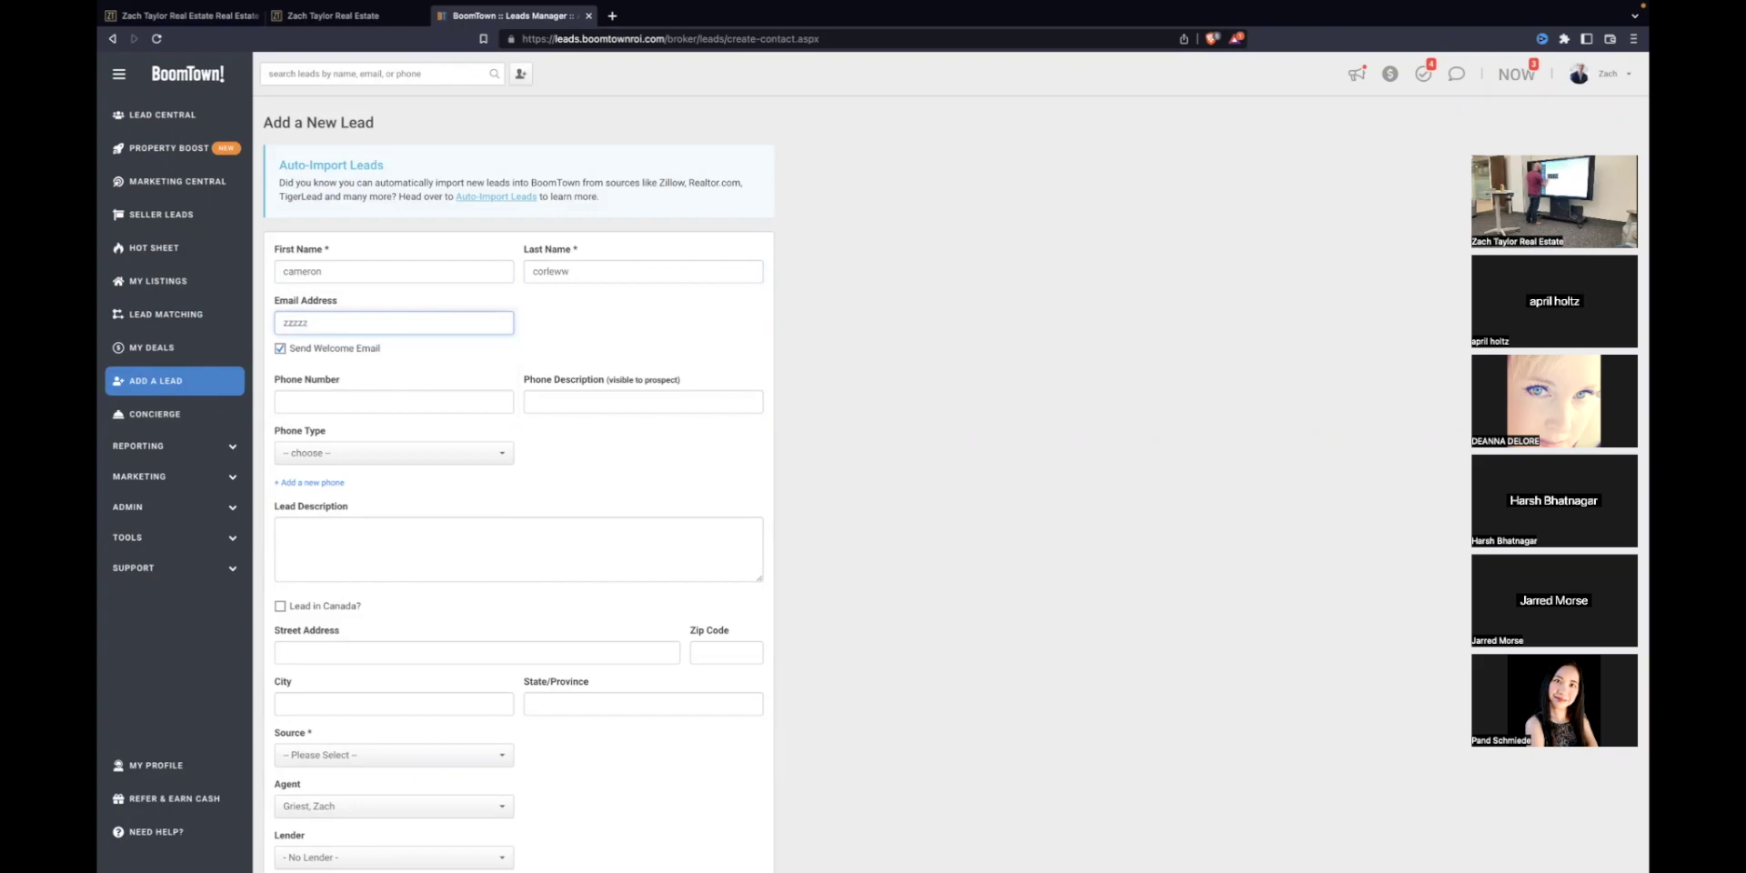
Step: Turn off the welcome email and set the phone type to Mobile
{"action": "left_click", "coordinate": [280, 349]}
{"action": "scroll", "coordinate": [516, 385], "scroll_direction": "down", "scroll_amount": 3}
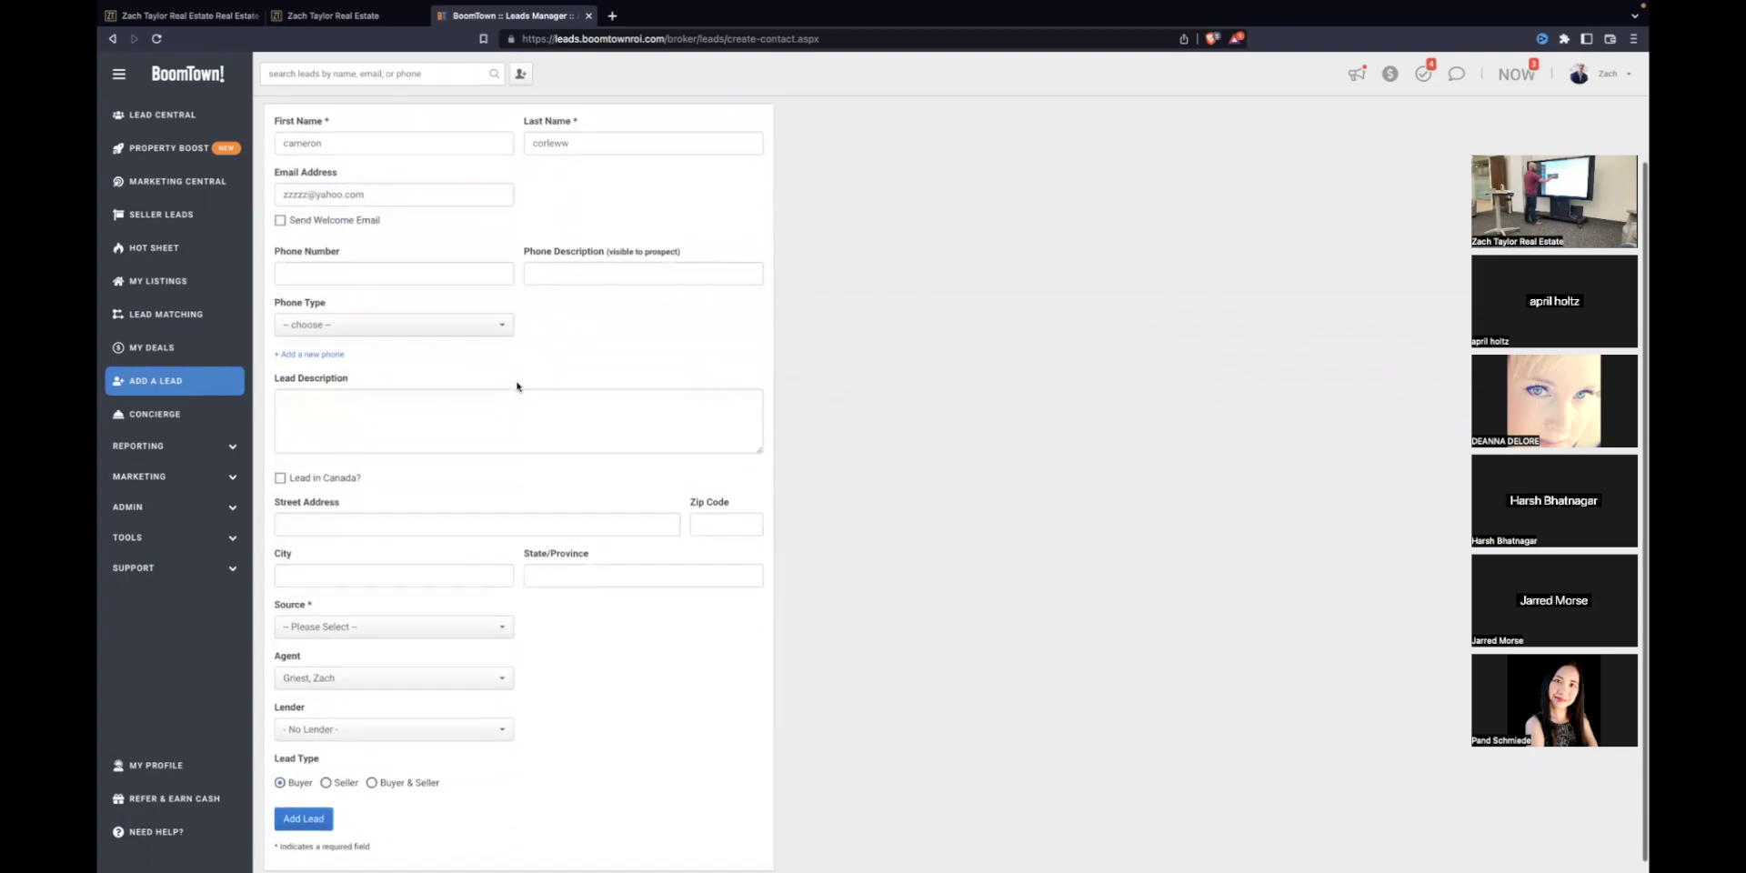
{"action": "left_click", "coordinate": [381, 325]}
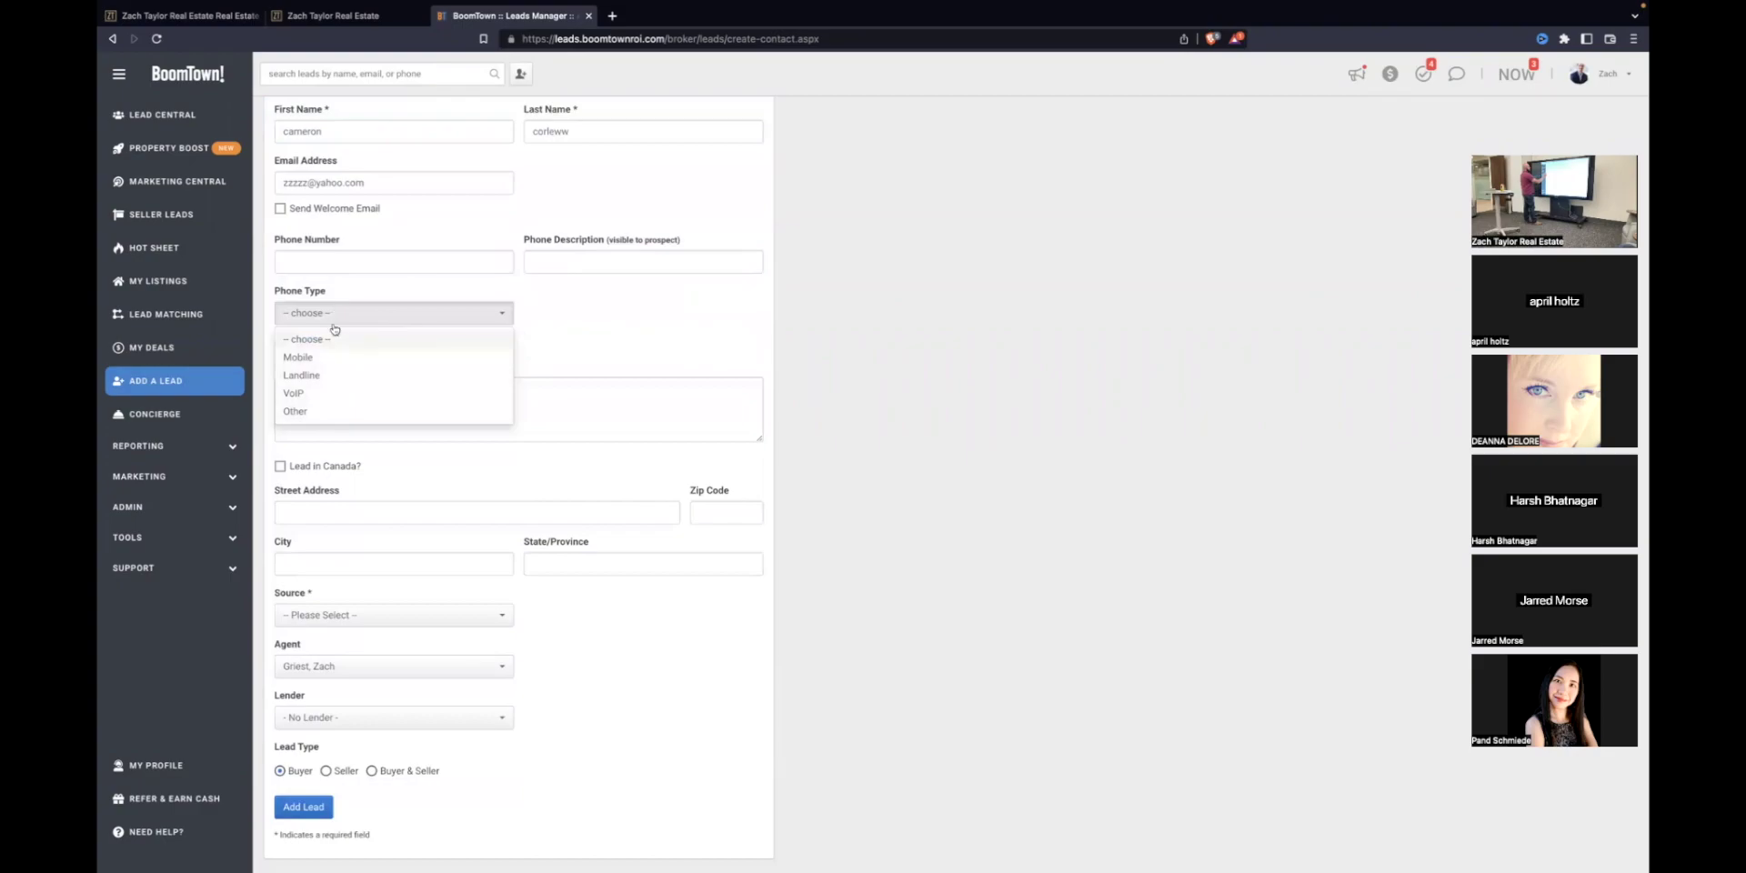
{"action": "left_click", "coordinate": [359, 357]}
{"action": "left_click", "coordinate": [379, 271]}
{"action": "scroll", "coordinate": [487, 228], "scroll_direction": "up", "scroll_amount": 1}
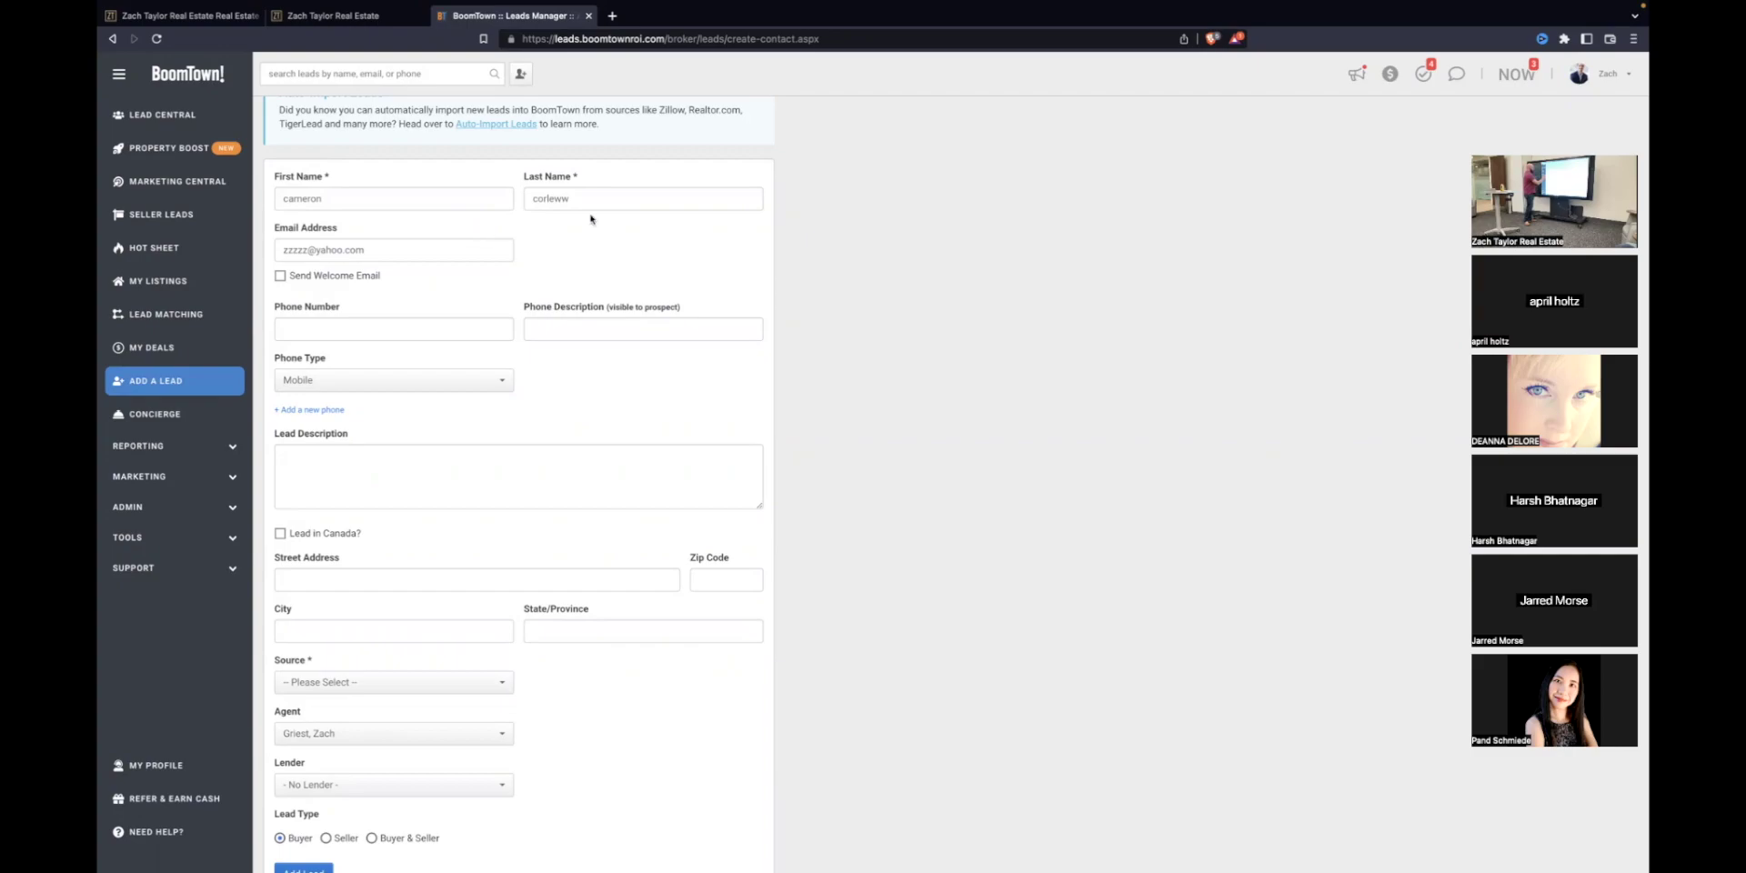
{"action": "scroll", "coordinate": [521, 503], "scroll_direction": "down", "scroll_amount": 1}
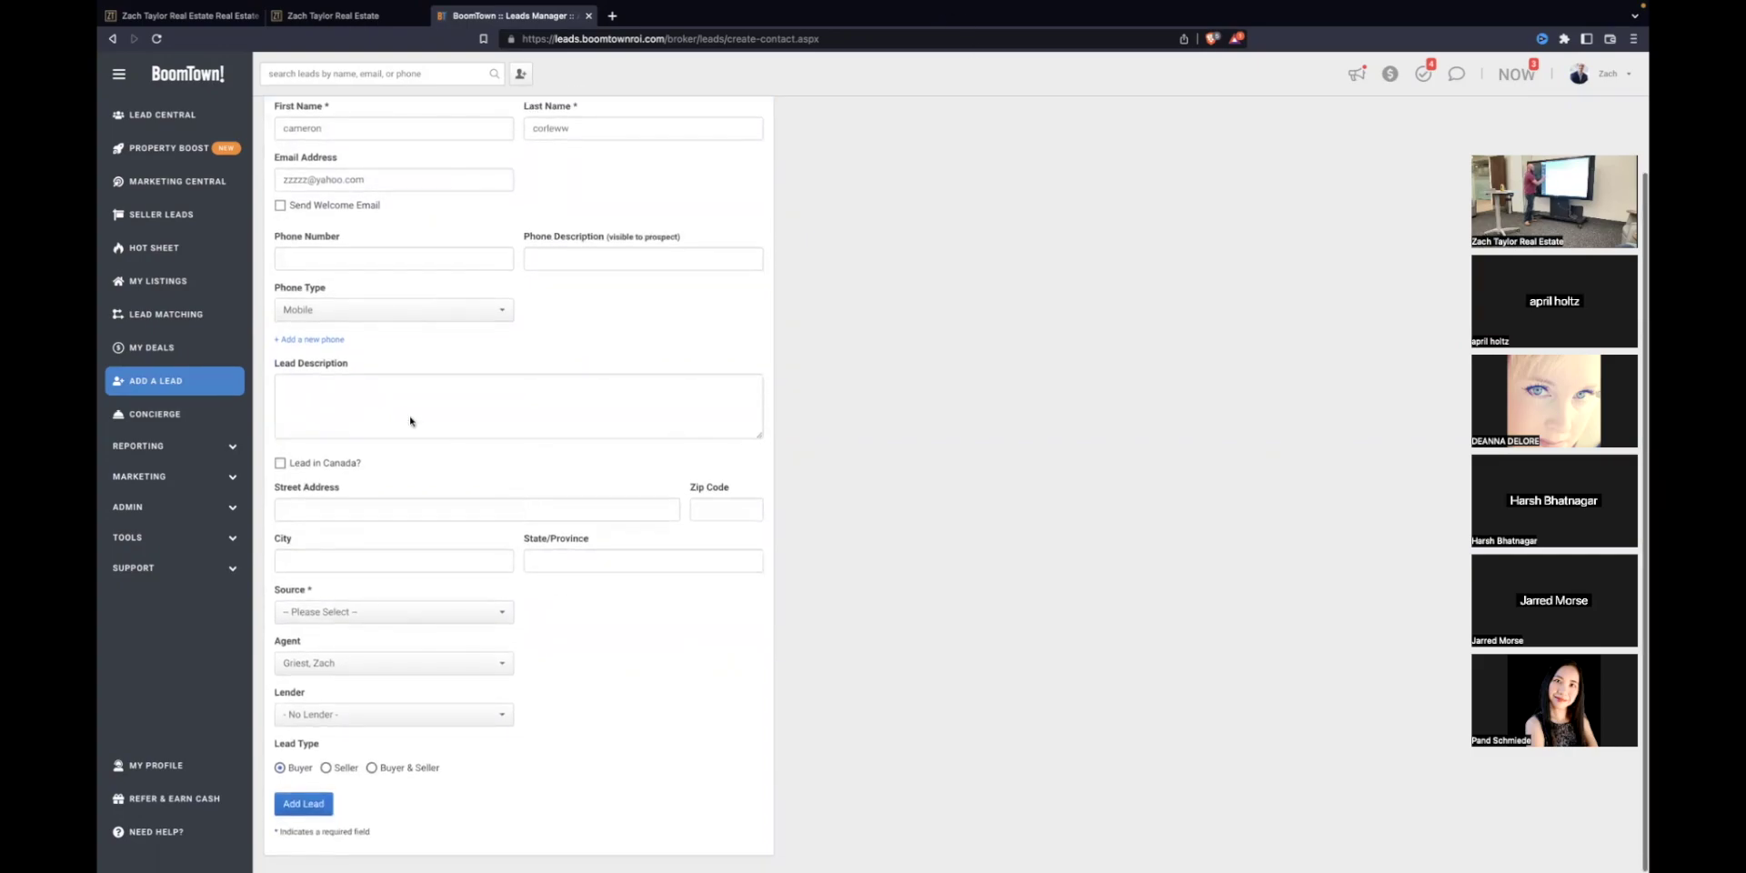
Step: Enter the description 'family friend. Under 300K, 3 bedroom' and the lead's street address
{"action": "left_click", "coordinate": [320, 264]}
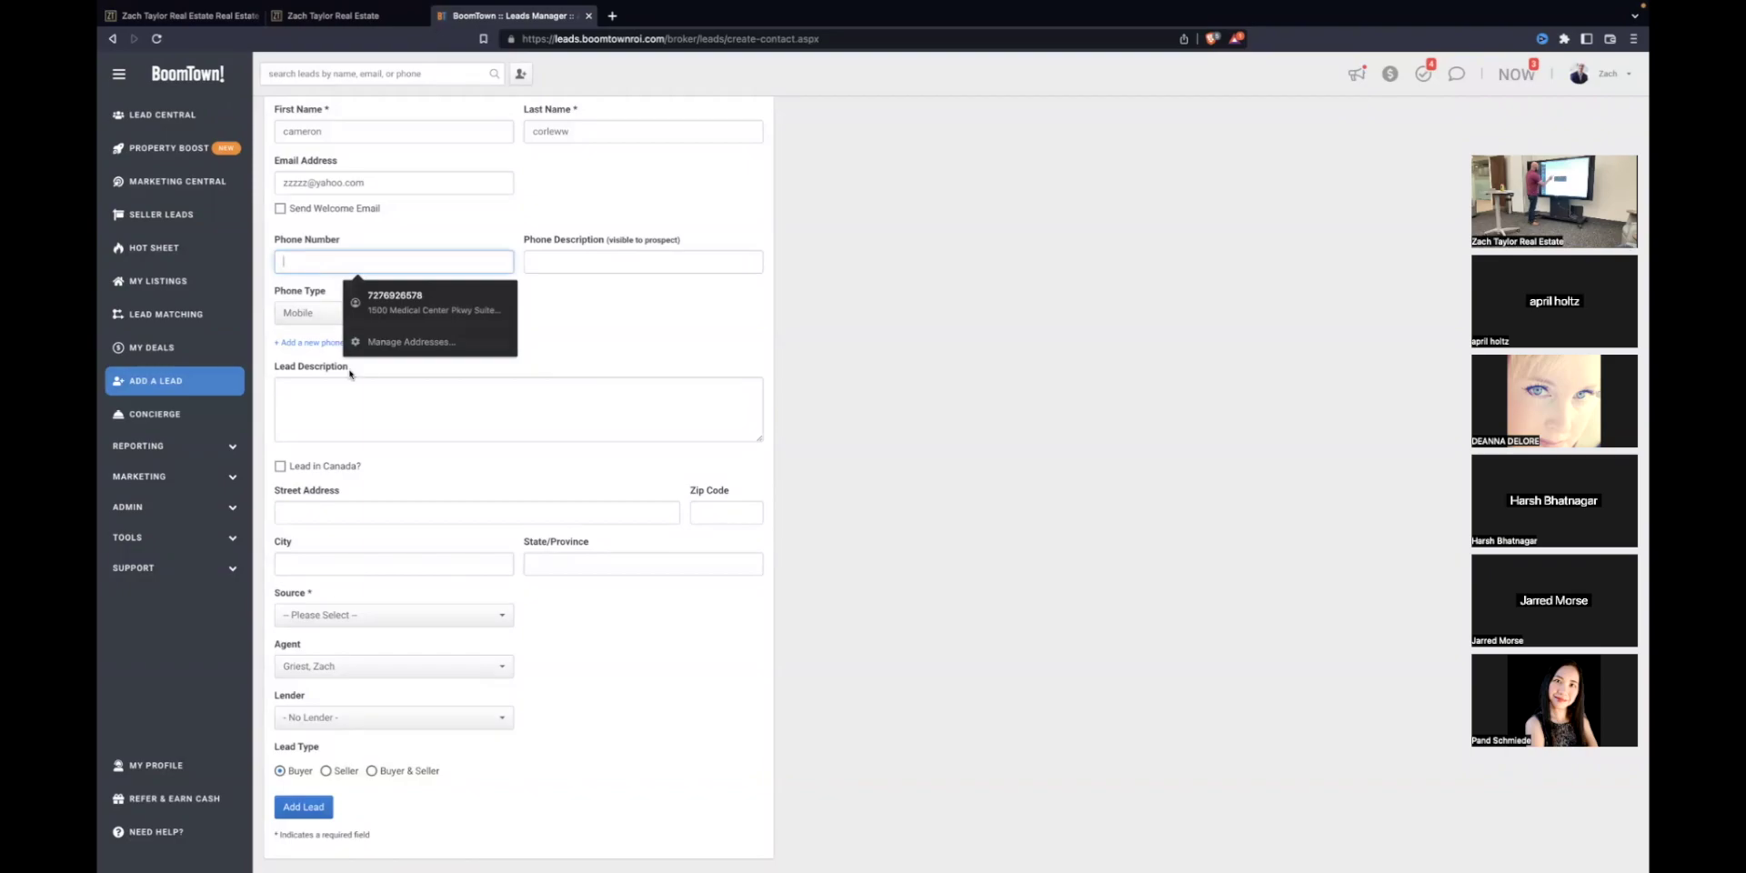
{"action": "left_click", "coordinate": [349, 406]}
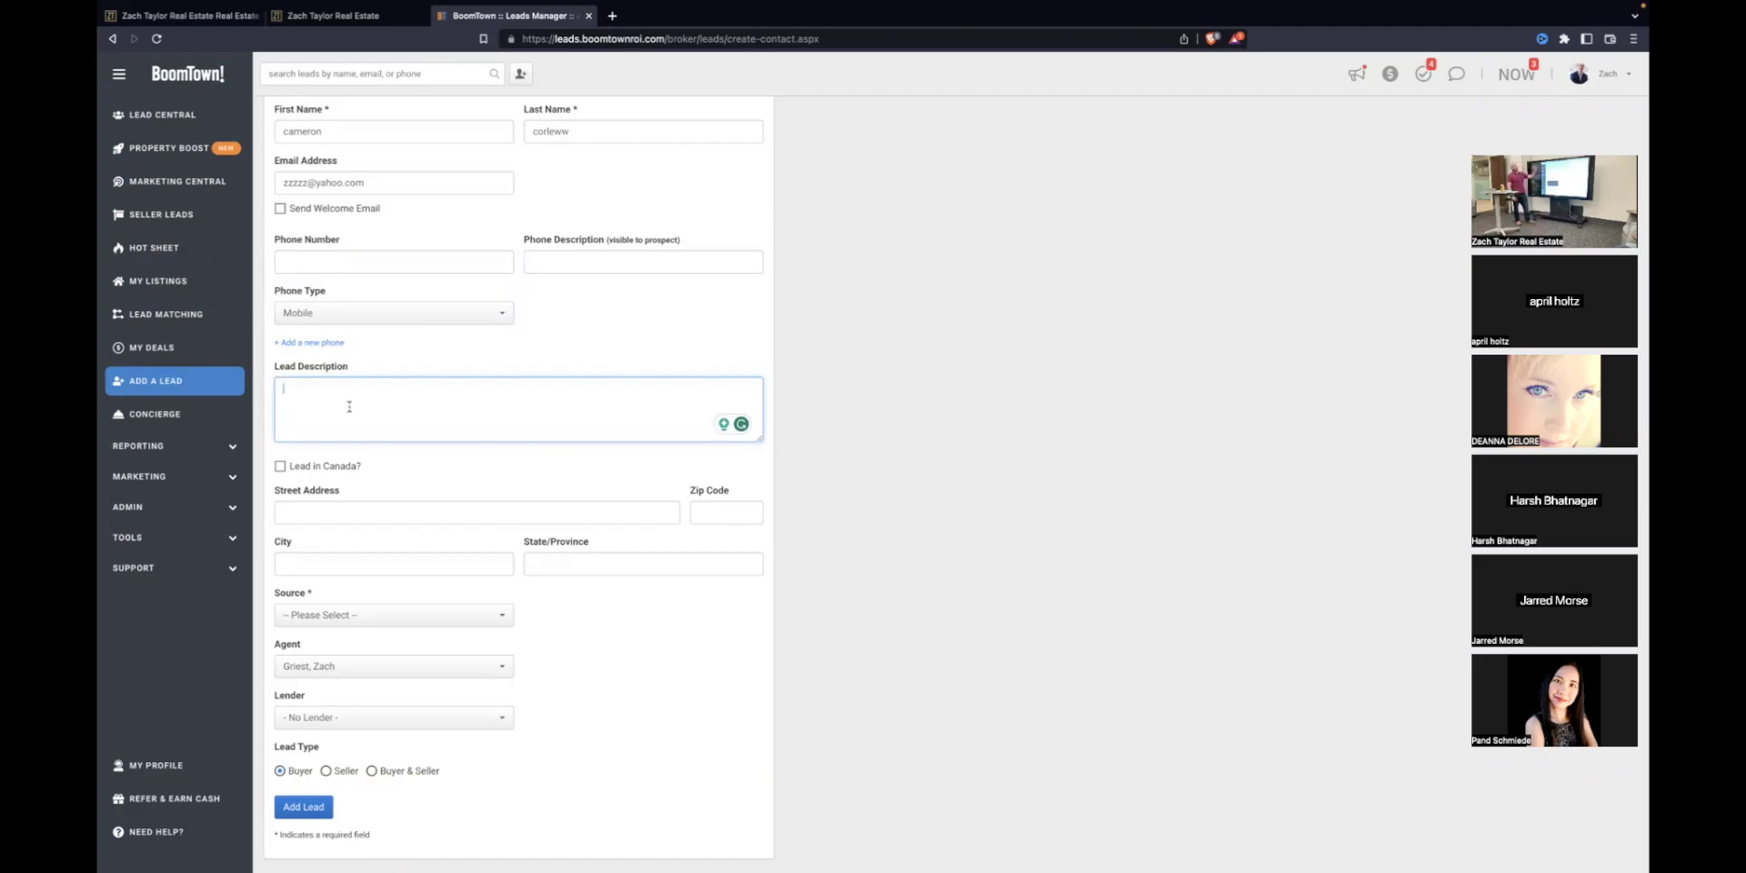
{"action": "type", "text": "family"}
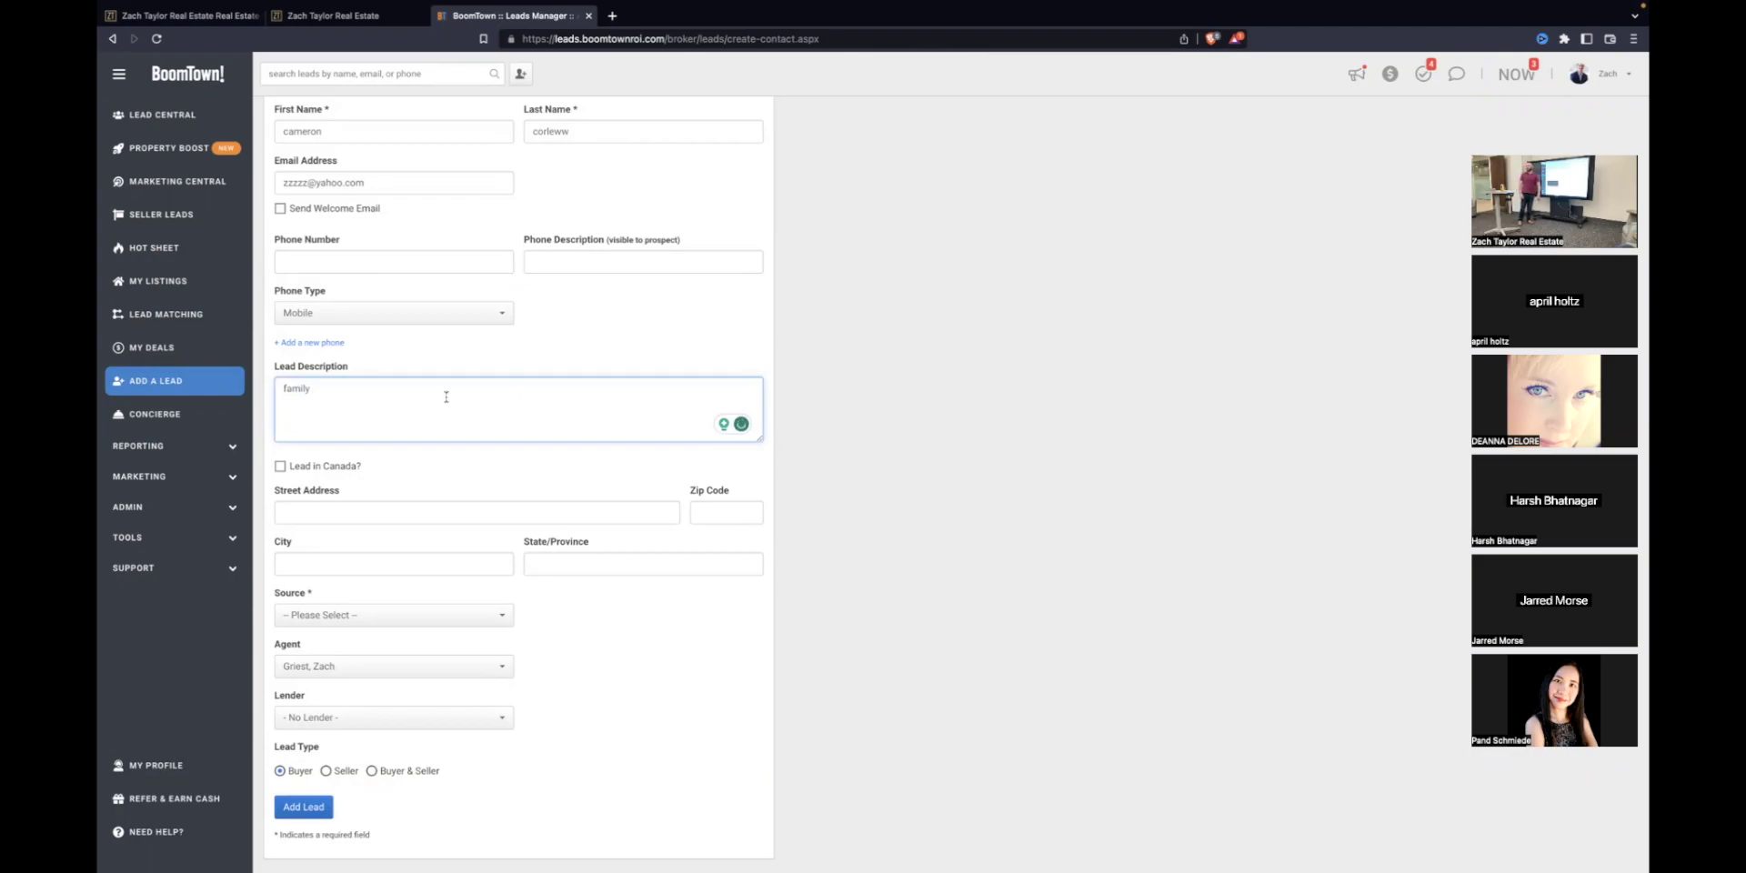
{"action": "type", "text": " friend. Under 300"}
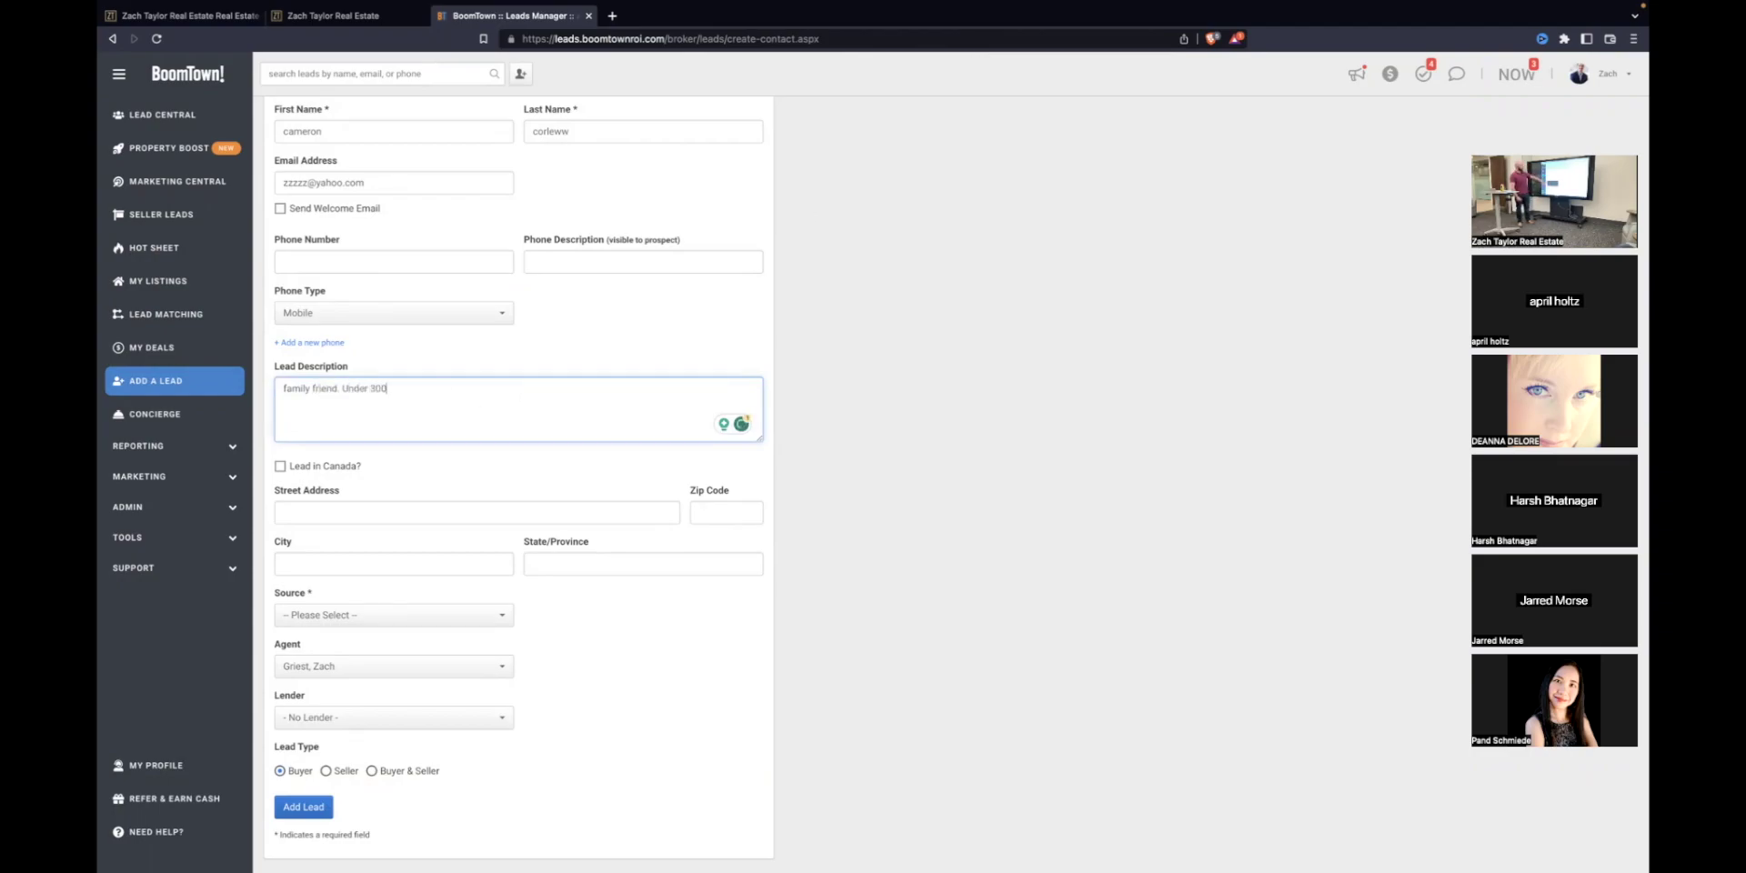
{"action": "type", "text": "K, 3 bed"}
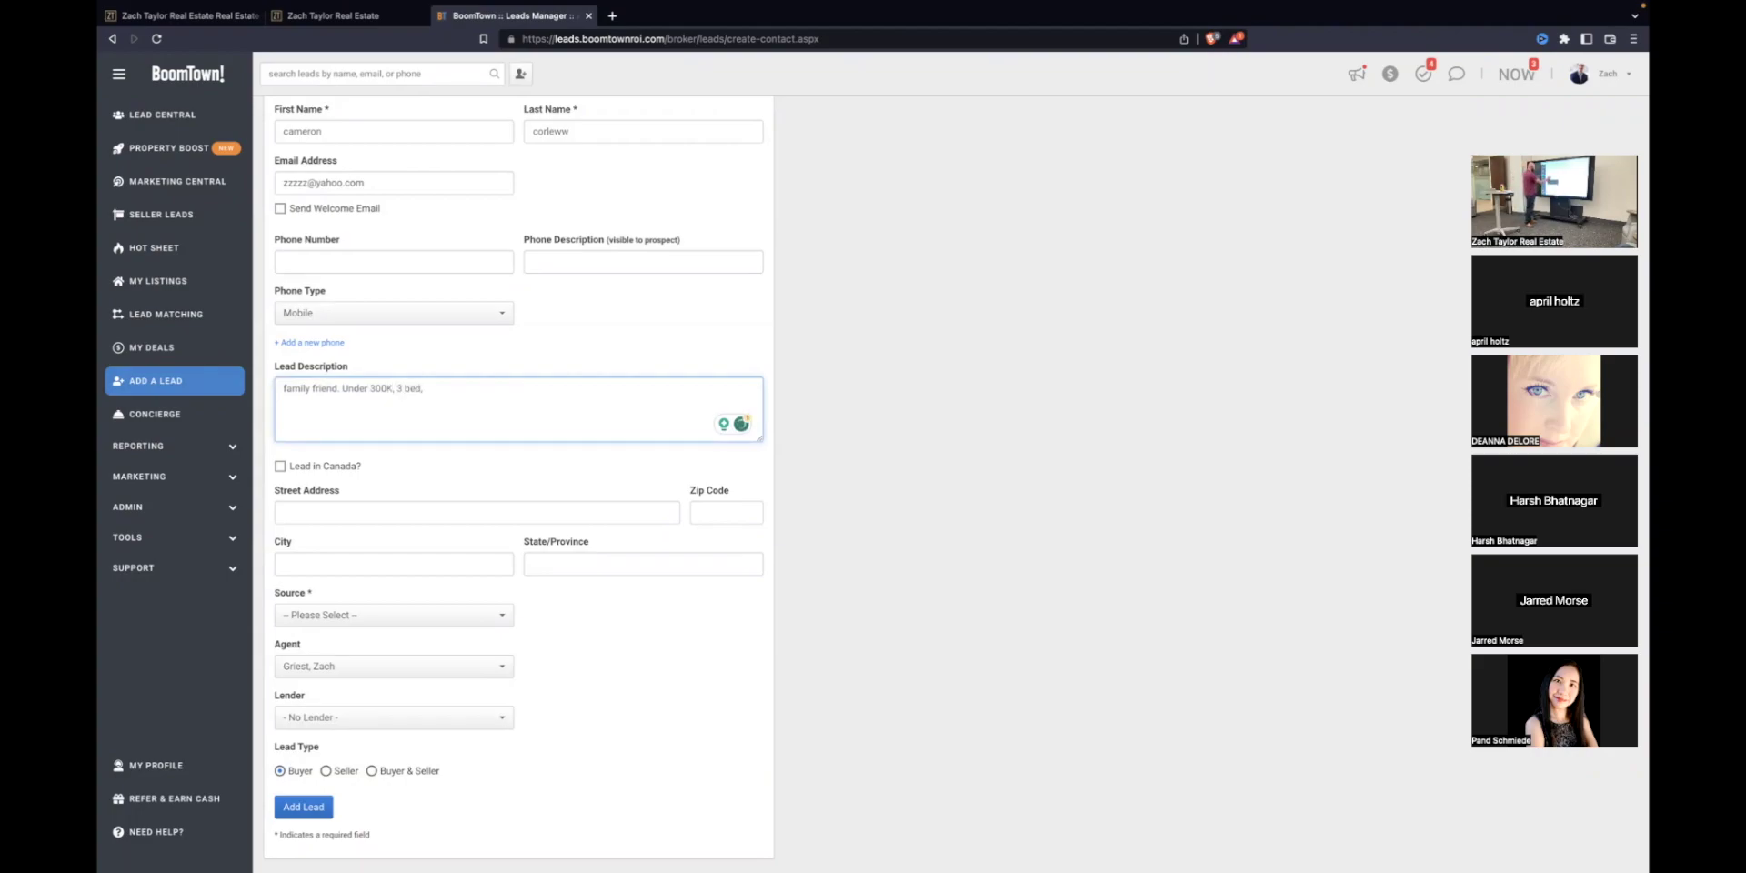
{"action": "type", "text": "room."}
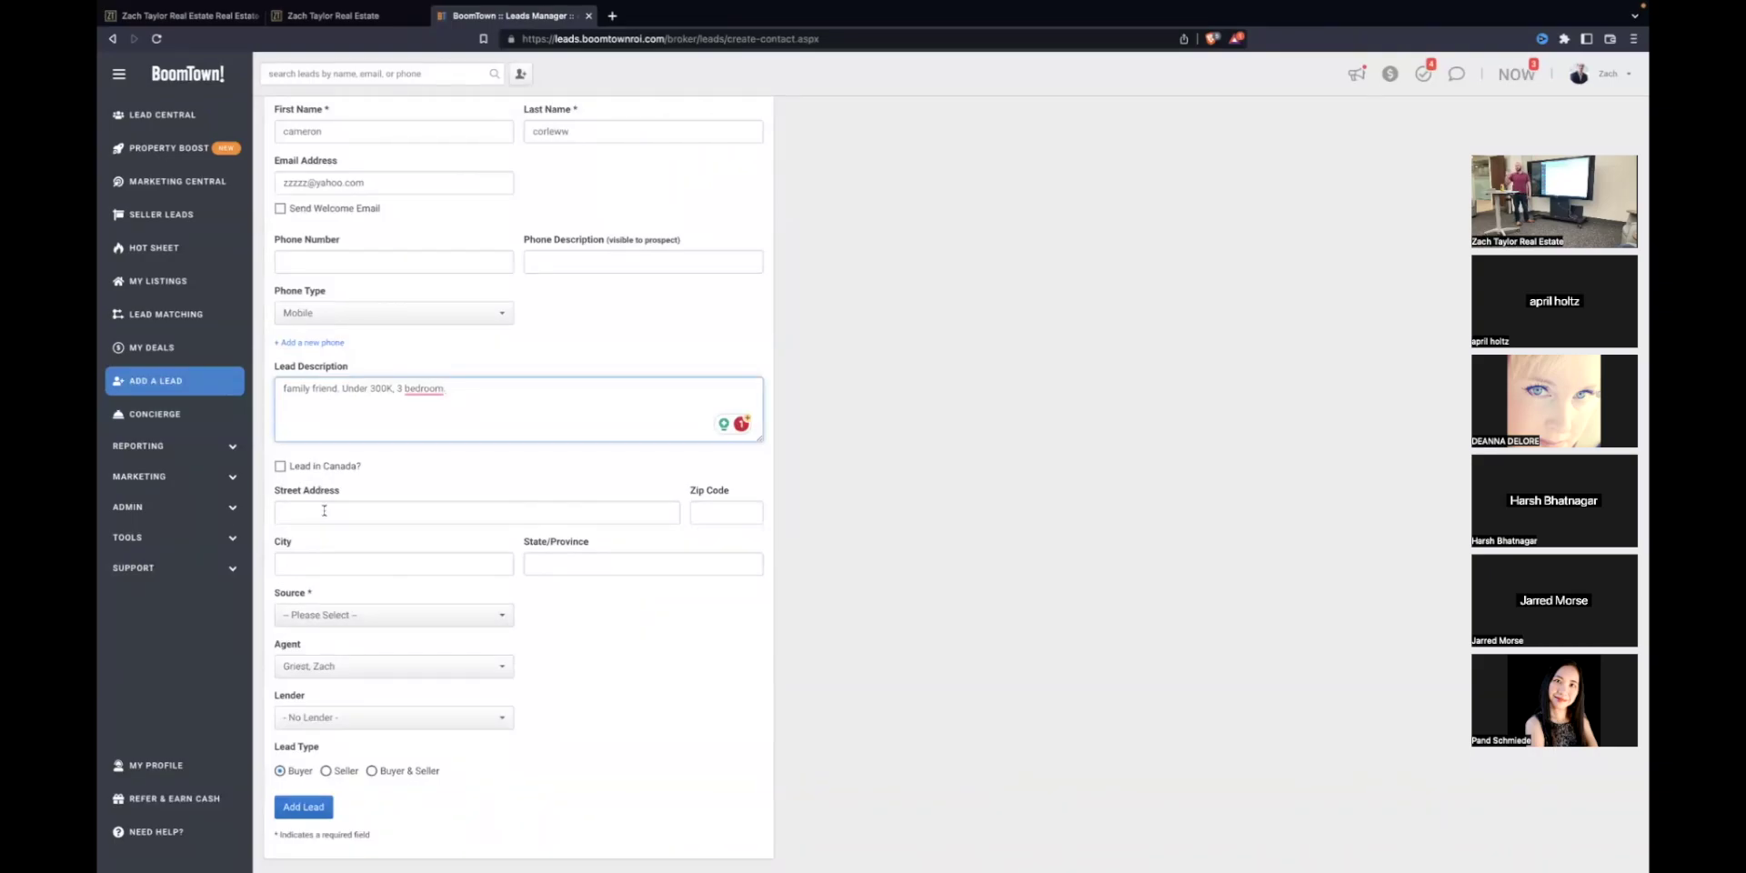
{"action": "left_click", "coordinate": [323, 511]}
{"action": "type", "text": "12"}
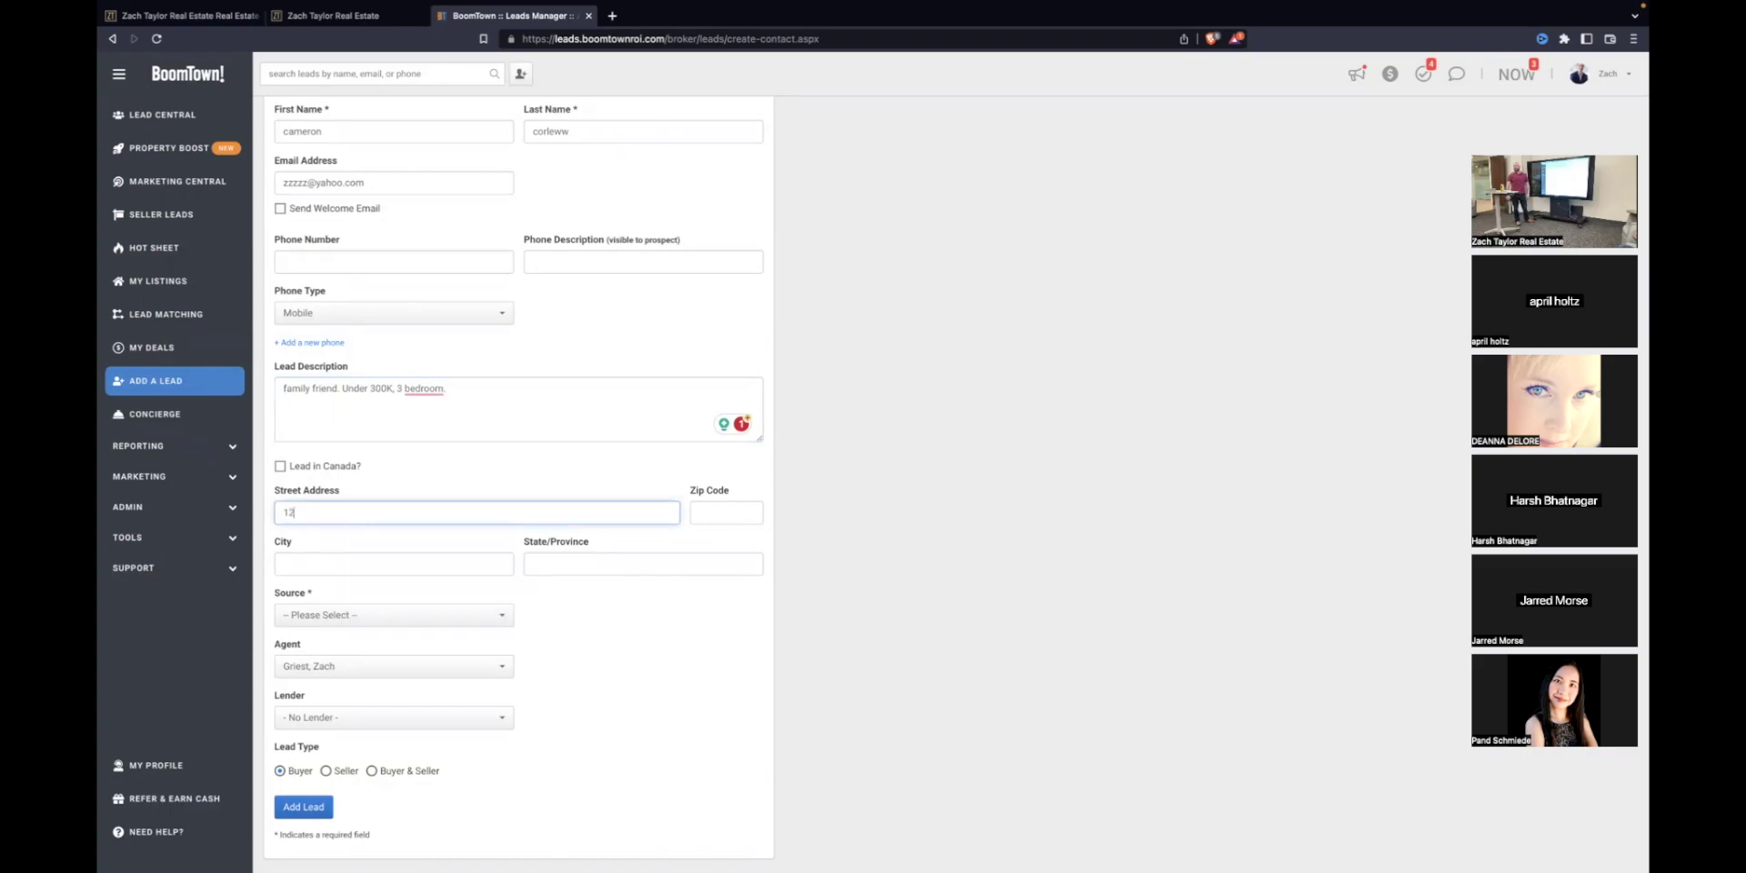
{"action": "type", "text": "3 main st"}
{"action": "left_click", "coordinate": [300, 564]}
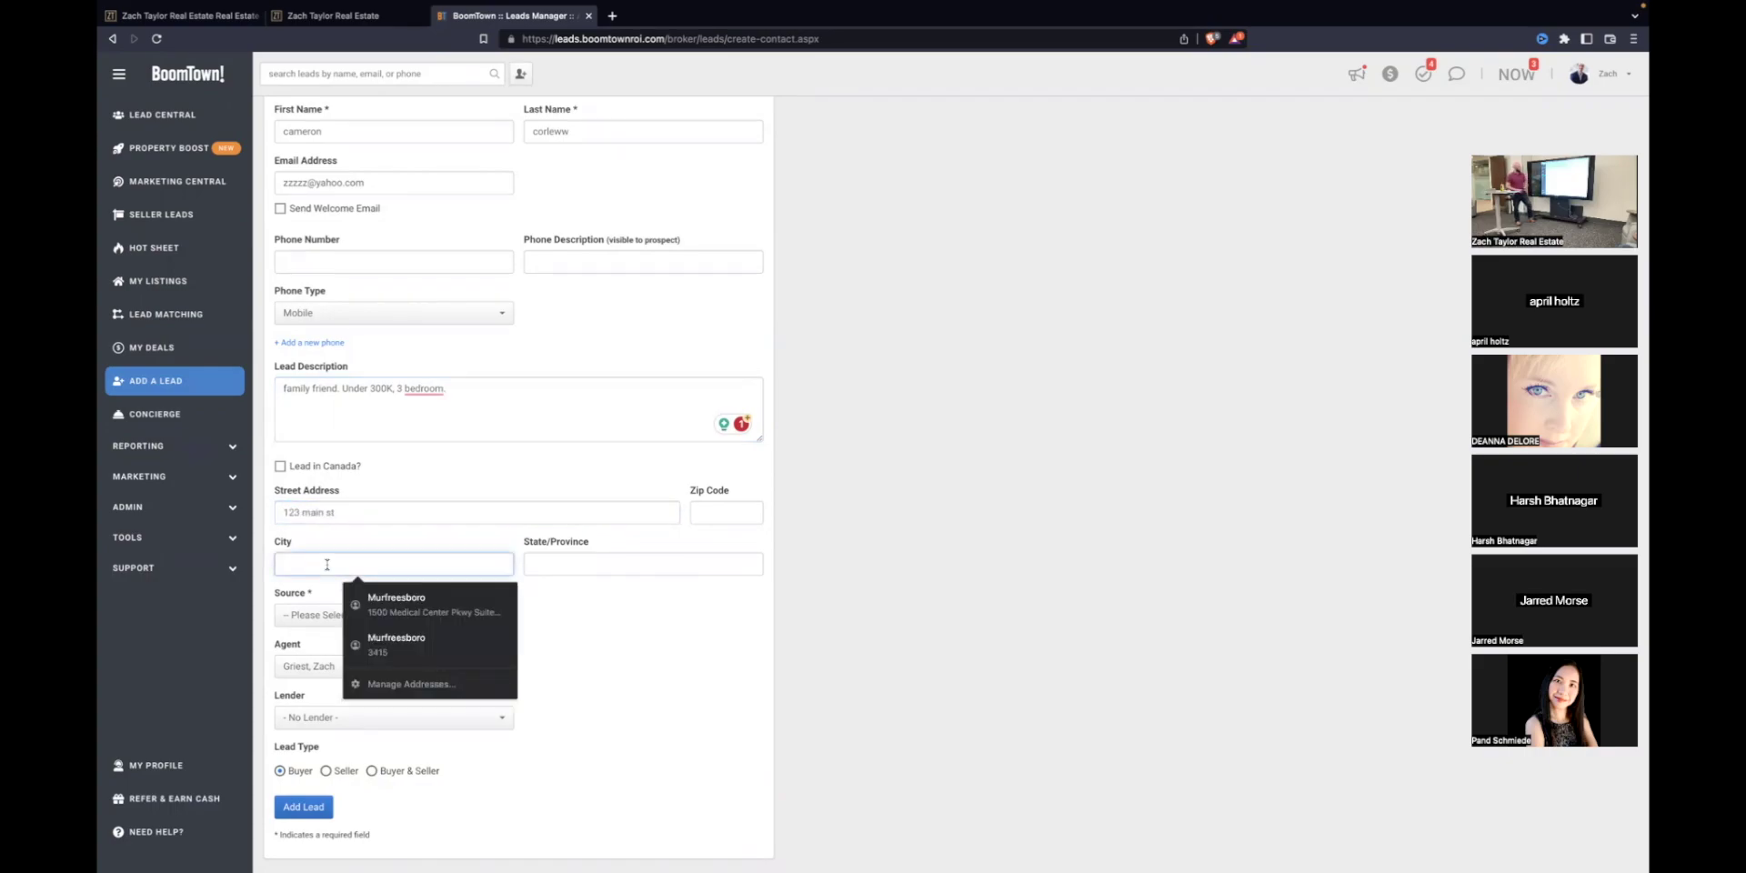
Step: Fill in the lead's city and set the lead source to Open House
{"action": "type", "text": "nashville"}
{"action": "left_click", "coordinate": [645, 637]}
{"action": "left_click", "coordinate": [389, 622]}
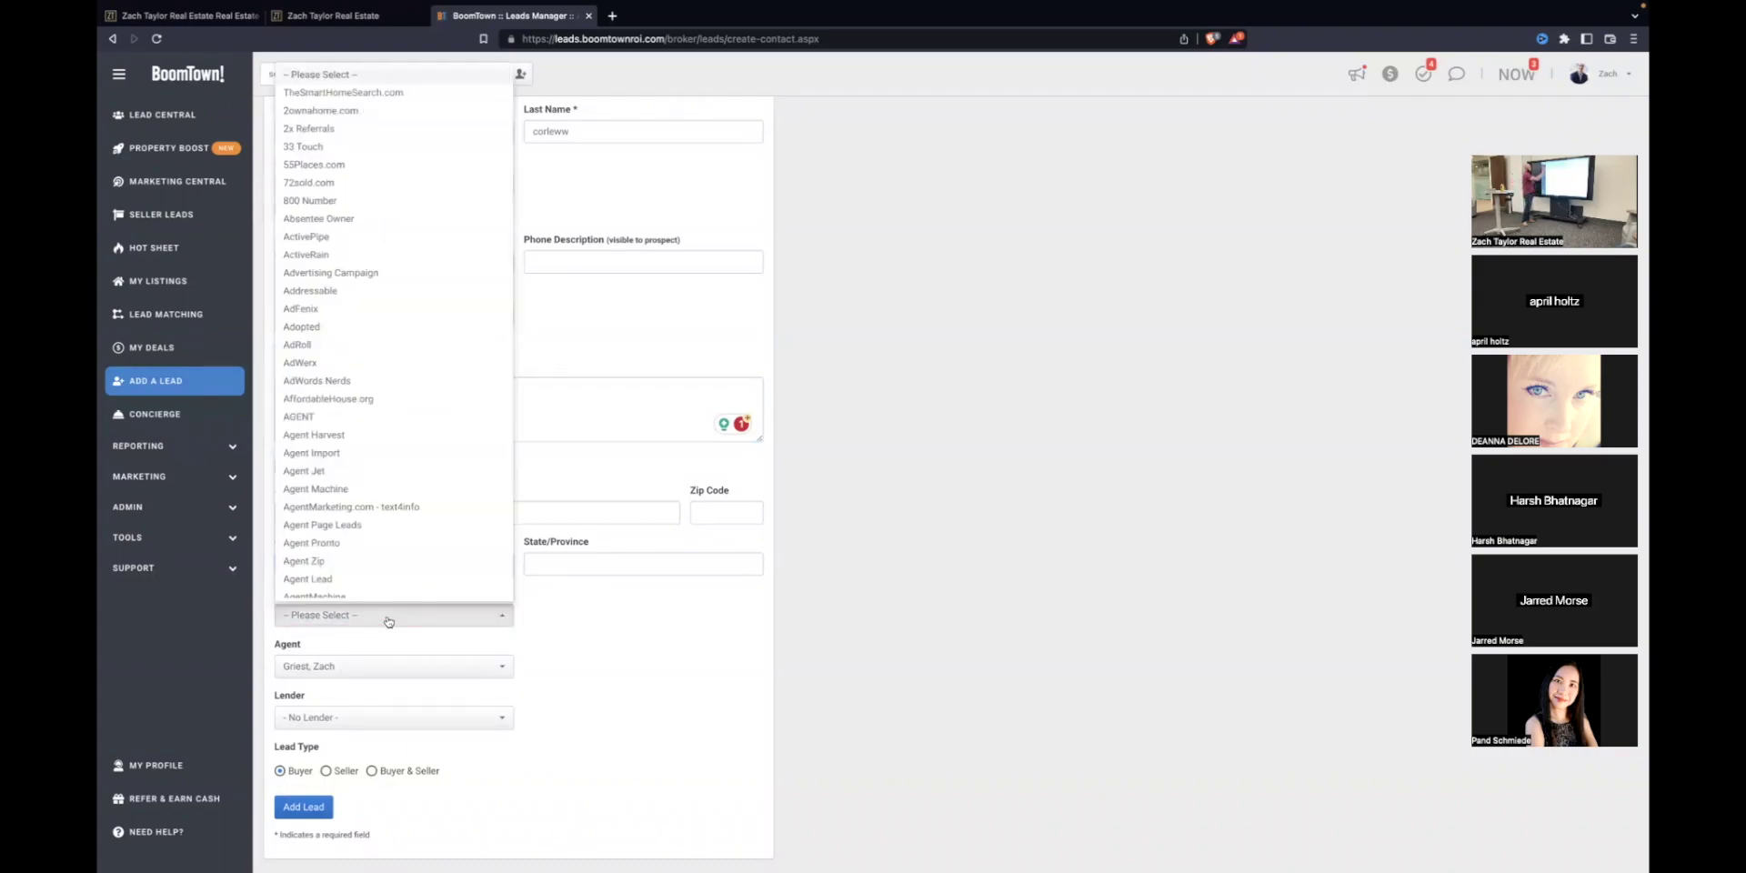
{"action": "scroll", "coordinate": [380, 473], "scroll_direction": "down", "scroll_amount": 5}
{"action": "scroll", "coordinate": [380, 473], "scroll_direction": "down", "scroll_amount": 20}
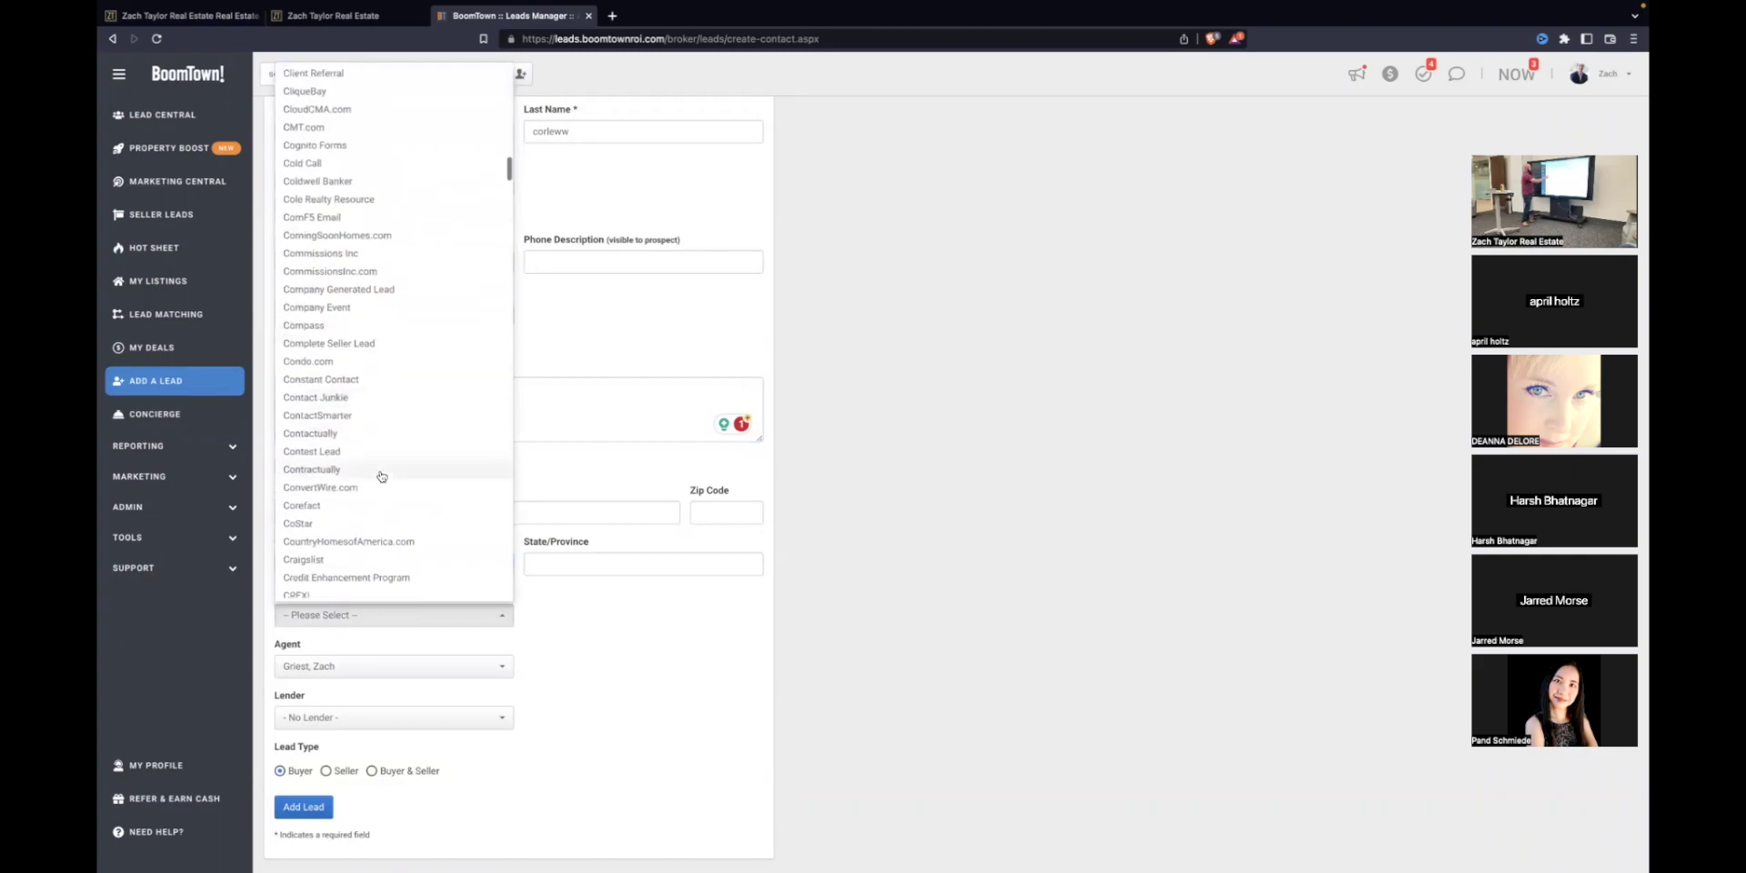
{"action": "scroll", "coordinate": [401, 516], "scroll_direction": "down", "scroll_amount": 15}
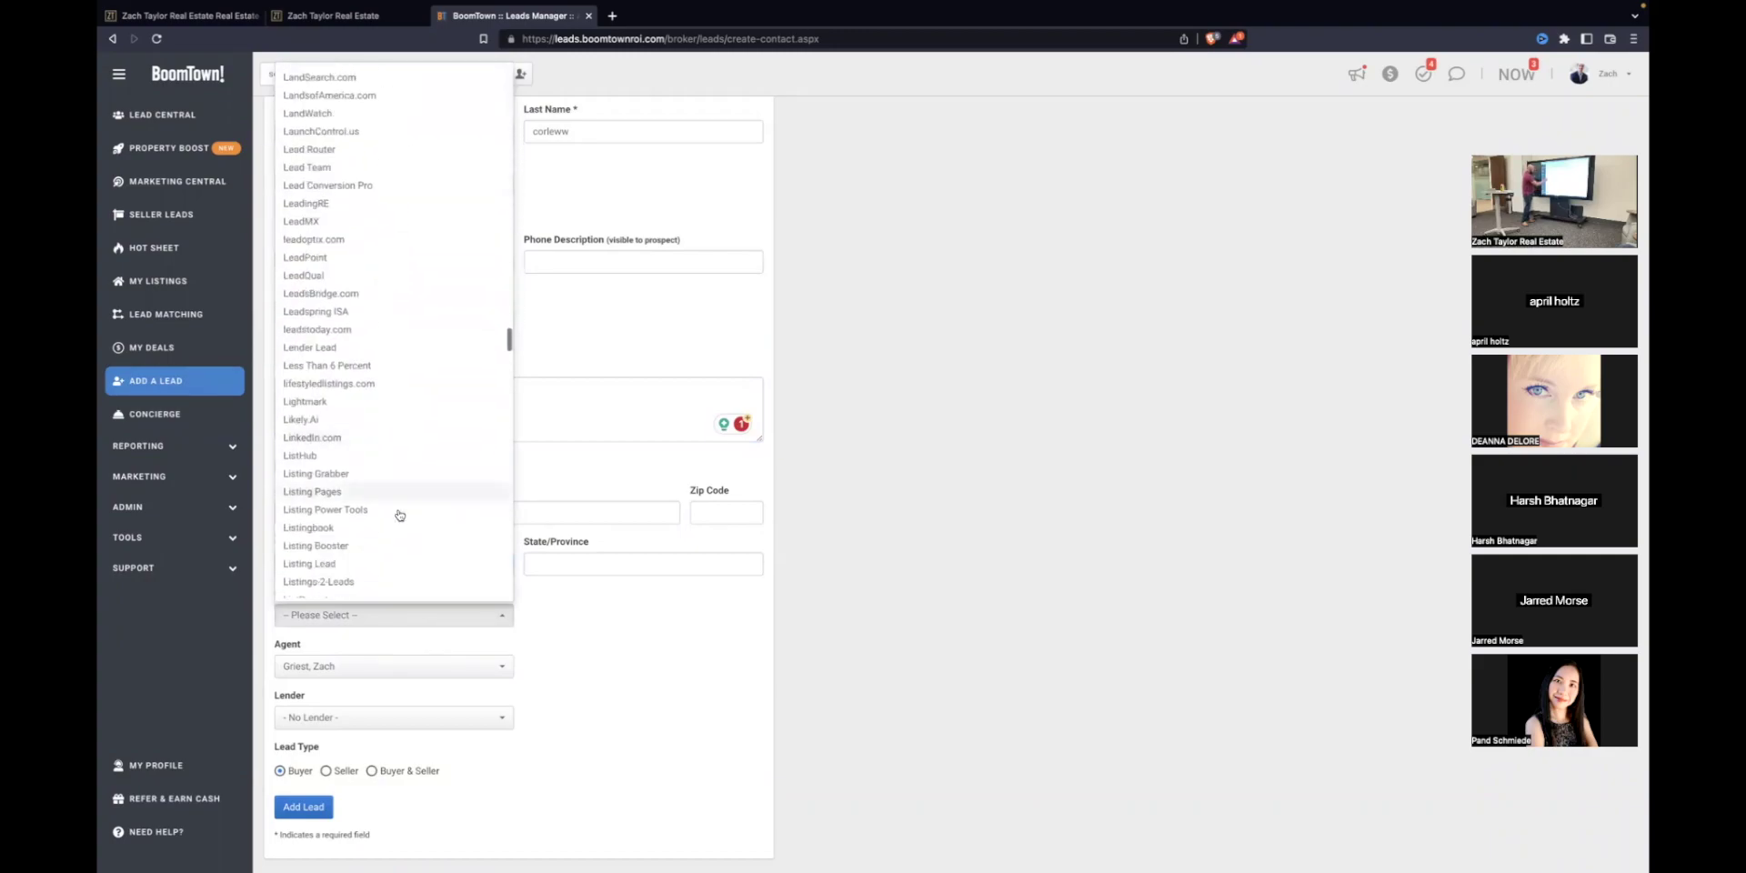
{"action": "scroll", "coordinate": [402, 527], "scroll_direction": "down", "scroll_amount": 3}
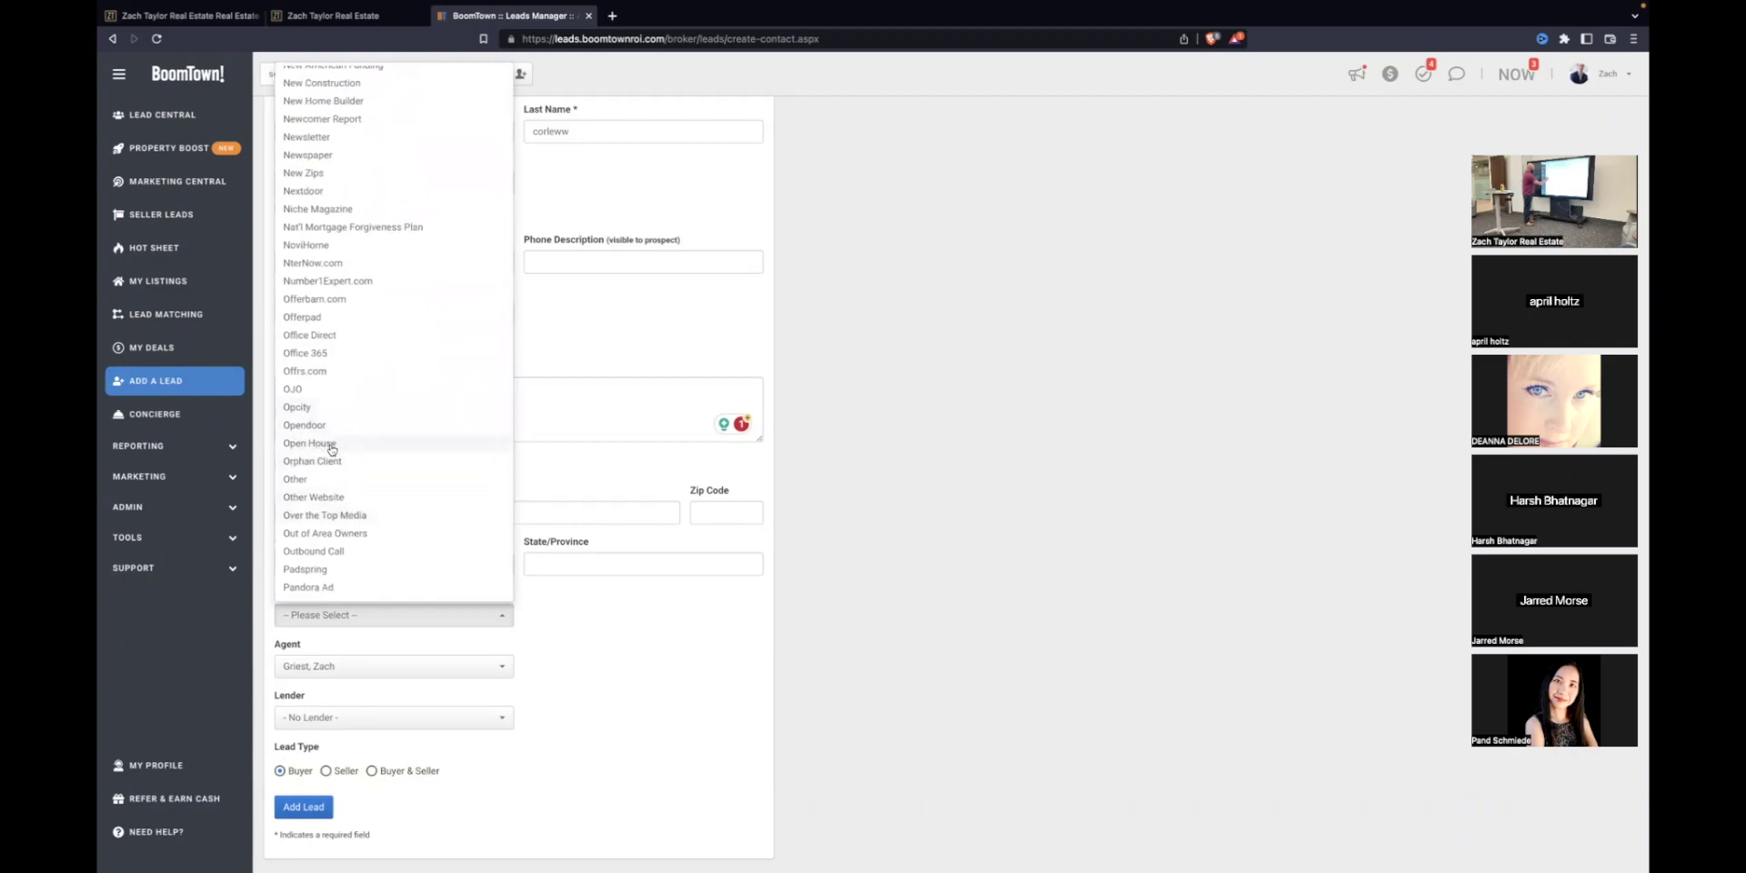
{"action": "left_click", "coordinate": [331, 449]}
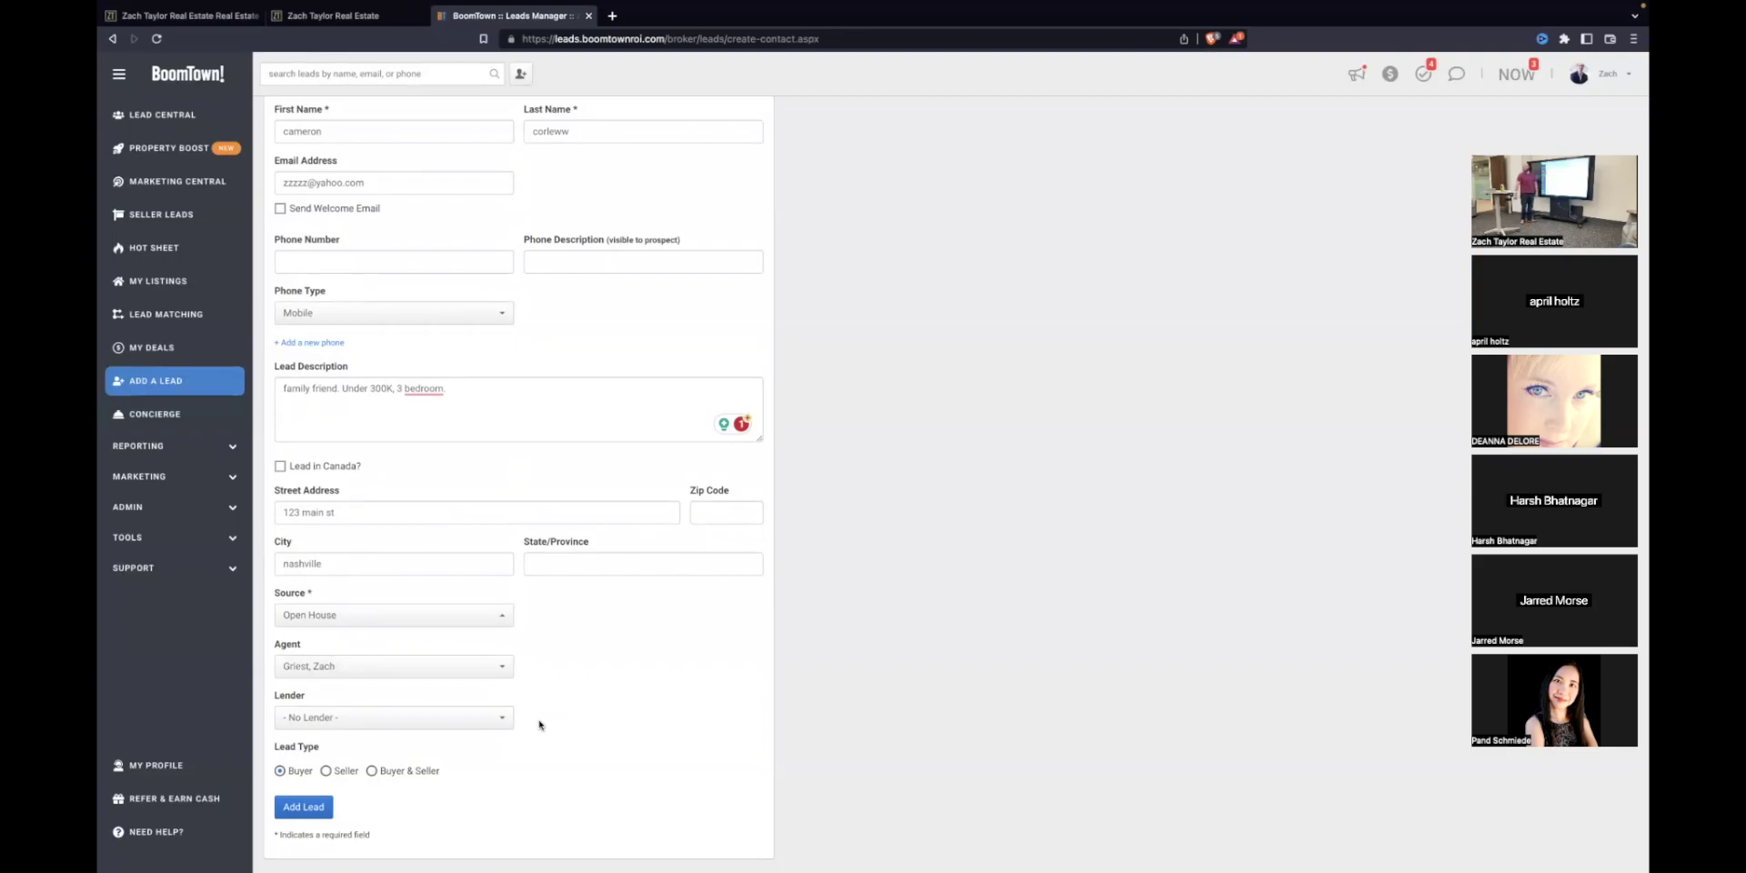
{"action": "left_click", "coordinate": [485, 624]}
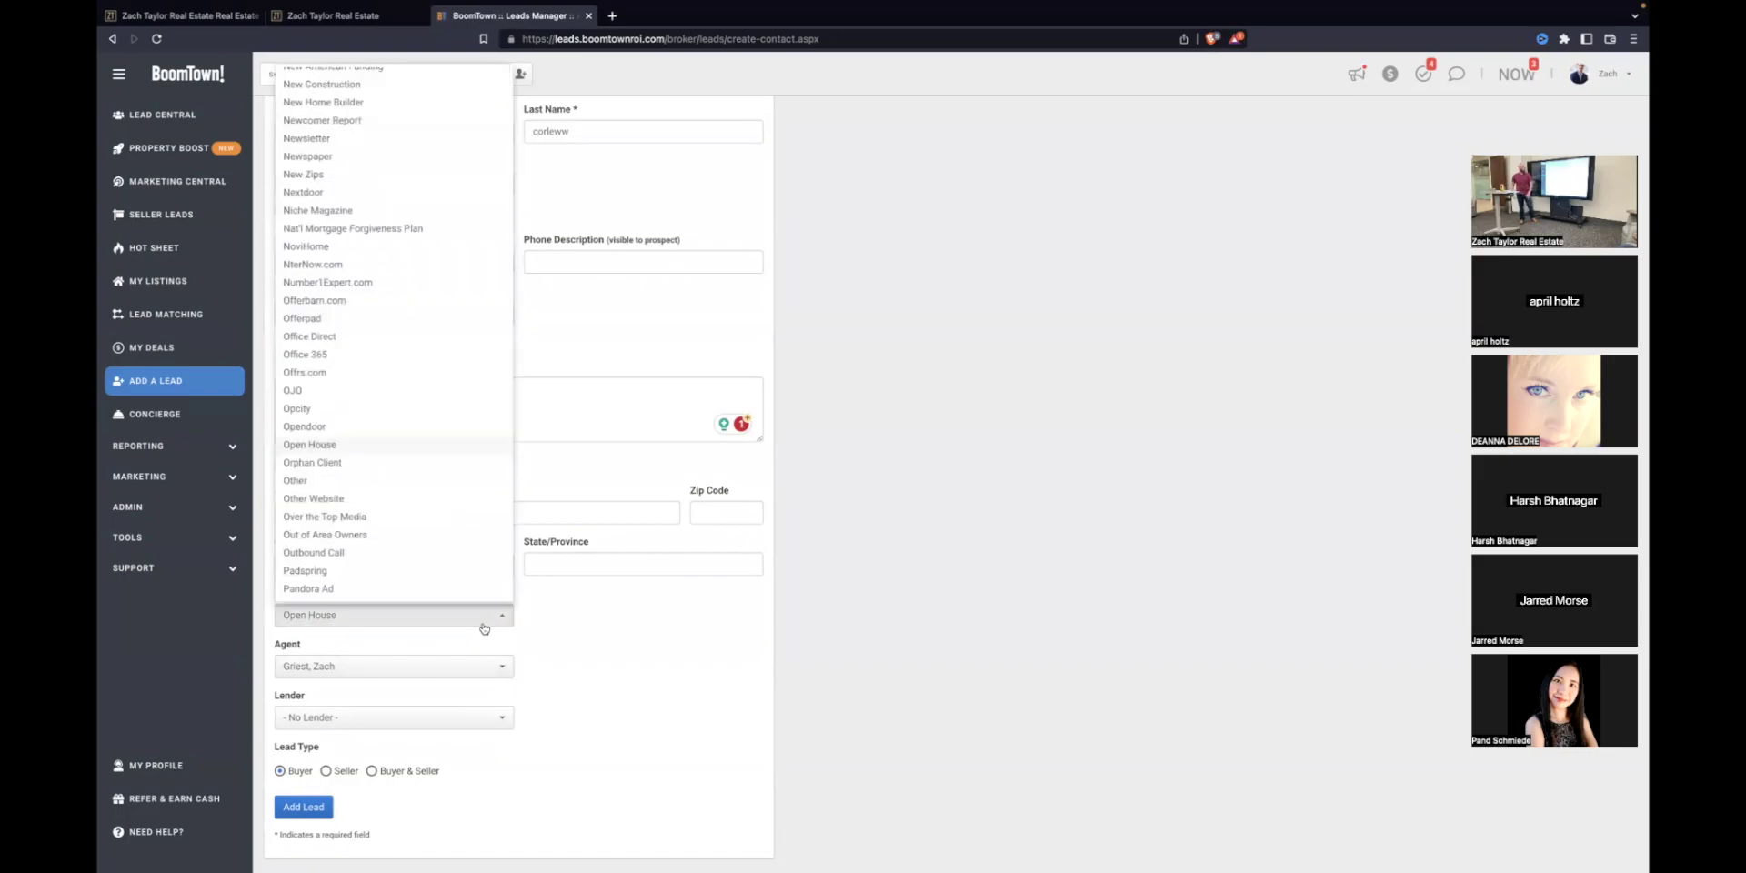
{"action": "left_click", "coordinate": [485, 625]}
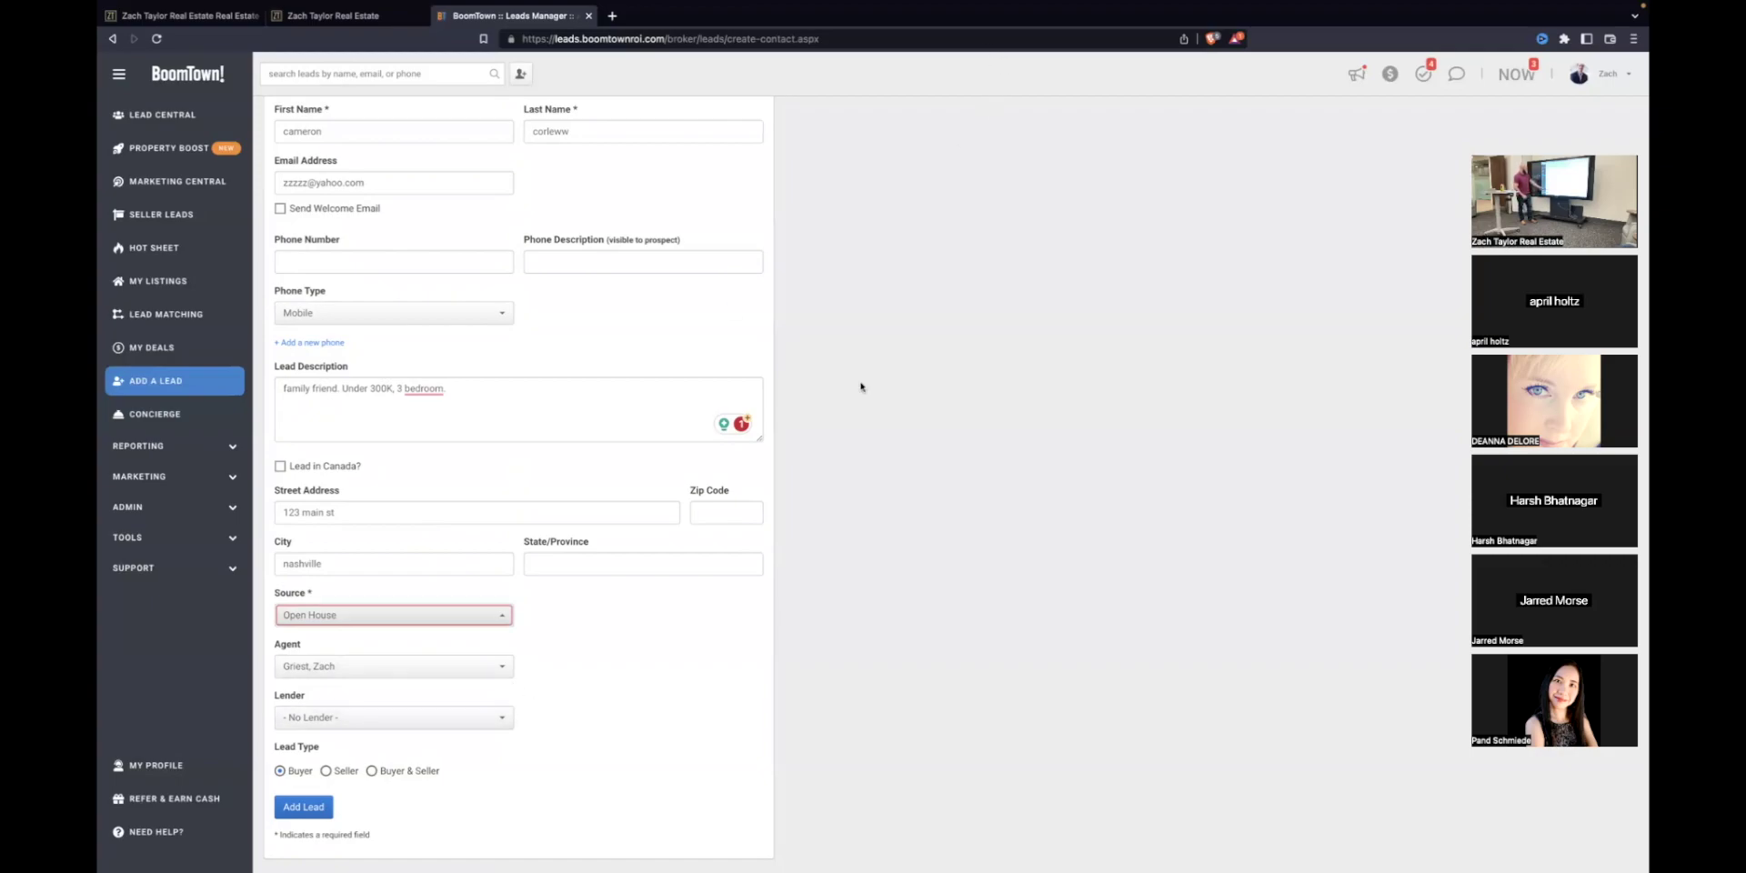
Step: Leave the lender as No Lender and submit the new lead
{"action": "left_click", "coordinate": [436, 717]}
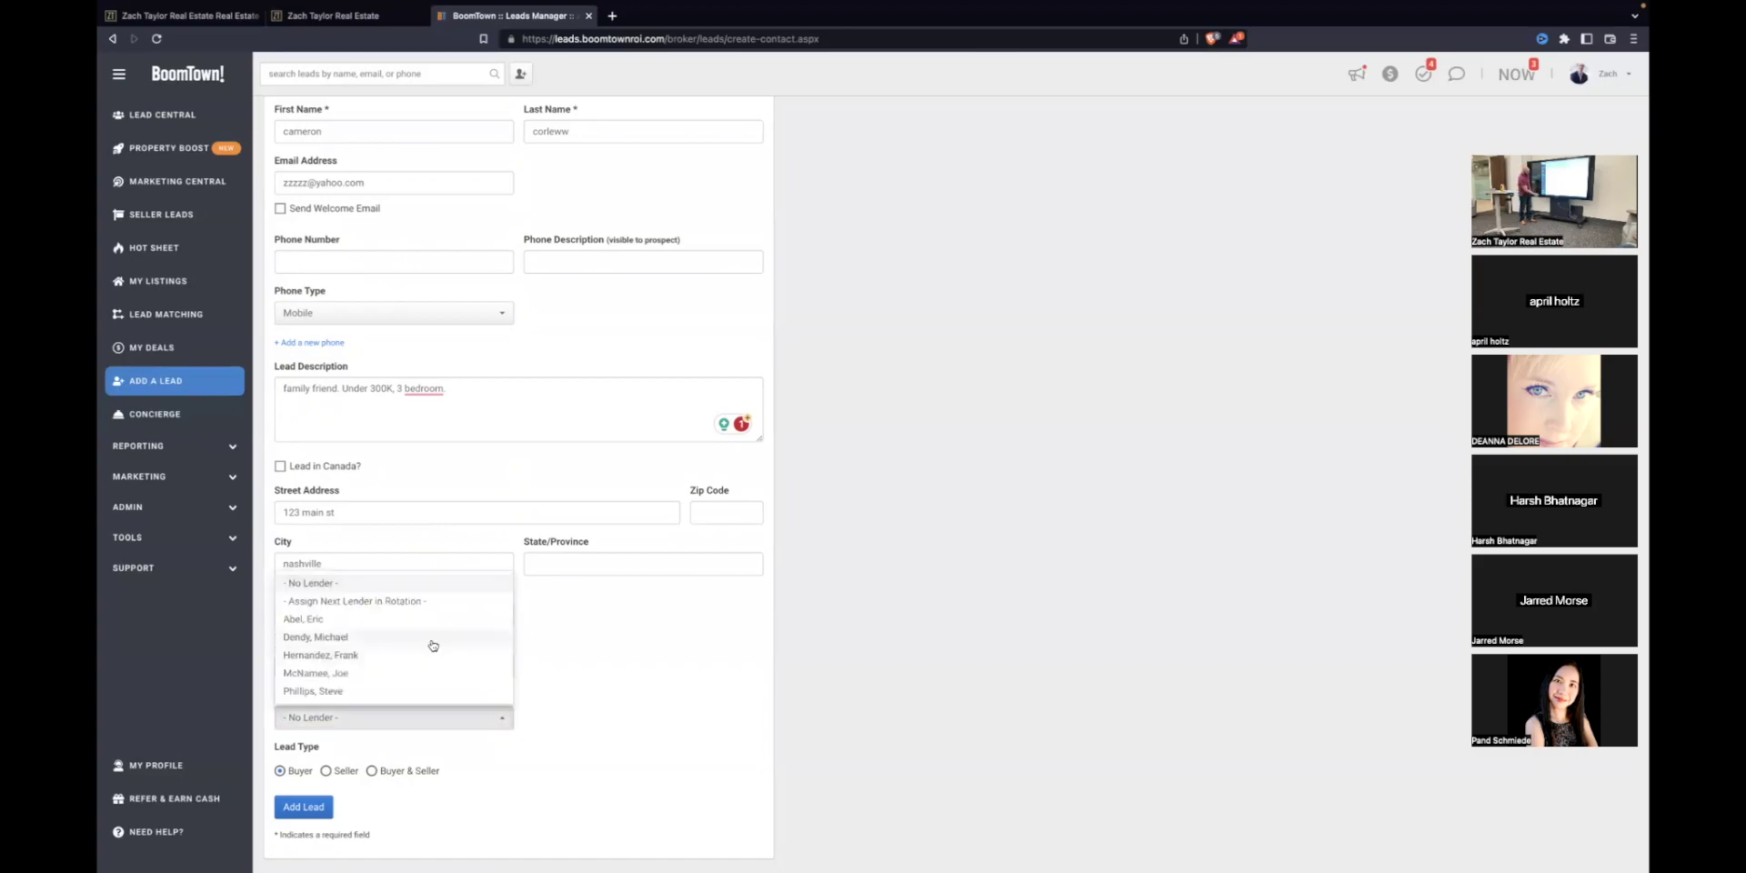
{"action": "left_click", "coordinate": [635, 655]}
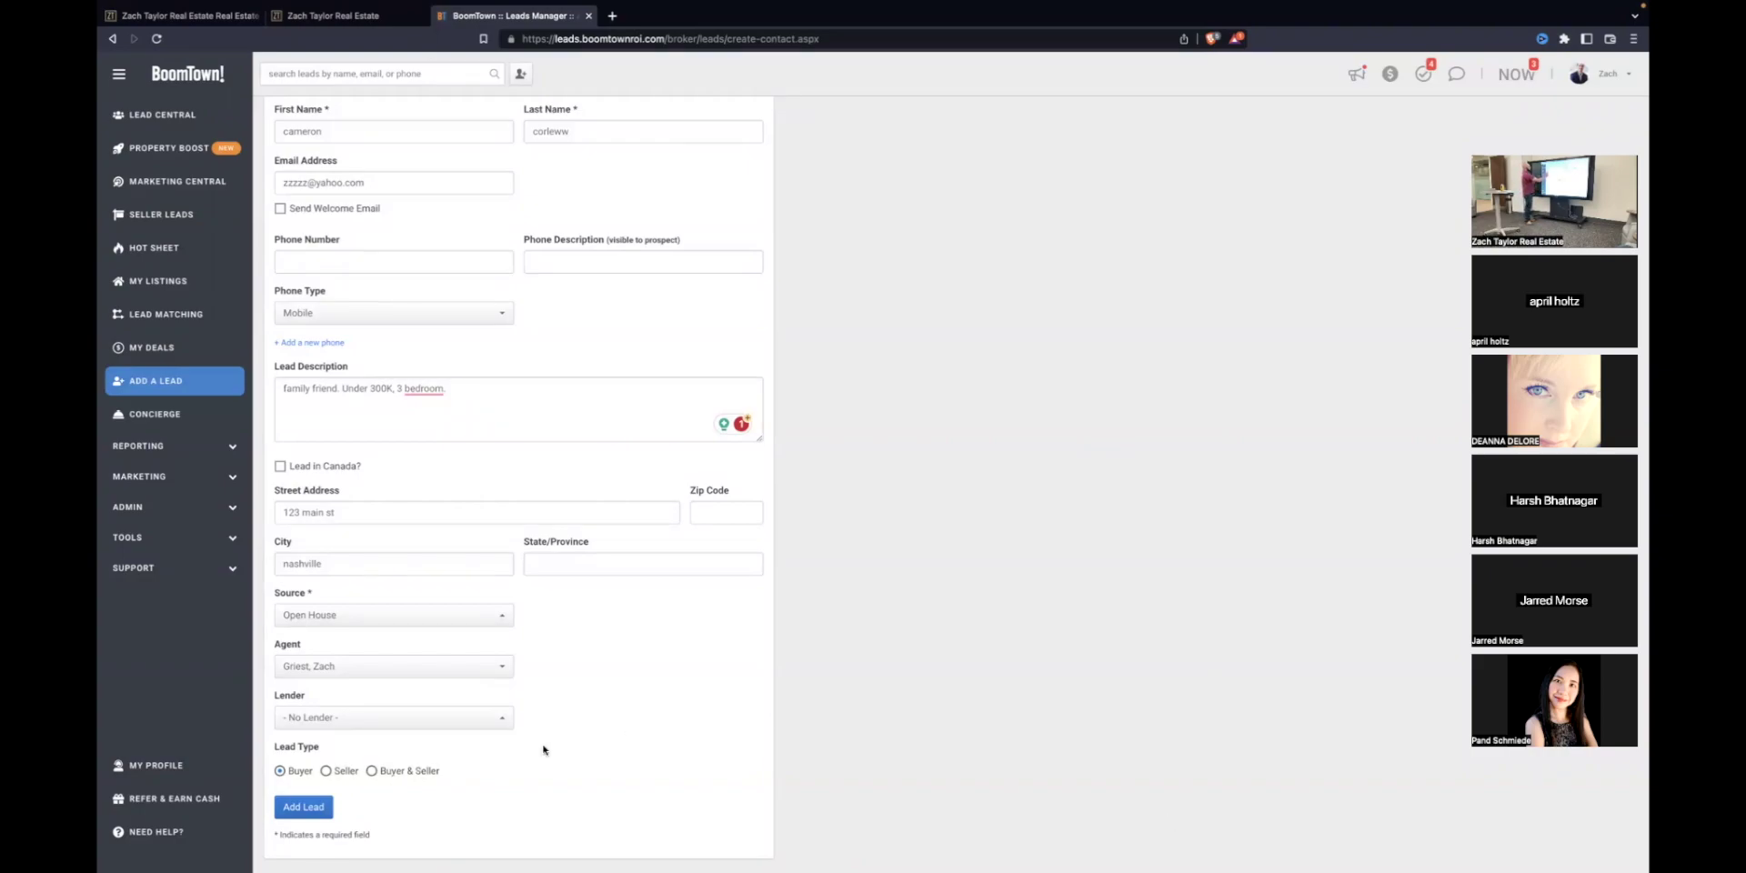
{"action": "left_click", "coordinate": [312, 808]}
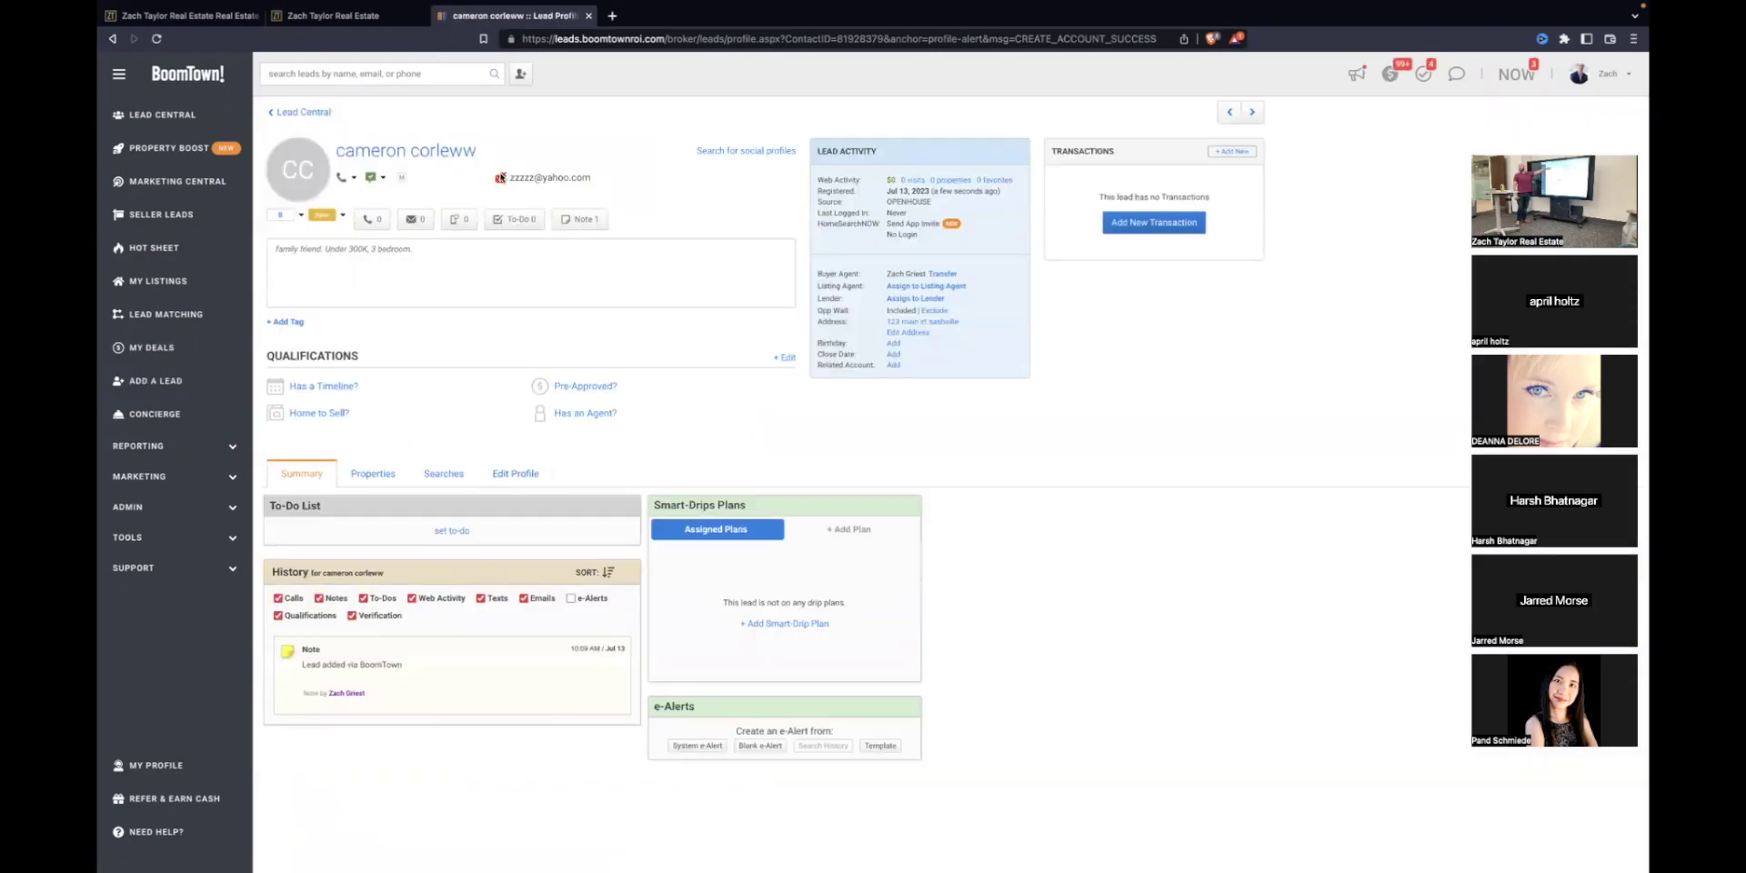
Step: Set the lead's birthday to February 1, 1969 and save it
{"action": "mouse_move", "coordinate": [500, 181]}
{"action": "left_click", "coordinate": [932, 312]}
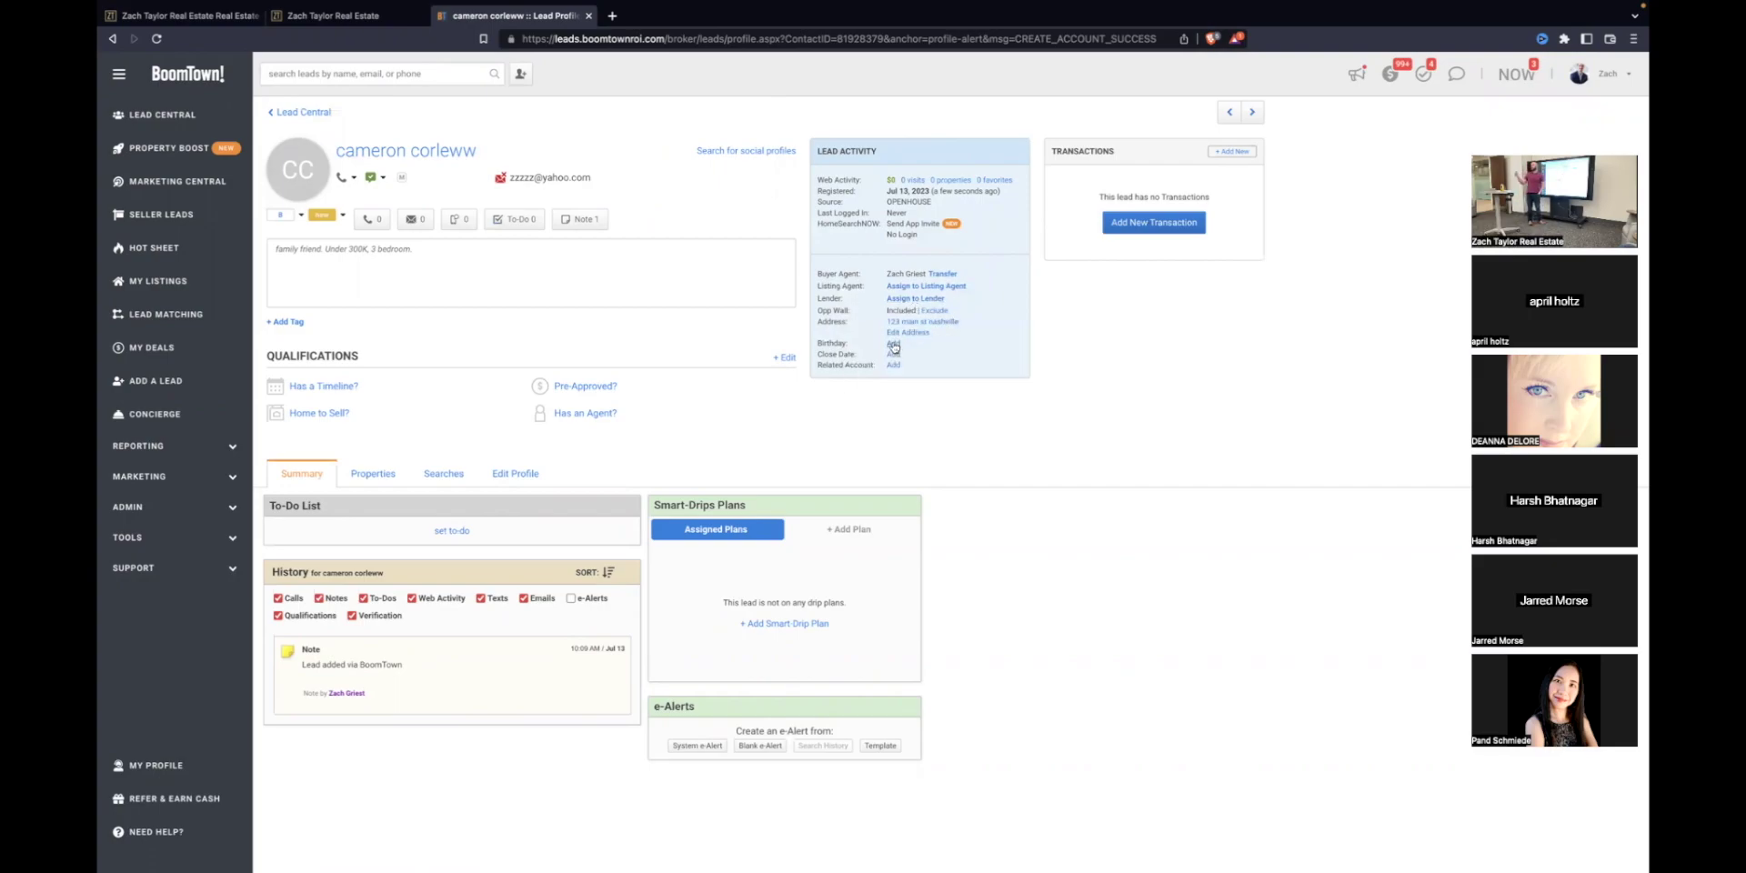
{"action": "left_click", "coordinate": [893, 345]}
{"action": "left_click", "coordinate": [815, 150]}
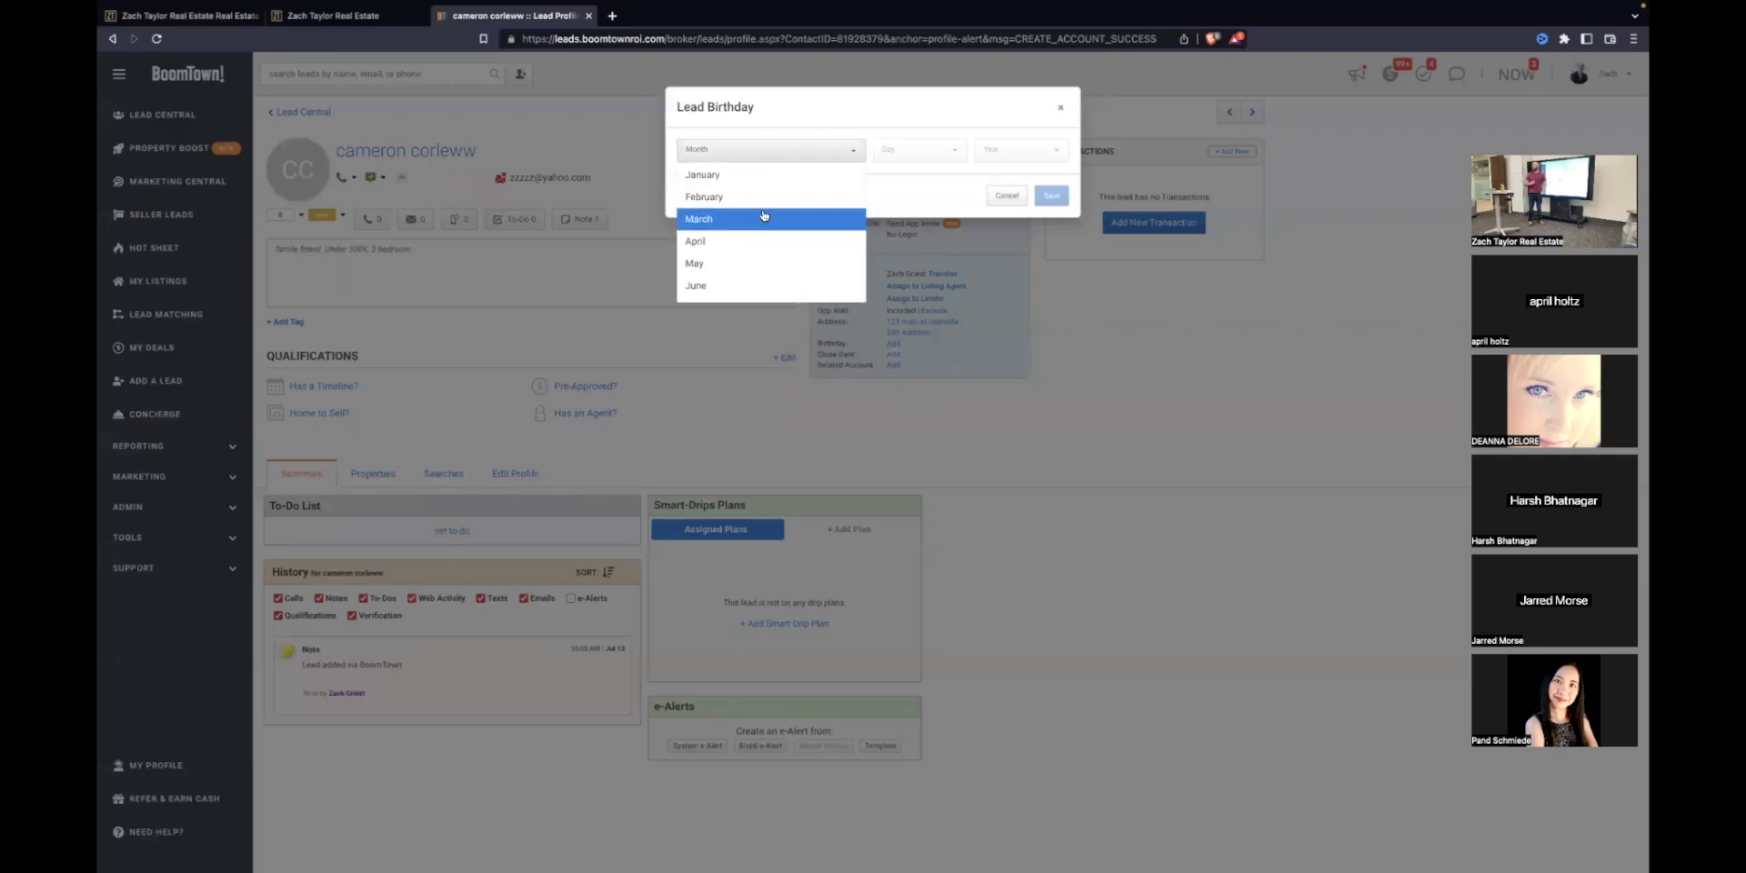
{"action": "left_click", "coordinate": [723, 196]}
{"action": "left_click", "coordinate": [889, 149]}
{"action": "left_click", "coordinate": [911, 175]}
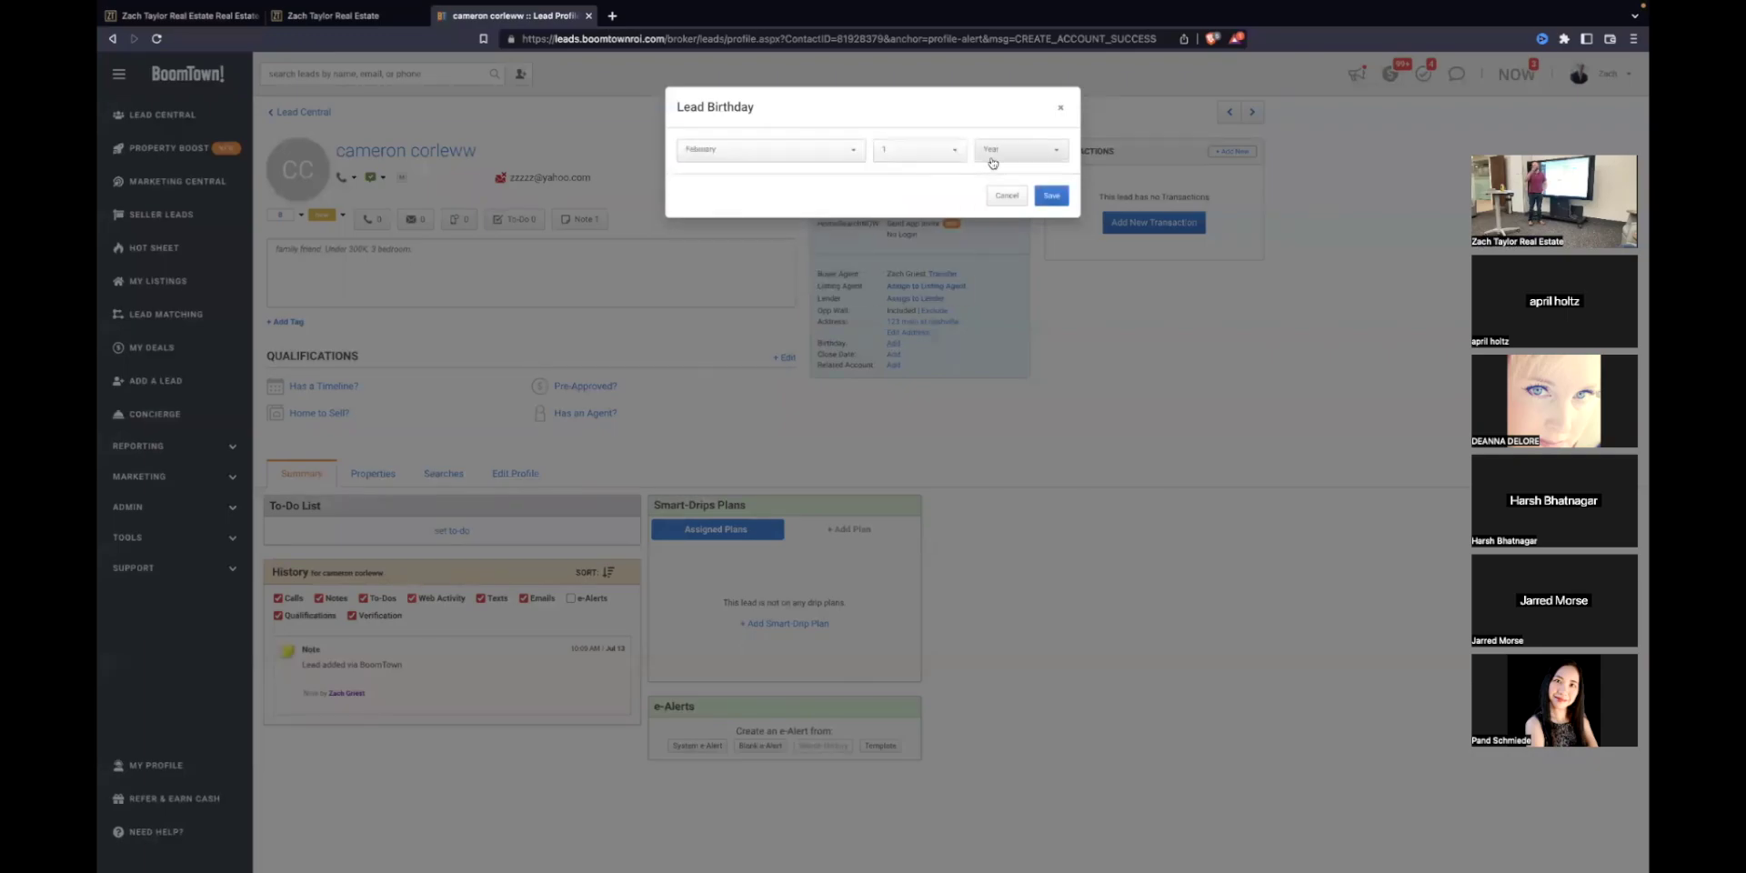
{"action": "left_click", "coordinate": [993, 151]}
{"action": "scroll", "coordinate": [1018, 263], "scroll_direction": "down", "scroll_amount": 15}
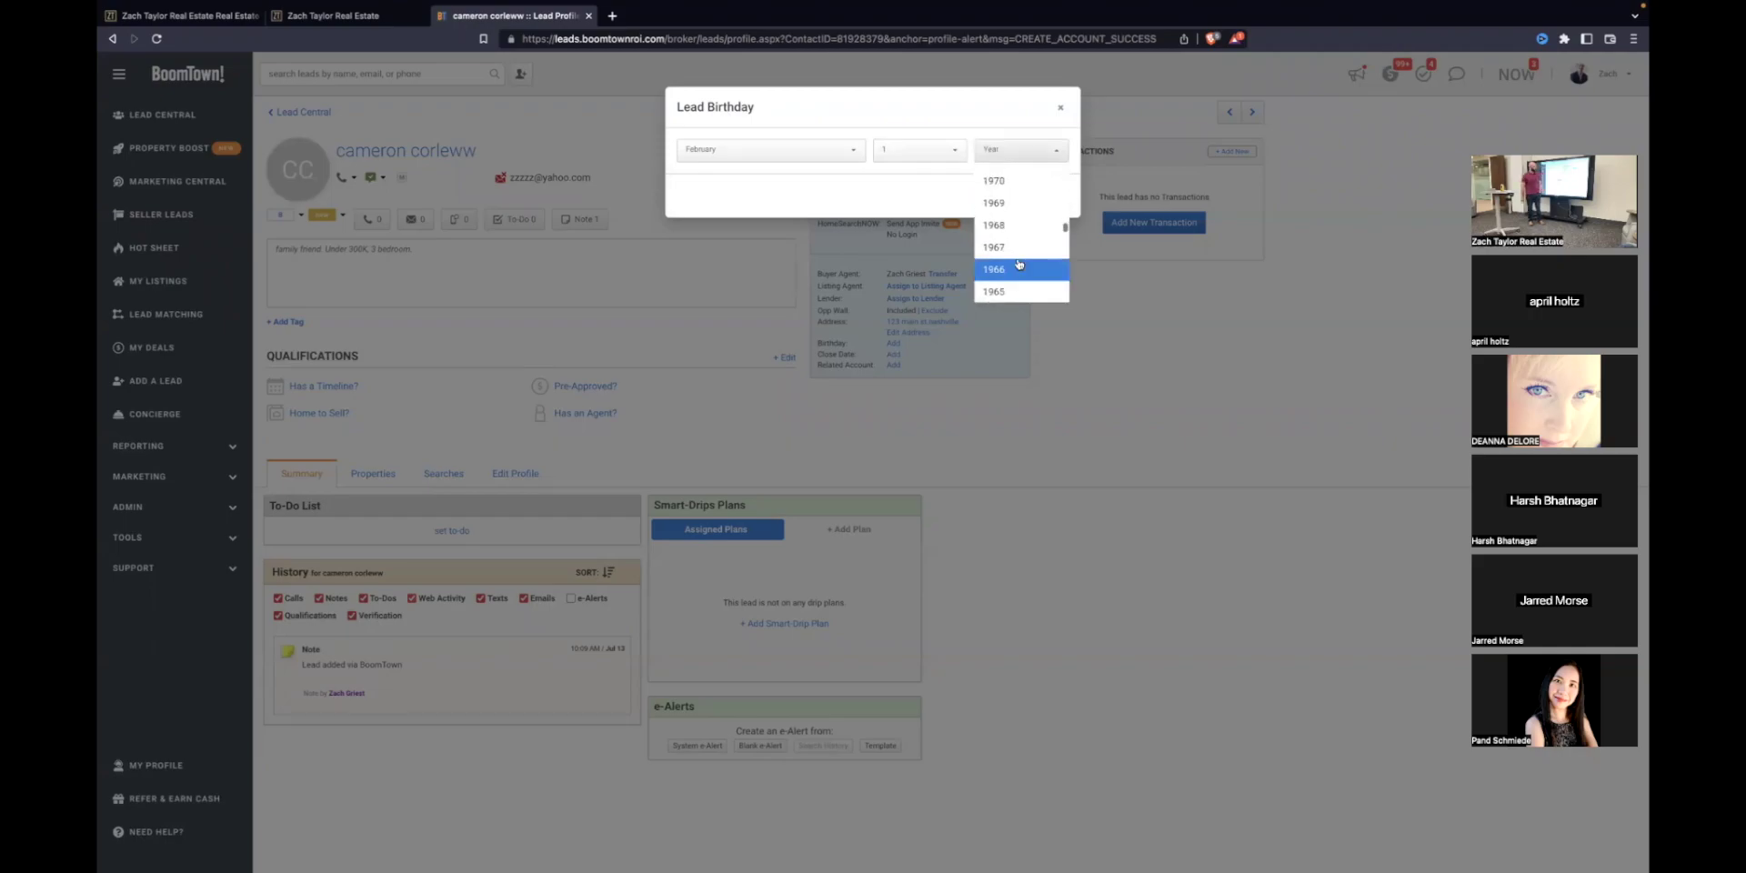
{"action": "left_click", "coordinate": [1023, 202]}
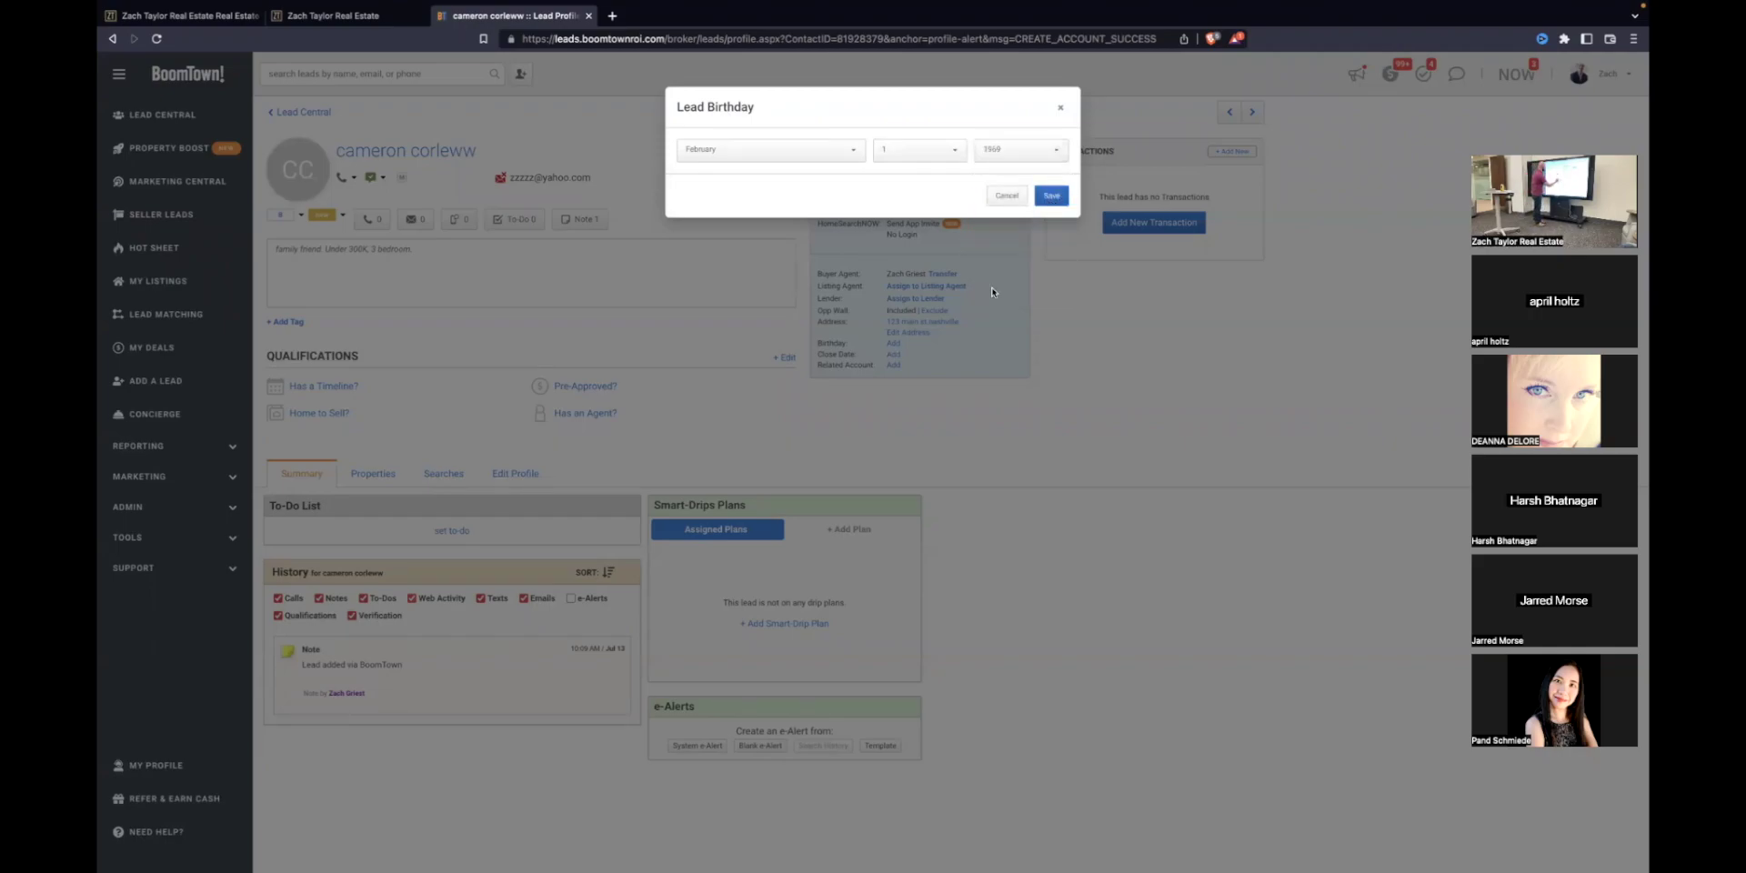
{"action": "key", "text": "Return"}
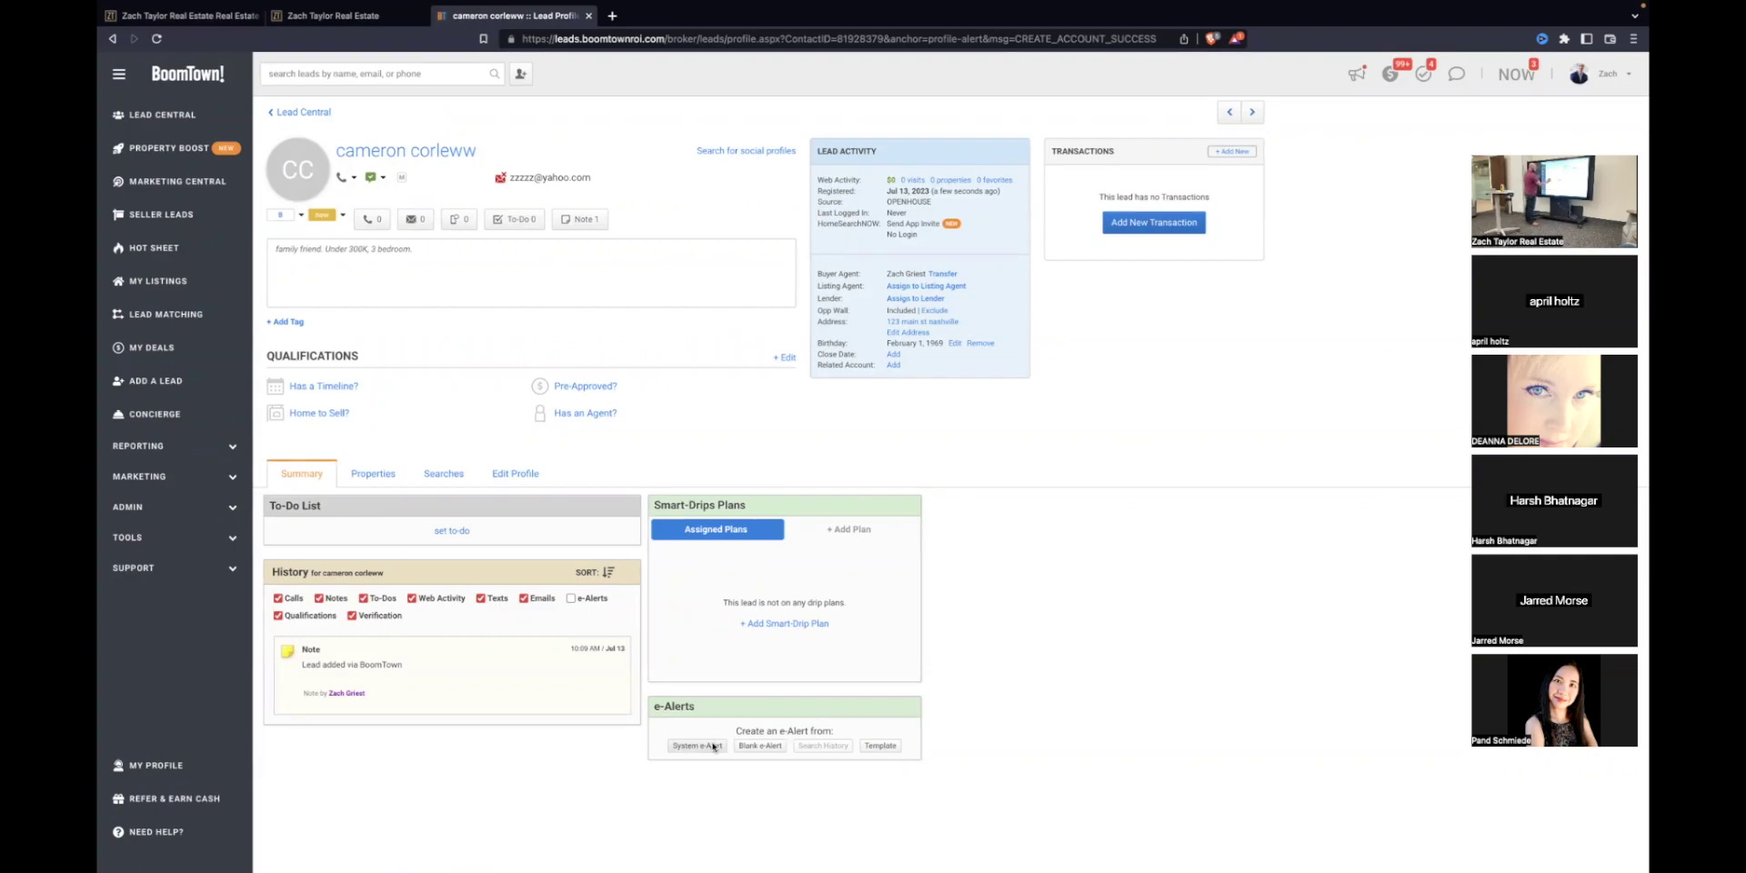
{"action": "left_click", "coordinate": [444, 474]}
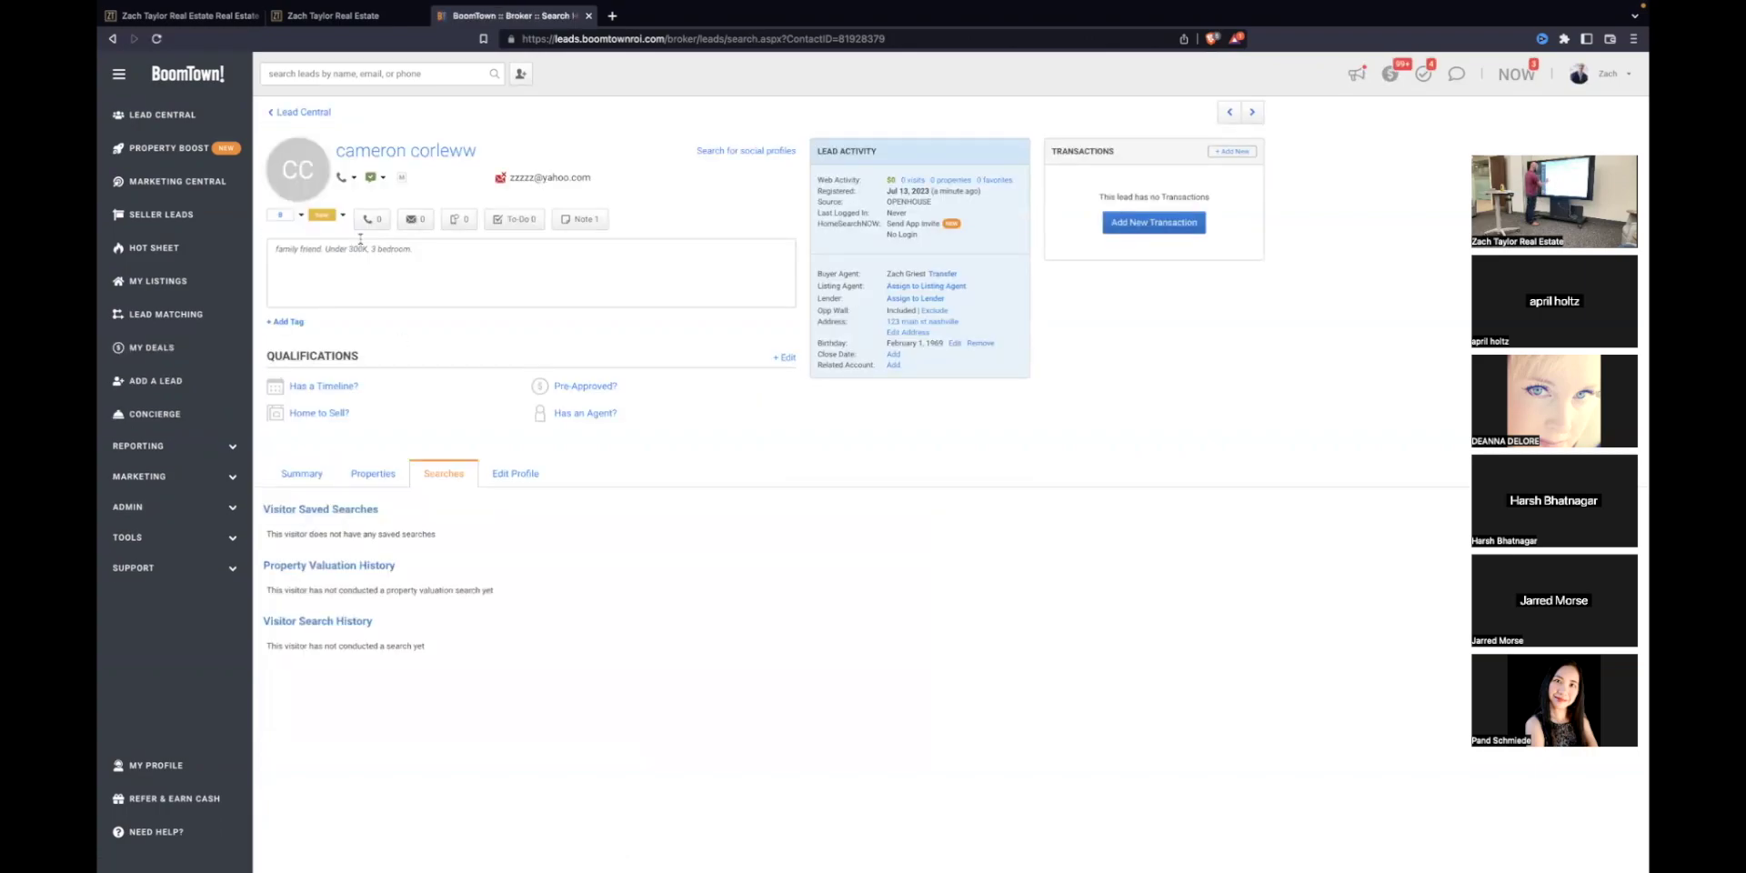
{"action": "left_click", "coordinate": [302, 474]}
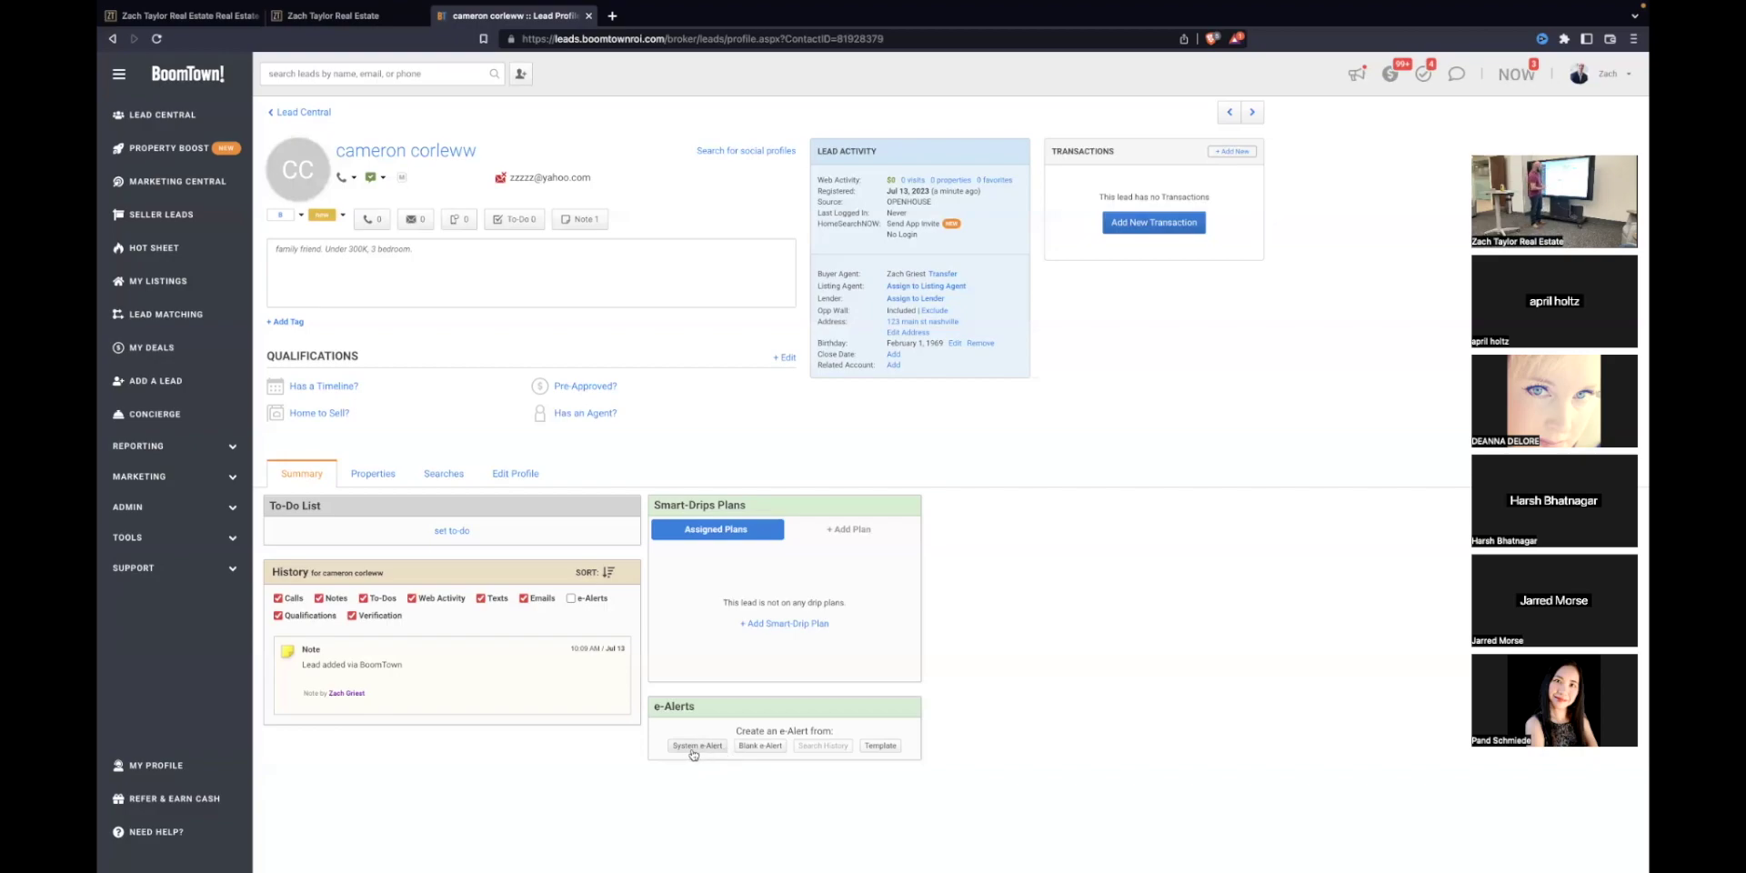
Step: Start a blank e-Alert searching by county, limited to Rutherford, TN
{"action": "left_click", "coordinate": [762, 751]}
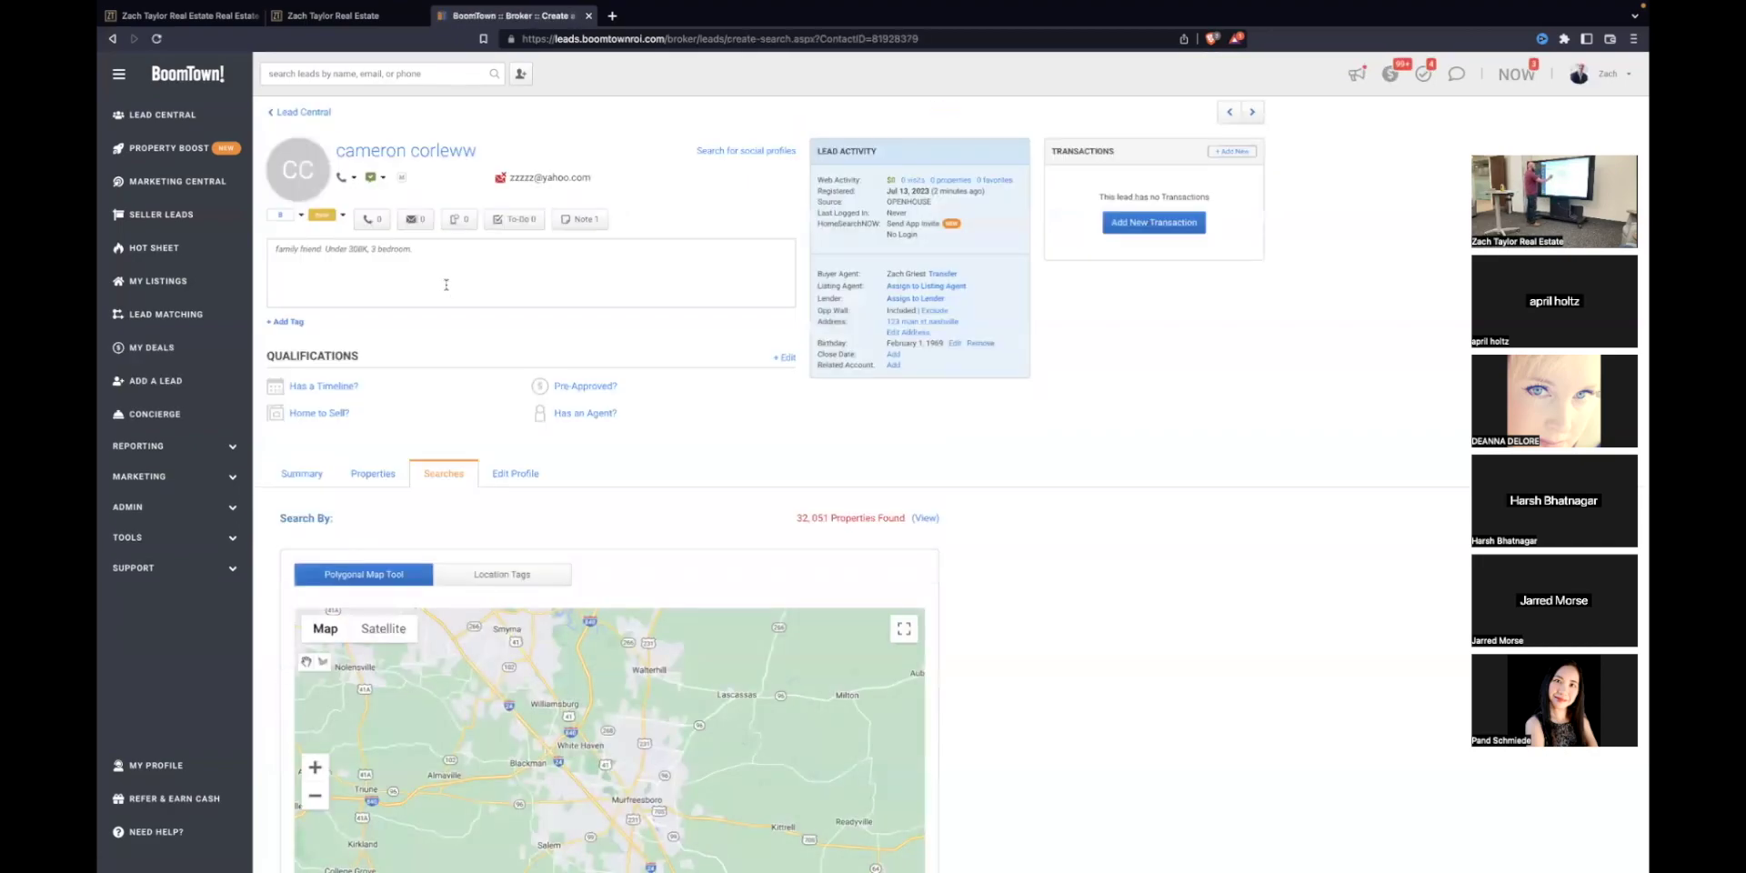
{"action": "scroll", "coordinate": [518, 395], "scroll_direction": "down", "scroll_amount": 5}
{"action": "left_click", "coordinate": [502, 338]}
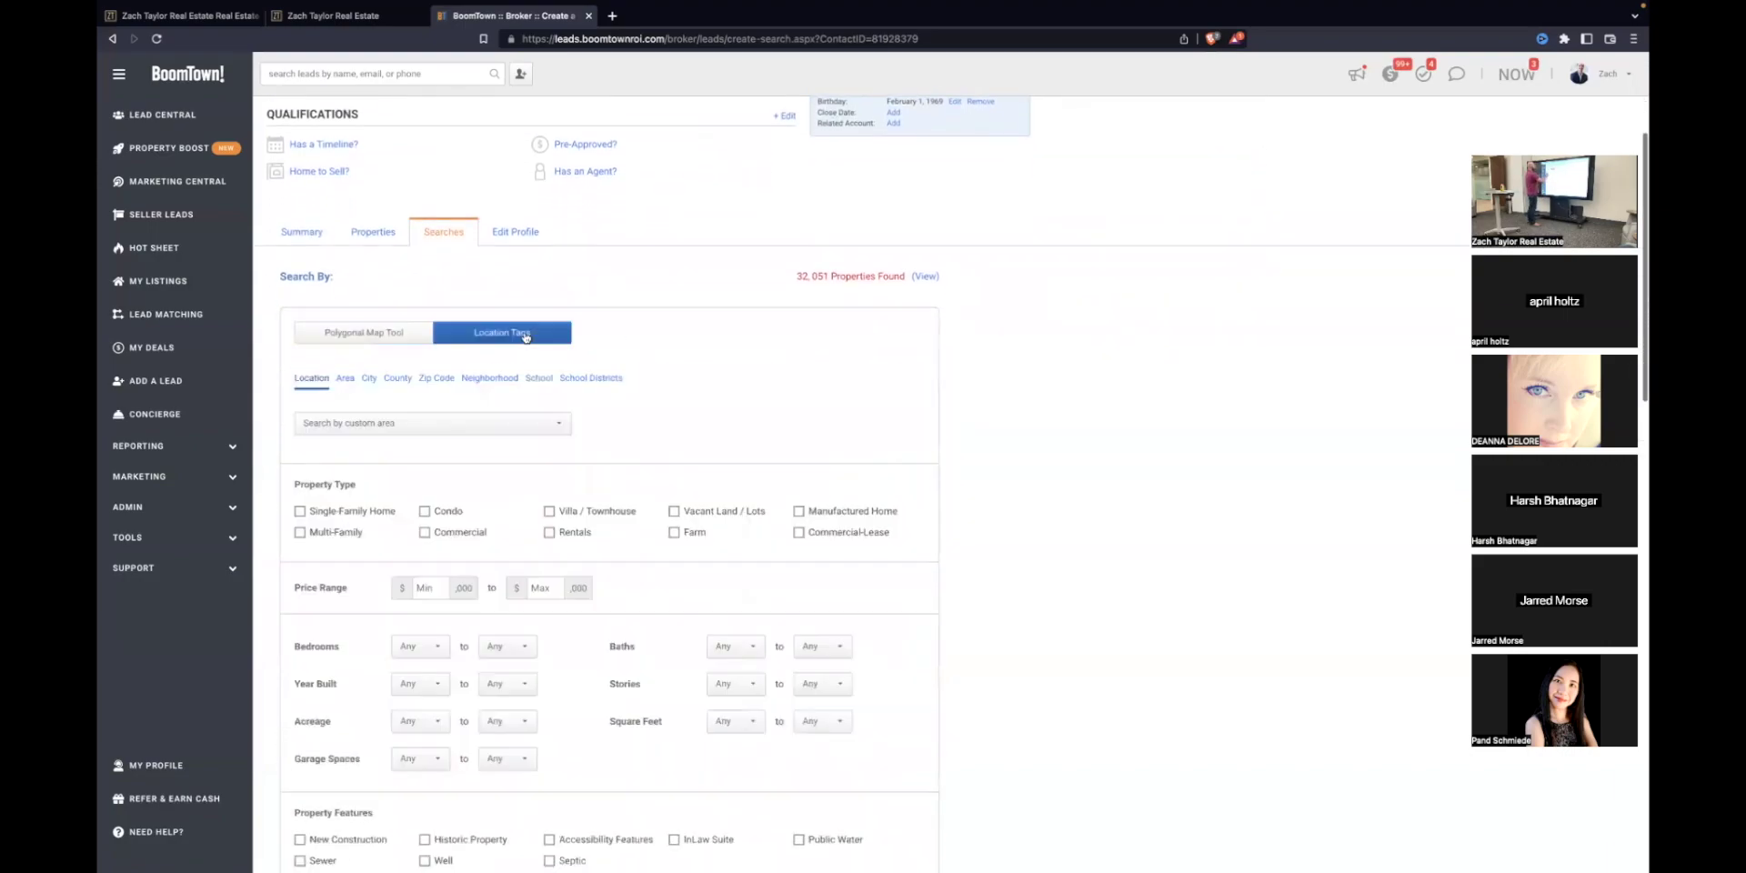
{"action": "scroll", "coordinate": [914, 431], "scroll_direction": "down", "scroll_amount": 1}
{"action": "scroll", "coordinate": [910, 427], "scroll_direction": "down", "scroll_amount": 2}
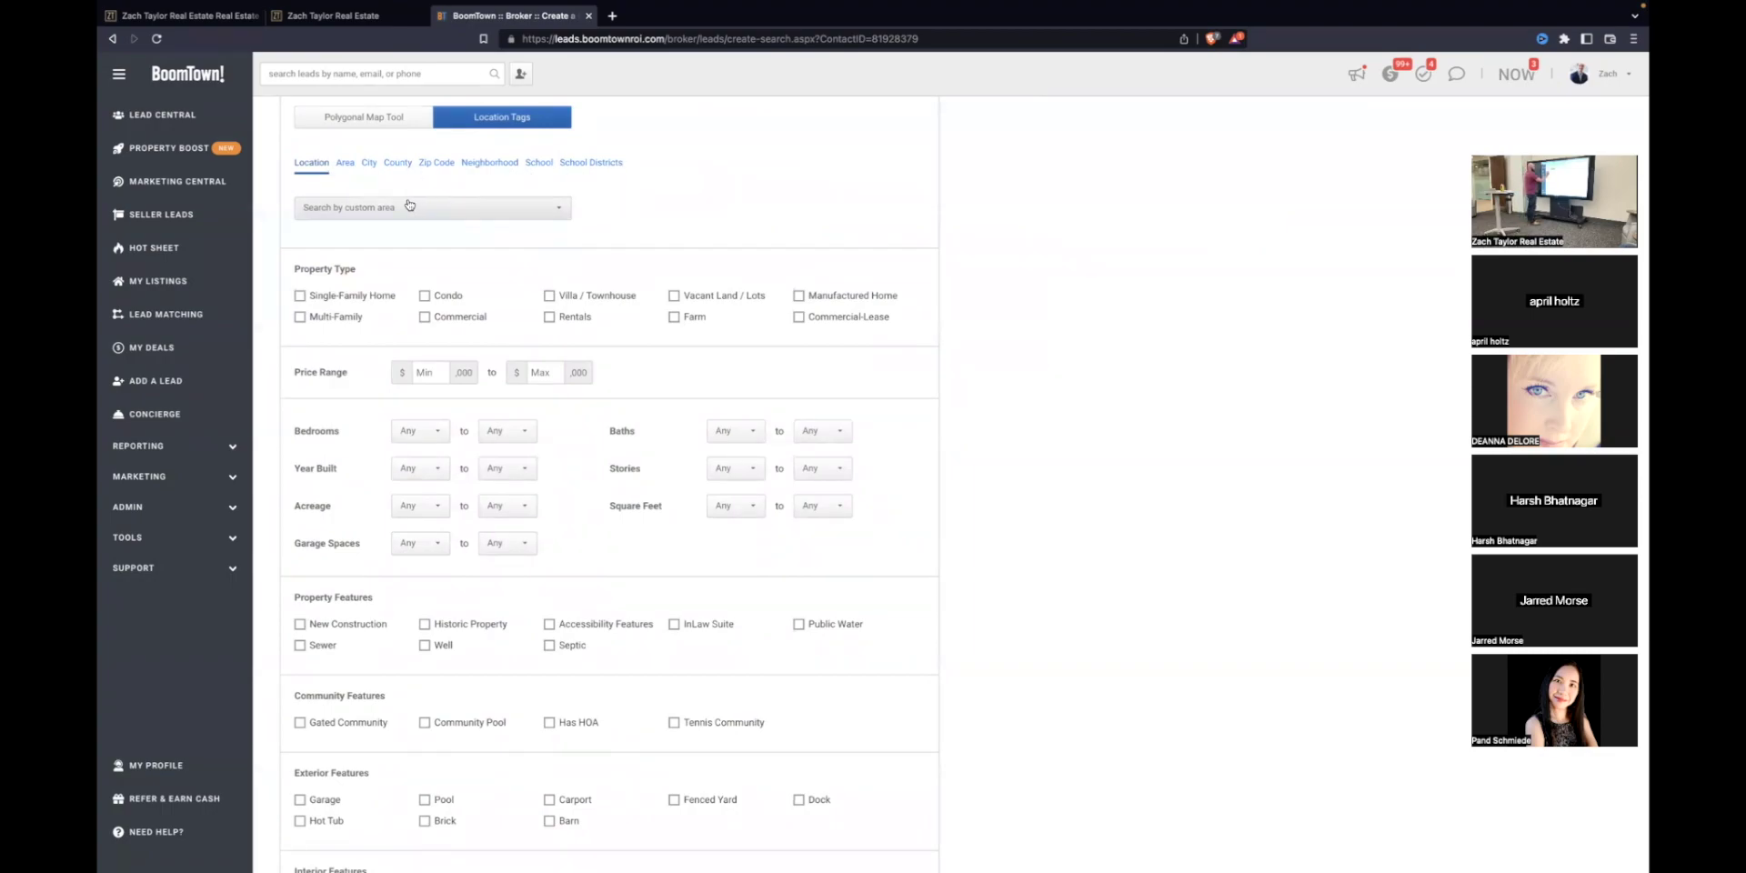
{"action": "left_click", "coordinate": [397, 162]}
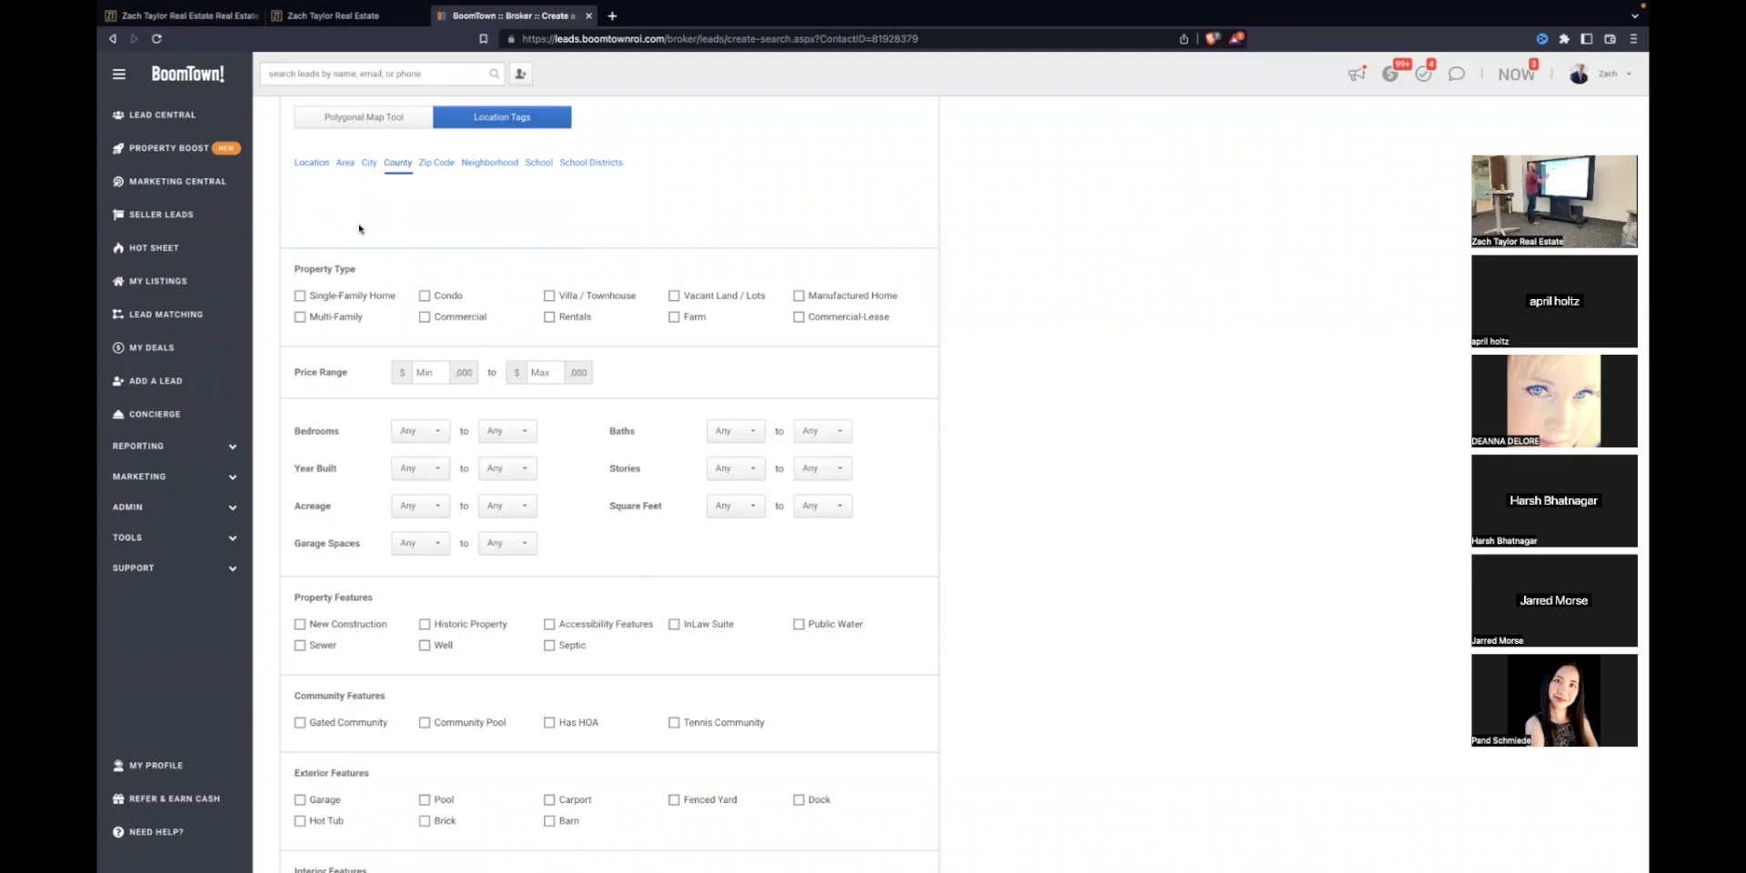
{"action": "left_click", "coordinate": [364, 211]}
{"action": "type", "text": "ruther"}
{"action": "left_click", "coordinate": [367, 231]}
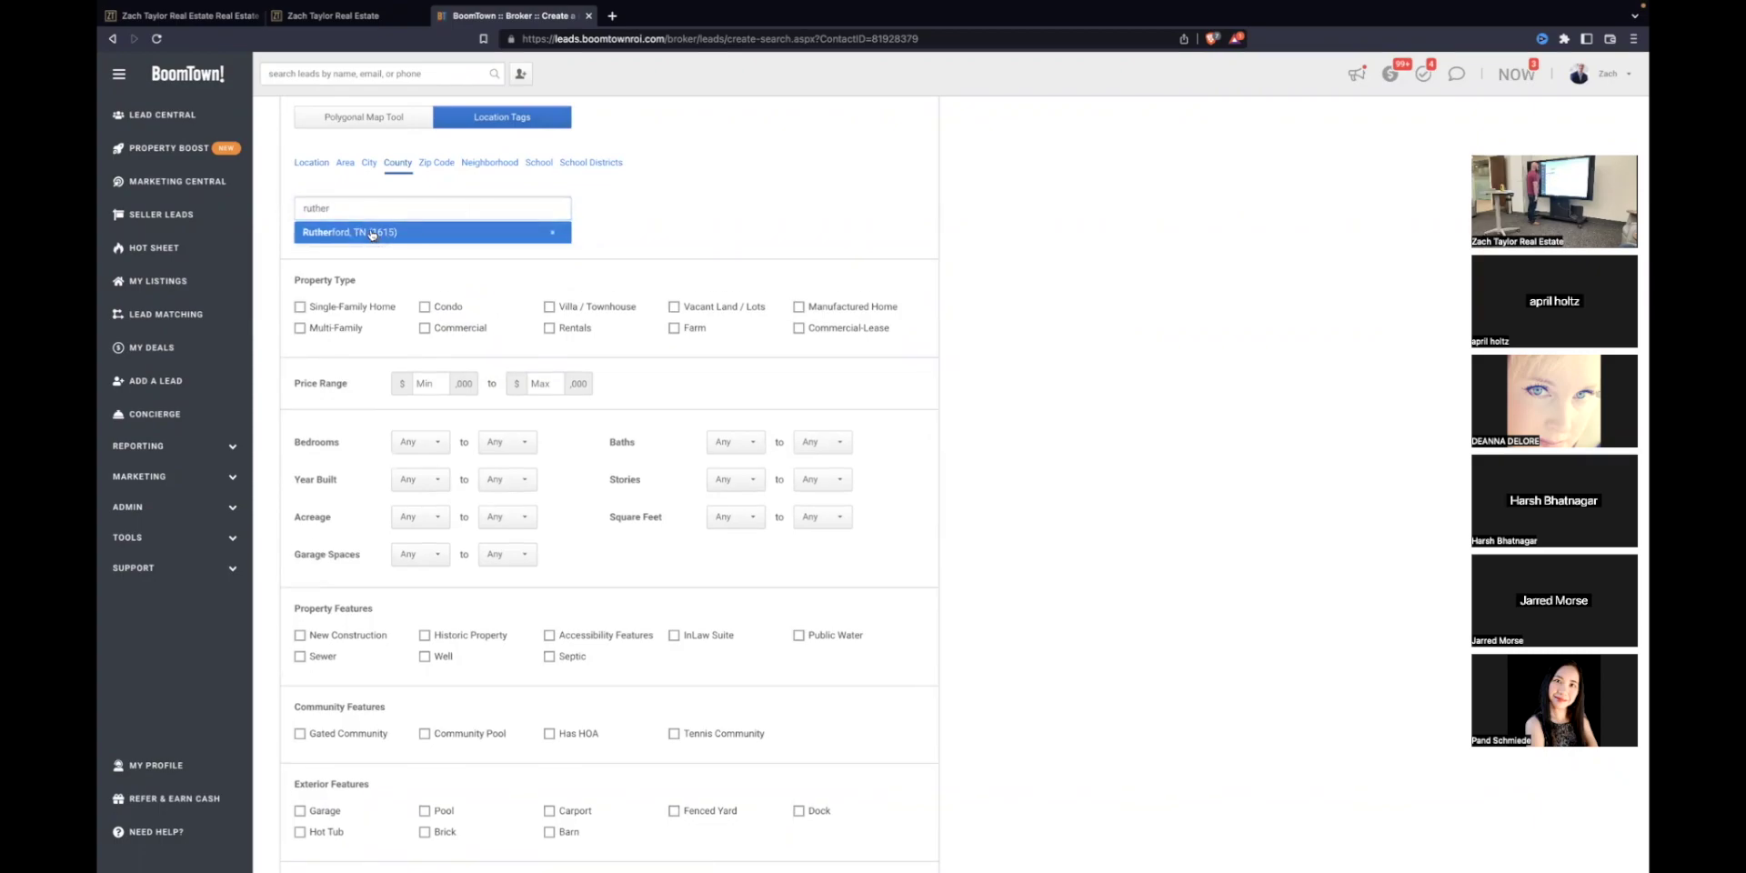
{"action": "left_click", "coordinate": [626, 220]}
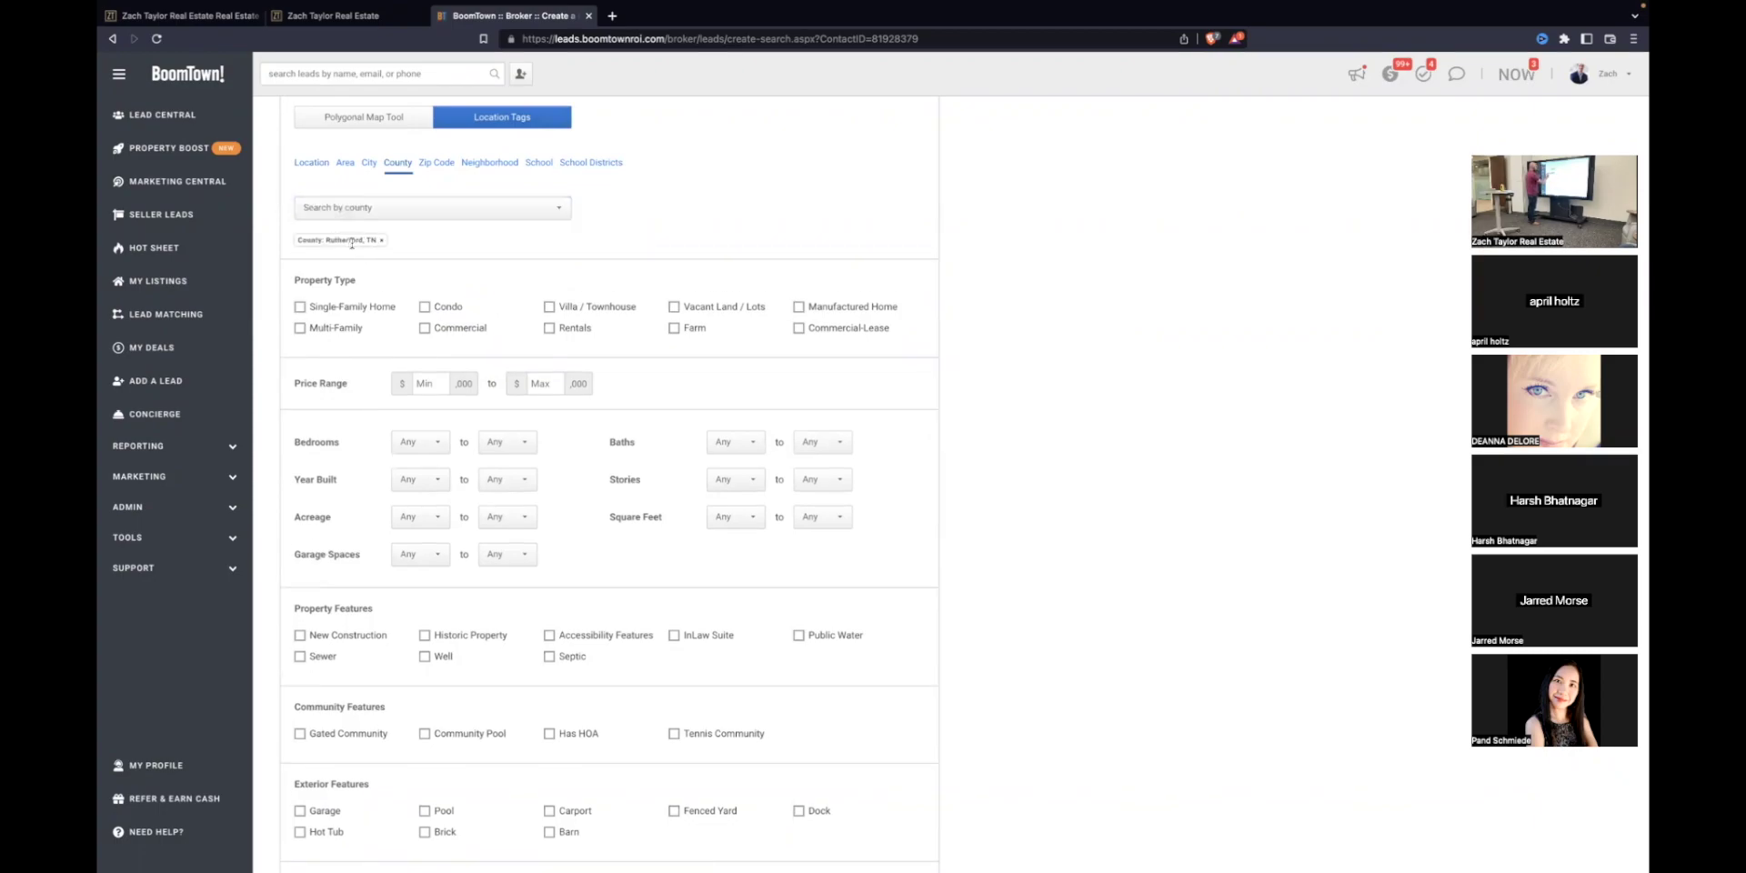
Step: Include single-family homes, condos and villas/townhouses with a maximum price of 300
{"action": "scroll", "coordinate": [424, 287], "scroll_direction": "down", "scroll_amount": 1}
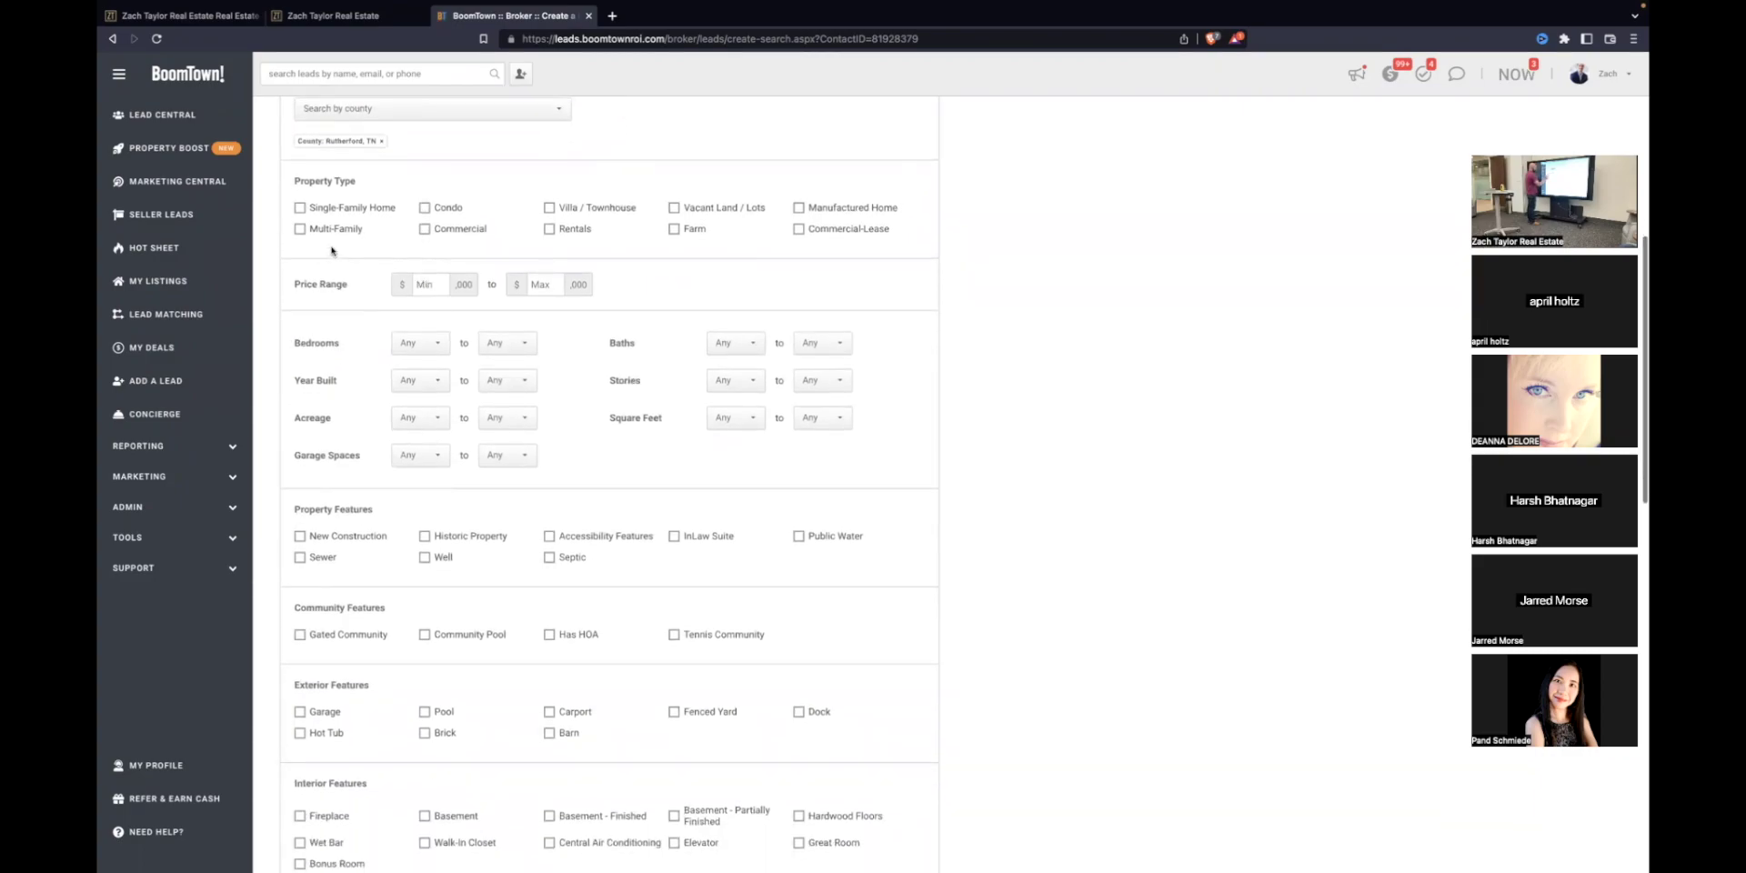
{"action": "left_click", "coordinate": [300, 207]}
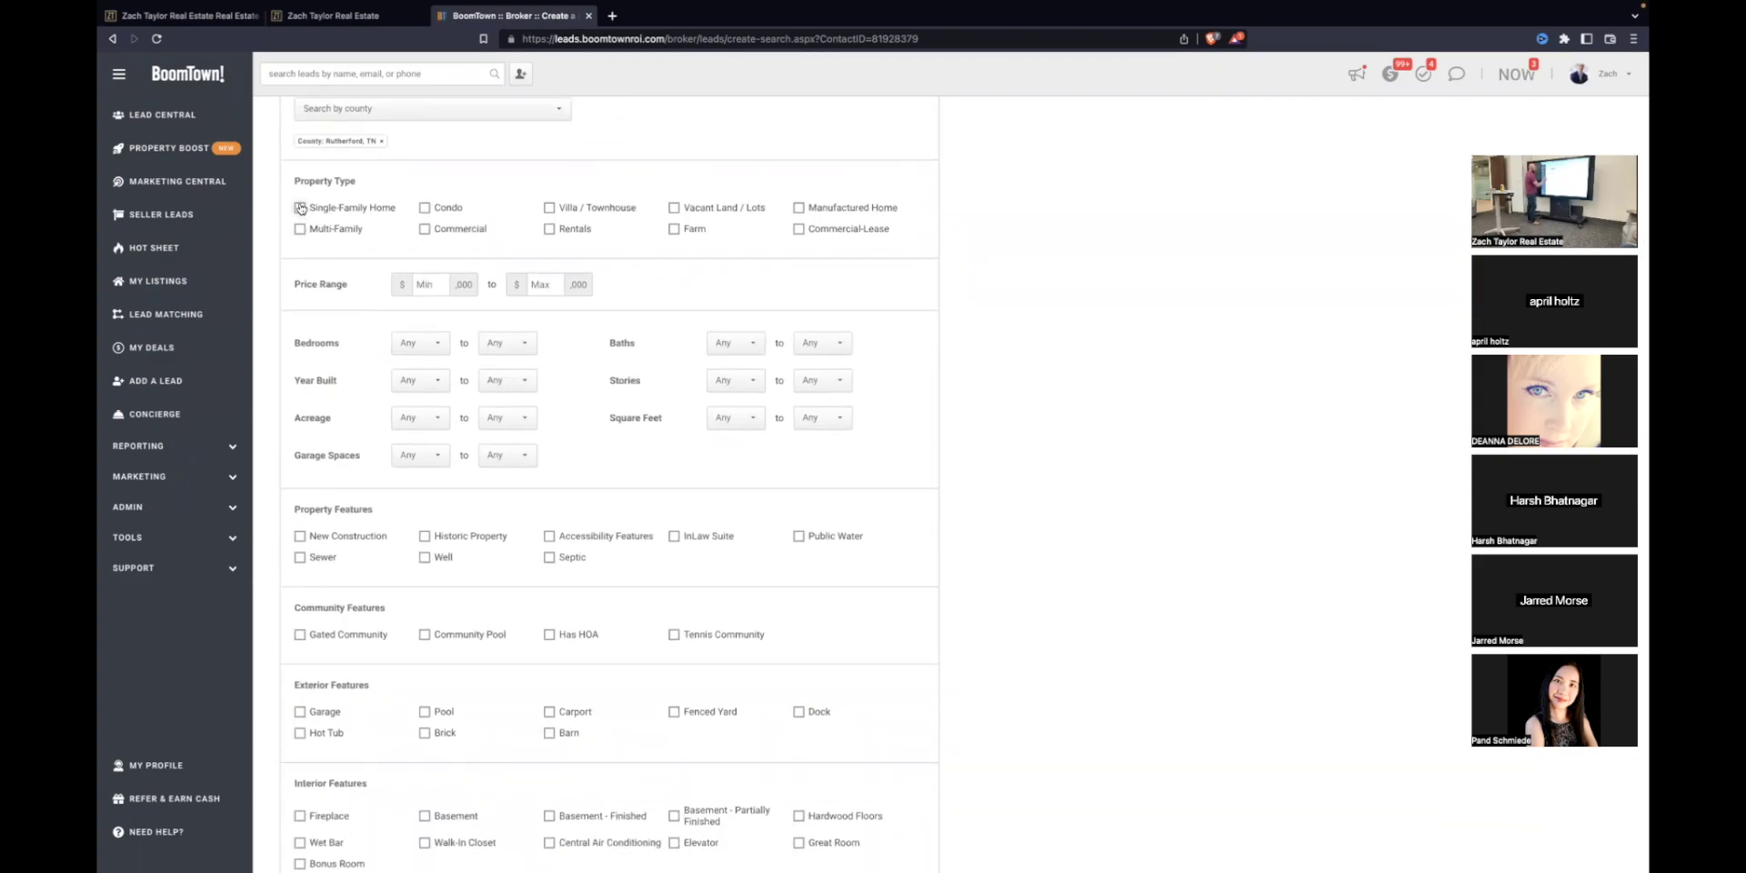
{"action": "left_click", "coordinate": [533, 284]}
{"action": "type", "text": "300"}
{"action": "left_click", "coordinate": [425, 209]}
{"action": "left_click", "coordinate": [551, 208]}
{"action": "scroll", "coordinate": [623, 336], "scroll_direction": "down", "scroll_amount": 3}
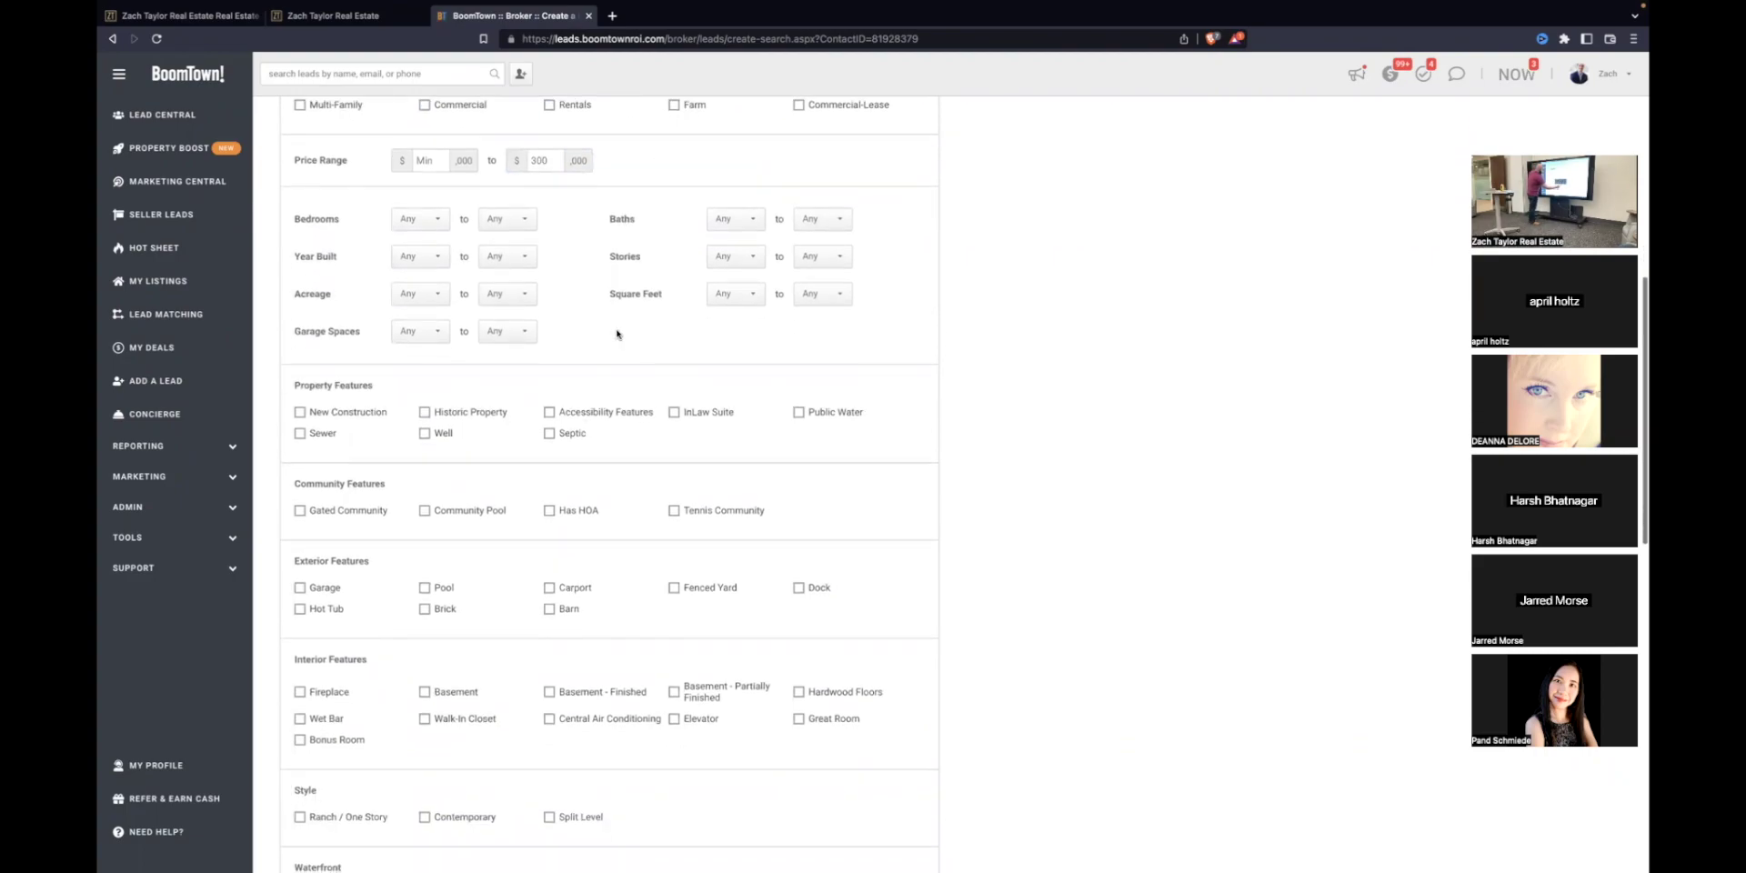
{"action": "scroll", "coordinate": [548, 321], "scroll_direction": "down", "scroll_amount": 1}
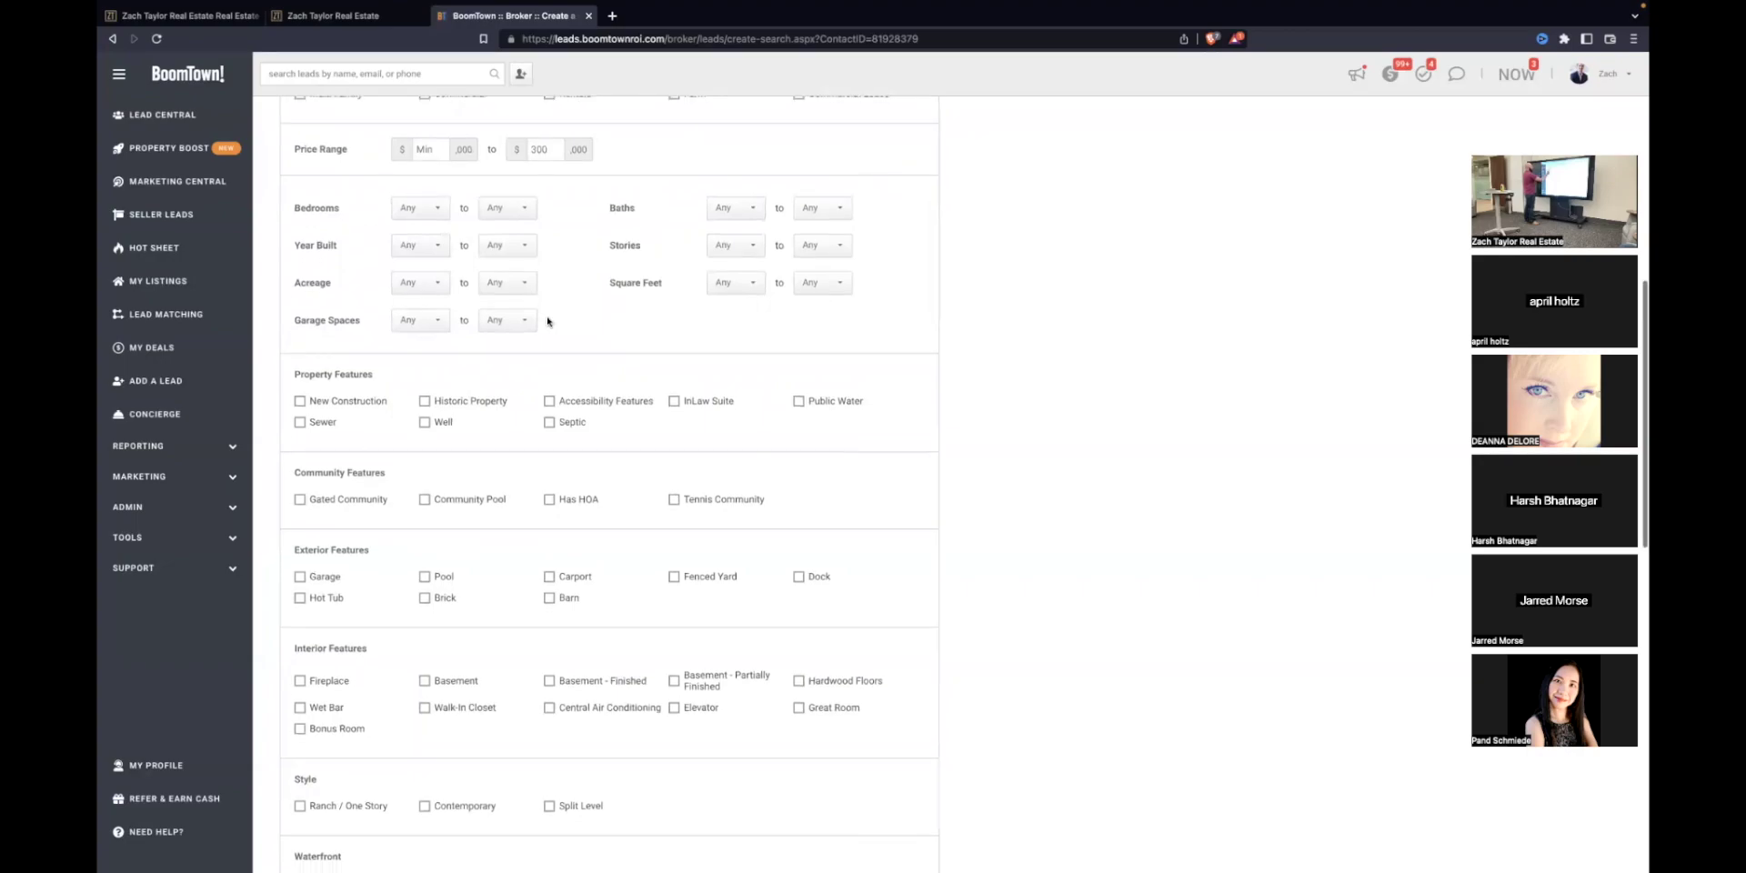
{"action": "scroll", "coordinate": [548, 321], "scroll_direction": "down", "scroll_amount": 1}
Step: Require at least 3 bedrooms, 1 bath, 1,200 square feet and 1 garage space
{"action": "left_click", "coordinate": [430, 173]}
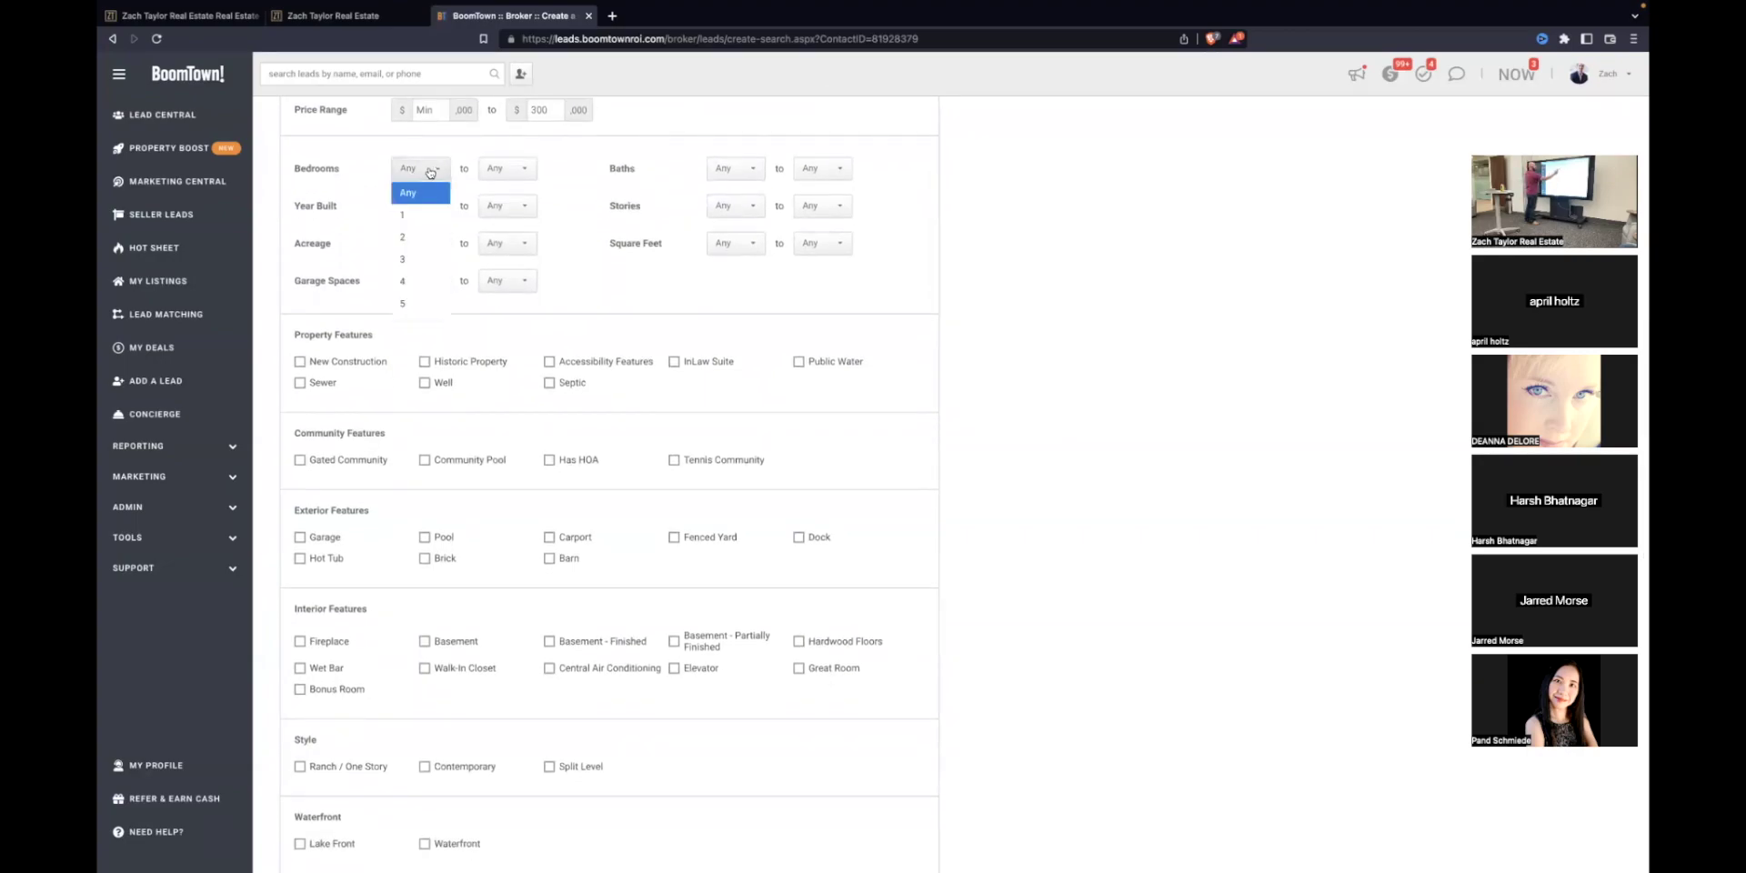
{"action": "left_click", "coordinate": [418, 259]}
{"action": "left_click", "coordinate": [740, 170]}
{"action": "left_click", "coordinate": [740, 215]}
{"action": "scroll", "coordinate": [627, 240], "scroll_direction": "down", "scroll_amount": 1}
{"action": "left_click", "coordinate": [729, 216]}
{"action": "scroll", "coordinate": [743, 295], "scroll_direction": "down", "scroll_amount": 5}
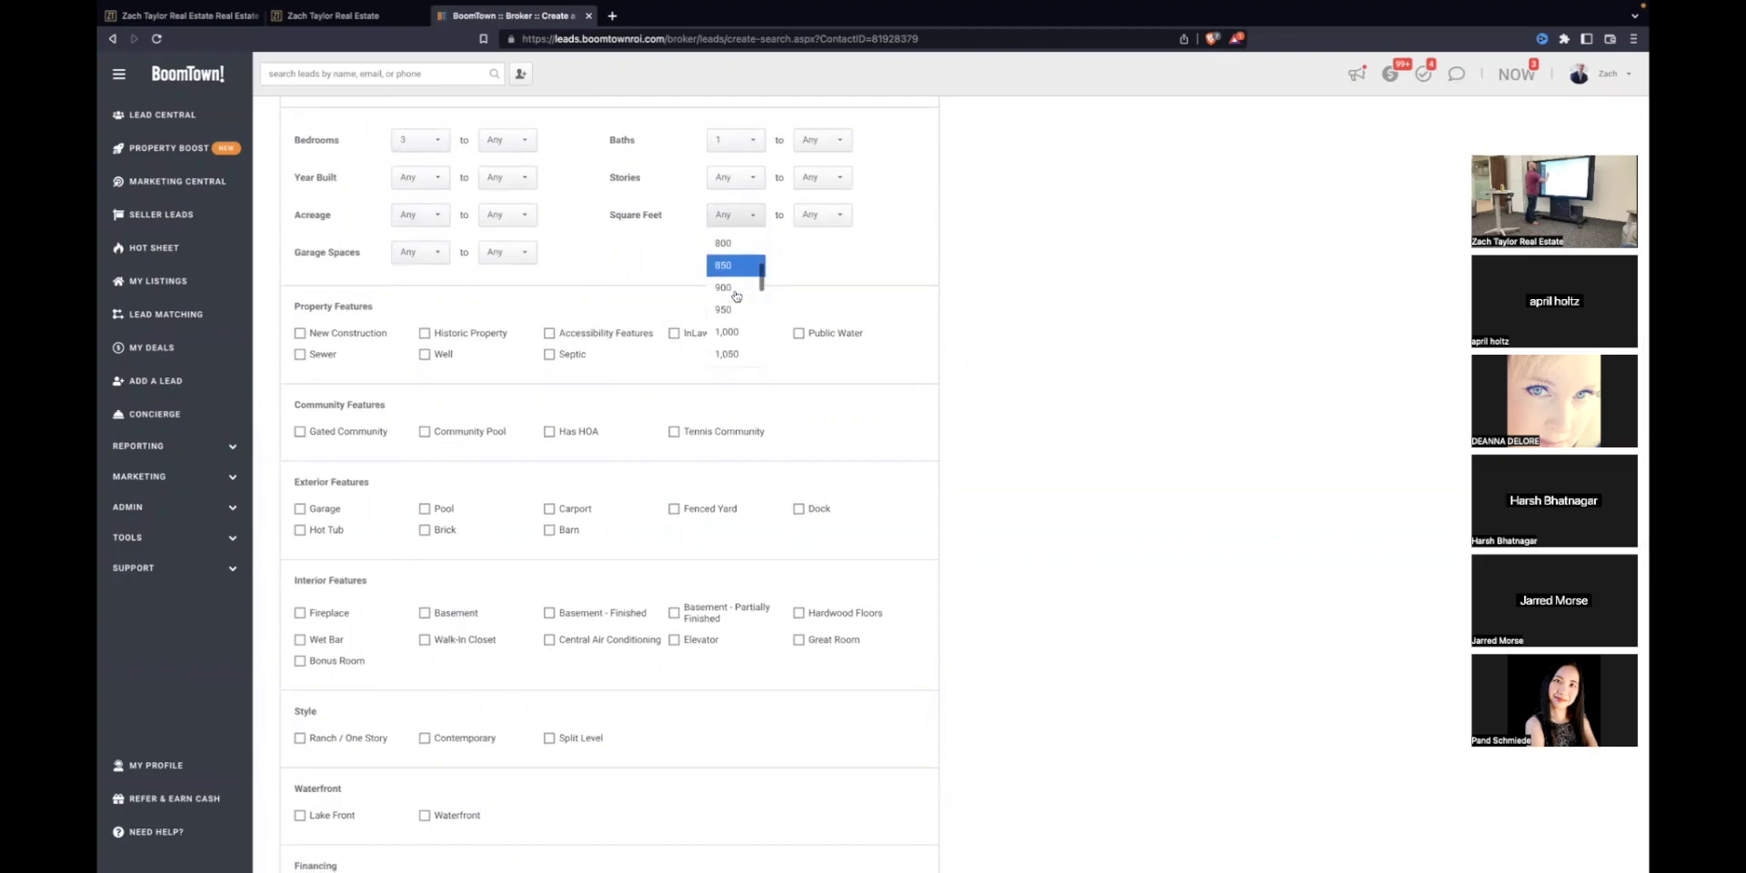
{"action": "left_click", "coordinate": [732, 318]}
{"action": "left_click", "coordinate": [427, 253]}
{"action": "left_click", "coordinate": [429, 300]}
{"action": "scroll", "coordinate": [541, 319], "scroll_direction": "down", "scroll_amount": 2}
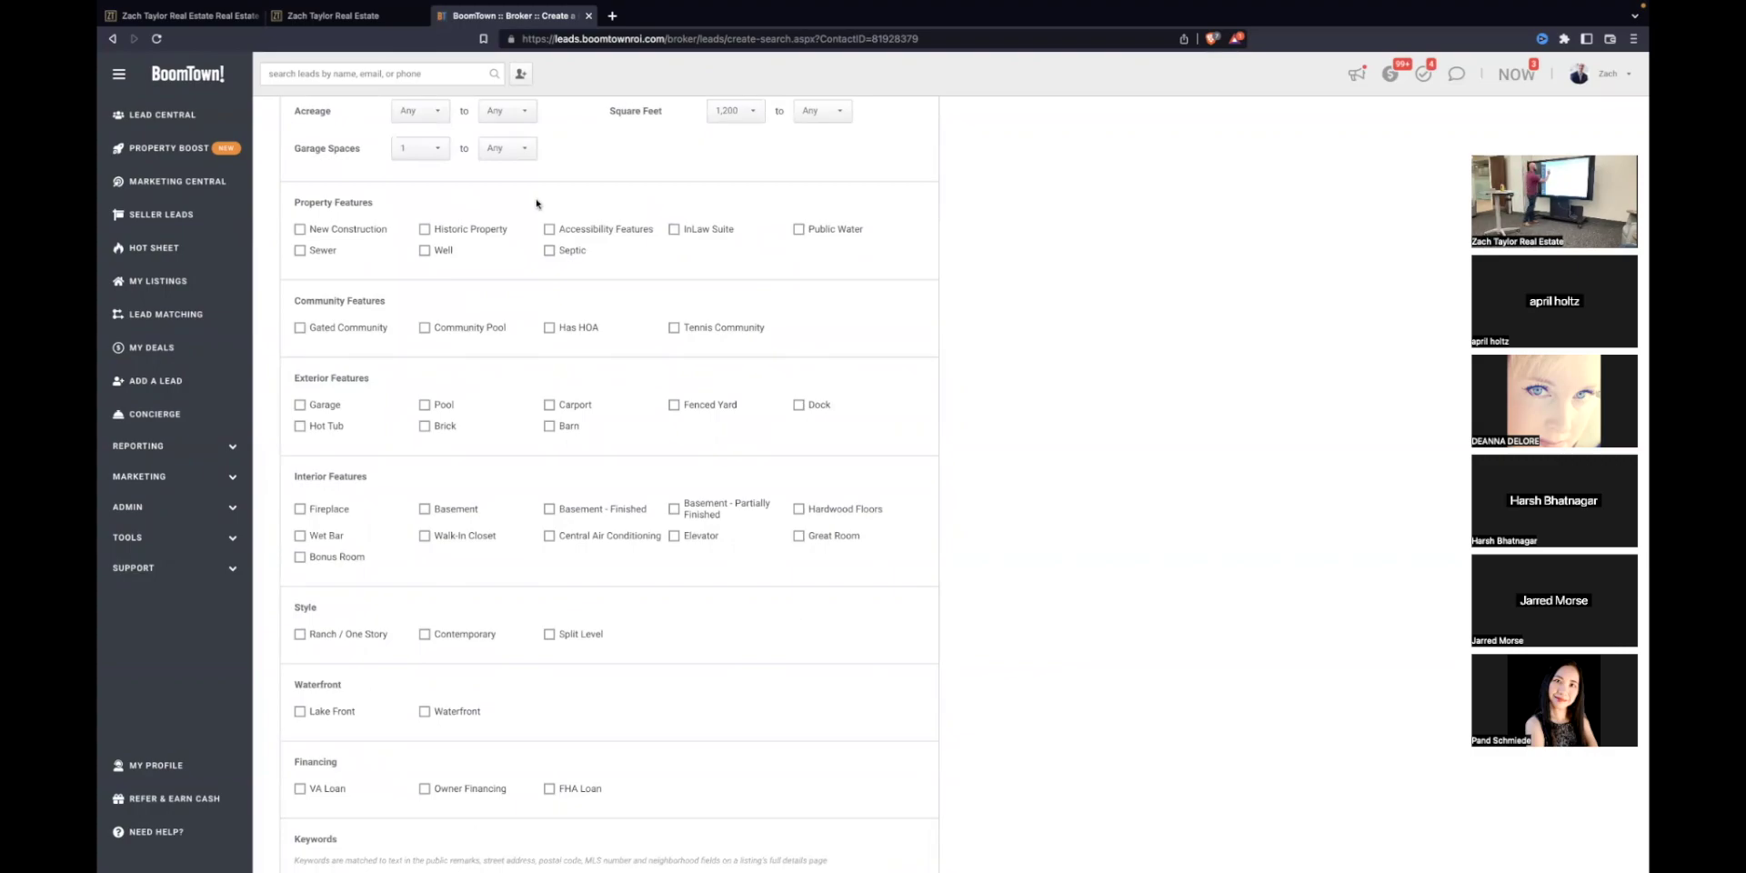
Step: Add a community pool requirement to the search criteria
{"action": "left_click", "coordinate": [422, 328]}
{"action": "scroll", "coordinate": [524, 307], "scroll_direction": "down", "scroll_amount": 3}
{"action": "scroll", "coordinate": [525, 313], "scroll_direction": "down", "scroll_amount": 2}
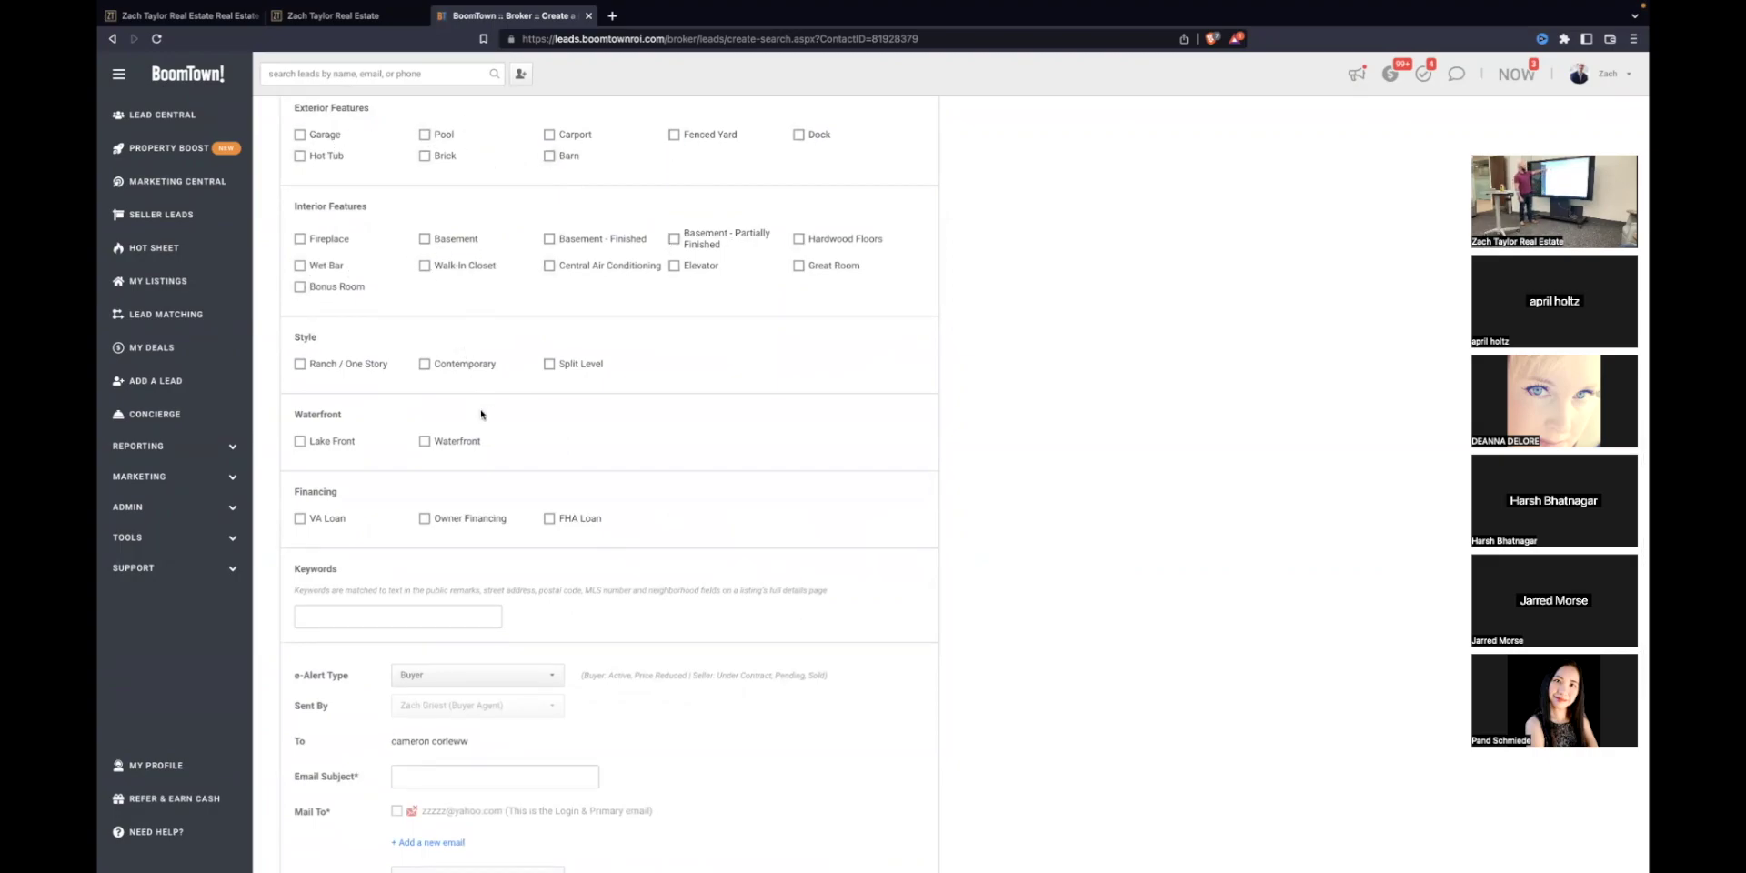
{"action": "scroll", "coordinate": [482, 414], "scroll_direction": "down", "scroll_amount": 2}
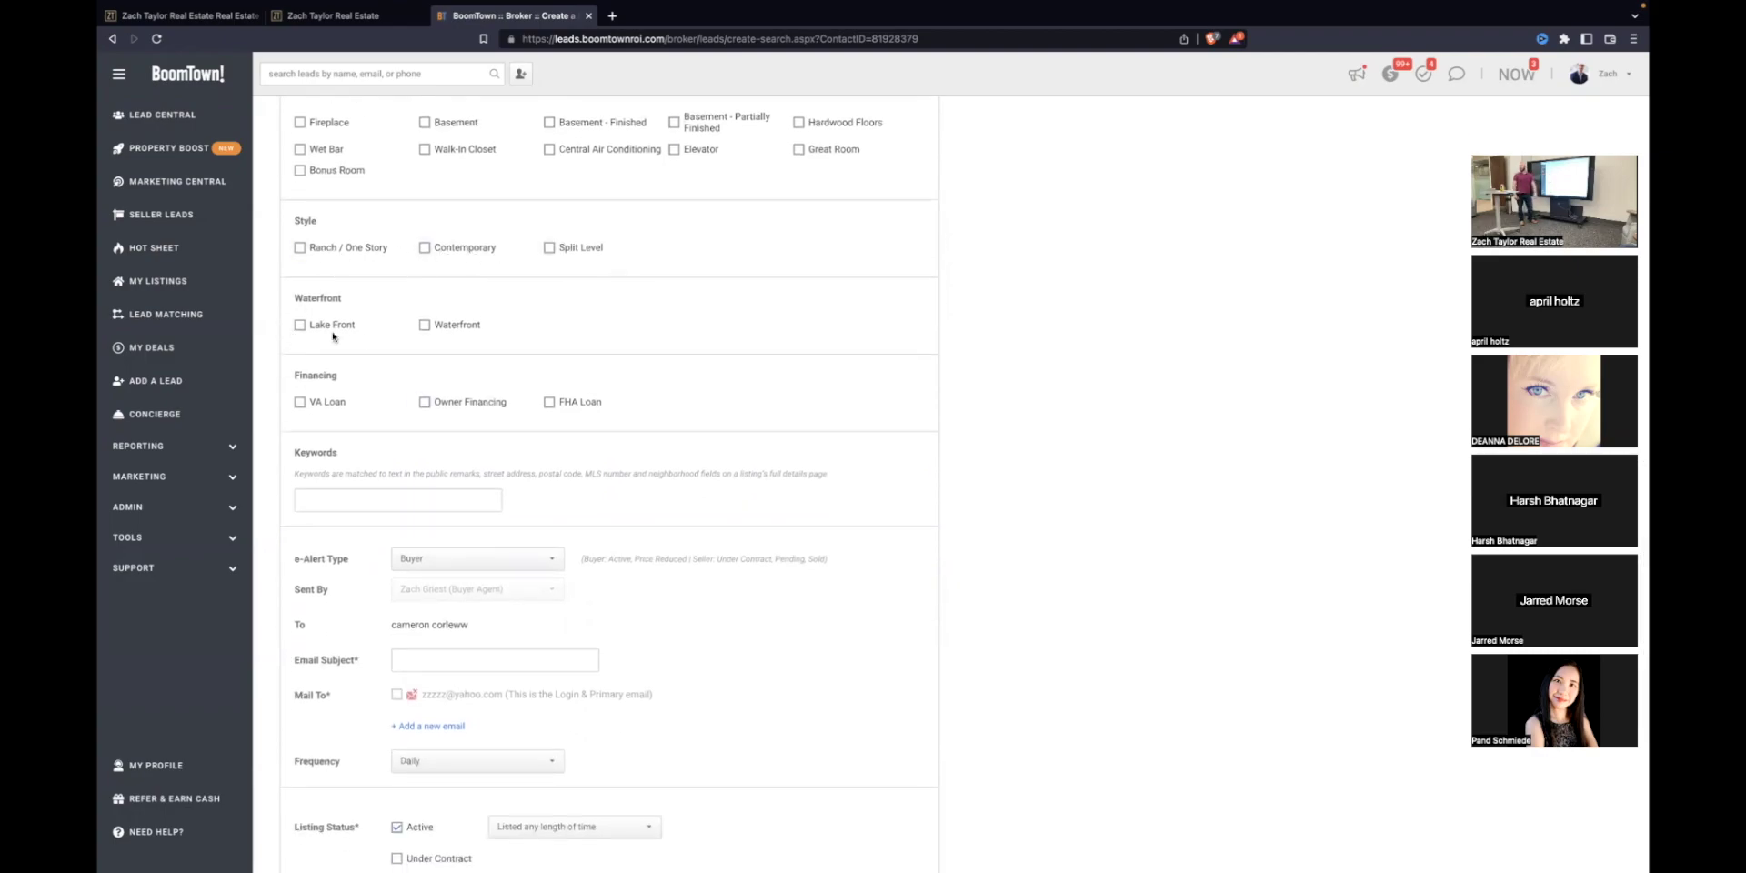
{"action": "scroll", "coordinate": [564, 386], "scroll_direction": "down", "scroll_amount": 2}
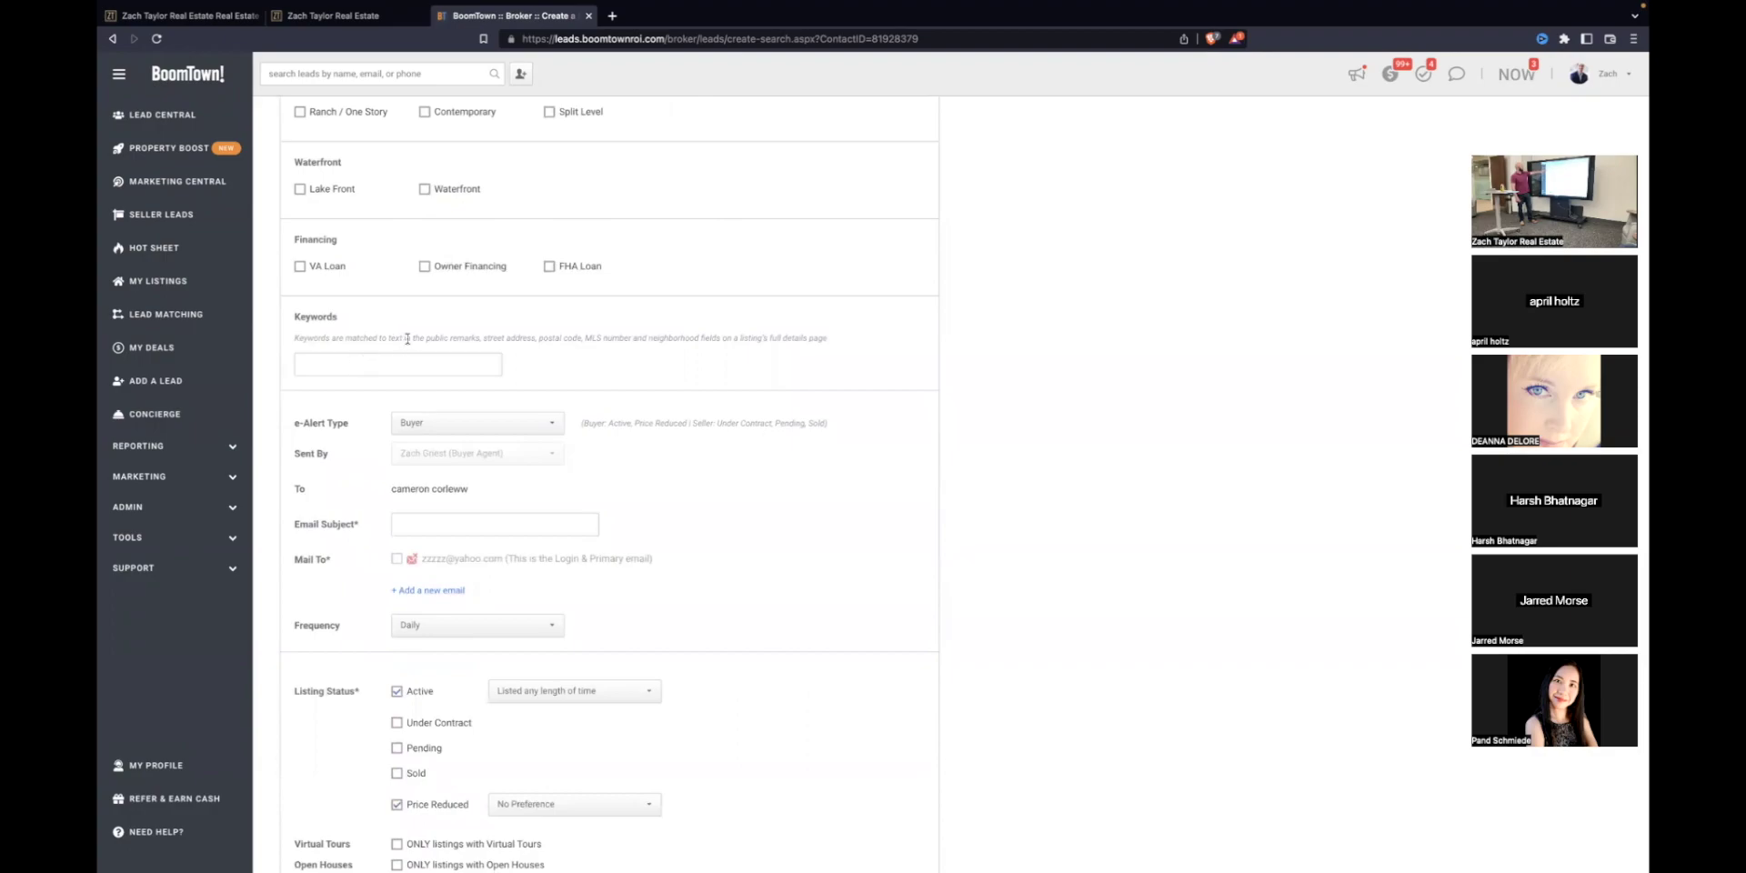
{"action": "left_click_drag", "start_coordinate": [424, 338], "coordinate": [812, 338]}
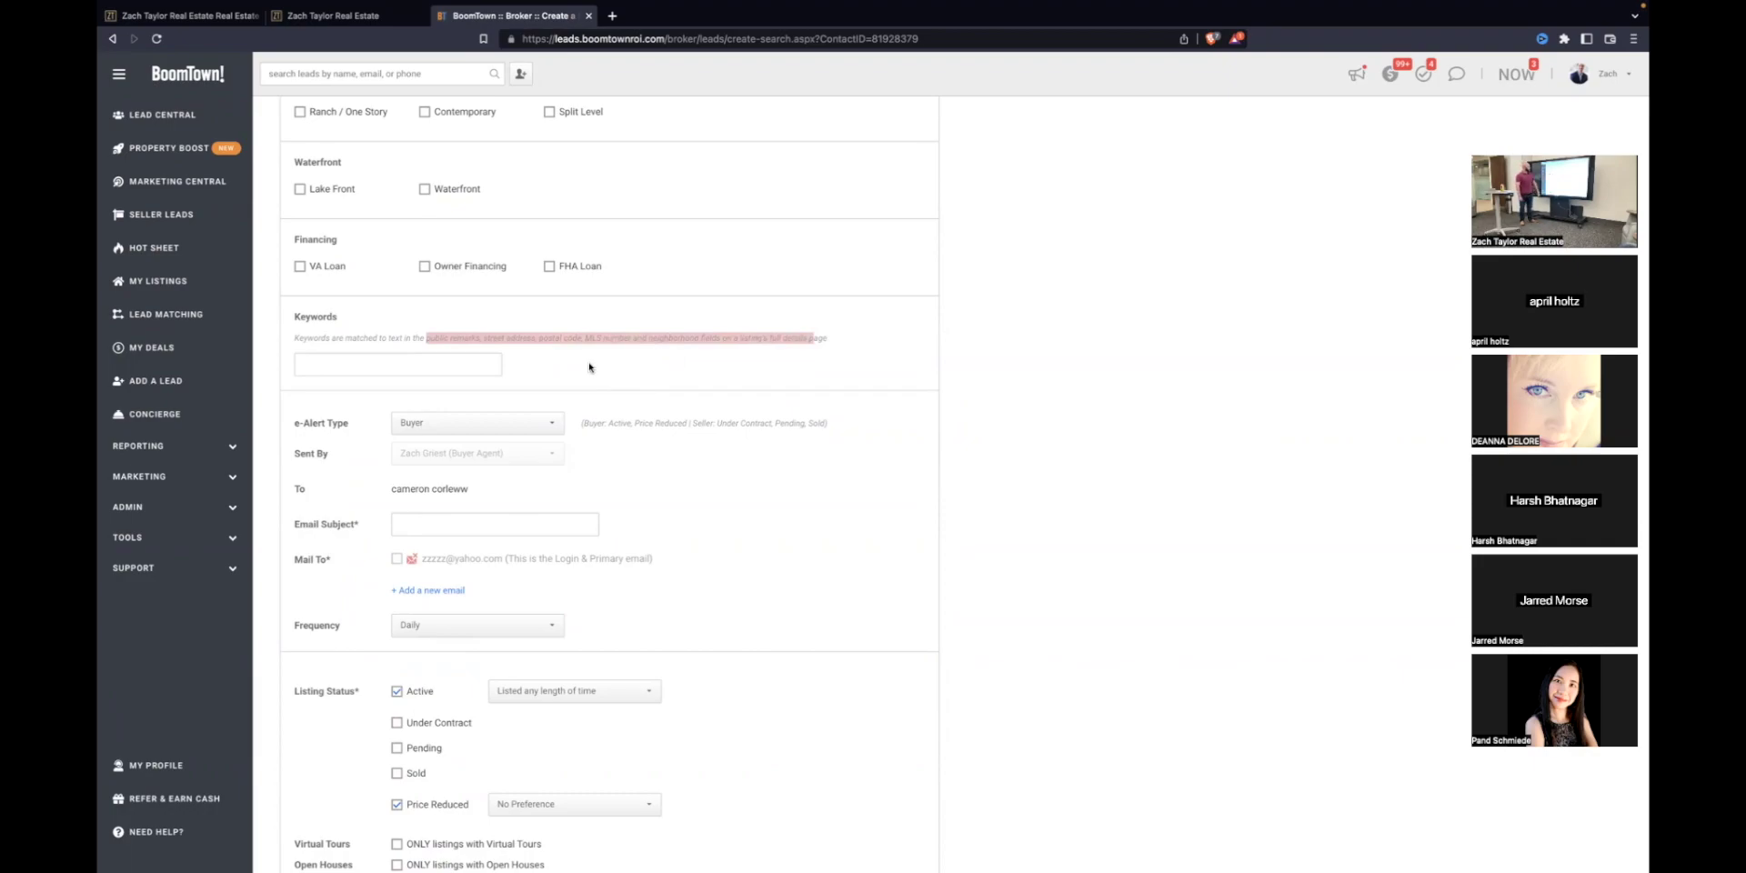
{"action": "scroll", "coordinate": [582, 373], "scroll_direction": "down", "scroll_amount": 2}
Step: Set the e-mail subject to the agent's name followed by 'Home Search', replacing 'Rutherford Homes'
{"action": "left_click", "coordinate": [452, 433]}
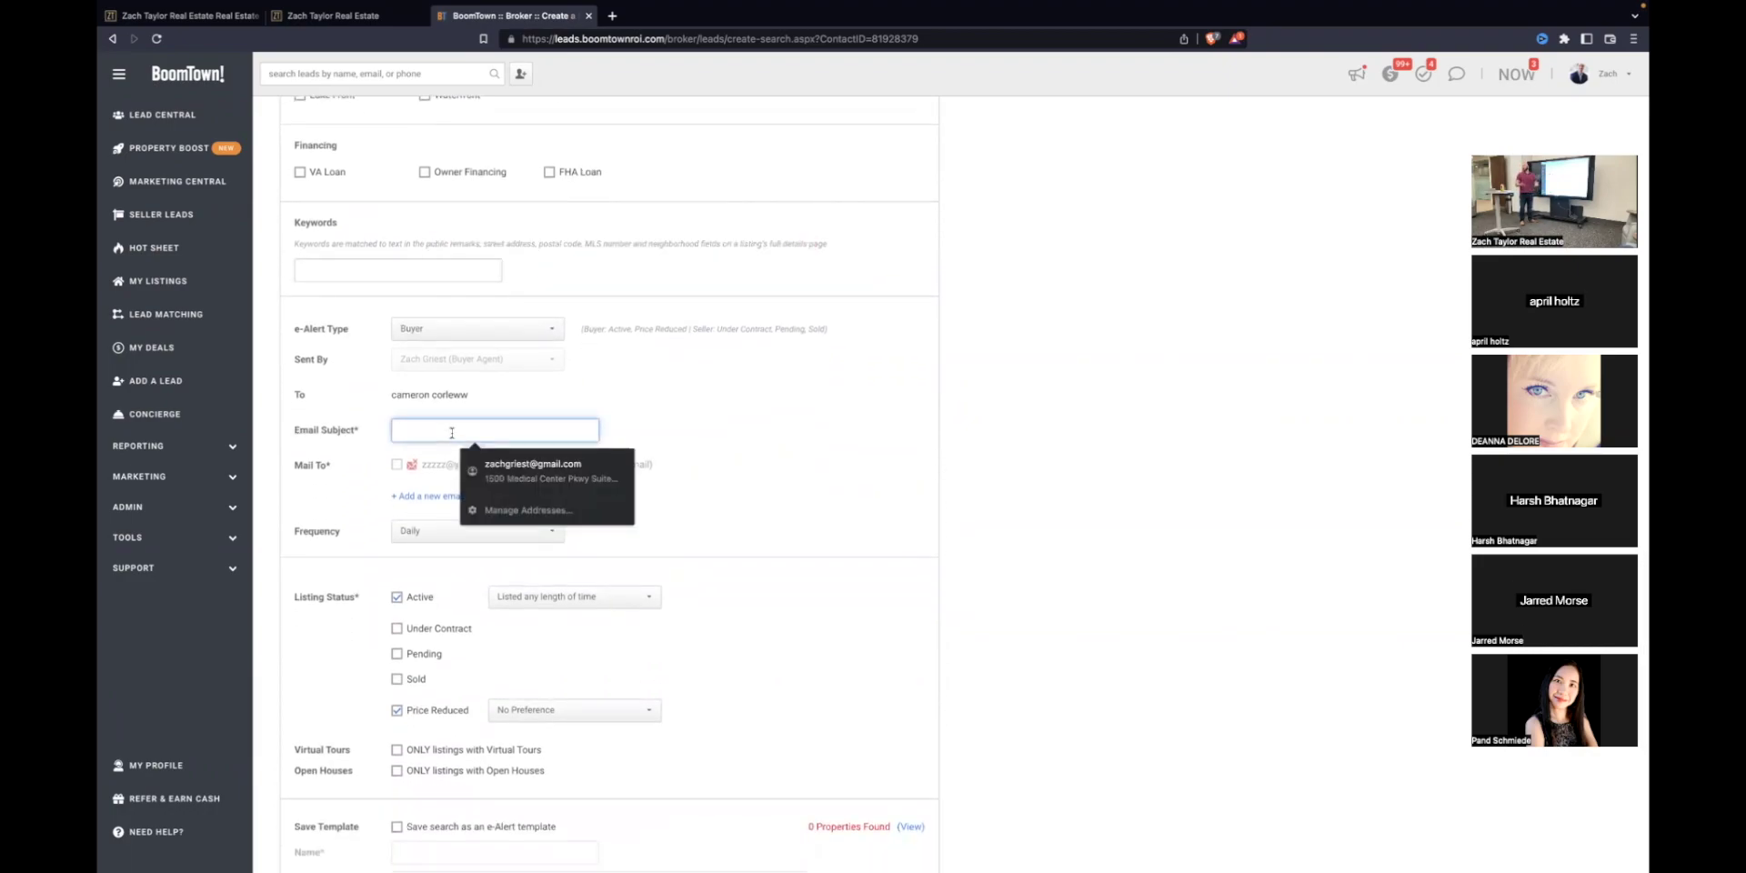
{"action": "type", "text": "Ruther"}
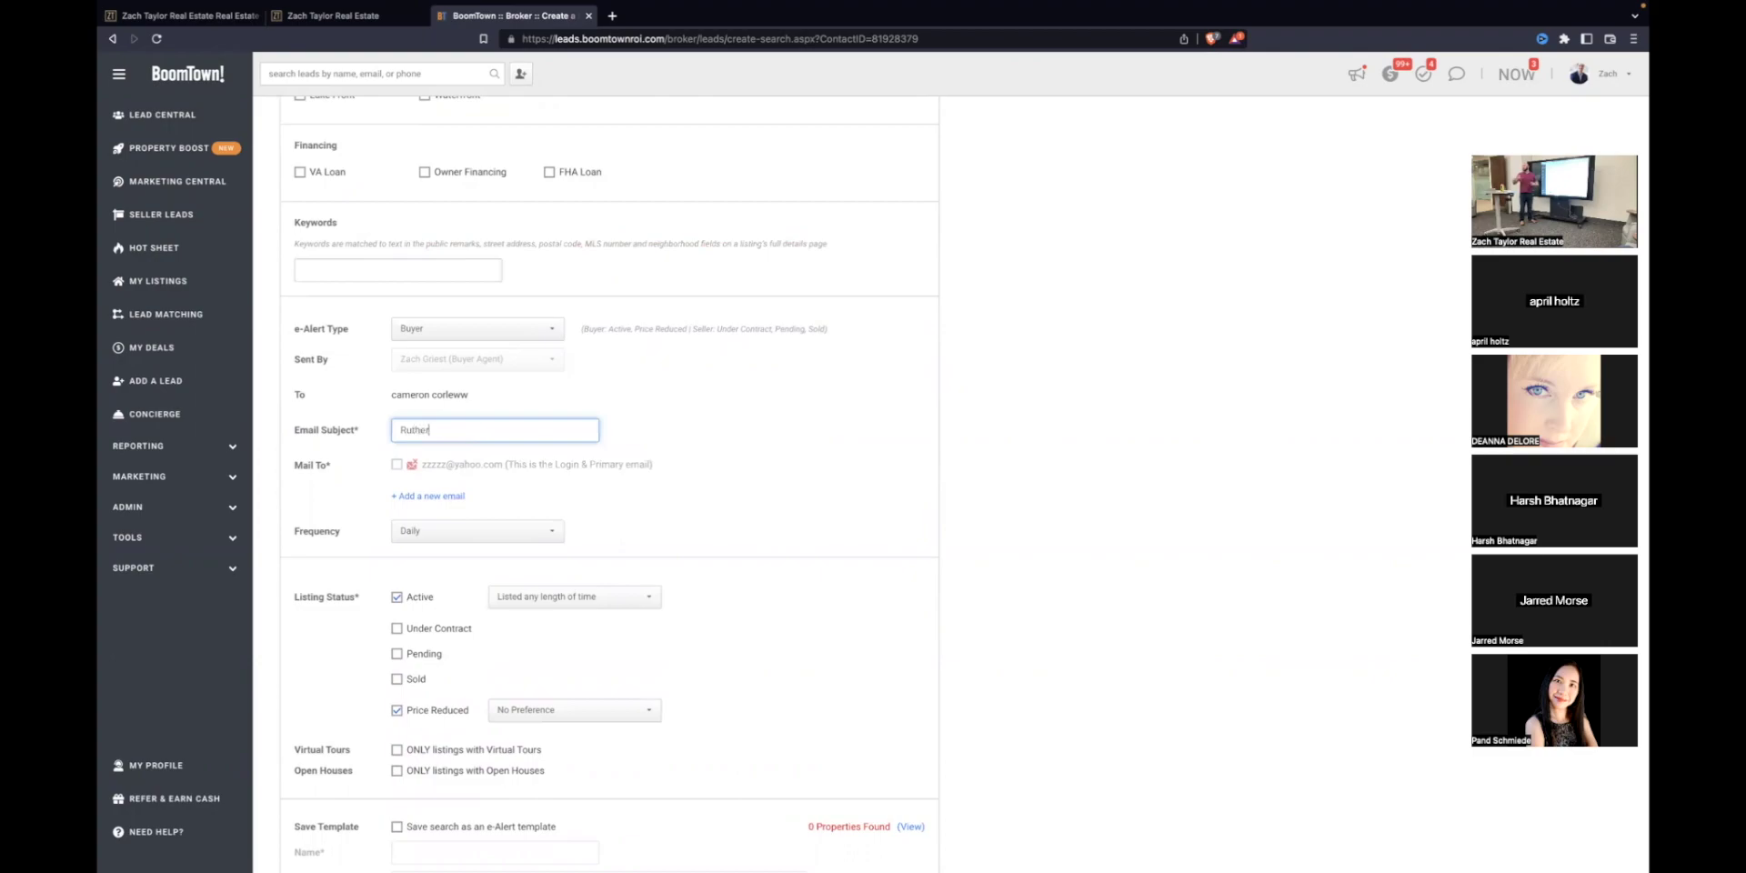
{"action": "type", "text": "ford Homes"}
{"action": "triple_click", "coordinate": [466, 428]}
{"action": "type", "text": "Z"}
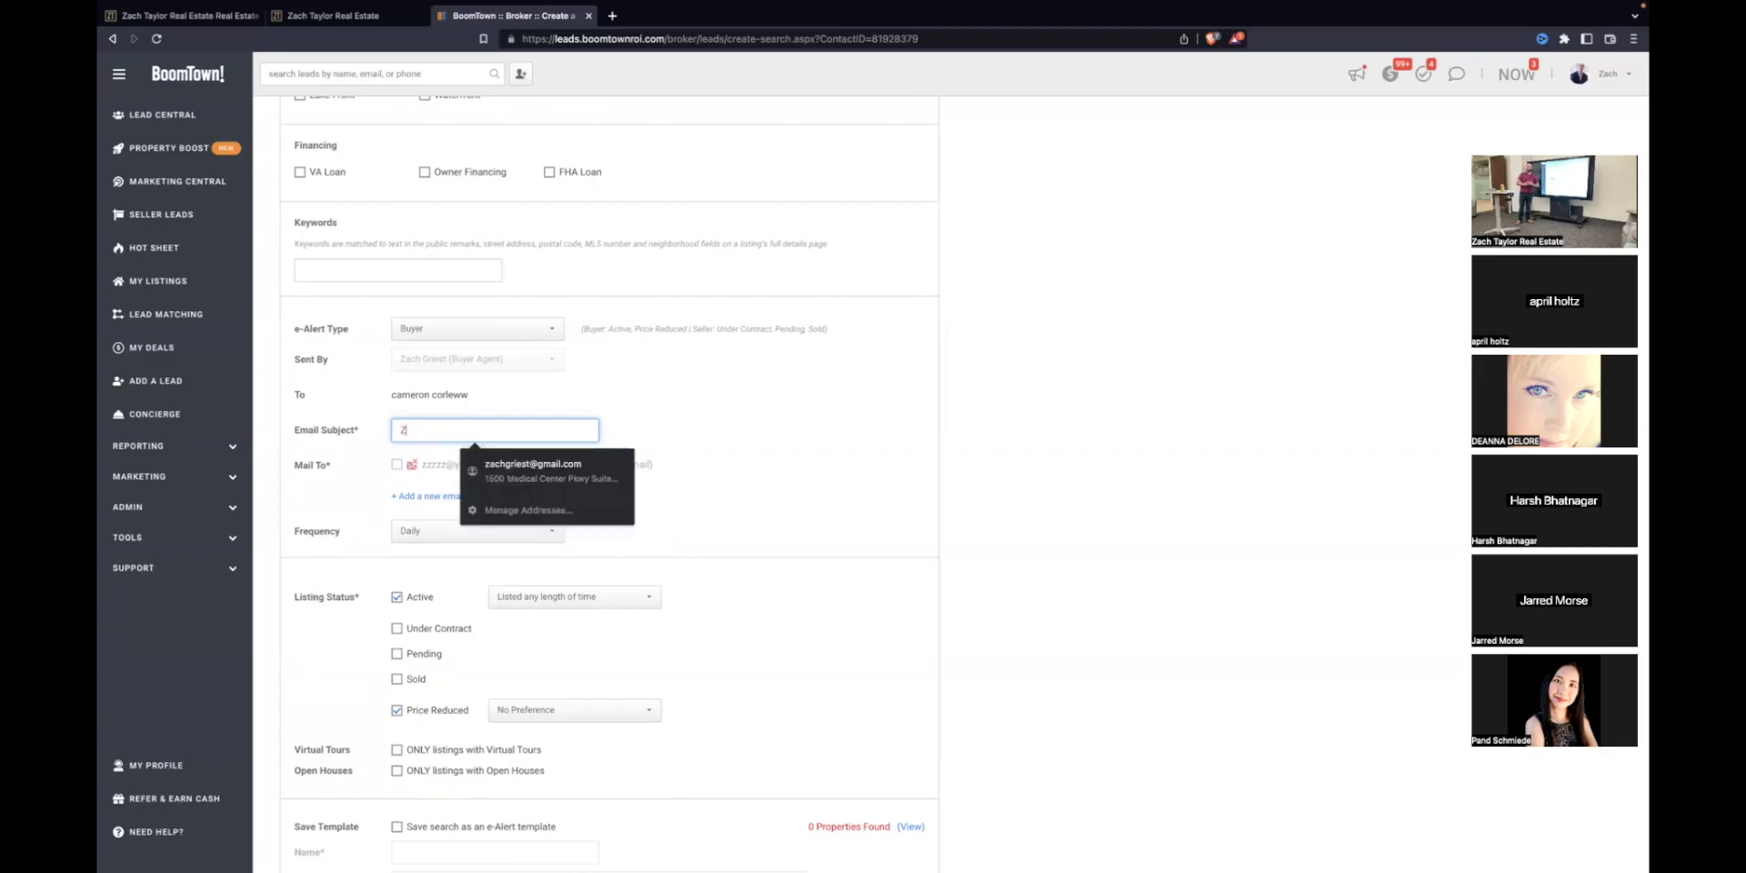
{"action": "type", "text": "ach's Home Search List"}
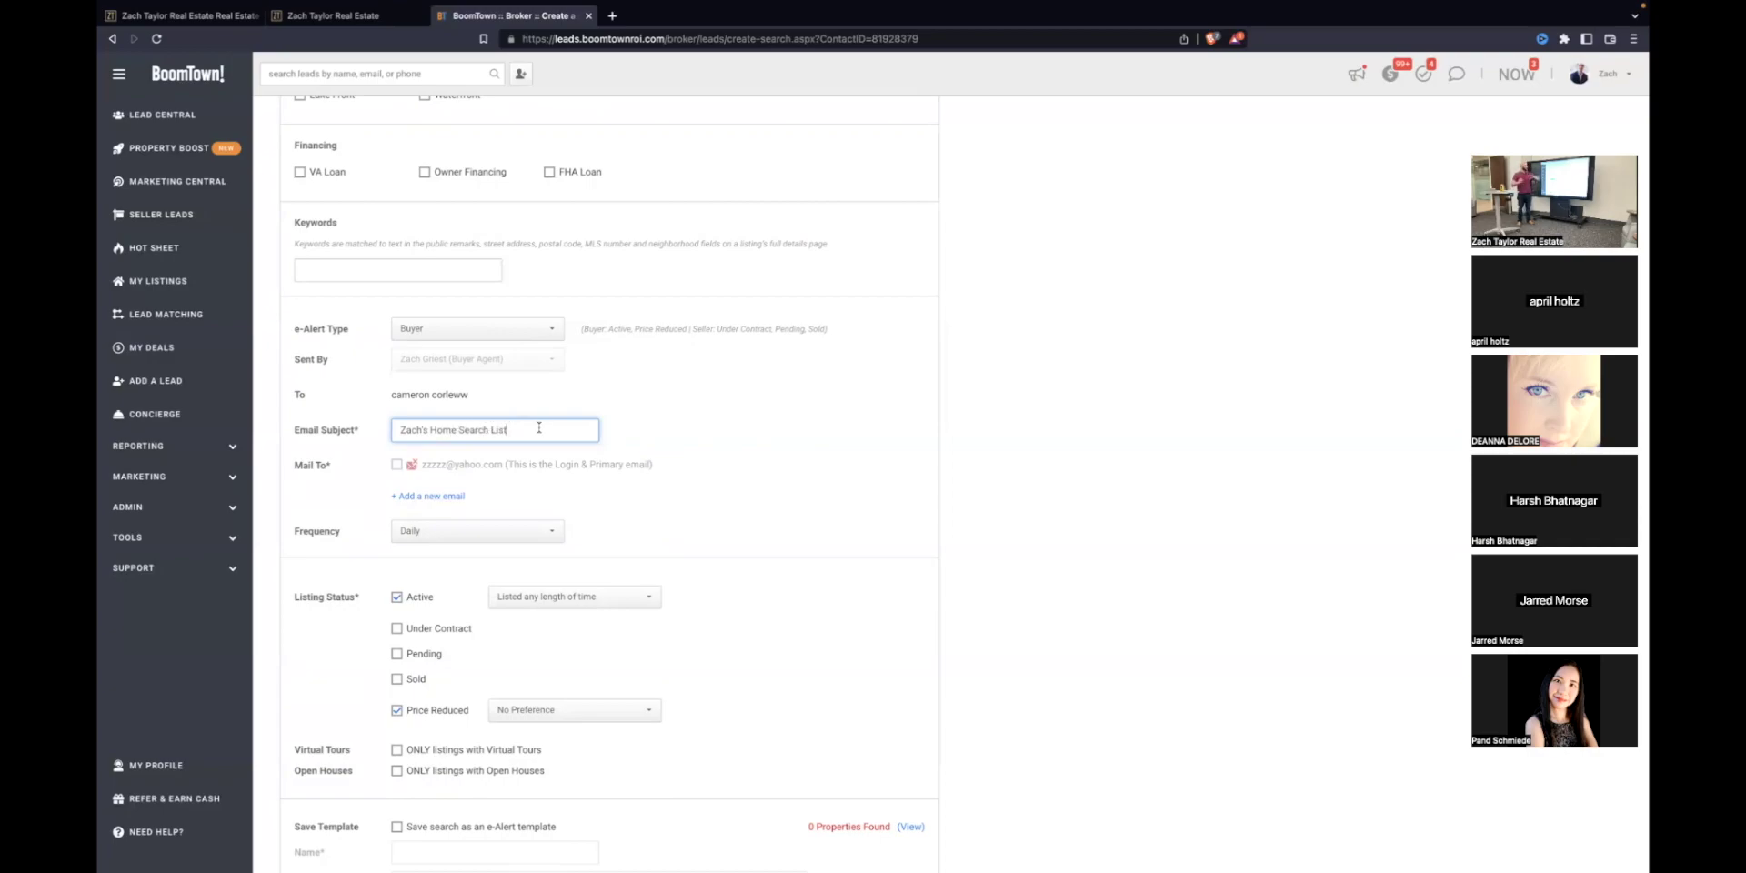
{"action": "scroll", "coordinate": [520, 546], "scroll_direction": "down", "scroll_amount": 3}
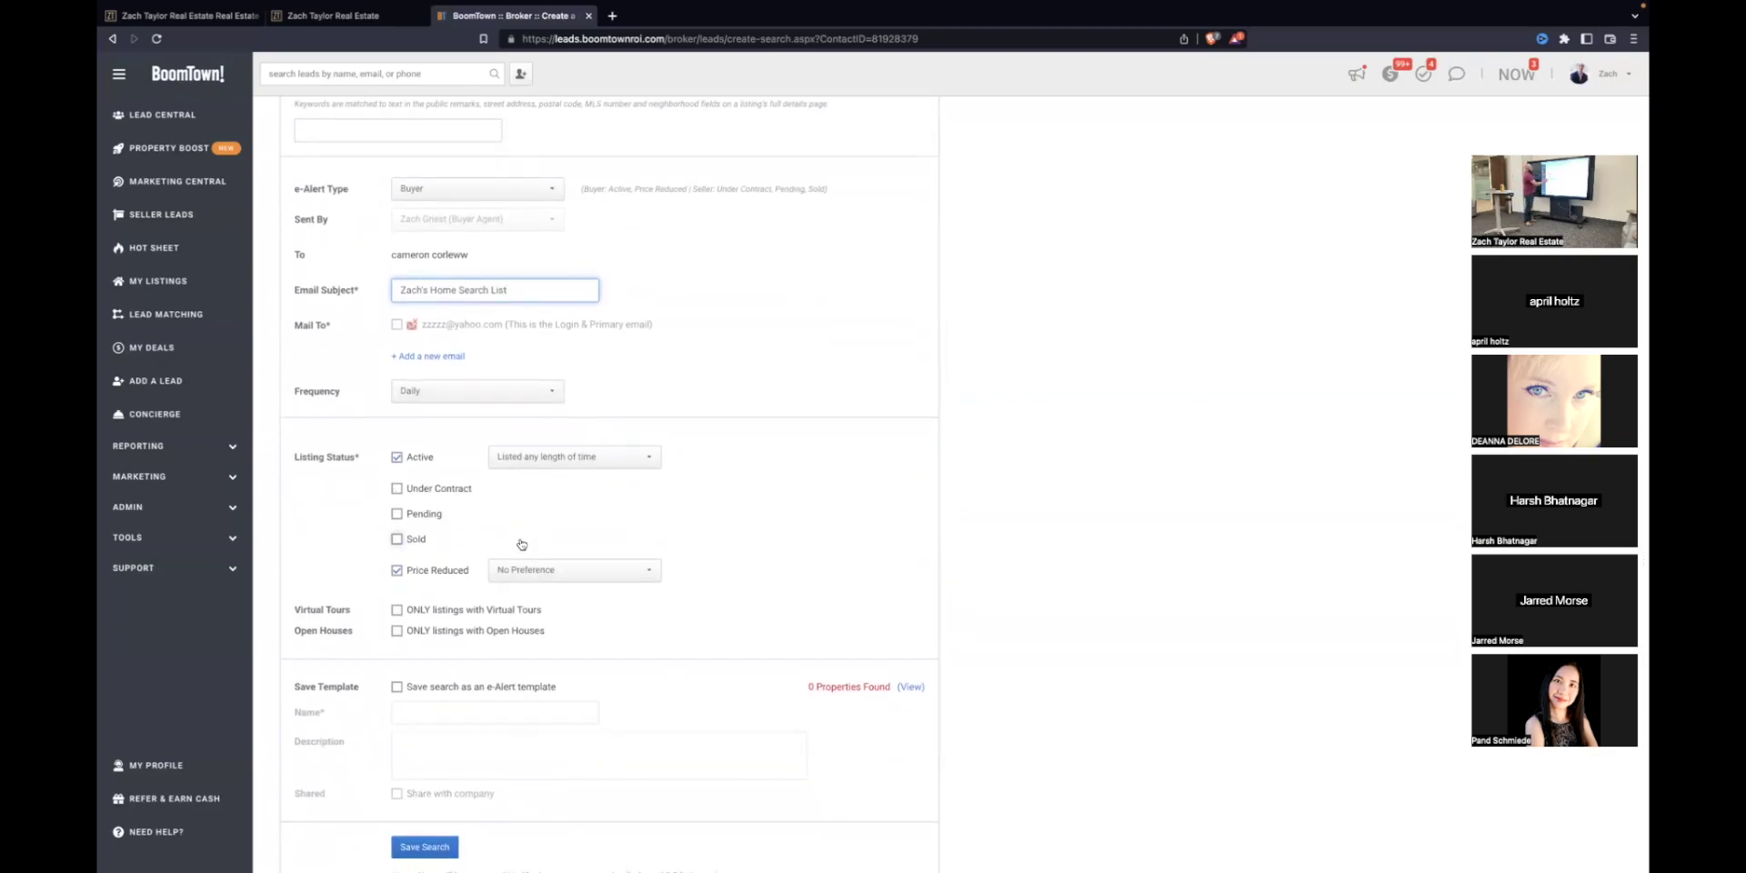
Step: Keep the e-Alert frequency at Instantly and review the search criteria before saving
{"action": "left_click", "coordinate": [486, 391]}
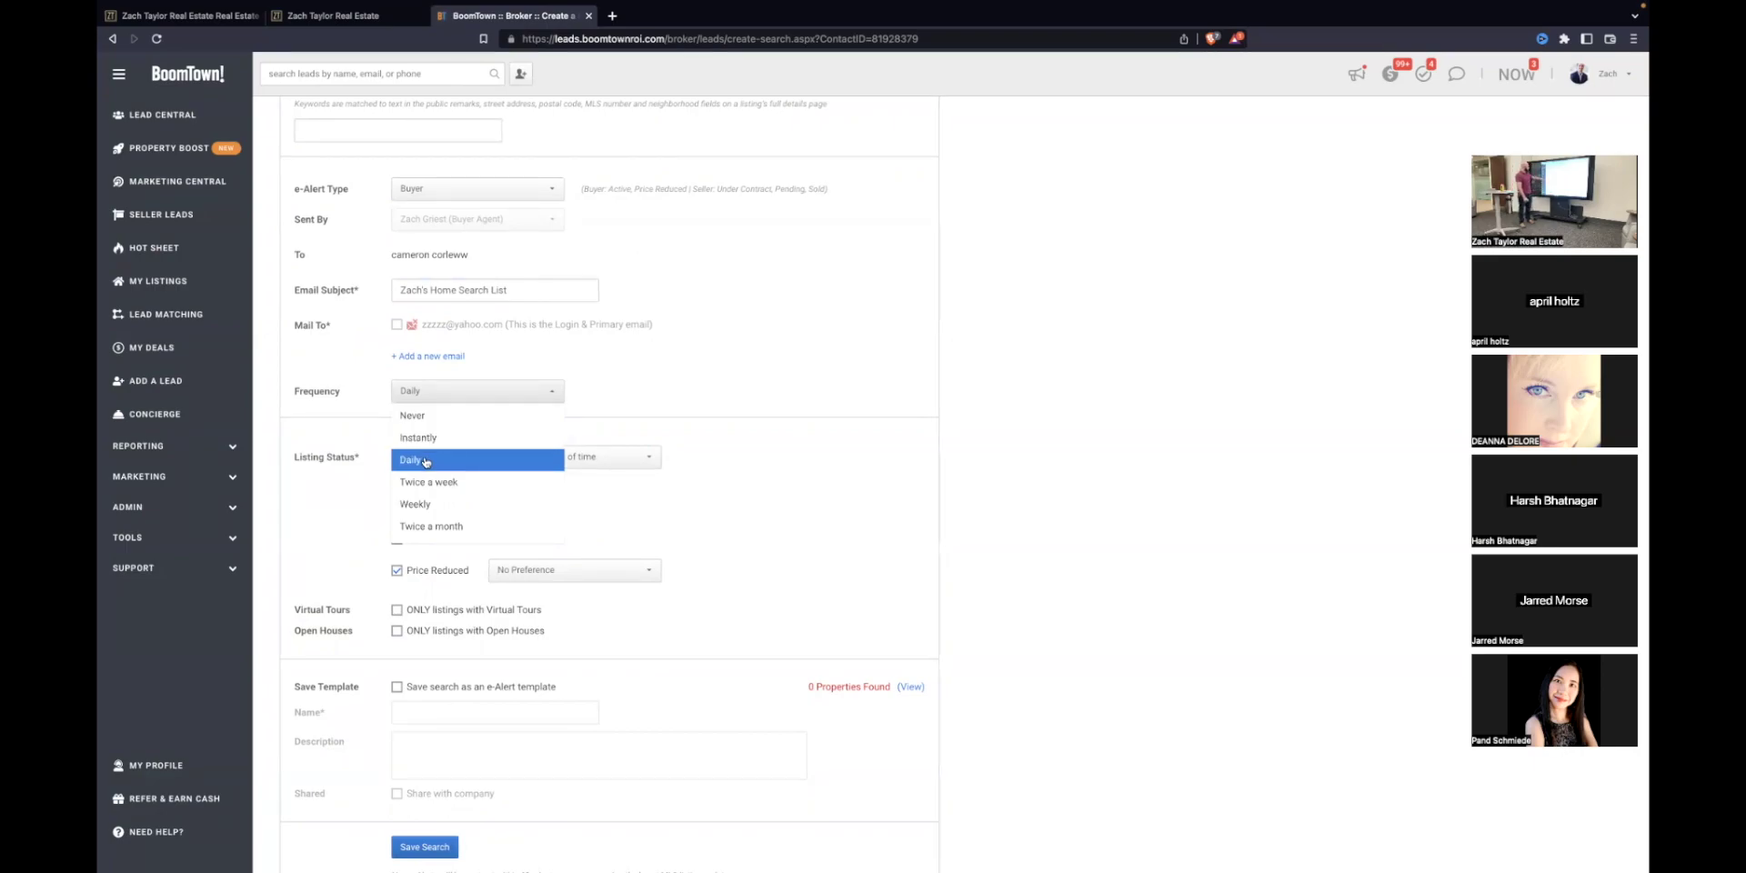
{"action": "left_click", "coordinate": [482, 440]}
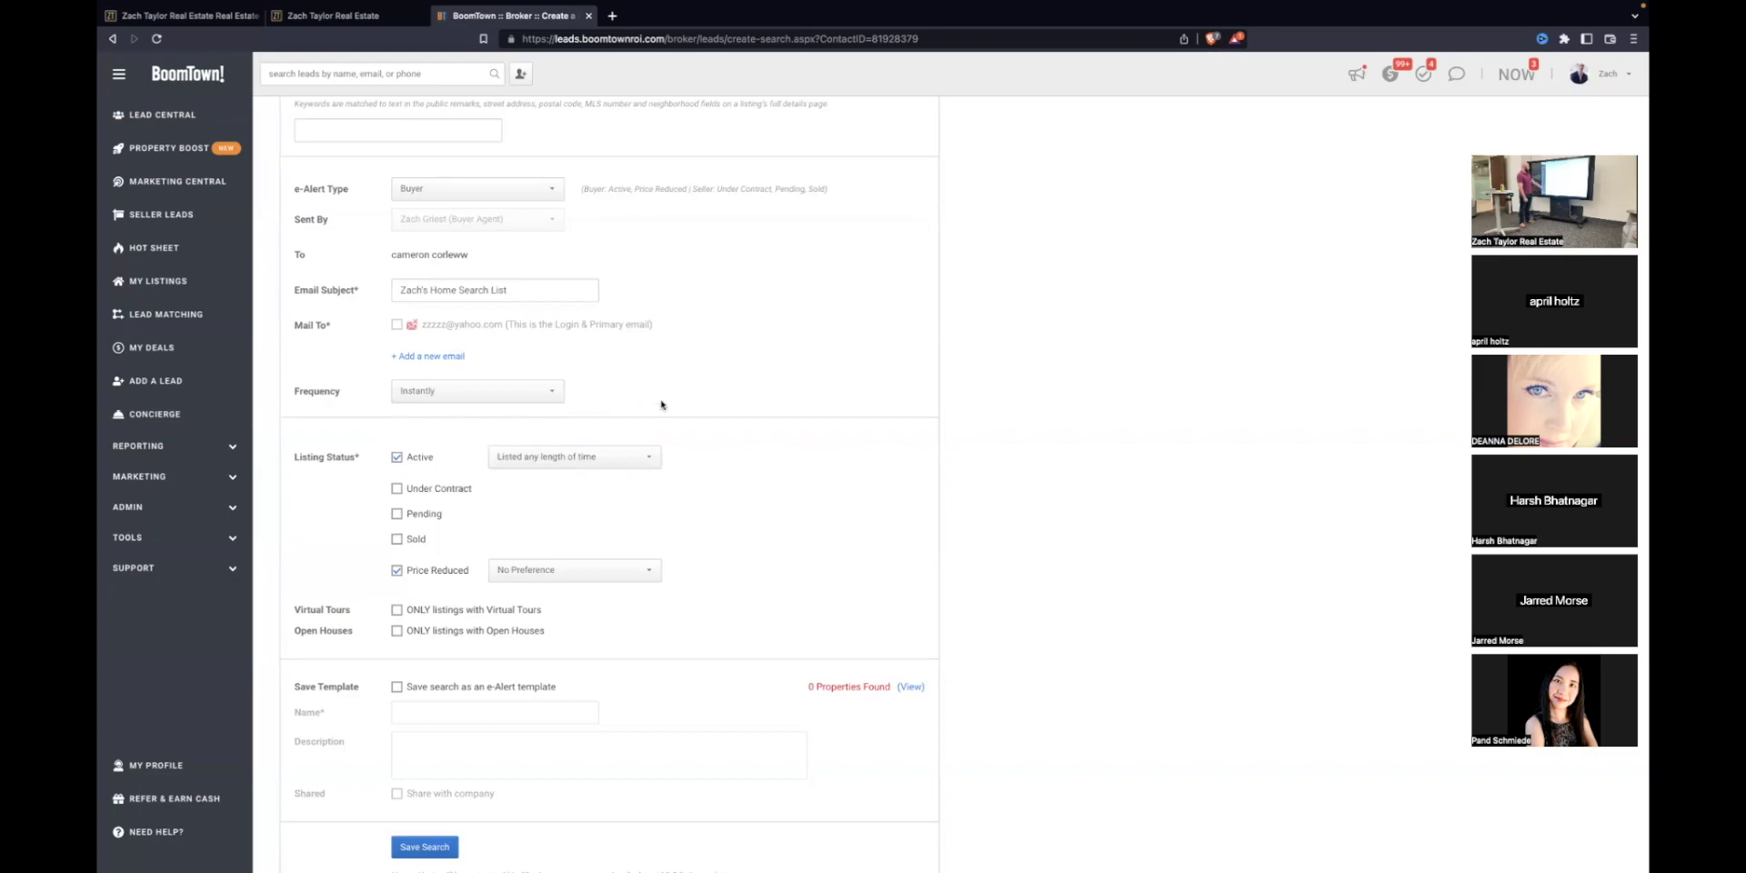
{"action": "scroll", "coordinate": [647, 397], "scroll_direction": "down", "scroll_amount": 1}
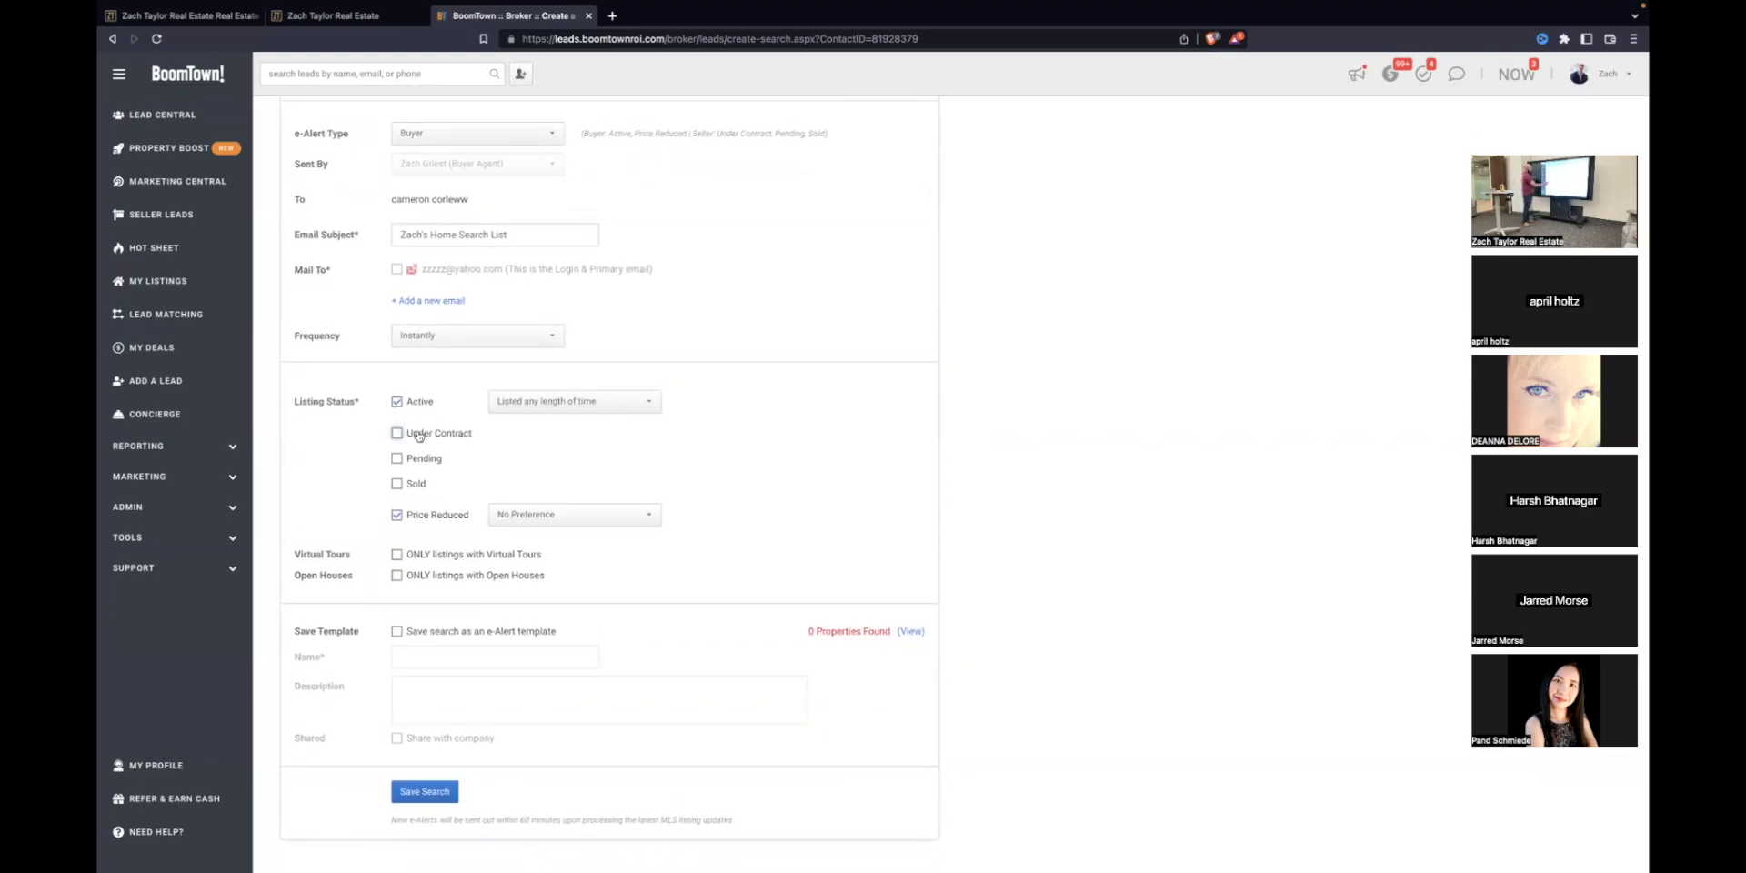
{"action": "scroll", "coordinate": [436, 454], "scroll_direction": "up", "scroll_amount": 1}
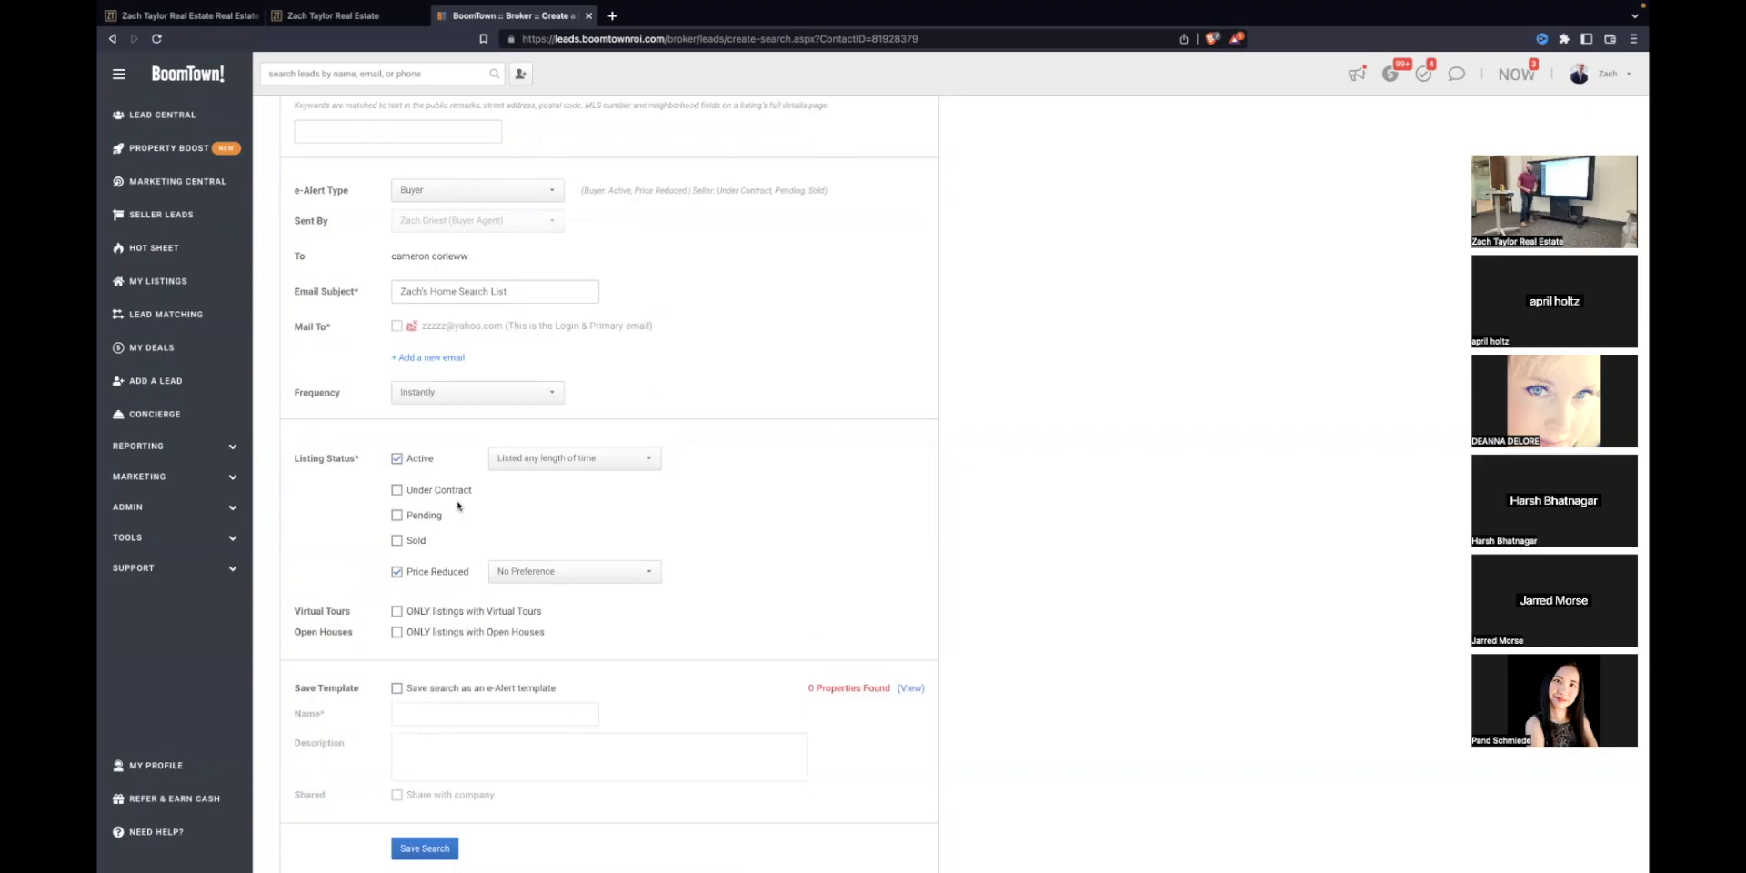
{"action": "scroll", "coordinate": [458, 505], "scroll_direction": "up", "scroll_amount": 15}
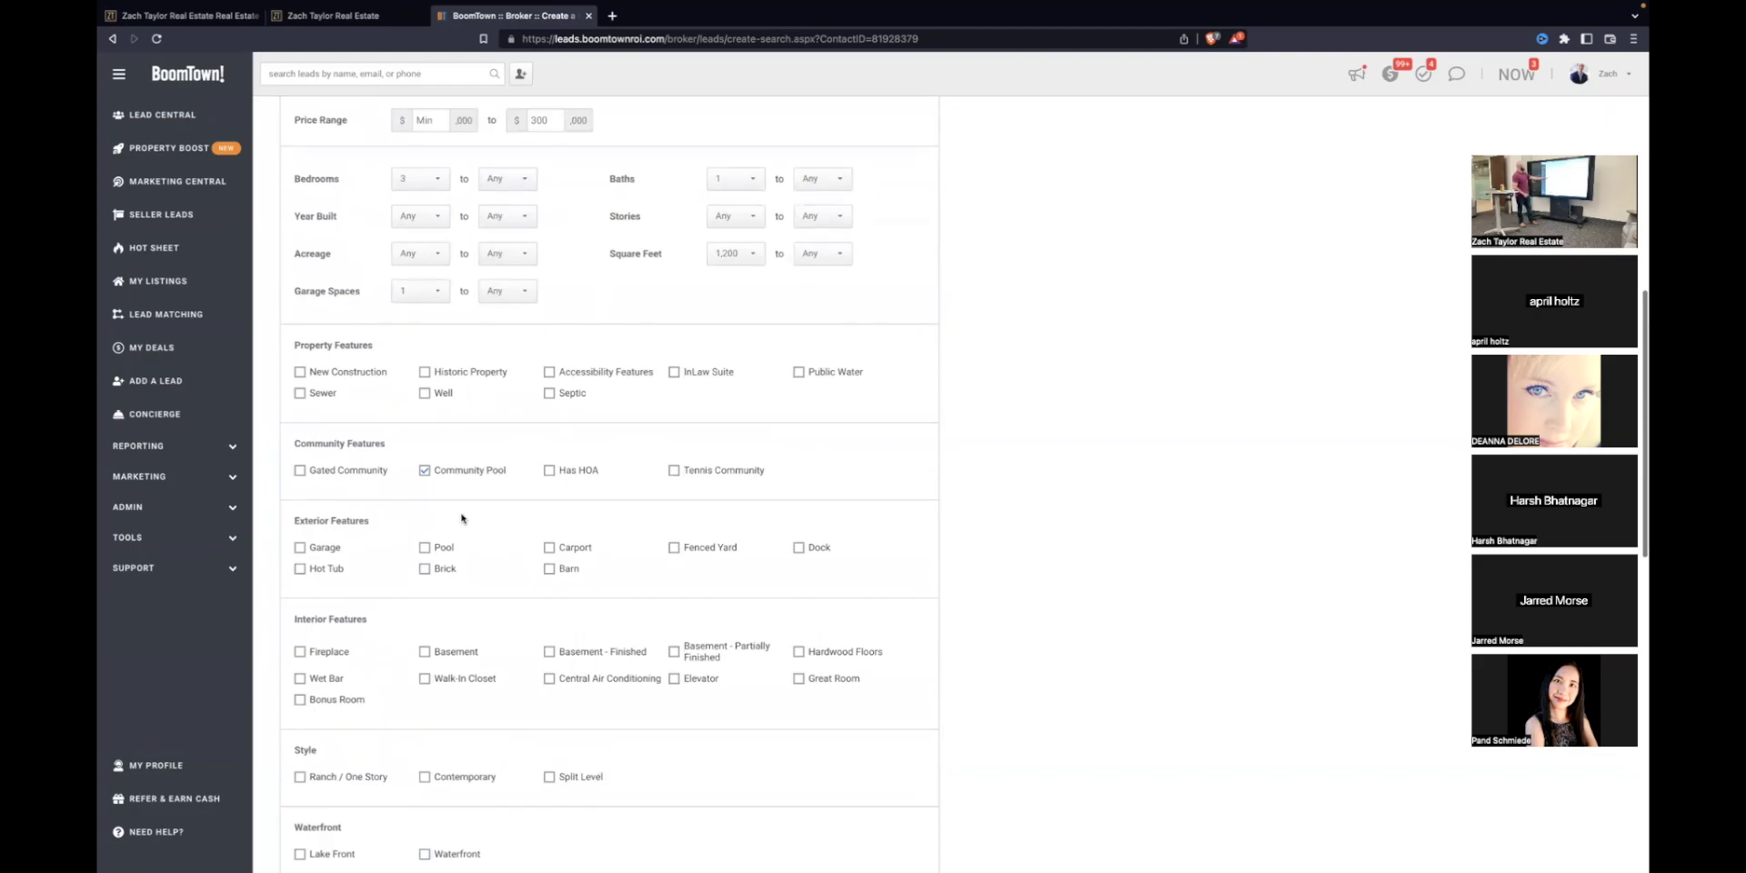
{"action": "scroll", "coordinate": [461, 518], "scroll_direction": "down", "scroll_amount": 2}
{"action": "scroll", "coordinate": [461, 519], "scroll_direction": "up", "scroll_amount": 7}
{"action": "scroll", "coordinate": [461, 509], "scroll_direction": "down", "scroll_amount": 4}
{"action": "scroll", "coordinate": [461, 509], "scroll_direction": "down", "scroll_amount": 15}
{"action": "left_click", "coordinate": [464, 358]}
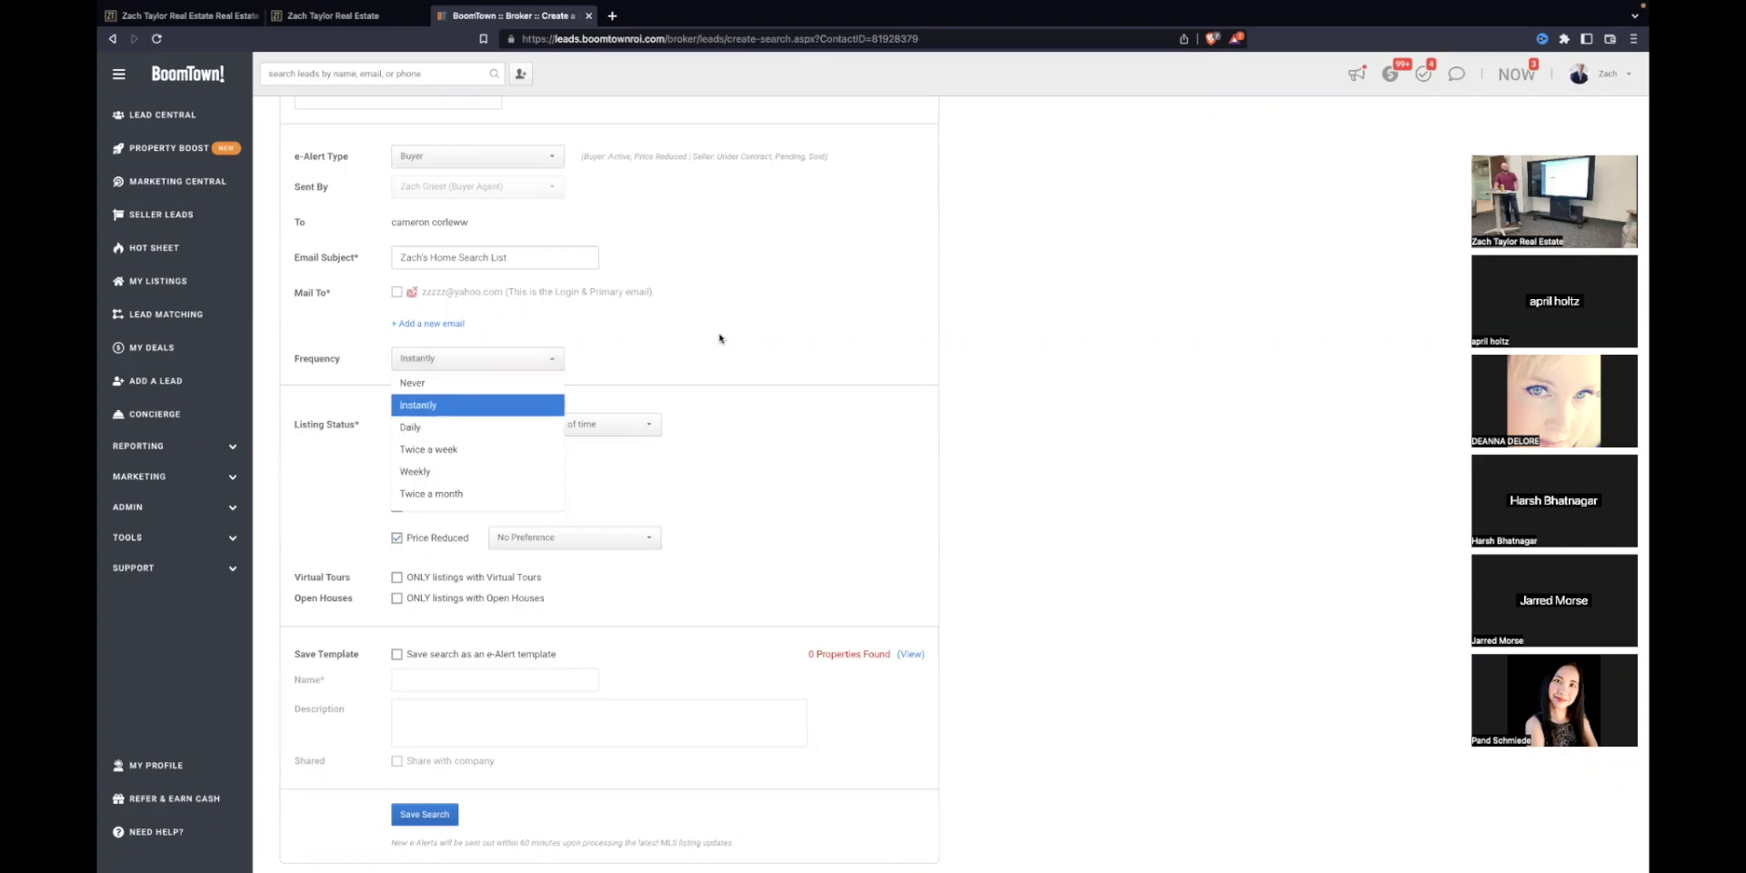
{"action": "scroll", "coordinate": [717, 345], "scroll_direction": "up", "scroll_amount": 7}
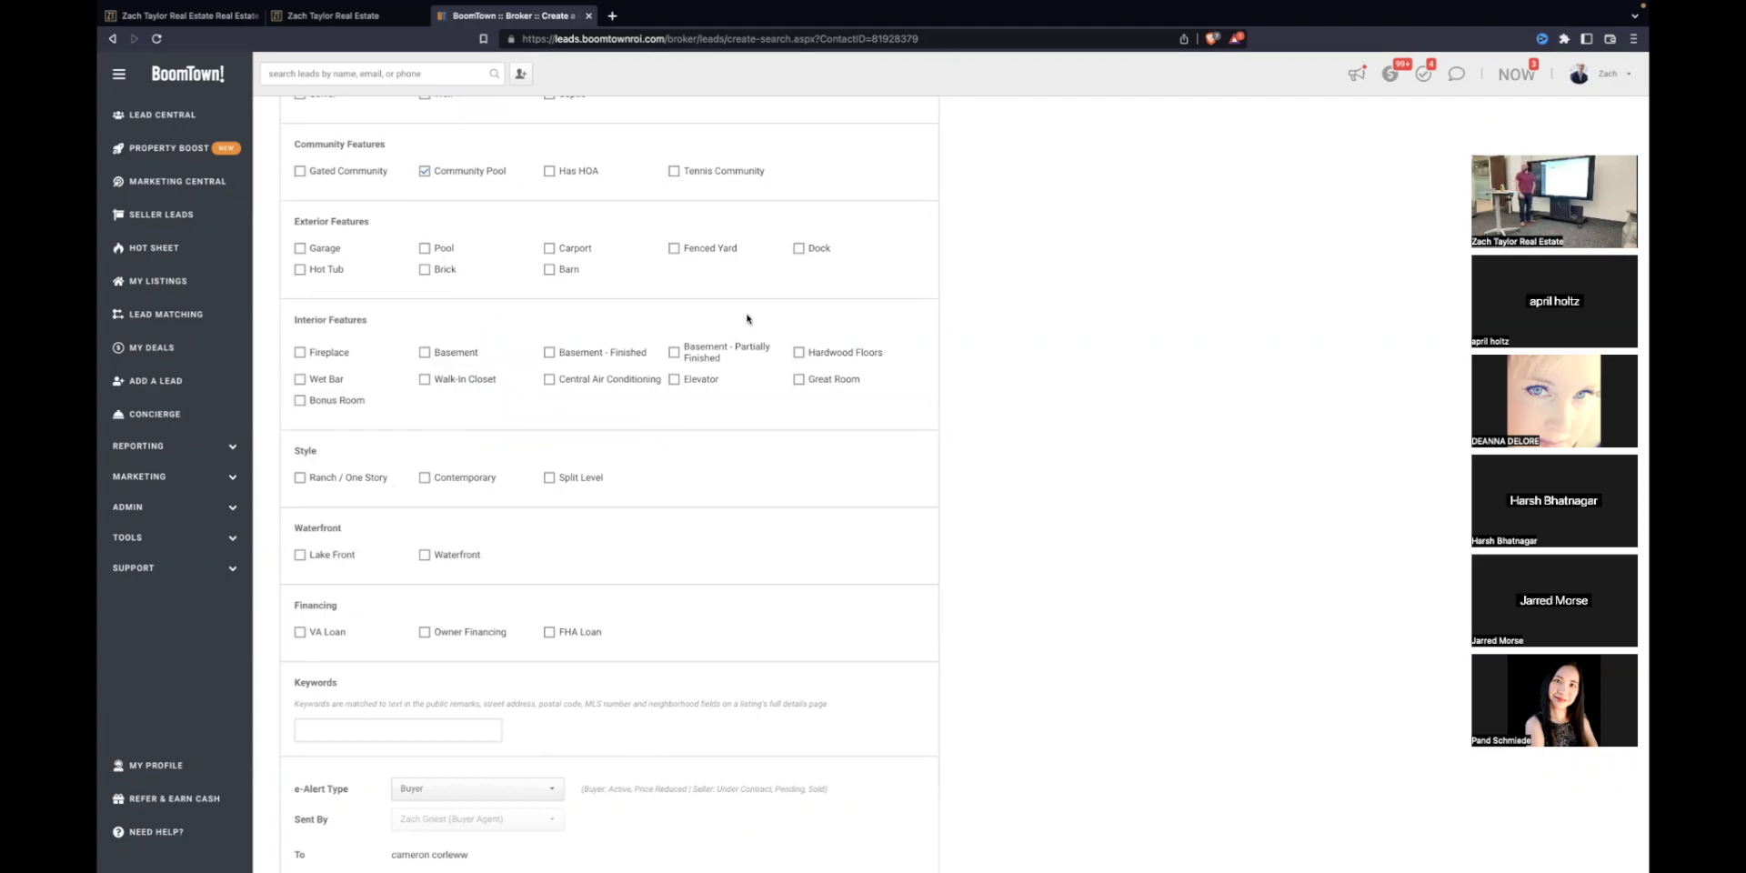
{"action": "scroll", "coordinate": [598, 452], "scroll_direction": "up", "scroll_amount": 5}
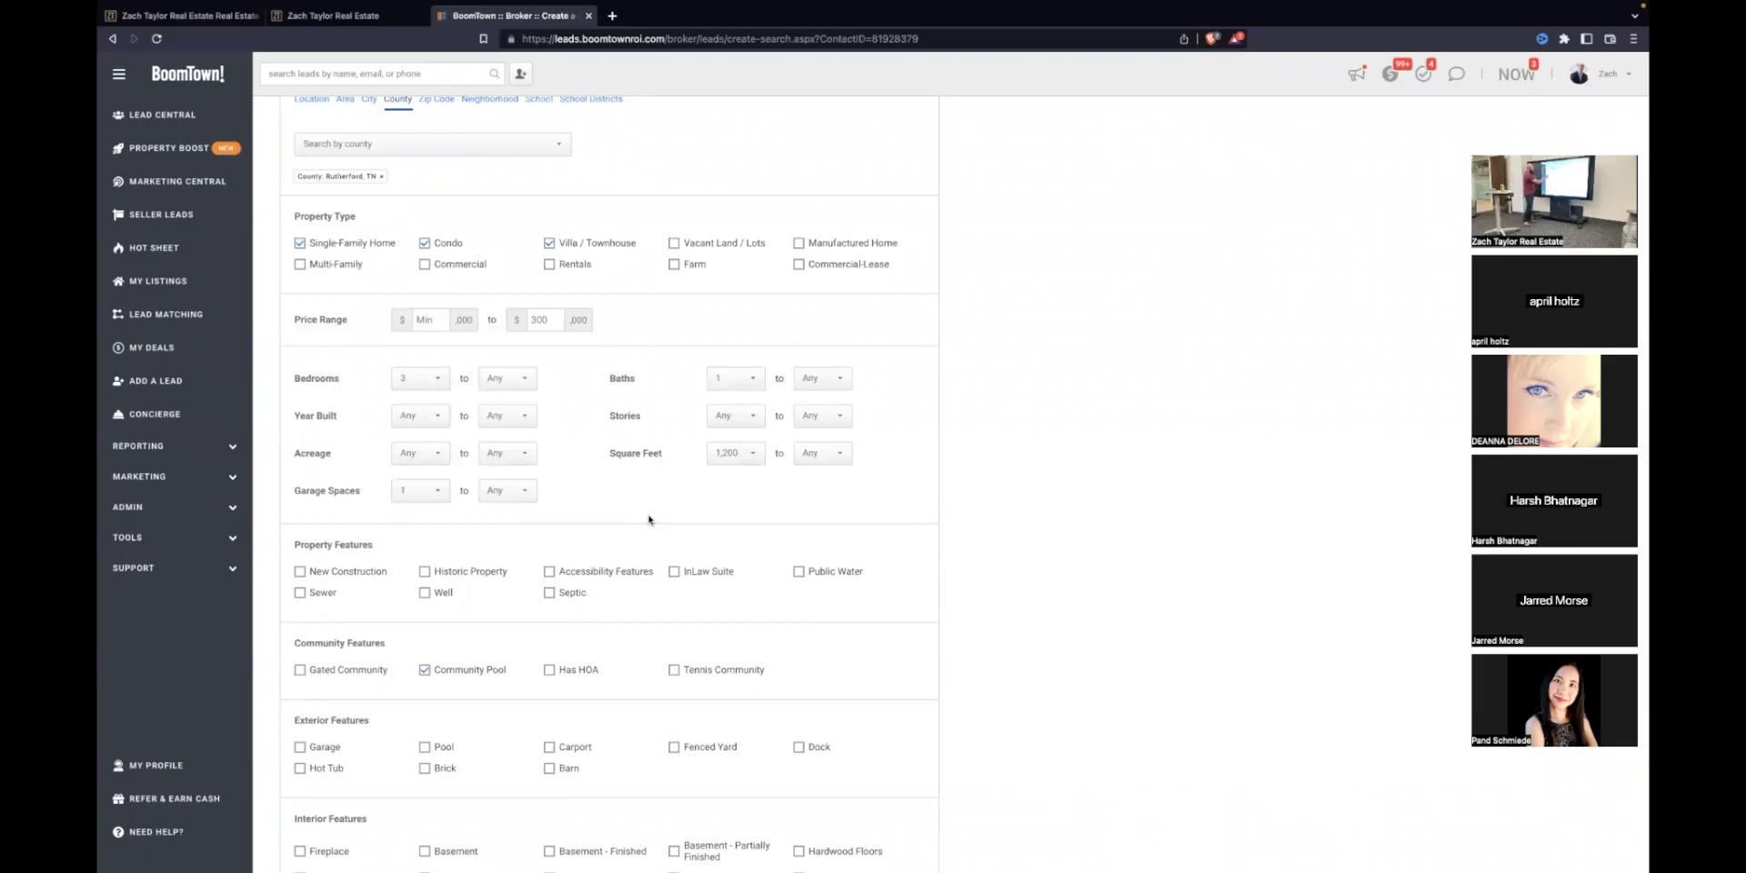
{"action": "scroll", "coordinate": [649, 519], "scroll_direction": "down", "scroll_amount": 15}
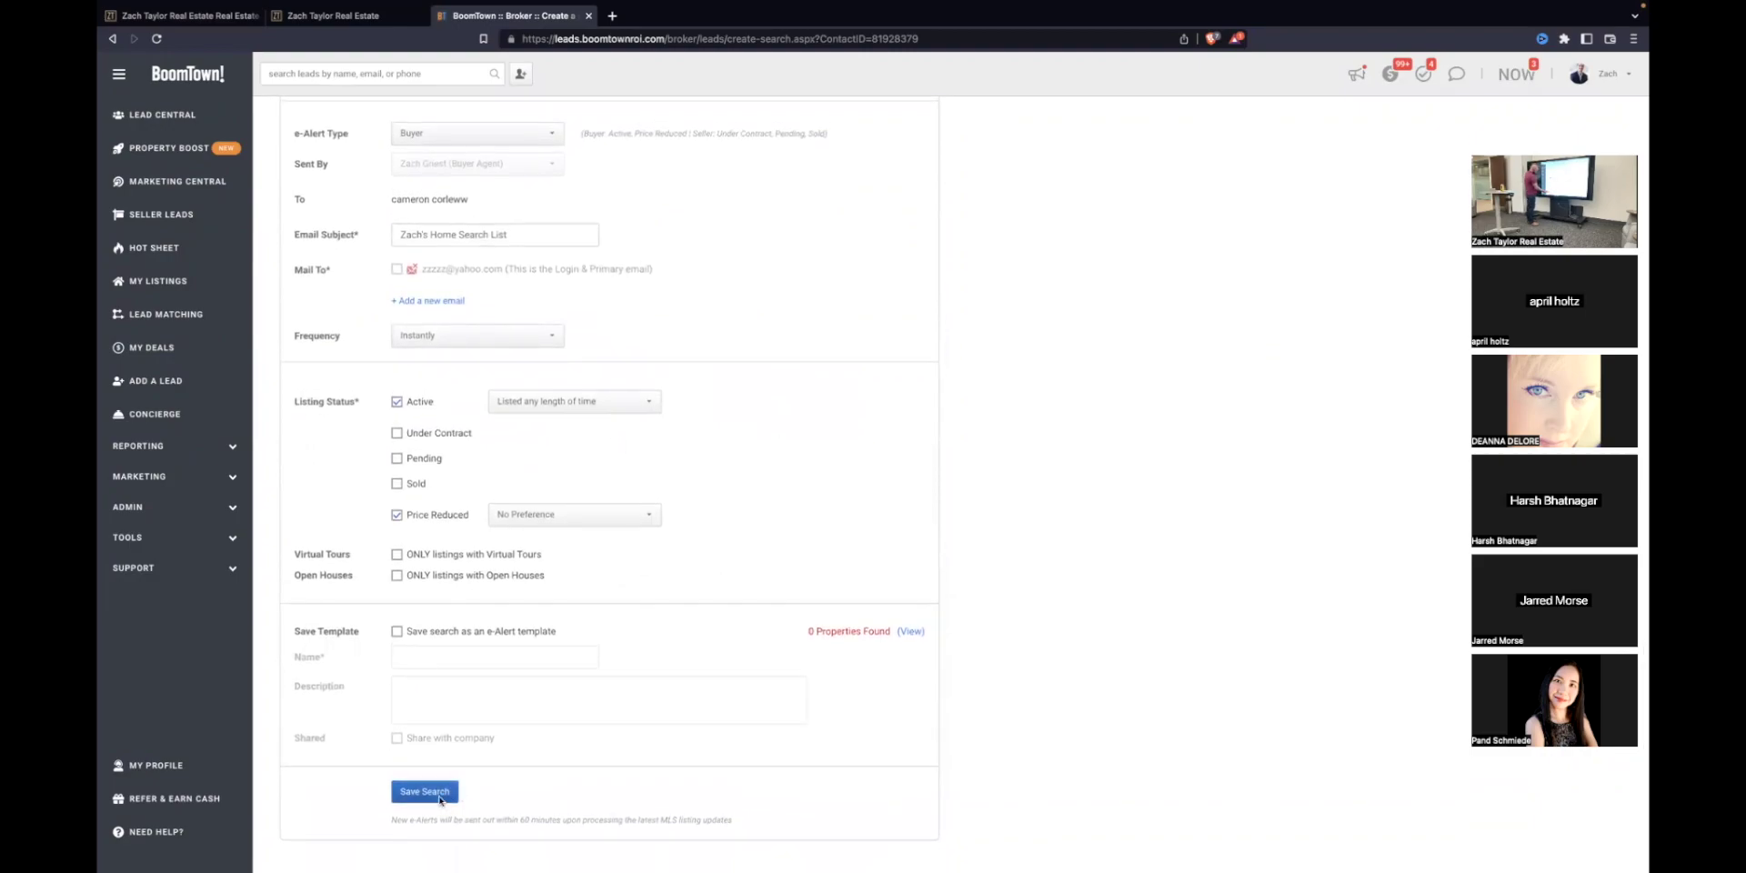
Step: Try saving the search, then add empty new-email fields after the valid-email error
{"action": "left_click", "coordinate": [424, 791]}
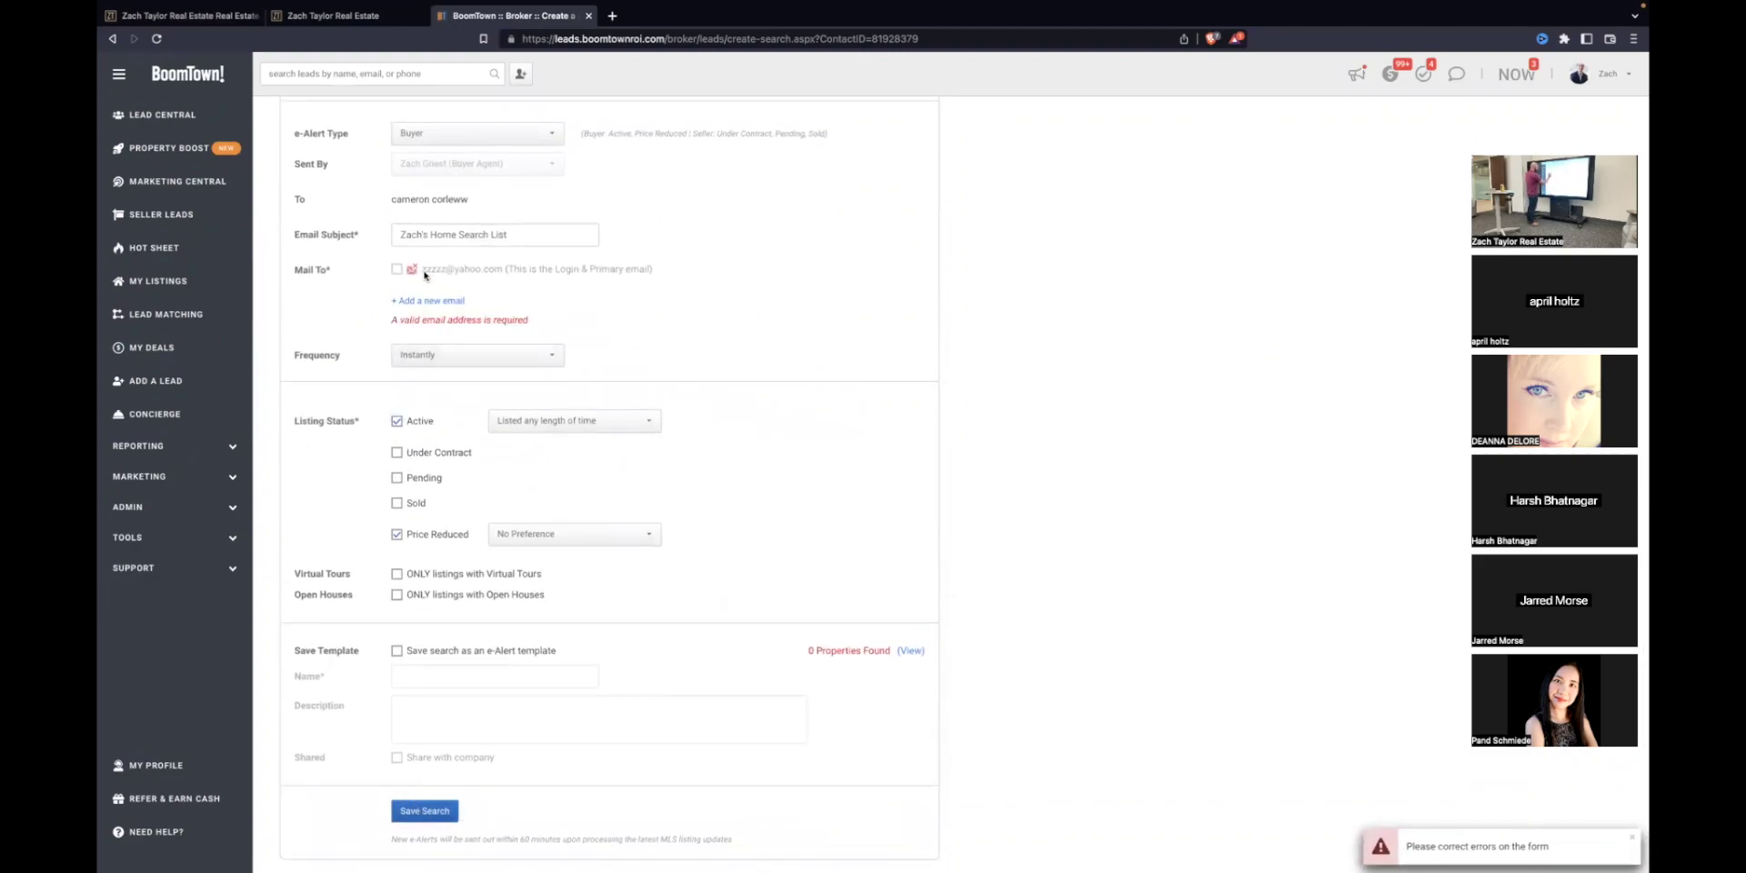
{"action": "left_click", "coordinate": [431, 822]}
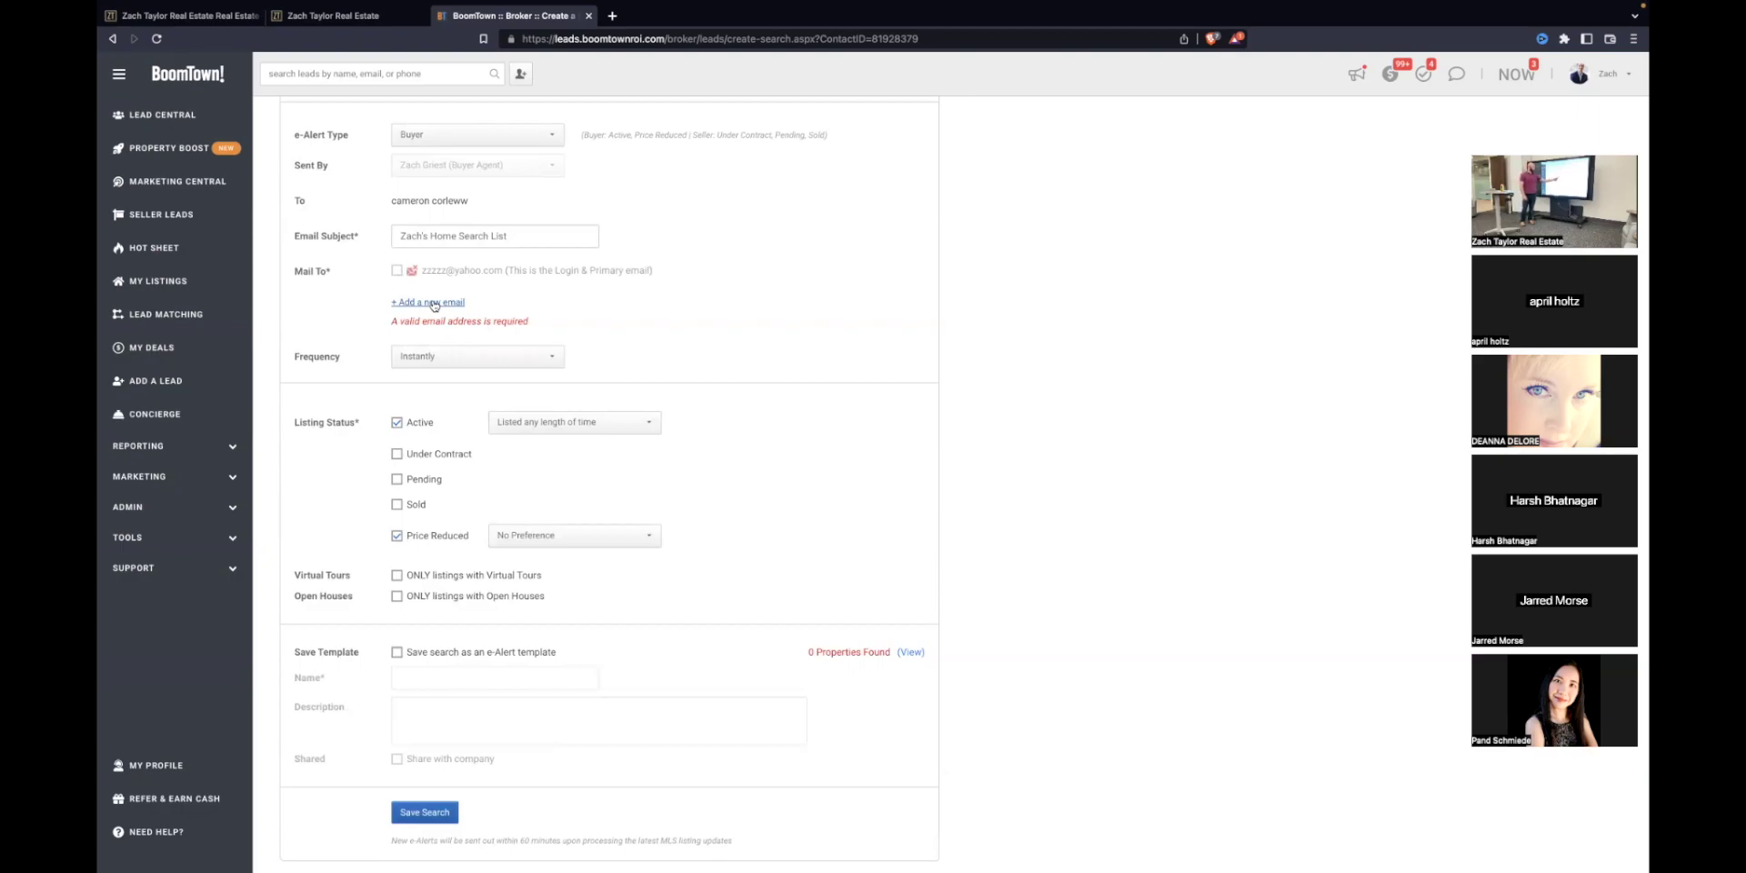
{"action": "left_click", "coordinate": [434, 303]}
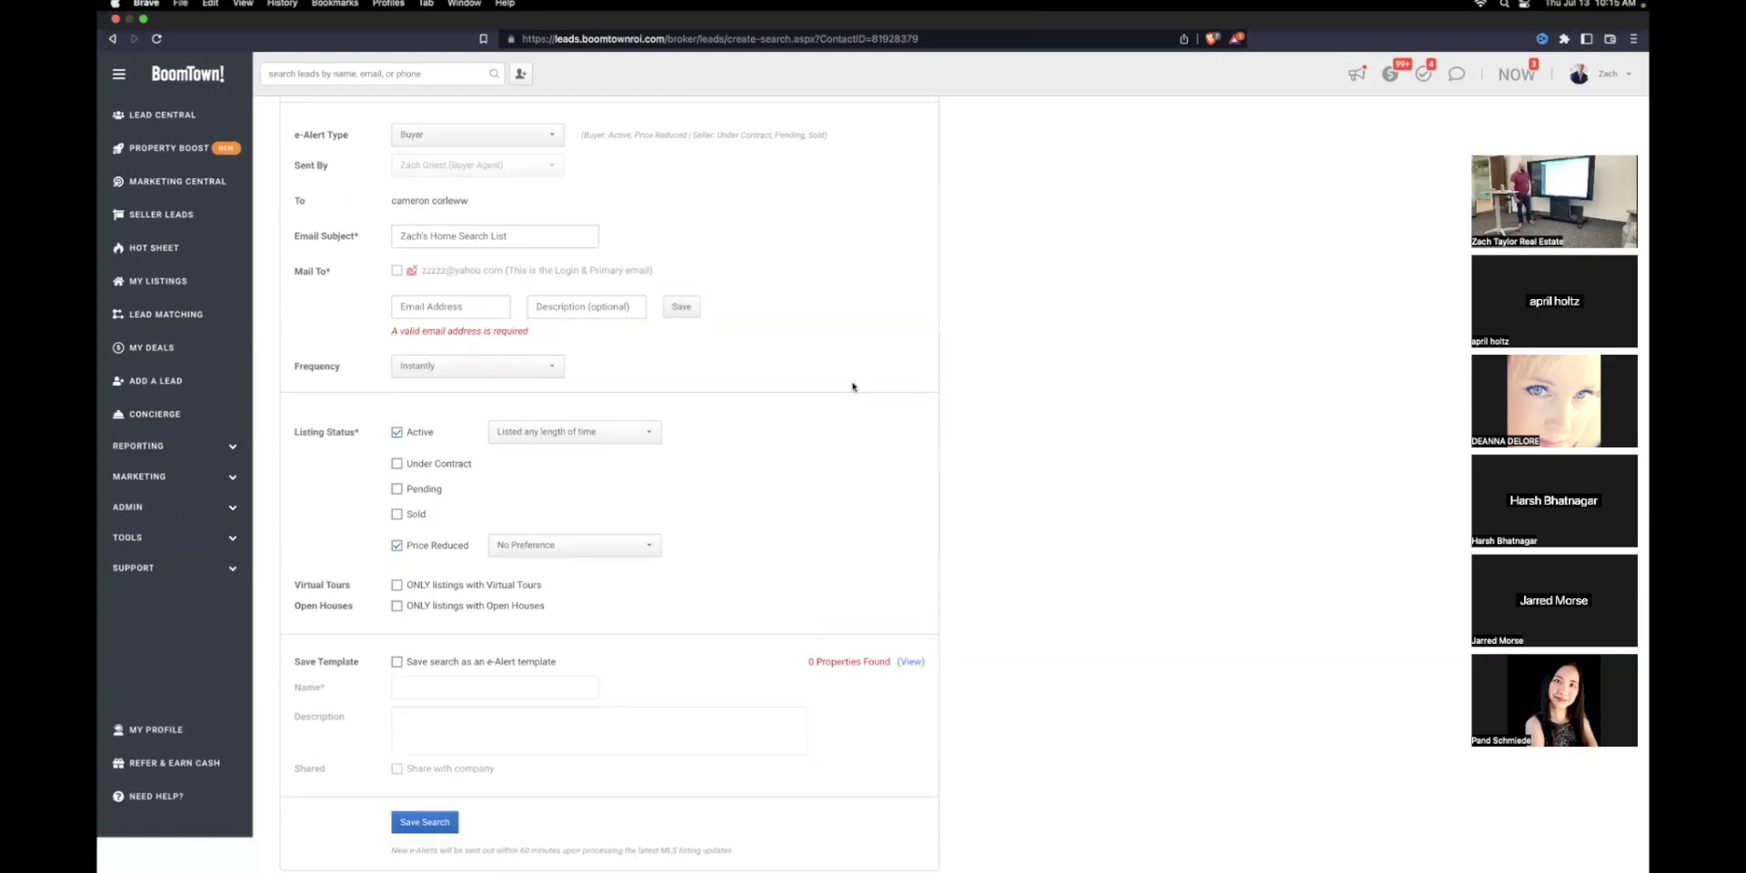
{"action": "scroll", "coordinate": [614, 630], "scroll_direction": "up", "scroll_amount": 15}
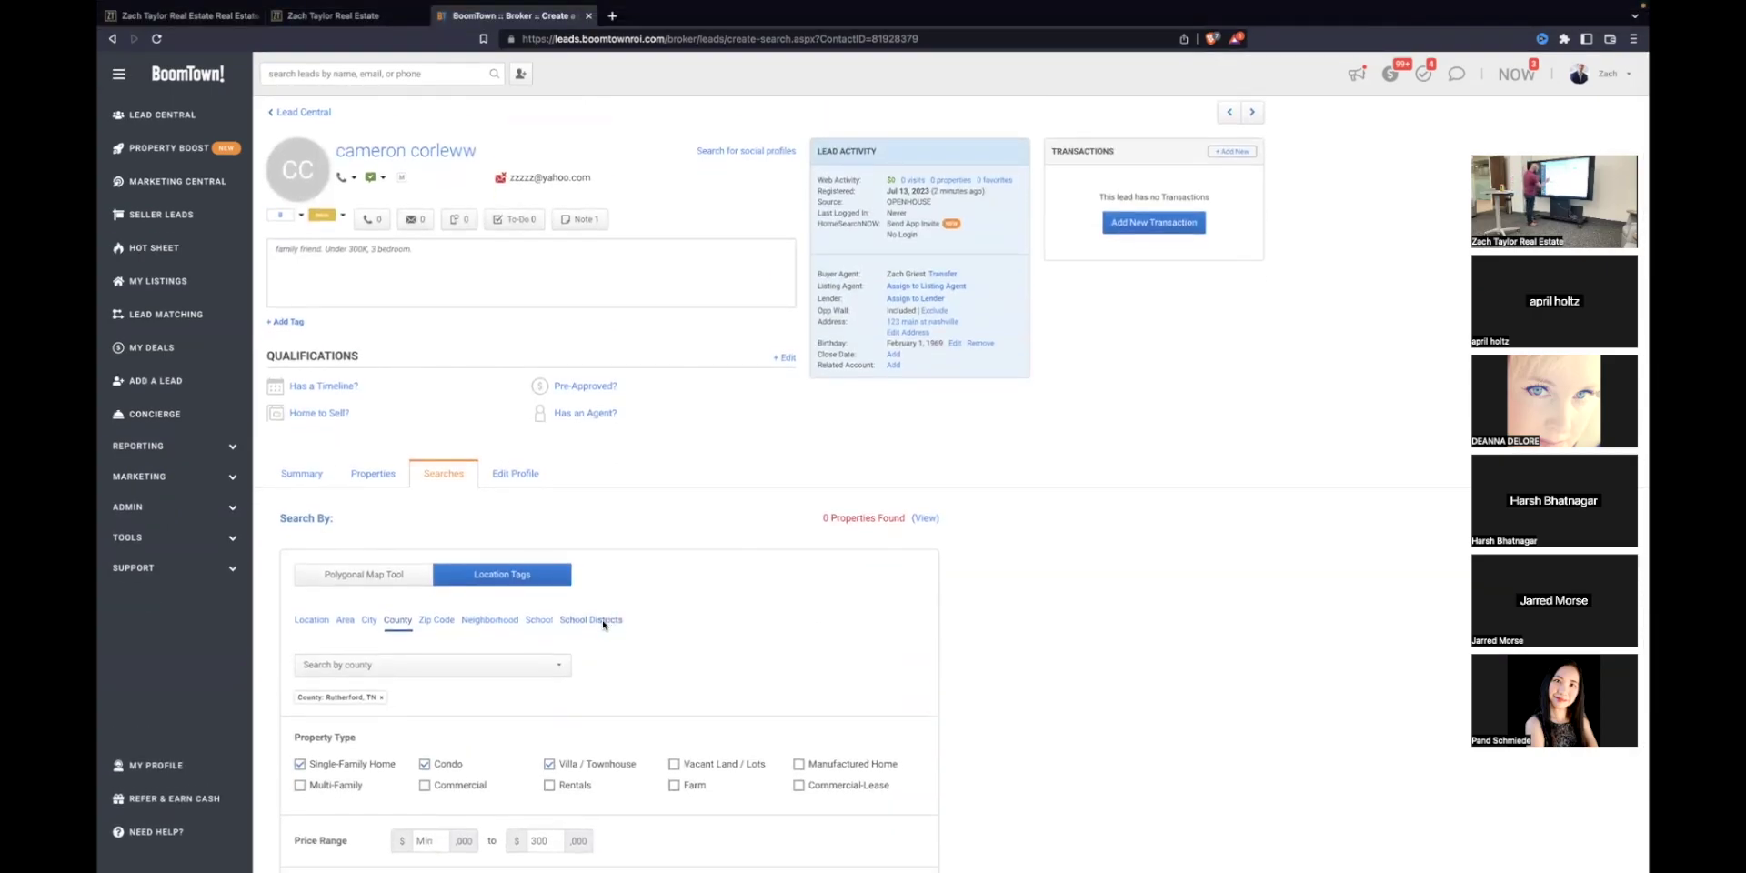
Step: Go from the lead's Summary to Lead Central and open the top lead's profile
{"action": "left_click", "coordinate": [302, 471]}
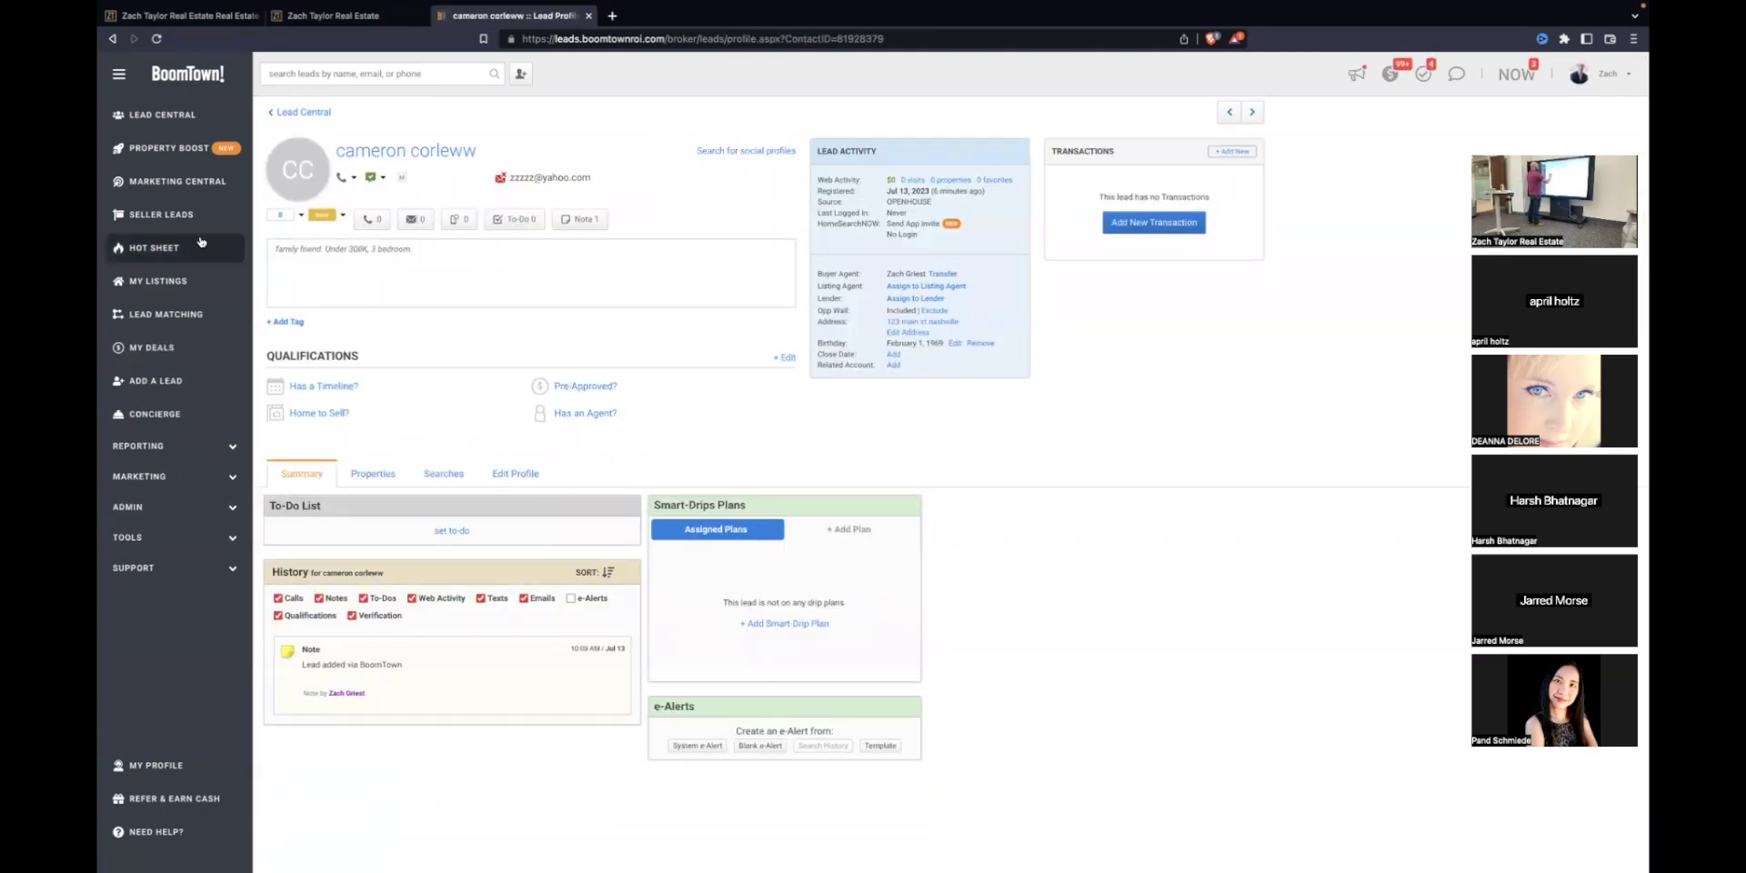
{"action": "left_click", "coordinate": [162, 115]}
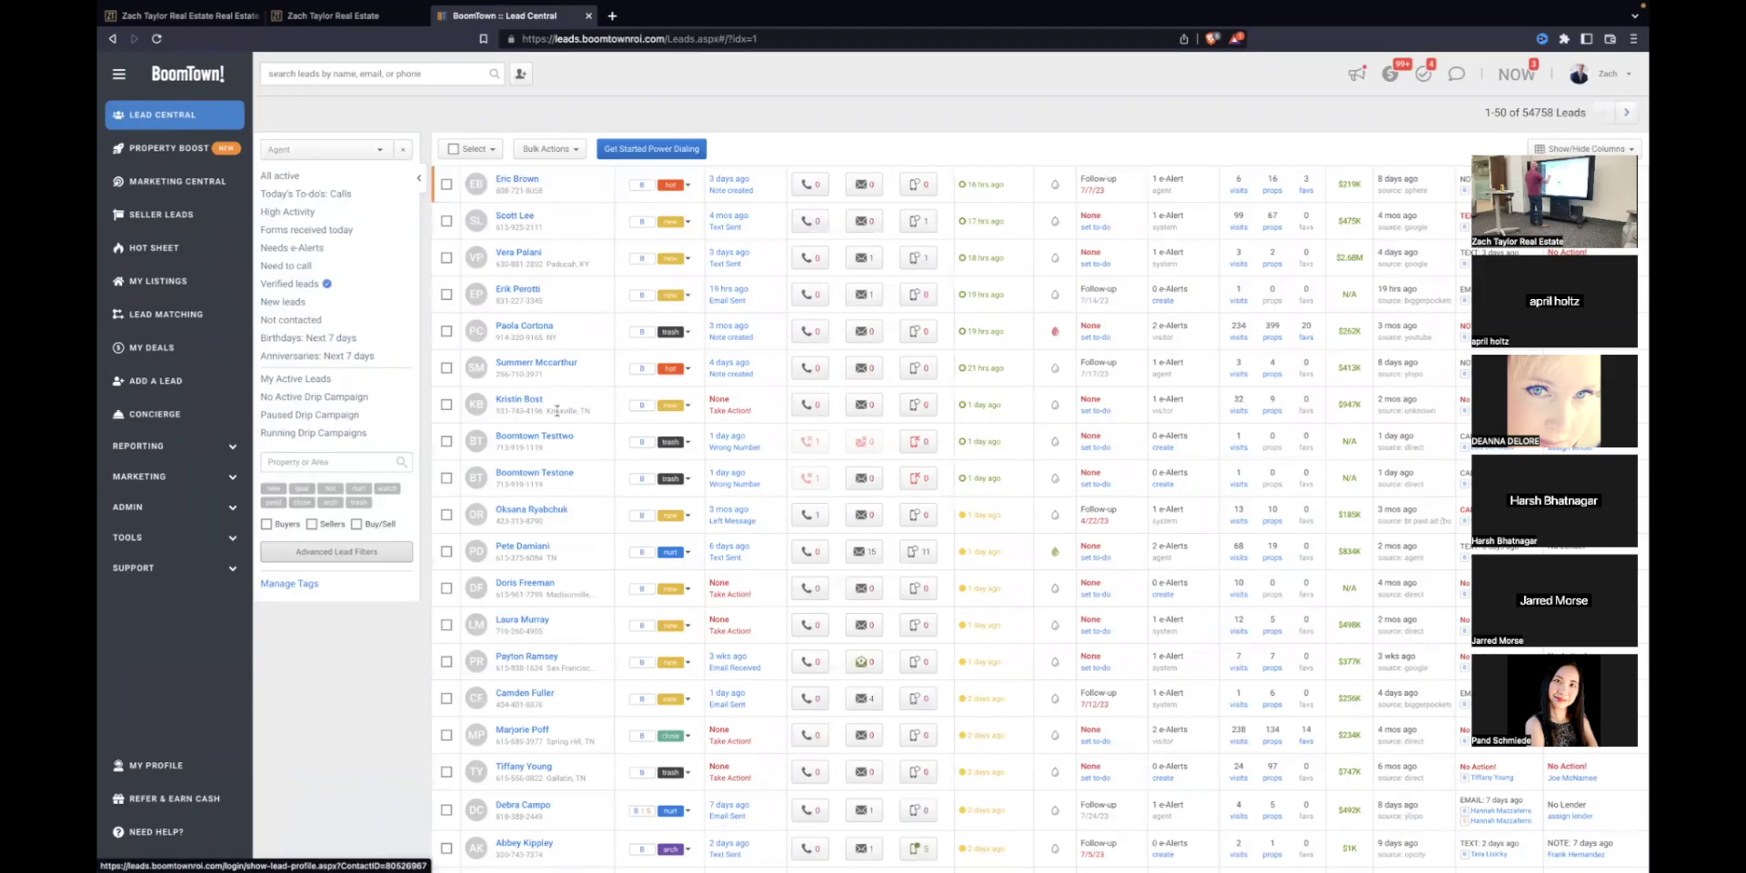
{"action": "scroll", "coordinate": [575, 488], "scroll_direction": "down", "scroll_amount": 1}
{"action": "scroll", "coordinate": [574, 488], "scroll_direction": "down", "scroll_amount": 5}
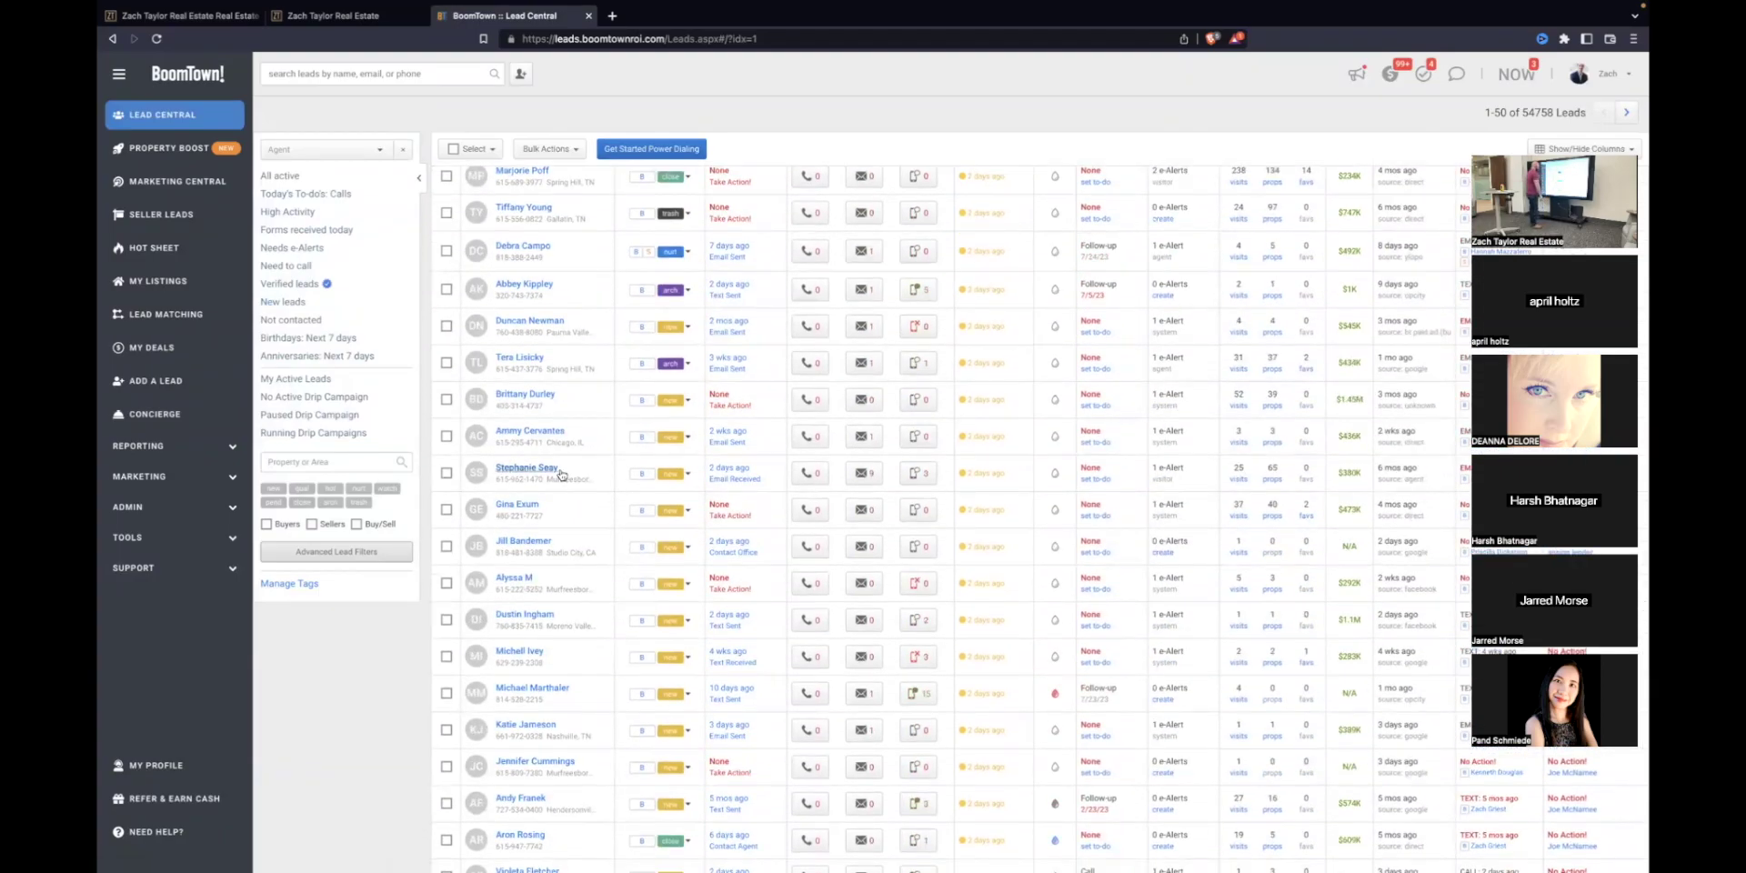
{"action": "scroll", "coordinate": [564, 473], "scroll_direction": "up", "scroll_amount": 6}
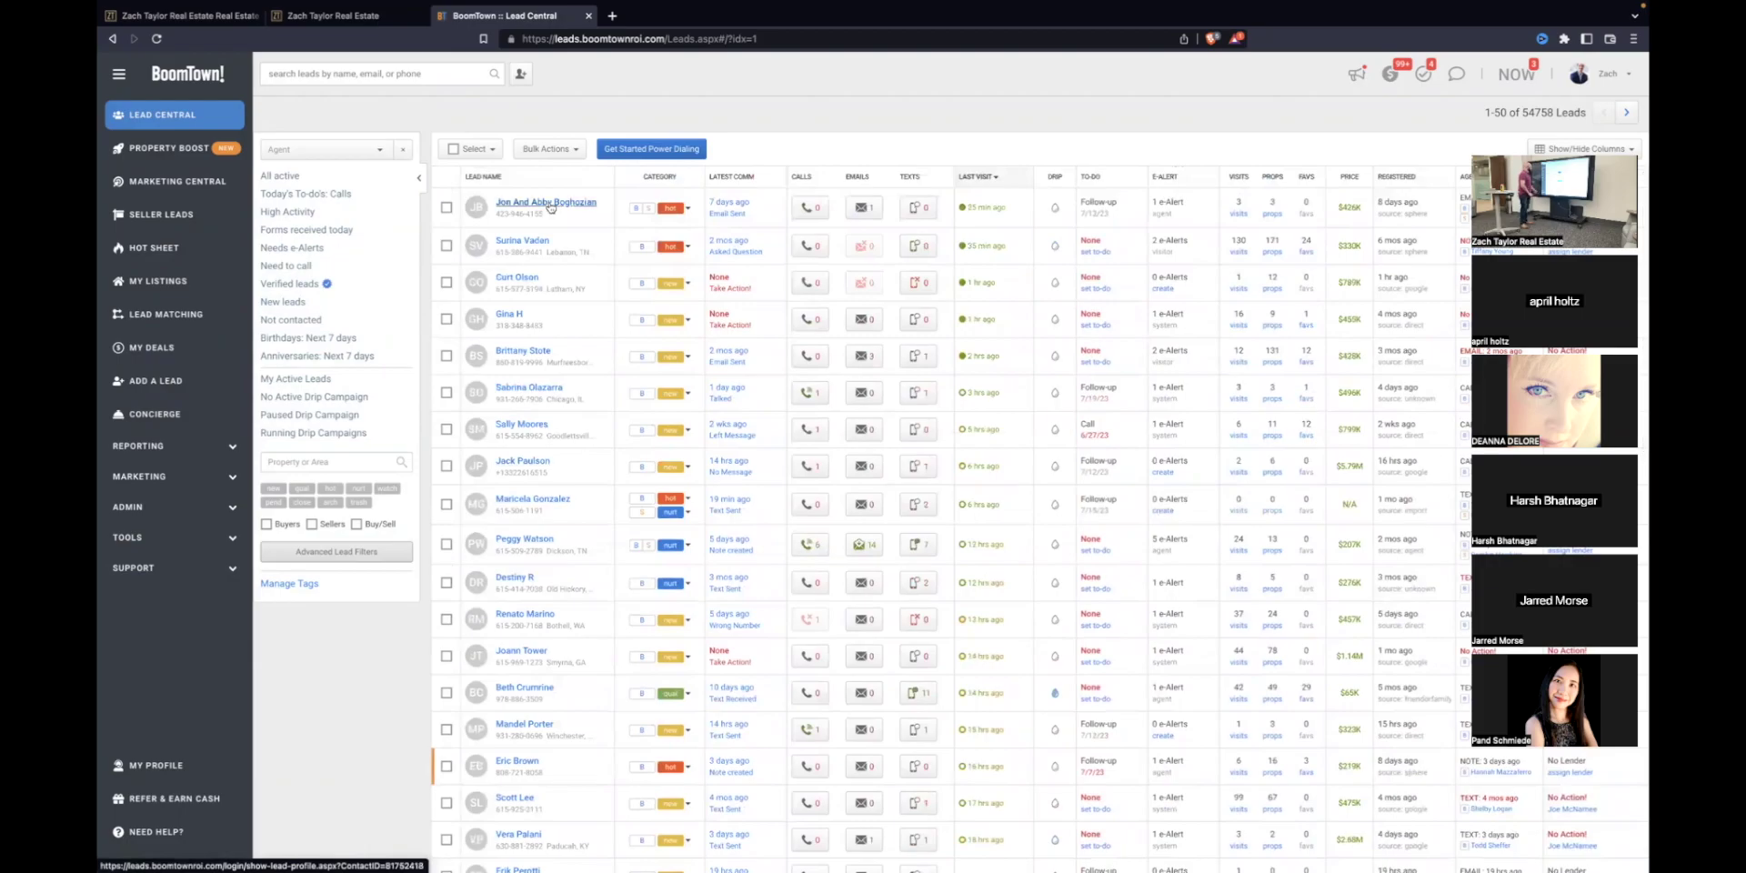
{"action": "left_click", "coordinate": [550, 207]}
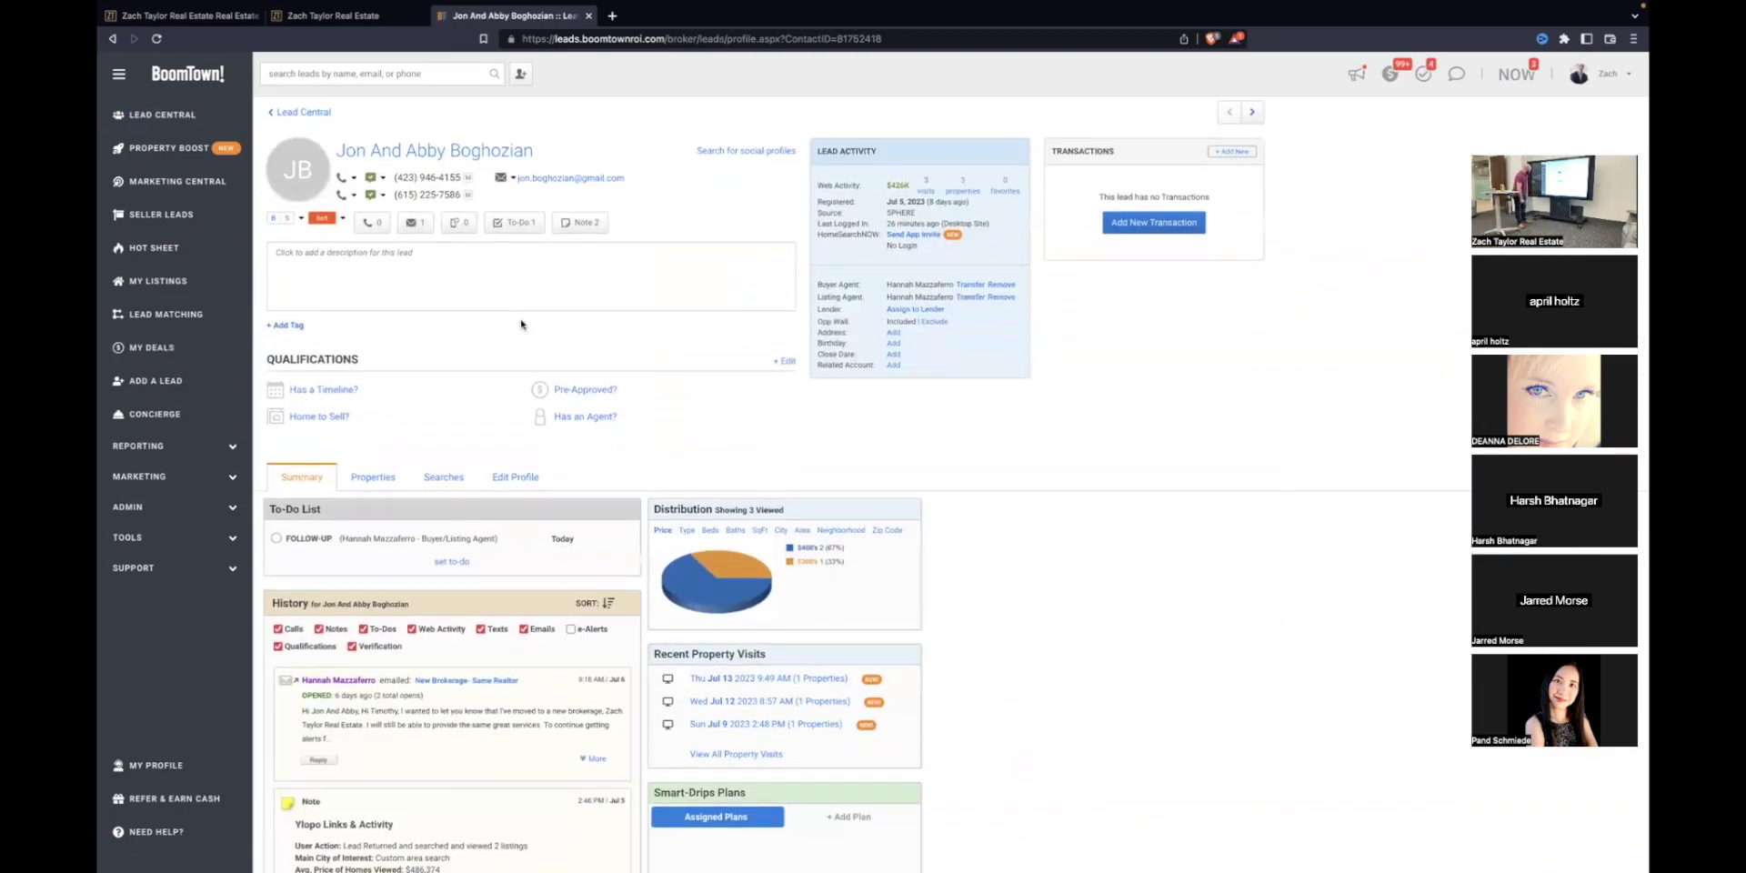
Step: Show e-Alerts in the History filters to list the Homes For Sale alerts sent
{"action": "scroll", "coordinate": [521, 324], "scroll_direction": "down", "scroll_amount": 5}
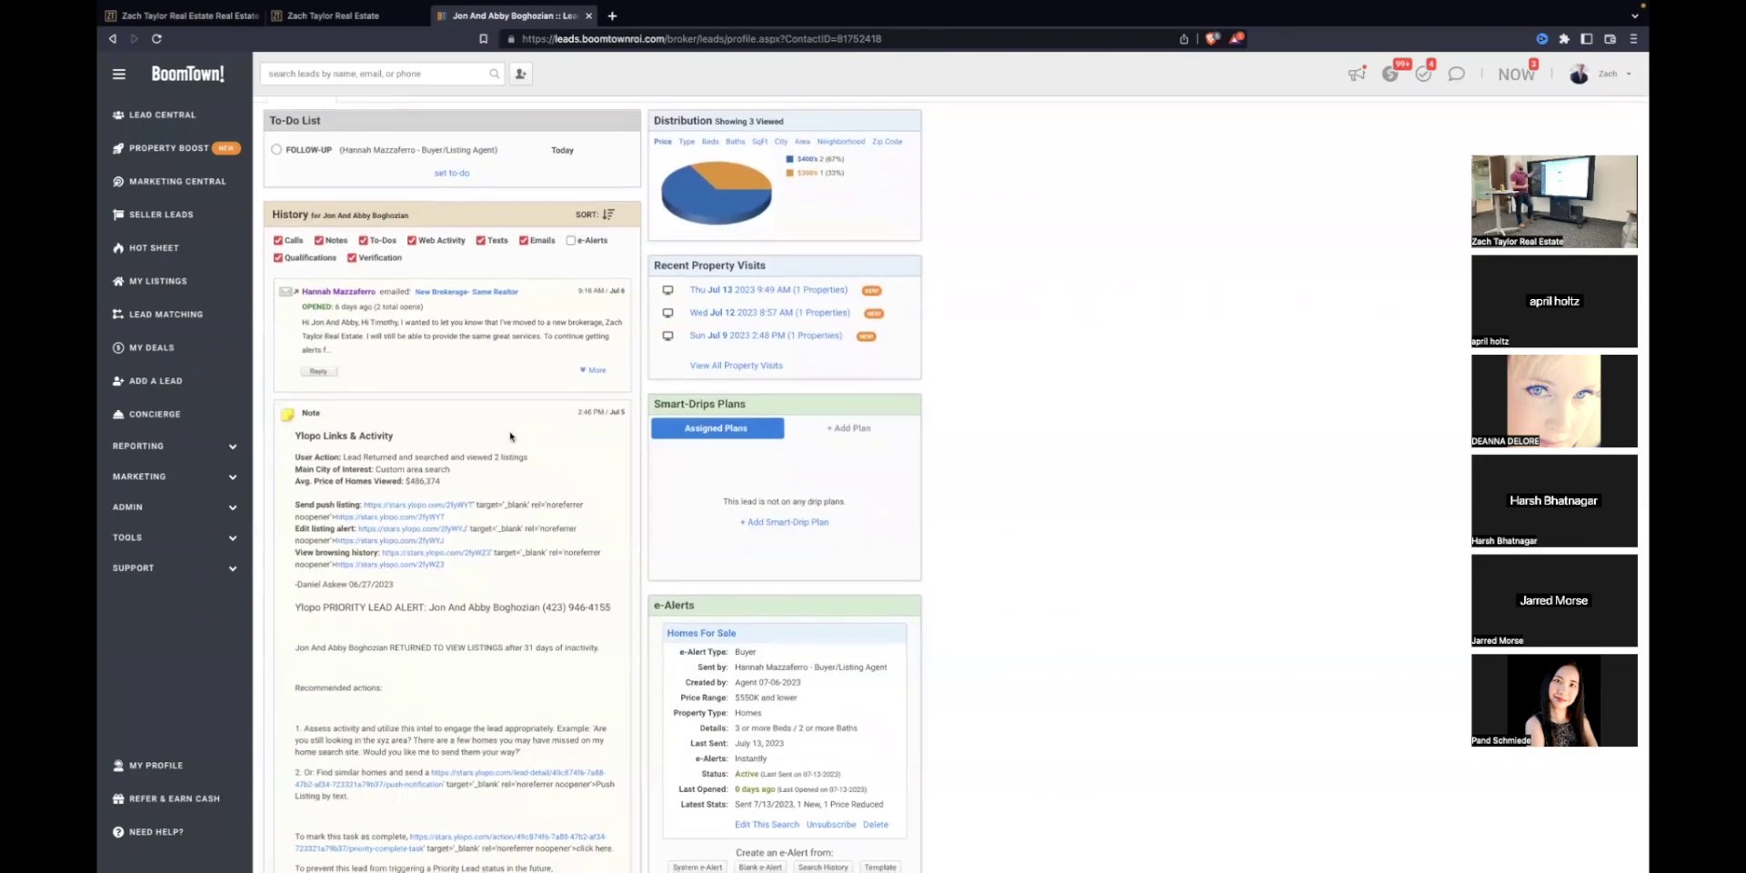
{"action": "scroll", "coordinate": [509, 436], "scroll_direction": "down", "scroll_amount": 2}
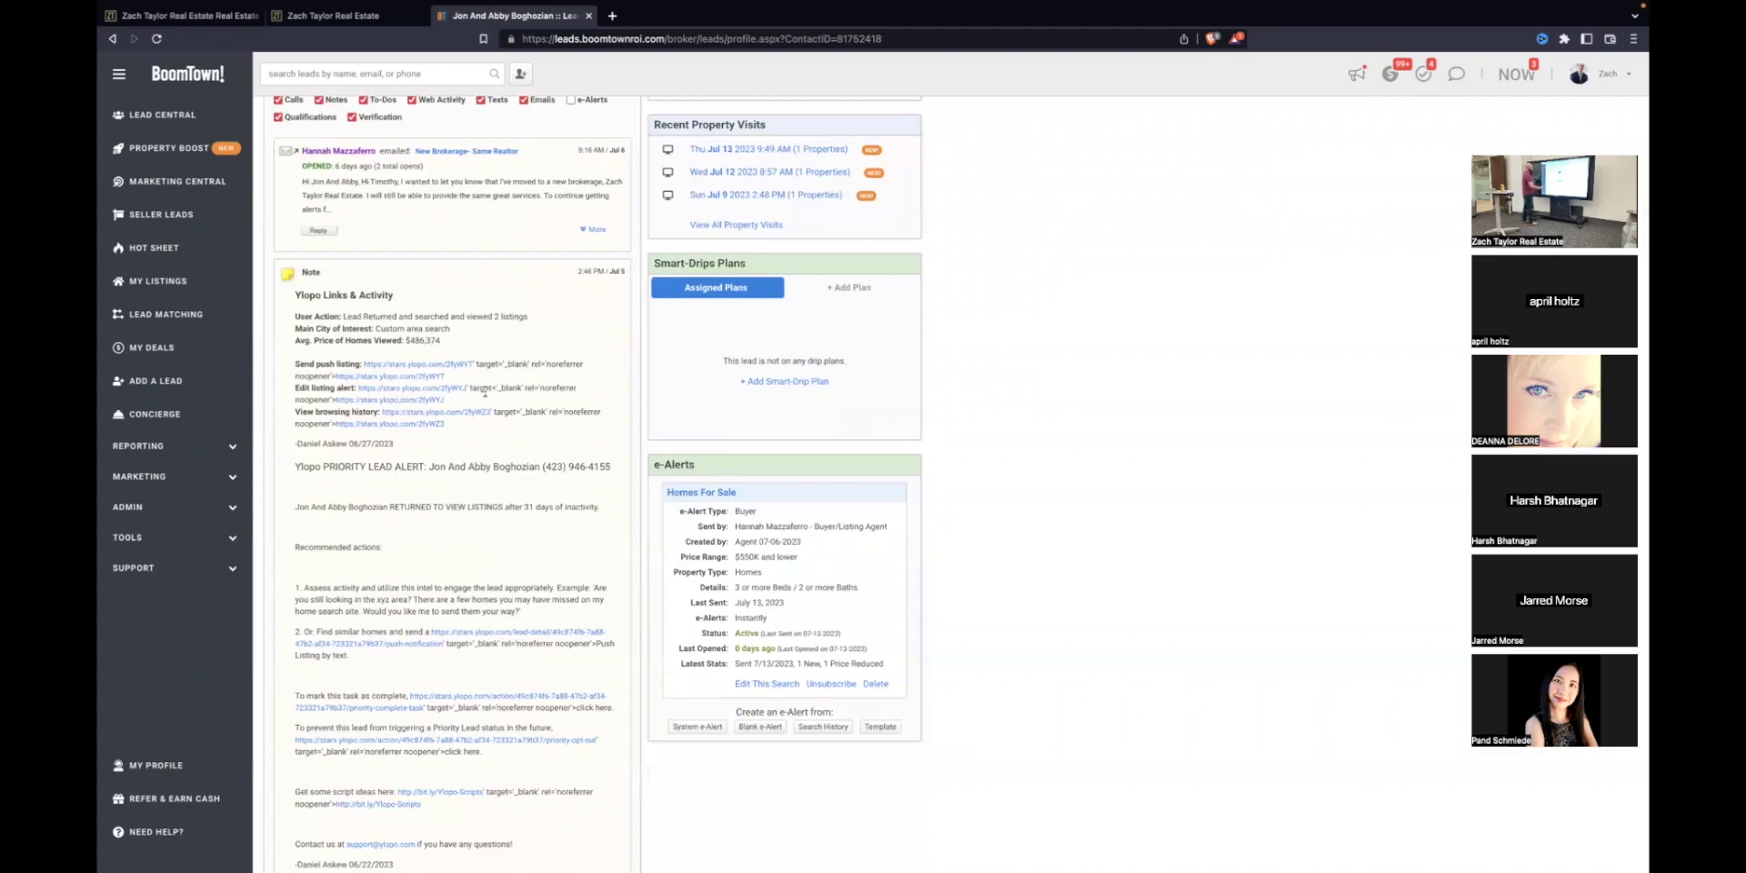
{"action": "scroll", "coordinate": [433, 323], "scroll_direction": "up", "scroll_amount": 2}
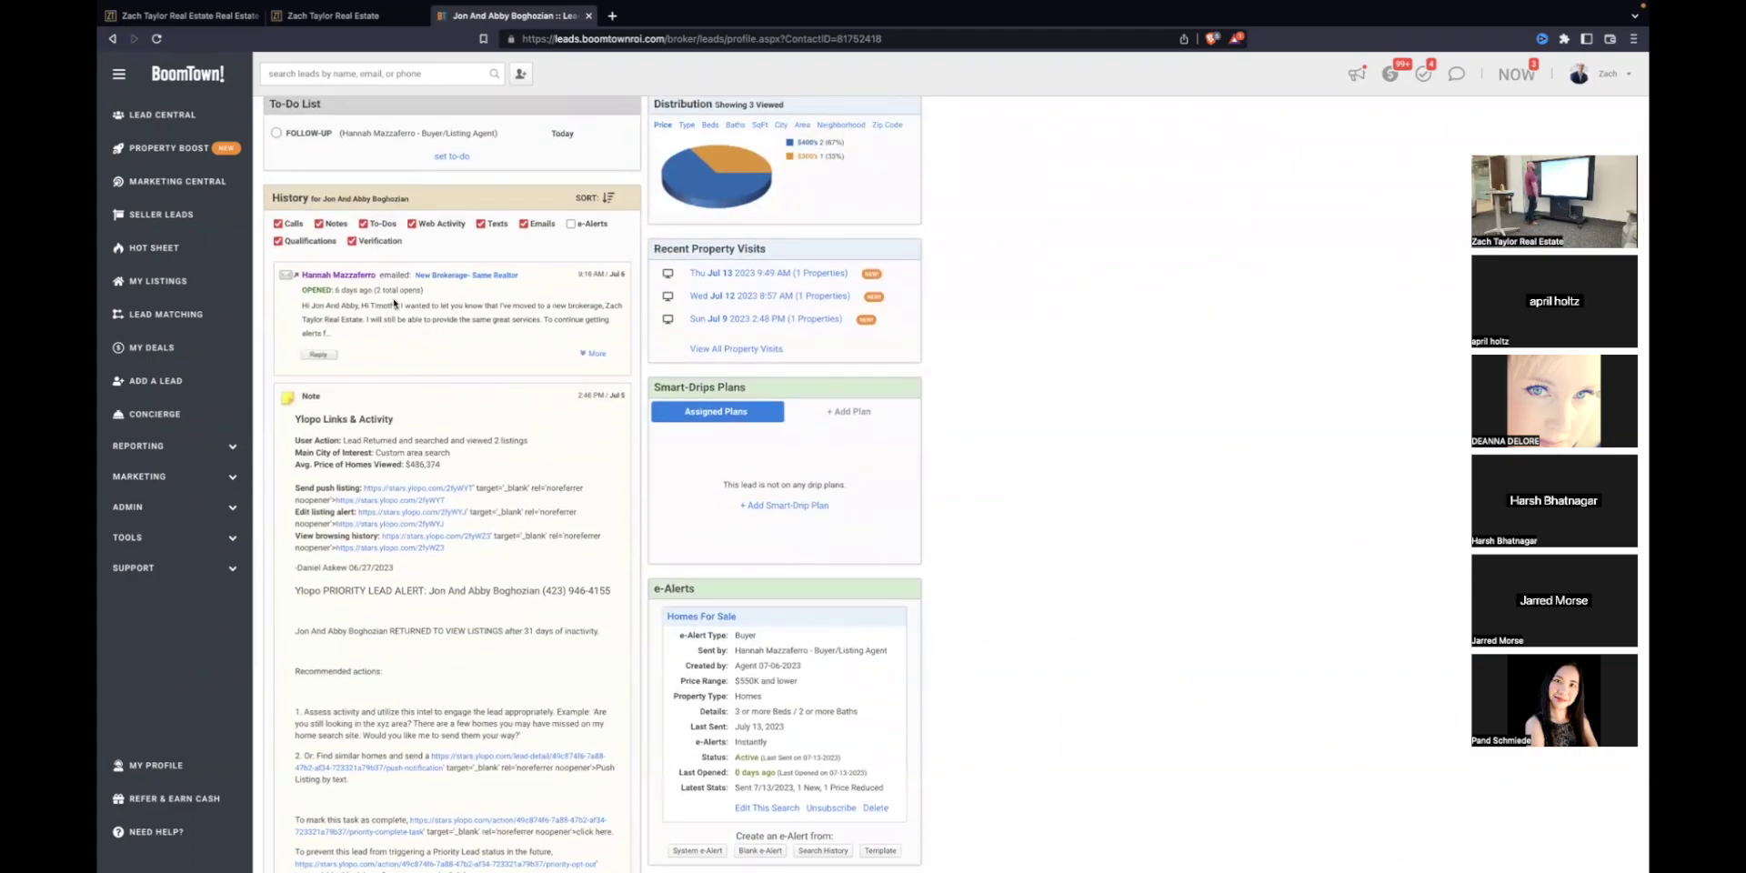
{"action": "scroll", "coordinate": [420, 305], "scroll_direction": "up", "scroll_amount": 1}
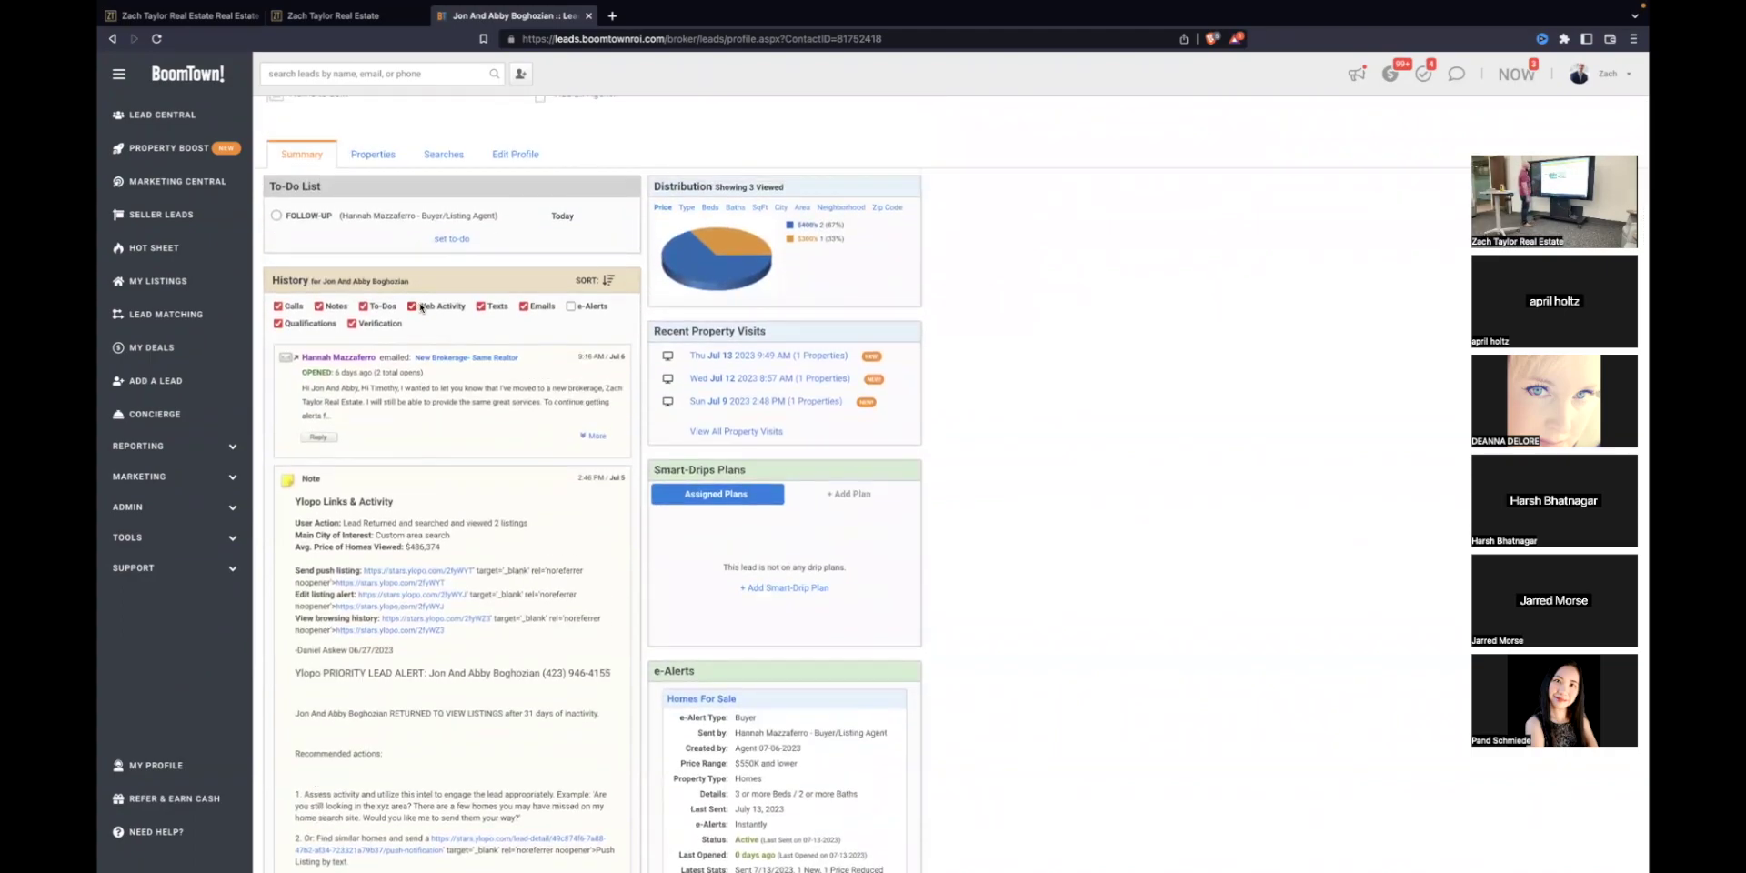
{"action": "scroll", "coordinate": [420, 307], "scroll_direction": "down", "scroll_amount": 3}
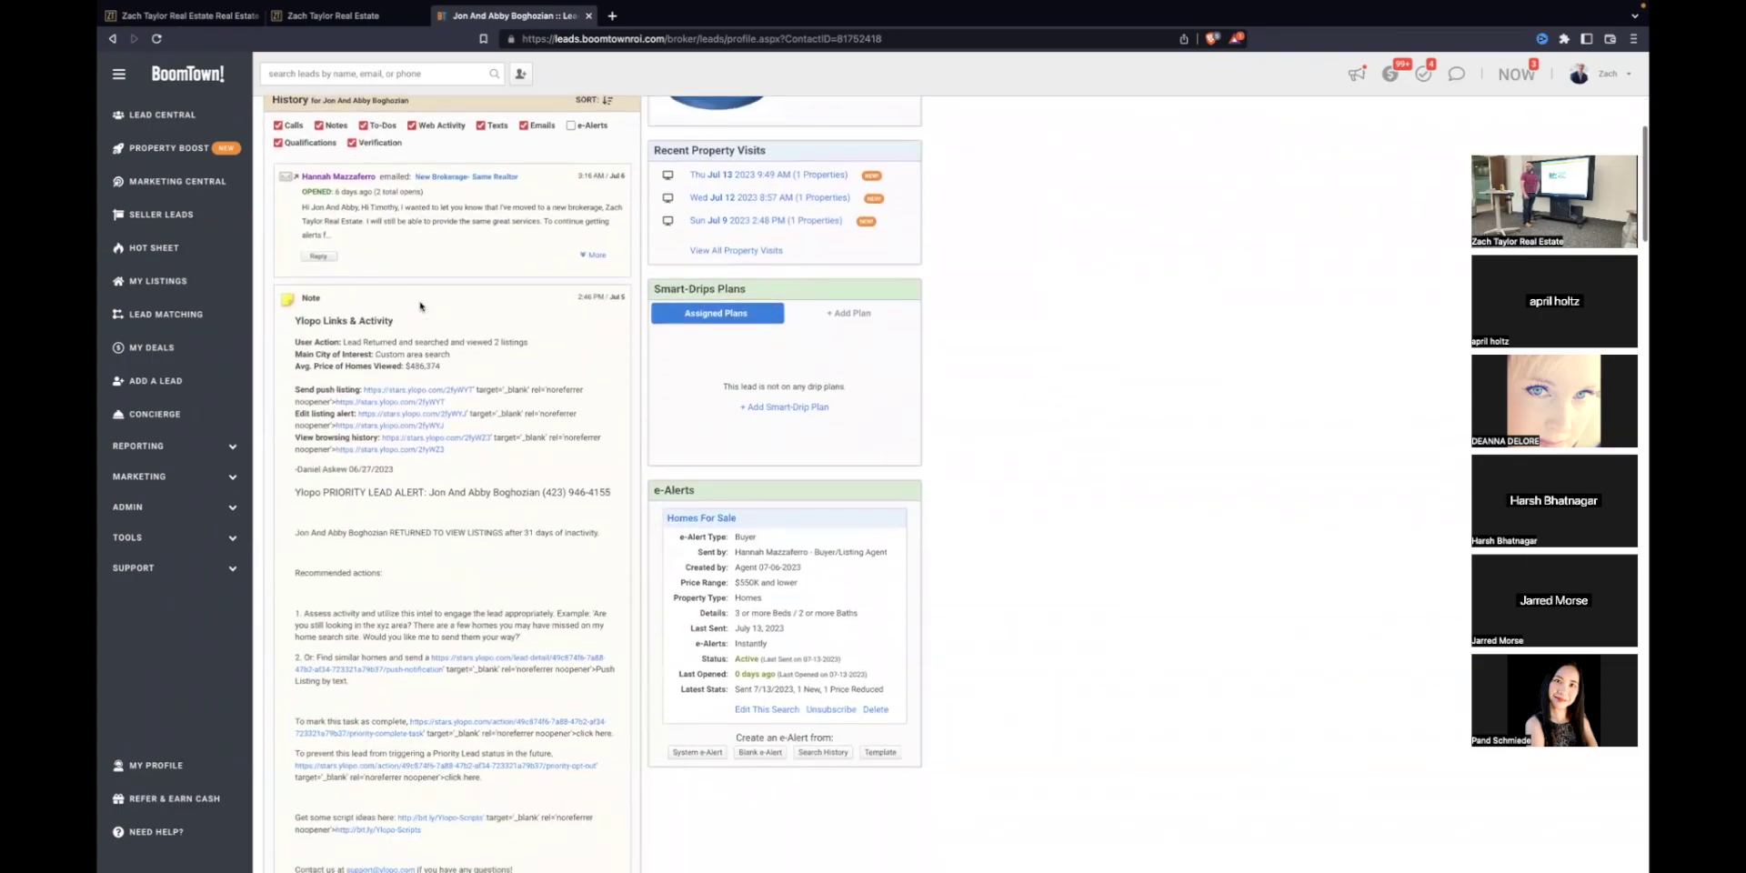
{"action": "scroll", "coordinate": [420, 305], "scroll_direction": "up", "scroll_amount": 4}
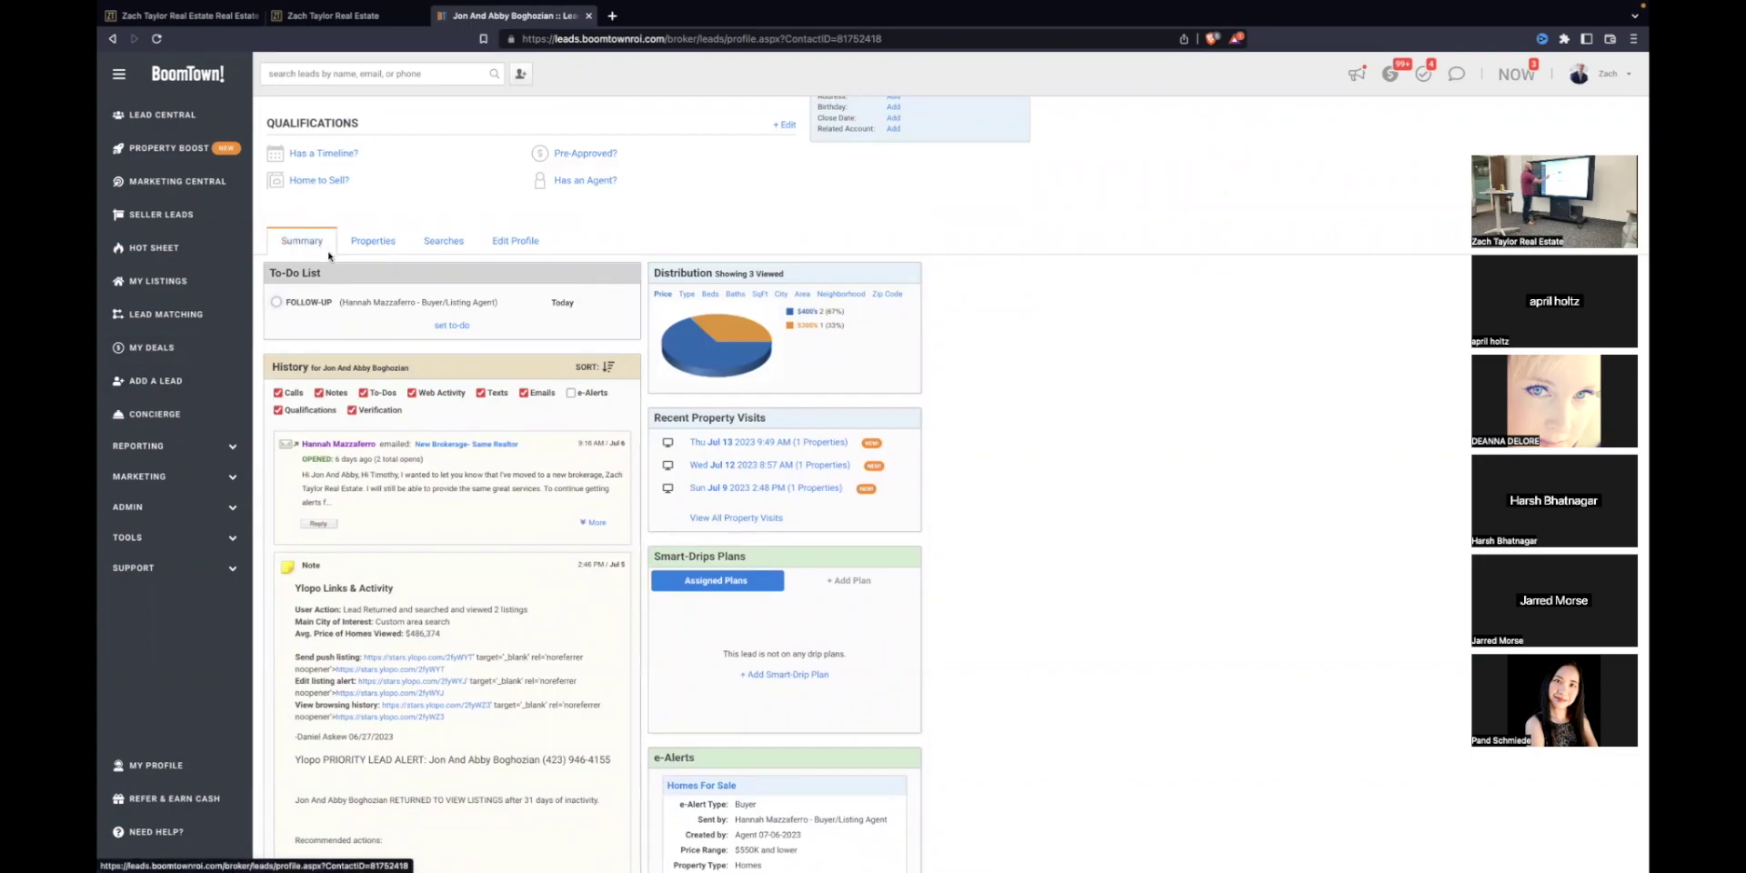
{"action": "left_click", "coordinate": [570, 393]}
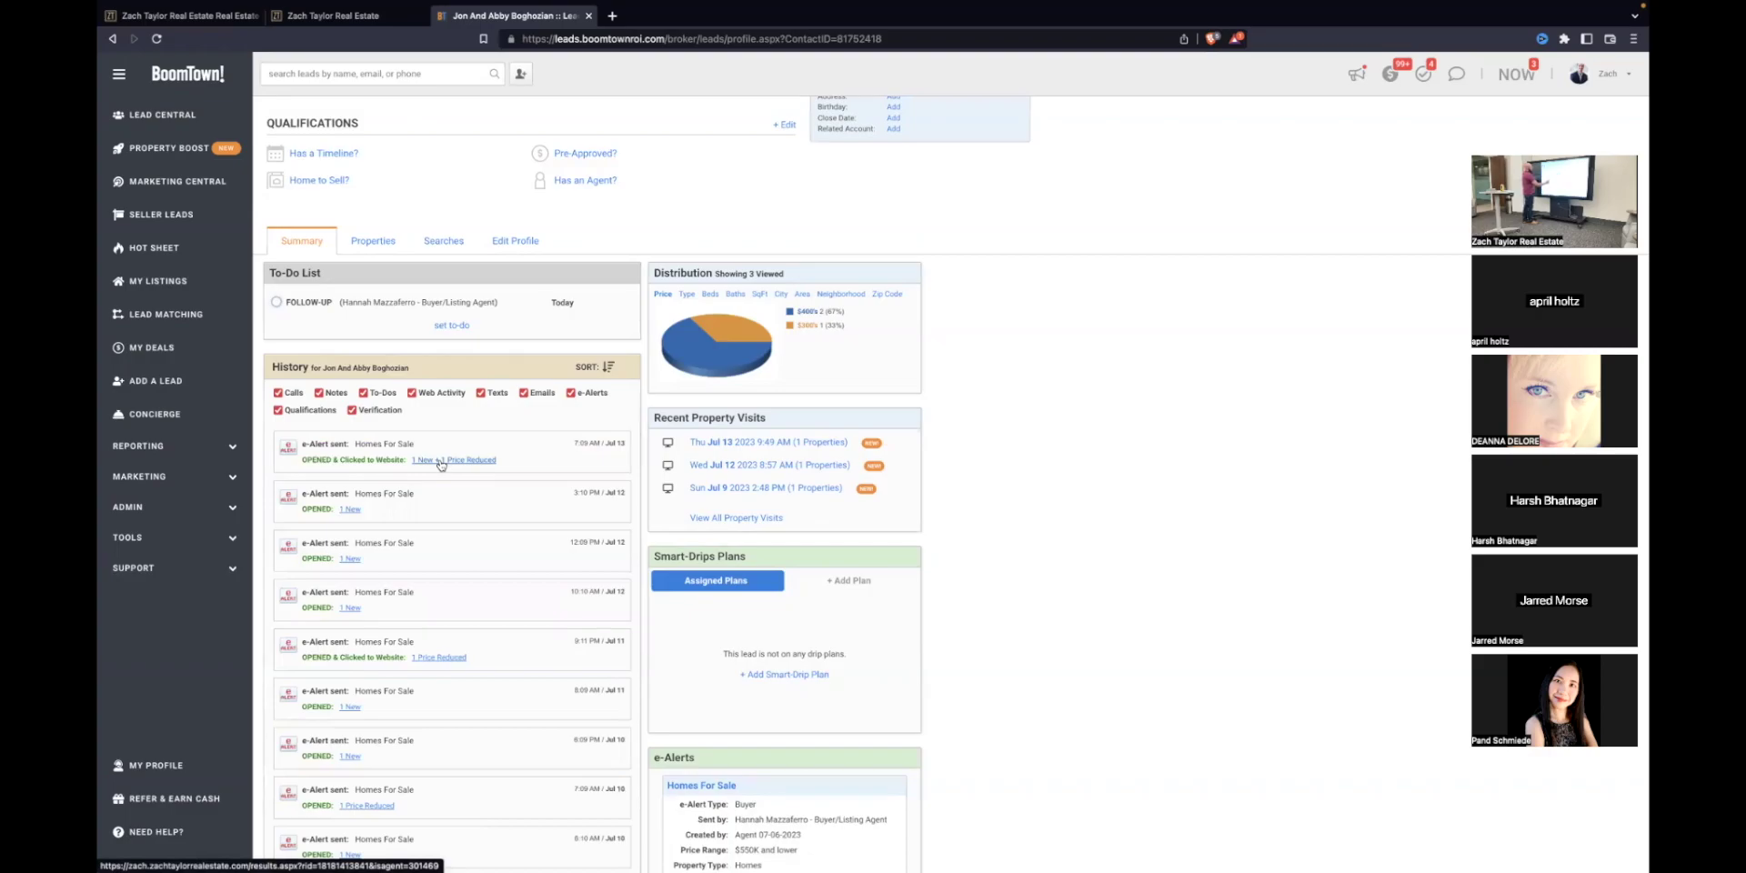
{"action": "left_click", "coordinate": [440, 460]}
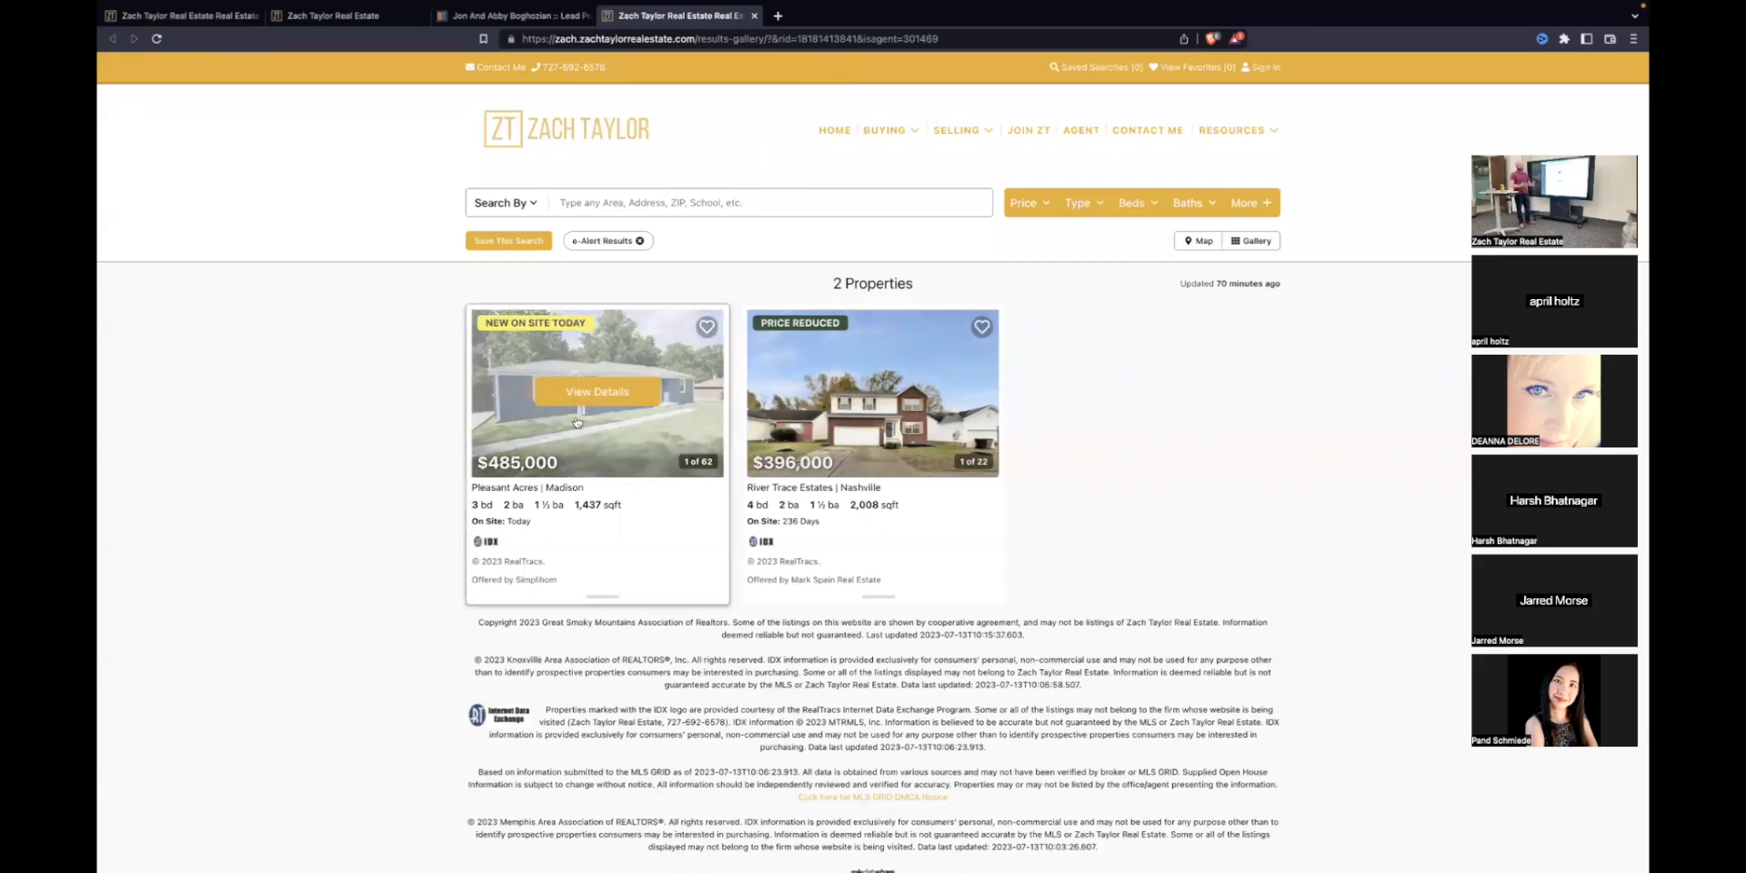
{"action": "scroll", "coordinate": [332, 355], "scroll_direction": "down", "scroll_amount": 1}
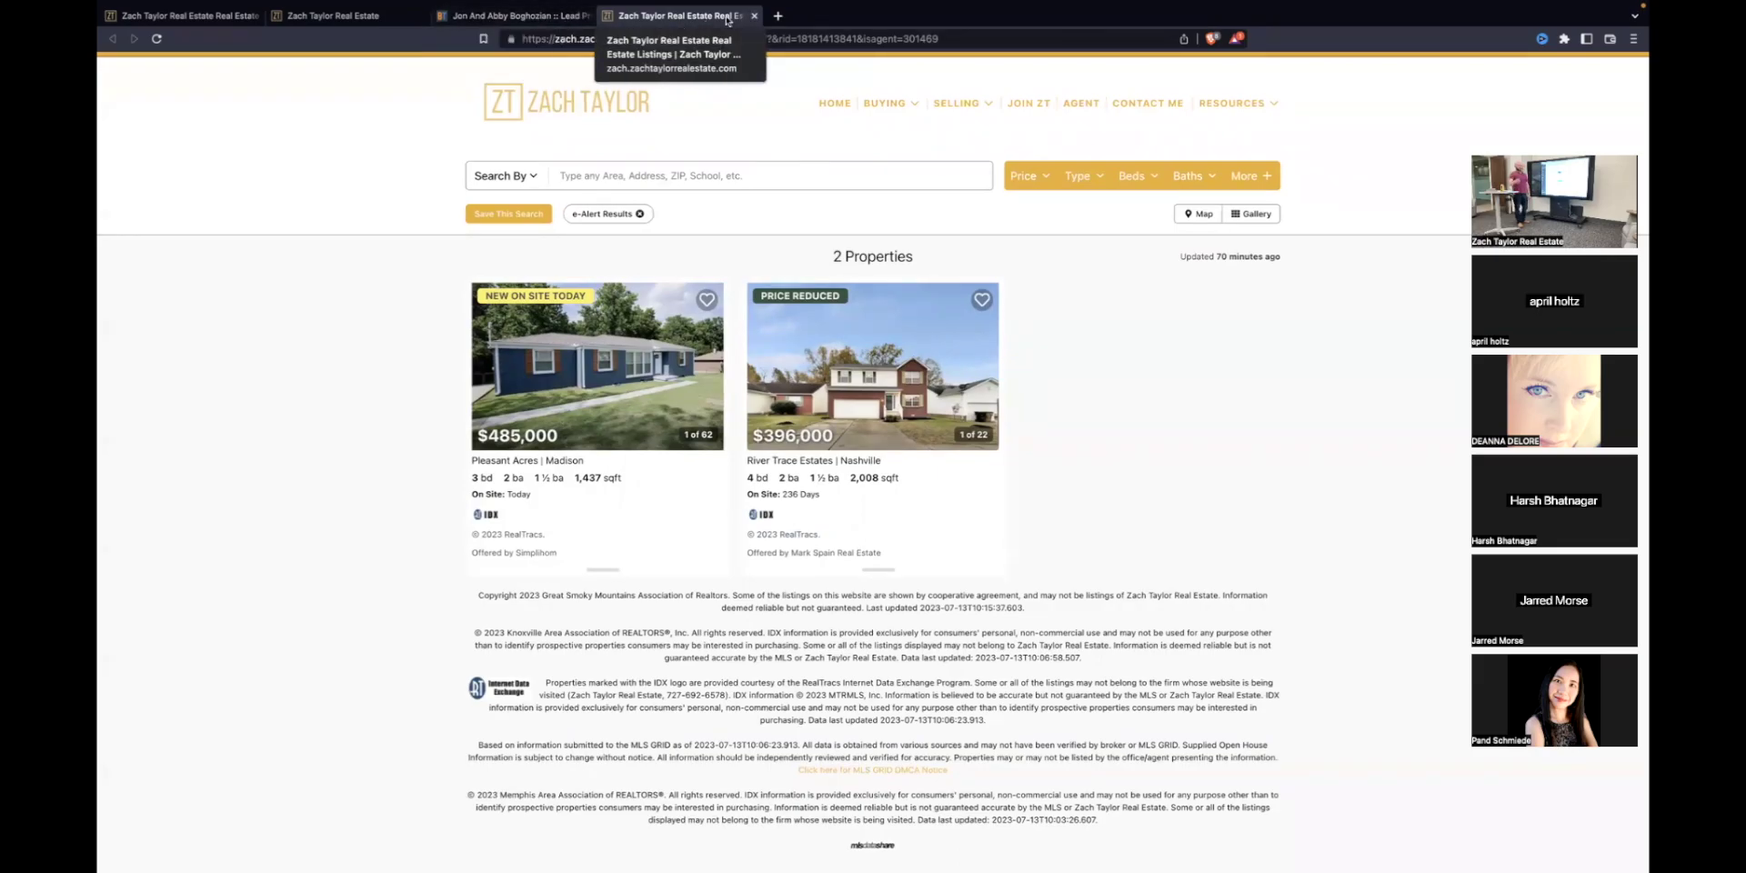
{"action": "left_click", "coordinate": [754, 15]}
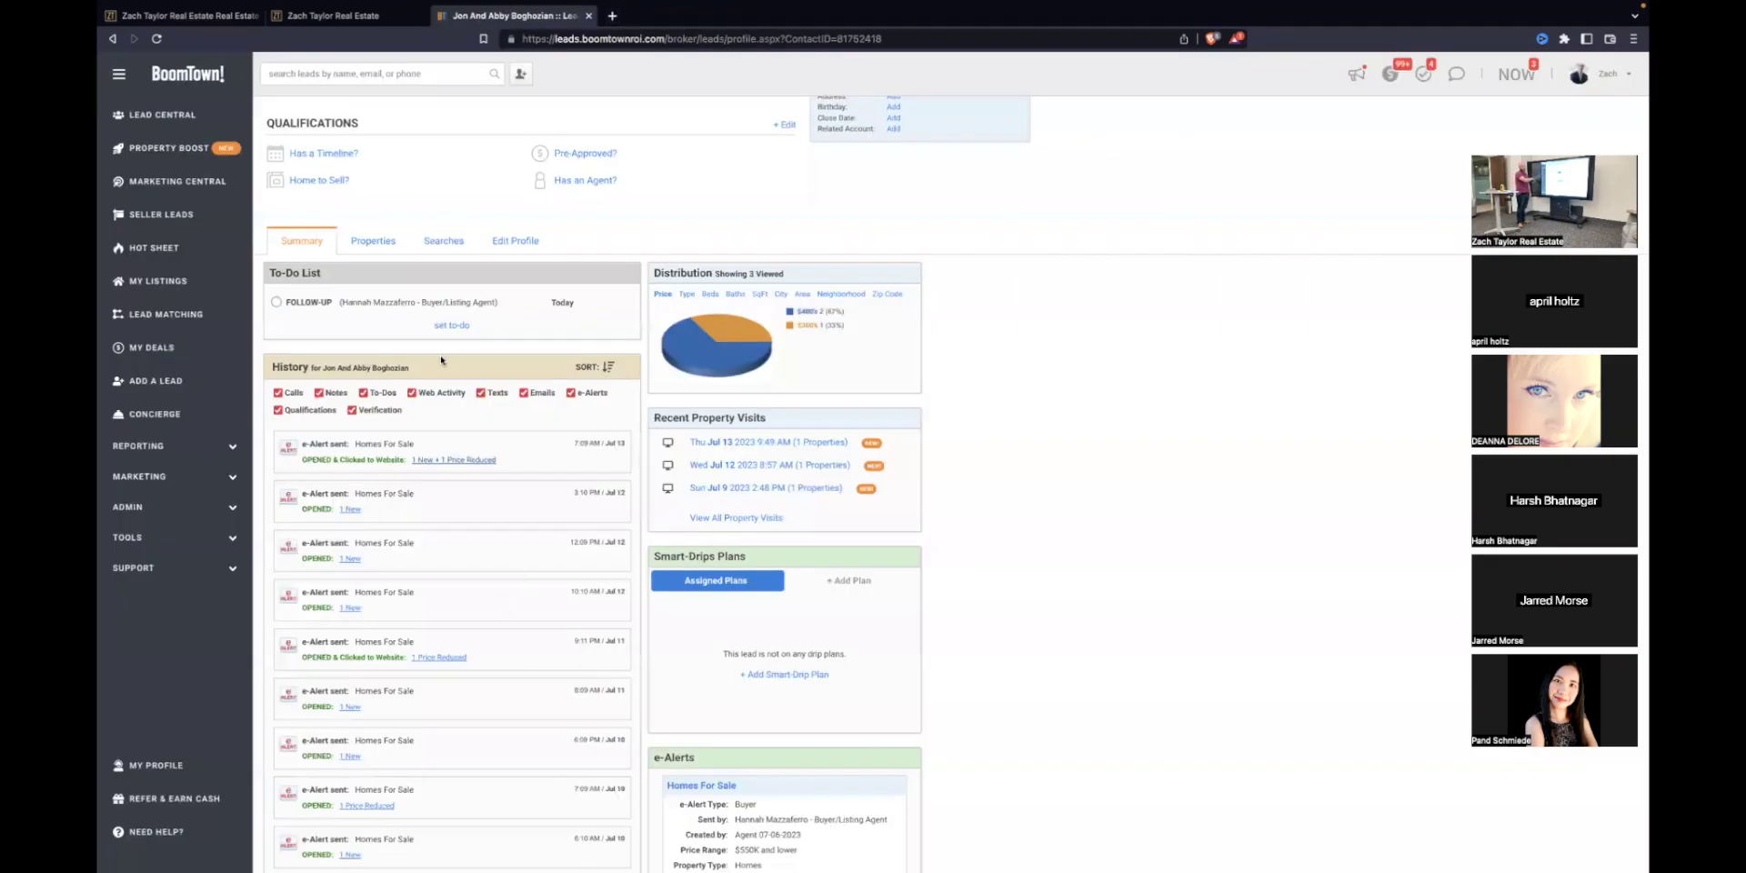
Step: Scroll the lead's email-and-notes History to the bottom, then back up to the profile header
{"action": "scroll", "coordinate": [364, 409], "scroll_direction": "down", "scroll_amount": 2}
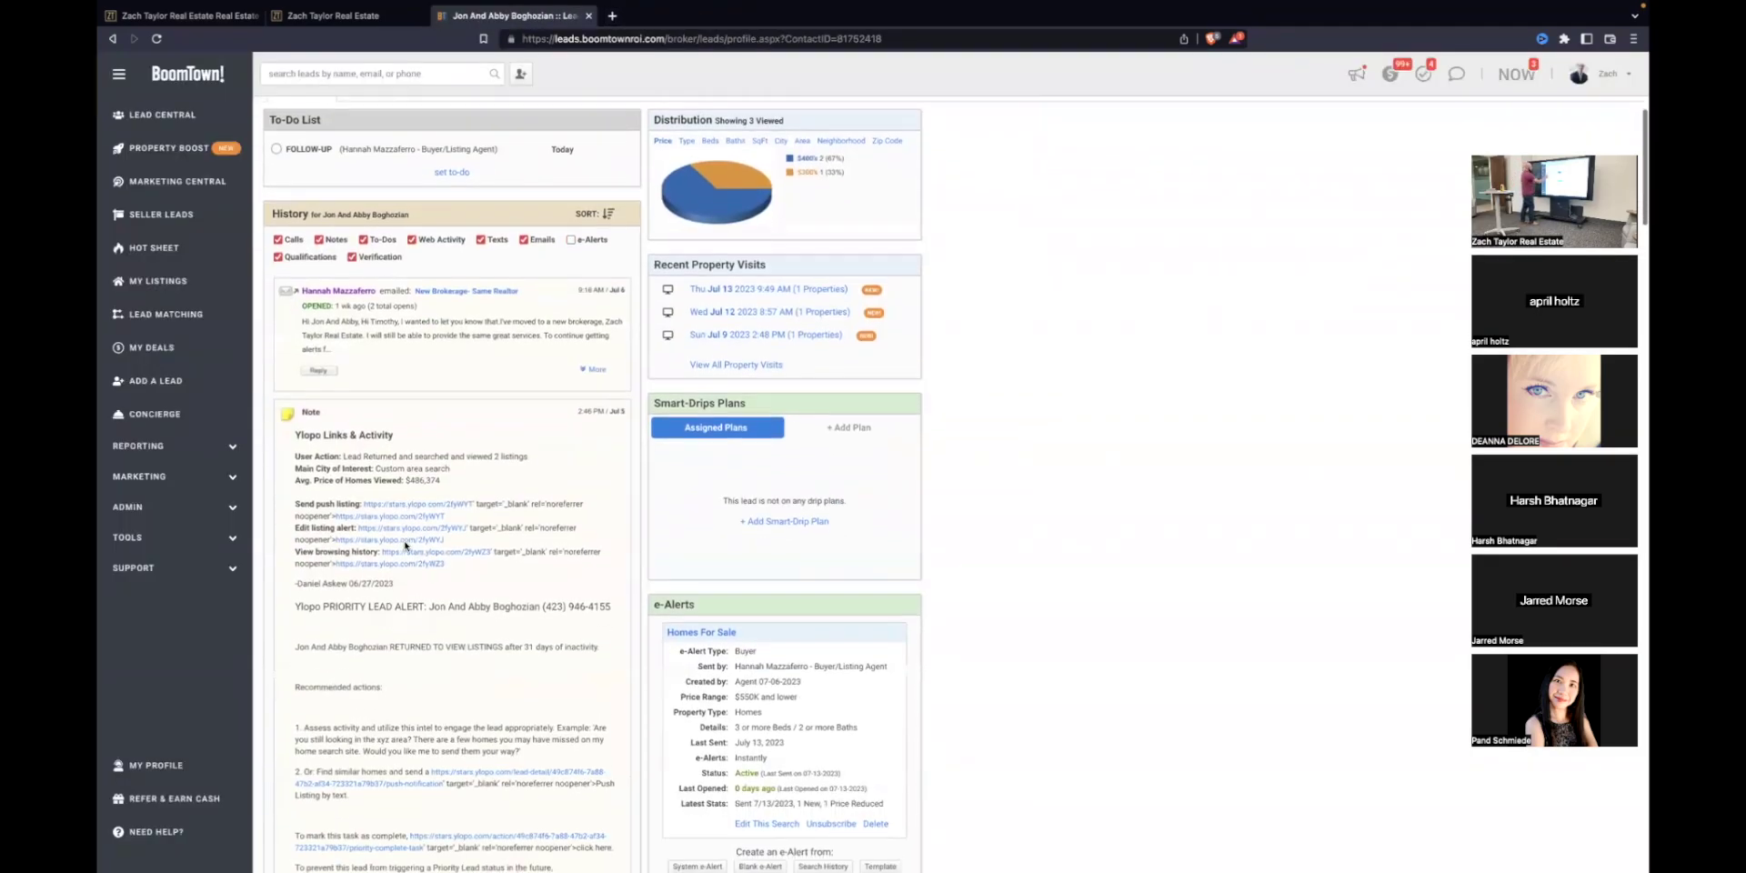
{"action": "scroll", "coordinate": [364, 409], "scroll_direction": "down", "scroll_amount": 2}
{"action": "left_click_drag", "start_coordinate": [301, 144], "coordinate": [361, 147]}
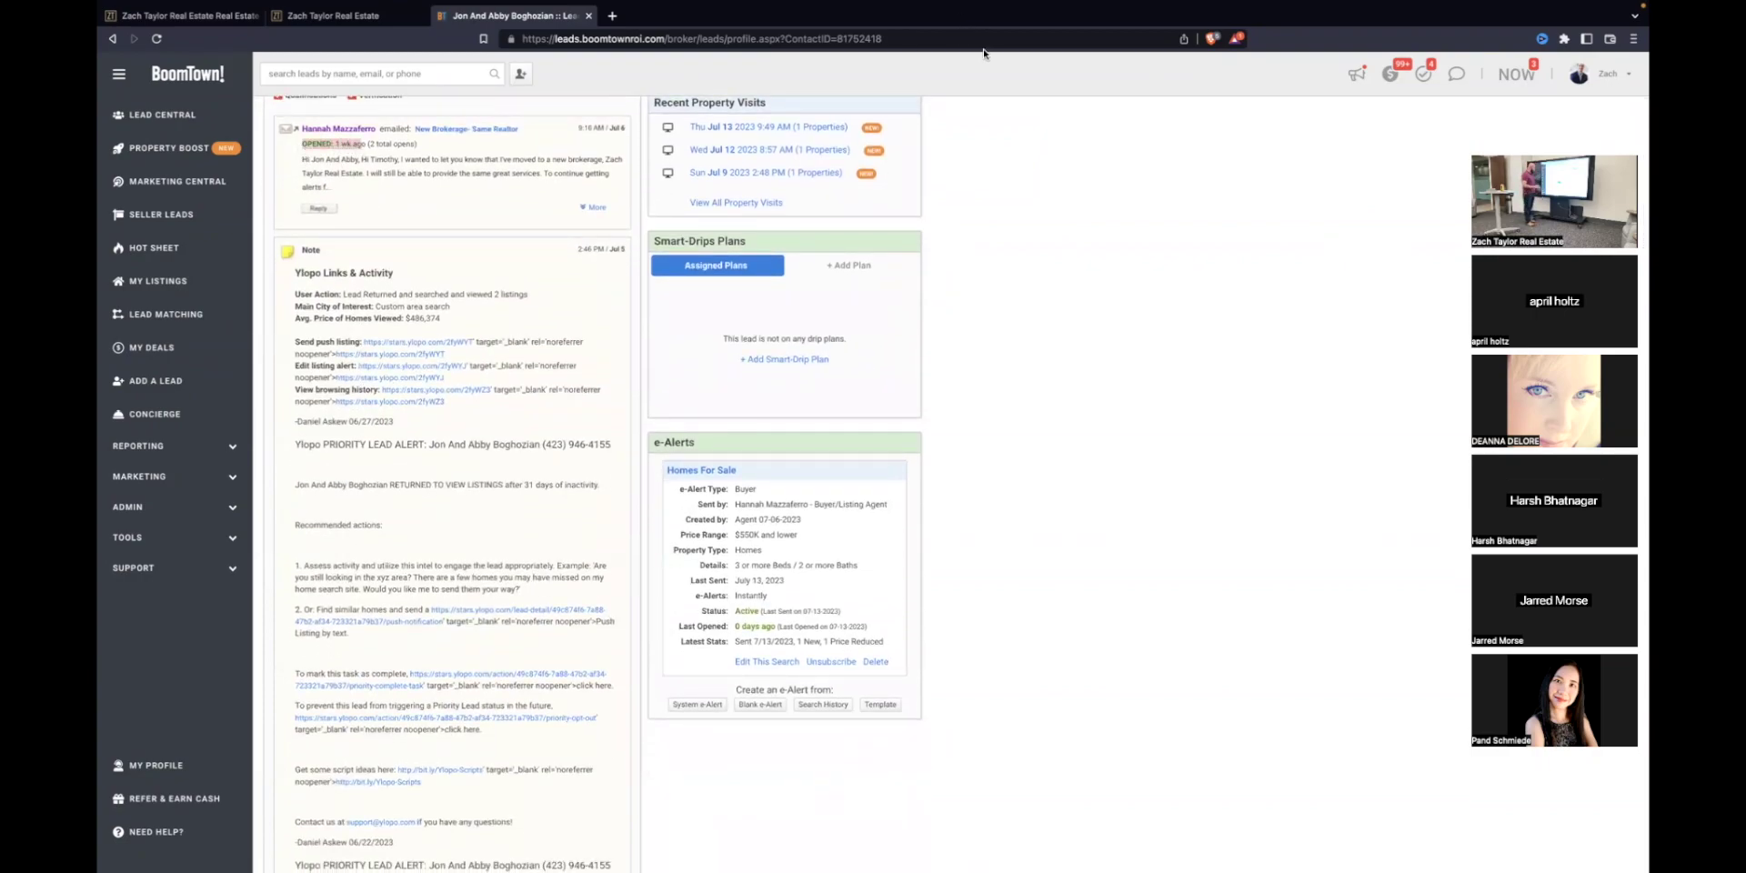
{"action": "scroll", "coordinate": [545, 471], "scroll_direction": "down", "scroll_amount": 3}
{"action": "scroll", "coordinate": [505, 445], "scroll_direction": "down", "scroll_amount": 5}
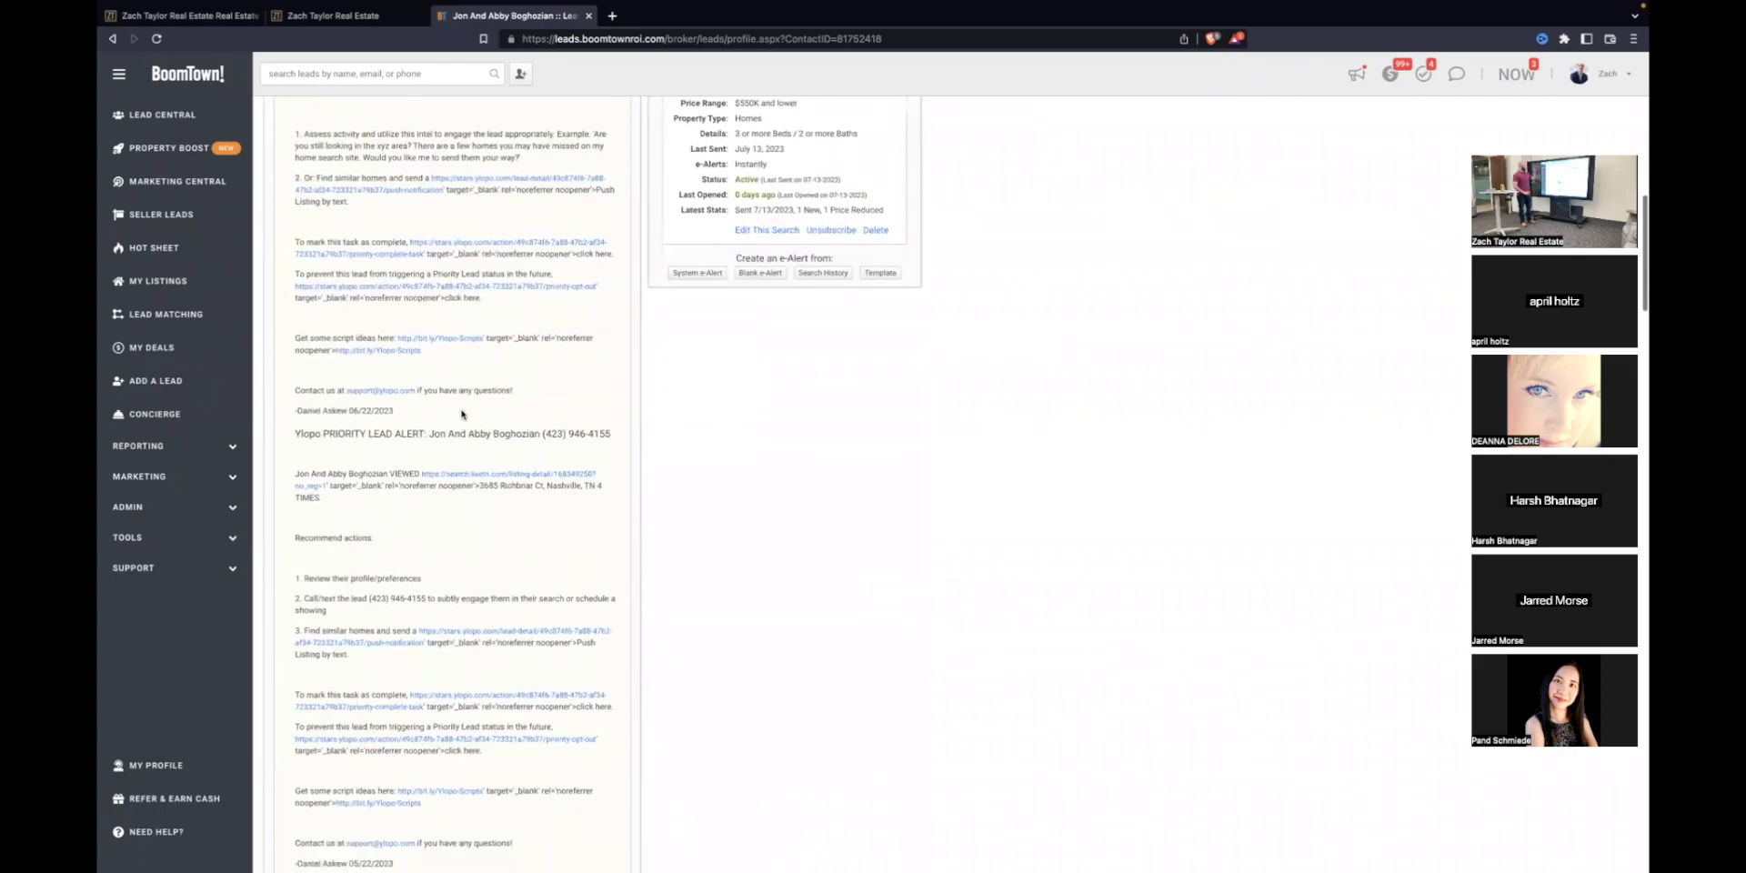
{"action": "scroll", "coordinate": [509, 454], "scroll_direction": "down", "scroll_amount": 10}
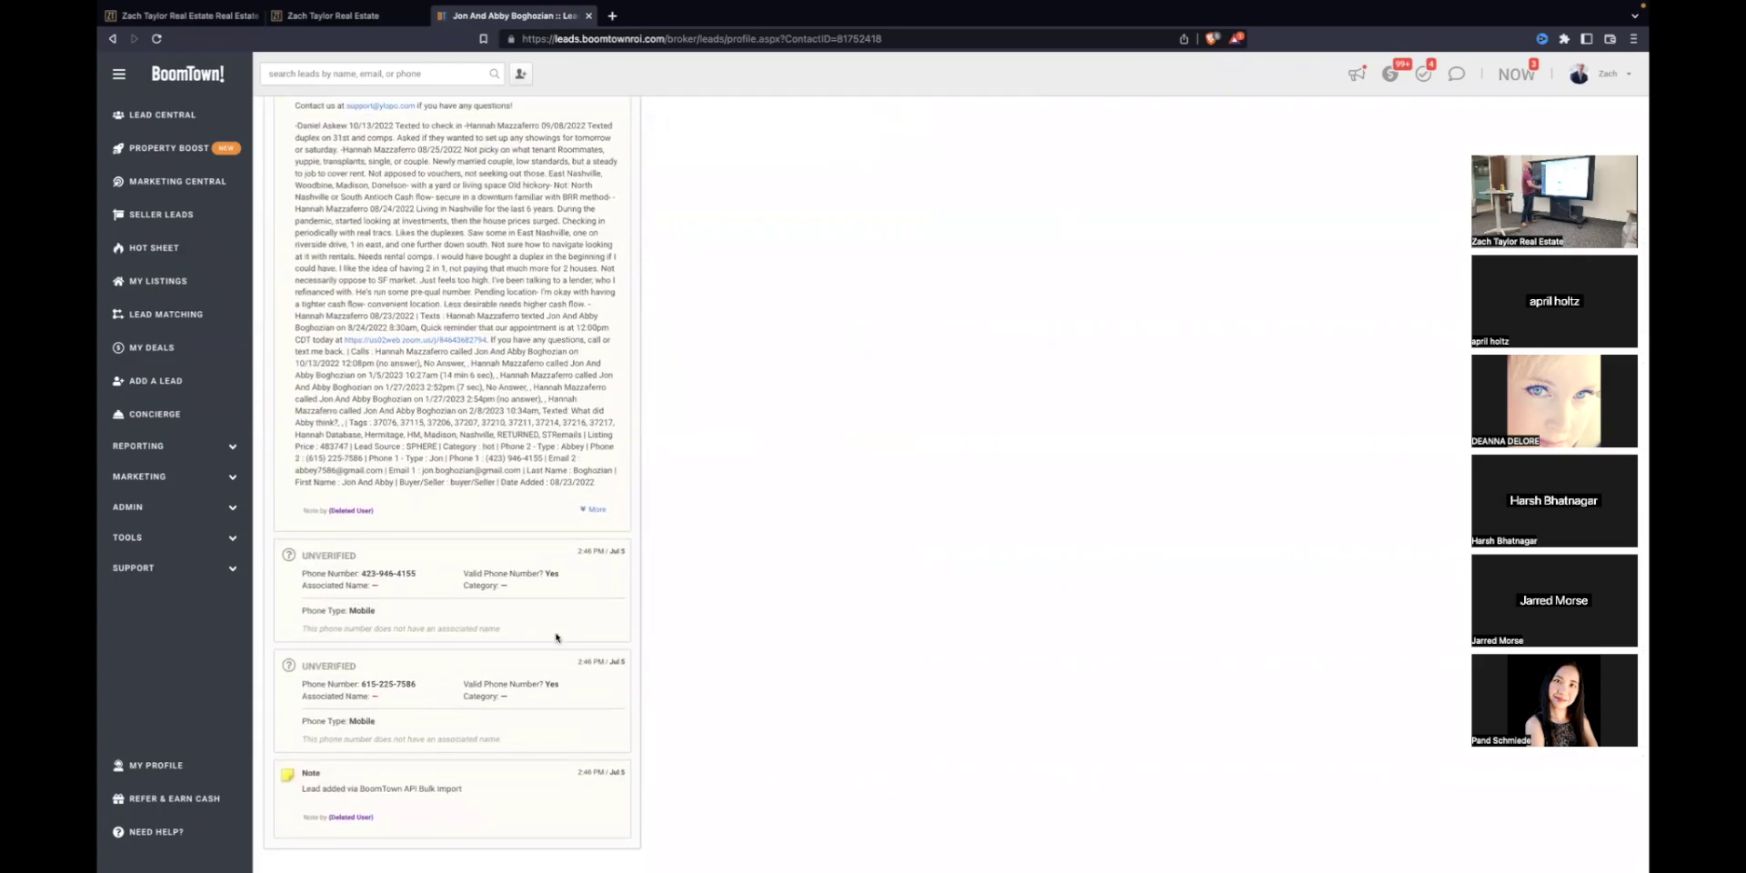
{"action": "scroll", "coordinate": [560, 637], "scroll_direction": "up", "scroll_amount": 20}
{"action": "scroll", "coordinate": [563, 615], "scroll_direction": "down", "scroll_amount": 1}
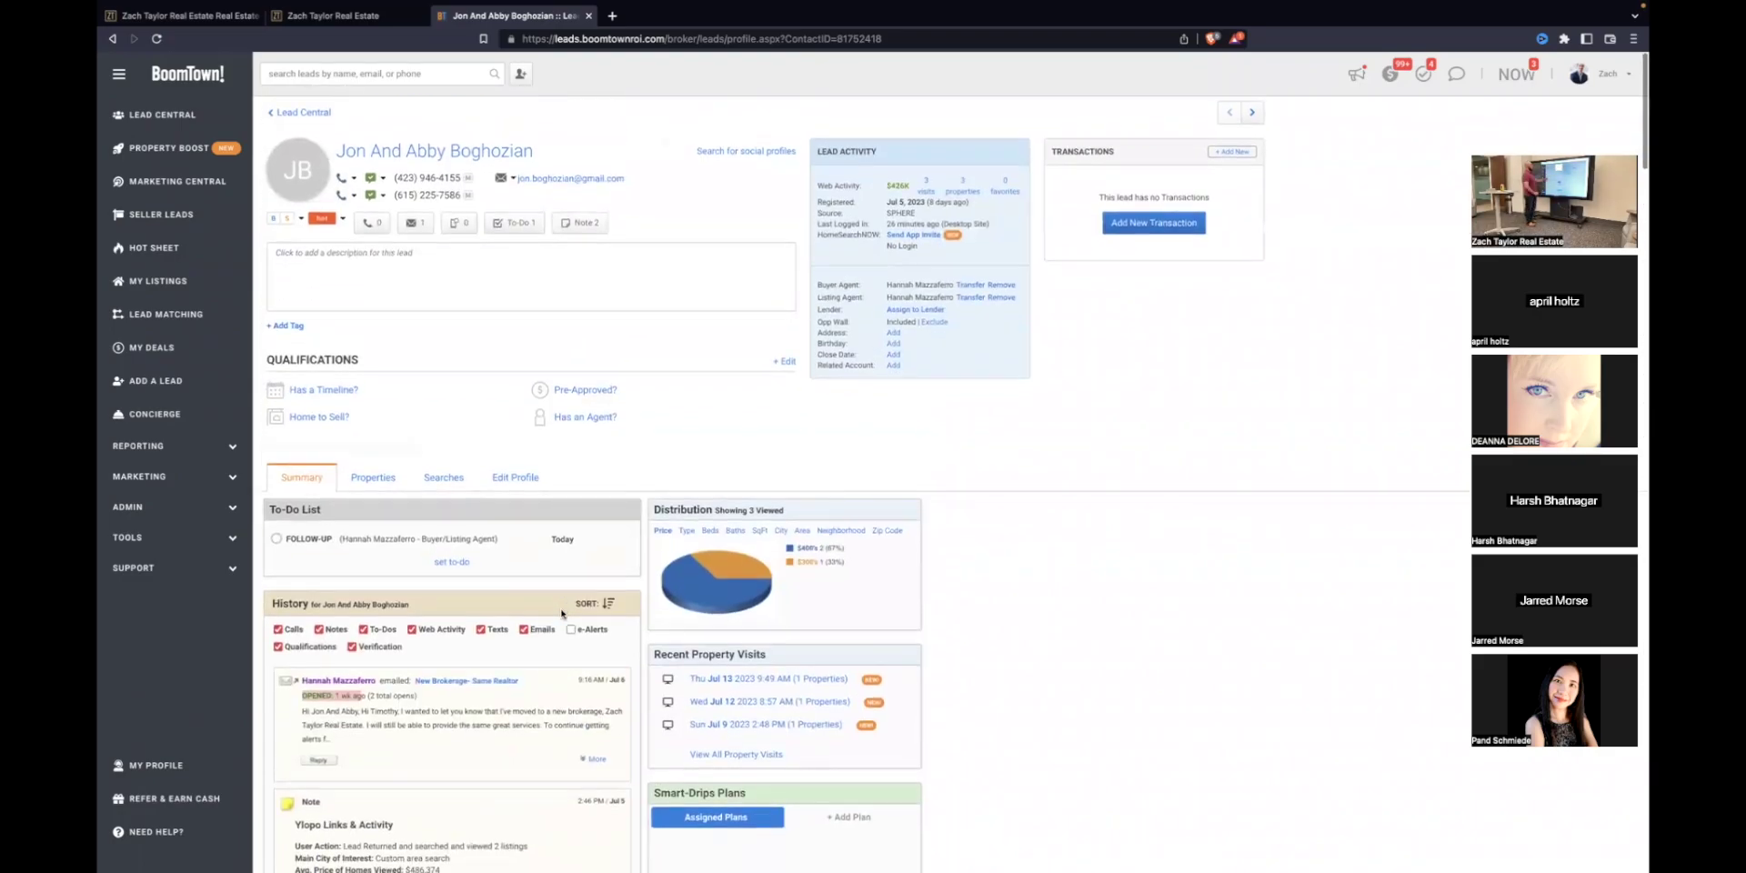
{"action": "scroll", "coordinate": [561, 614], "scroll_direction": "down", "scroll_amount": 3}
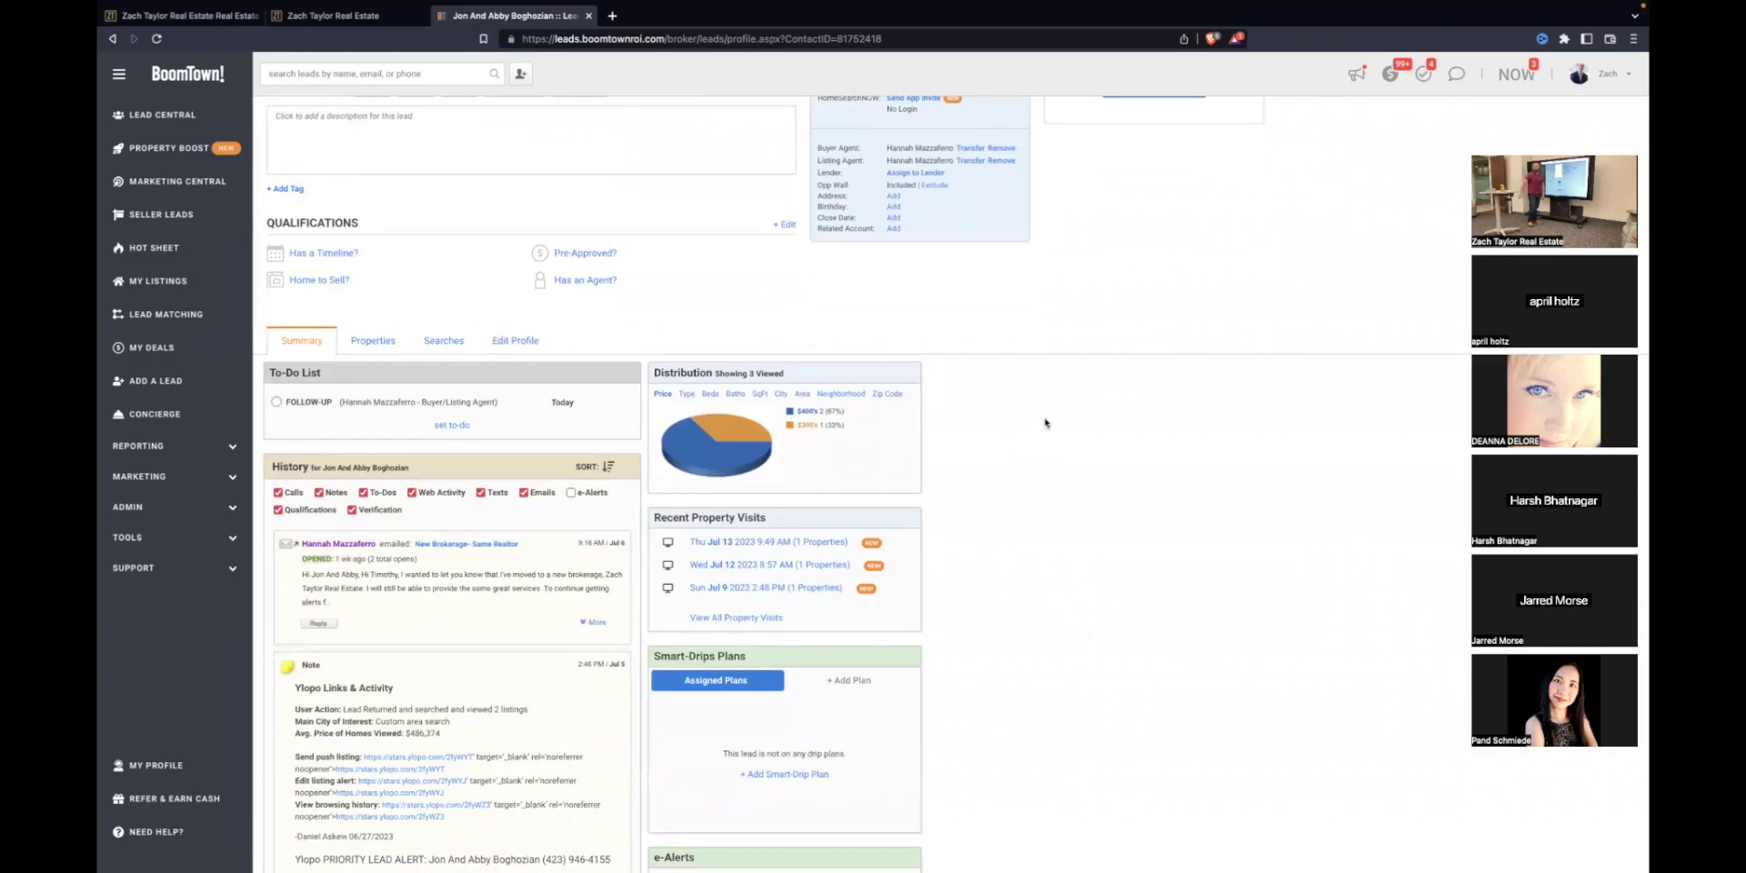
{"action": "scroll", "coordinate": [1044, 424], "scroll_direction": "up", "scroll_amount": 2}
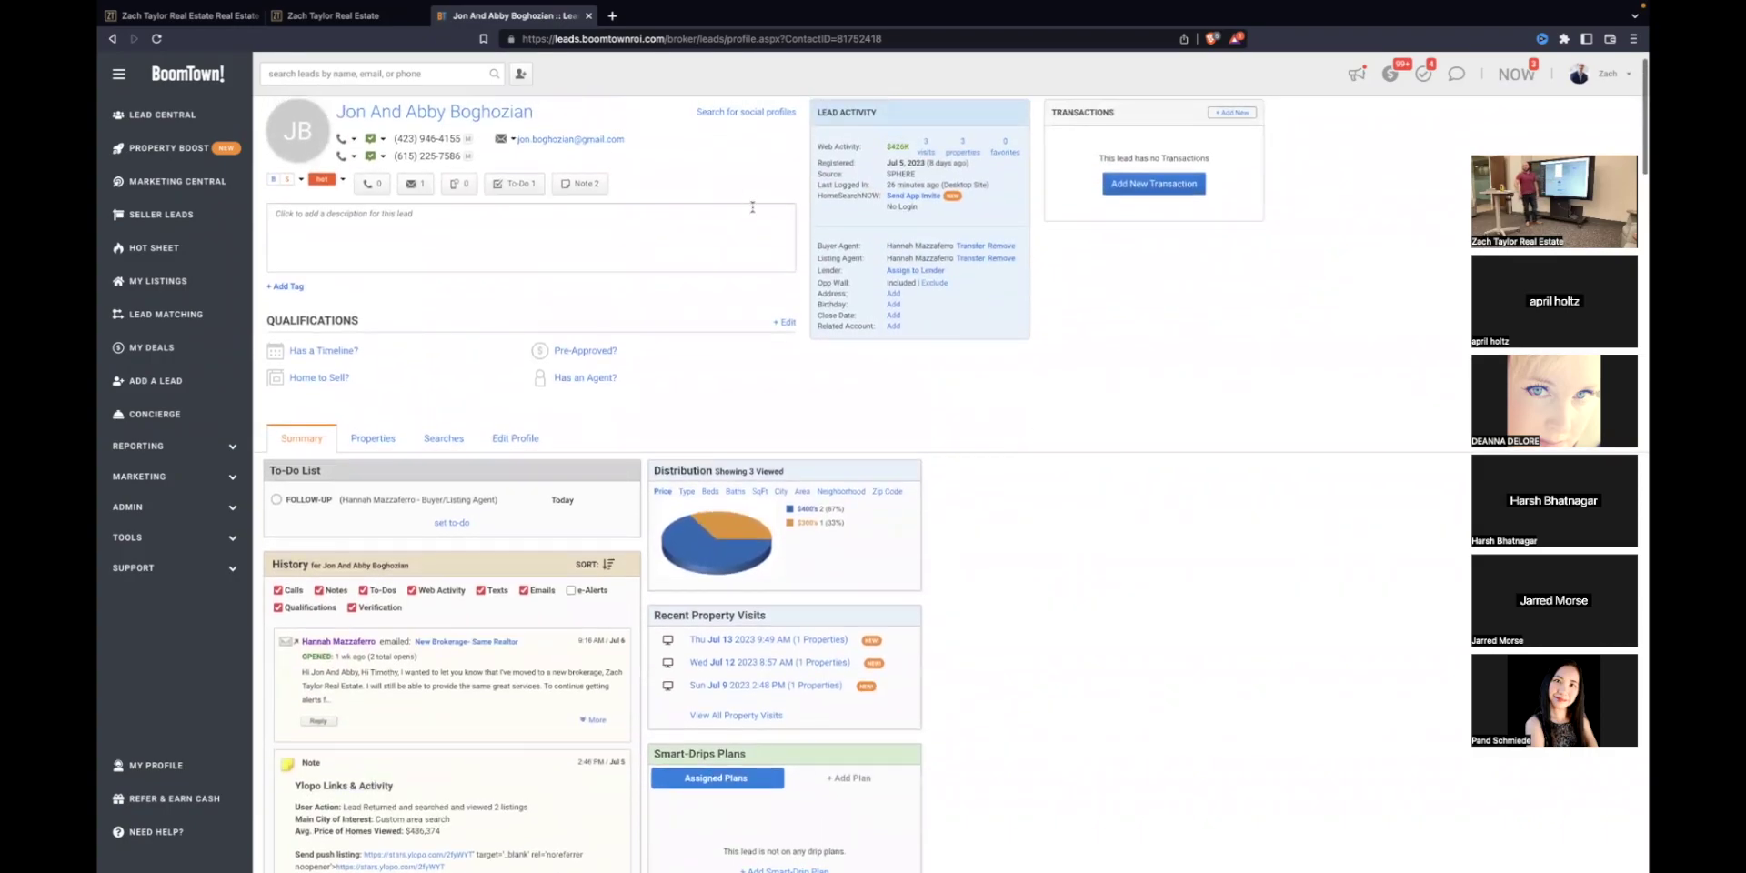
{"action": "left_click", "coordinate": [575, 191]}
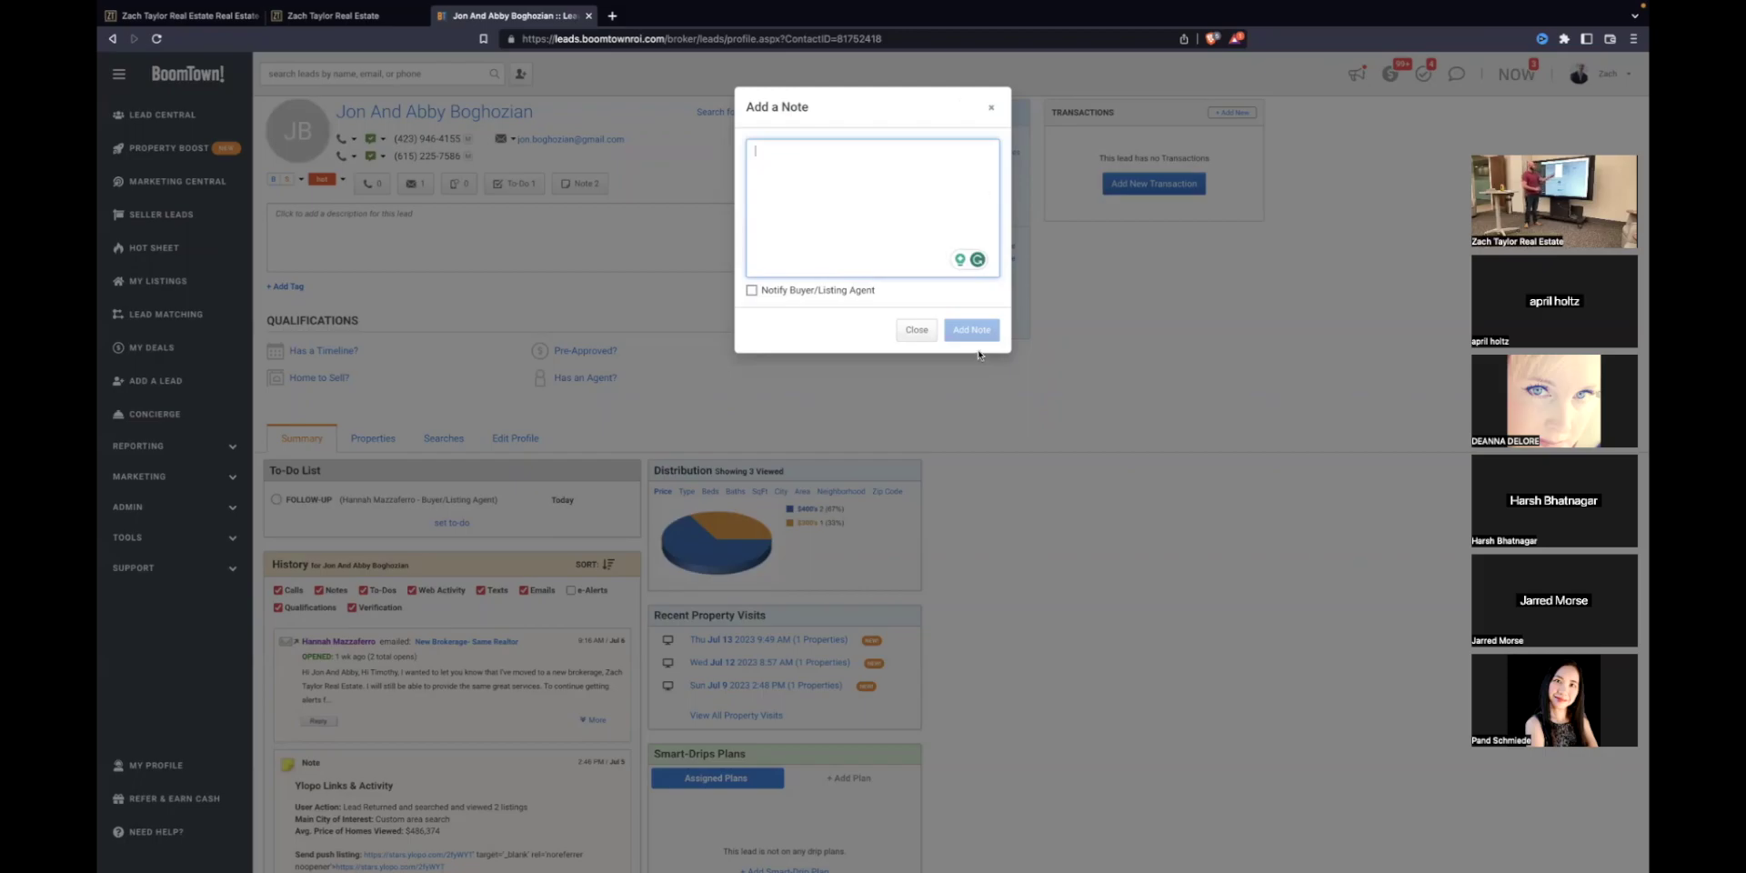
{"action": "left_click", "coordinate": [994, 111]}
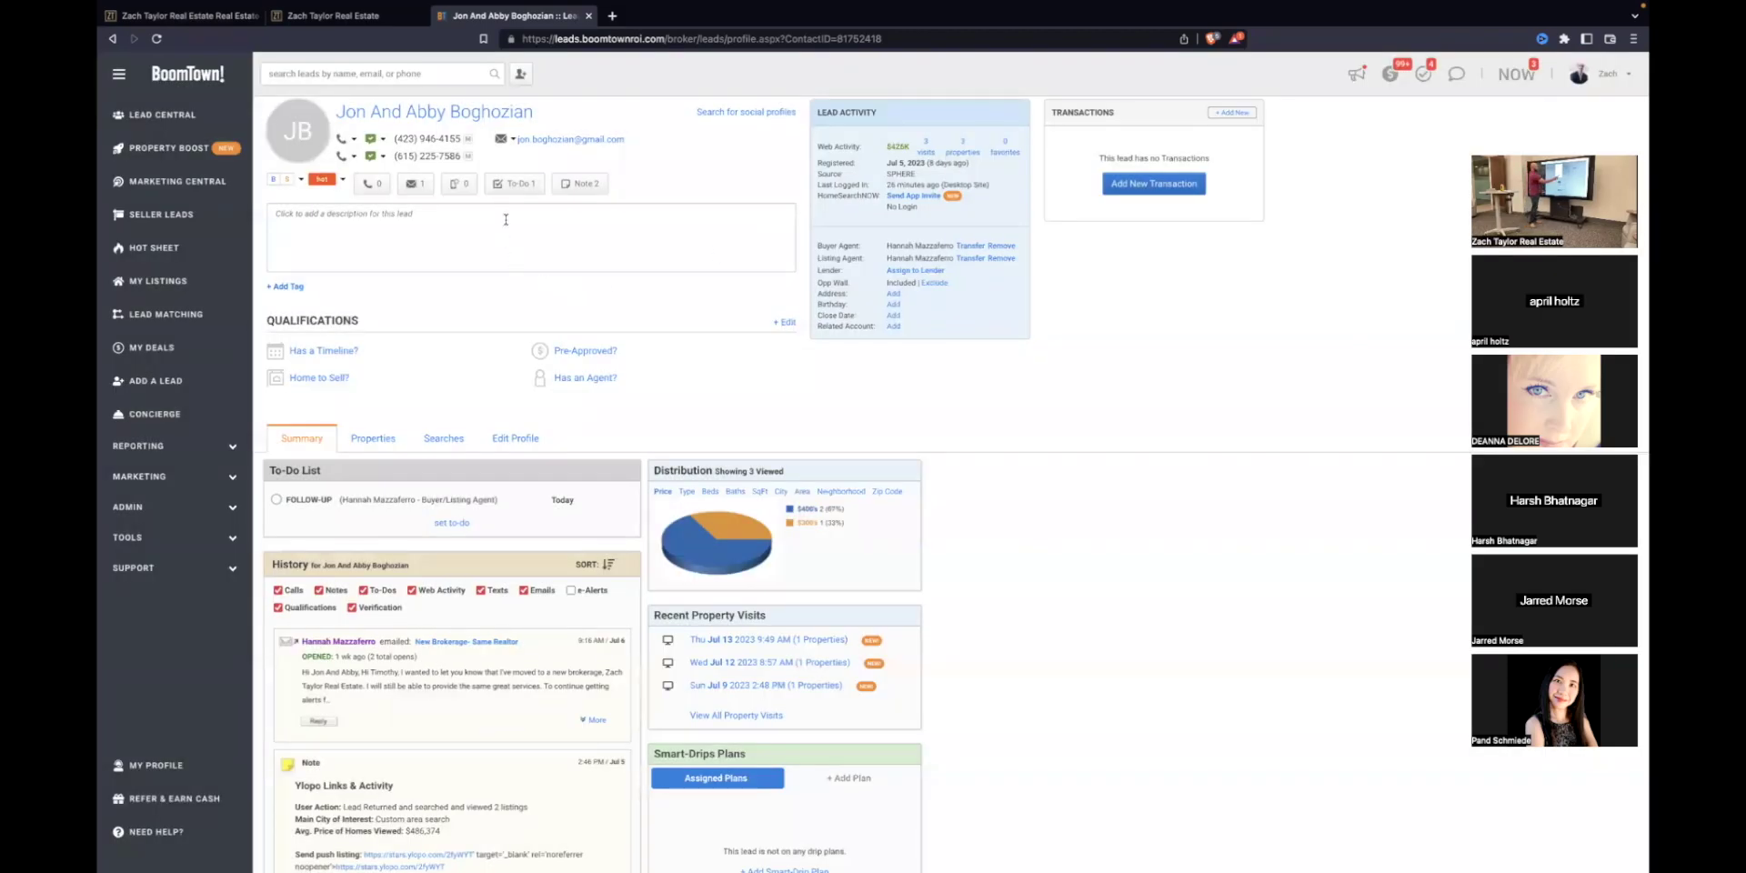
{"action": "left_click", "coordinate": [516, 186]}
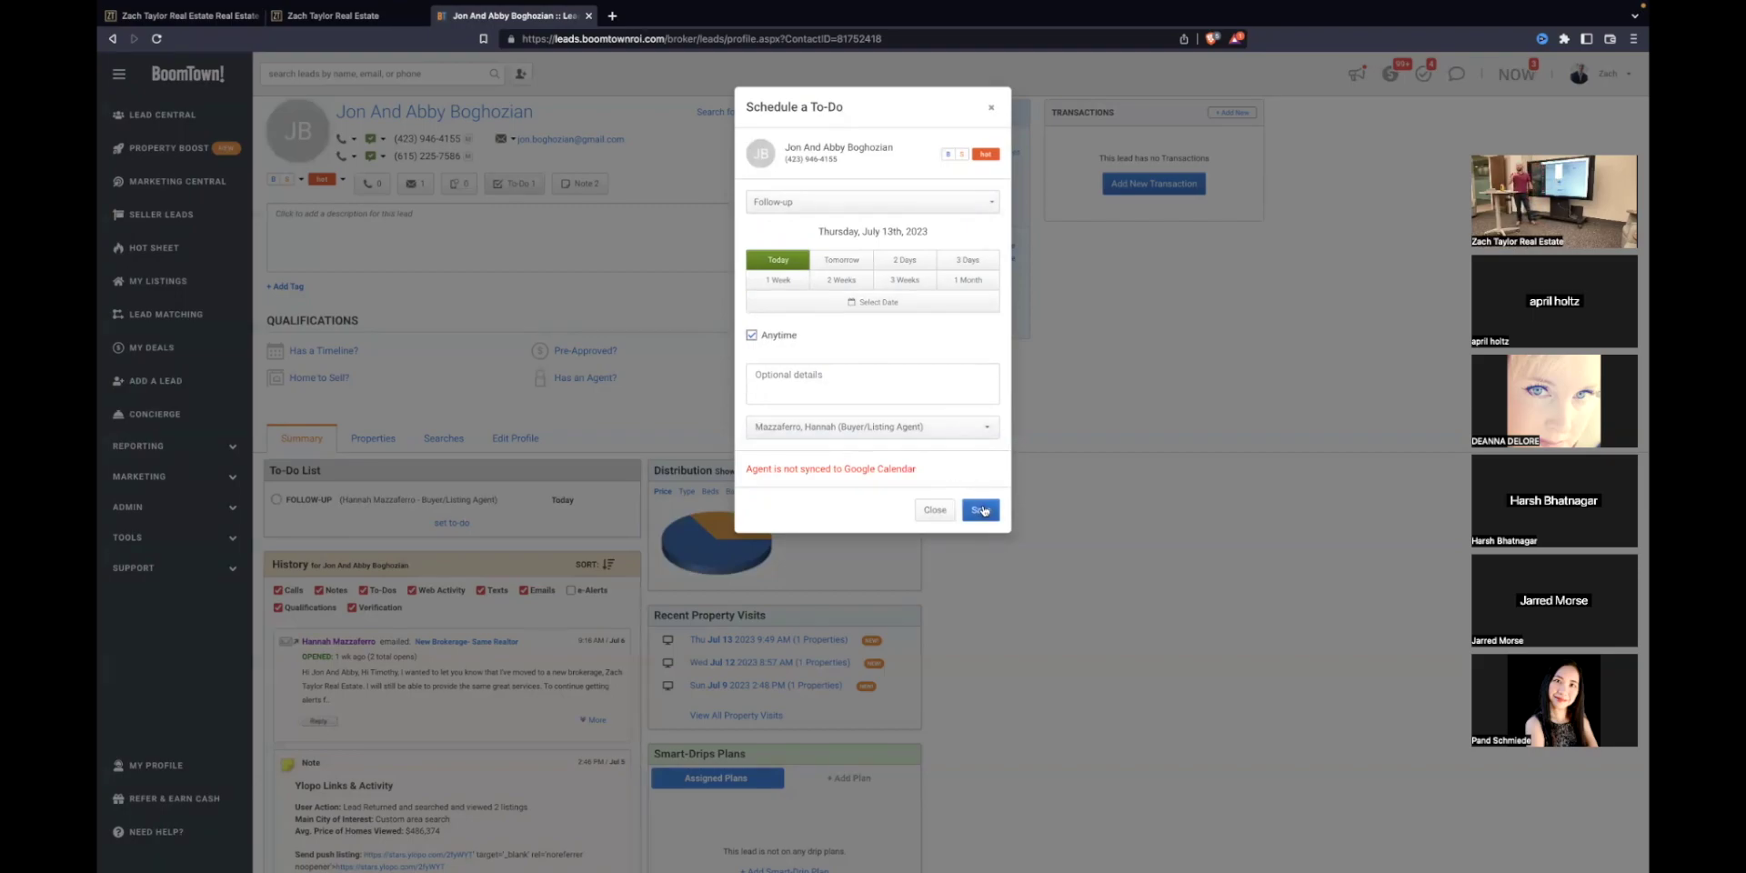
{"action": "left_click", "coordinate": [904, 305]}
{"action": "left_click", "coordinate": [908, 331]}
{"action": "left_click", "coordinate": [909, 331]}
{"action": "left_click", "coordinate": [909, 331]}
{"action": "left_click", "coordinate": [909, 331]}
{"action": "left_click", "coordinate": [909, 331]}
{"action": "left_click", "coordinate": [909, 331]}
{"action": "left_click", "coordinate": [909, 331]}
{"action": "left_click", "coordinate": [908, 331]}
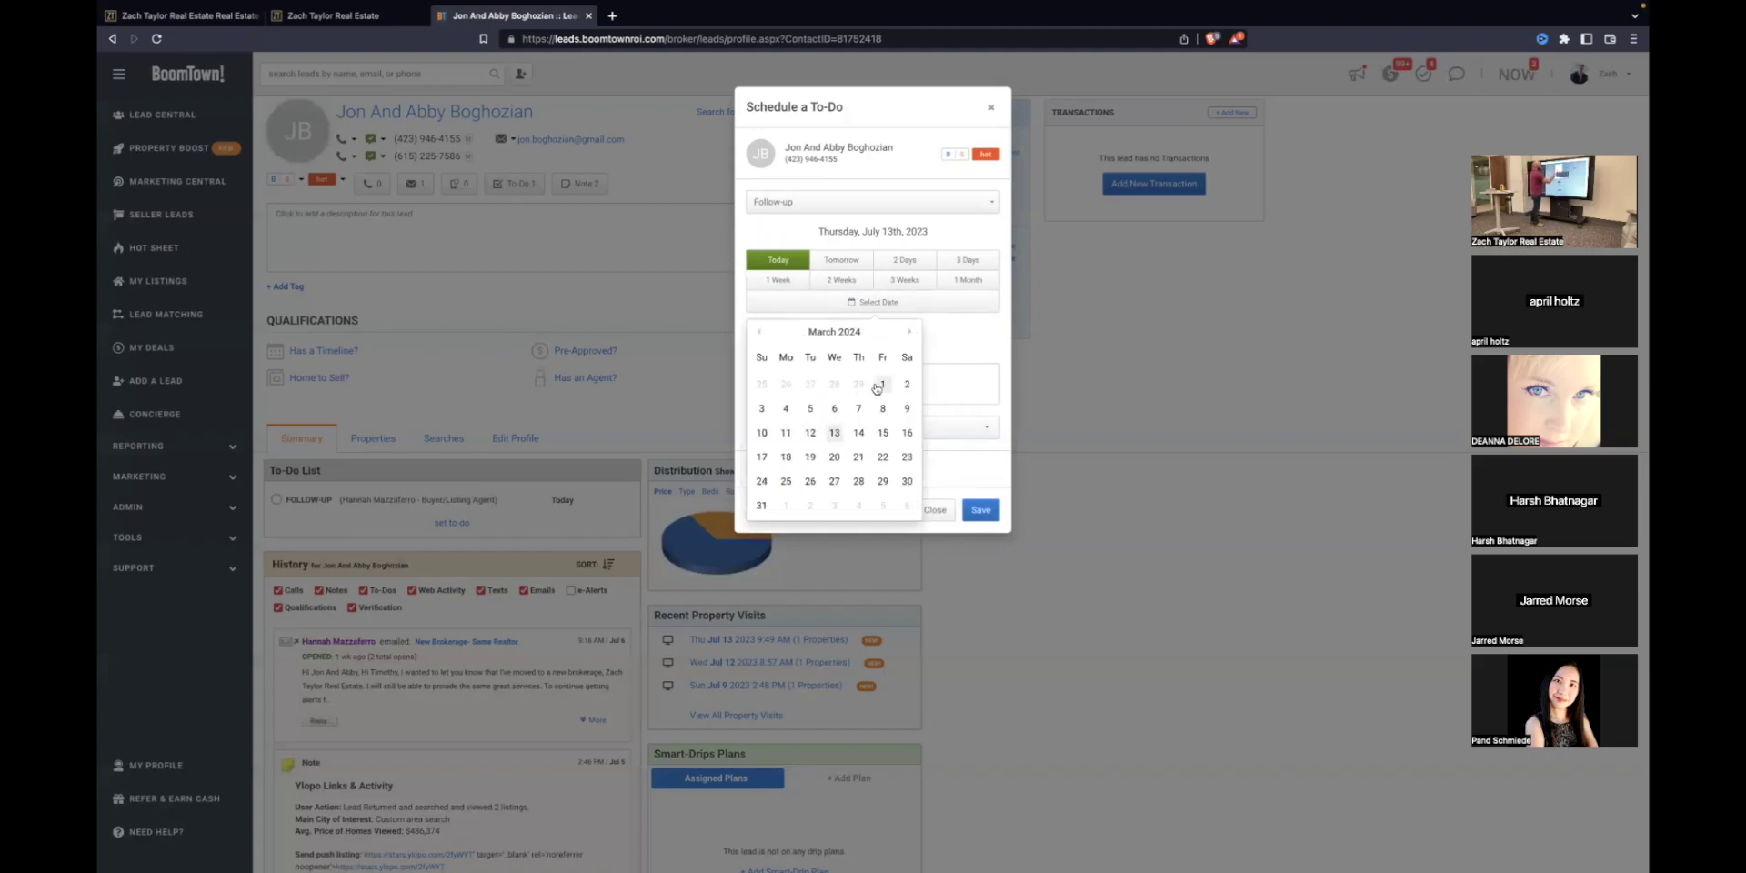
{"action": "left_click", "coordinate": [882, 383]}
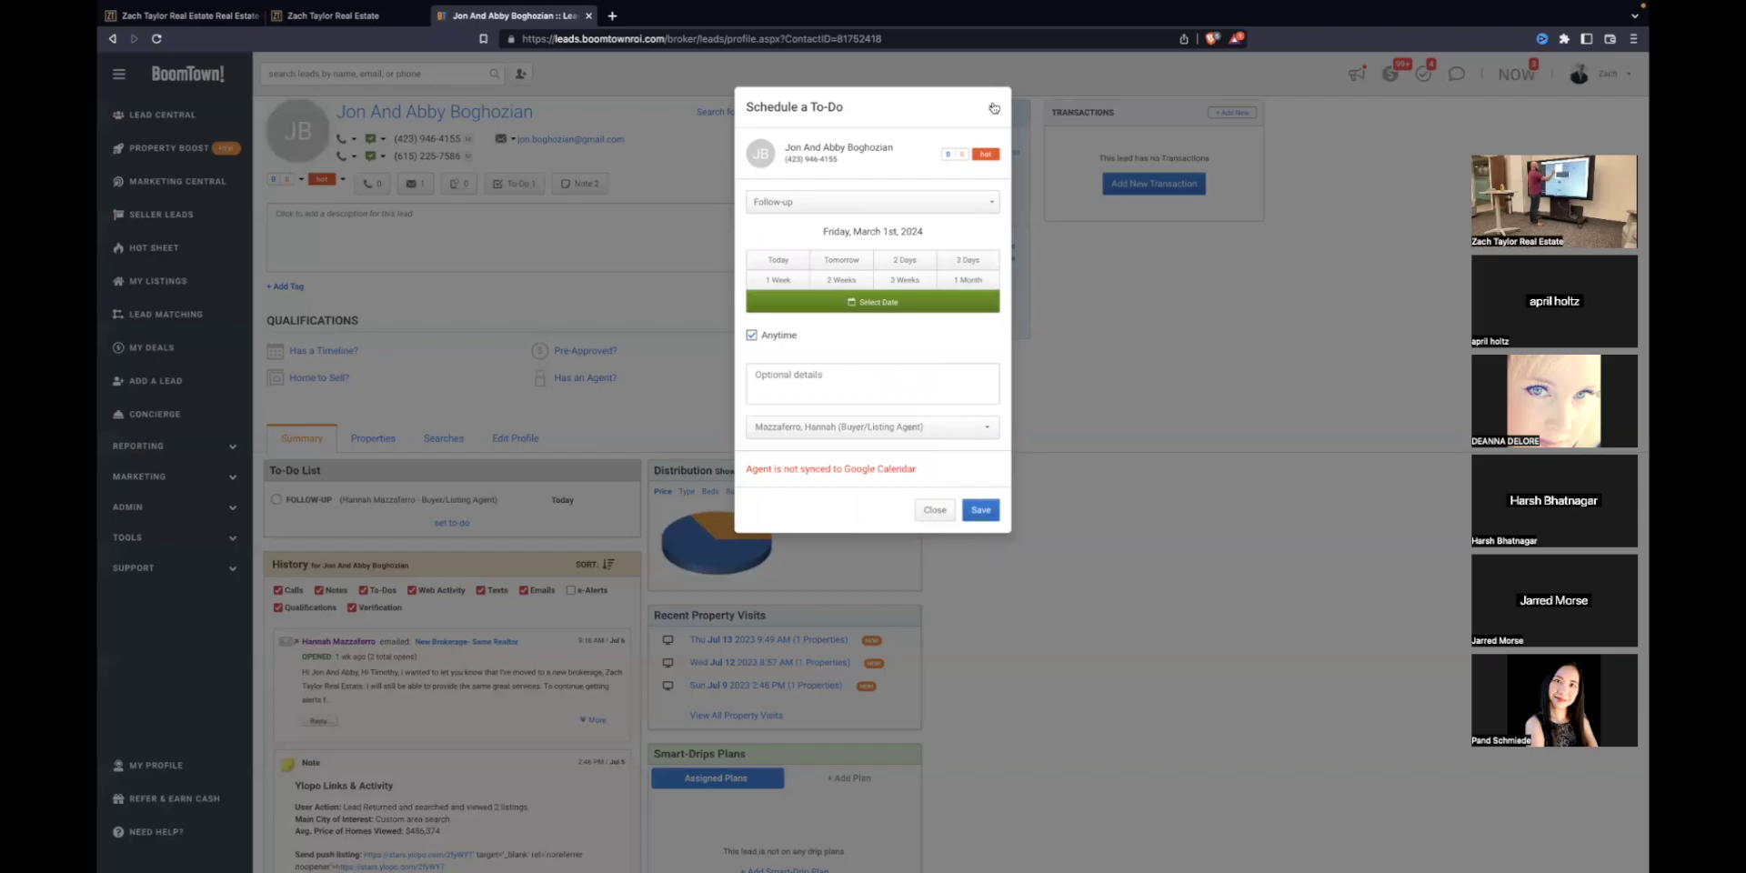
{"action": "left_click", "coordinate": [994, 108]}
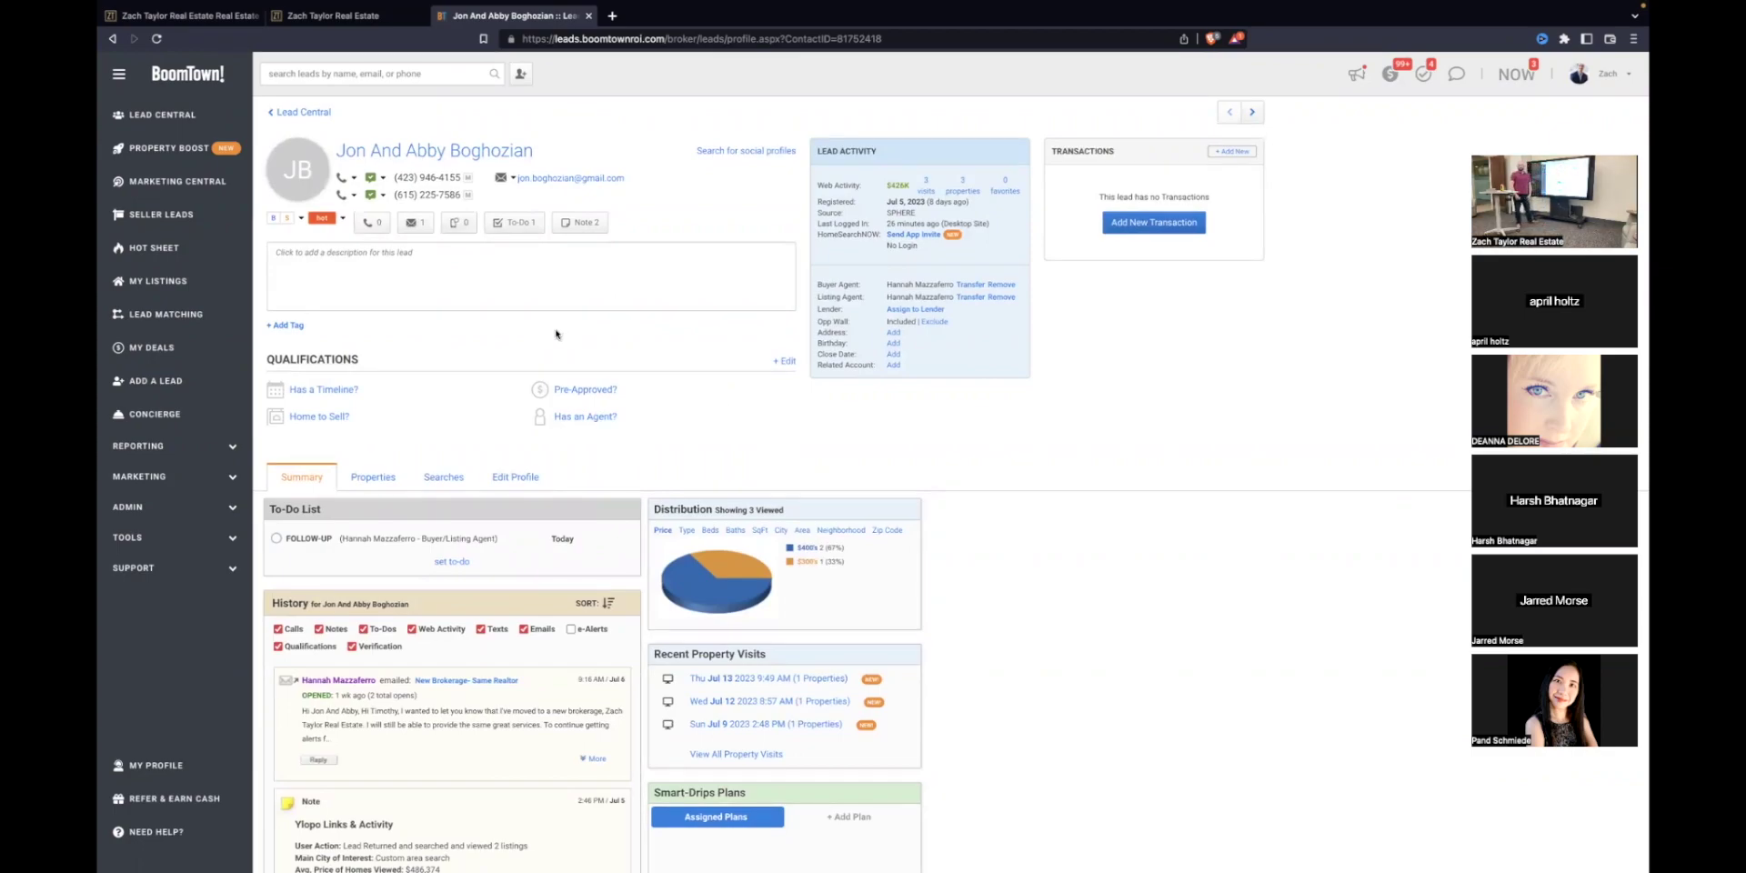
{"action": "left_click", "coordinate": [383, 181]}
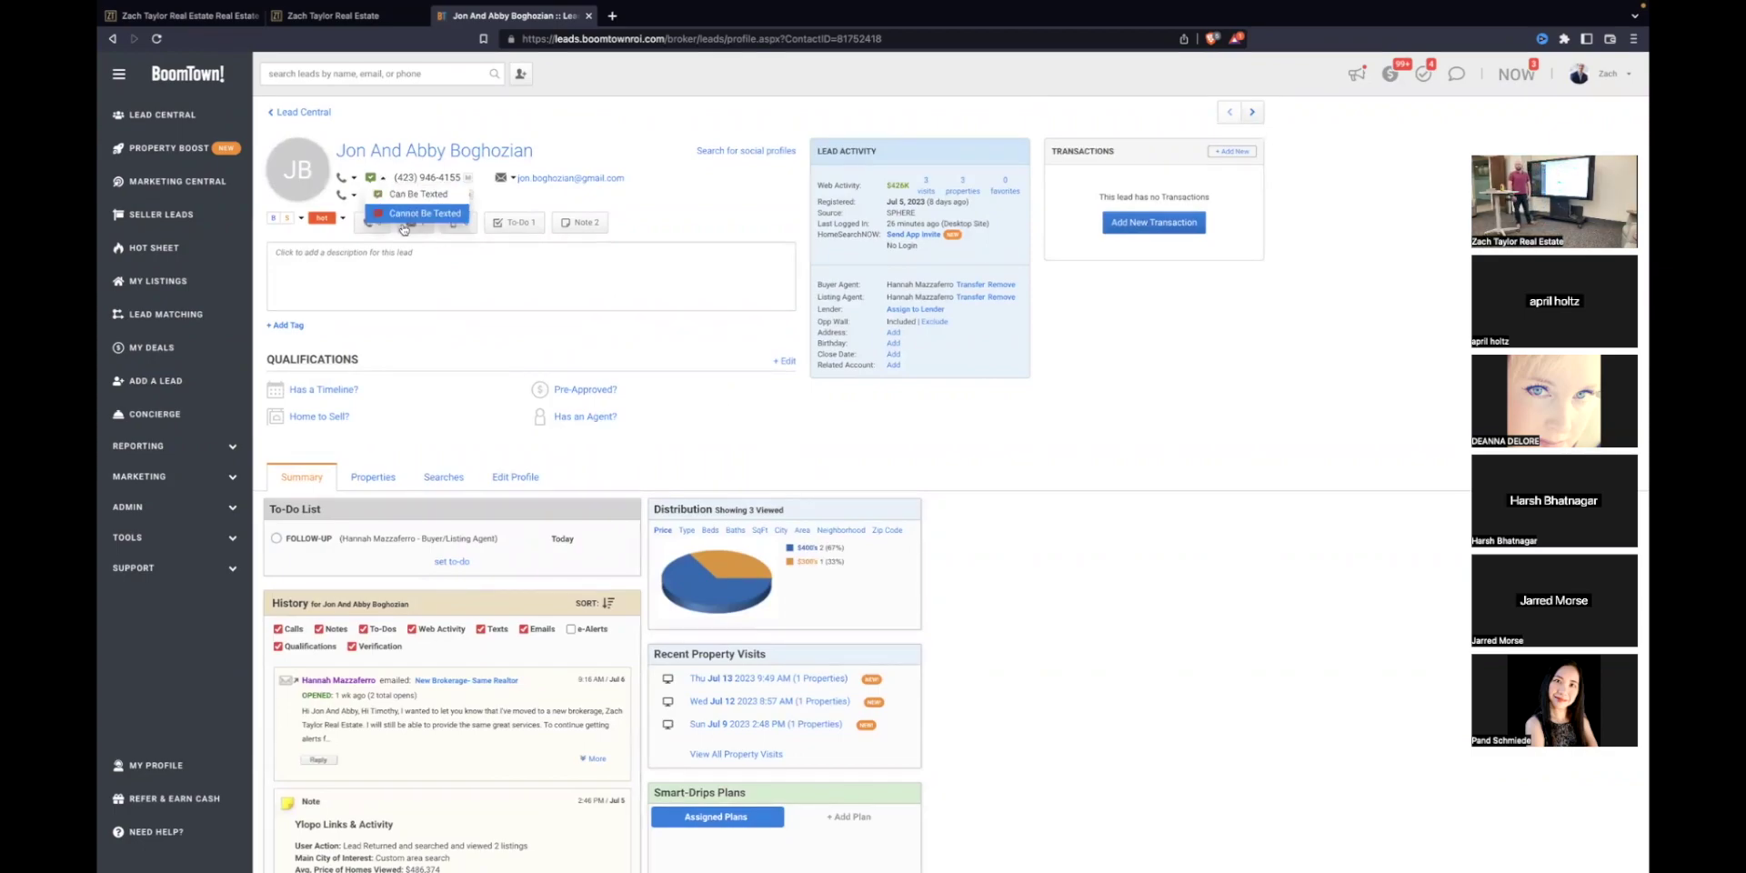
{"action": "left_click", "coordinate": [482, 292]}
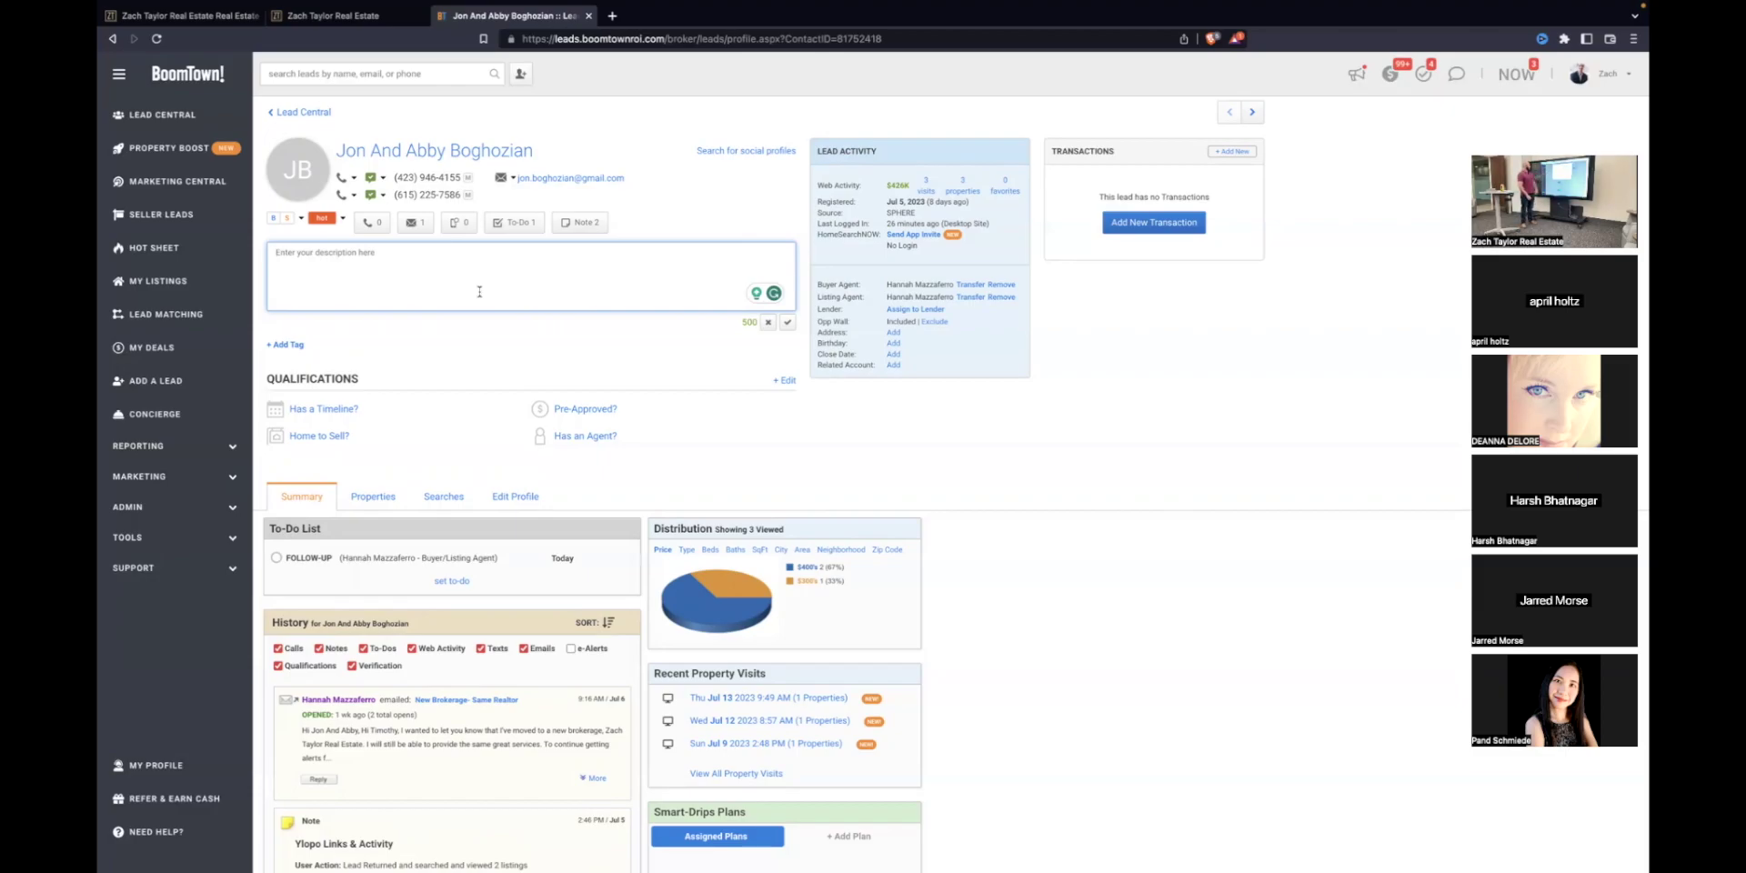
{"action": "left_click", "coordinate": [467, 226]}
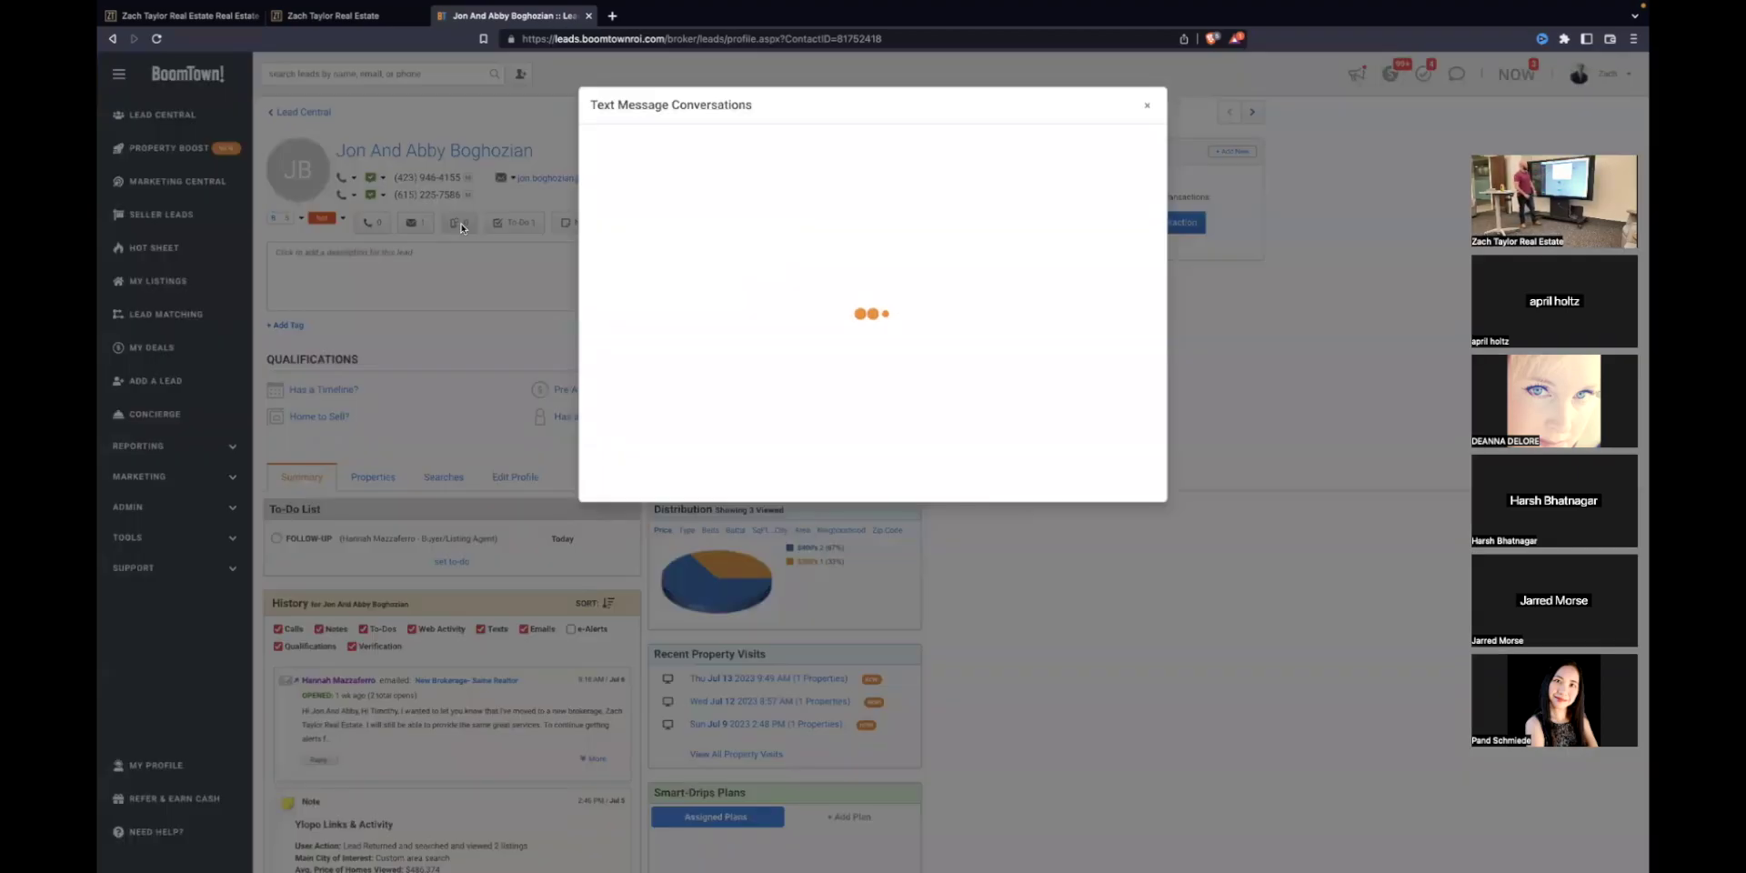
{"action": "left_click", "coordinate": [847, 457]}
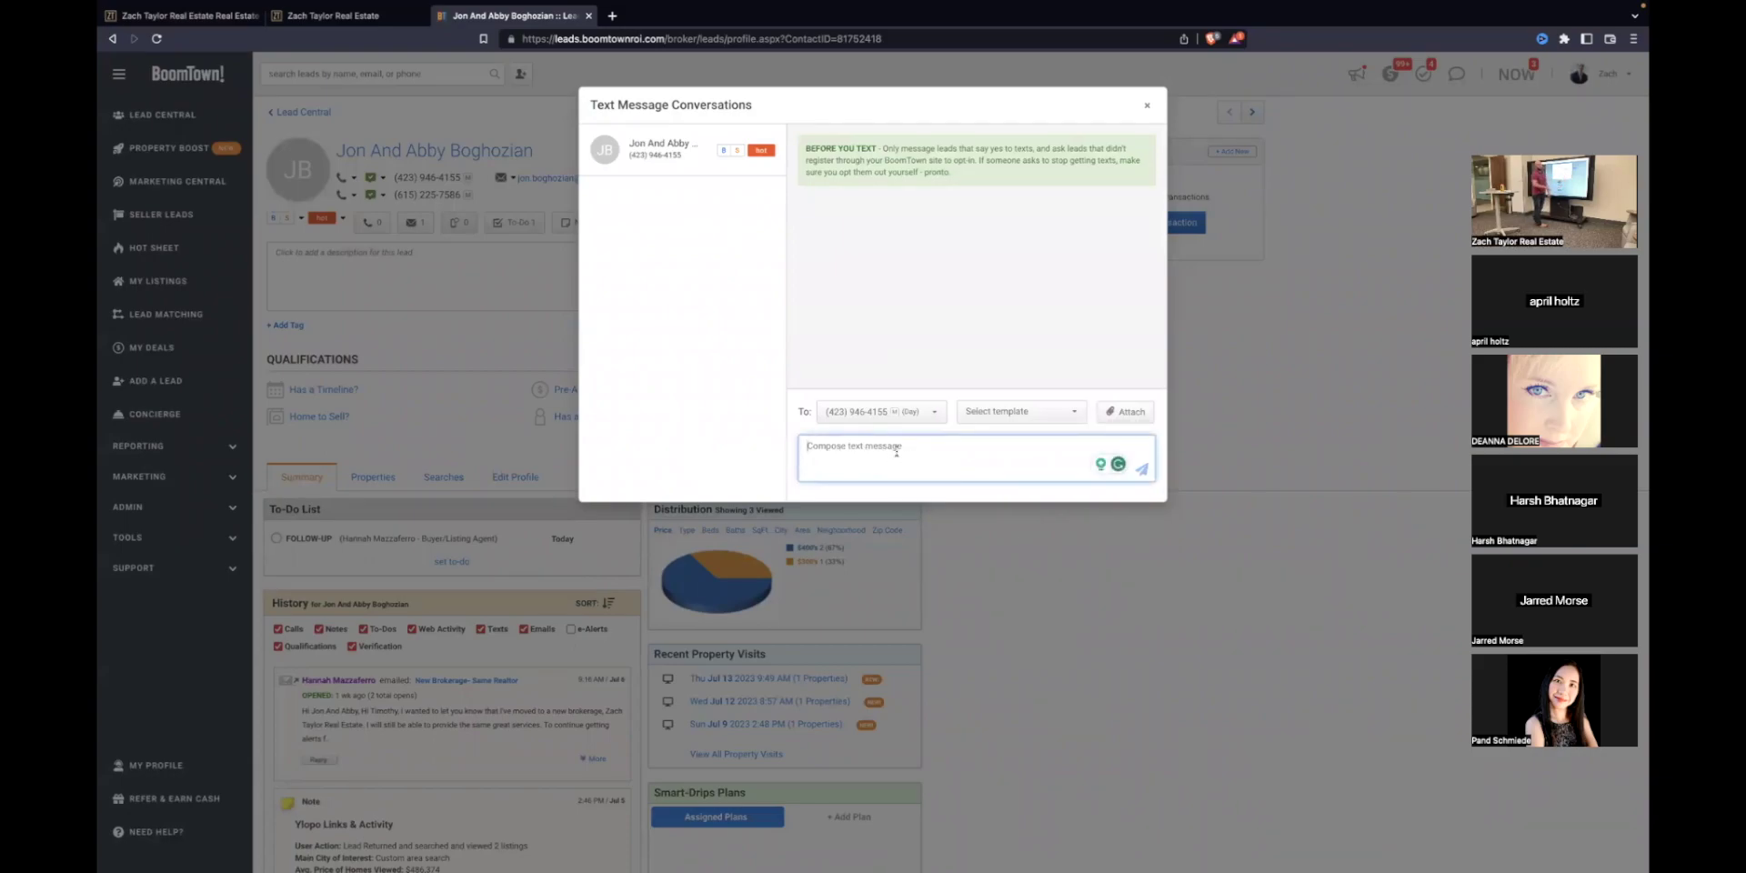
{"action": "left_click", "coordinate": [1038, 412]}
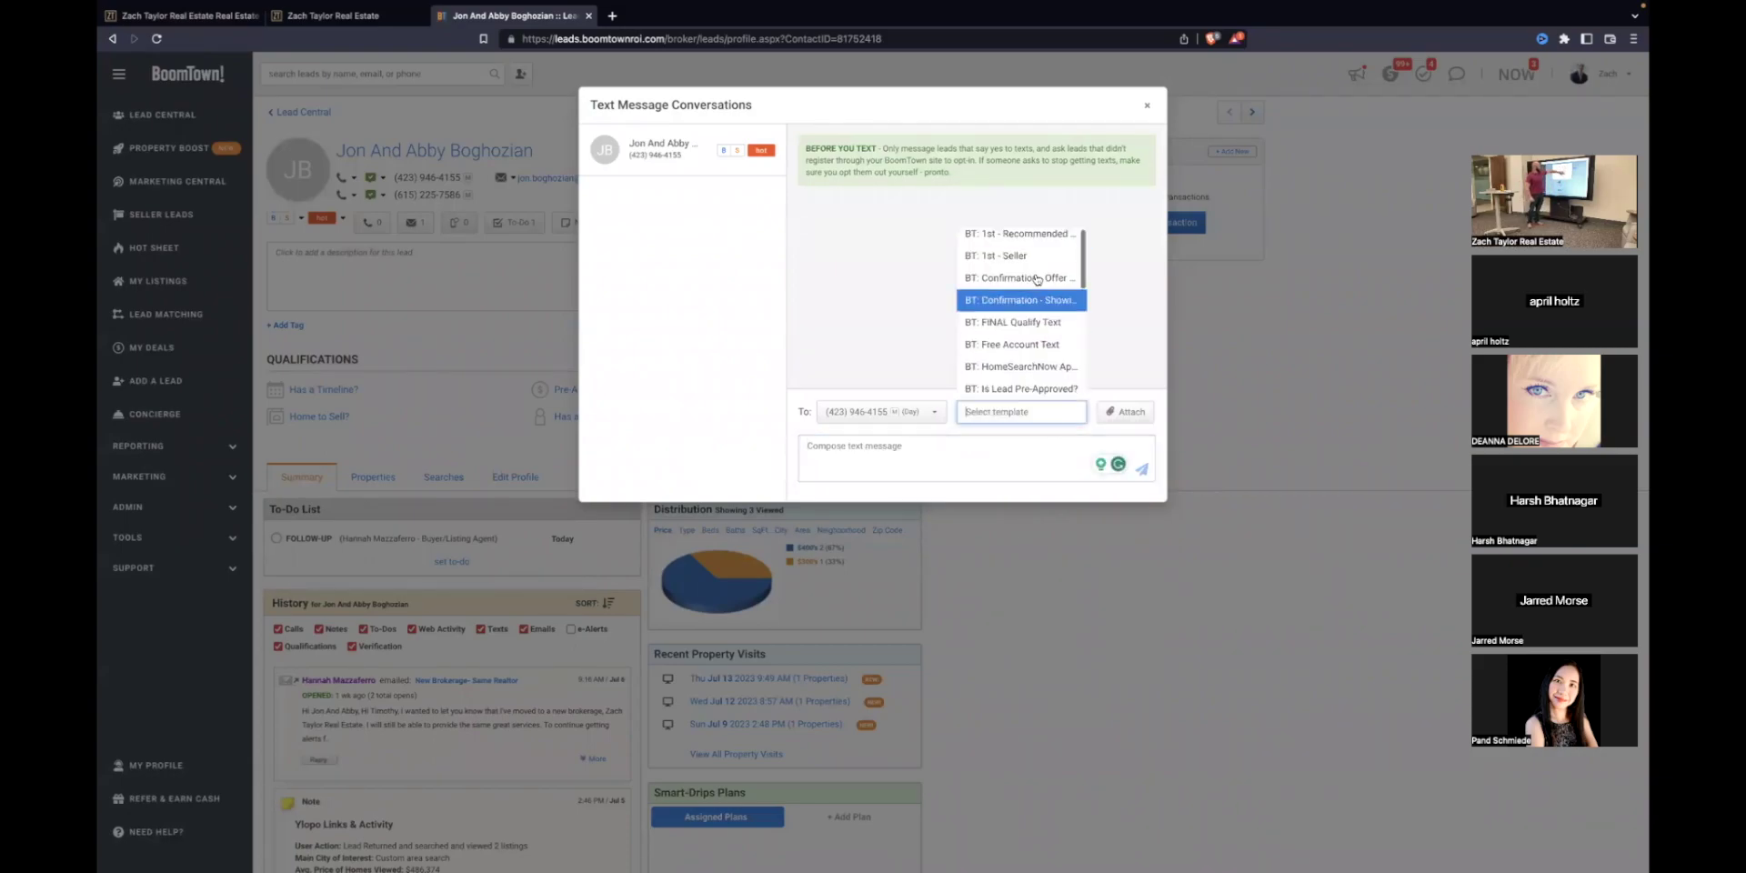
{"action": "scroll", "coordinate": [1042, 343], "scroll_direction": "down", "scroll_amount": 10}
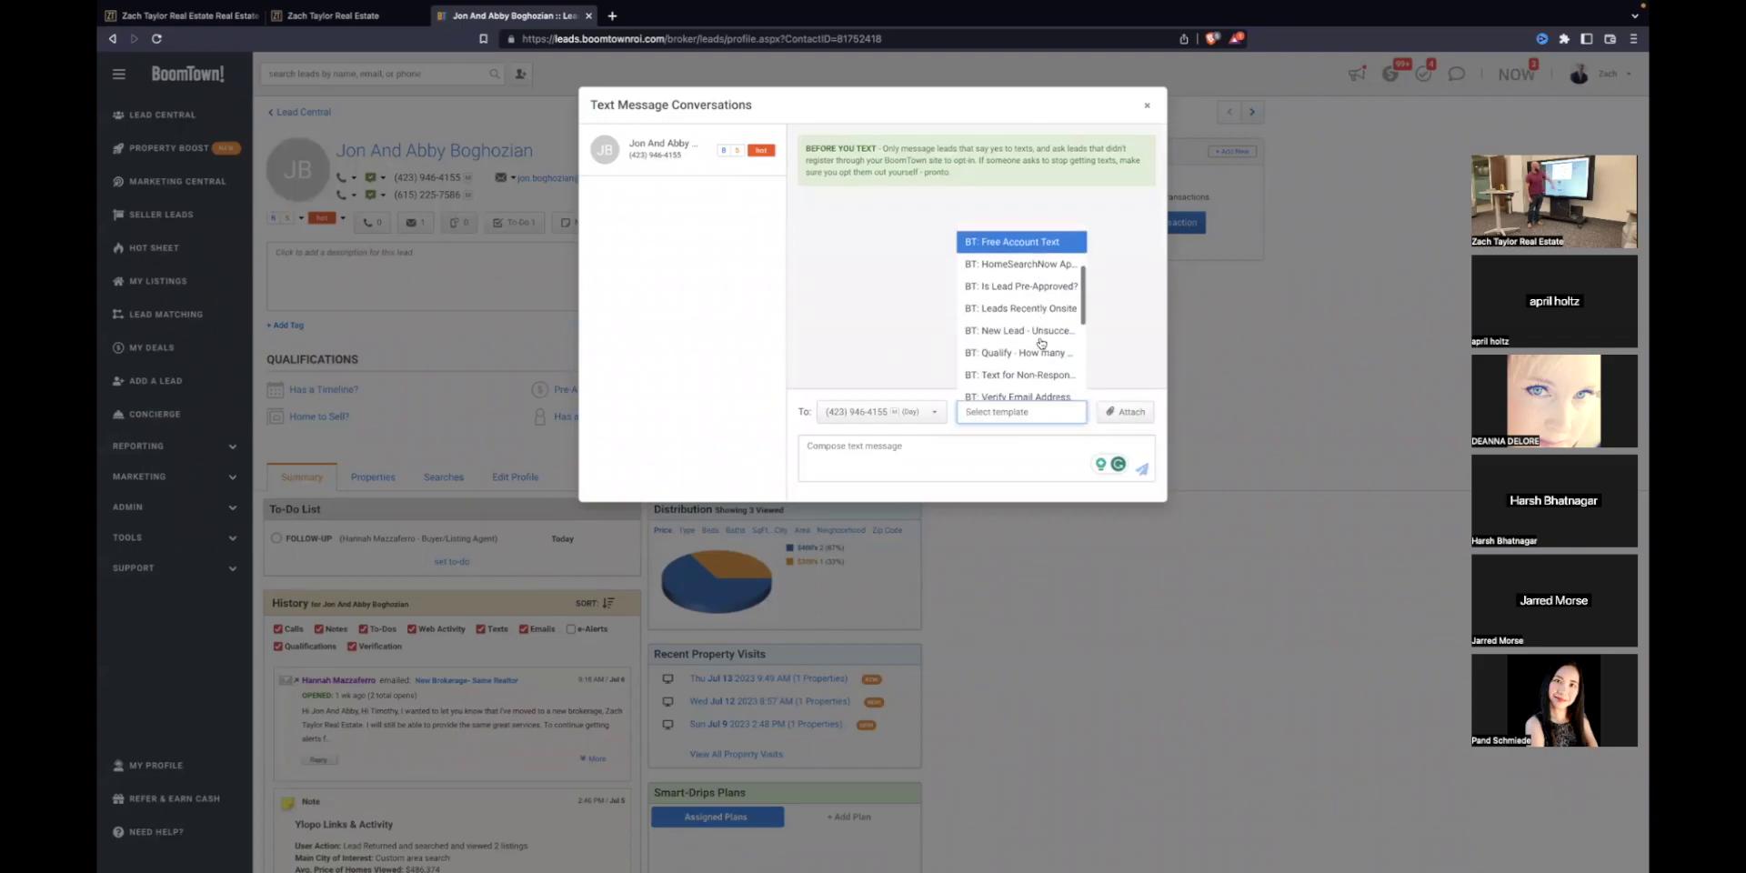
{"action": "scroll", "coordinate": [1041, 343], "scroll_direction": "up", "scroll_amount": 10}
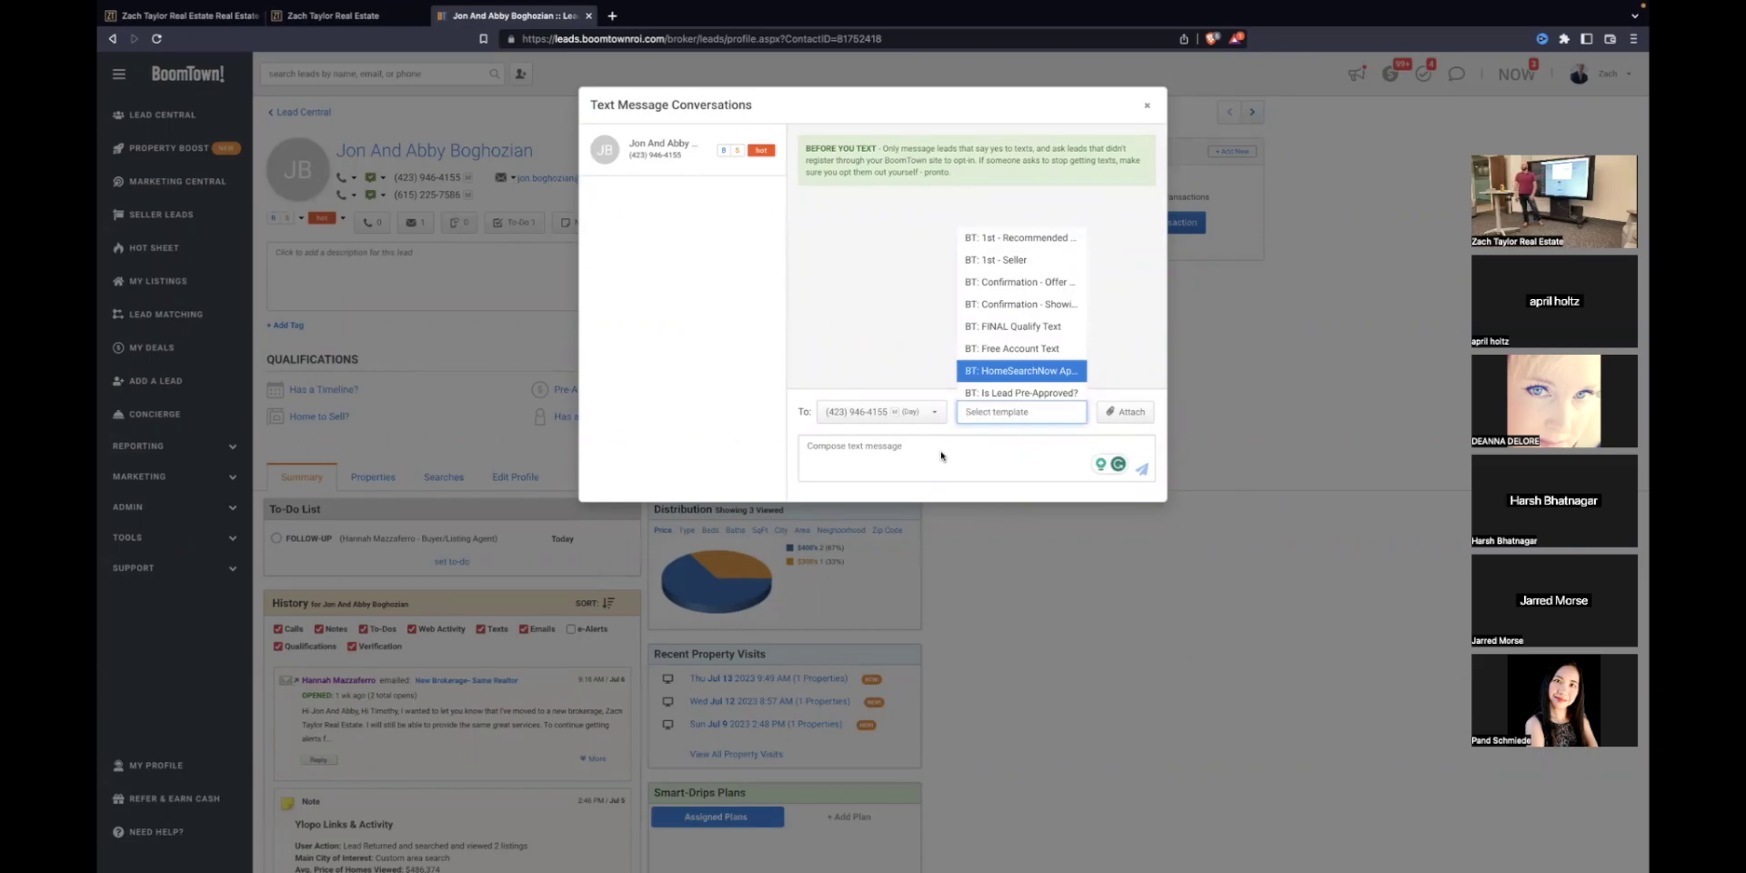
{"action": "key", "text": "Up"}
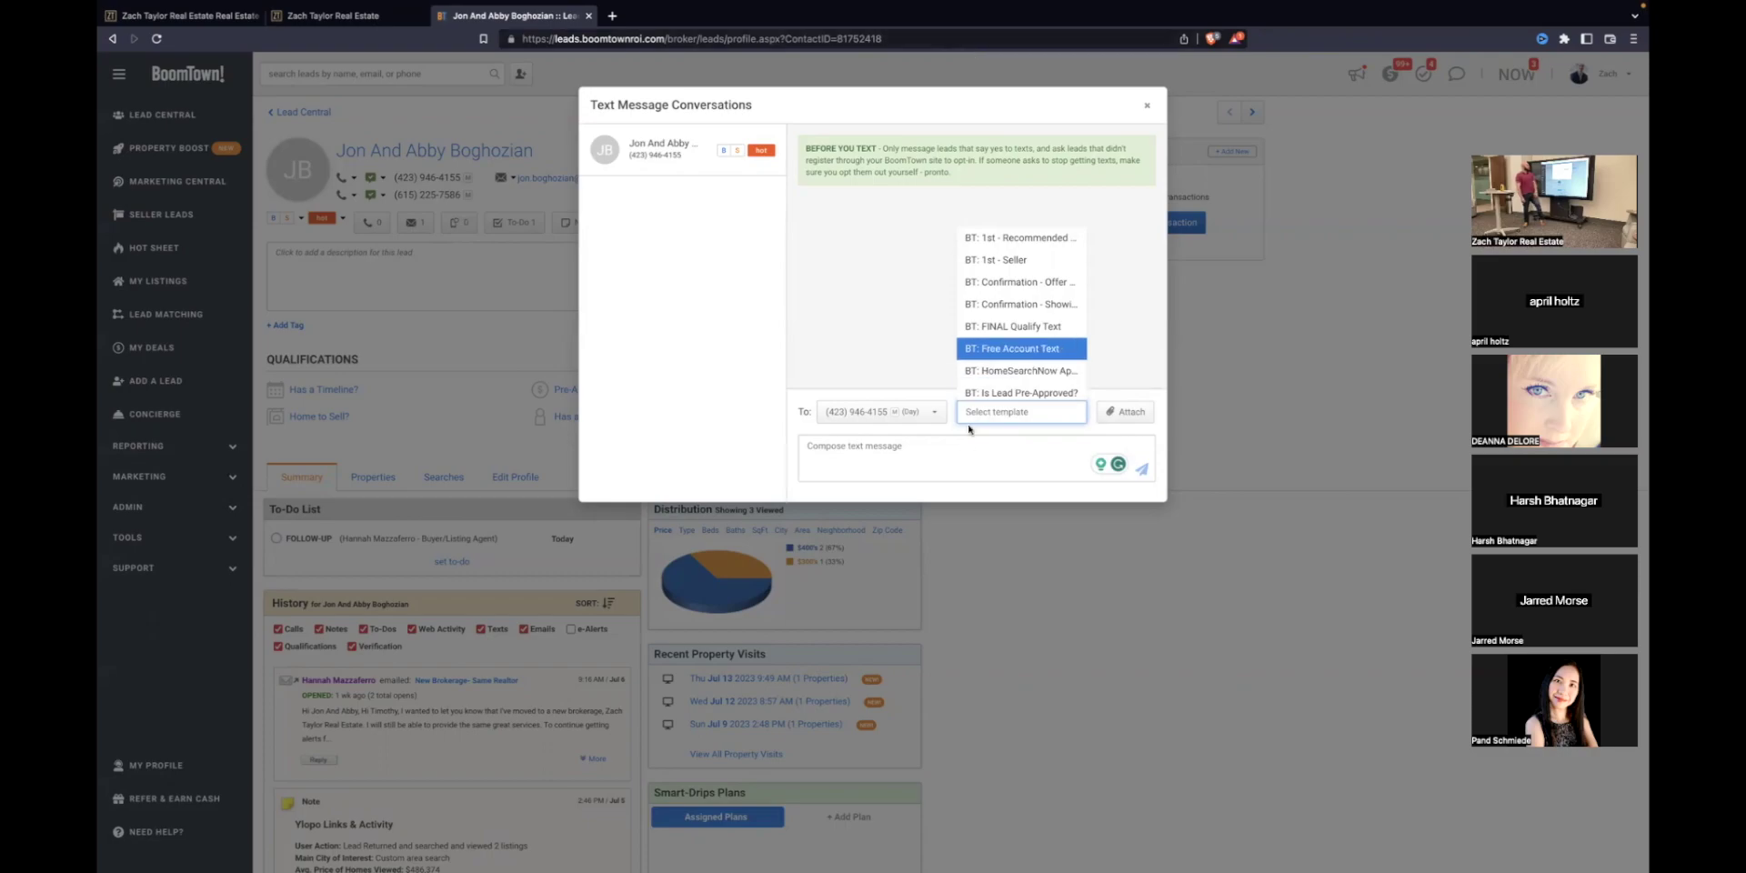
{"action": "left_click", "coordinate": [966, 448]}
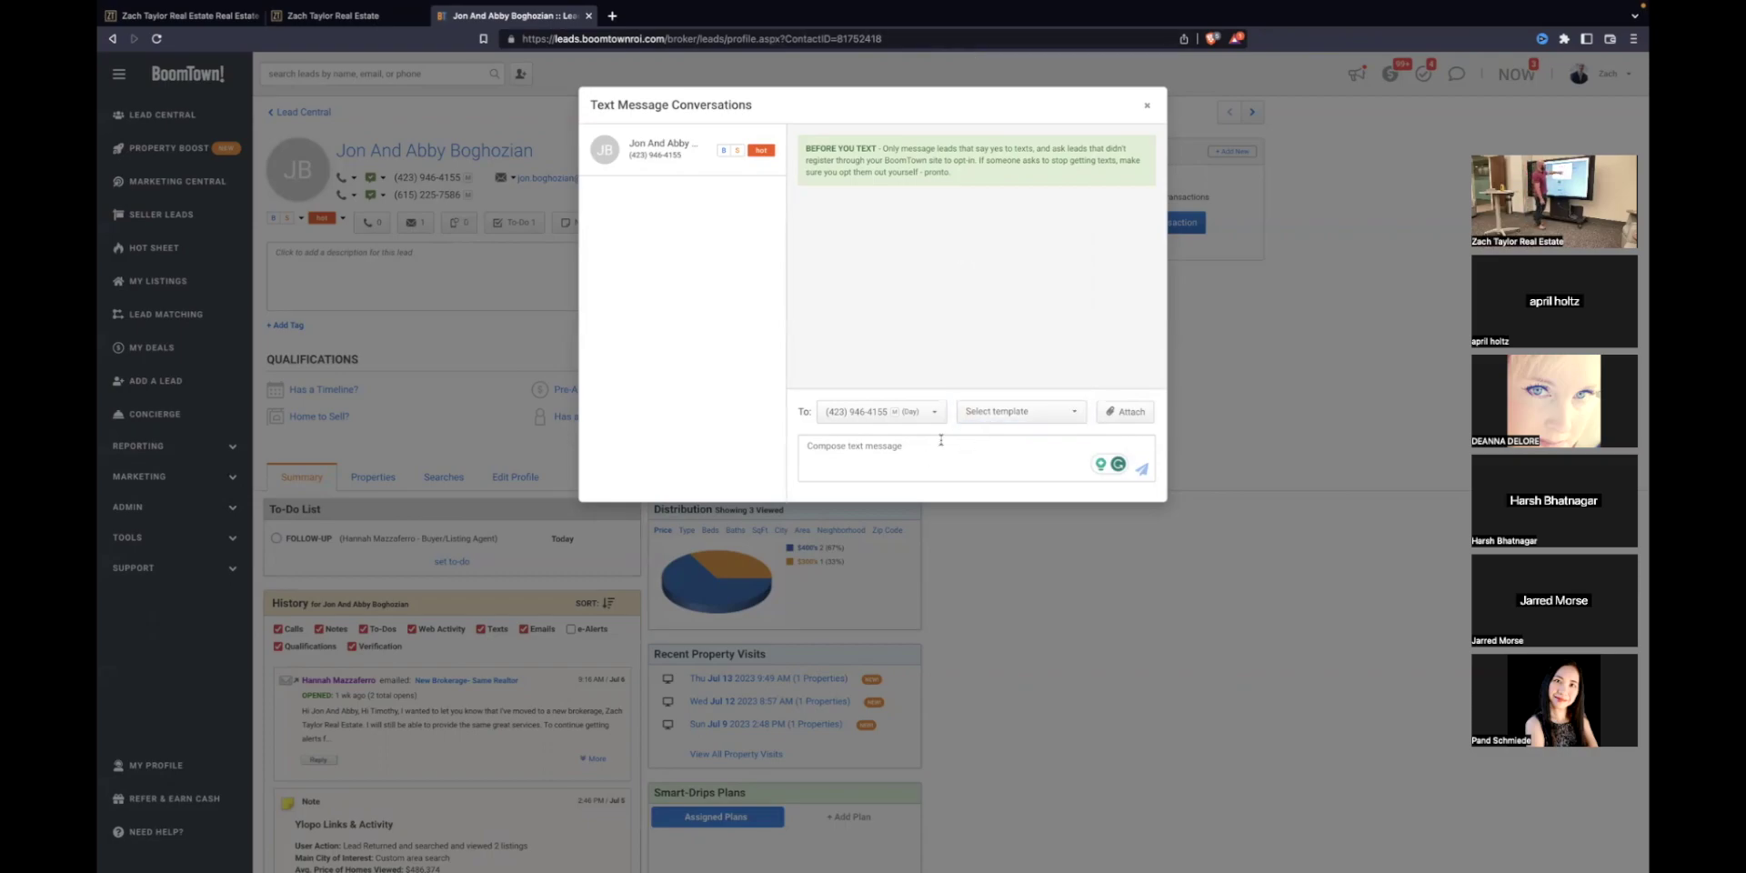
{"action": "left_click", "coordinate": [1002, 412]}
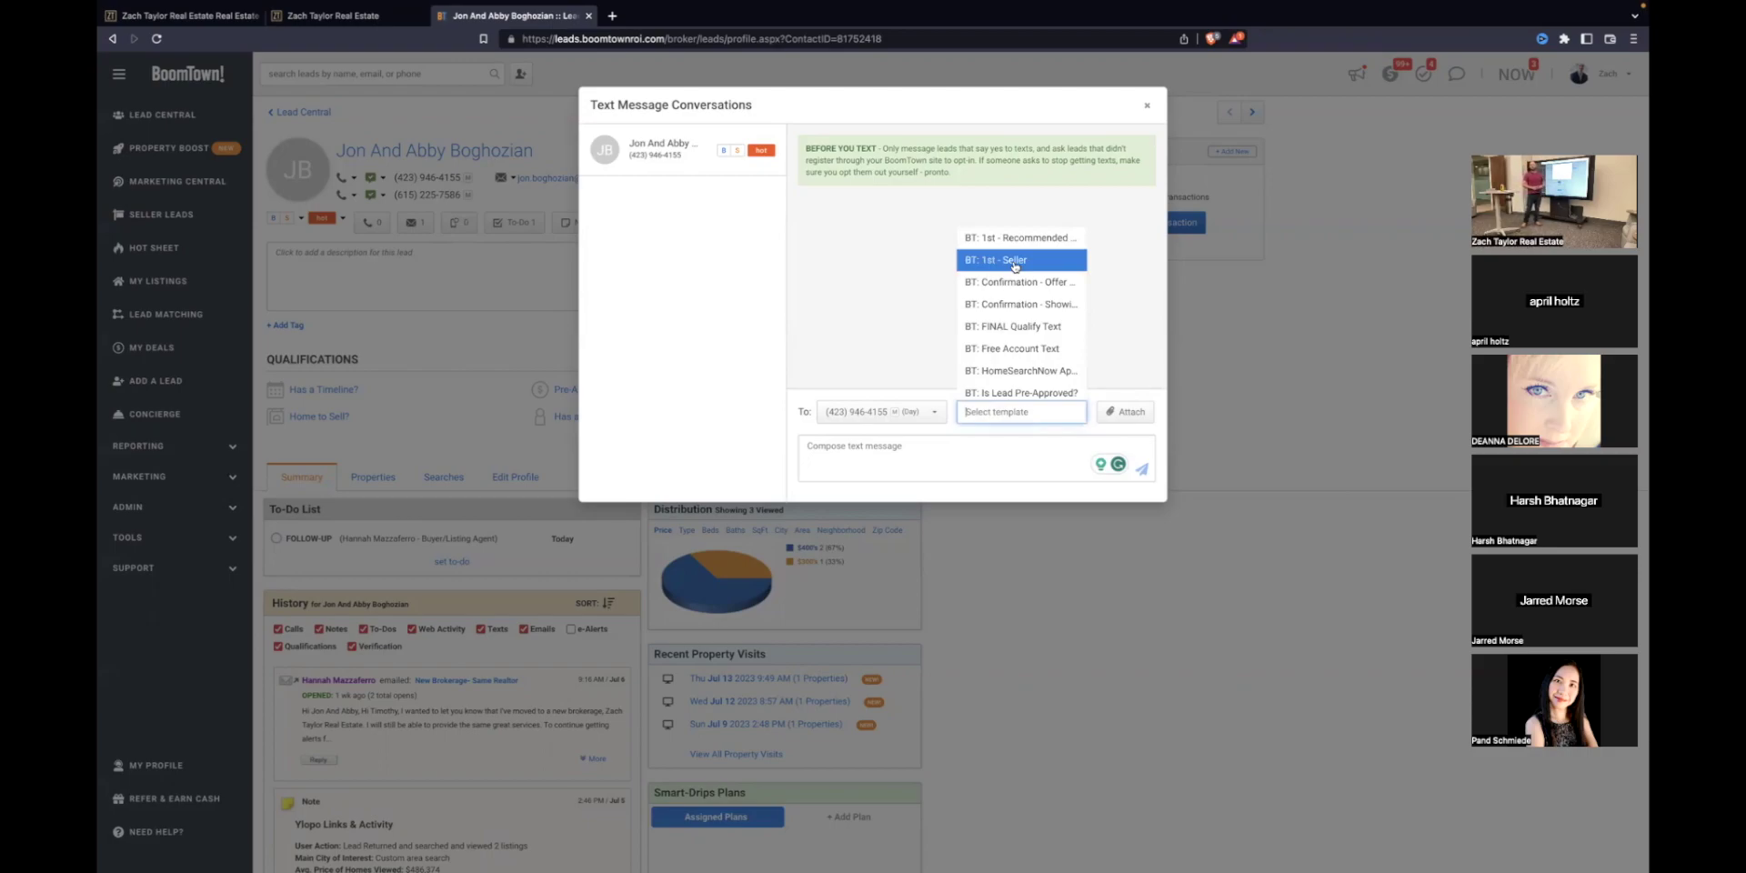
{"action": "left_click", "coordinate": [1015, 265]}
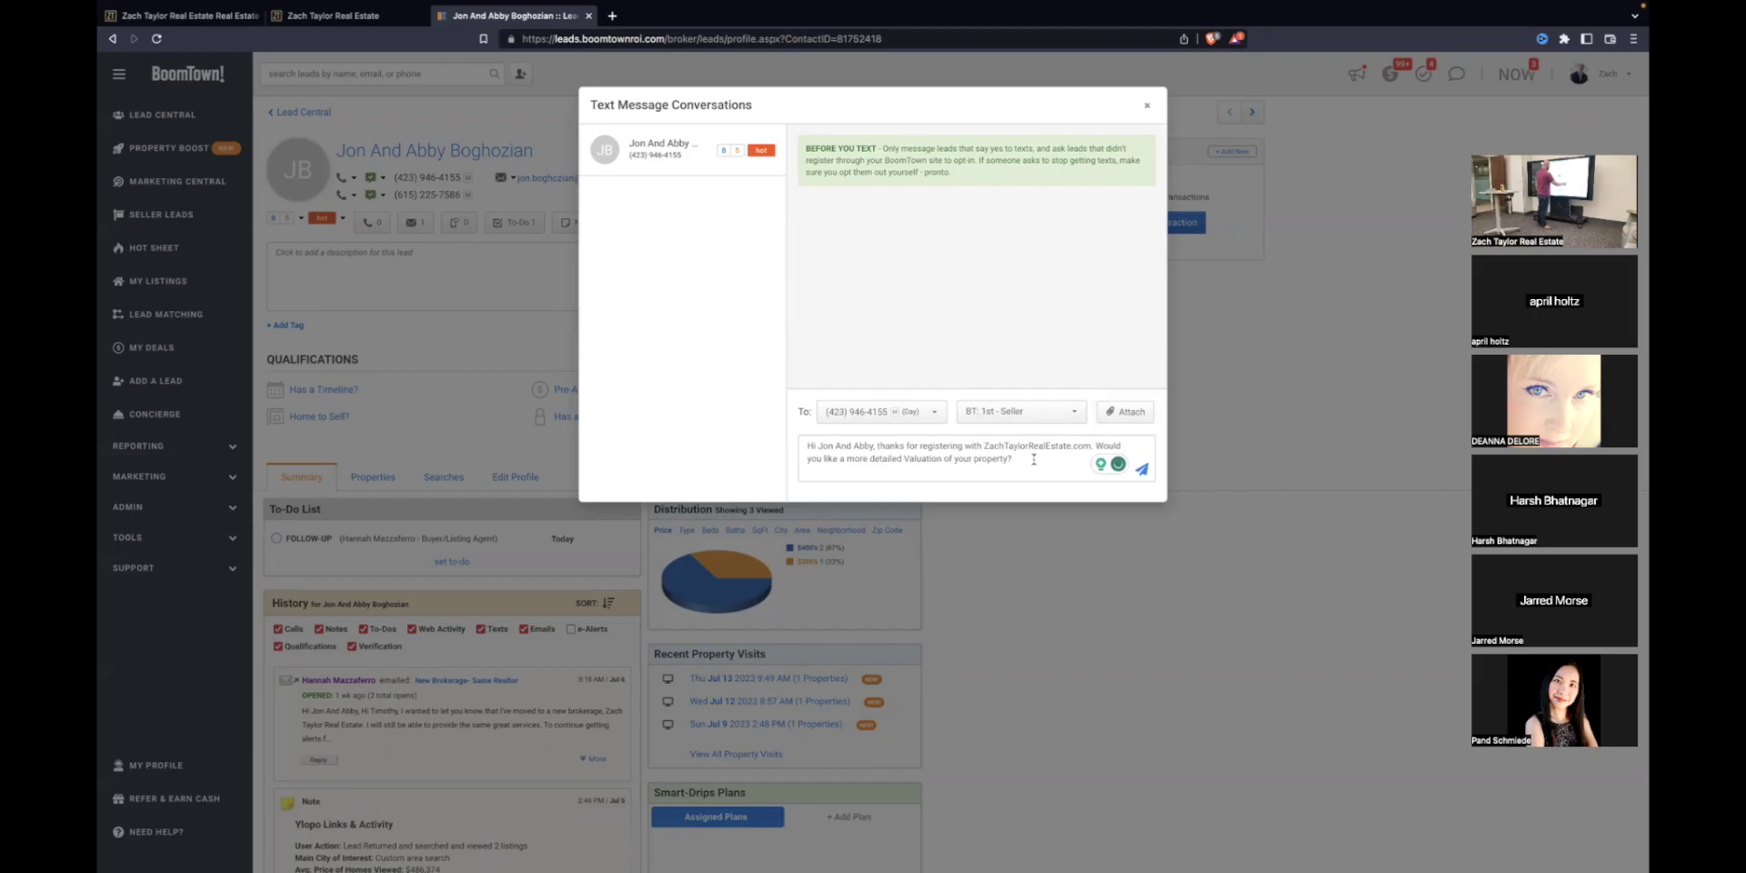
{"action": "triple_click", "coordinate": [1032, 461]}
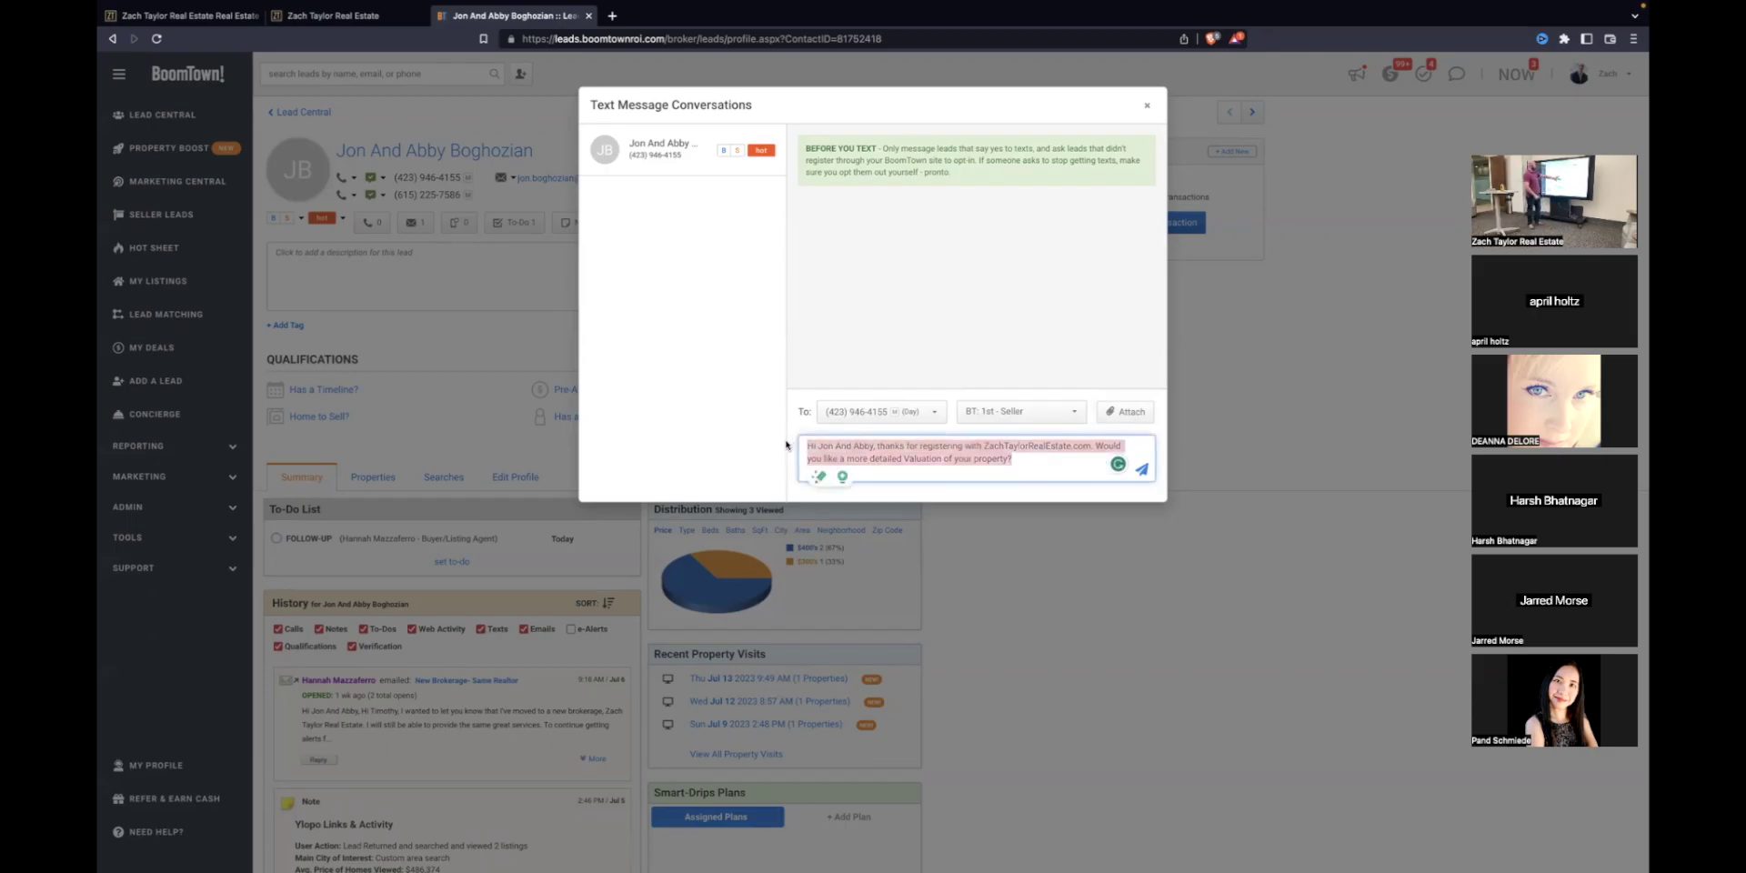
{"action": "left_click", "coordinate": [1150, 106]}
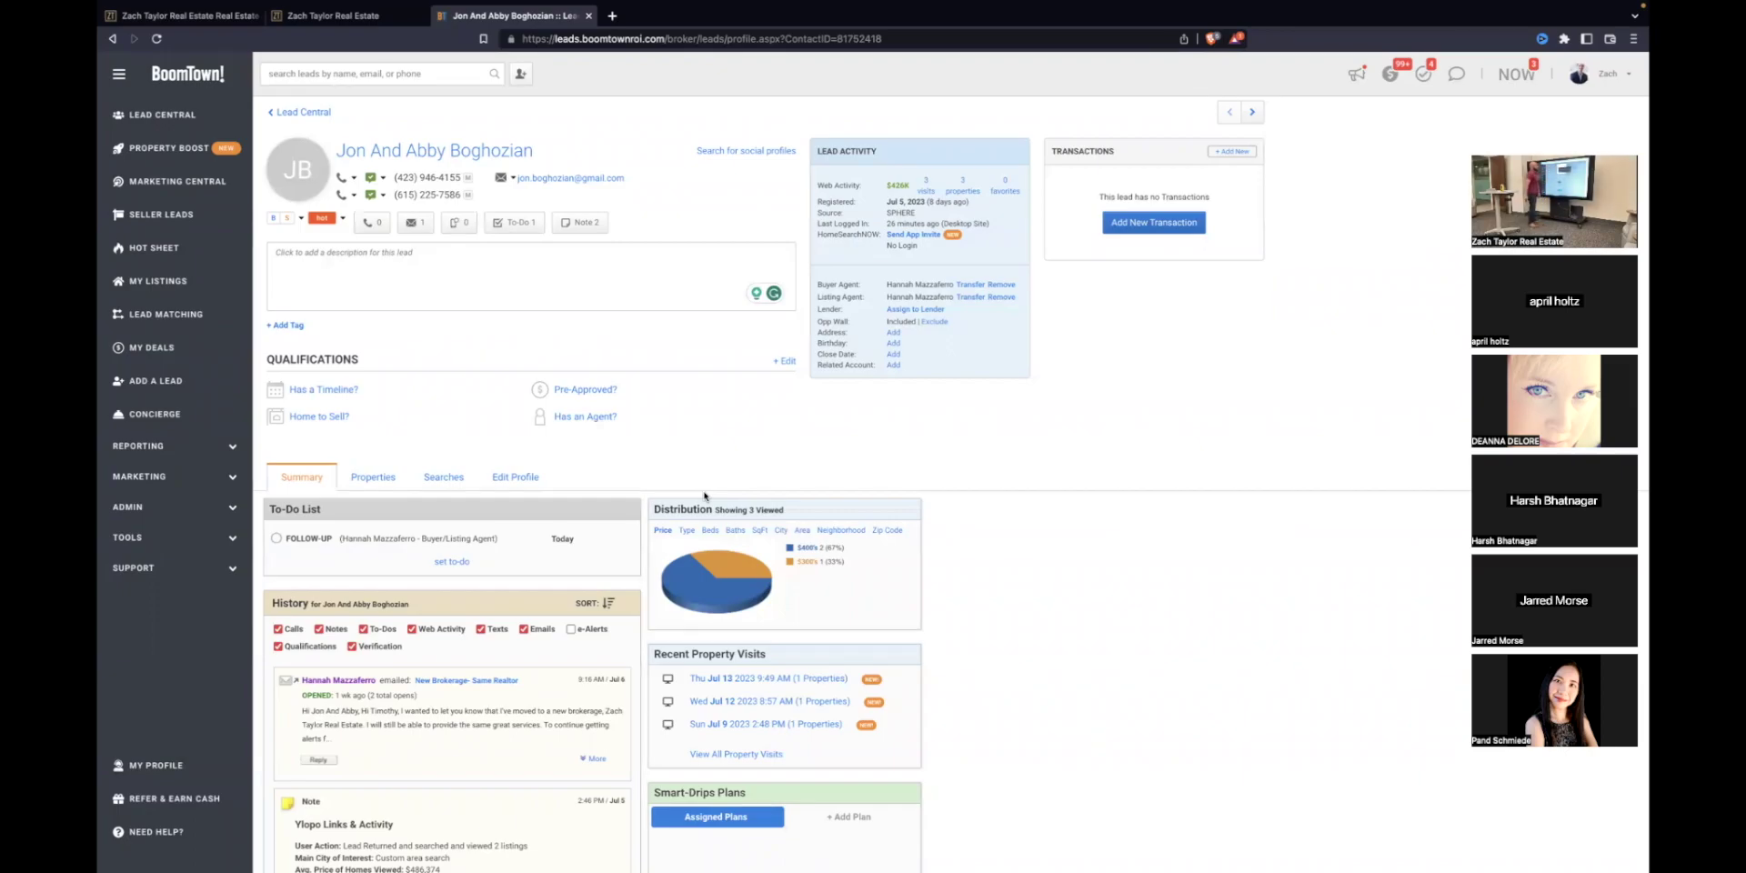
Step: Open Add a Note and close it without saving, then scroll through the lead's profile
{"action": "left_click", "coordinate": [579, 223]}
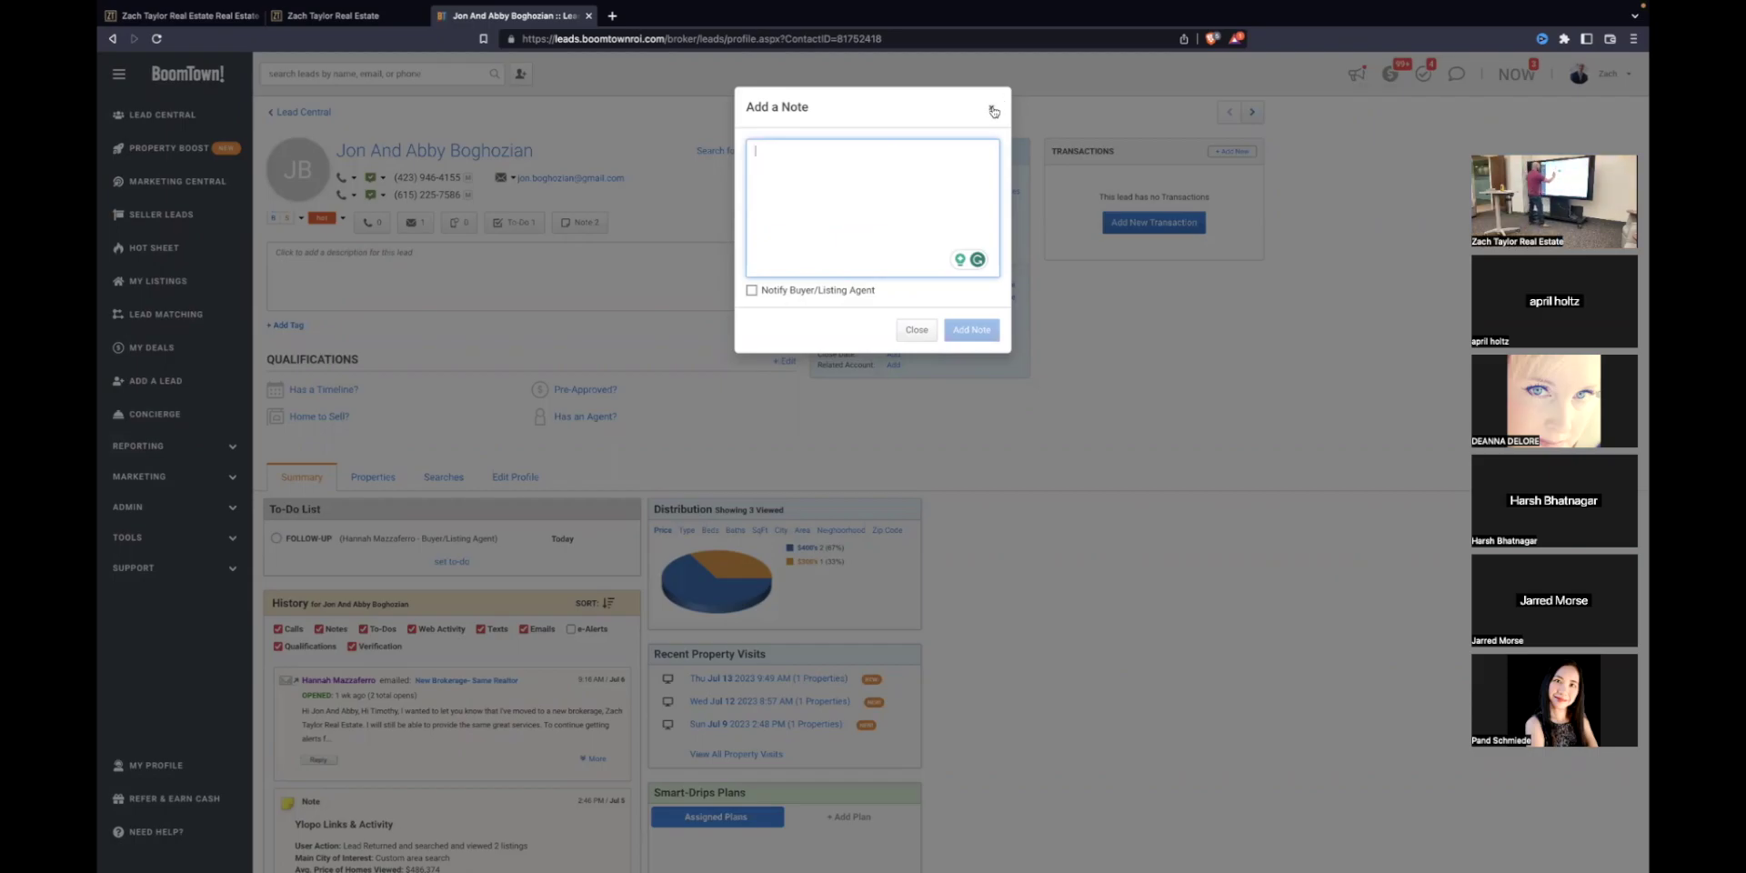
{"action": "left_click", "coordinate": [992, 110]}
{"action": "scroll", "coordinate": [477, 442], "scroll_direction": "down", "scroll_amount": 4}
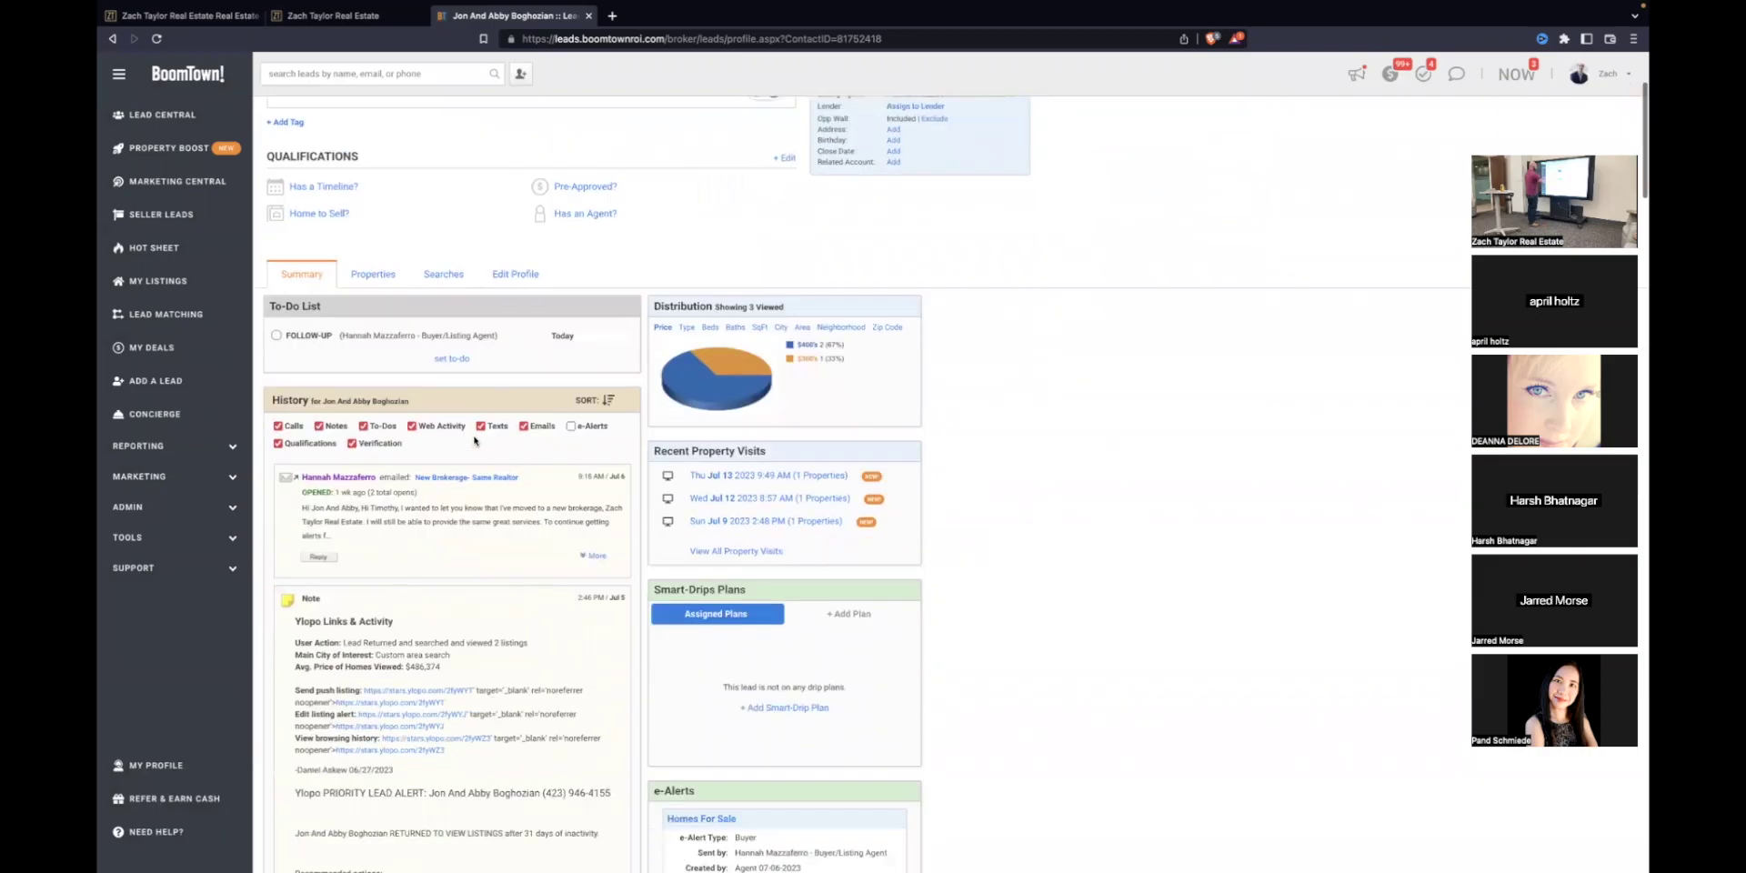
{"action": "scroll", "coordinate": [433, 439], "scroll_direction": "down", "scroll_amount": 1}
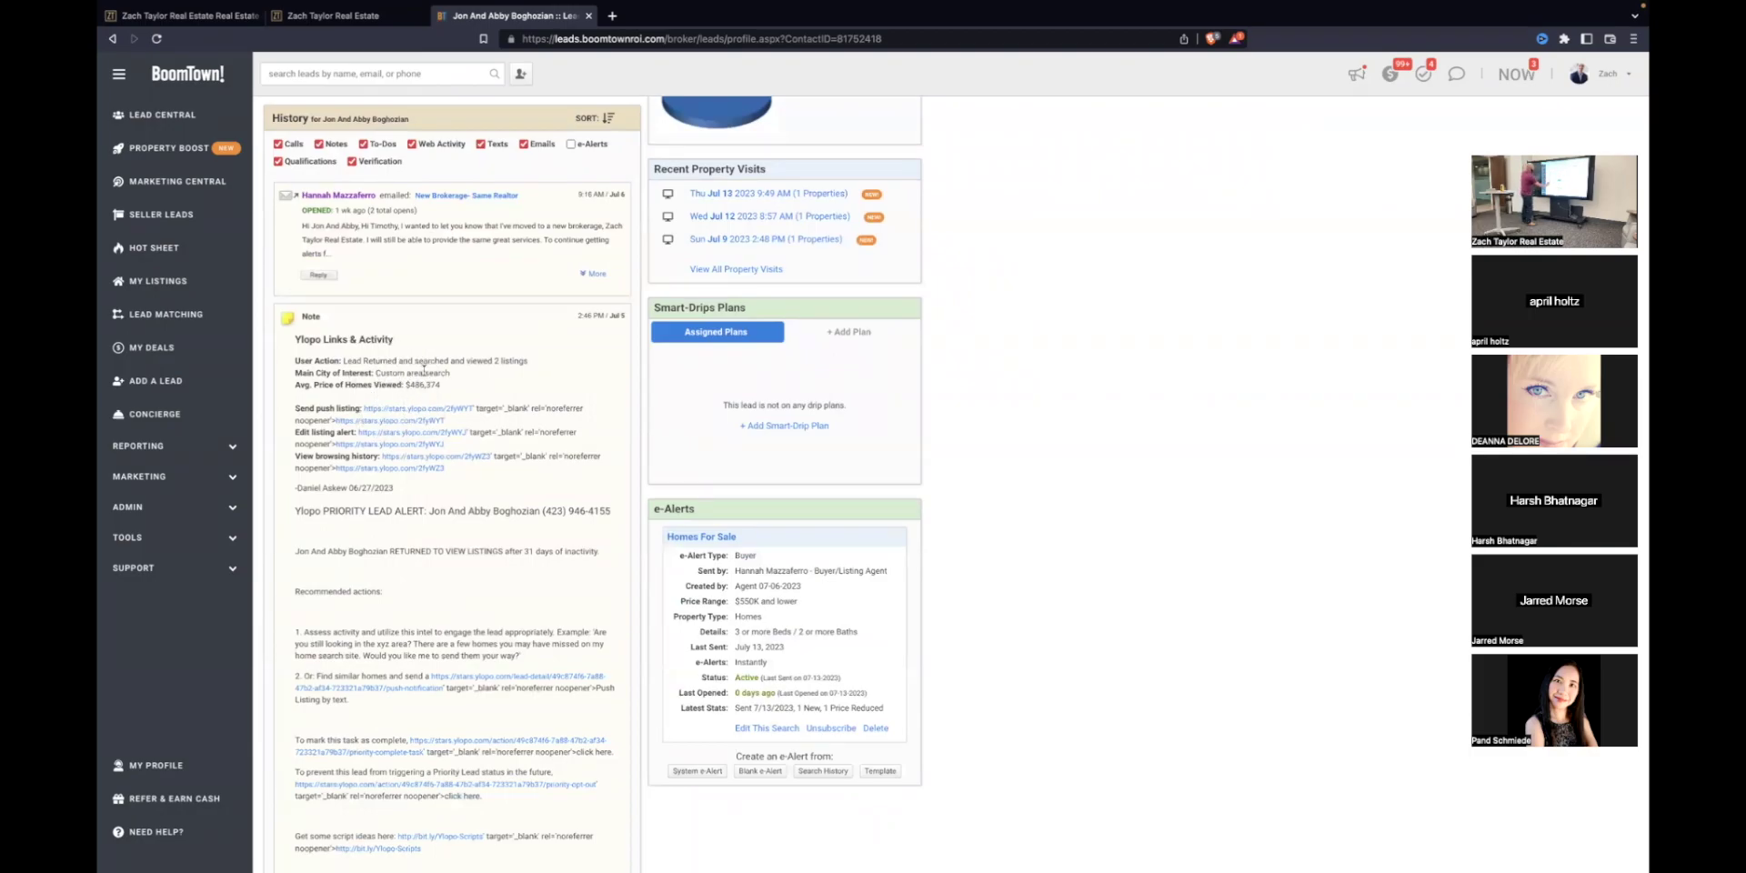
{"action": "scroll", "coordinate": [423, 370], "scroll_direction": "up", "scroll_amount": 5}
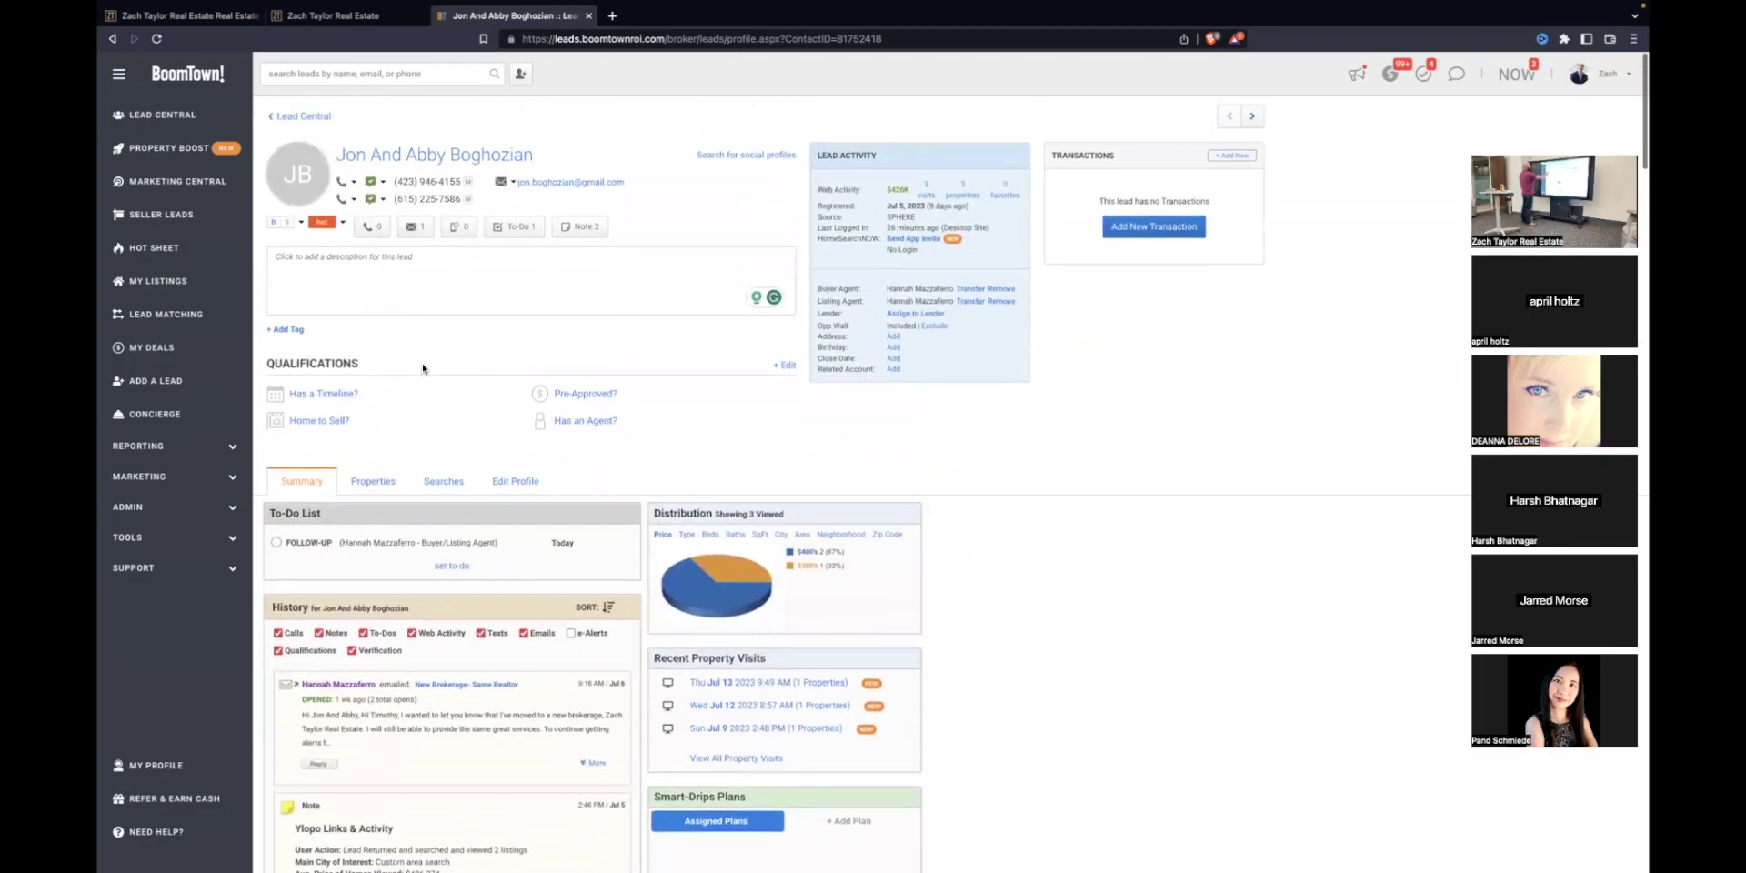
Step: Cancel editing the lead's description, leaving it blank, and go back to Lead Central
{"action": "left_click", "coordinate": [395, 261]}
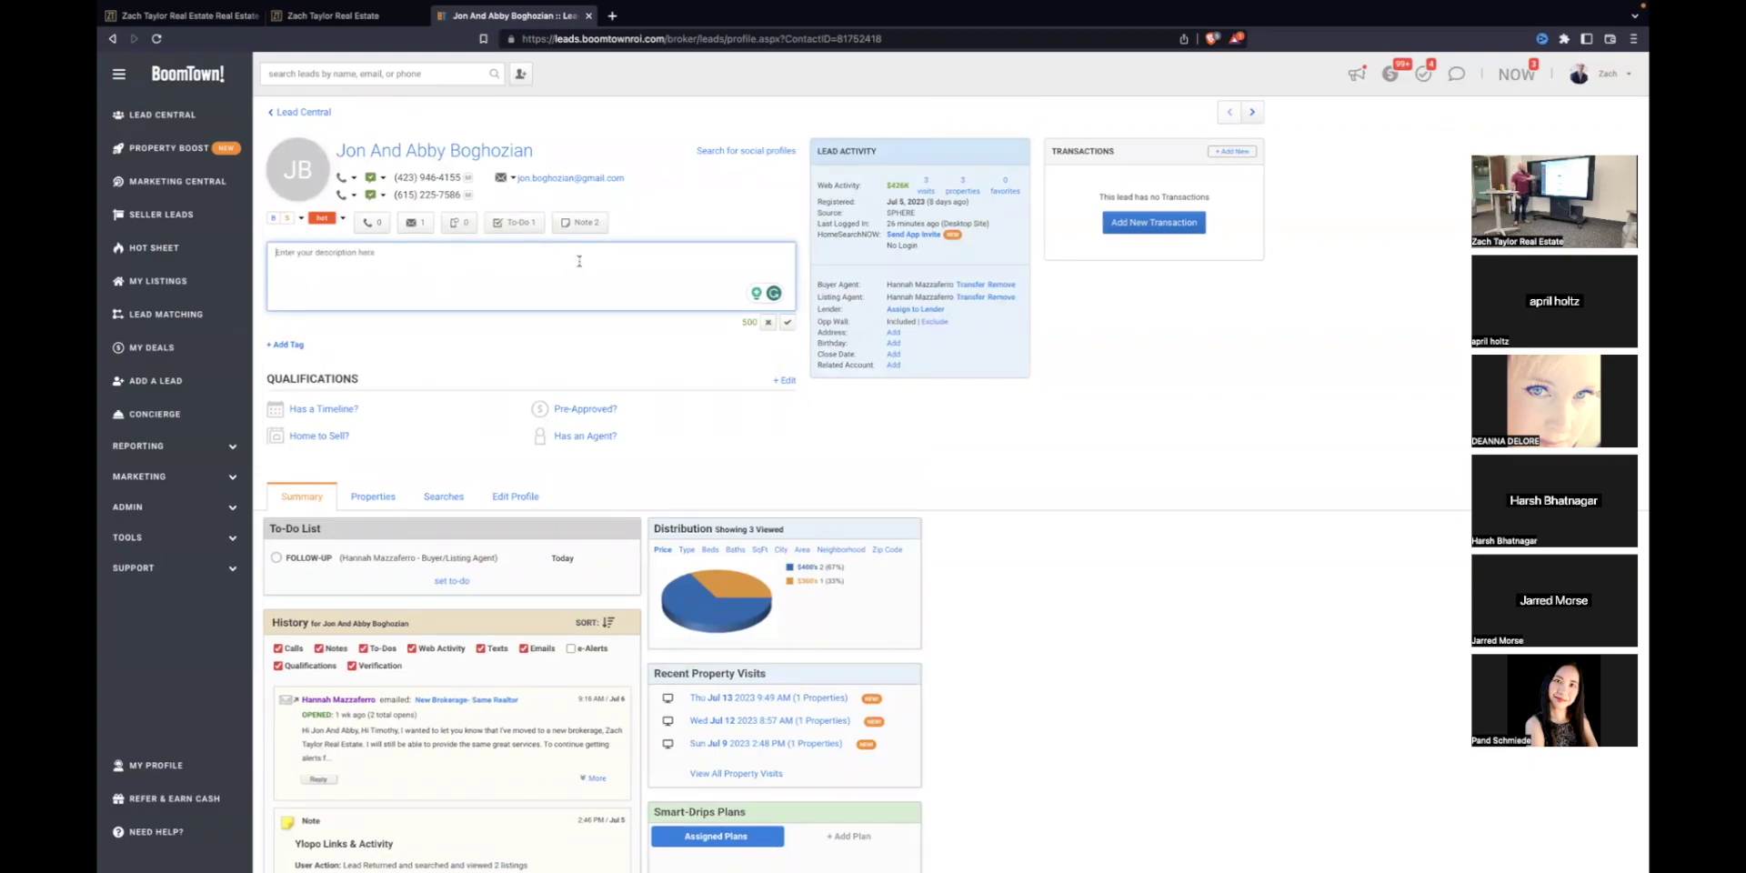
{"action": "left_click", "coordinate": [687, 356]}
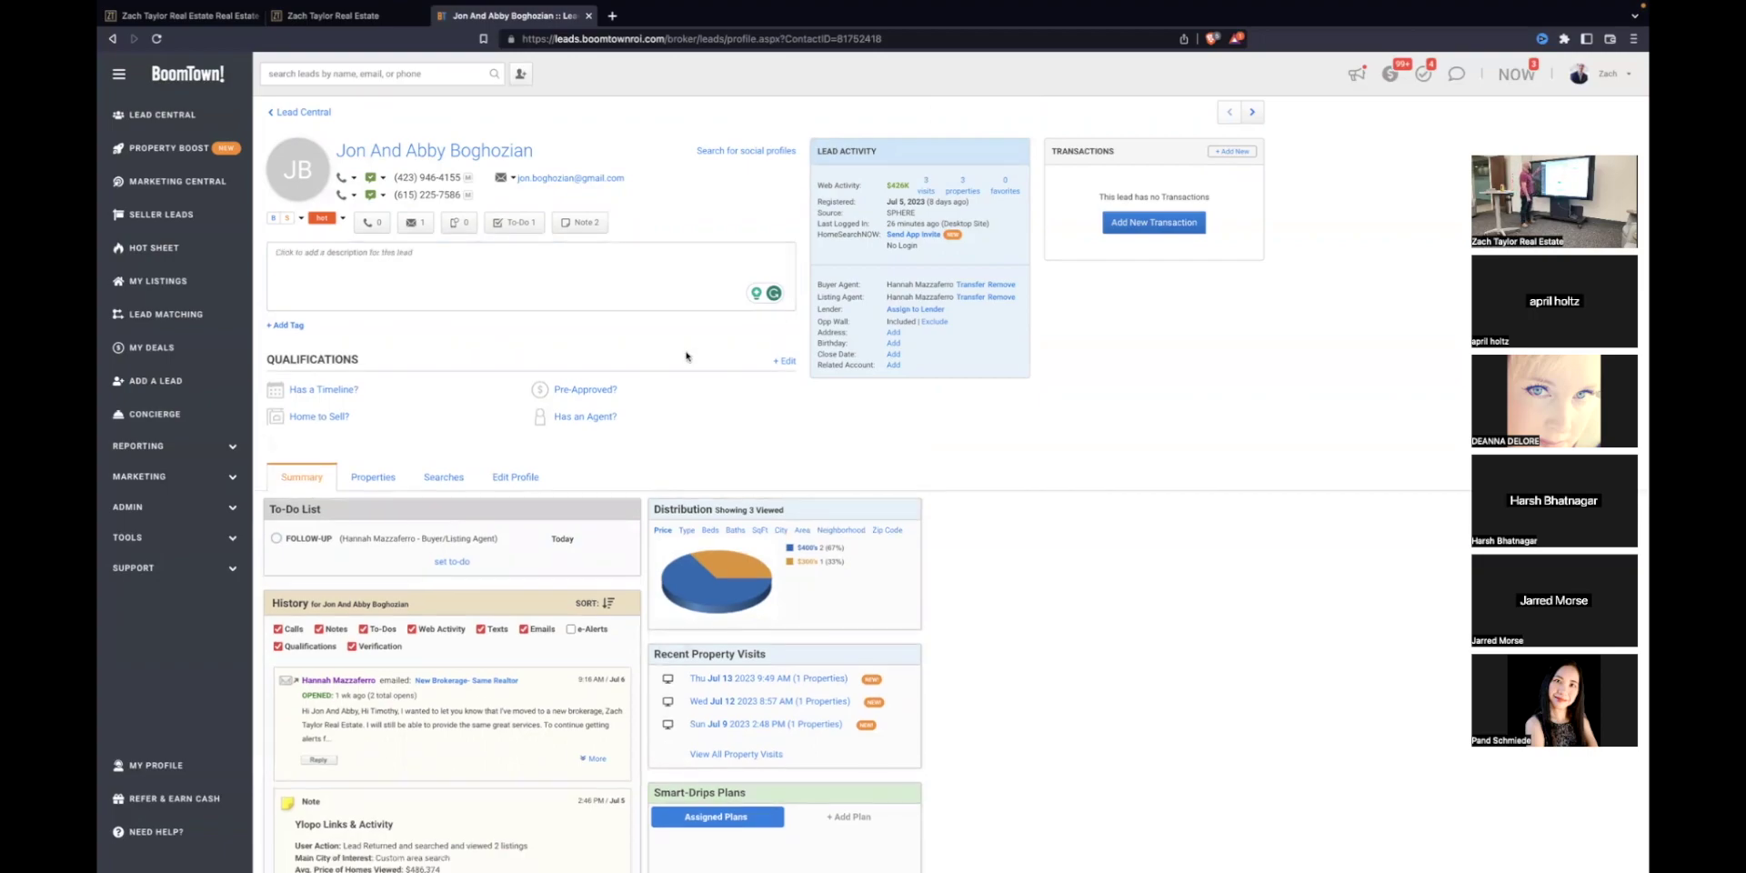
{"action": "left_click", "coordinate": [449, 226]}
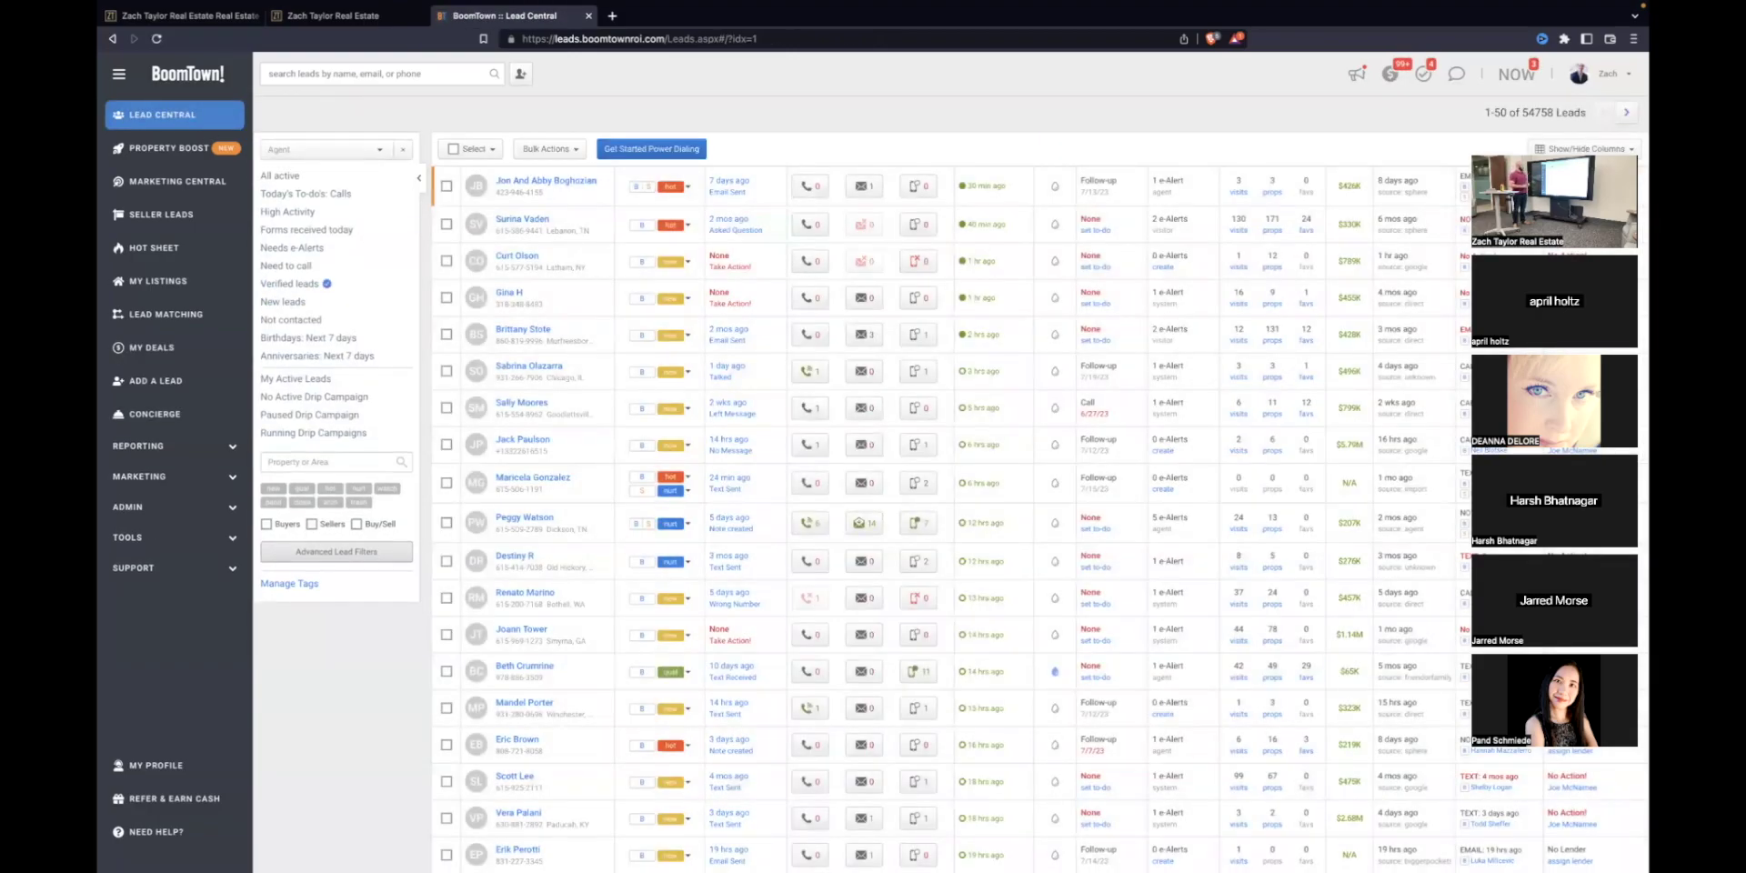
Step: Open the Help Portal from SUPPORT and load the Imports Pre-Import Questionnaire
{"action": "left_click_drag", "start_coordinate": [1575, 151], "coordinate": [1574, 185]}
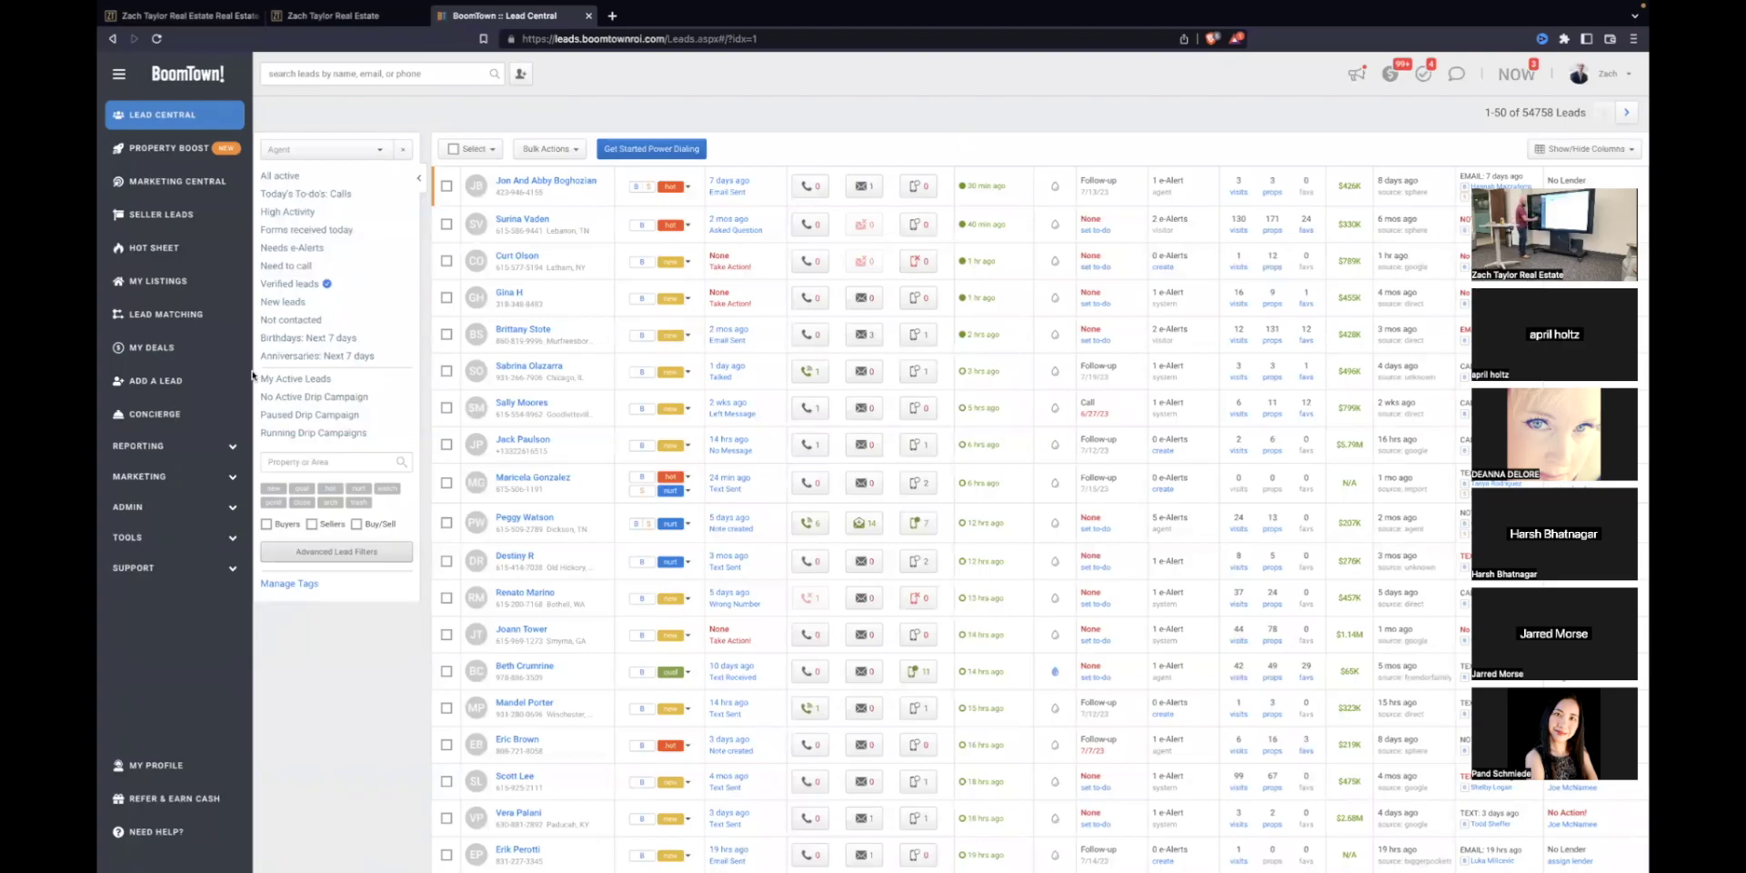
{"action": "left_click", "coordinate": [234, 571]}
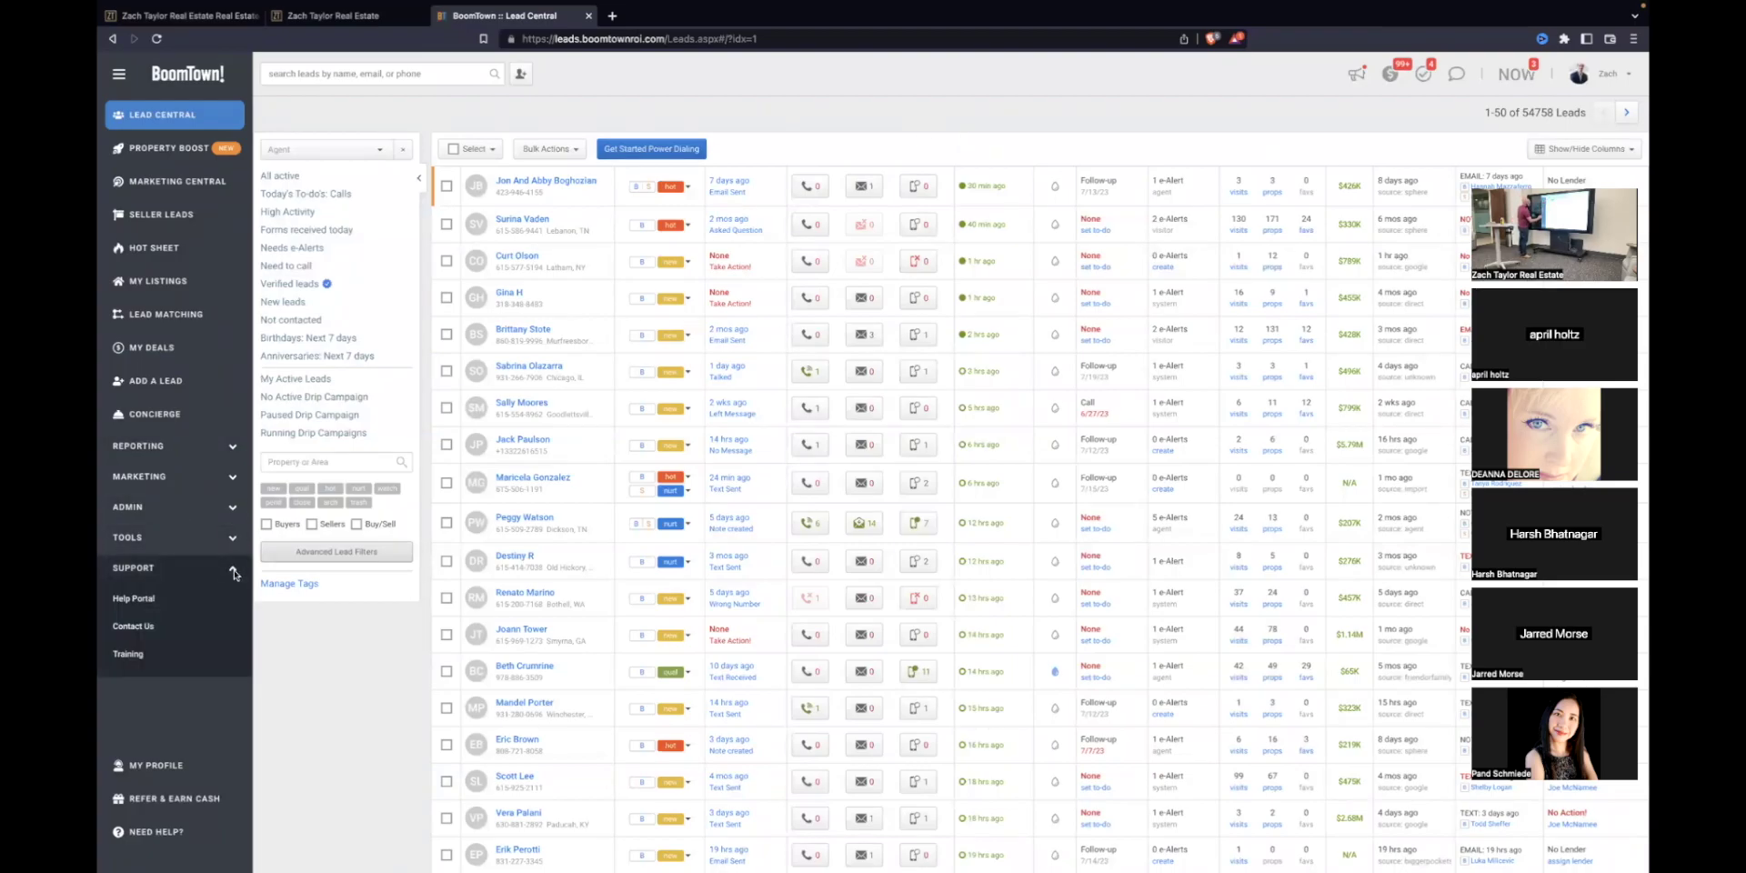
{"action": "left_click", "coordinate": [120, 600]}
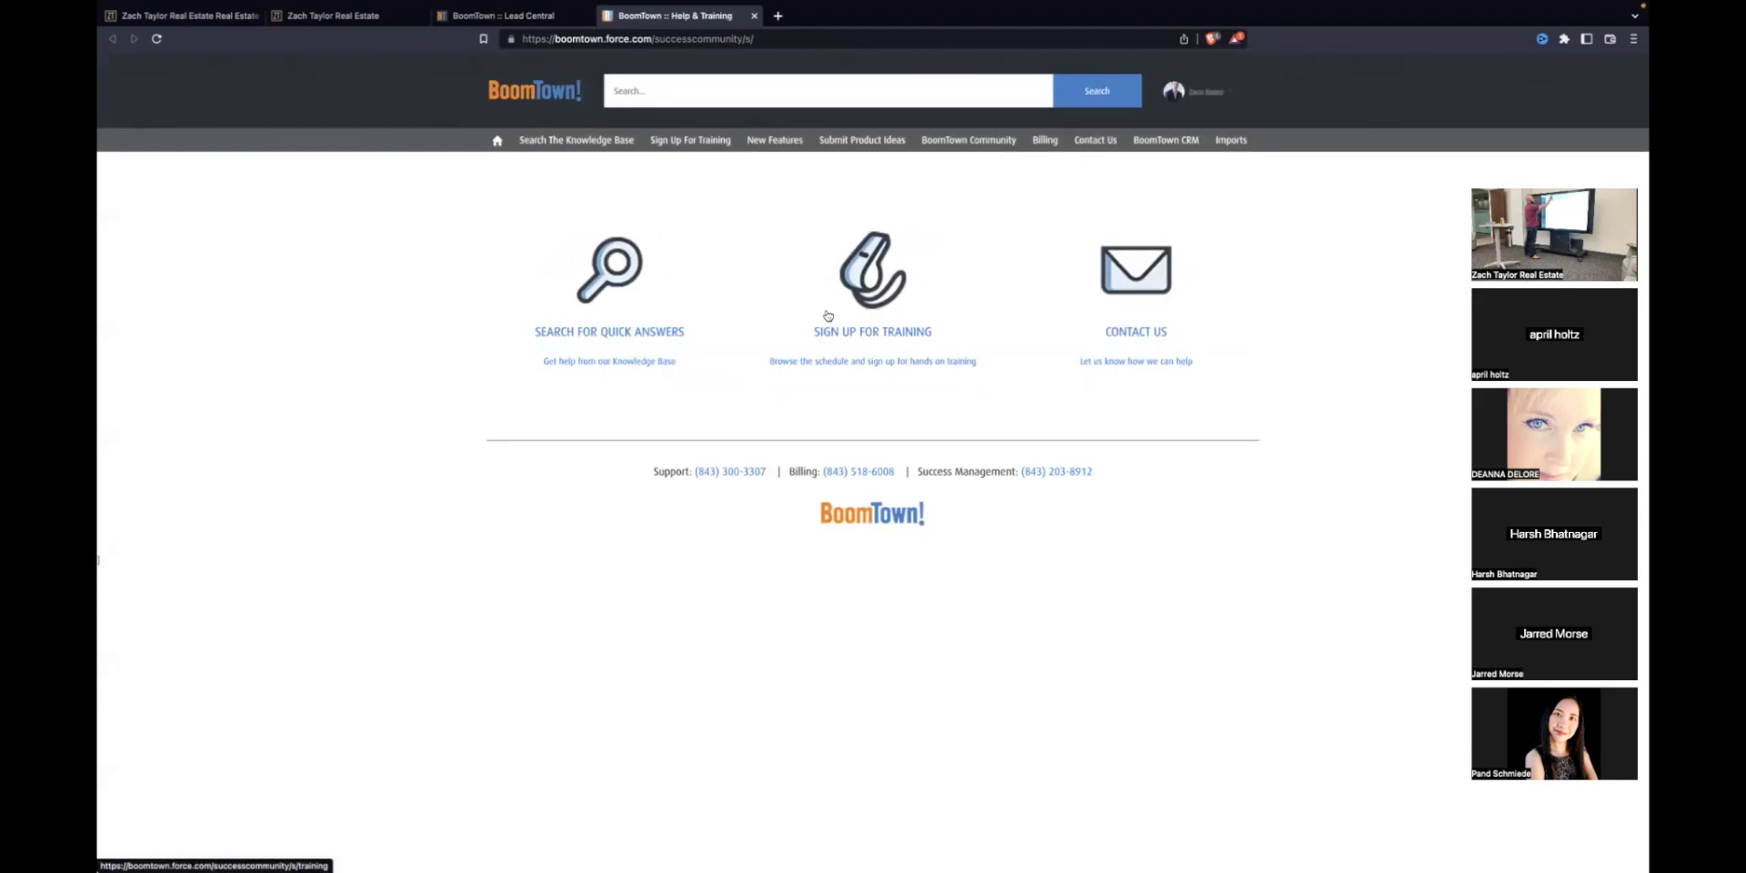
{"action": "left_click", "coordinate": [1227, 142]}
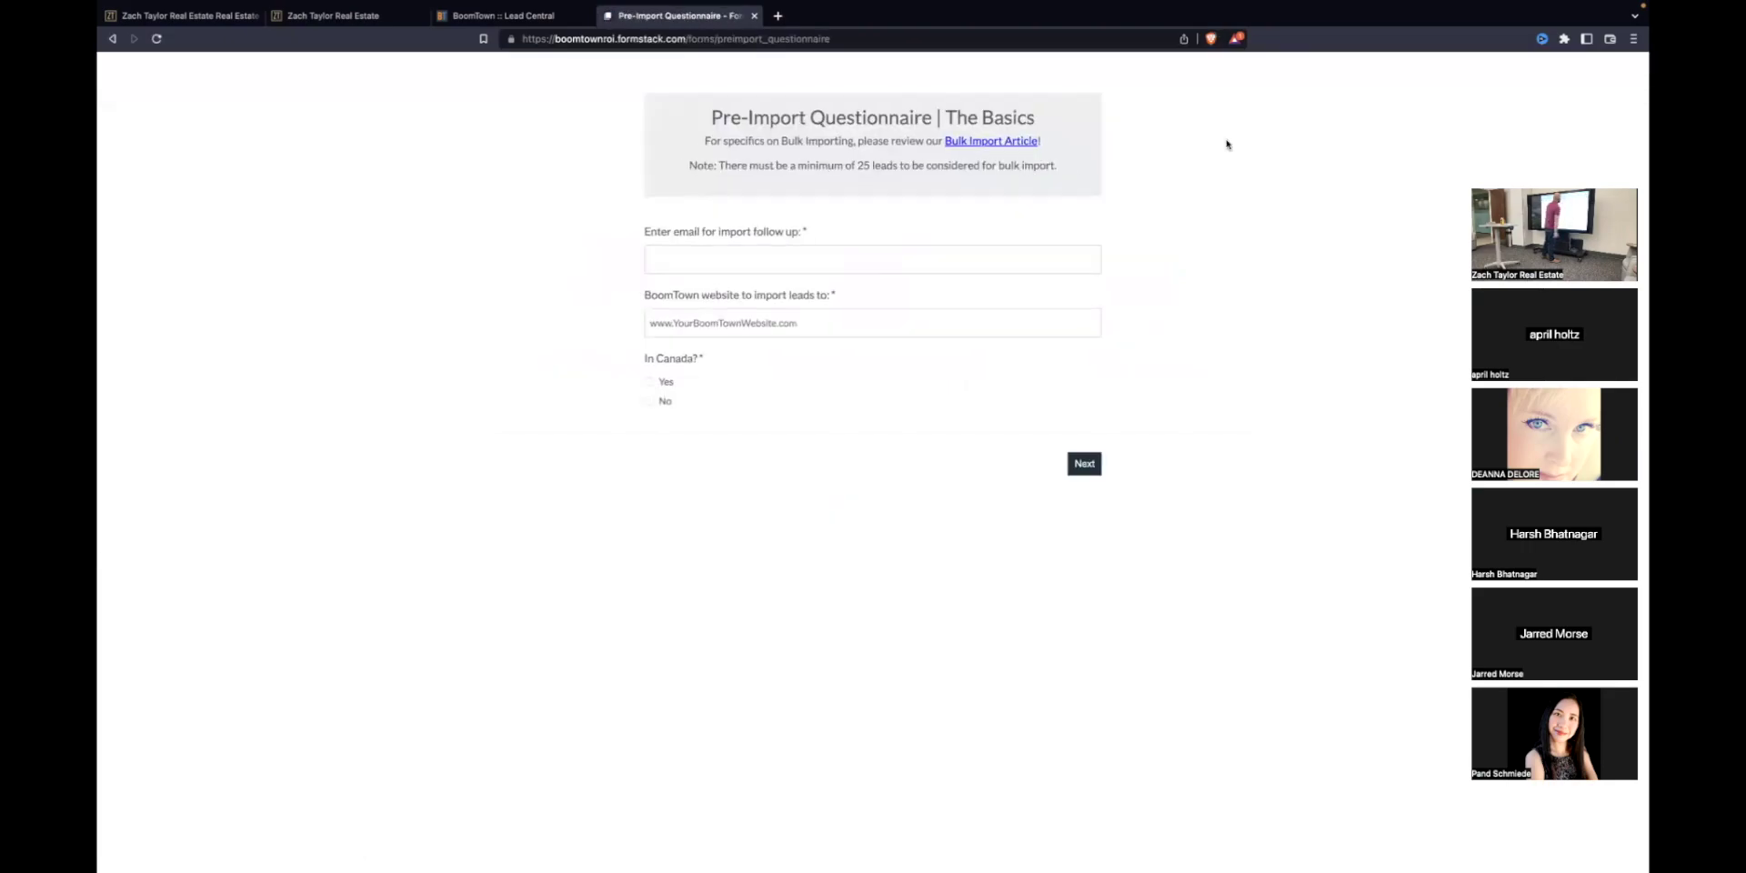
Step: Answer No to In Canada on the questionnaire's Basics page
{"action": "left_click", "coordinate": [710, 261]}
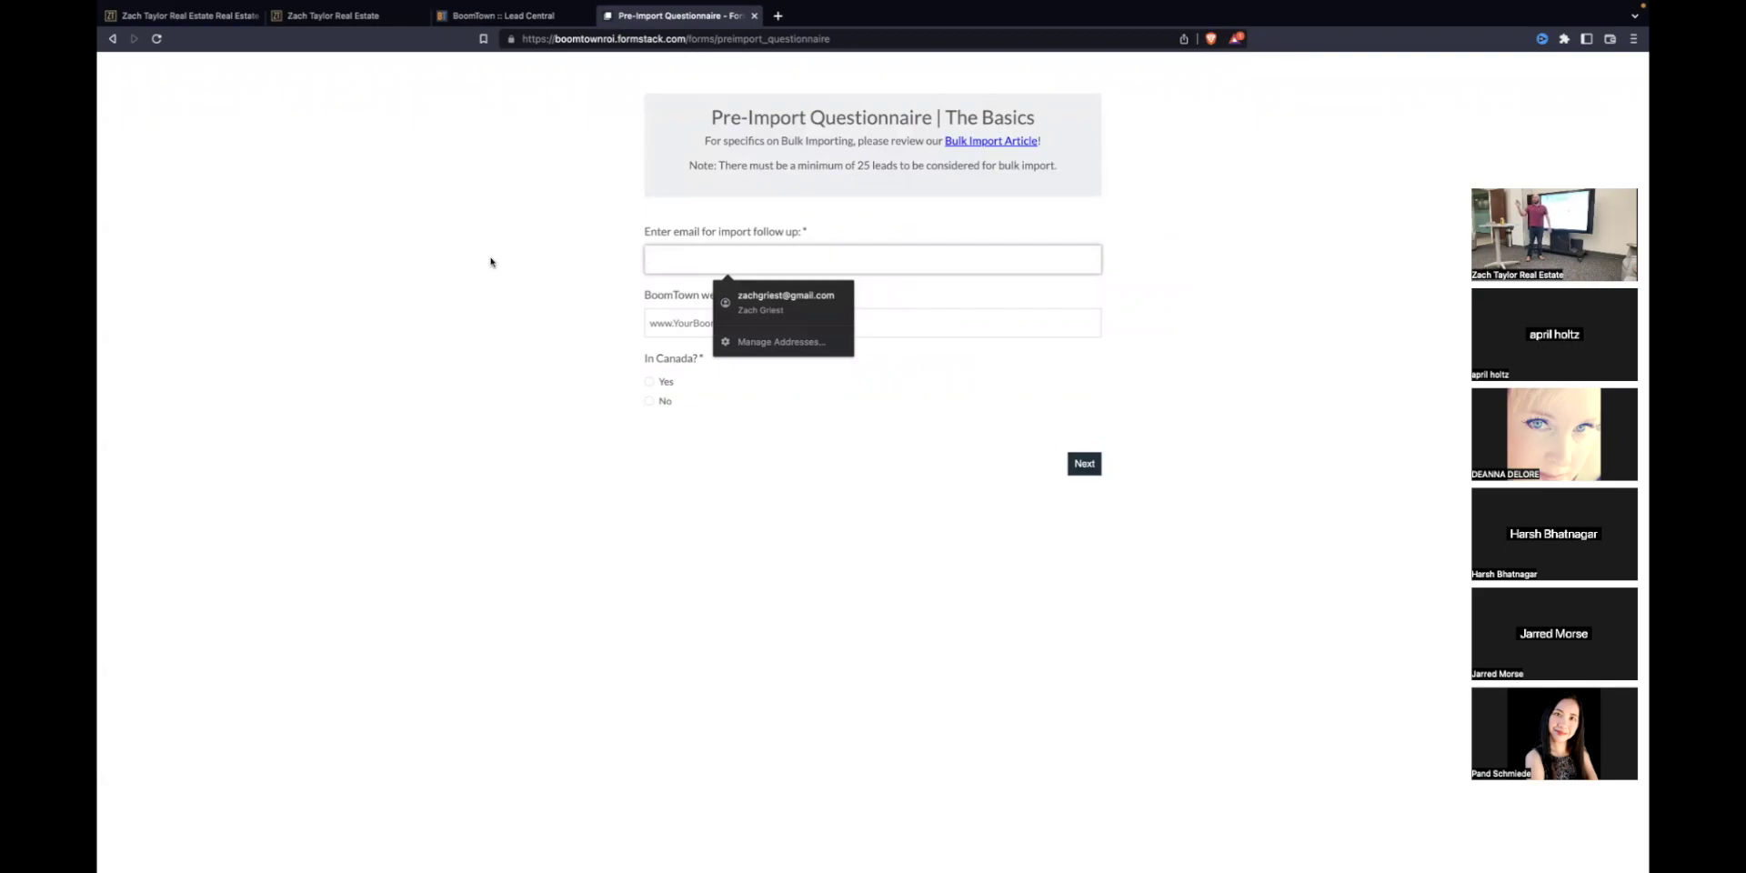
{"action": "left_click", "coordinate": [530, 373]}
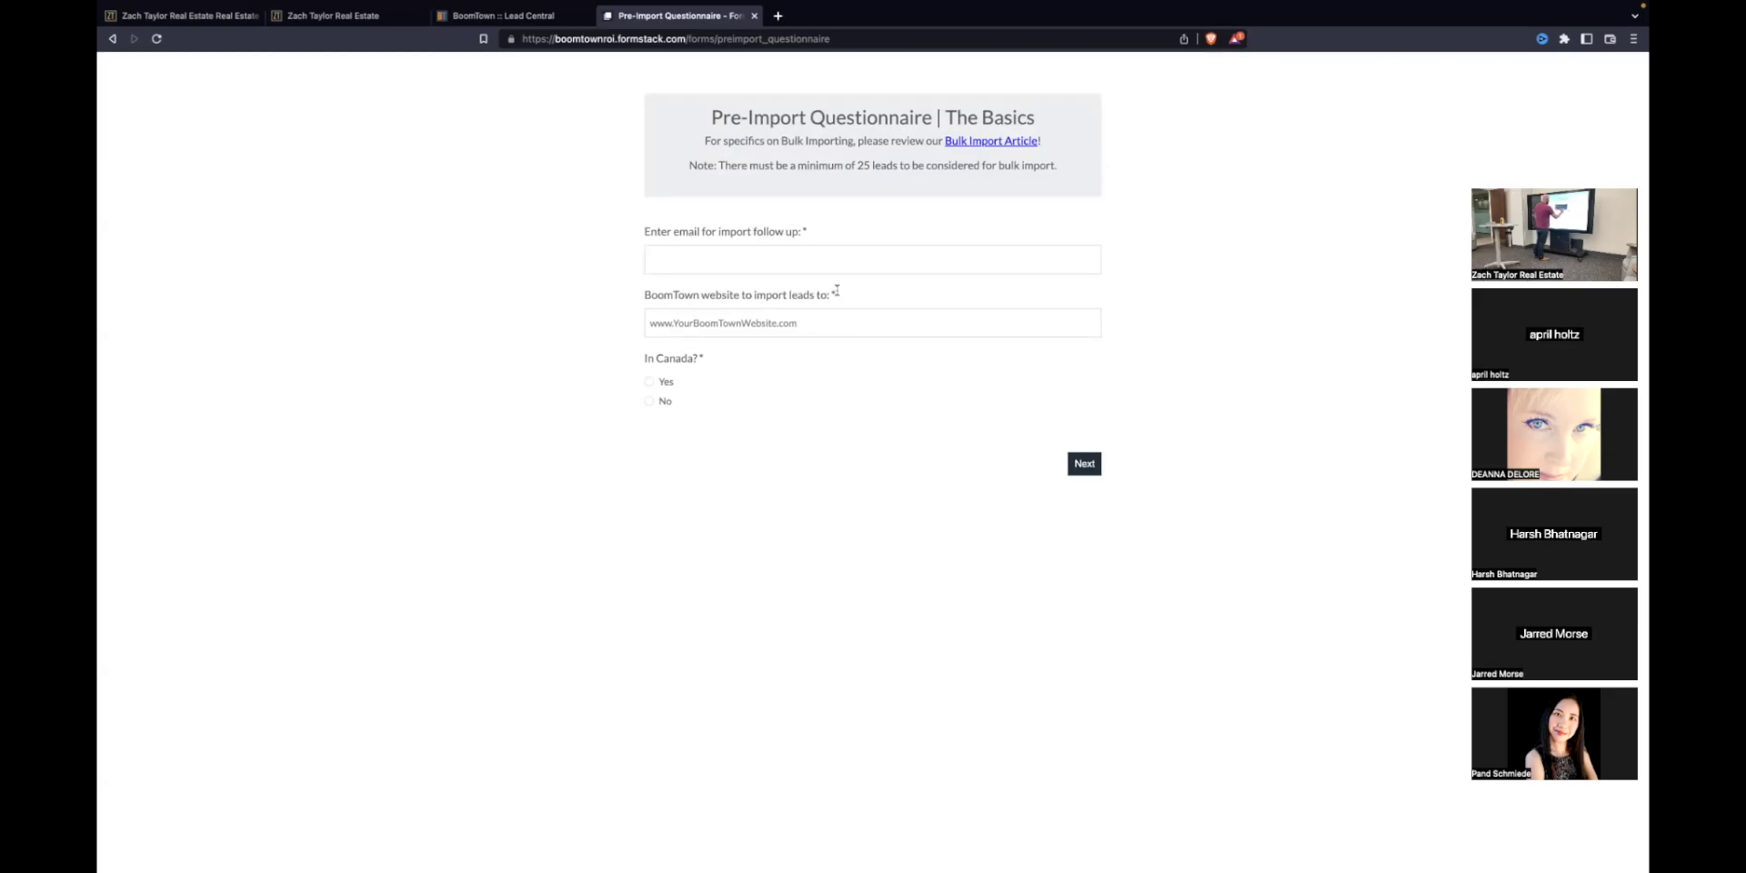
{"action": "key", "text": "ctrl+Left"}
{"action": "left_click", "coordinate": [427, 833]}
{"action": "mouse_move", "coordinate": [753, 8]}
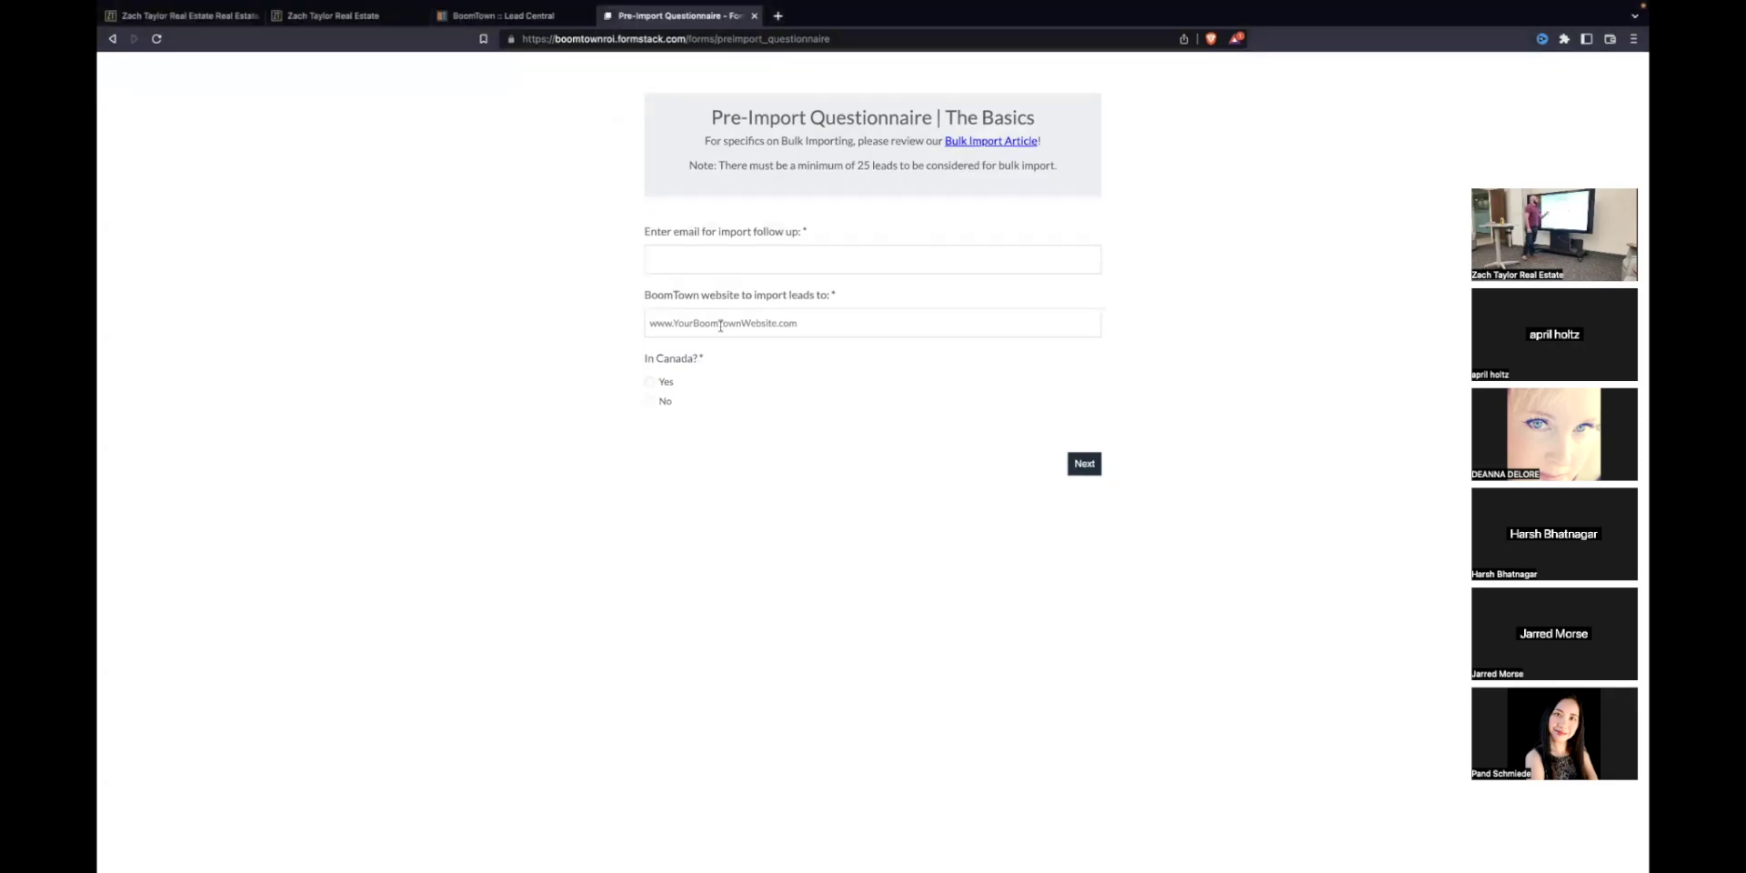
{"action": "left_click", "coordinate": [707, 326]}
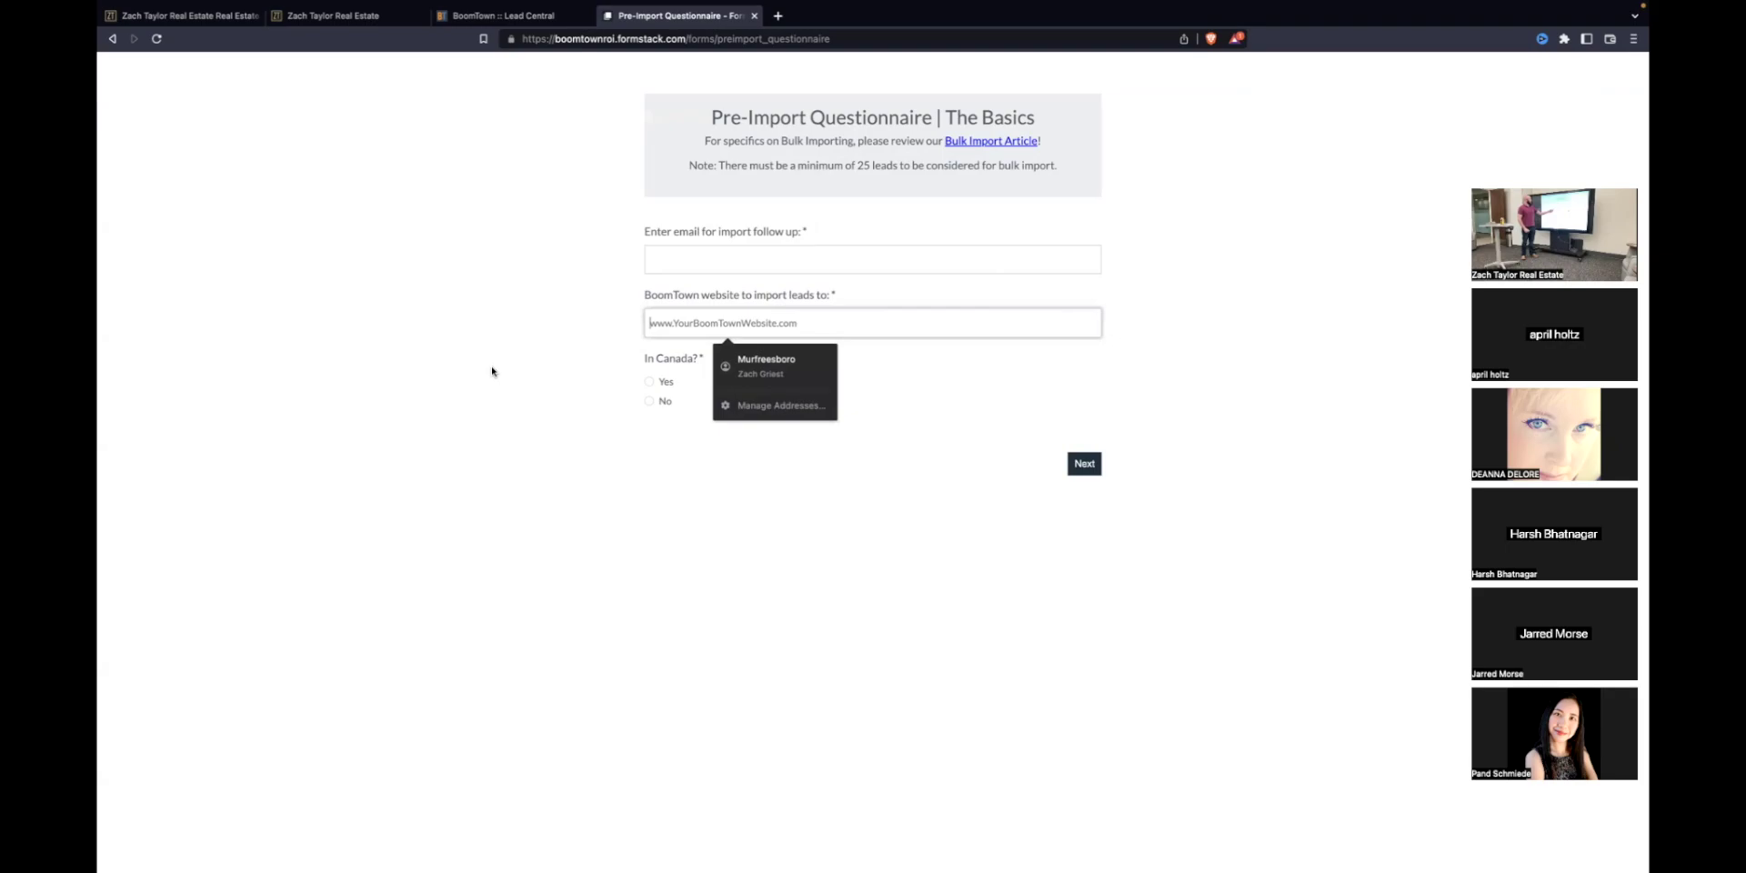
{"action": "left_click", "coordinate": [648, 402]}
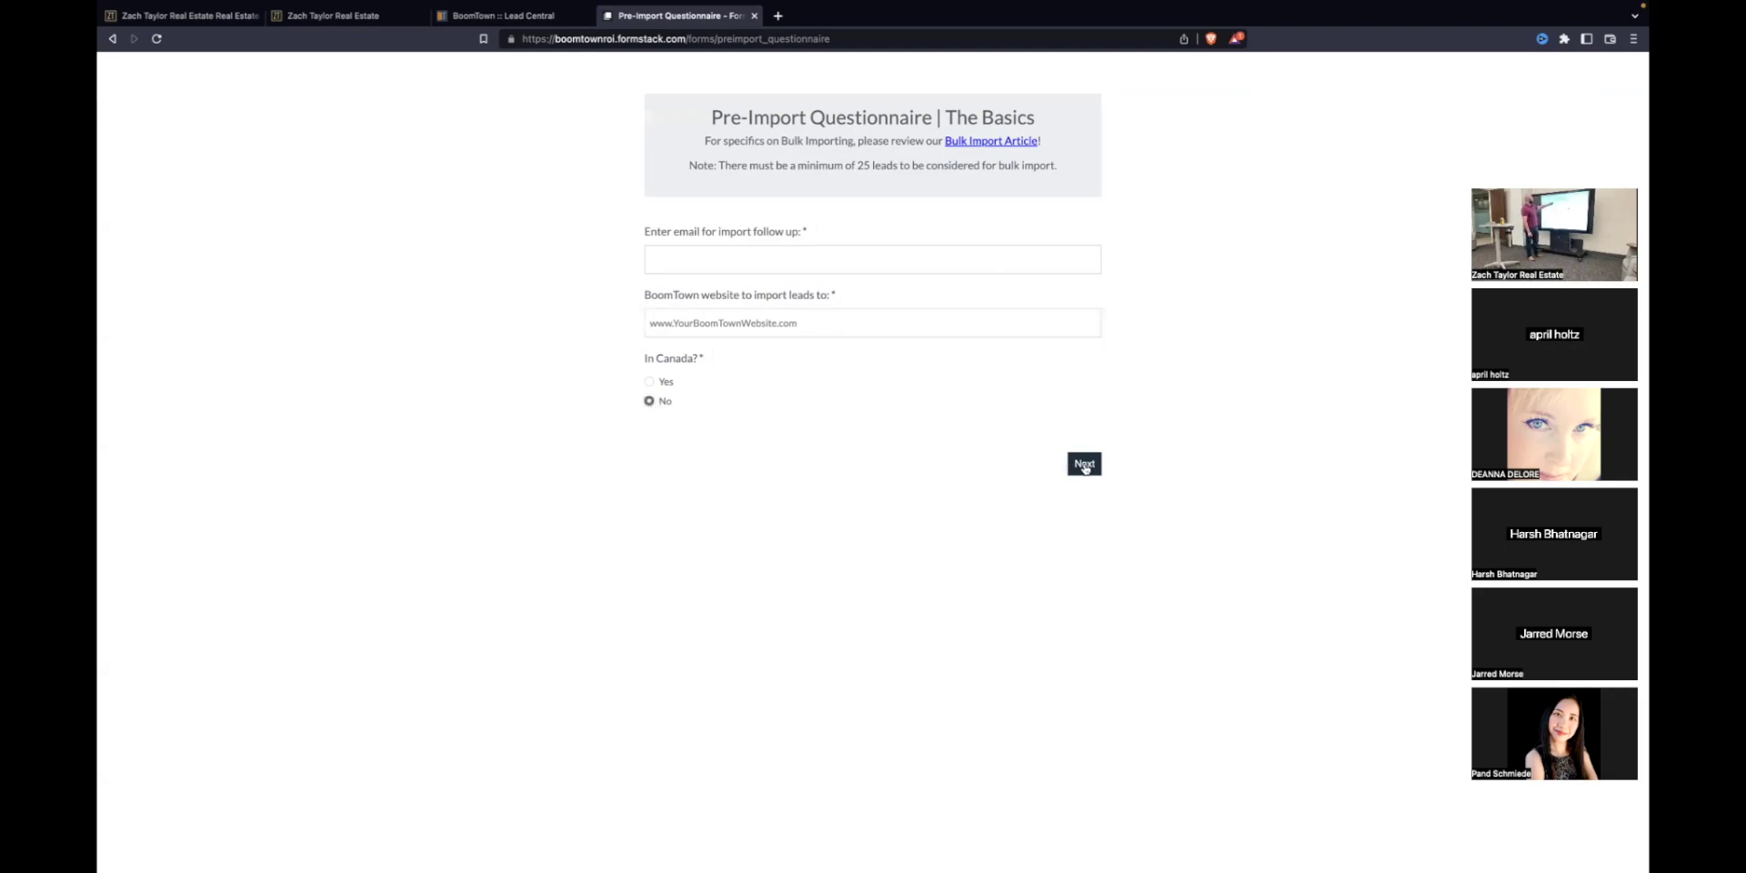
{"action": "left_click", "coordinate": [1084, 466]}
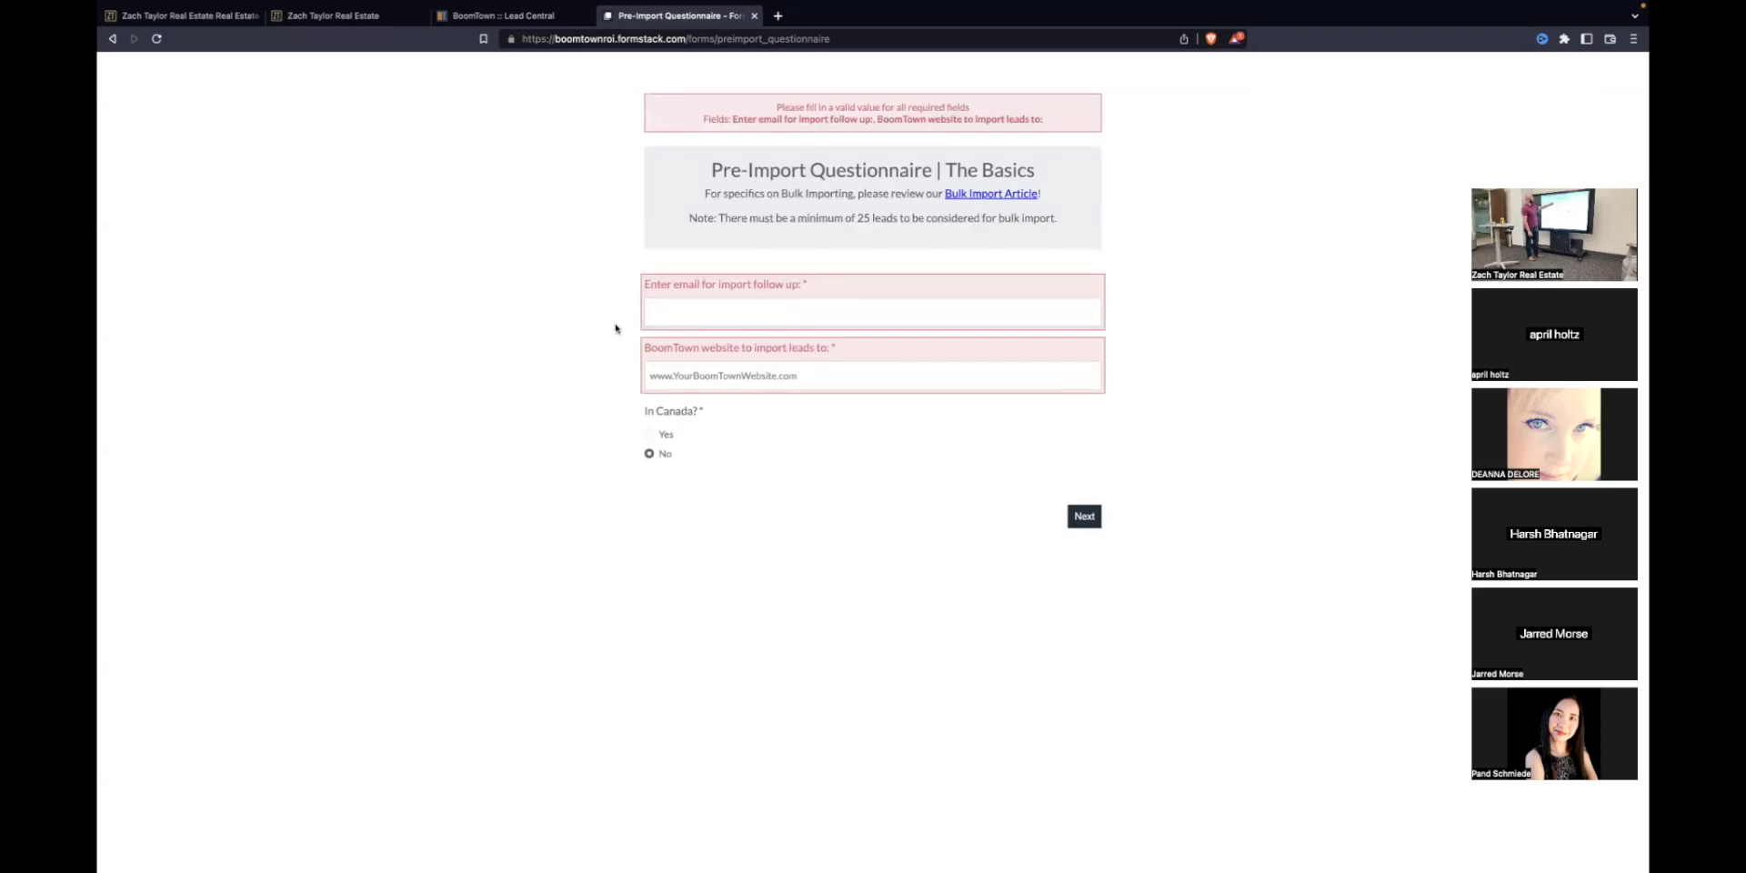
Step: Enter the follow-up email address for the import
{"action": "left_click", "coordinate": [681, 315]}
{"action": "type", "text": "zia"}
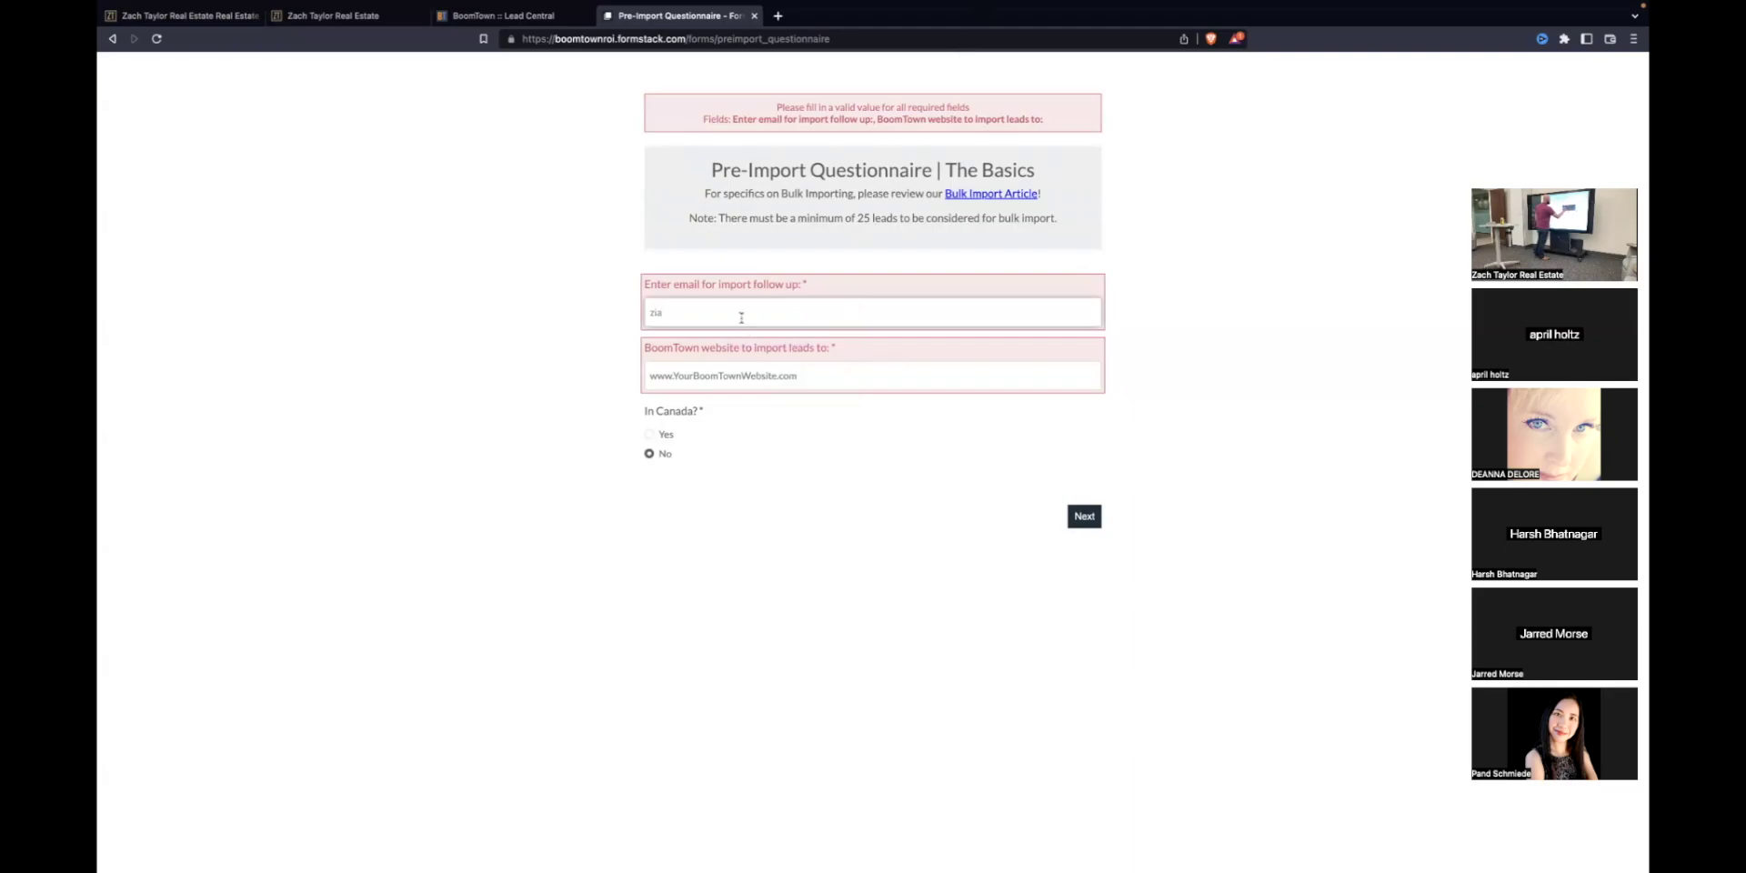
{"action": "key", "text": "BackSpace"}
{"action": "key", "text": "BackSpace"}
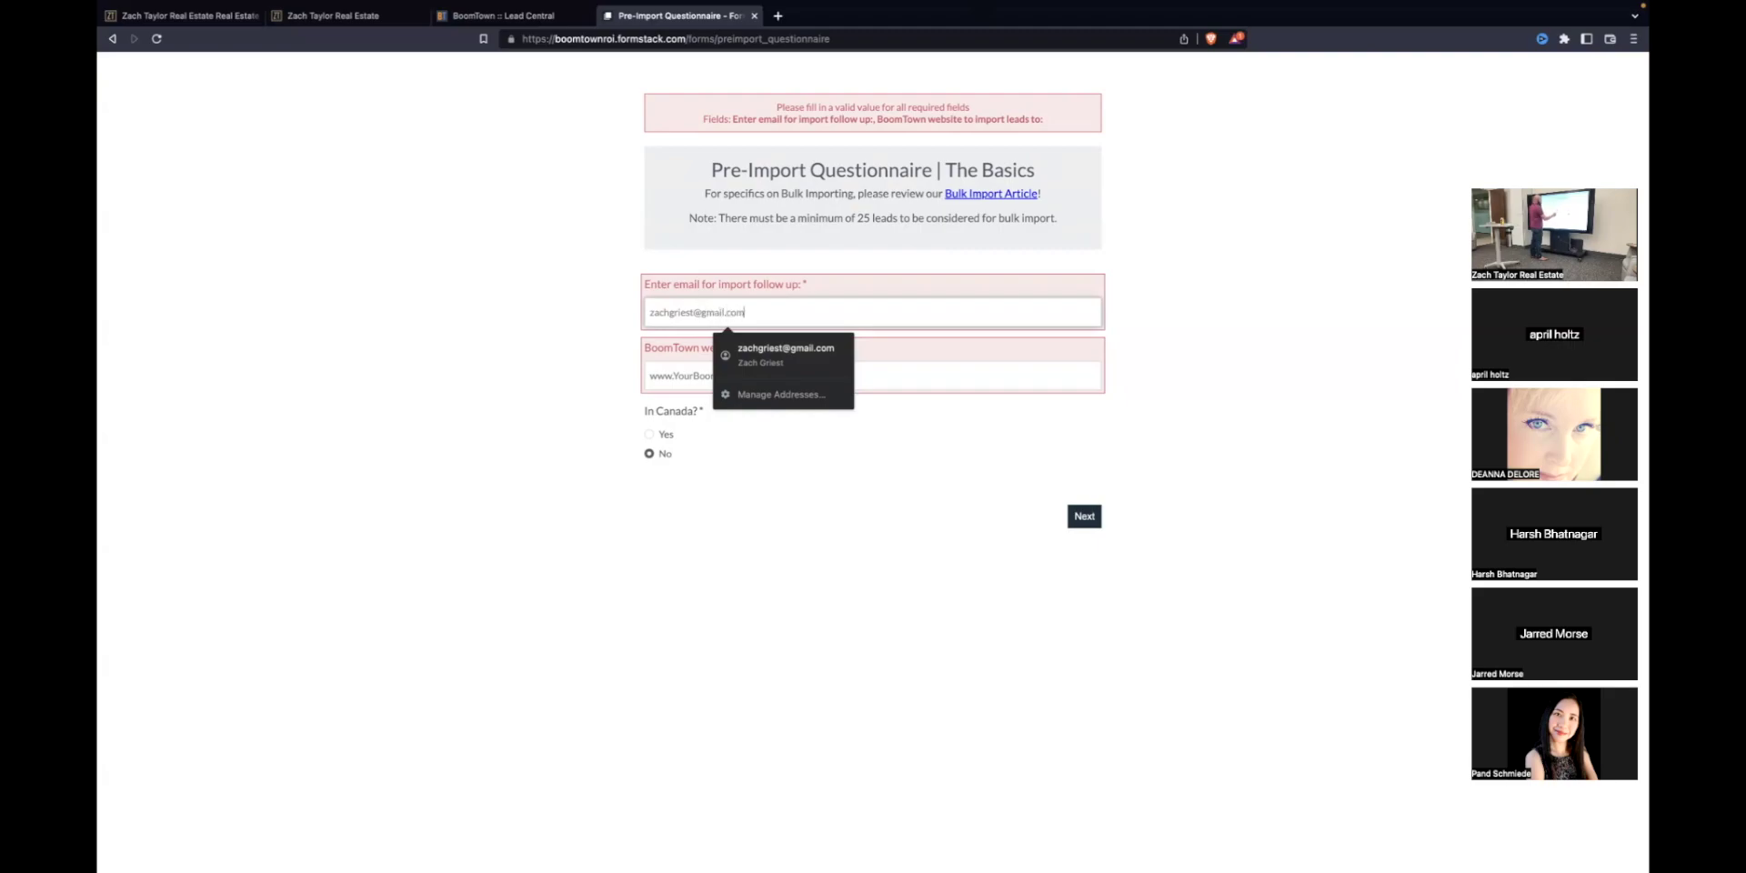
{"action": "left_click", "coordinate": [669, 376]}
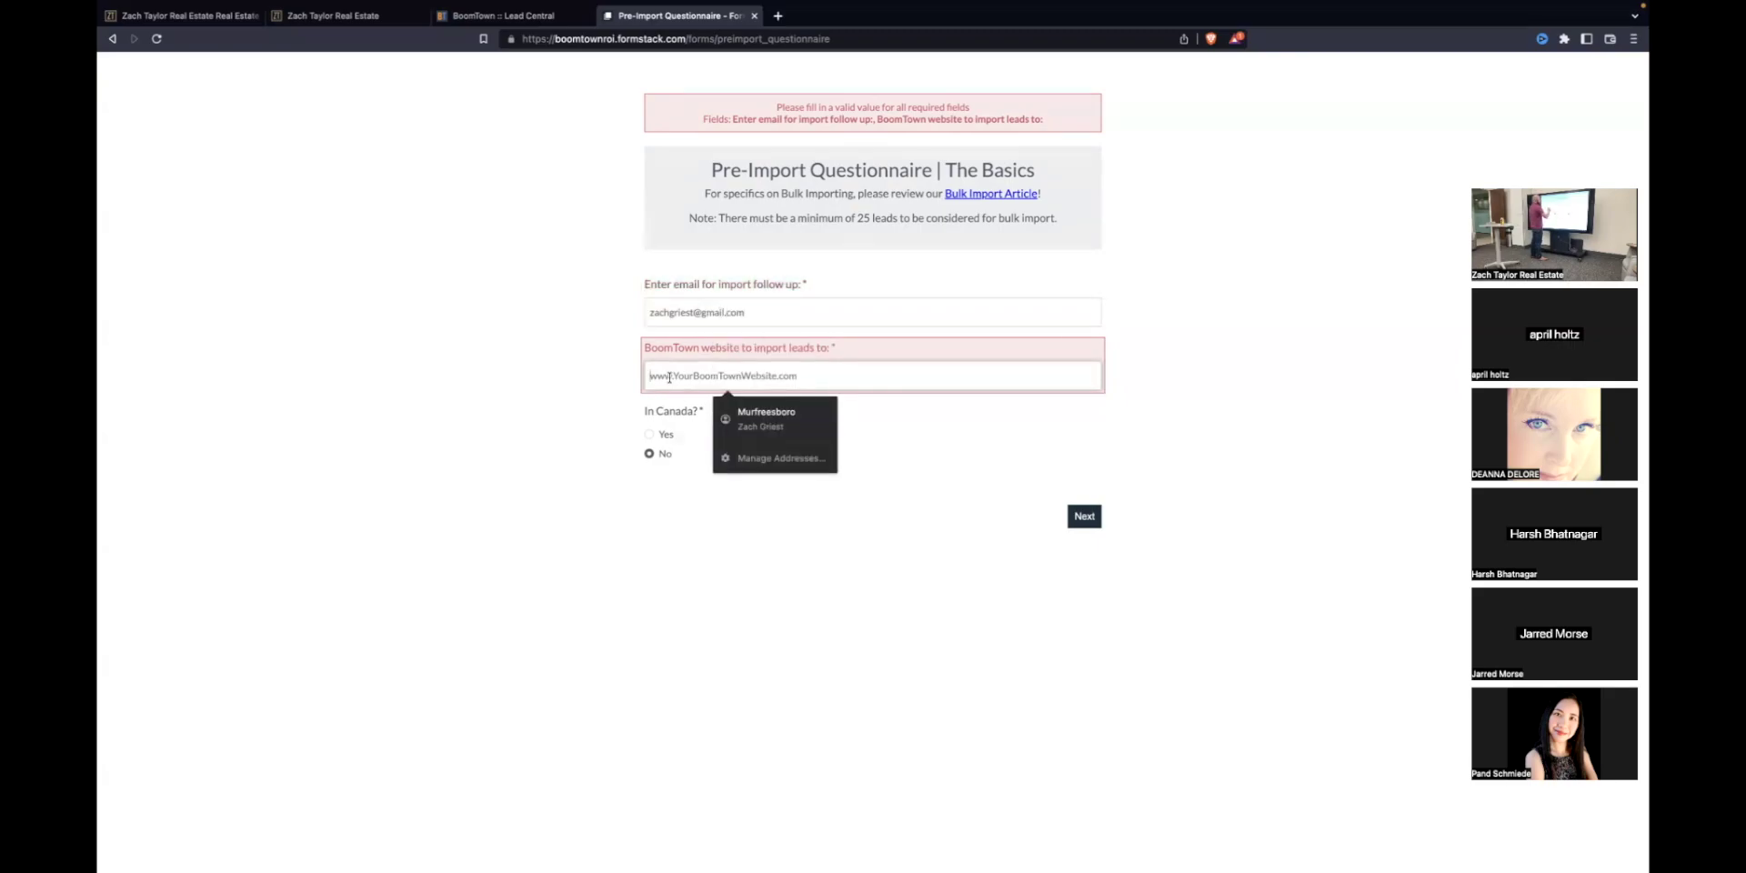
Step: Copy the agent's website URL from a new tab into the website field and continue
{"action": "left_click", "coordinate": [778, 16]}
{"action": "type", "text": "la"}
{"action": "key", "text": "Return"}
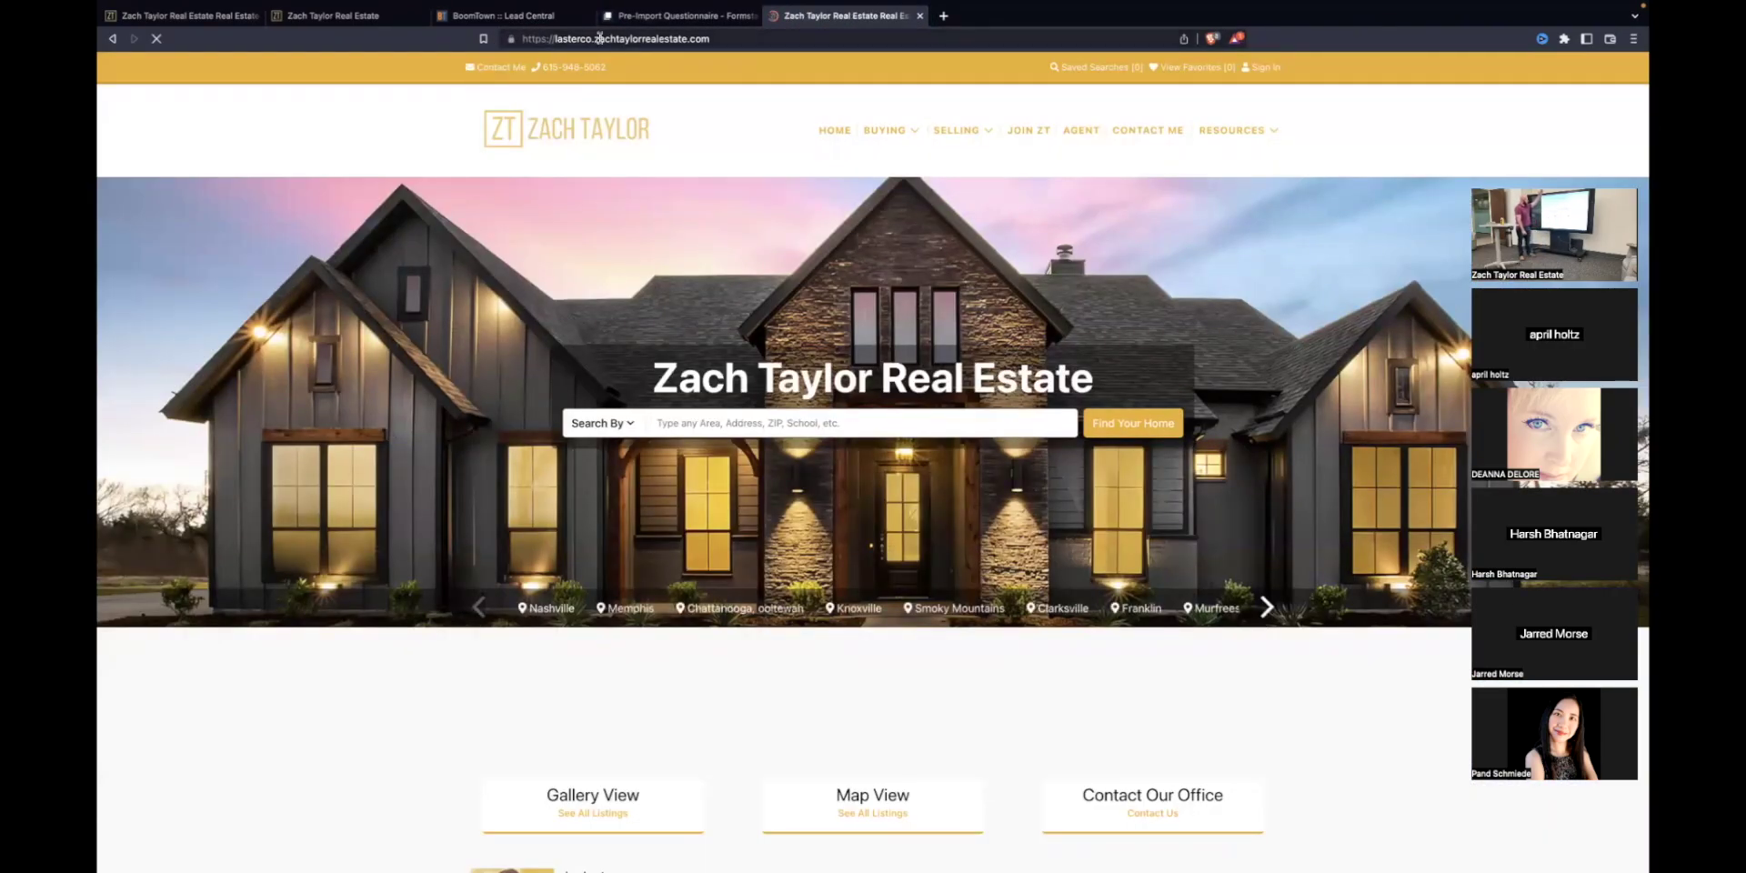
{"action": "left_click_drag", "start_coordinate": [523, 39], "coordinate": [589, 40]}
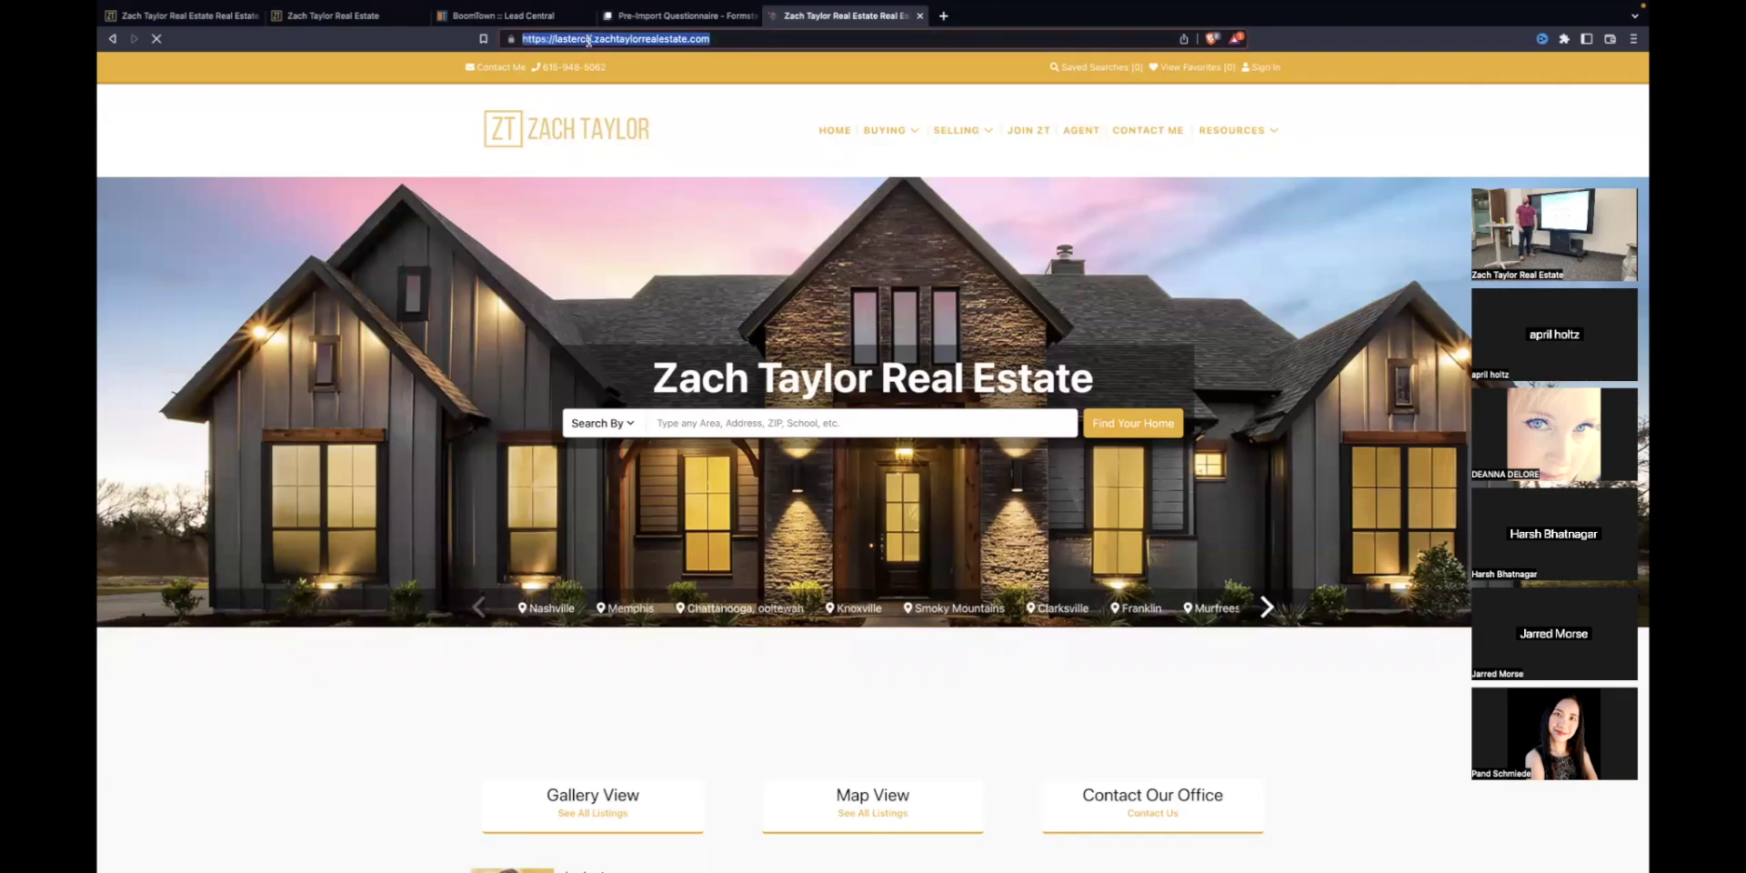
{"action": "triple_click", "coordinate": [589, 40]}
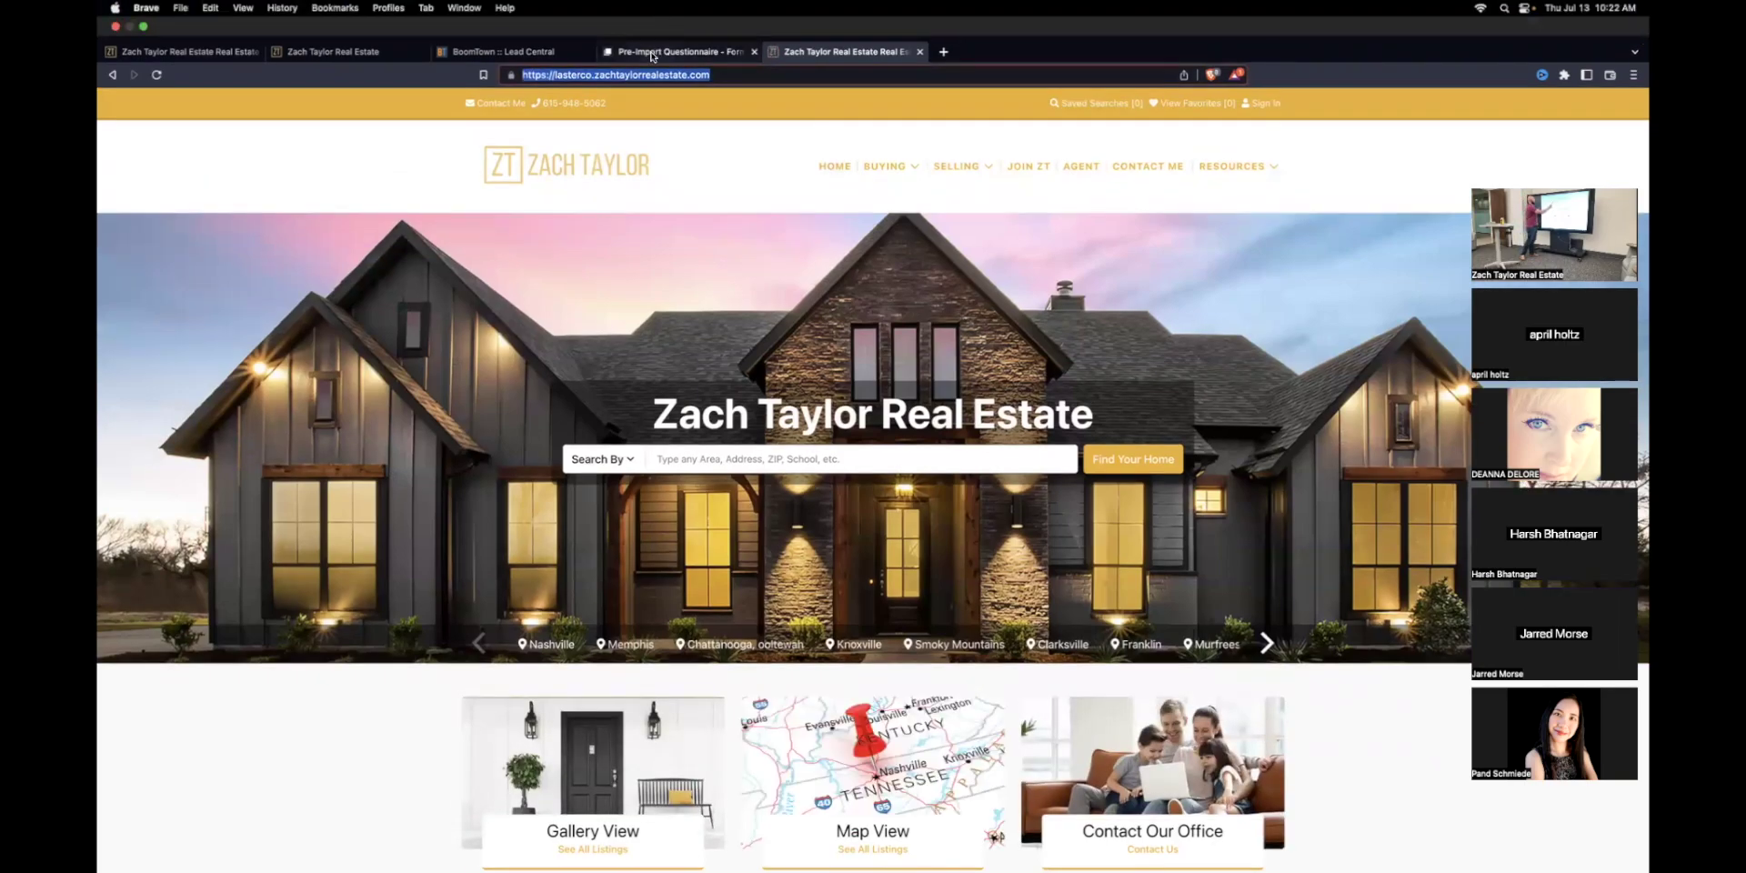
{"action": "left_click", "coordinate": [678, 16]}
{"action": "key", "text": "ctrl+v"}
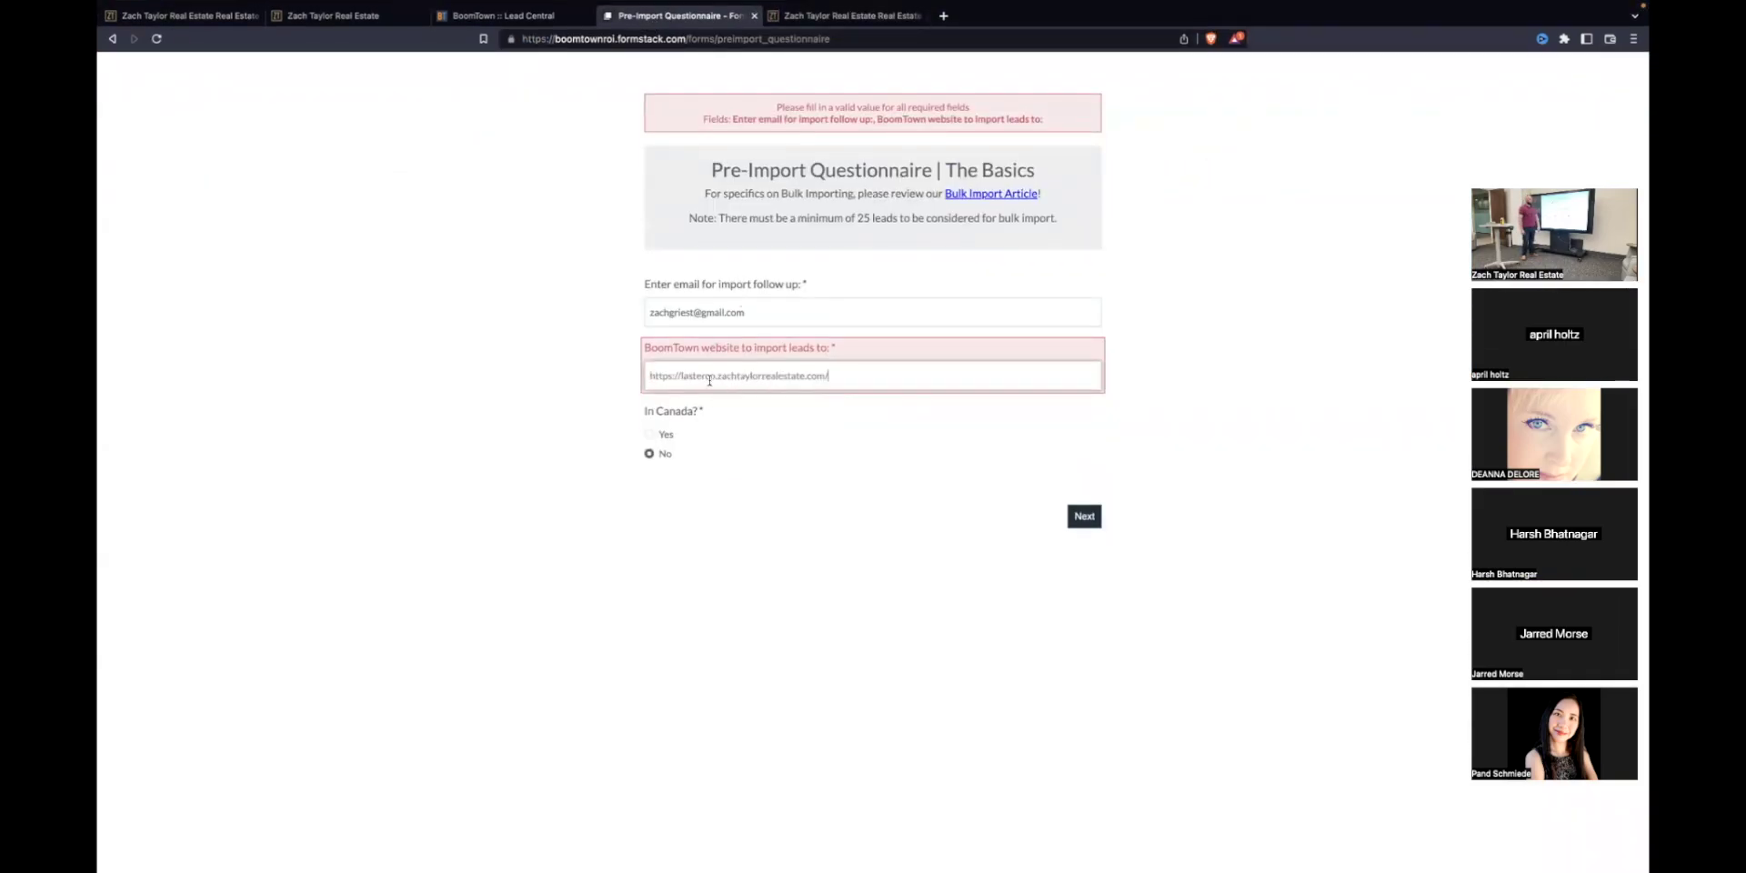
{"action": "left_click", "coordinate": [1098, 473]}
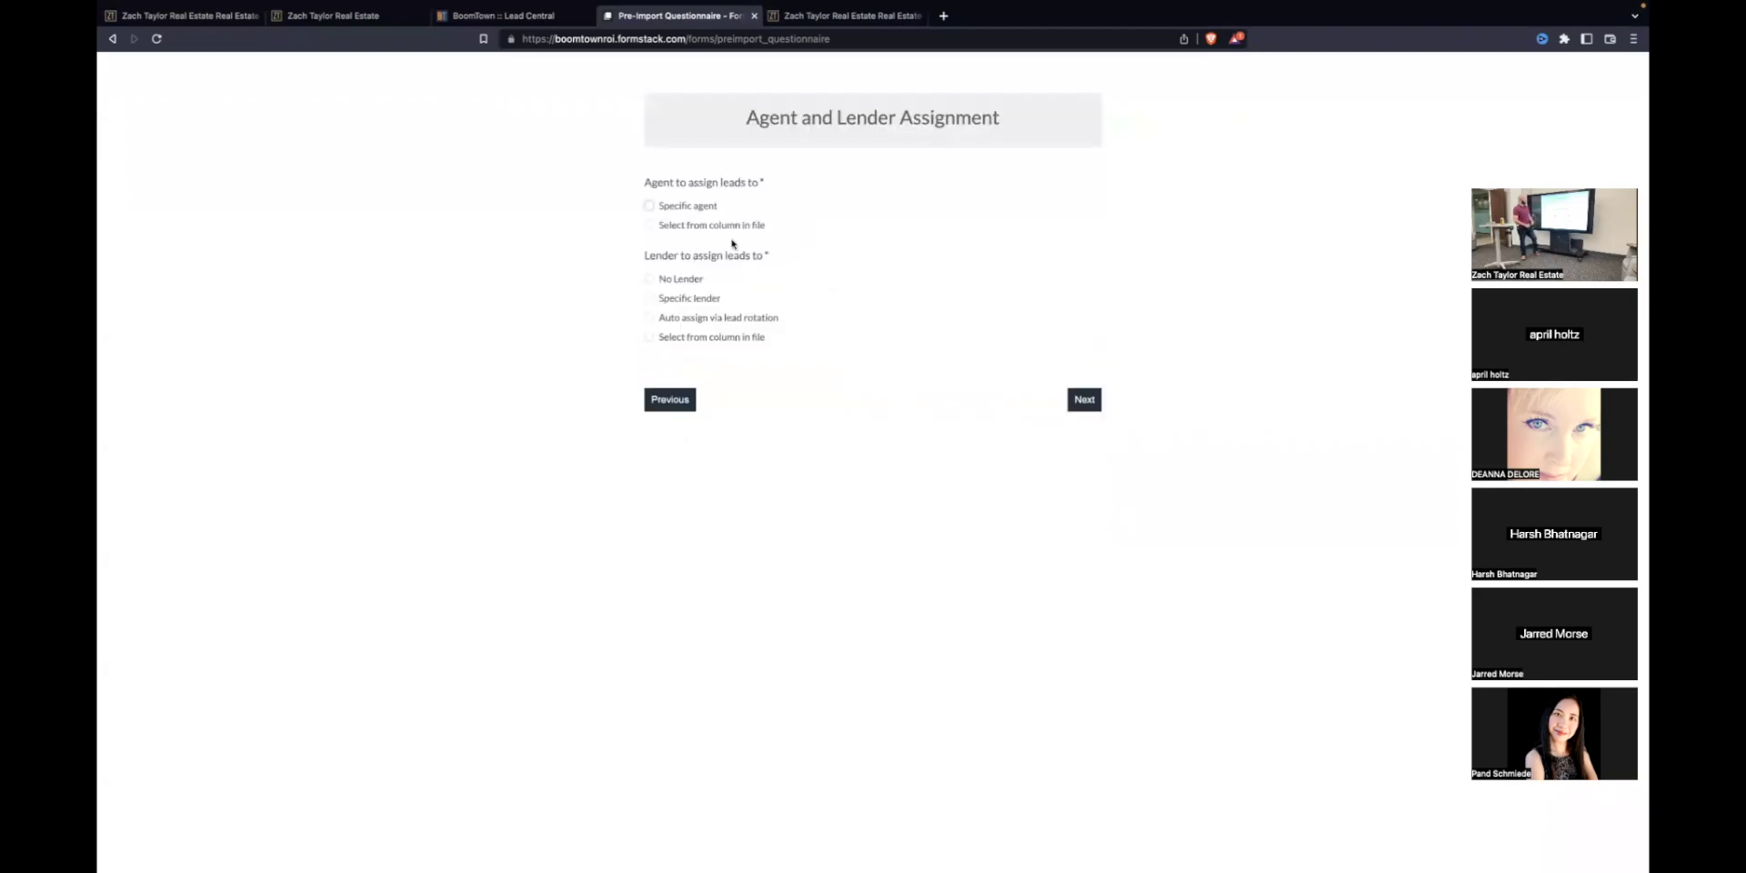
Step: Assign leads to a Specific agent, entering the agent's first and last name, with No Lender
{"action": "left_click", "coordinate": [682, 205]}
{"action": "left_click", "coordinate": [683, 283]}
{"action": "left_click", "coordinate": [919, 283]}
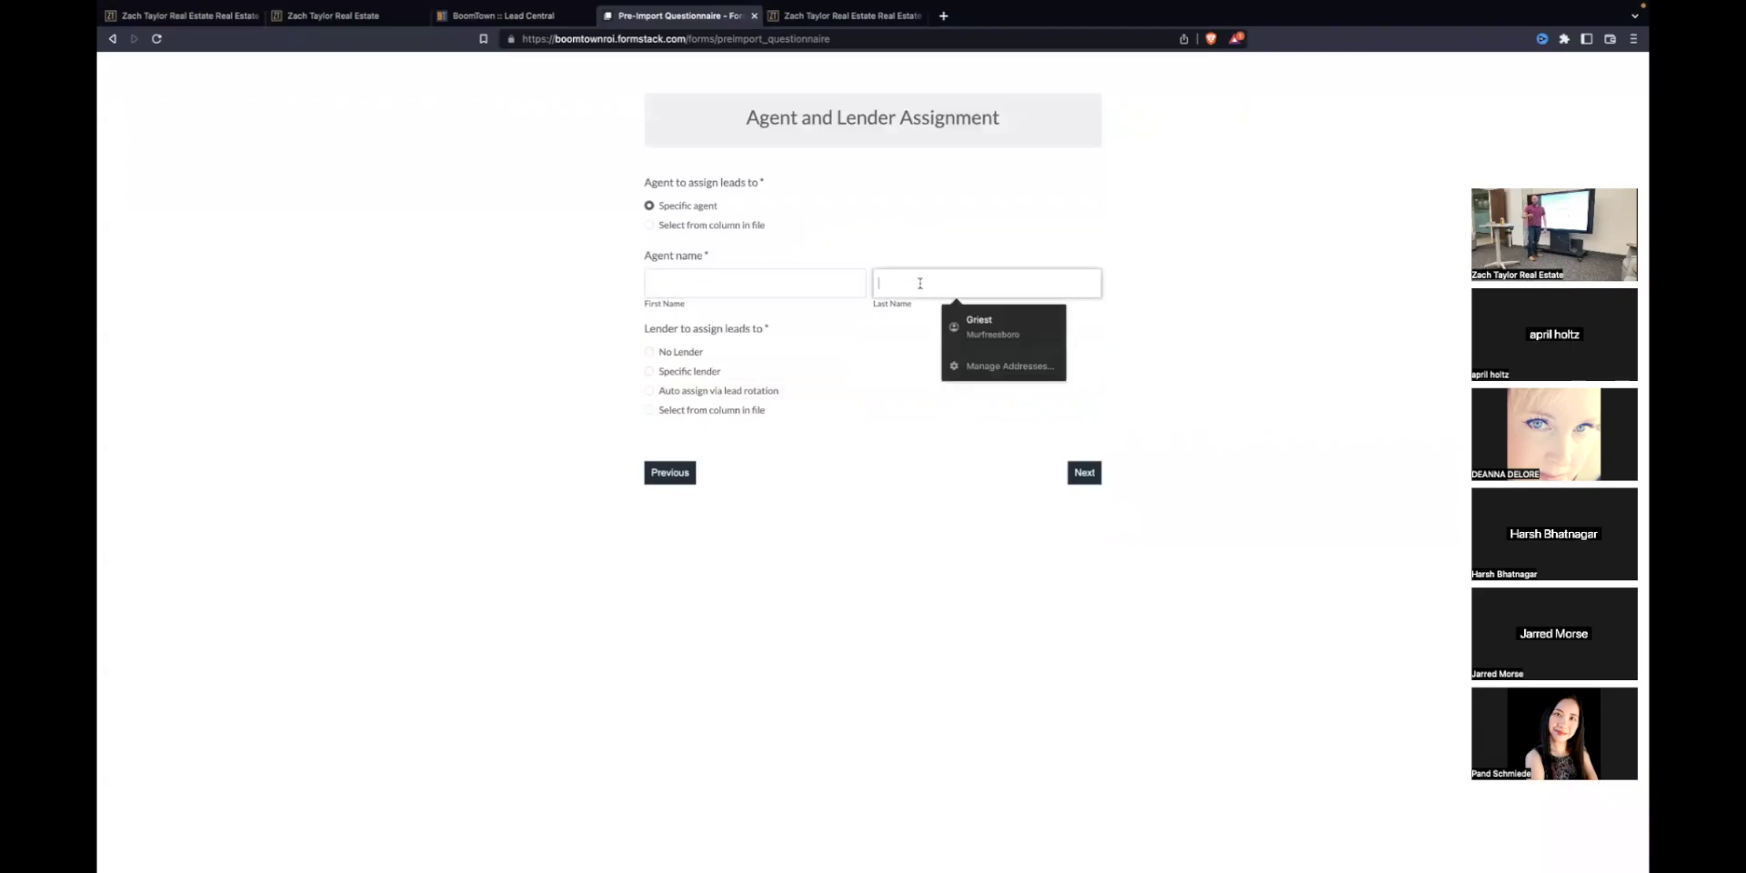
{"action": "left_click", "coordinate": [319, 296]}
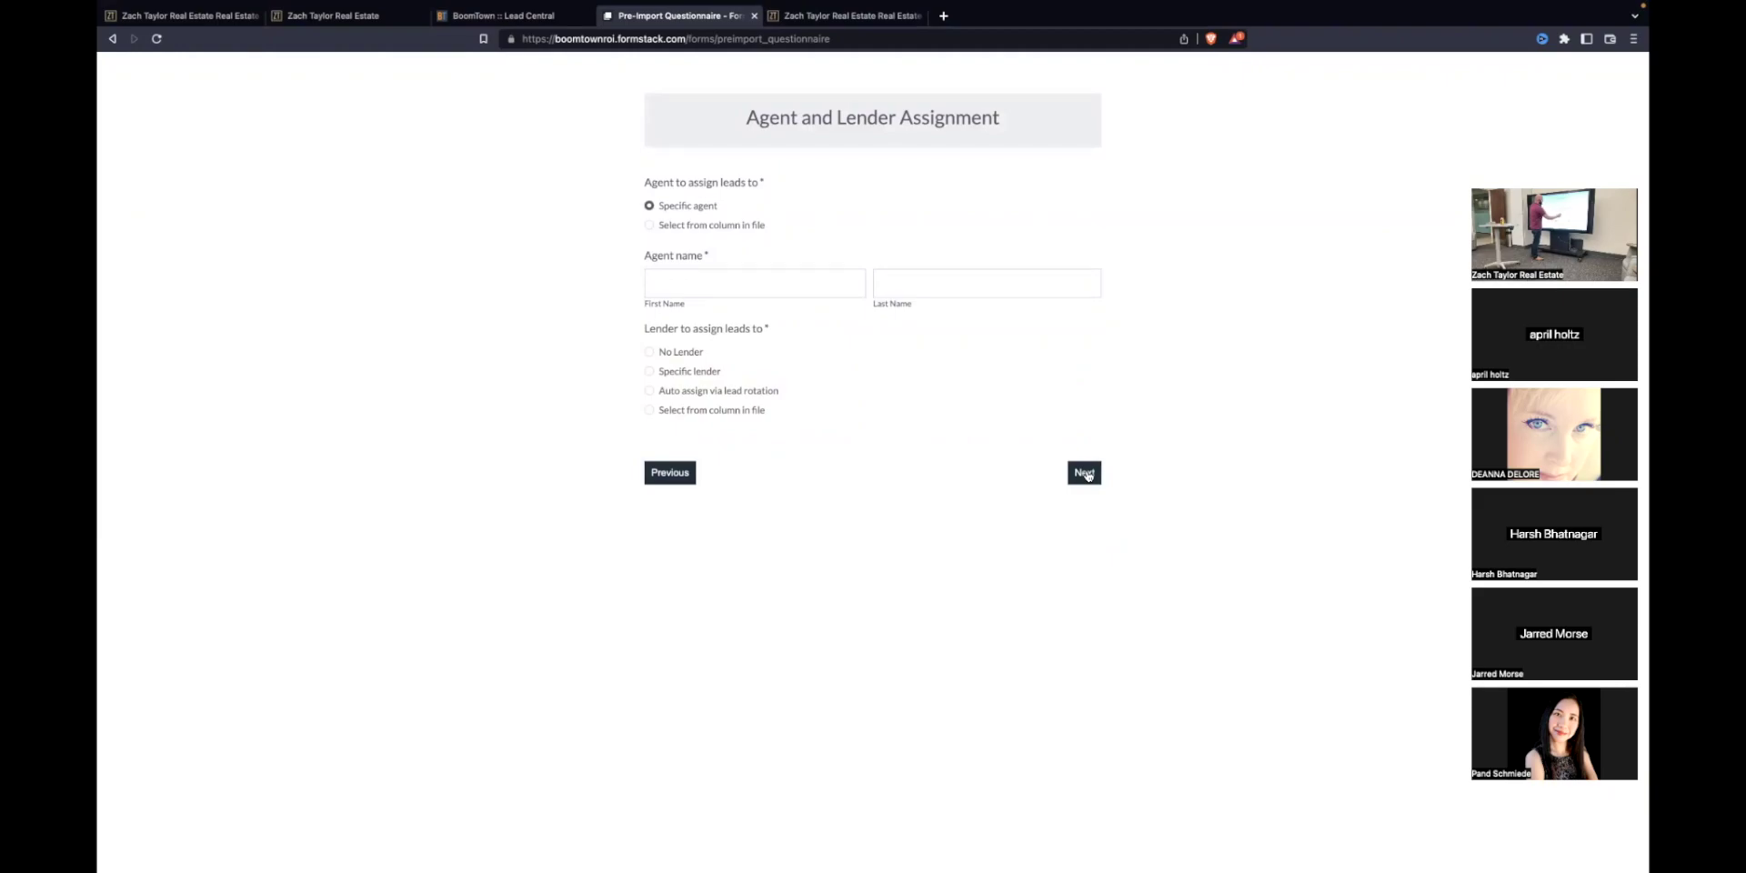
{"action": "left_click", "coordinate": [685, 288]}
{"action": "key", "text": "Tab"}
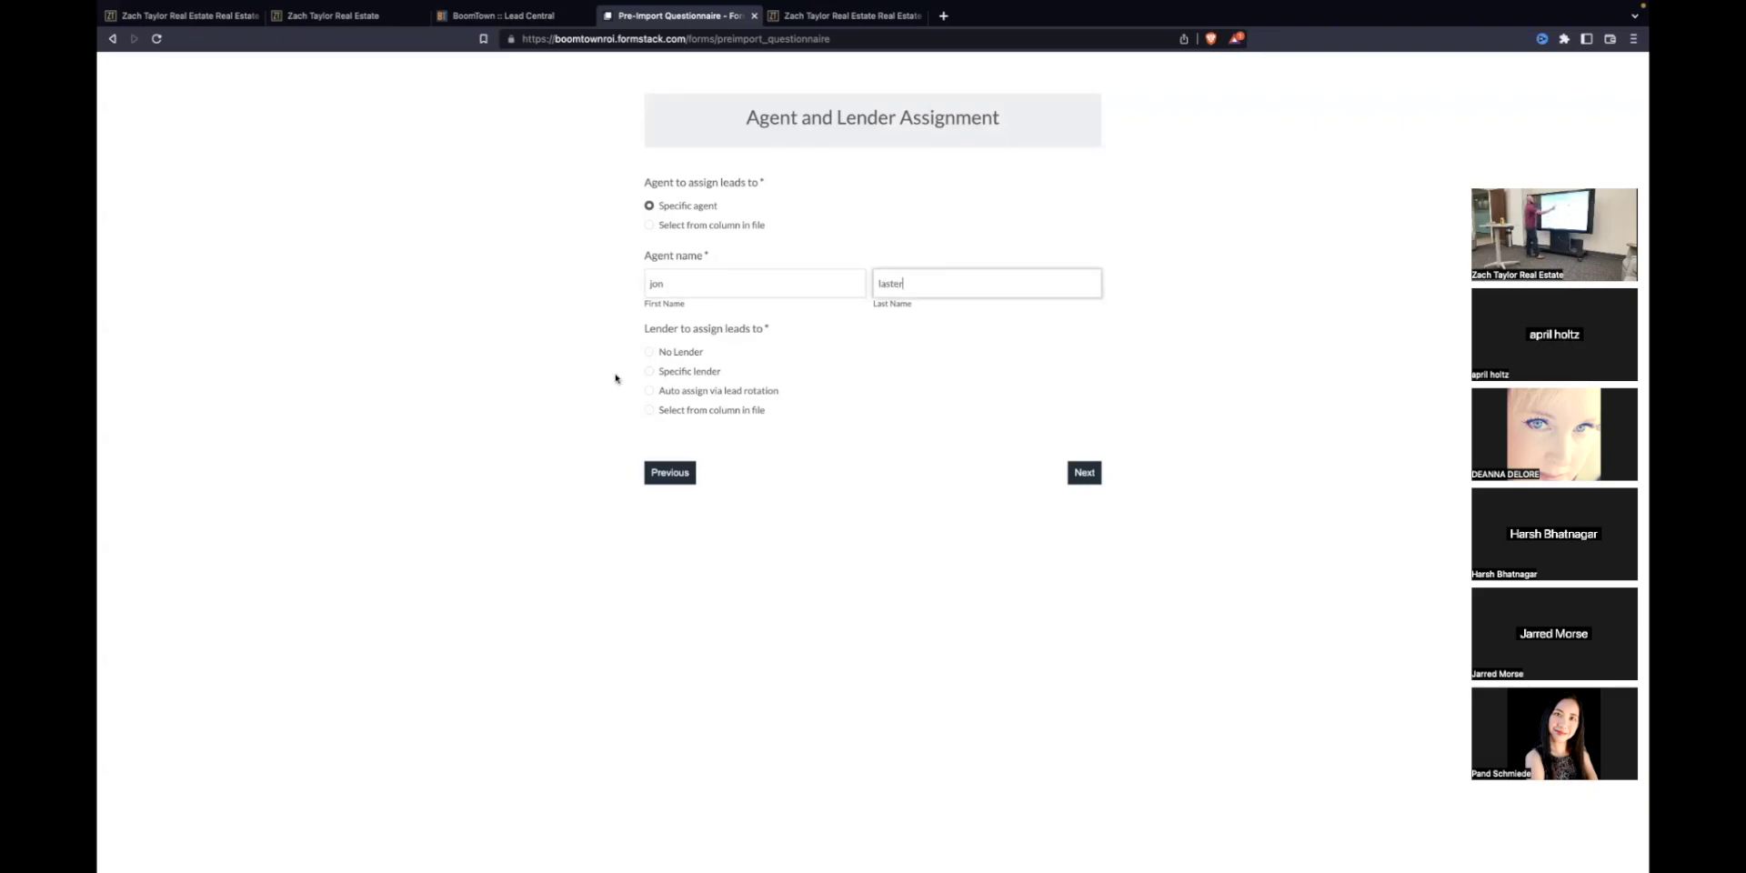
{"action": "left_click", "coordinate": [648, 352]}
Step: Take categories from a file column matching the list (Yes) and set lead type to Buyer
{"action": "left_click", "coordinate": [1073, 471]}
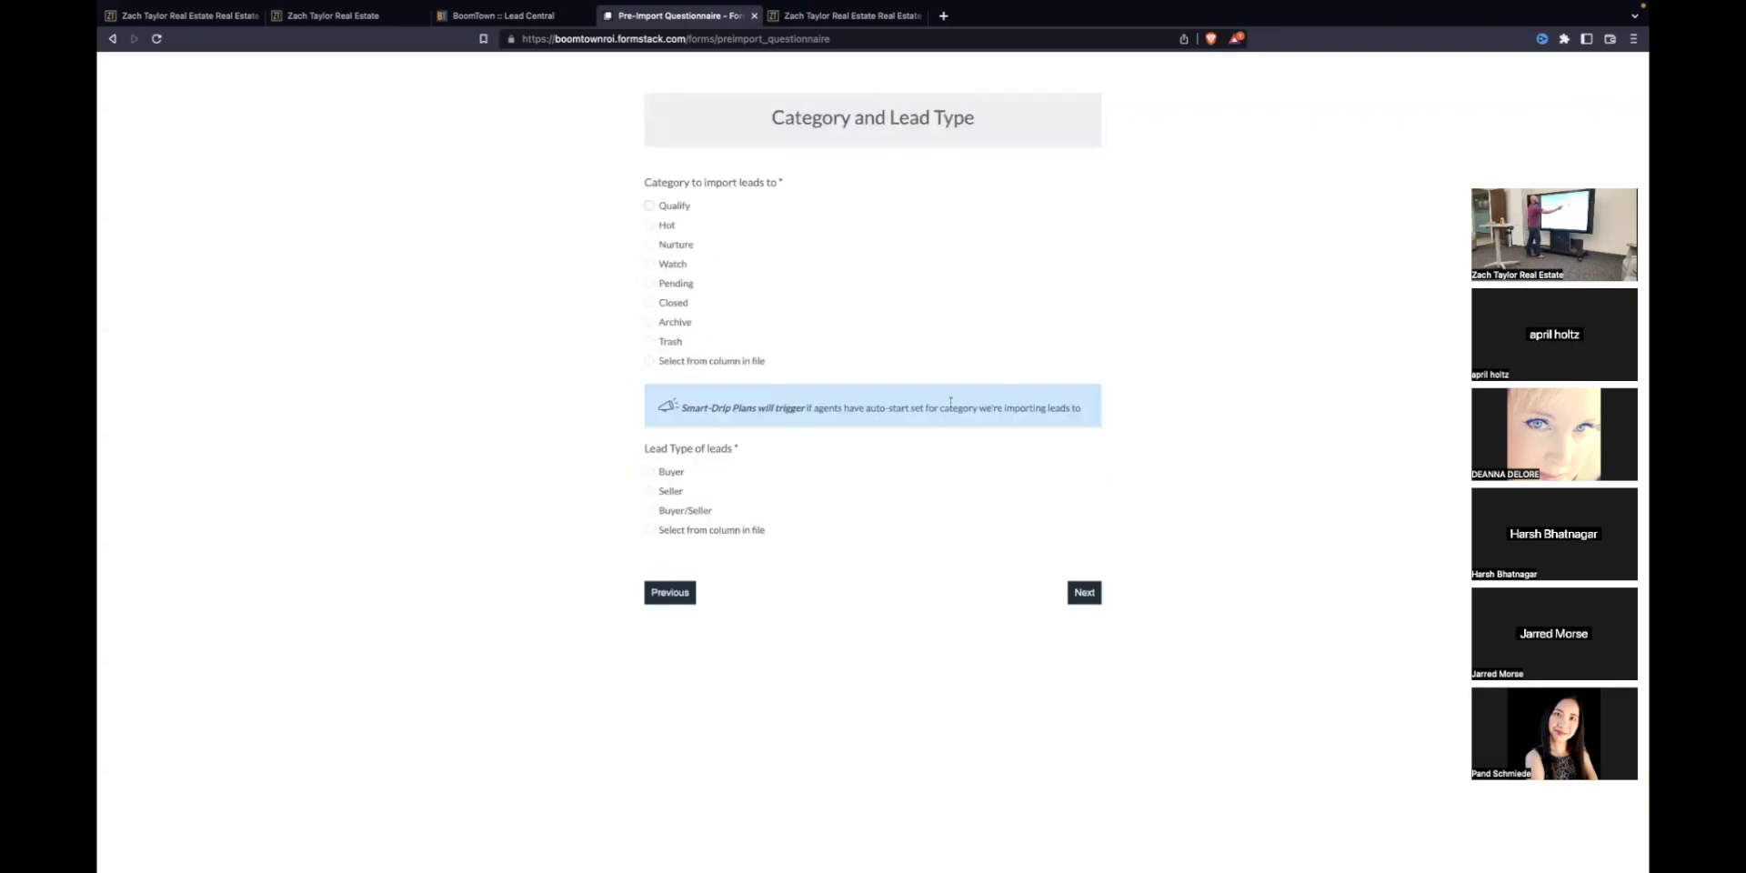
{"action": "left_click", "coordinate": [648, 361]}
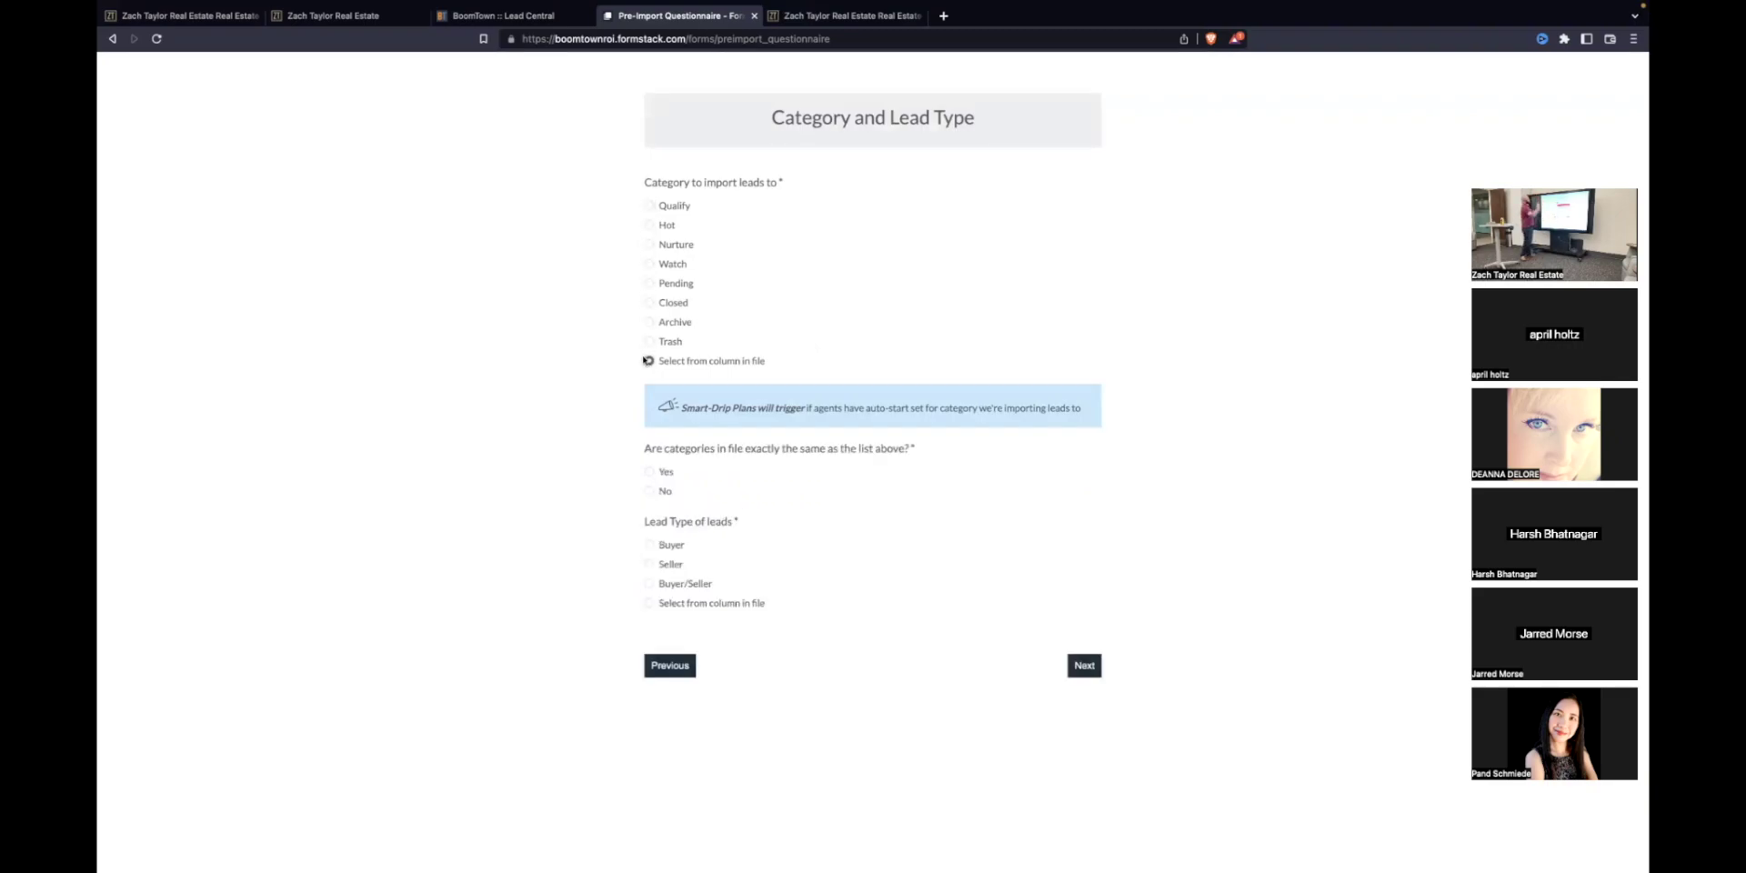
{"action": "left_click", "coordinate": [648, 472]}
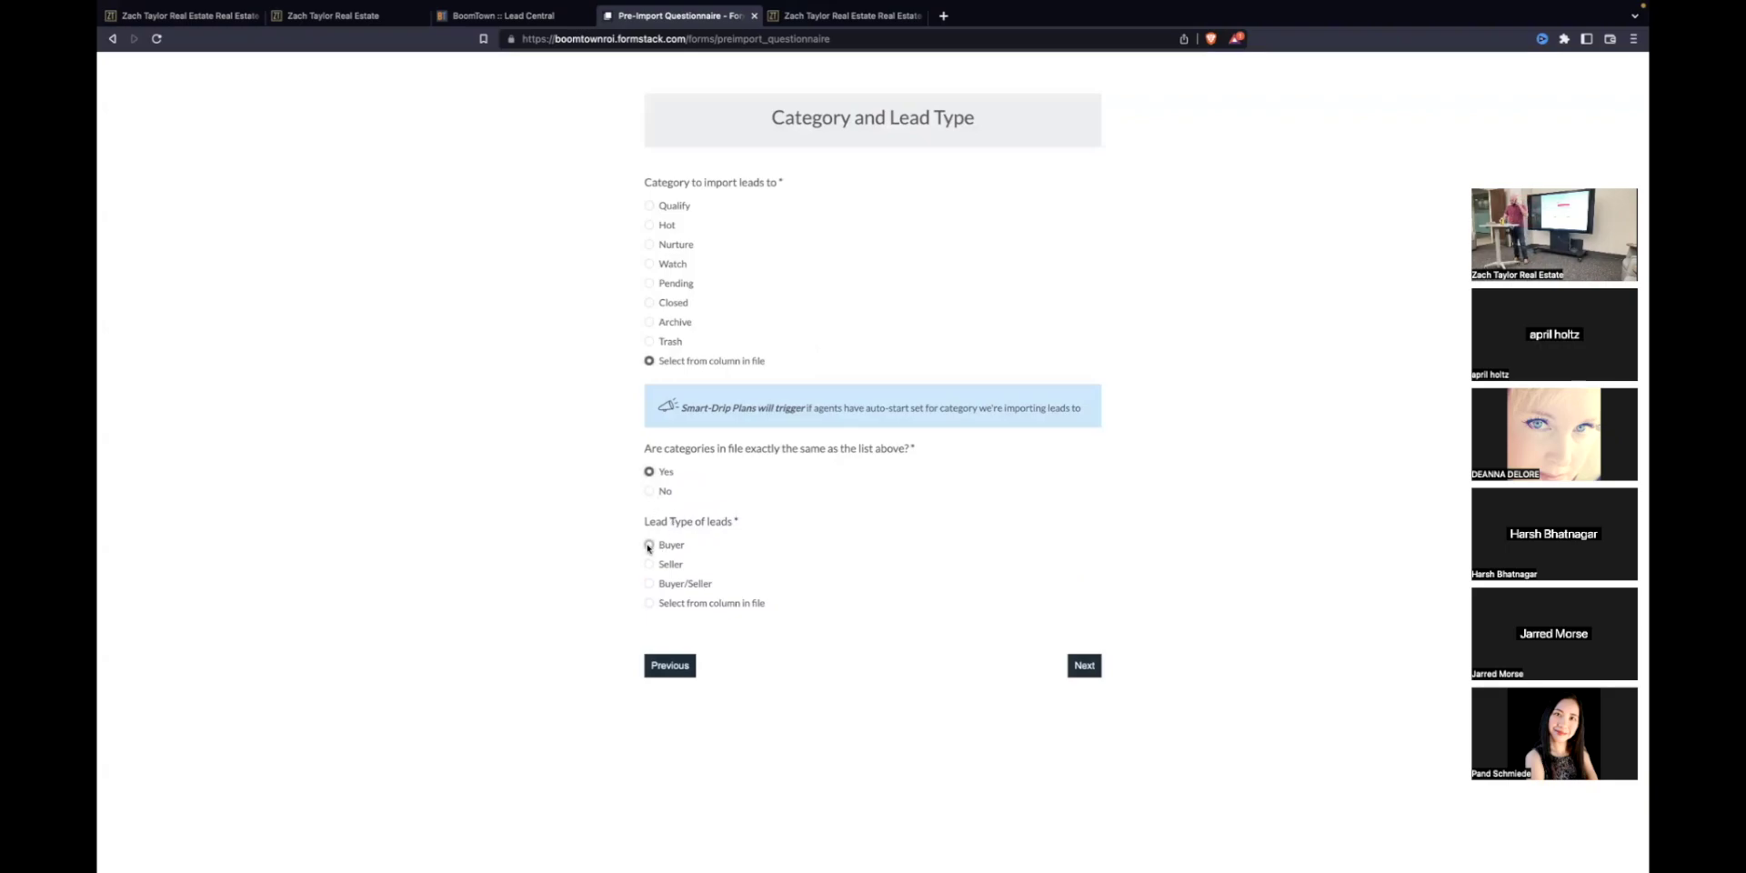
{"action": "left_click", "coordinate": [648, 544]}
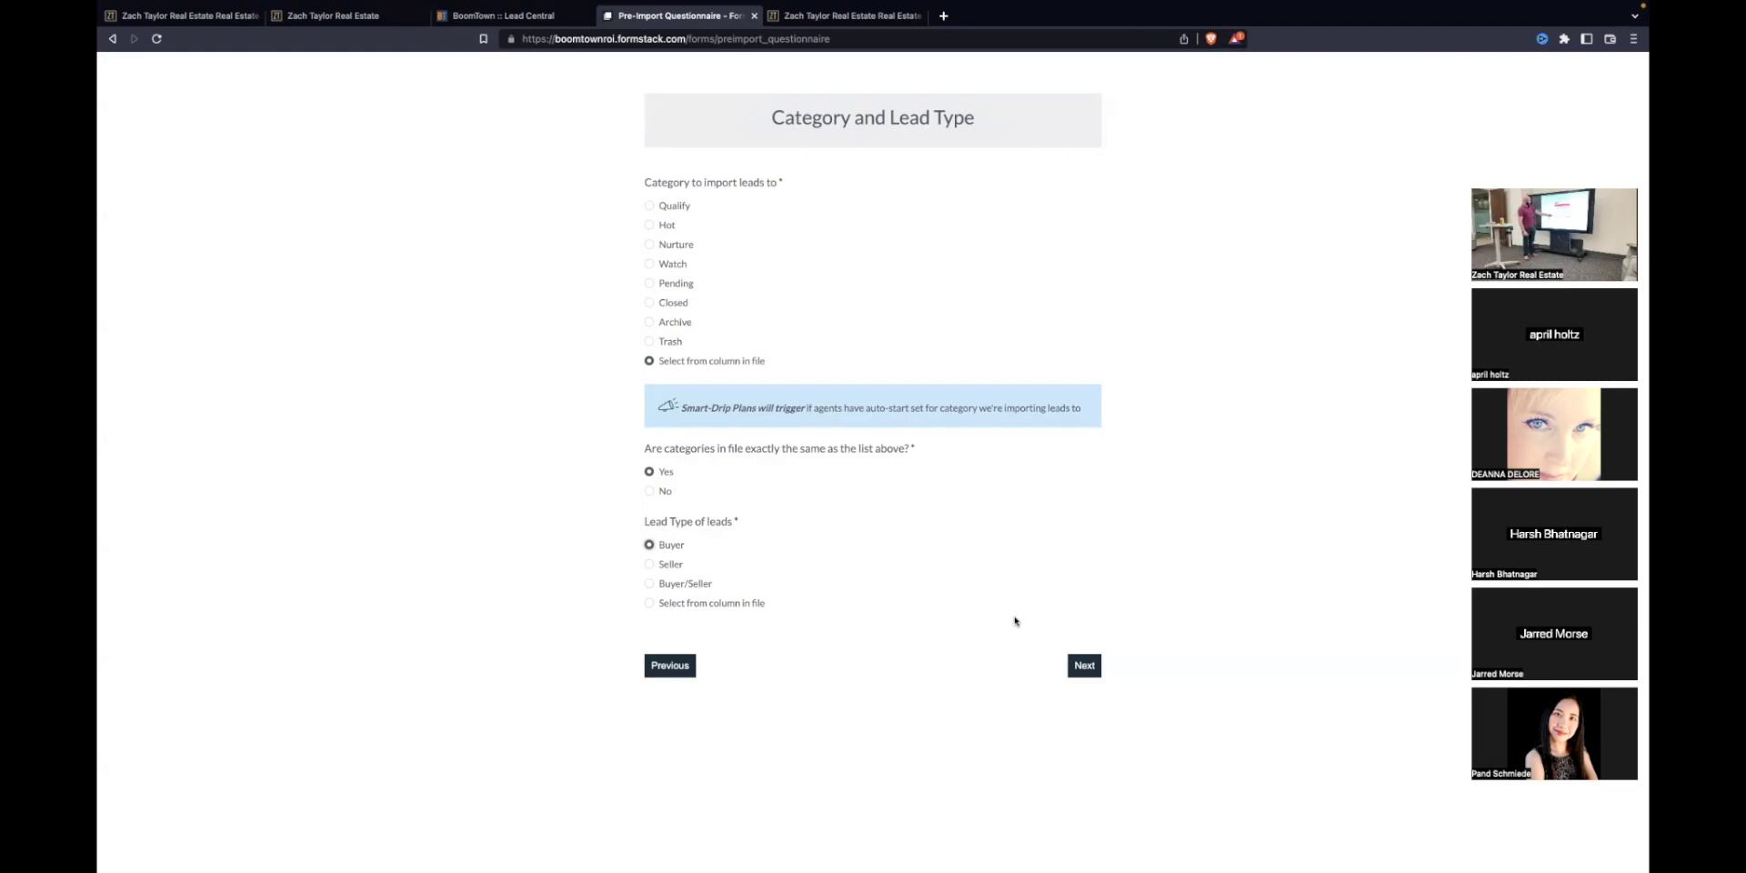
Step: Choose Use IMPORT as the source, then close the questionnaire tab
{"action": "left_click", "coordinate": [1084, 667]}
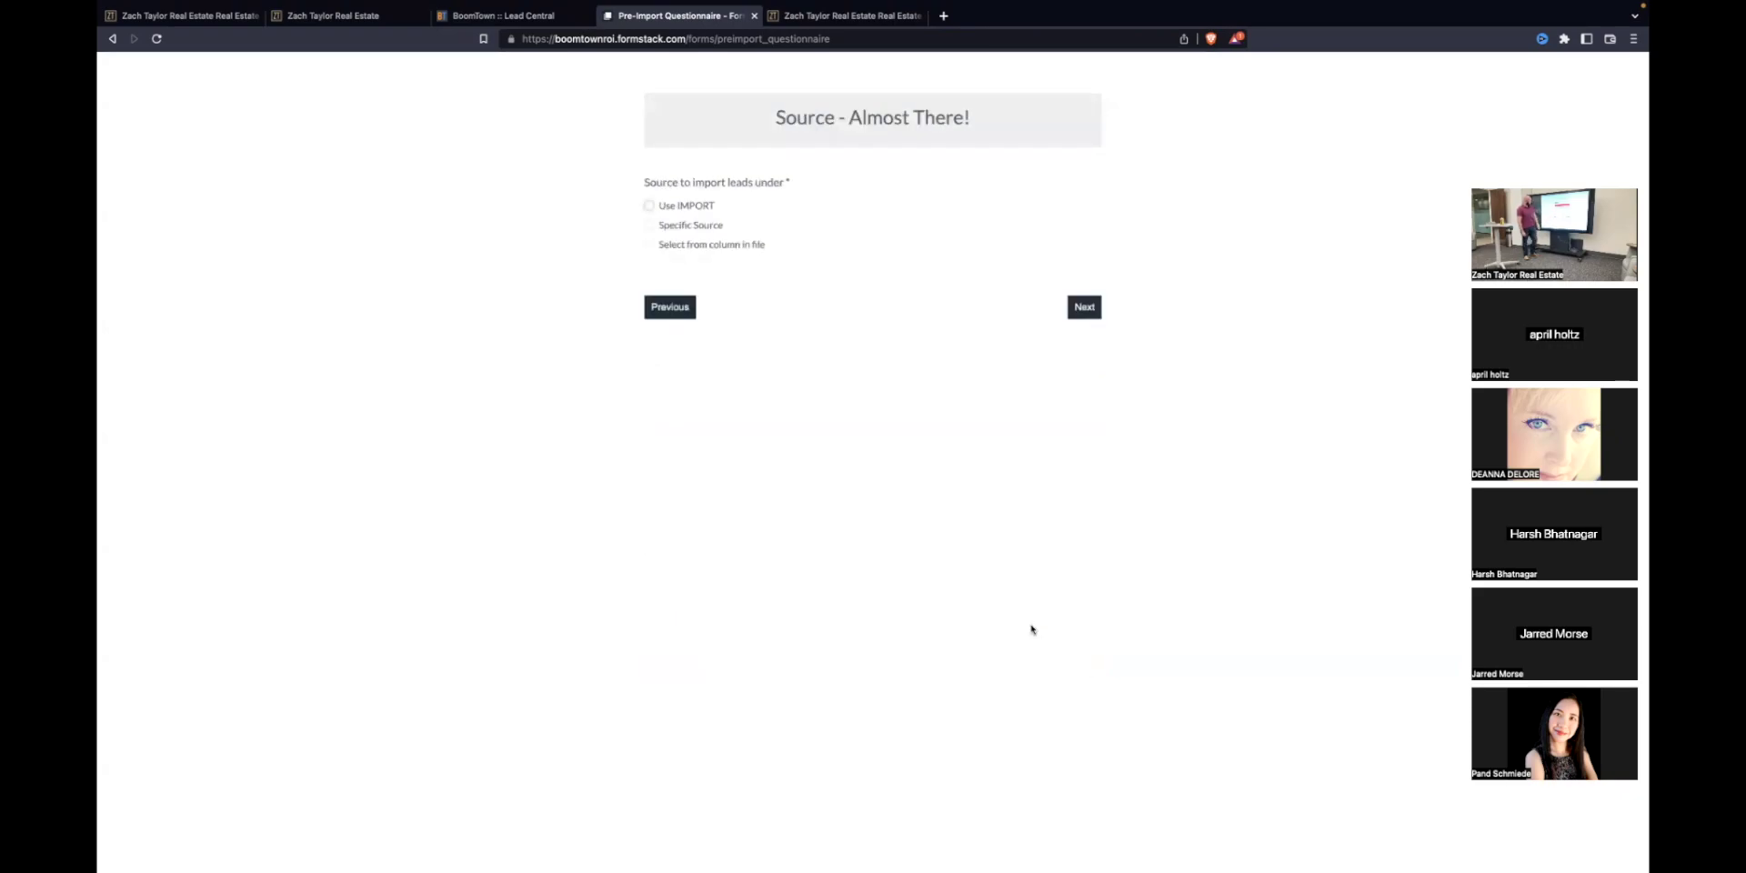
{"action": "left_click", "coordinate": [648, 207]}
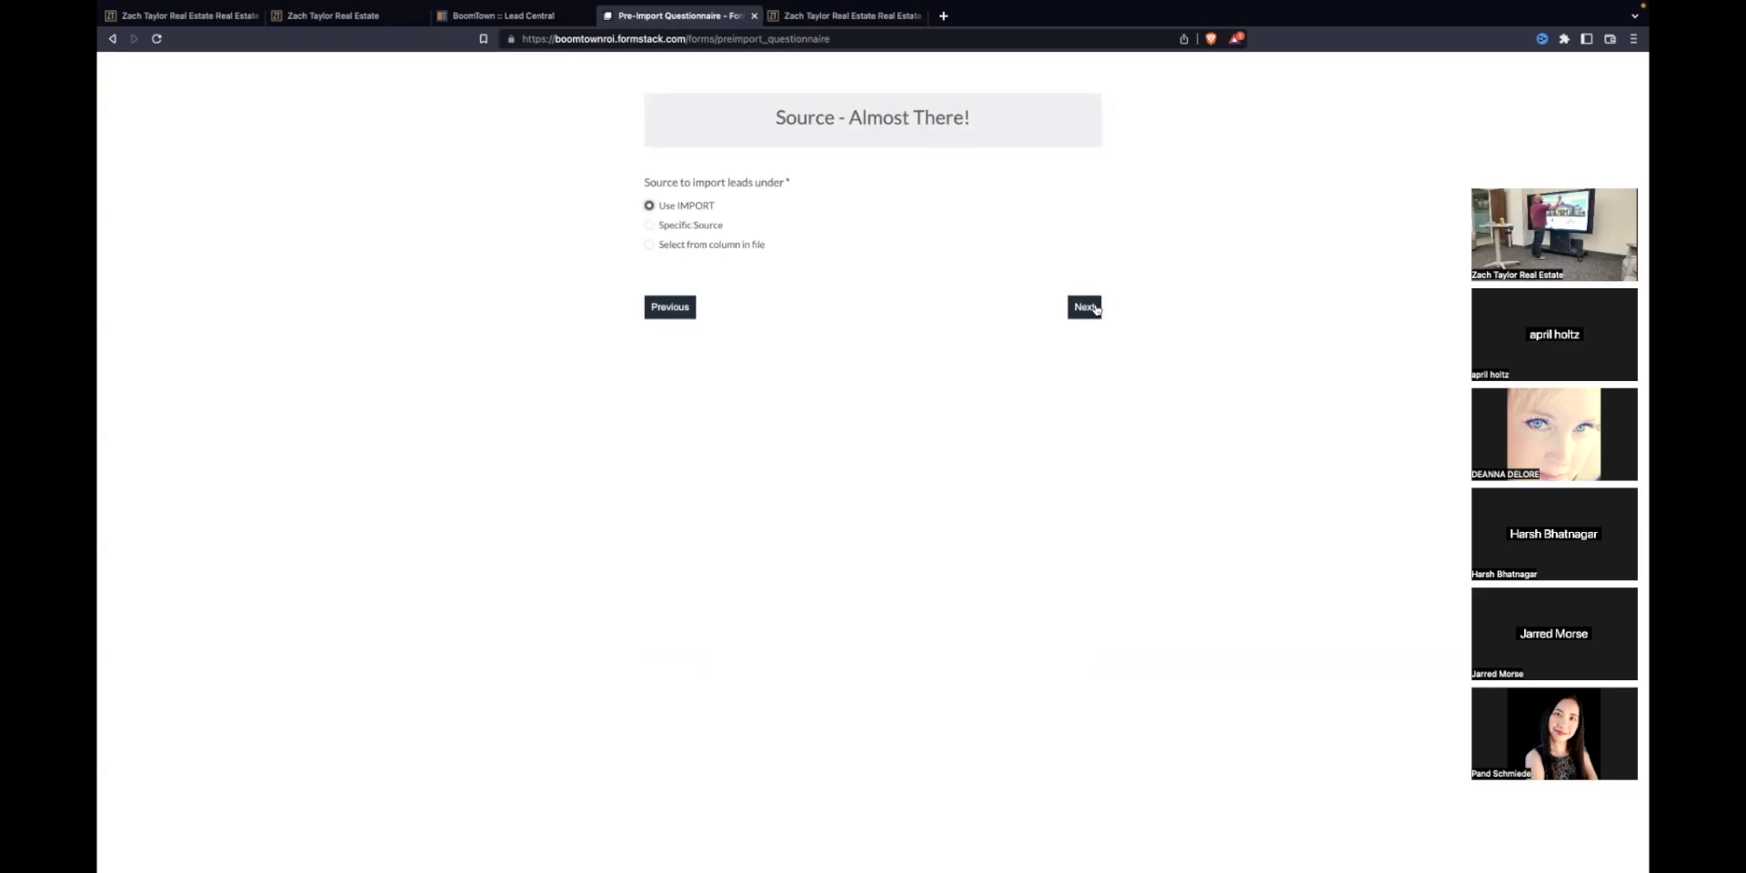
{"action": "left_click", "coordinate": [754, 15]}
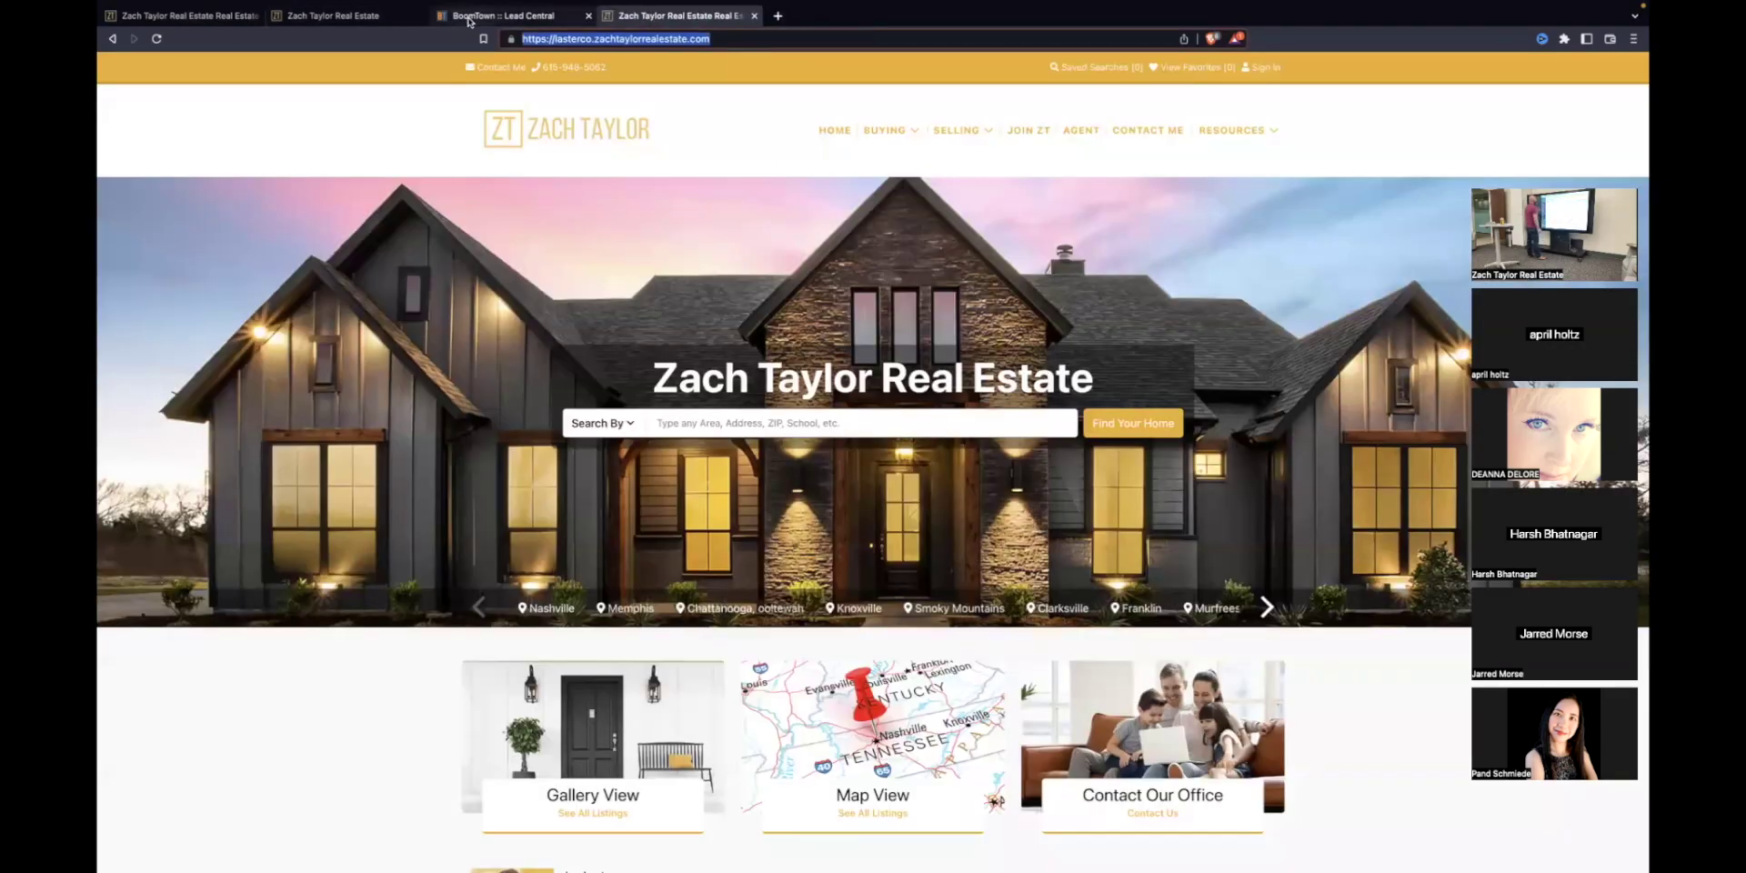
Step: Return to Lead Central, open the Help Portal, and close it again
{"action": "left_click", "coordinate": [474, 16]}
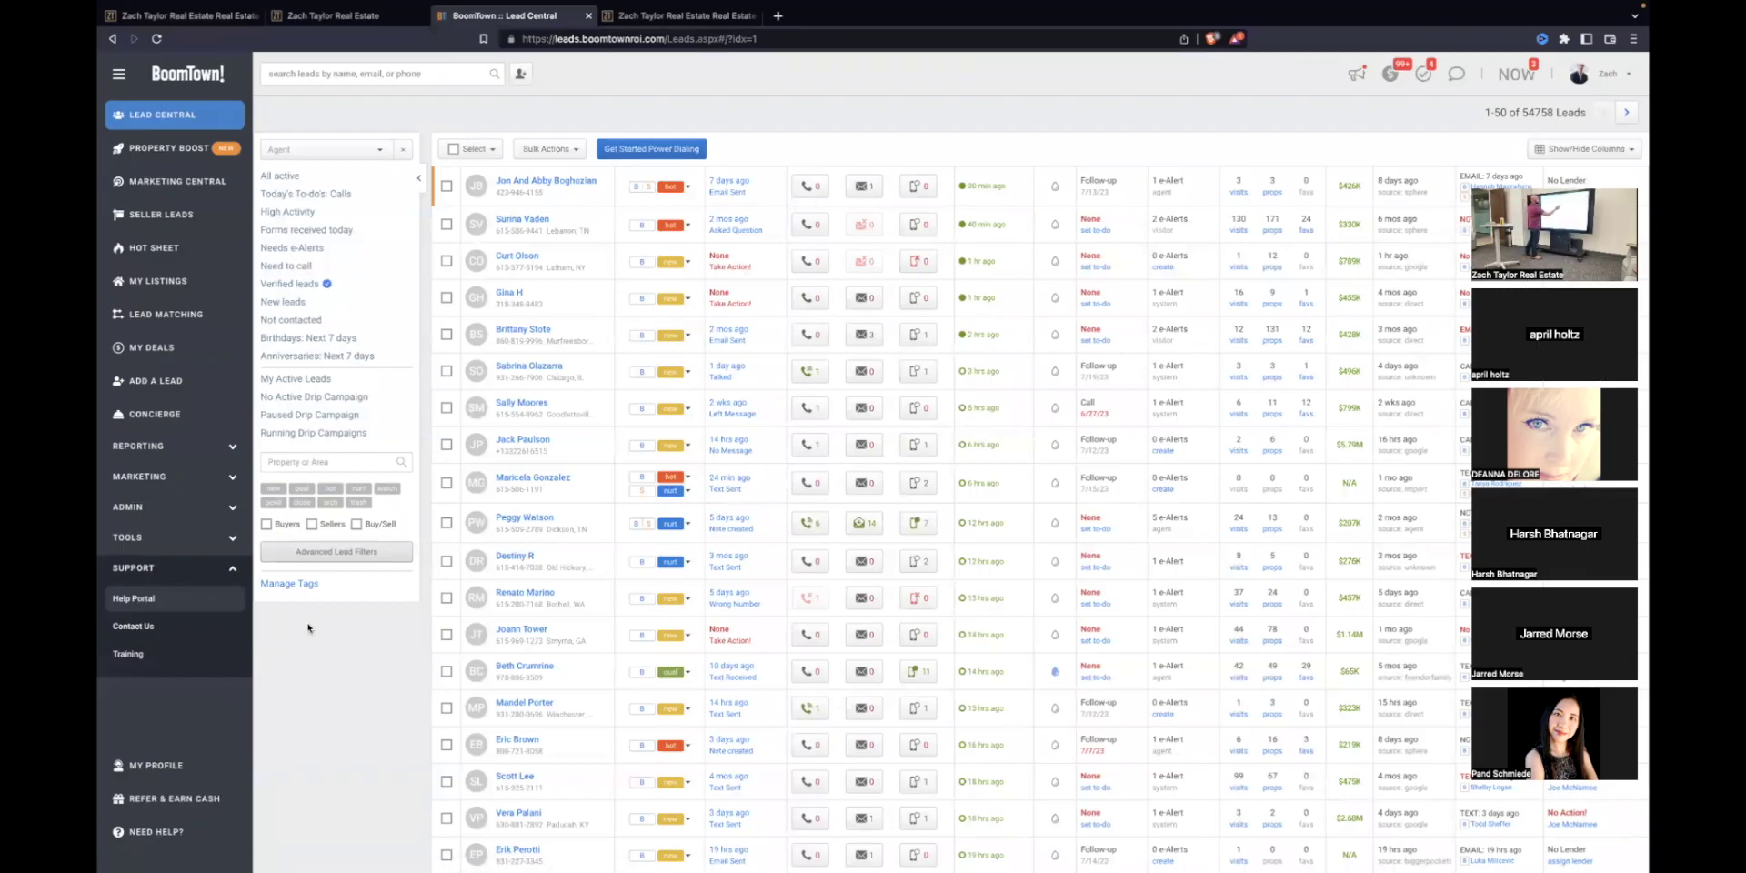
{"action": "left_click", "coordinate": [137, 598]}
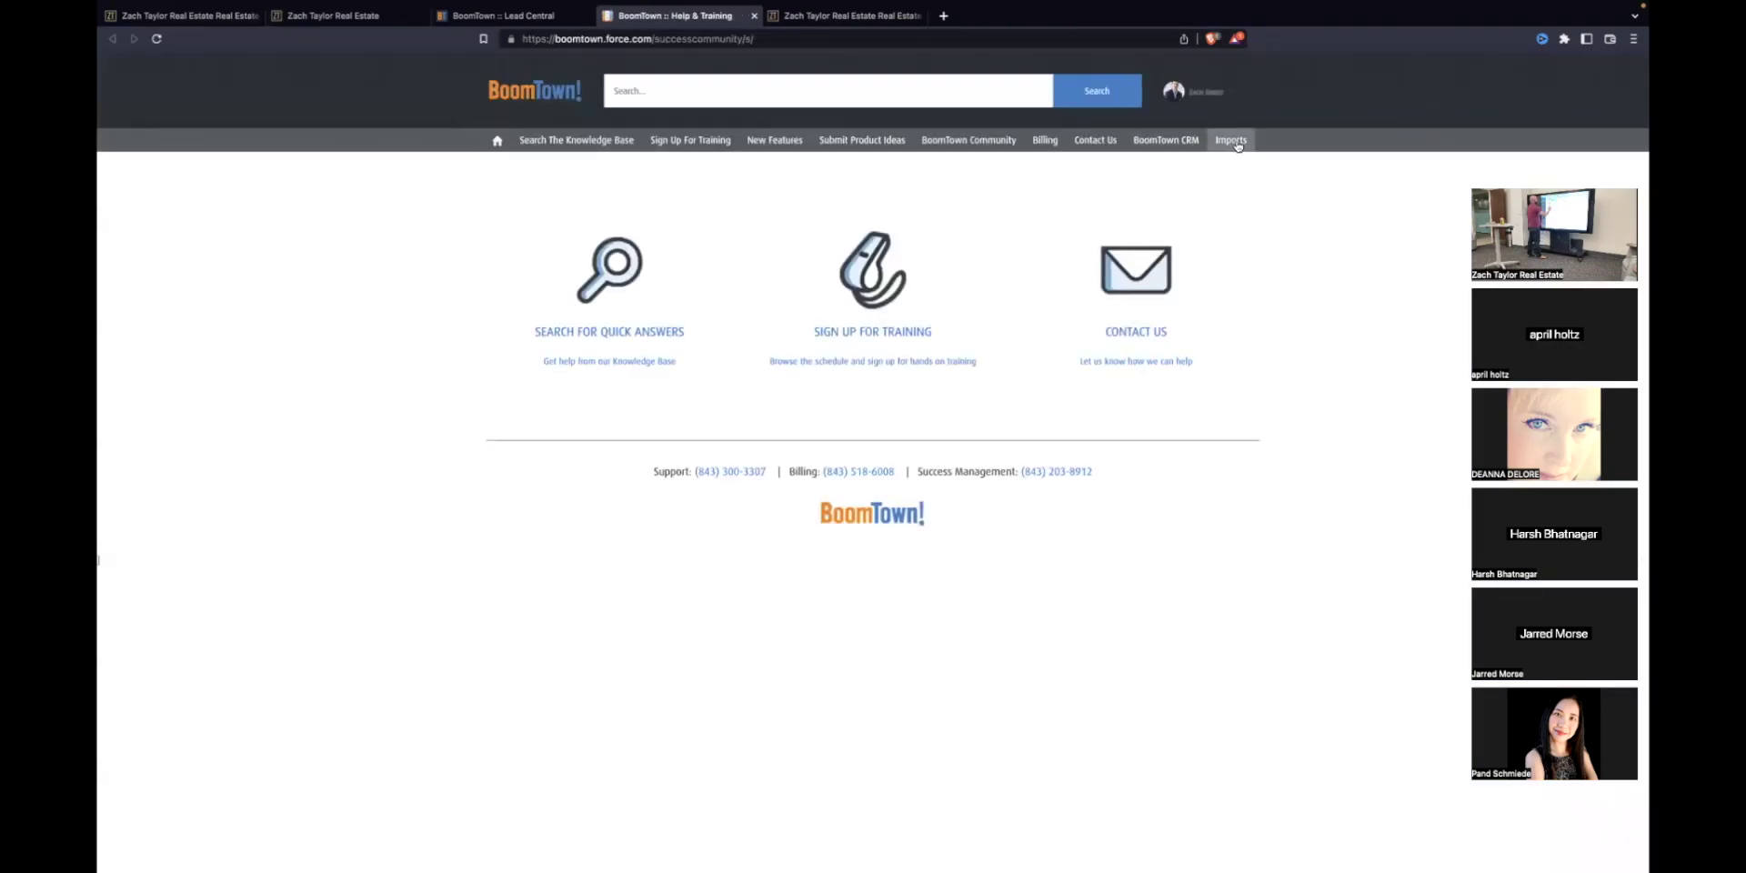
{"action": "left_click", "coordinate": [754, 16]}
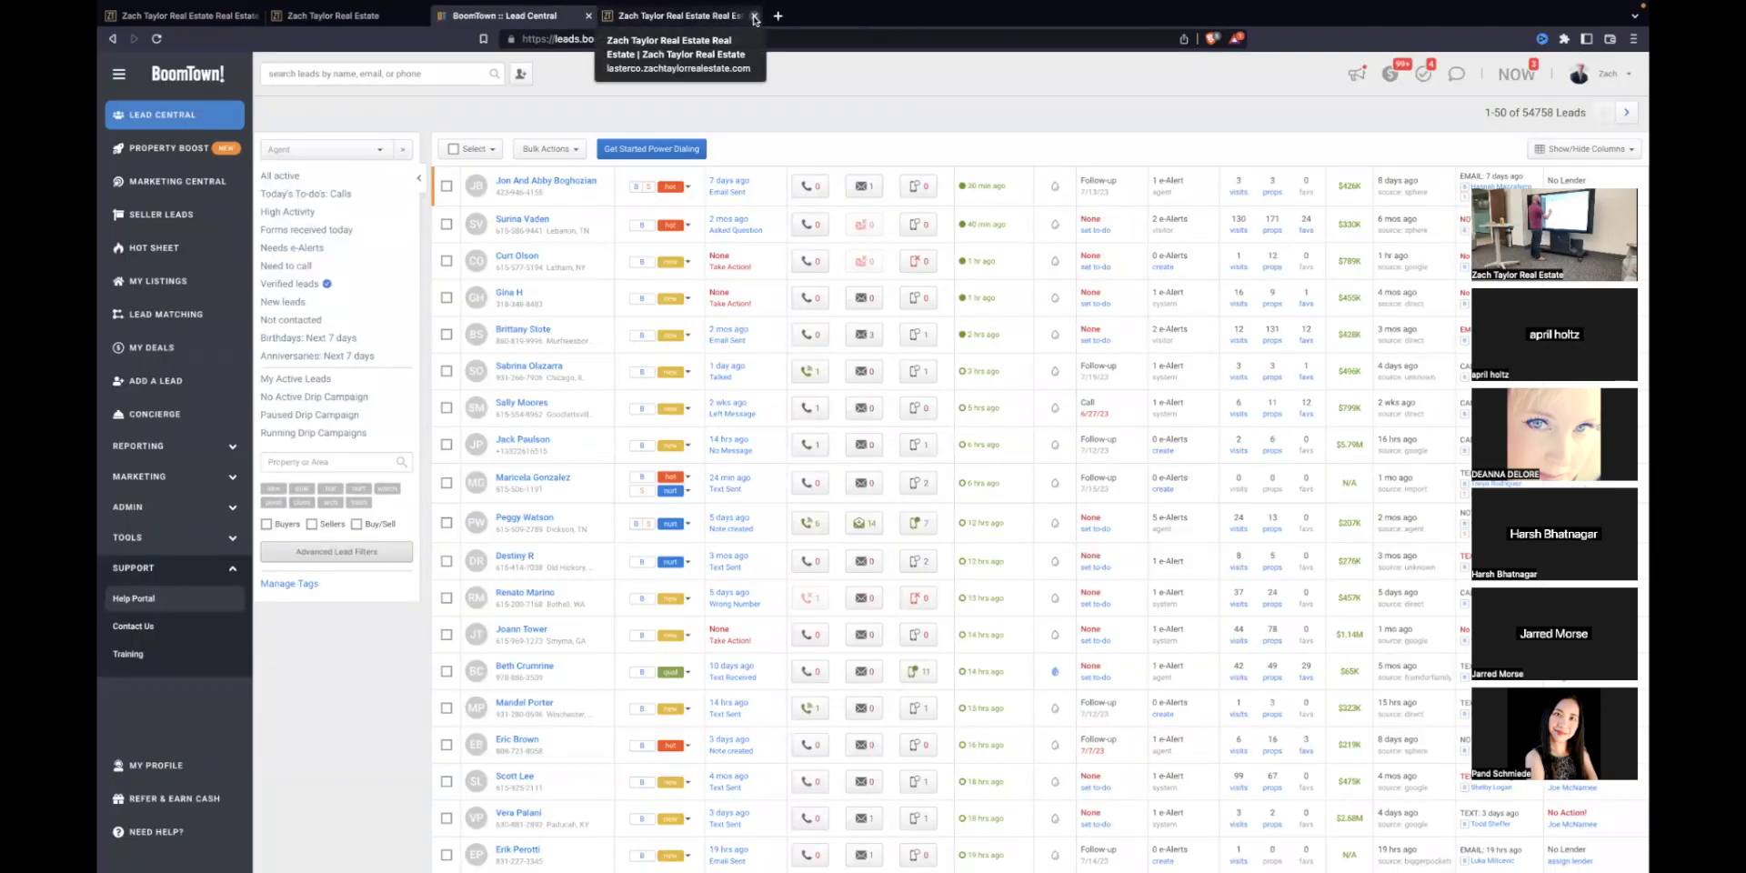
Step: Open the Boomtown Testtwo lead's profile briefly, then go back to the leads list
{"action": "scroll", "coordinate": [610, 420], "scroll_direction": "down", "scroll_amount": 5}
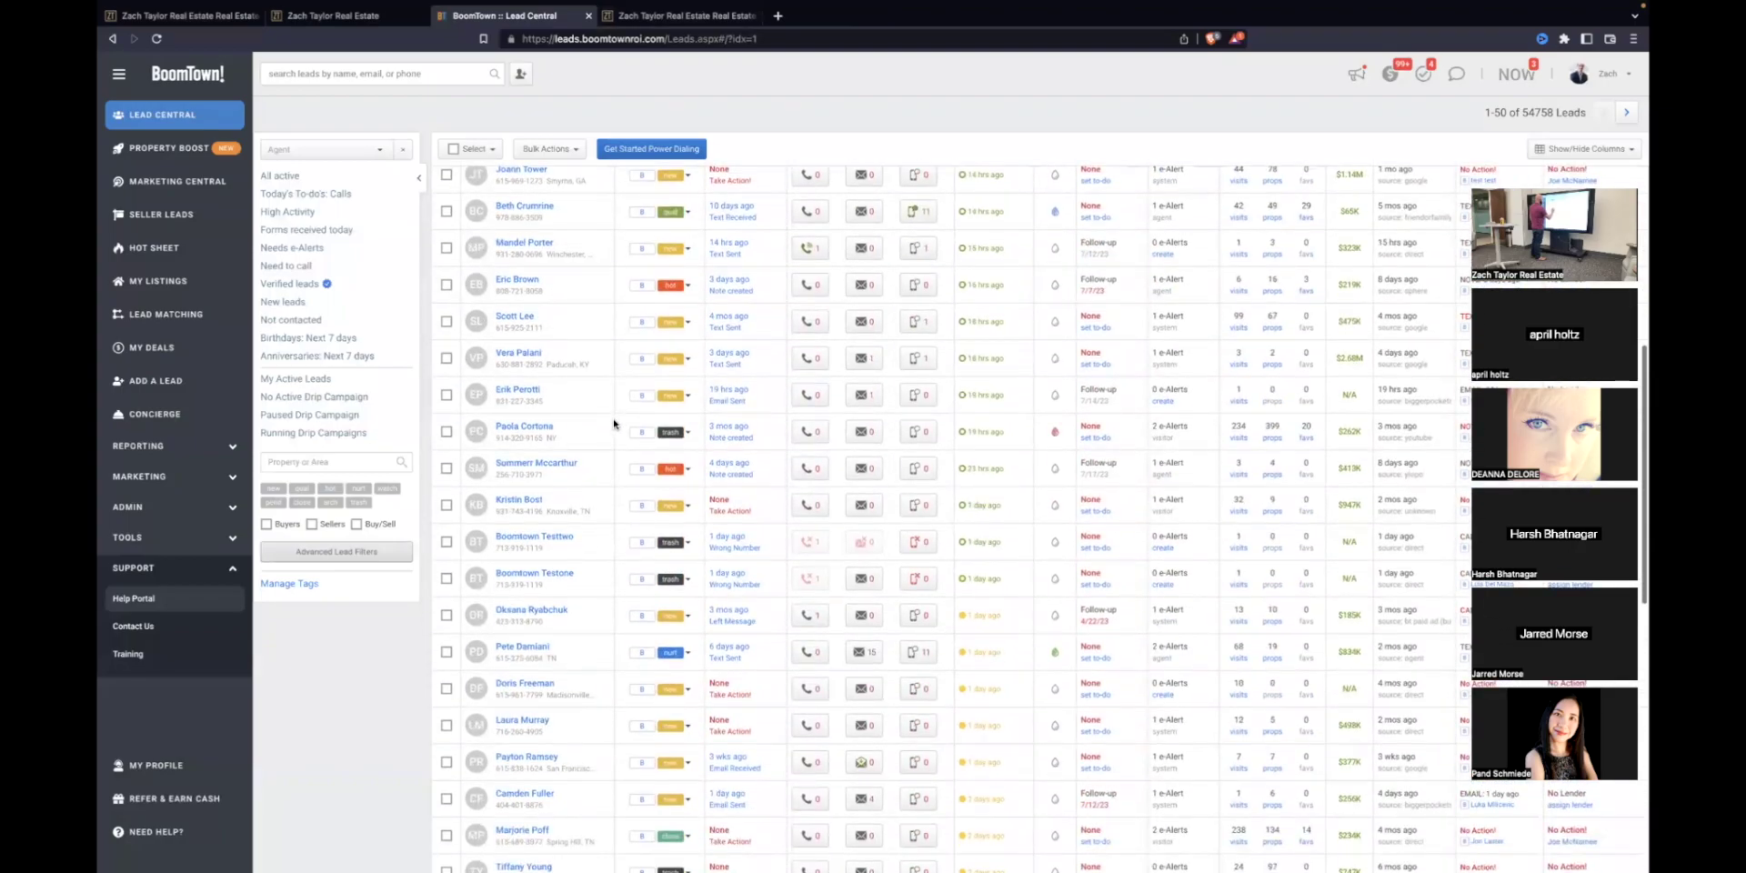
{"action": "left_click", "coordinate": [557, 539]}
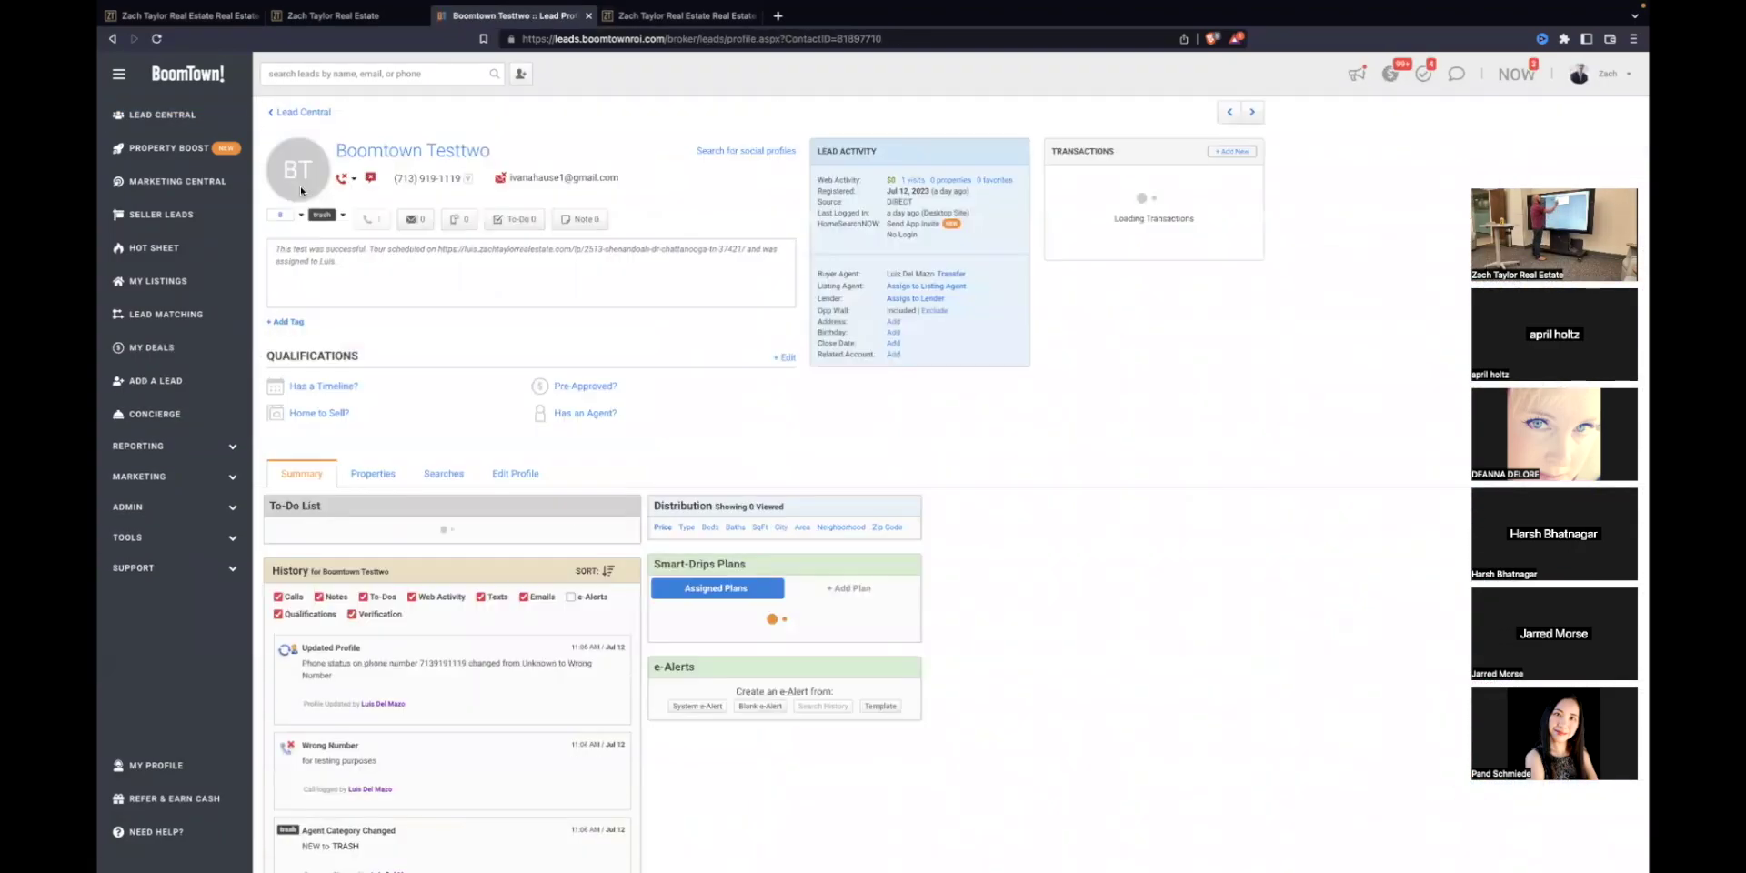
{"action": "left_click", "coordinate": [112, 38]}
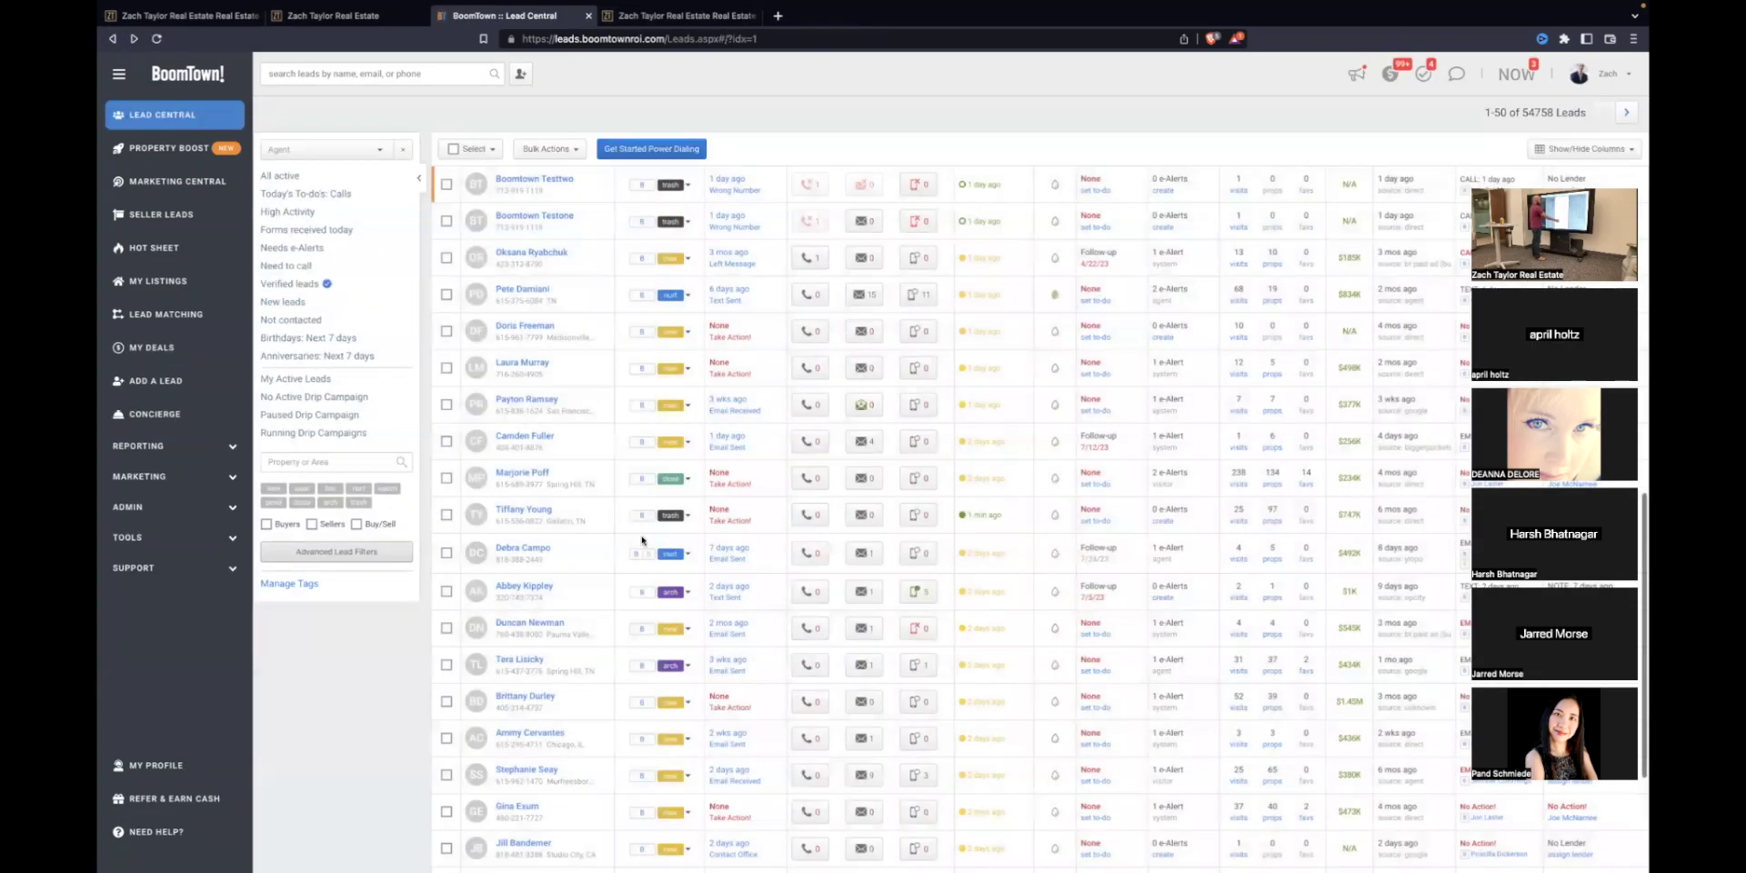
{"action": "scroll", "coordinate": [607, 533], "scroll_direction": "down", "scroll_amount": 2}
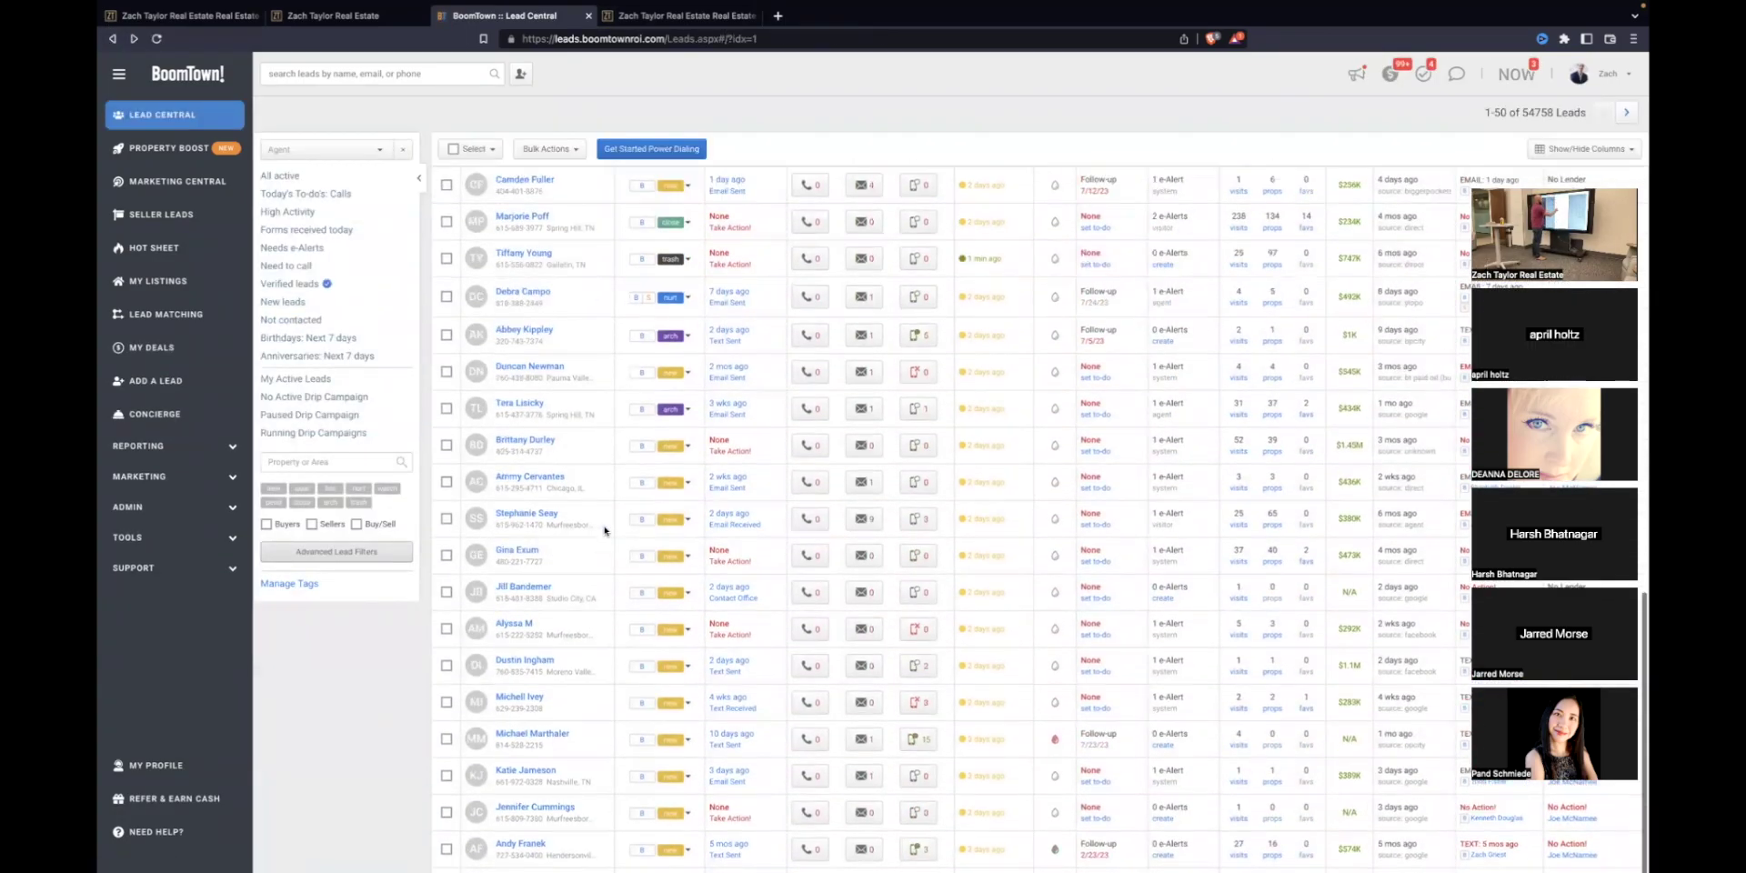
{"action": "scroll", "coordinate": [605, 530], "scroll_direction": "up", "scroll_amount": 5}
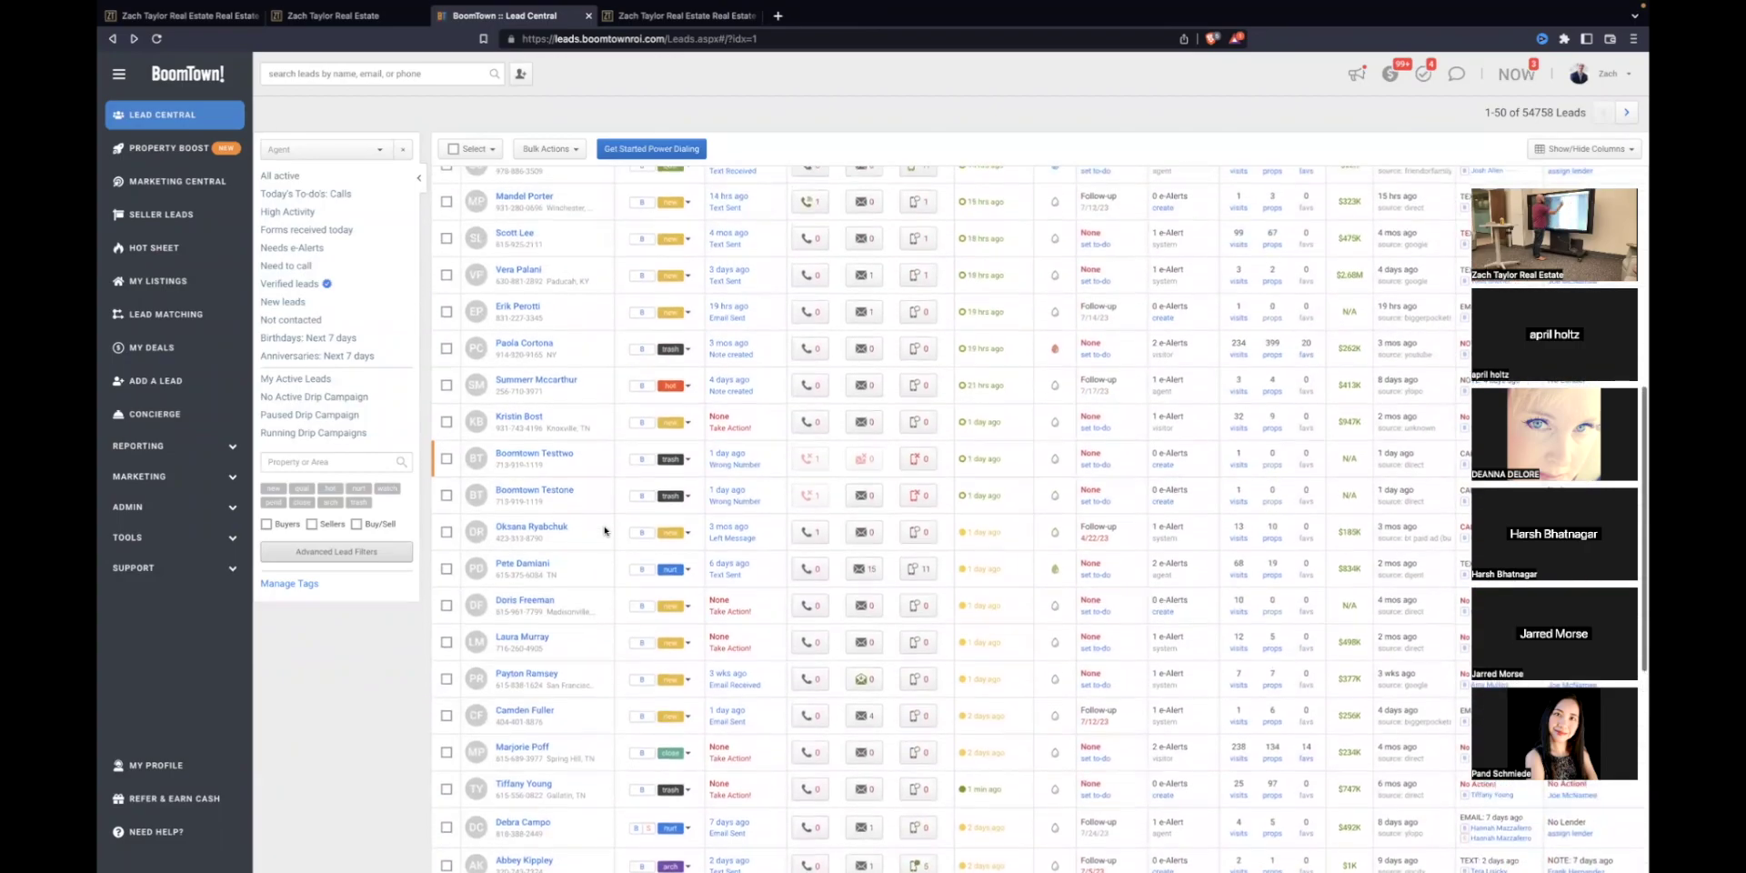
Step: Open Boomtown Testtwo's drip plans and browse the Smart-Drip plans available to add
{"action": "left_click", "coordinate": [1056, 475]}
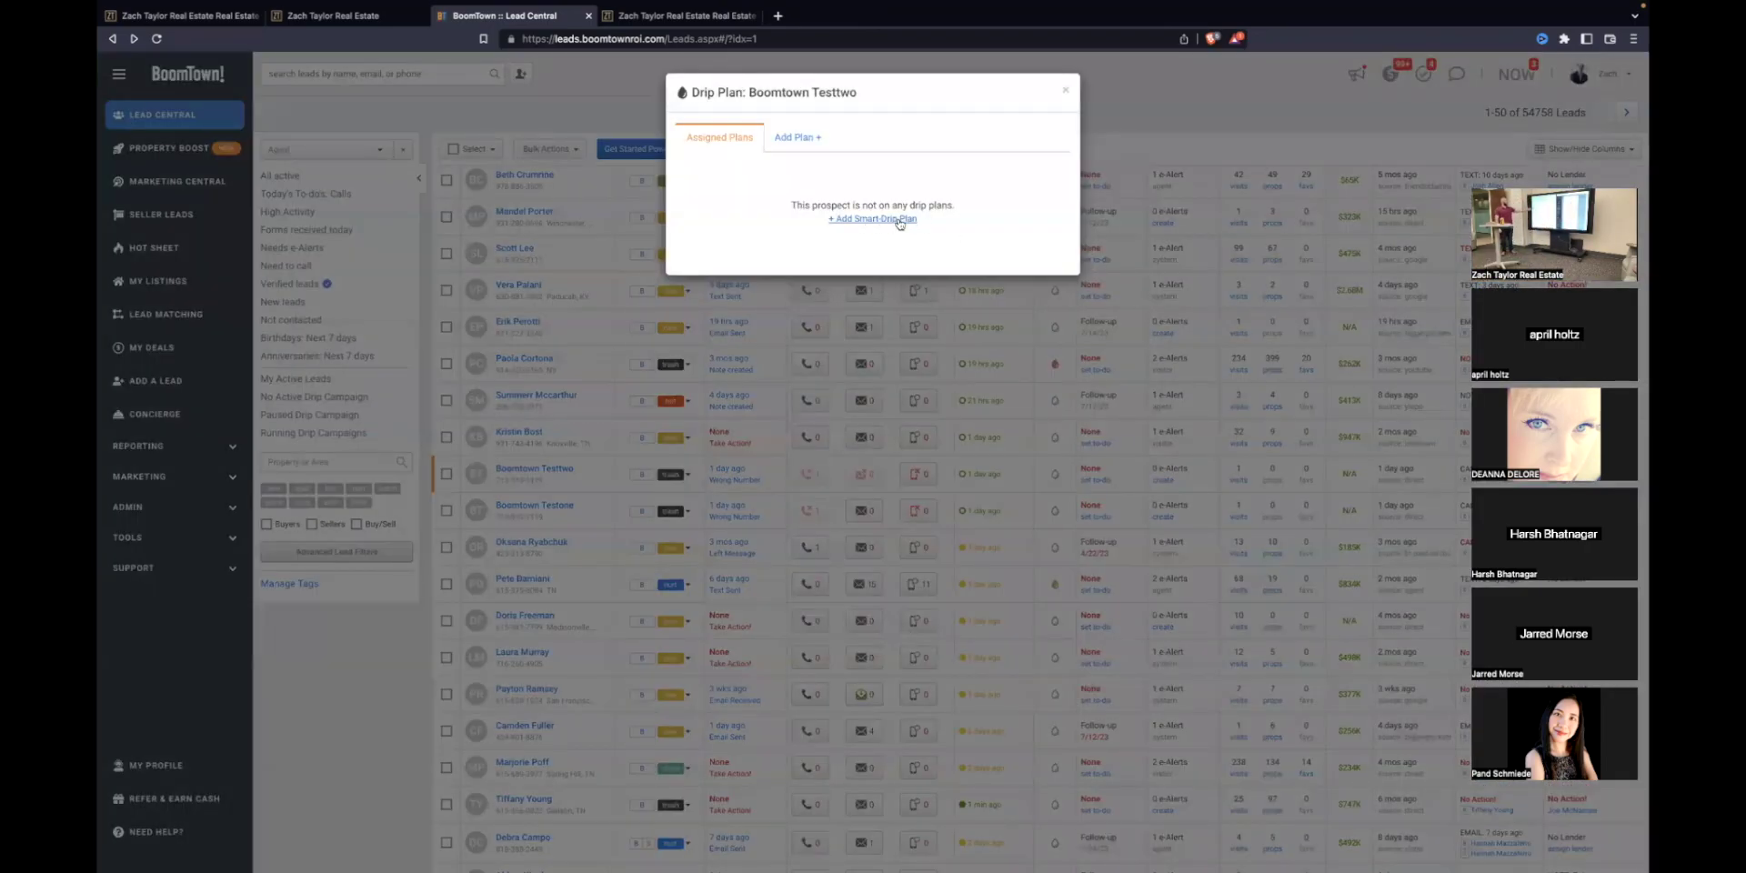
{"action": "left_click", "coordinate": [895, 219]}
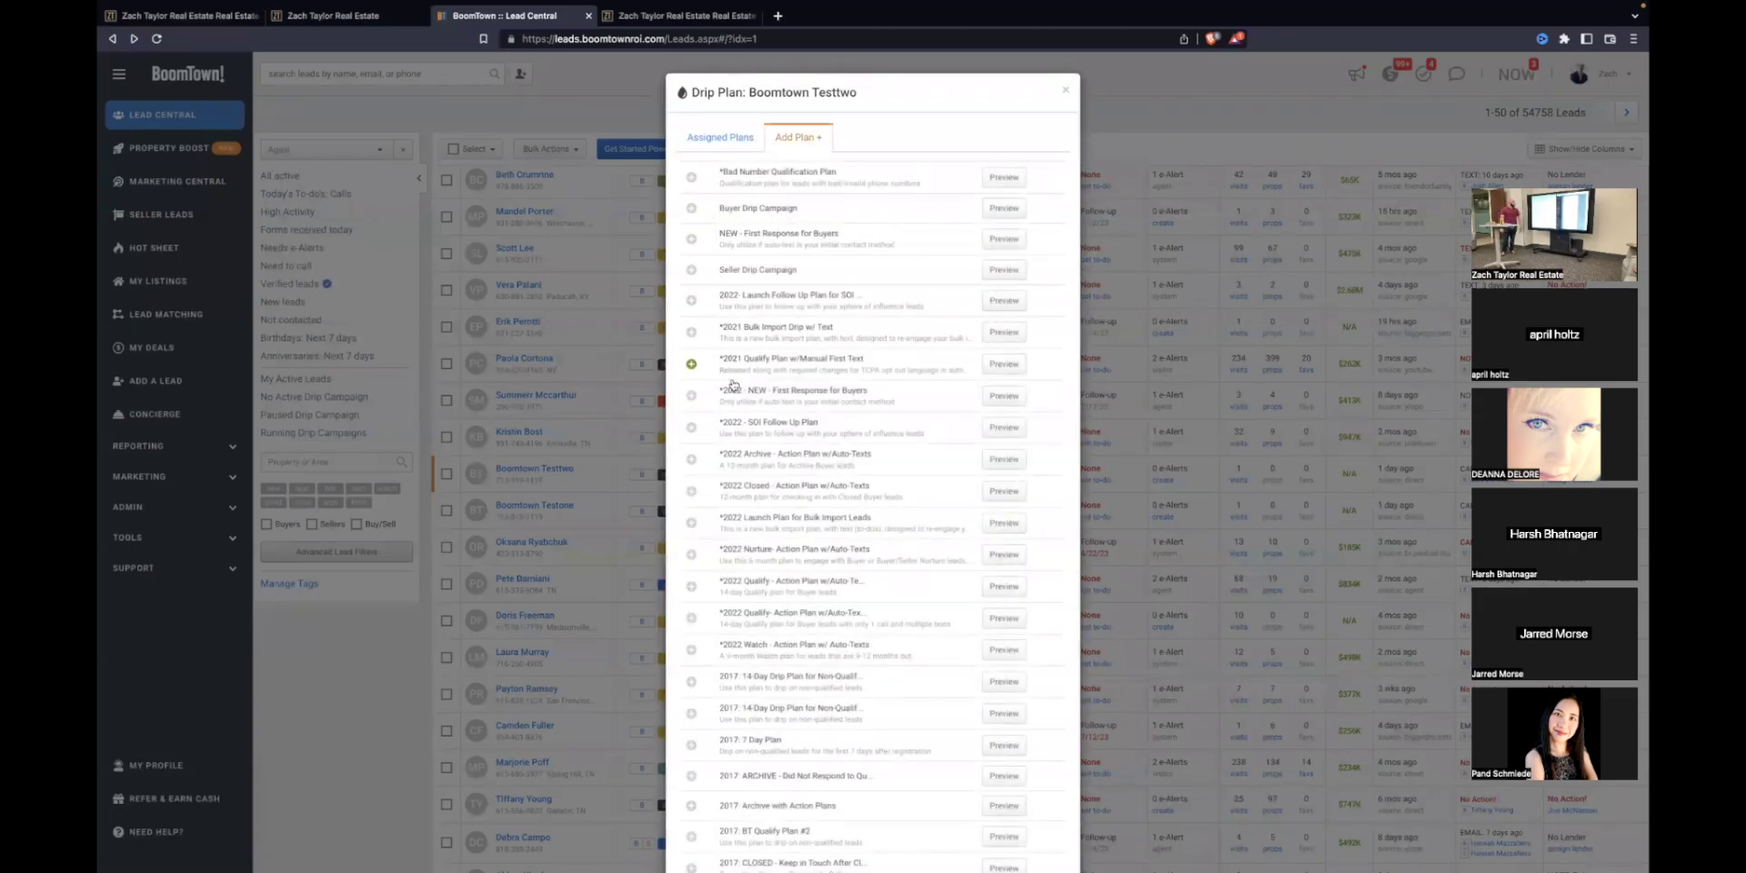
{"action": "scroll", "coordinate": [737, 519], "scroll_direction": "down", "scroll_amount": 5}
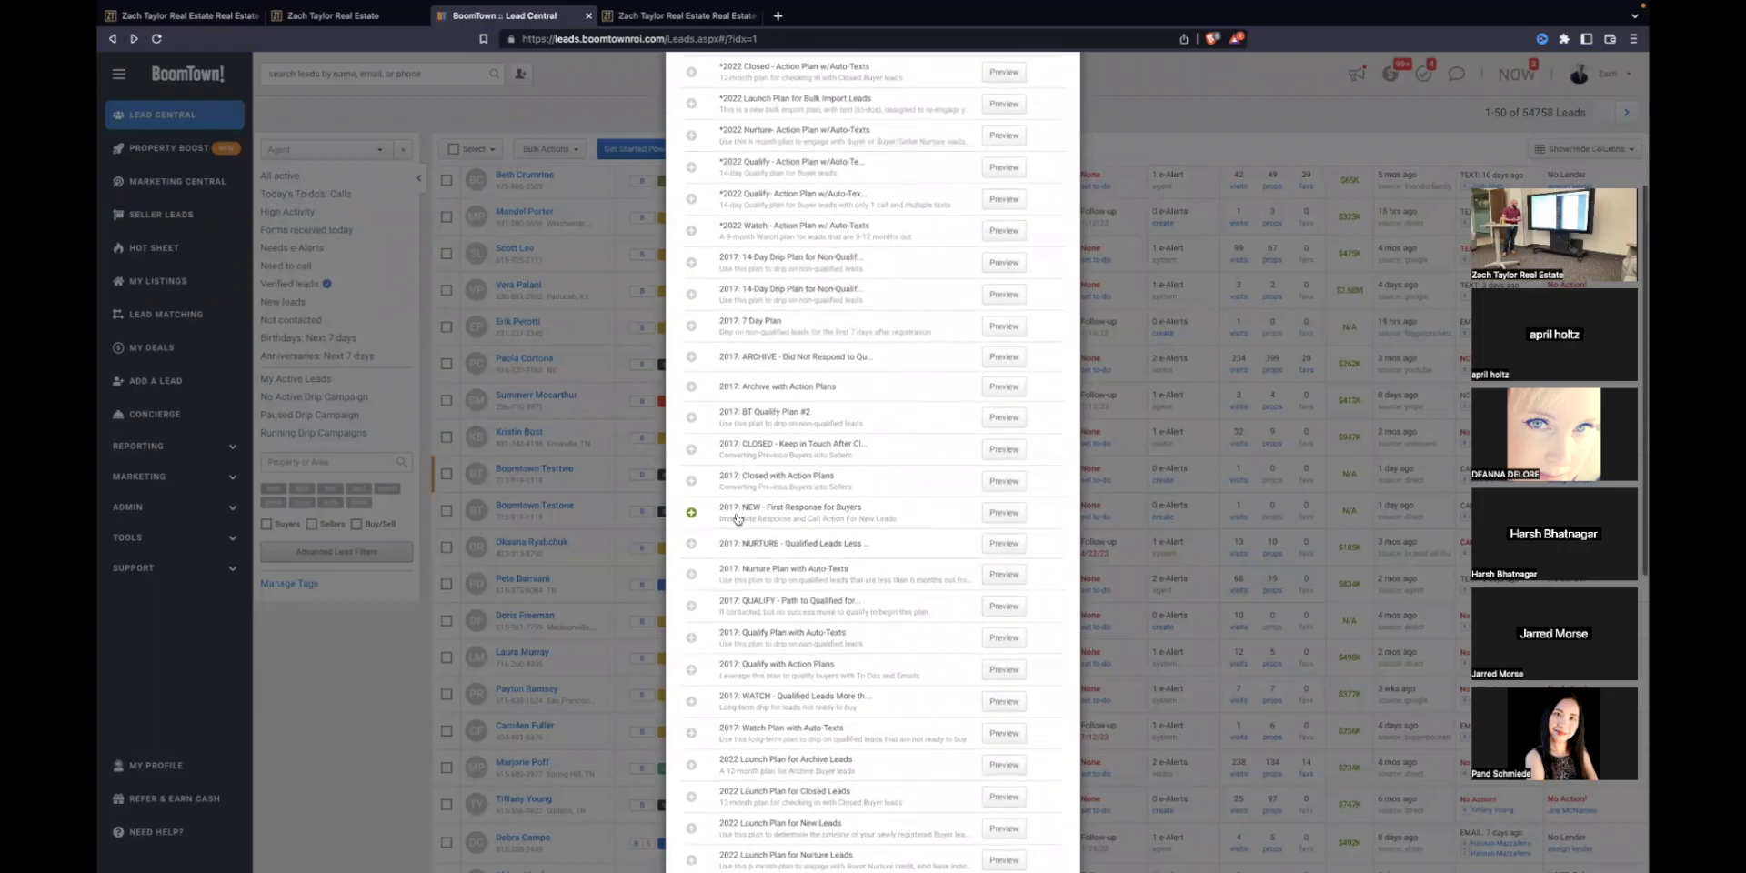
{"action": "scroll", "coordinate": [739, 516], "scroll_direction": "up", "scroll_amount": 5}
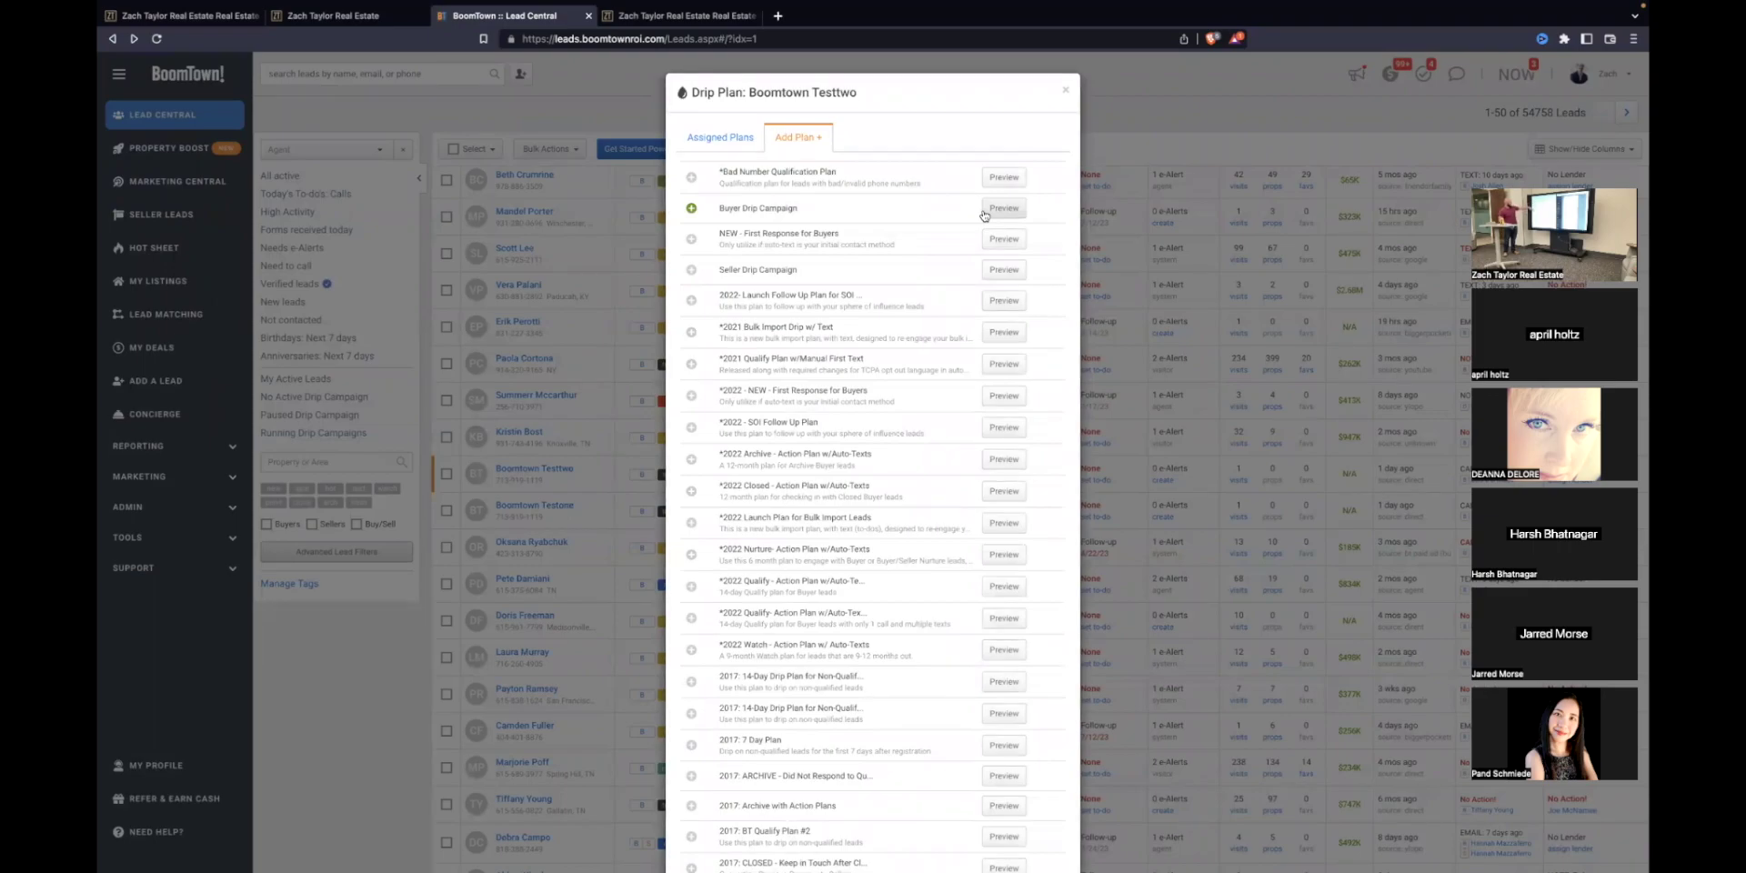
{"action": "scroll", "coordinate": [984, 214], "scroll_direction": "down", "scroll_amount": 1}
{"action": "scroll", "coordinate": [996, 207], "scroll_direction": "up", "scroll_amount": 1}
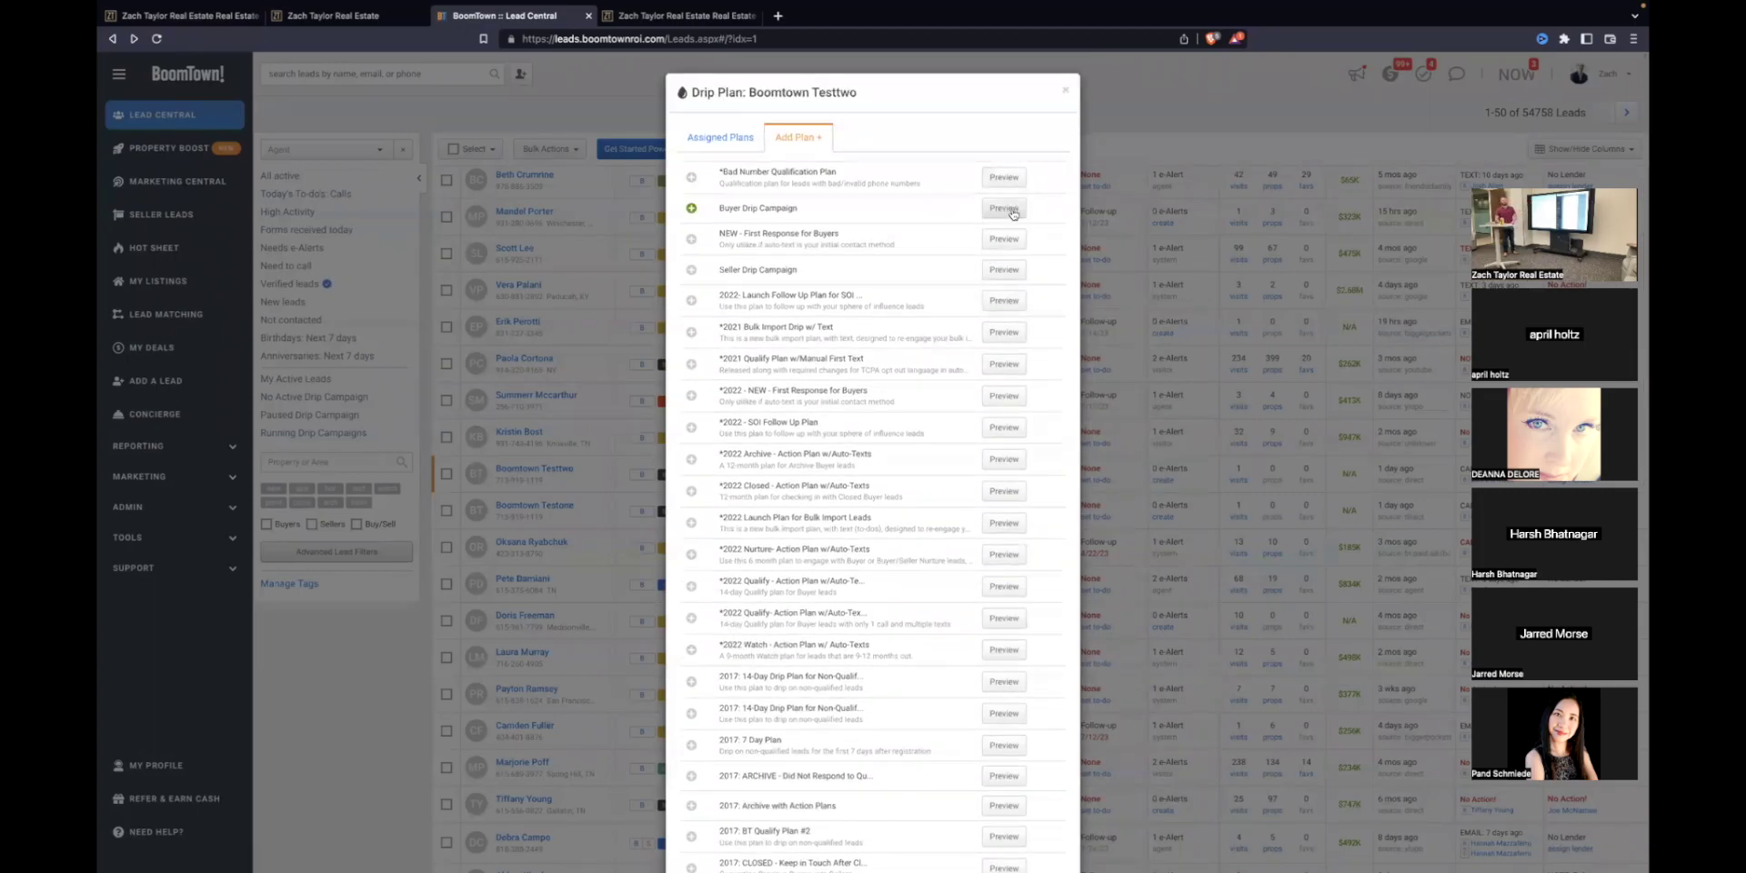
Step: Preview the Buyer Drip Campaign's step texts, then close the preview and the Drip Plan dialog
{"action": "left_click", "coordinate": [1012, 213]}
{"action": "scroll", "coordinate": [242, 351], "scroll_direction": "down", "scroll_amount": 1}
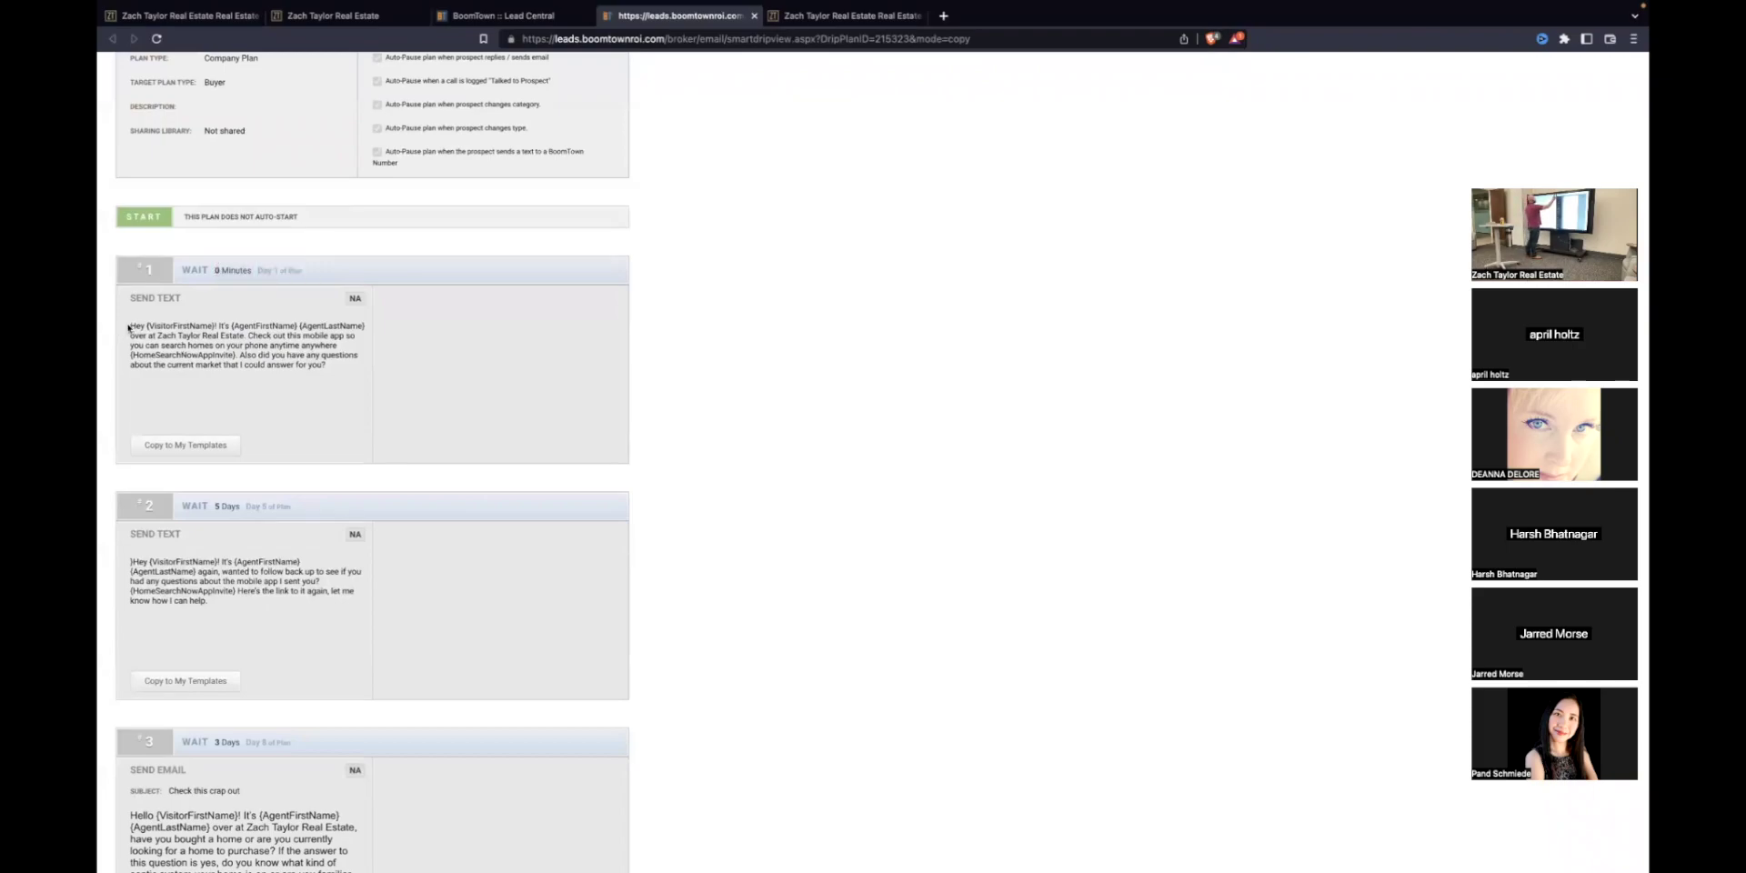
{"action": "left_click_drag", "start_coordinate": [130, 325], "coordinate": [325, 382]}
{"action": "scroll", "coordinate": [183, 428], "scroll_direction": "down", "scroll_amount": 2}
{"action": "left_click_drag", "start_coordinate": [130, 438], "coordinate": [219, 489]}
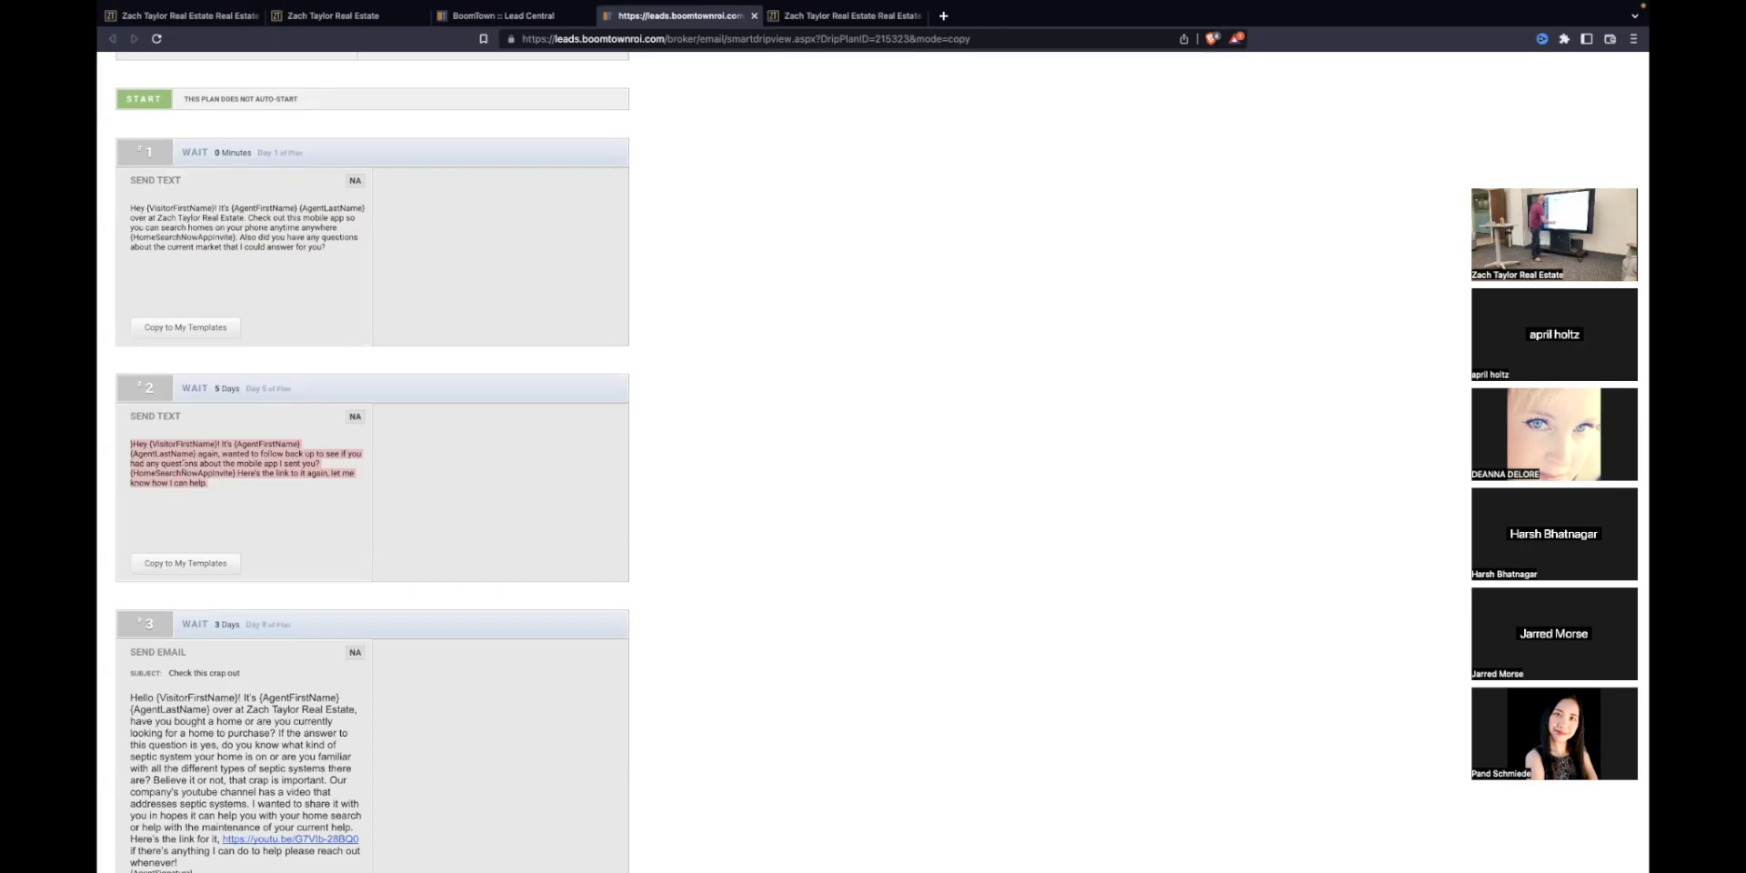
{"action": "scroll", "coordinate": [373, 455], "scroll_direction": "up", "scroll_amount": 5}
{"action": "left_click", "coordinate": [754, 16]}
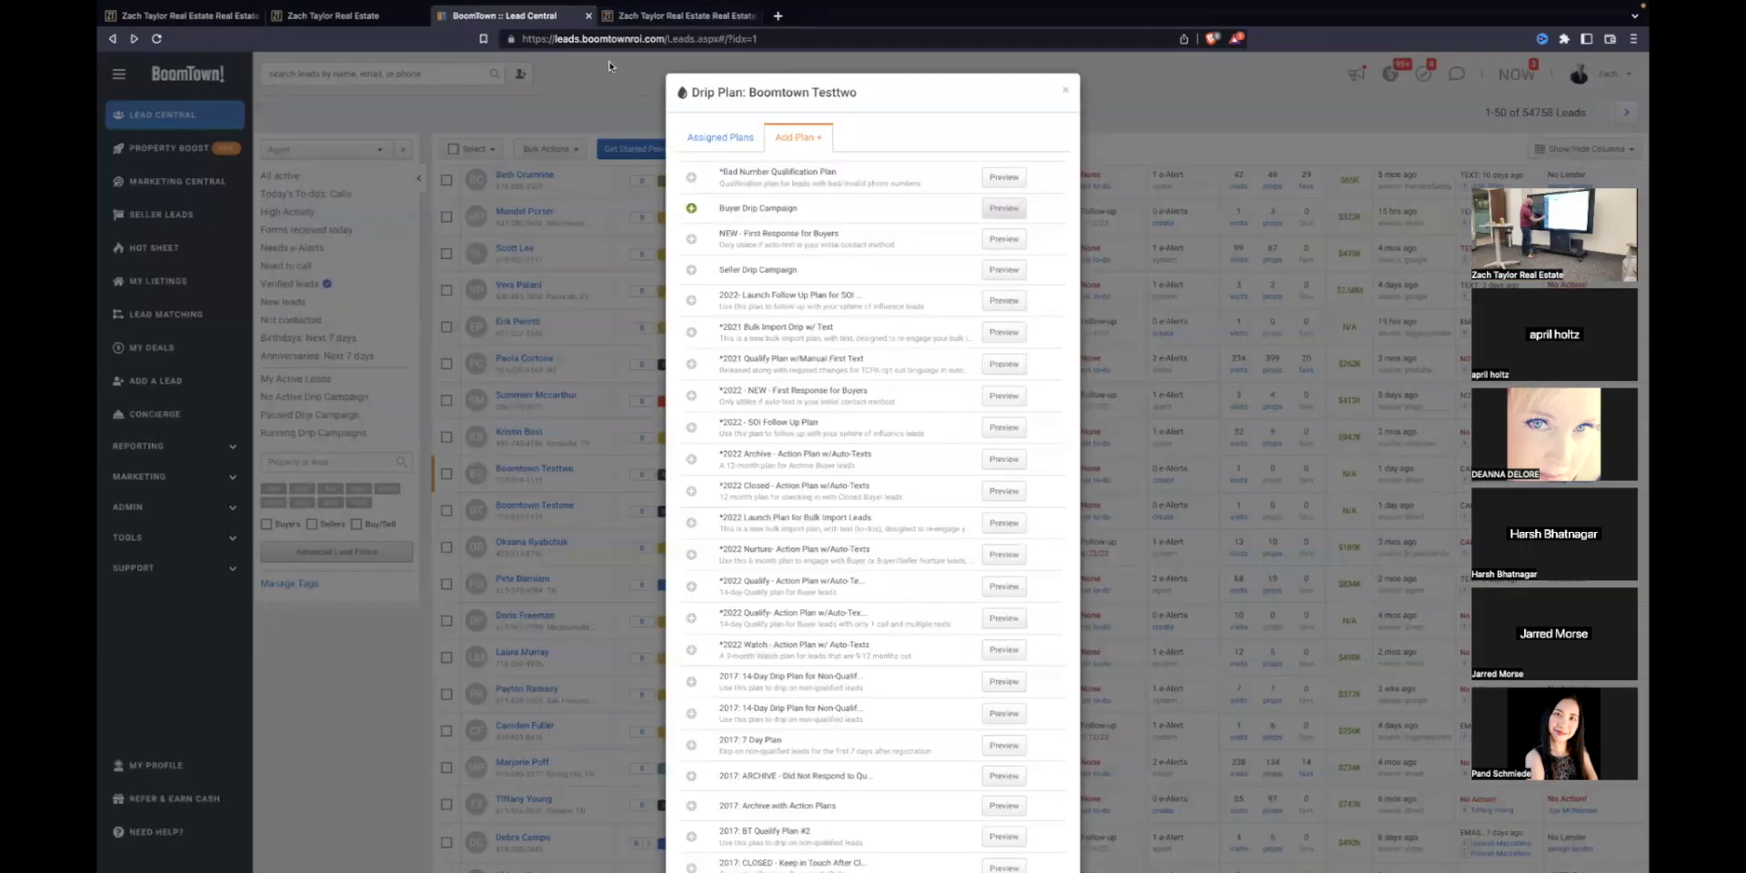
{"action": "left_click", "coordinate": [1065, 89]}
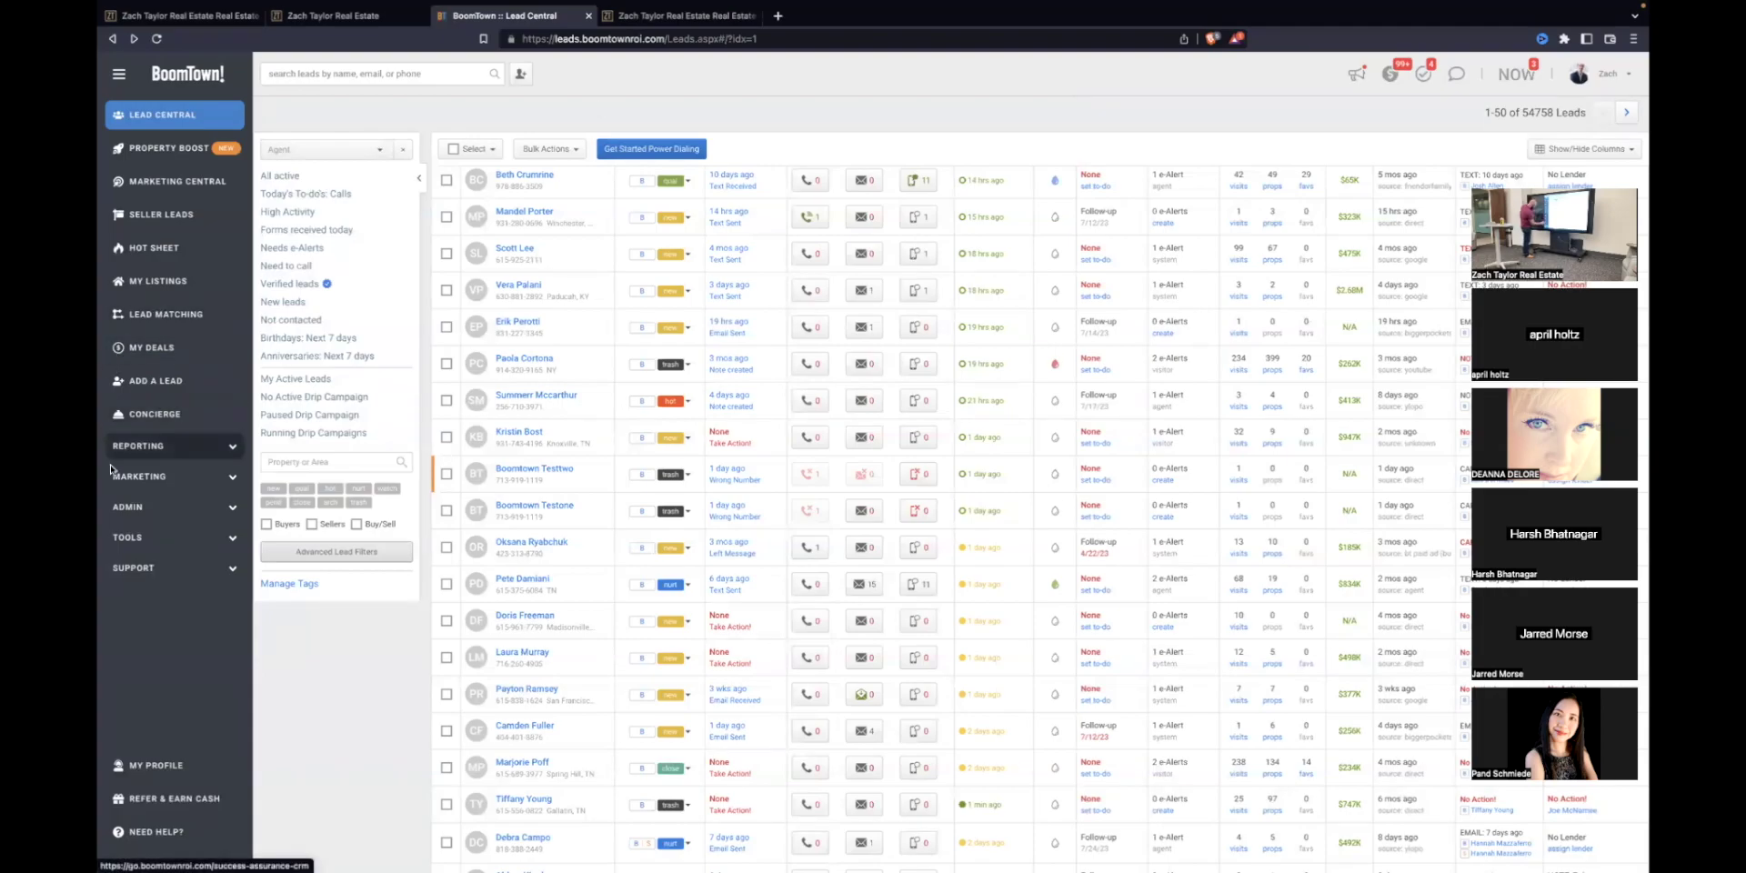
Step: Open My Profile from the user menu at top right
{"action": "left_click", "coordinate": [189, 567]}
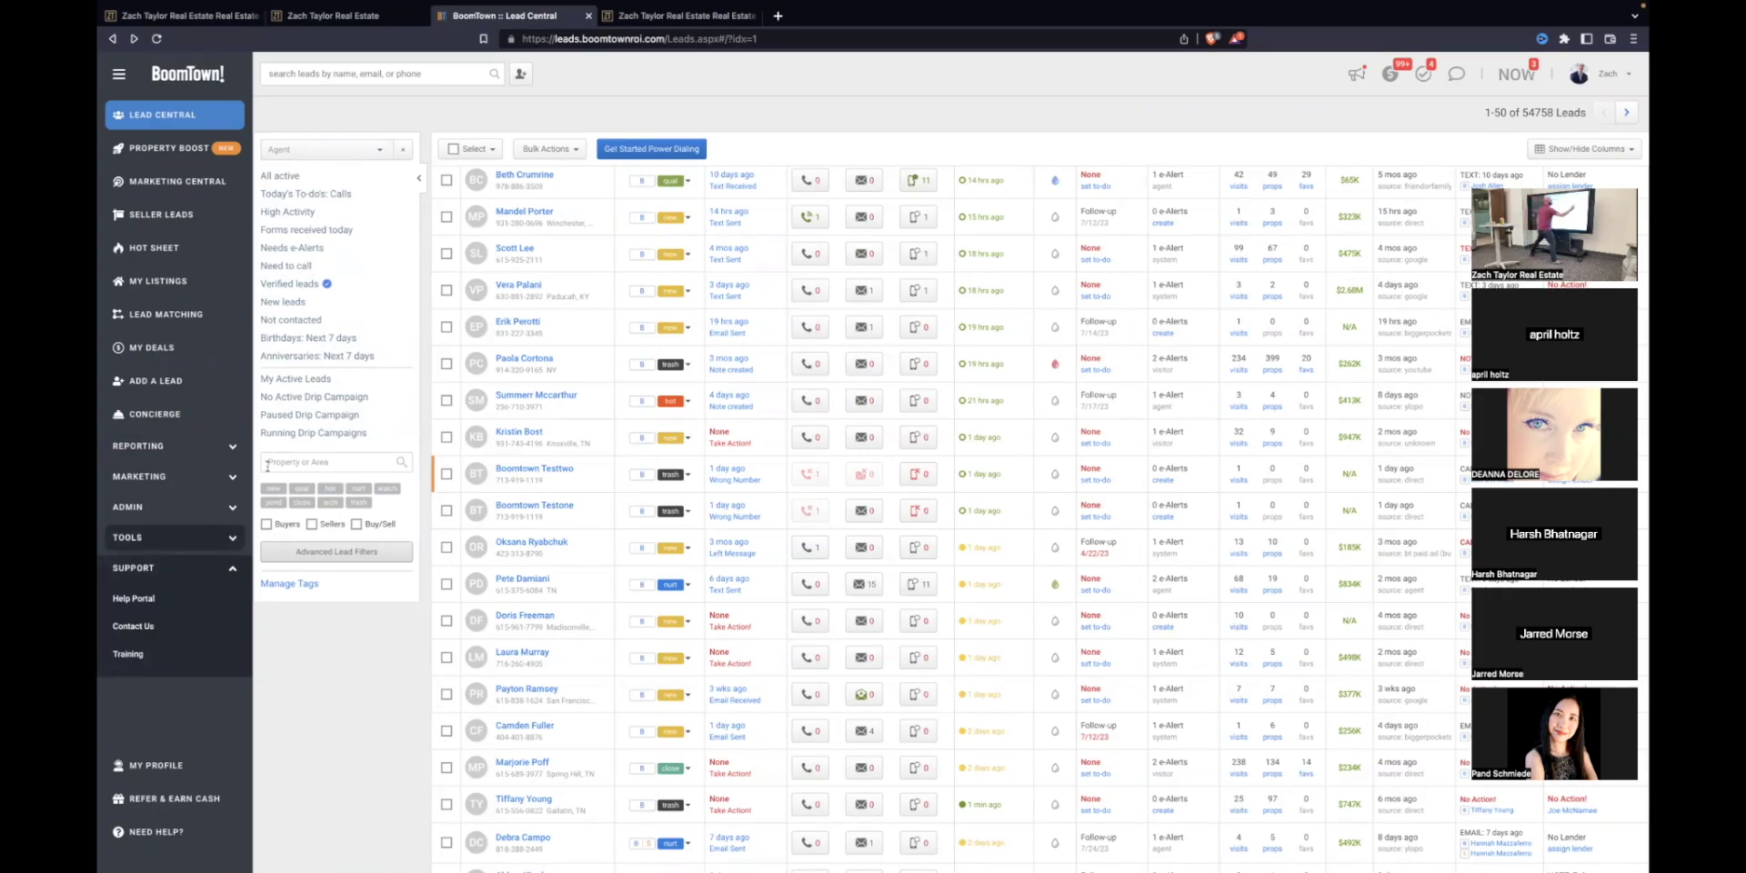
{"action": "left_click", "coordinate": [1624, 72]}
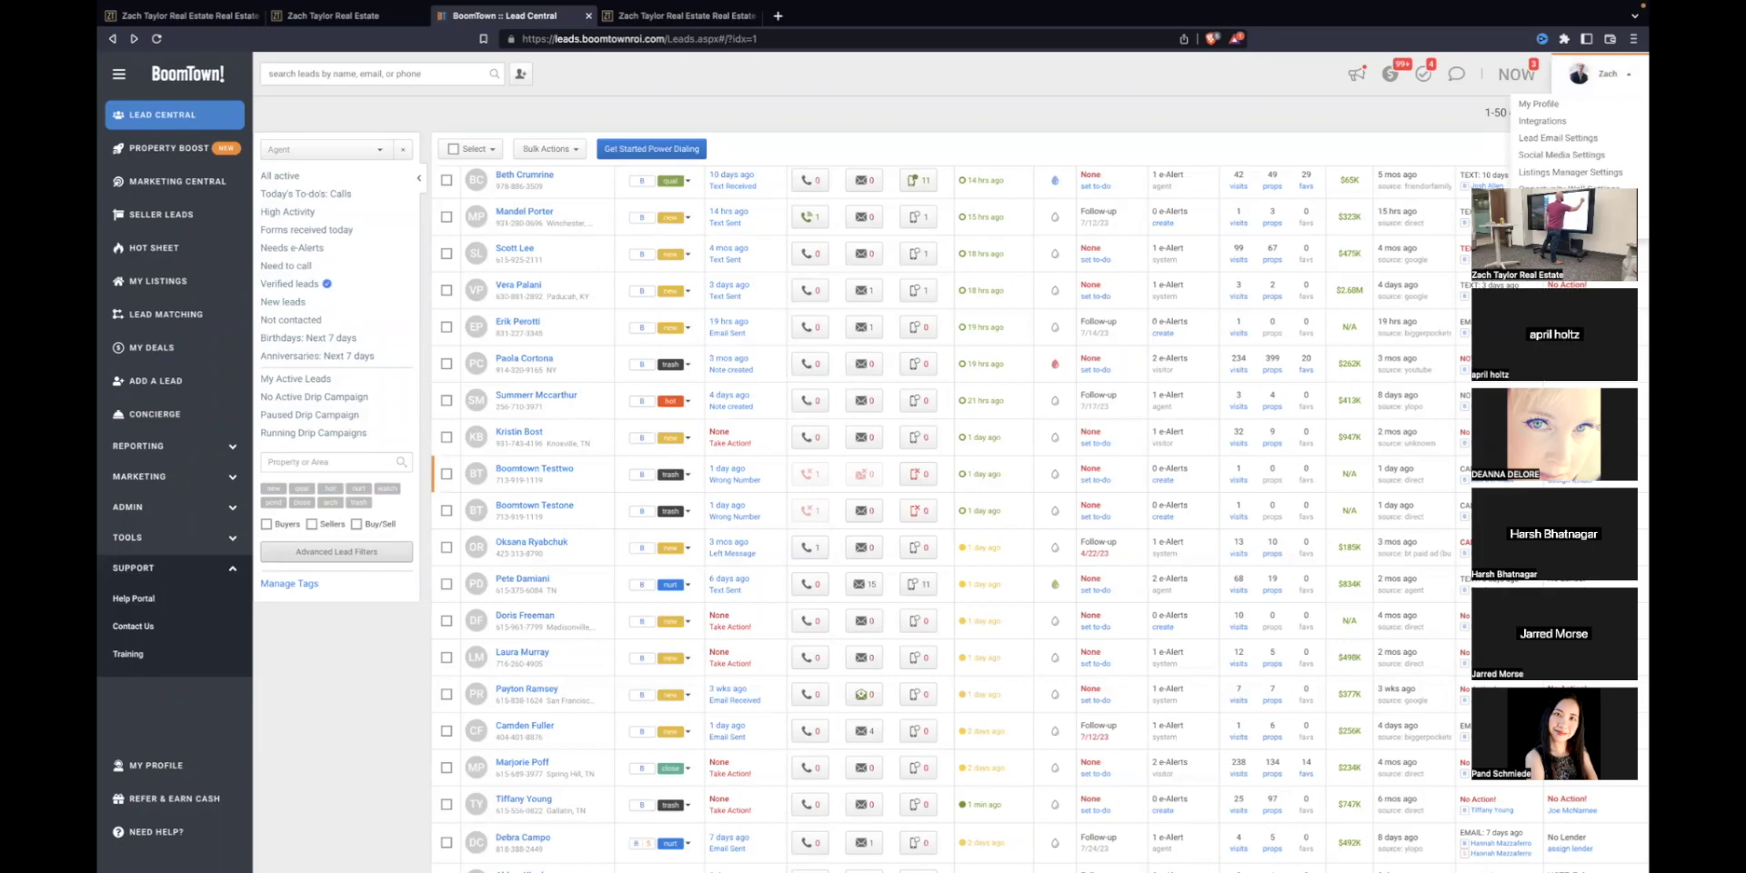
{"action": "left_click_drag", "start_coordinate": [1596, 186], "coordinate": [1596, 241]}
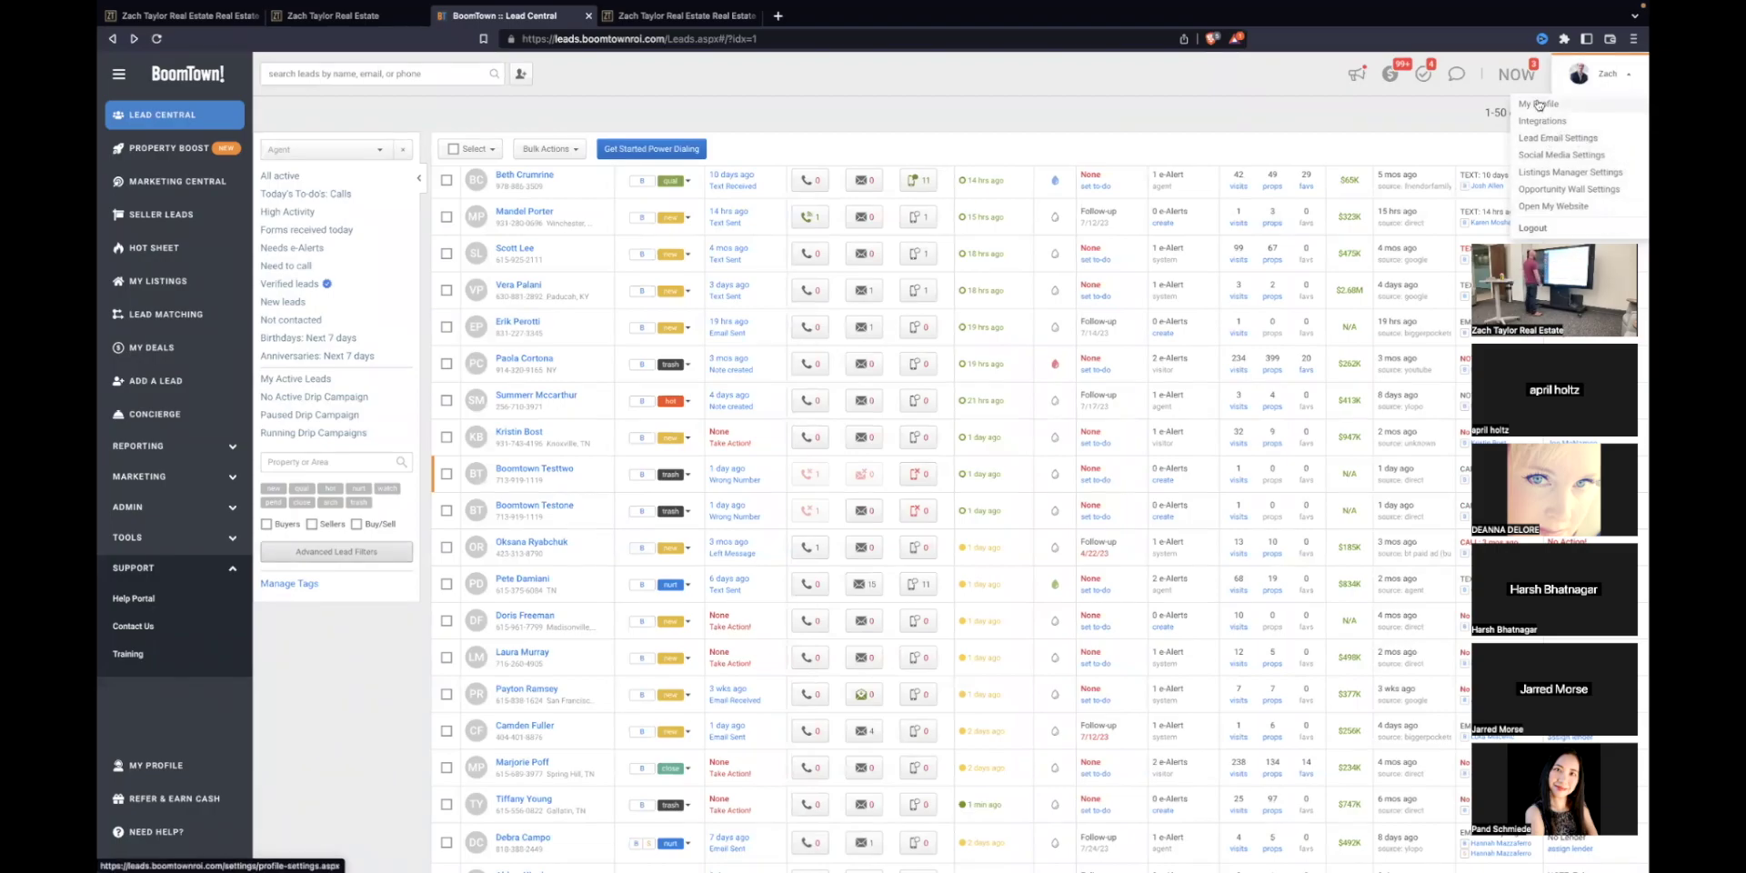
{"action": "left_click", "coordinate": [1539, 104]}
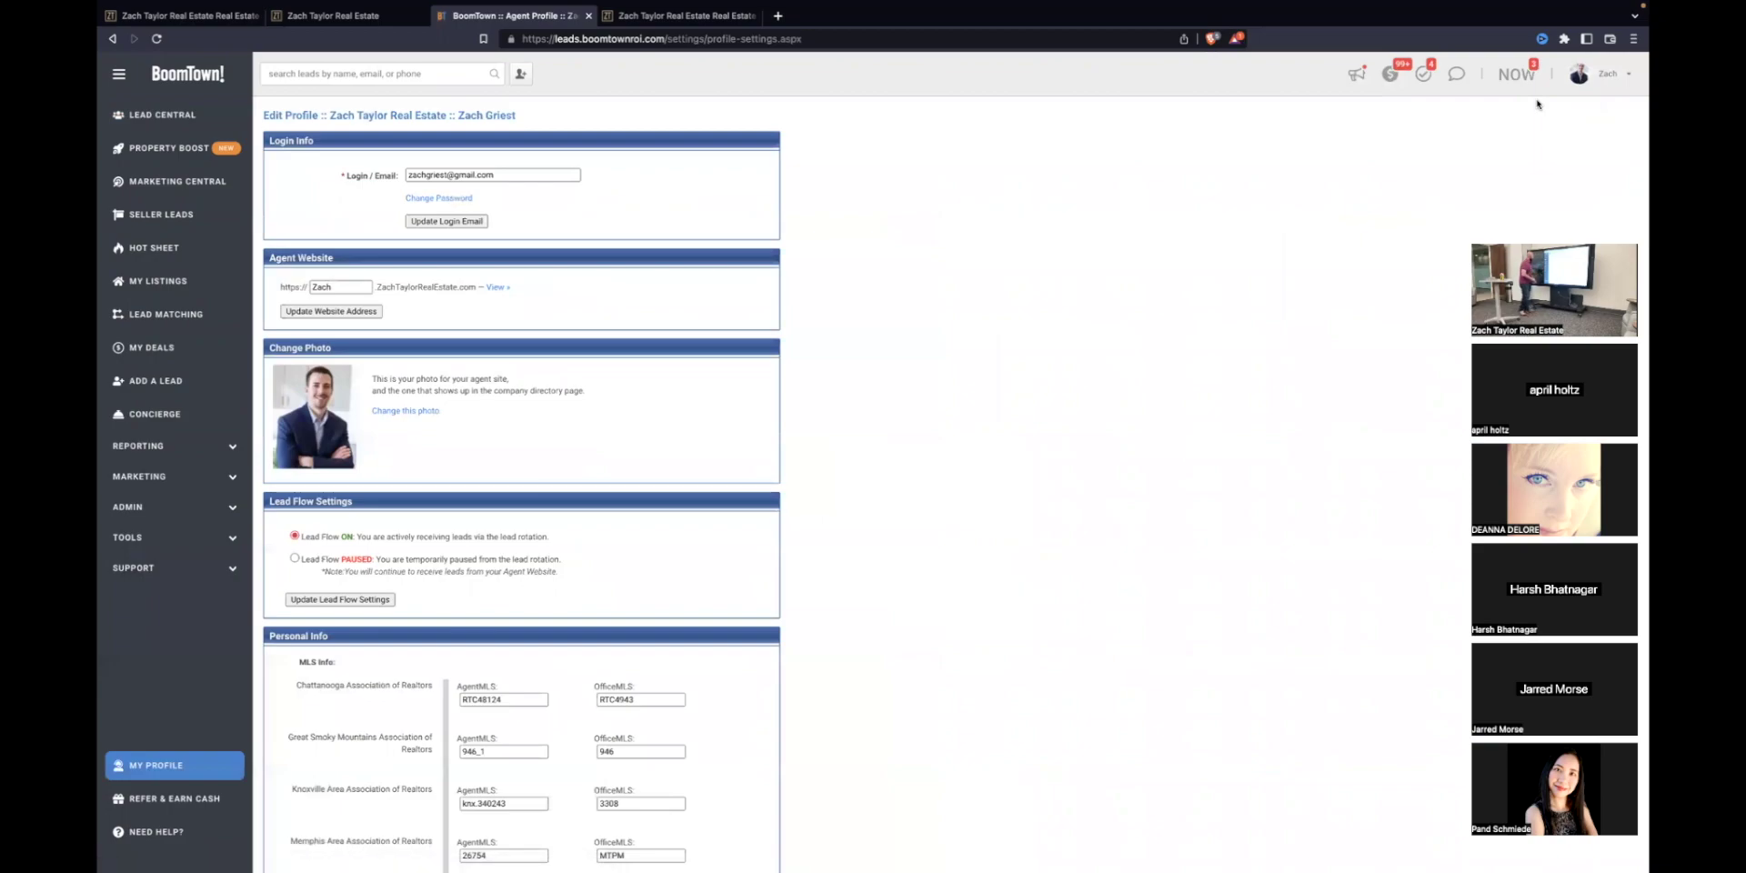
Step: Review the Edit Profile settings, including Lead Flow ON and the MLS agent and office IDs
{"action": "left_click", "coordinate": [1609, 80]}
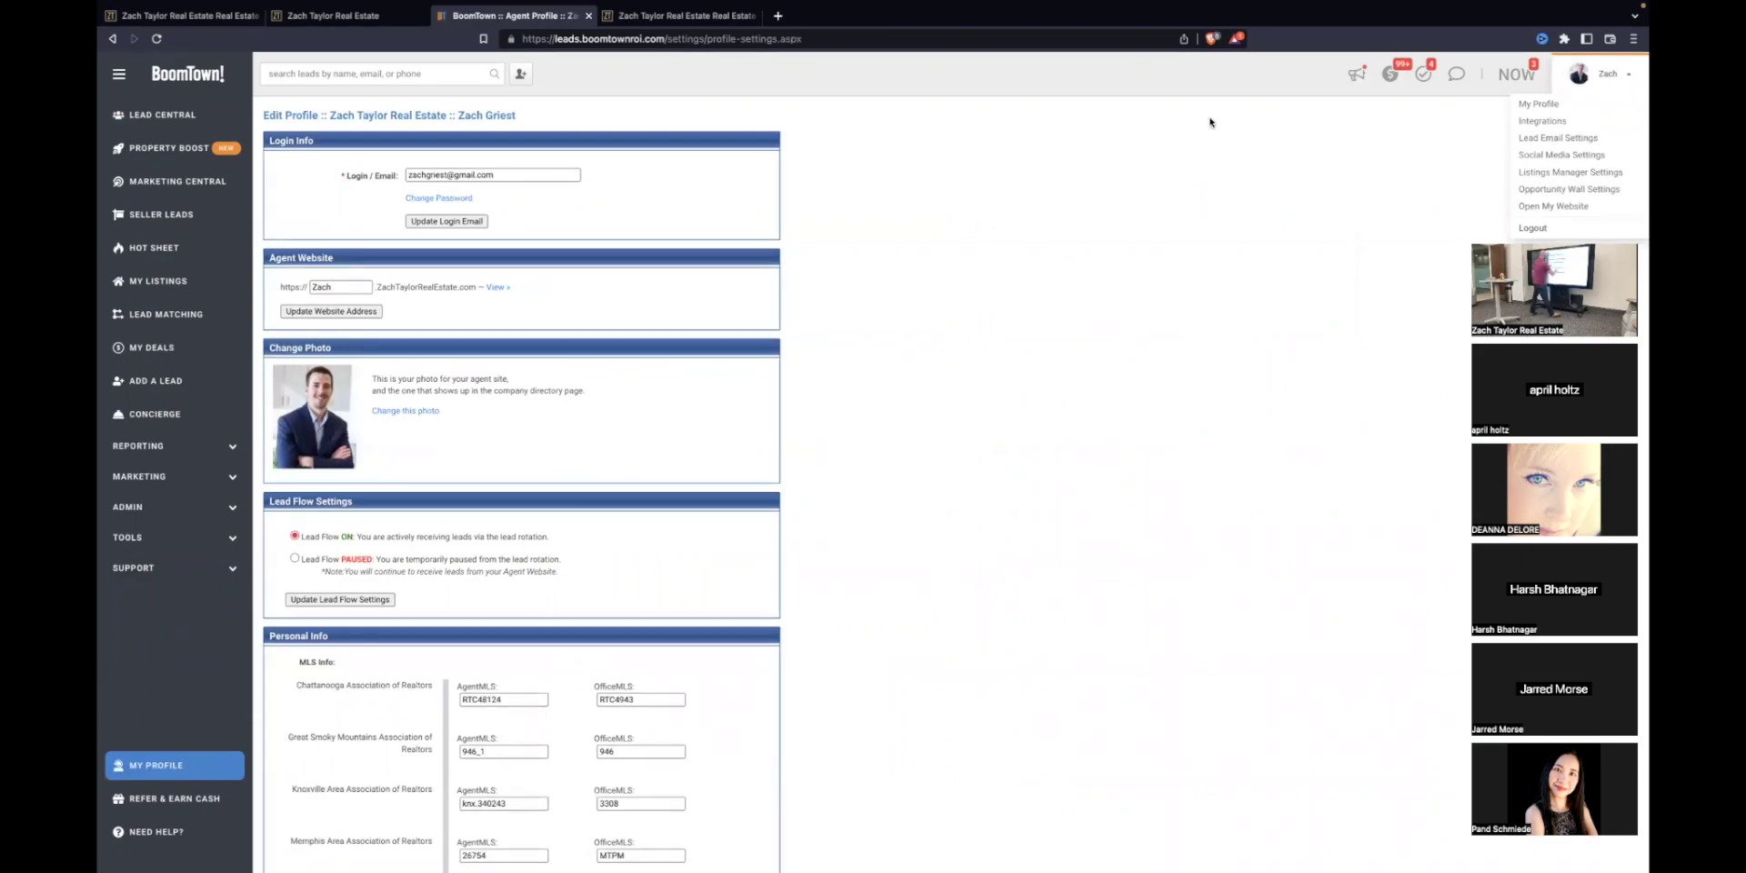
{"action": "left_click", "coordinate": [1095, 227]}
{"action": "scroll", "coordinate": [537, 394], "scroll_direction": "down", "scroll_amount": 7}
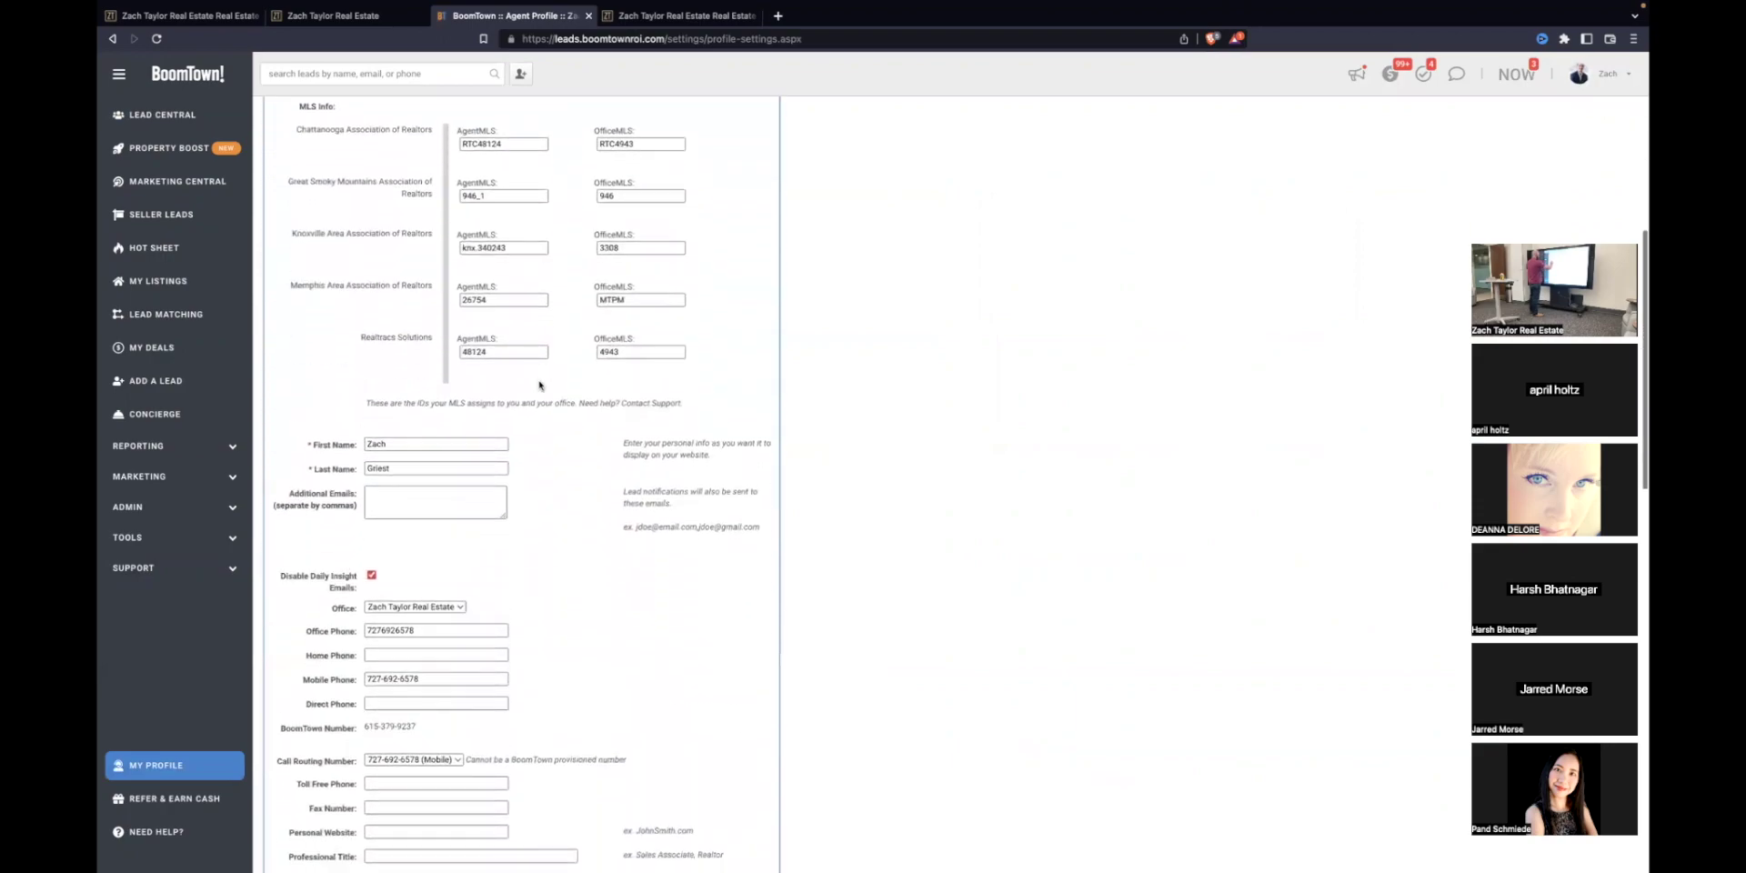
{"action": "scroll", "coordinate": [542, 387], "scroll_direction": "down", "scroll_amount": 1}
{"action": "scroll", "coordinate": [541, 386], "scroll_direction": "down", "scroll_amount": 2}
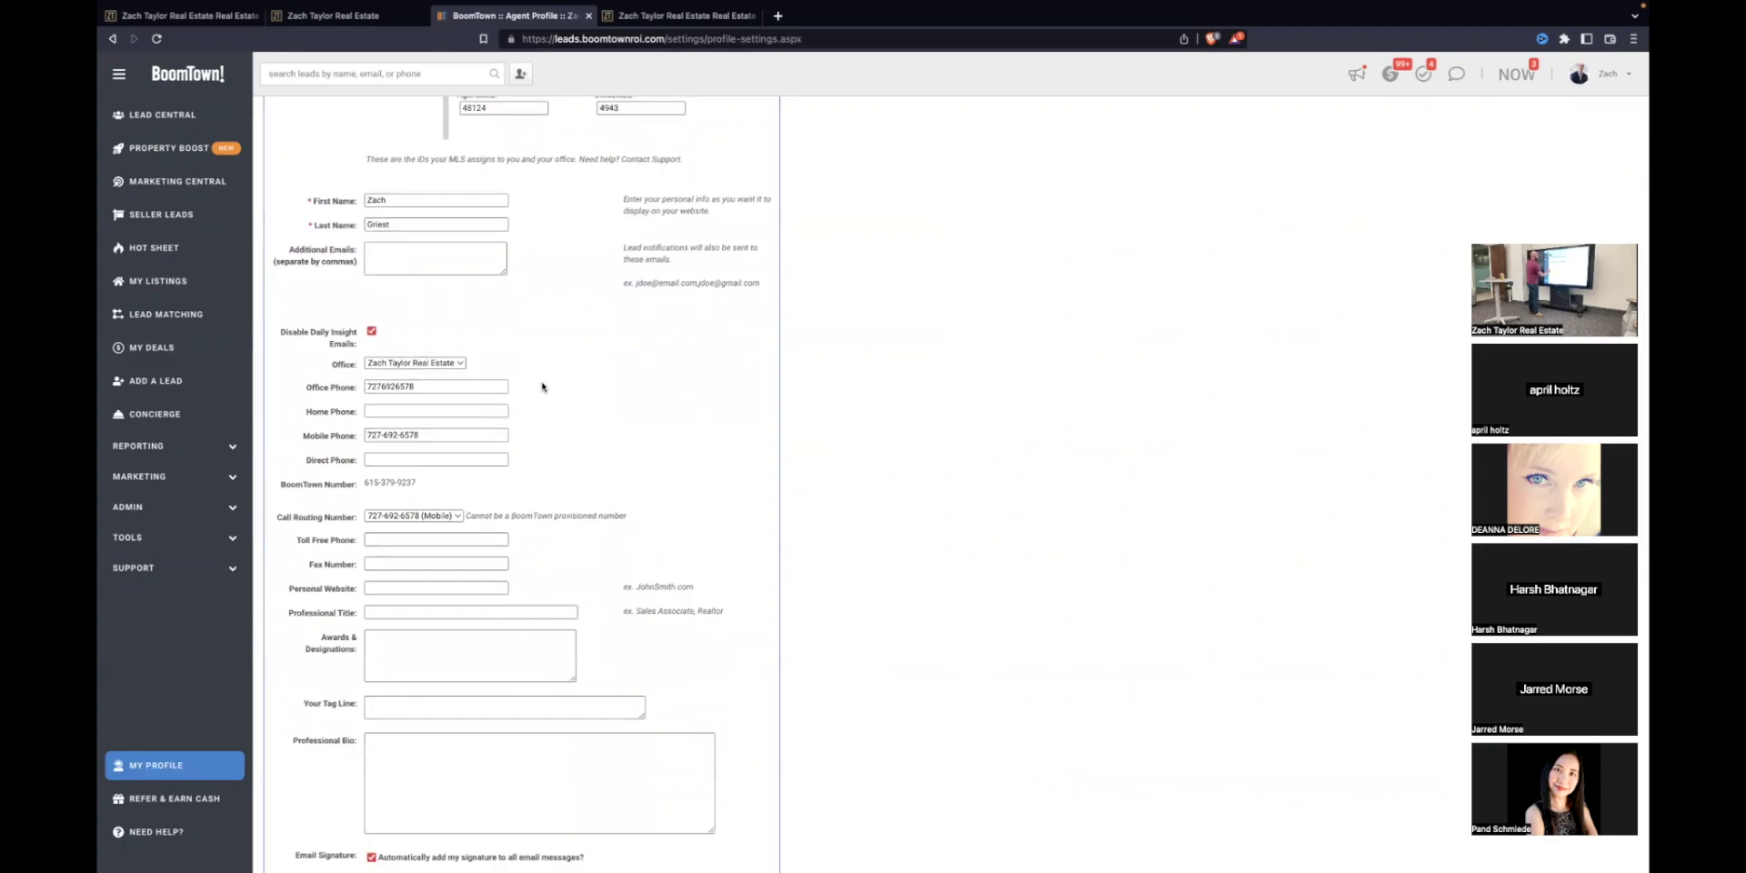
{"action": "scroll", "coordinate": [542, 387], "scroll_direction": "up", "scroll_amount": 9}
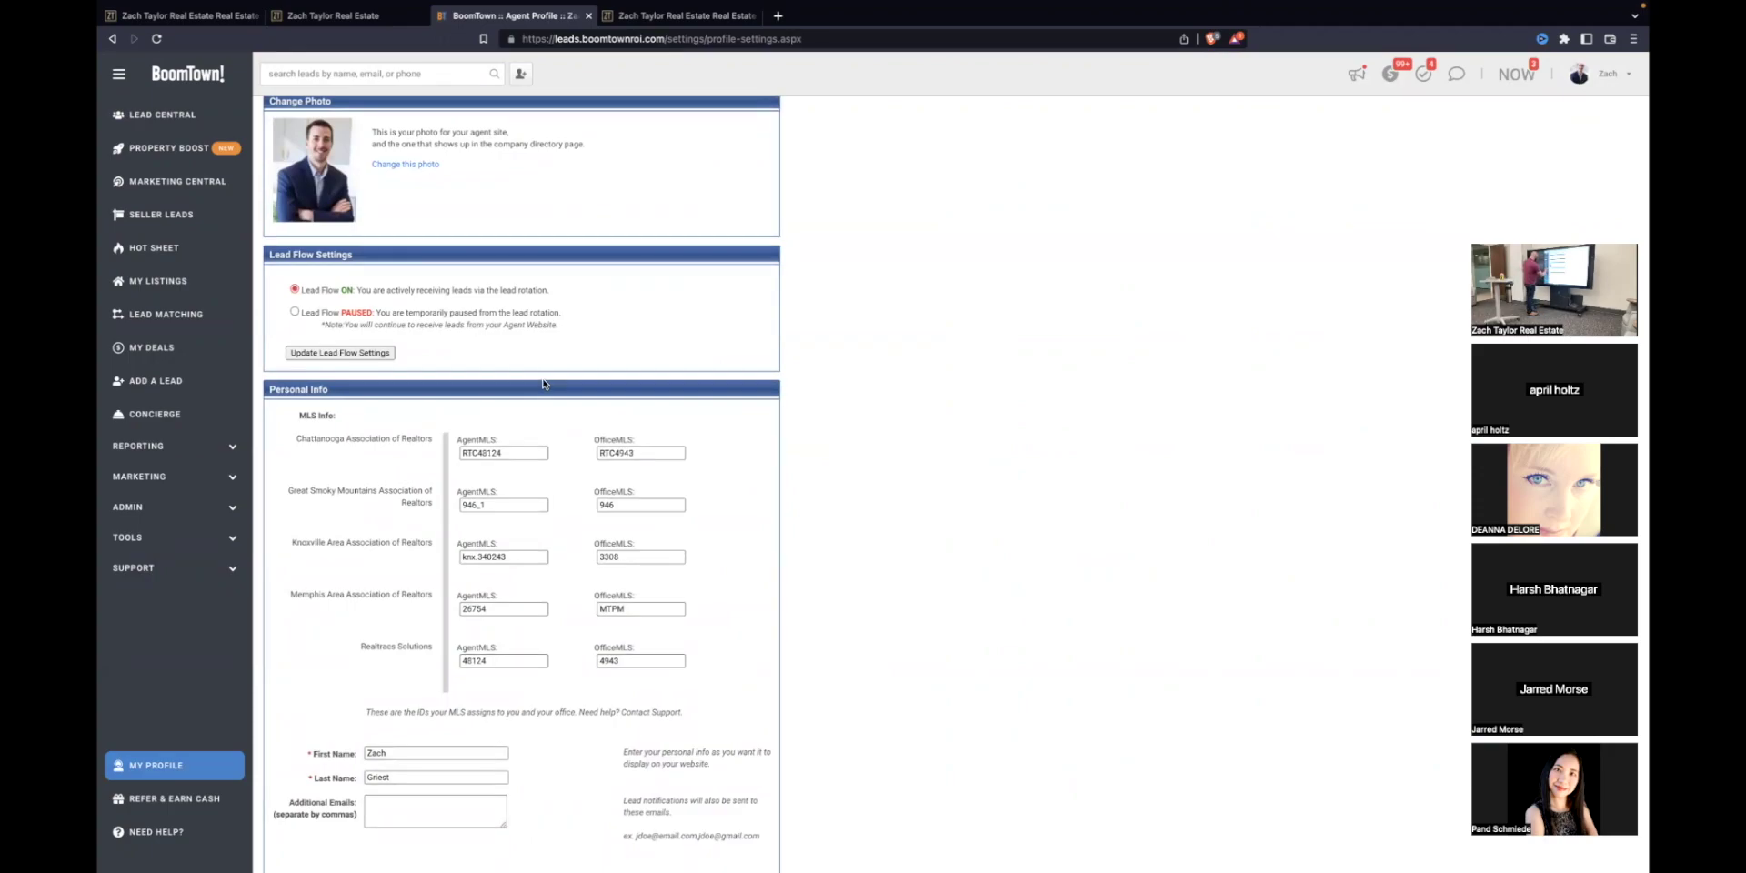
{"action": "left_click", "coordinate": [1616, 81]}
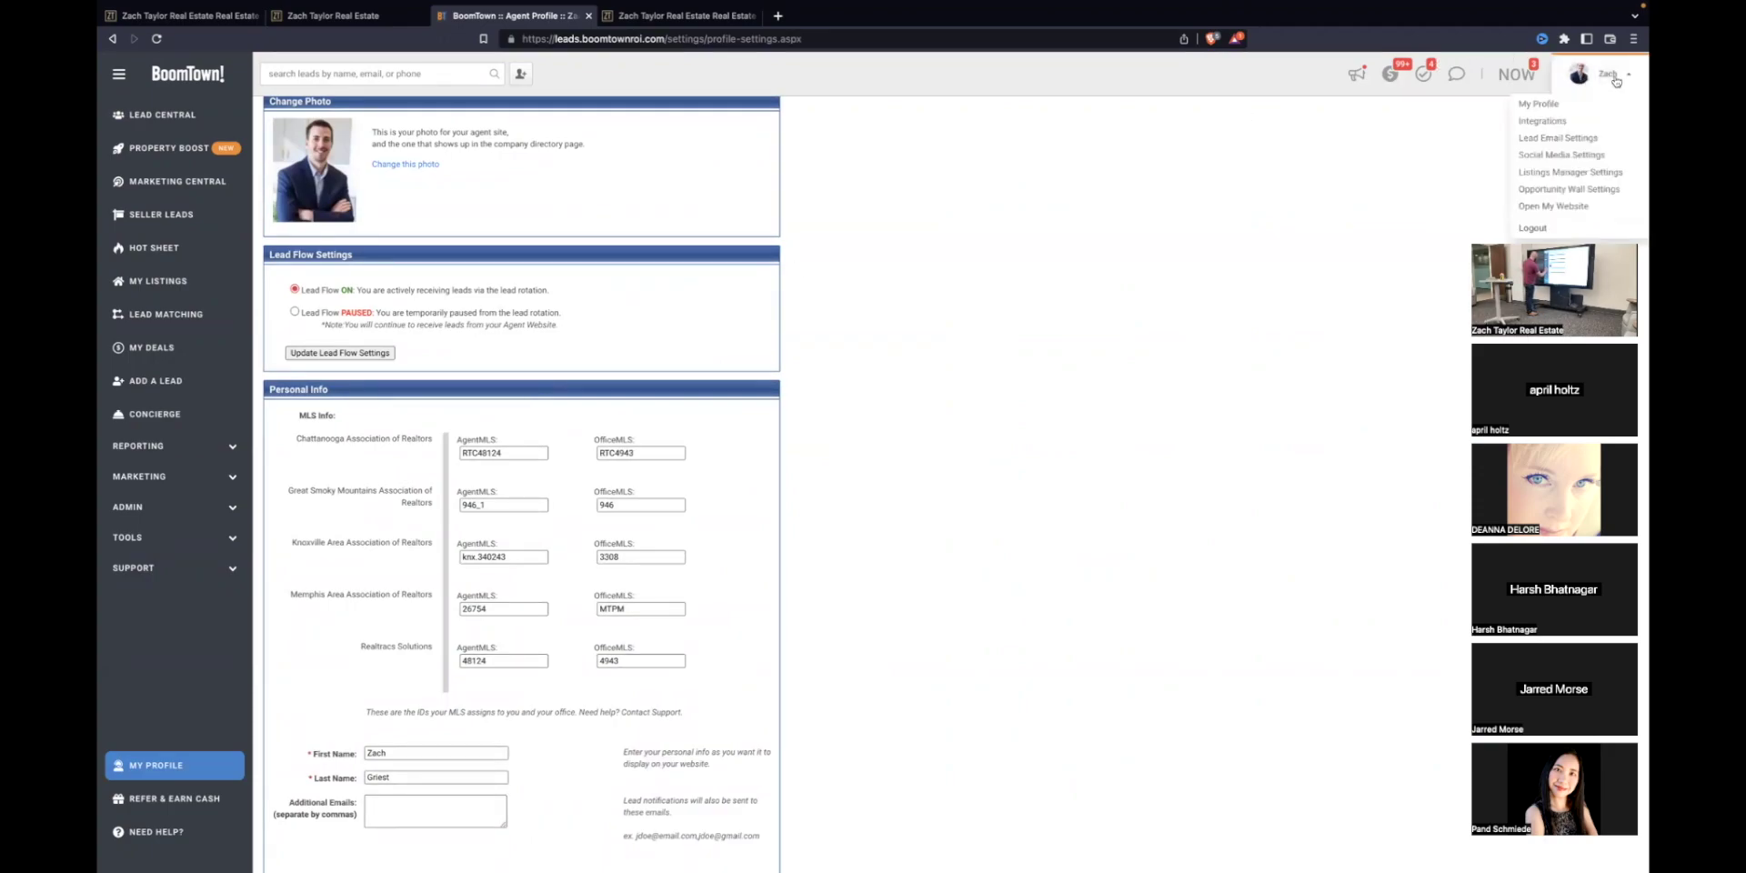
{"action": "left_click", "coordinate": [1606, 76]}
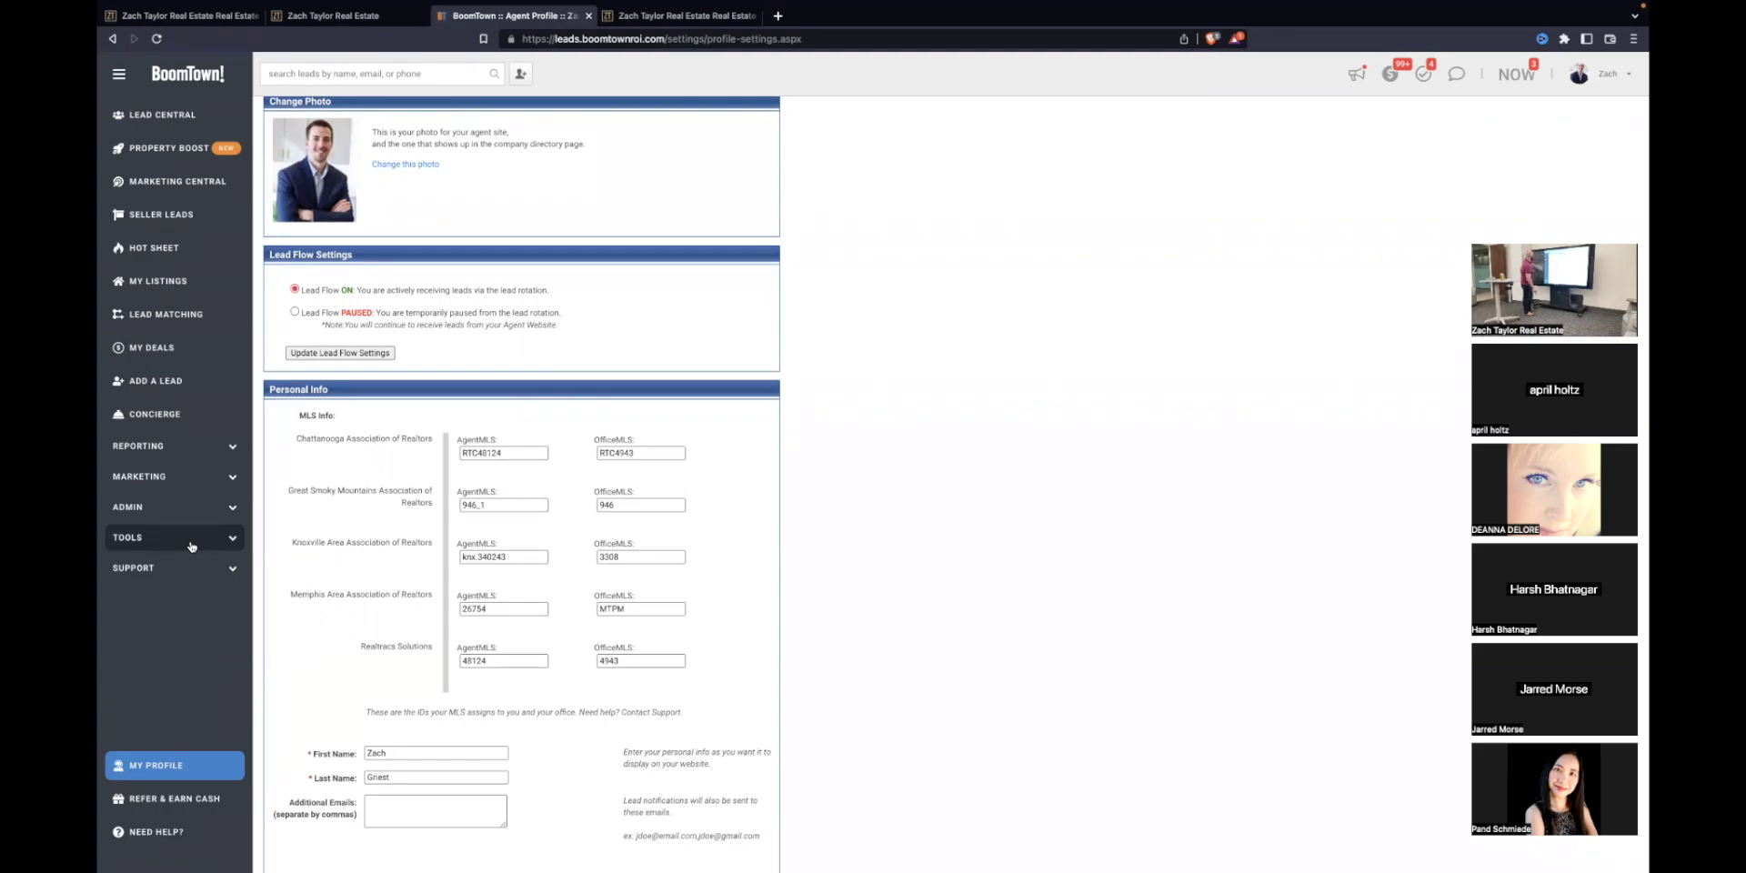
{"action": "left_click", "coordinate": [1604, 80]}
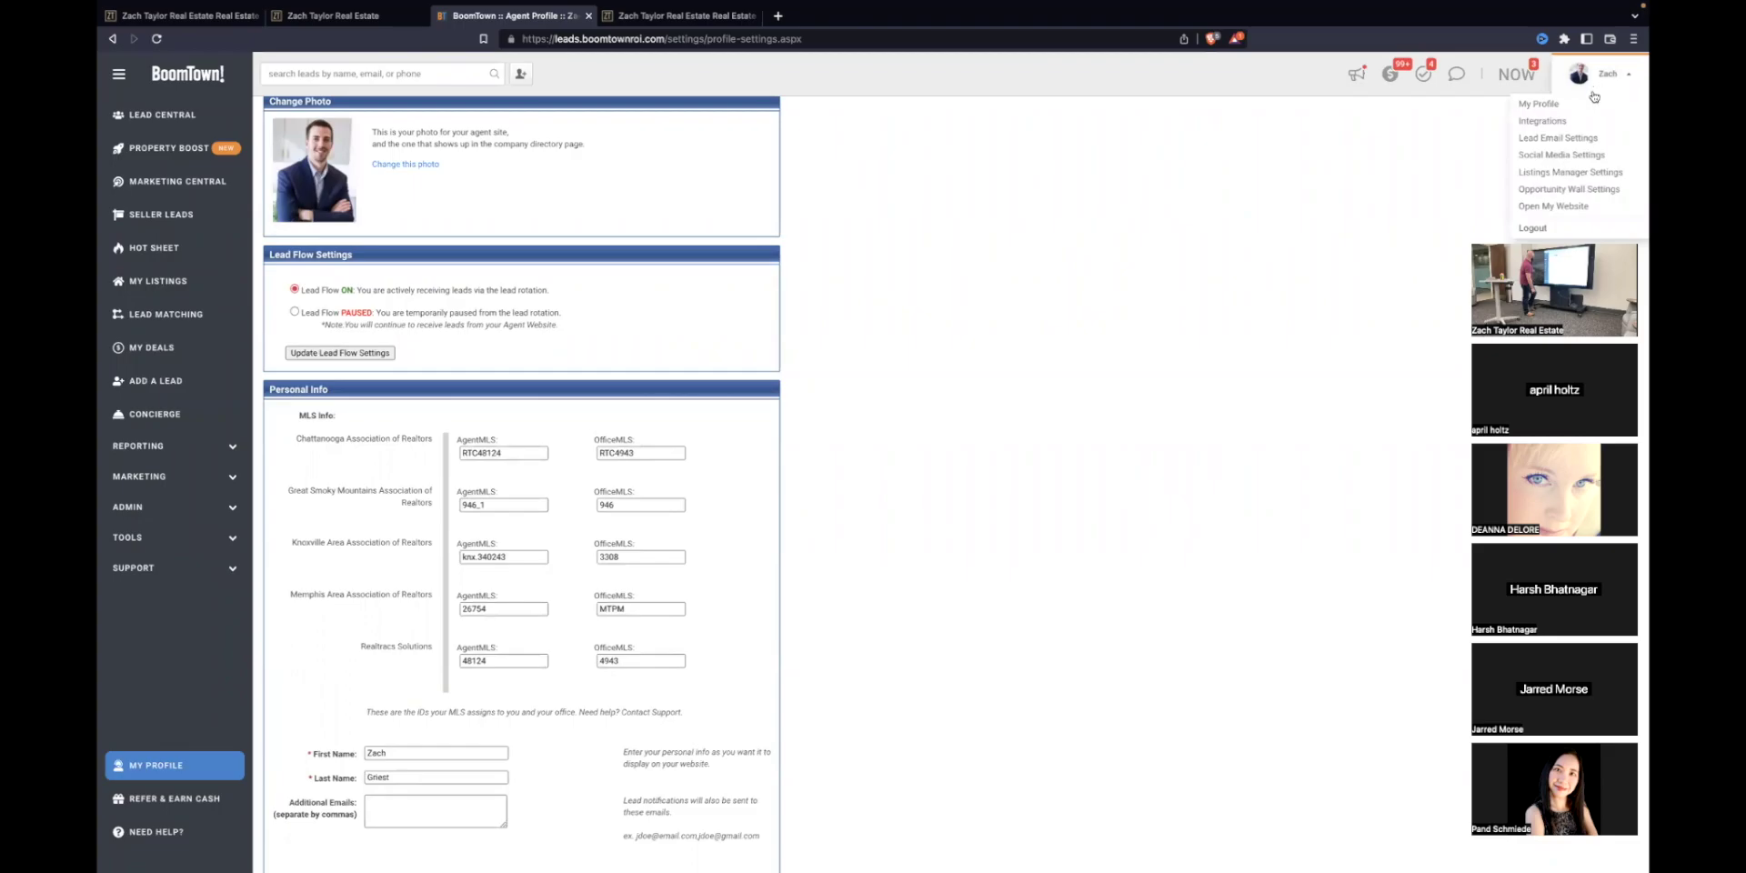
Step: Review Lead Email Settings with e-Alerts and auto-import invitations set to Yes, then expand Marketing
{"action": "left_click", "coordinate": [1601, 138]}
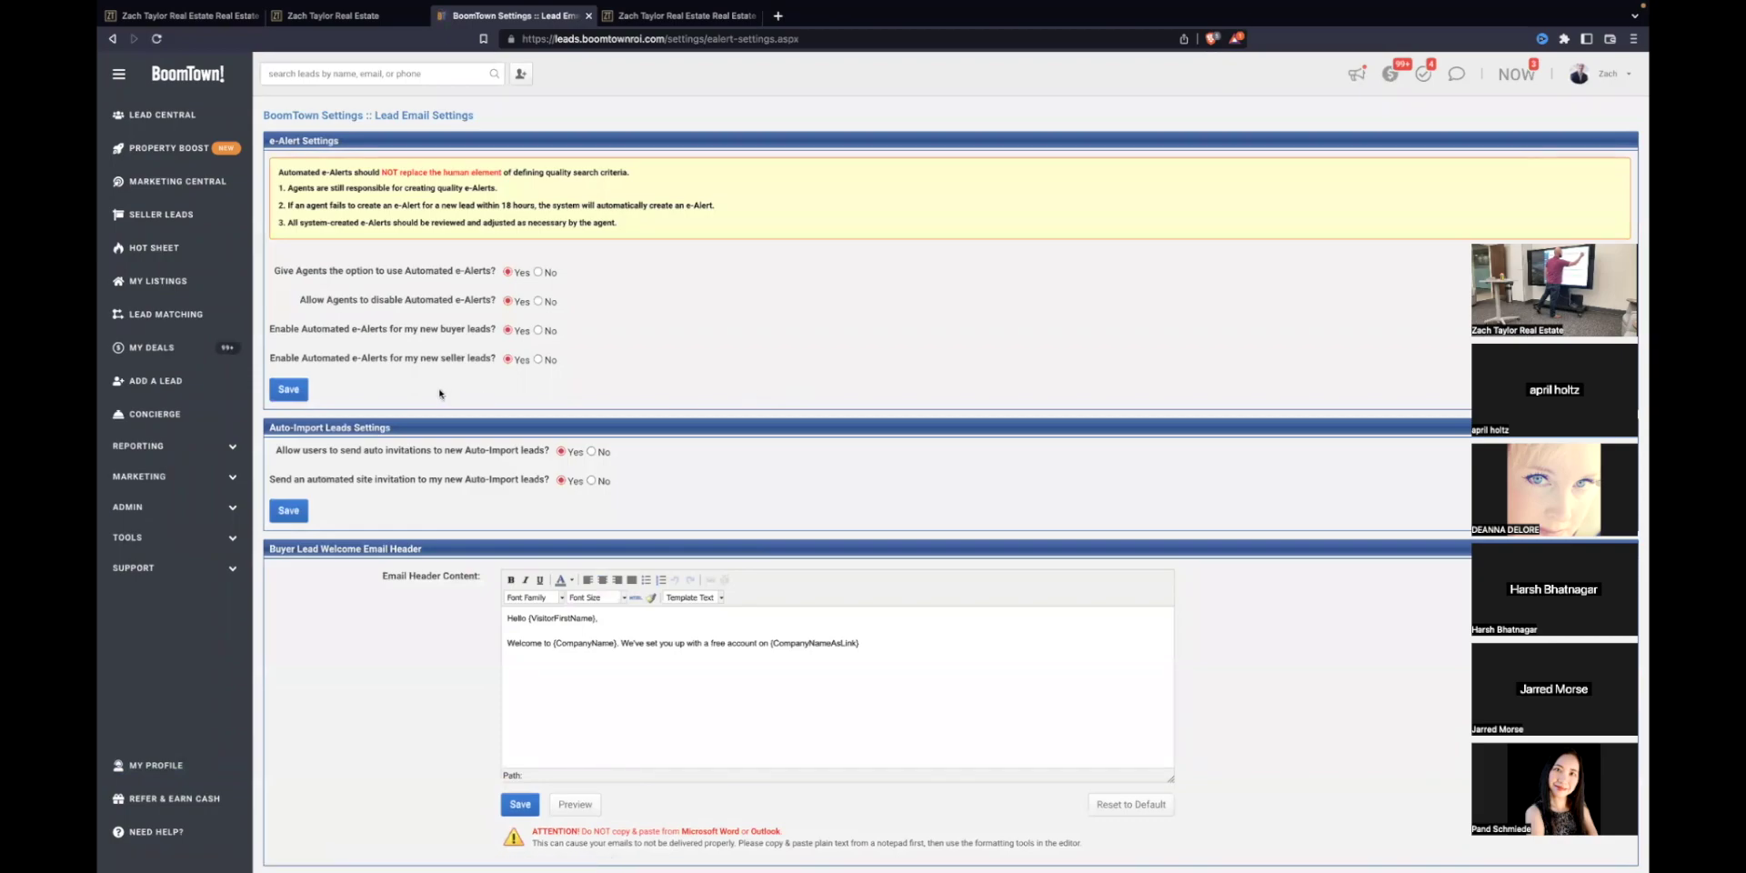
{"action": "scroll", "coordinate": [428, 387], "scroll_direction": "down", "scroll_amount": 1}
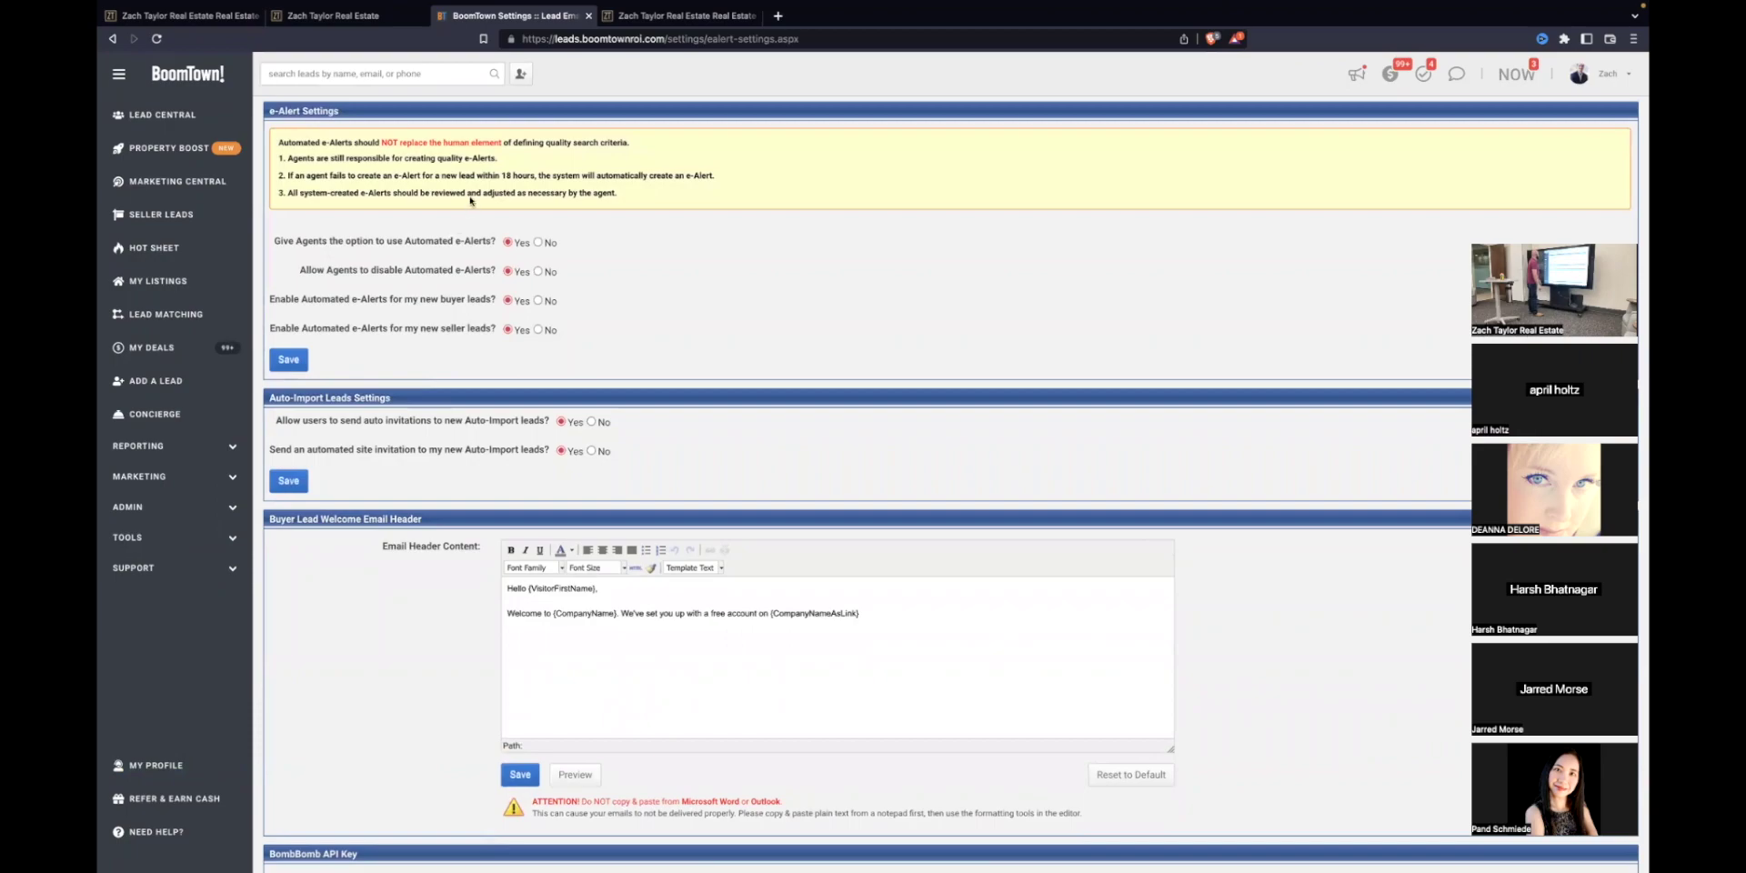
{"action": "left_click", "coordinate": [1605, 73]}
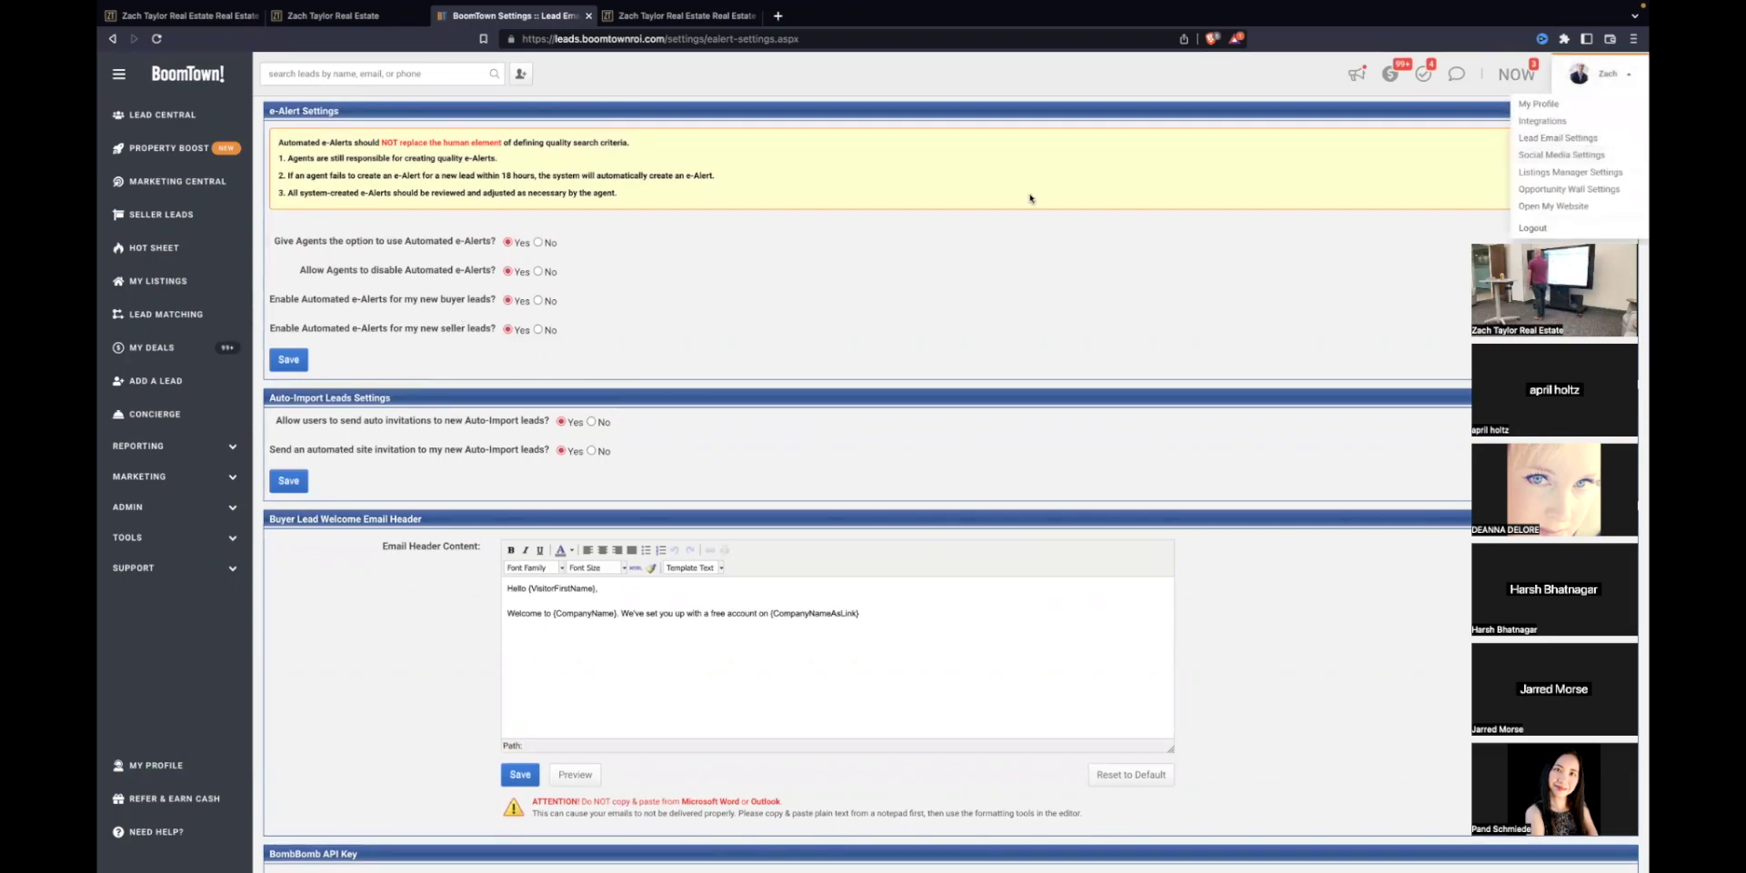
{"action": "left_click", "coordinate": [673, 271]}
{"action": "scroll", "coordinate": [414, 527], "scroll_direction": "down", "scroll_amount": 3}
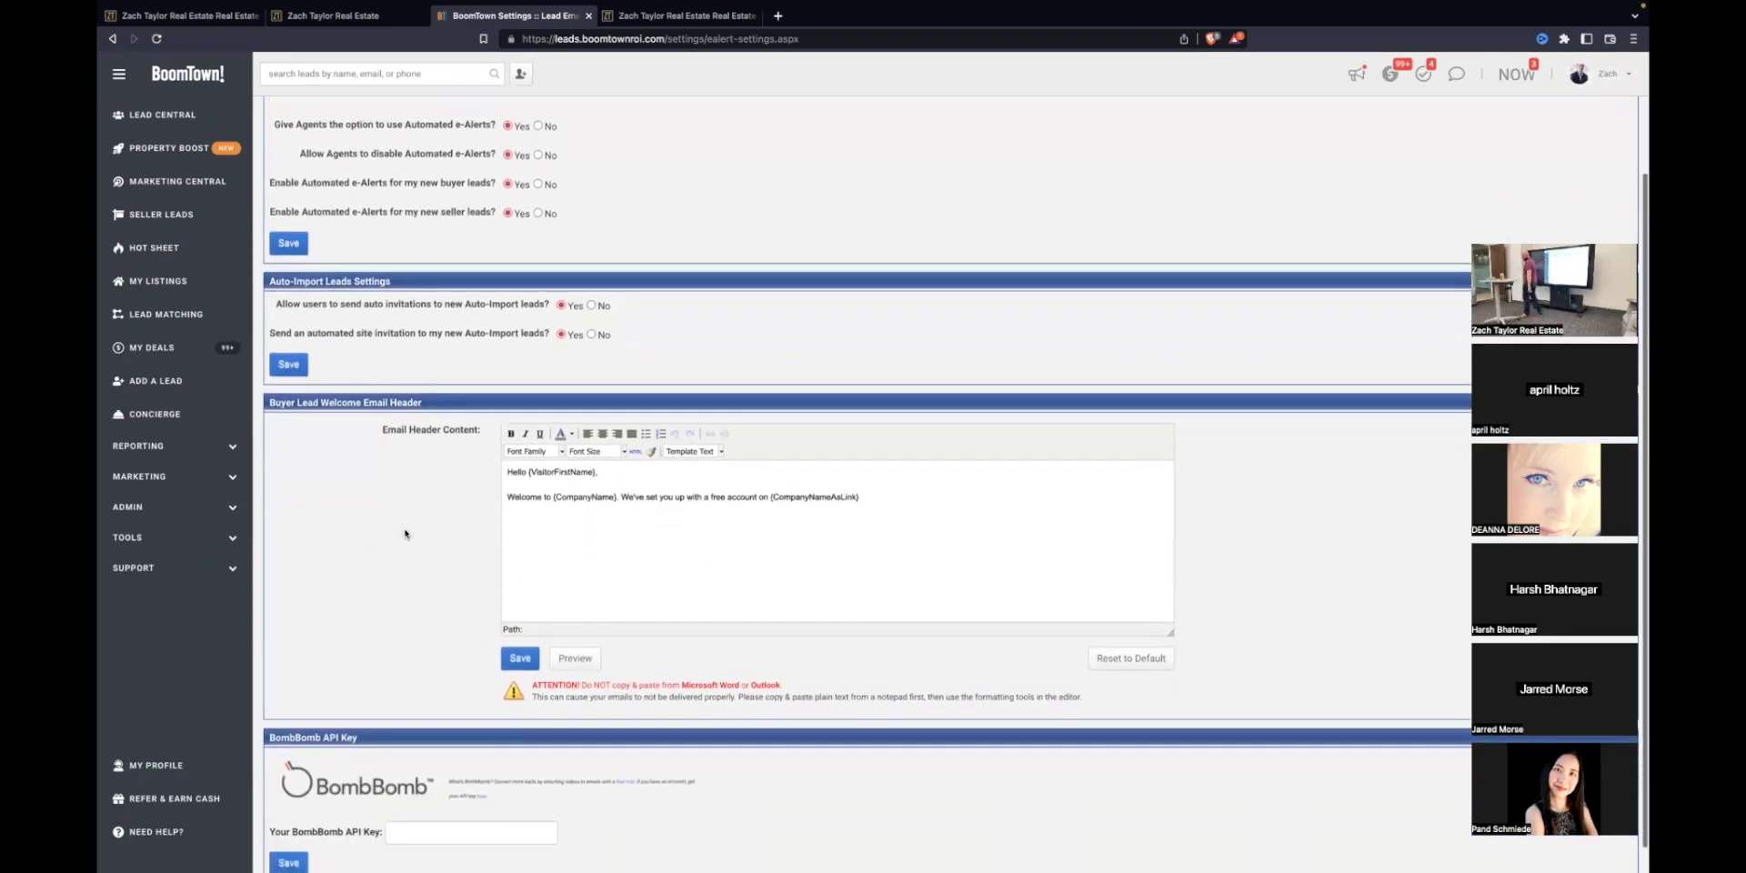
{"action": "scroll", "coordinate": [395, 526], "scroll_direction": "up", "scroll_amount": 4}
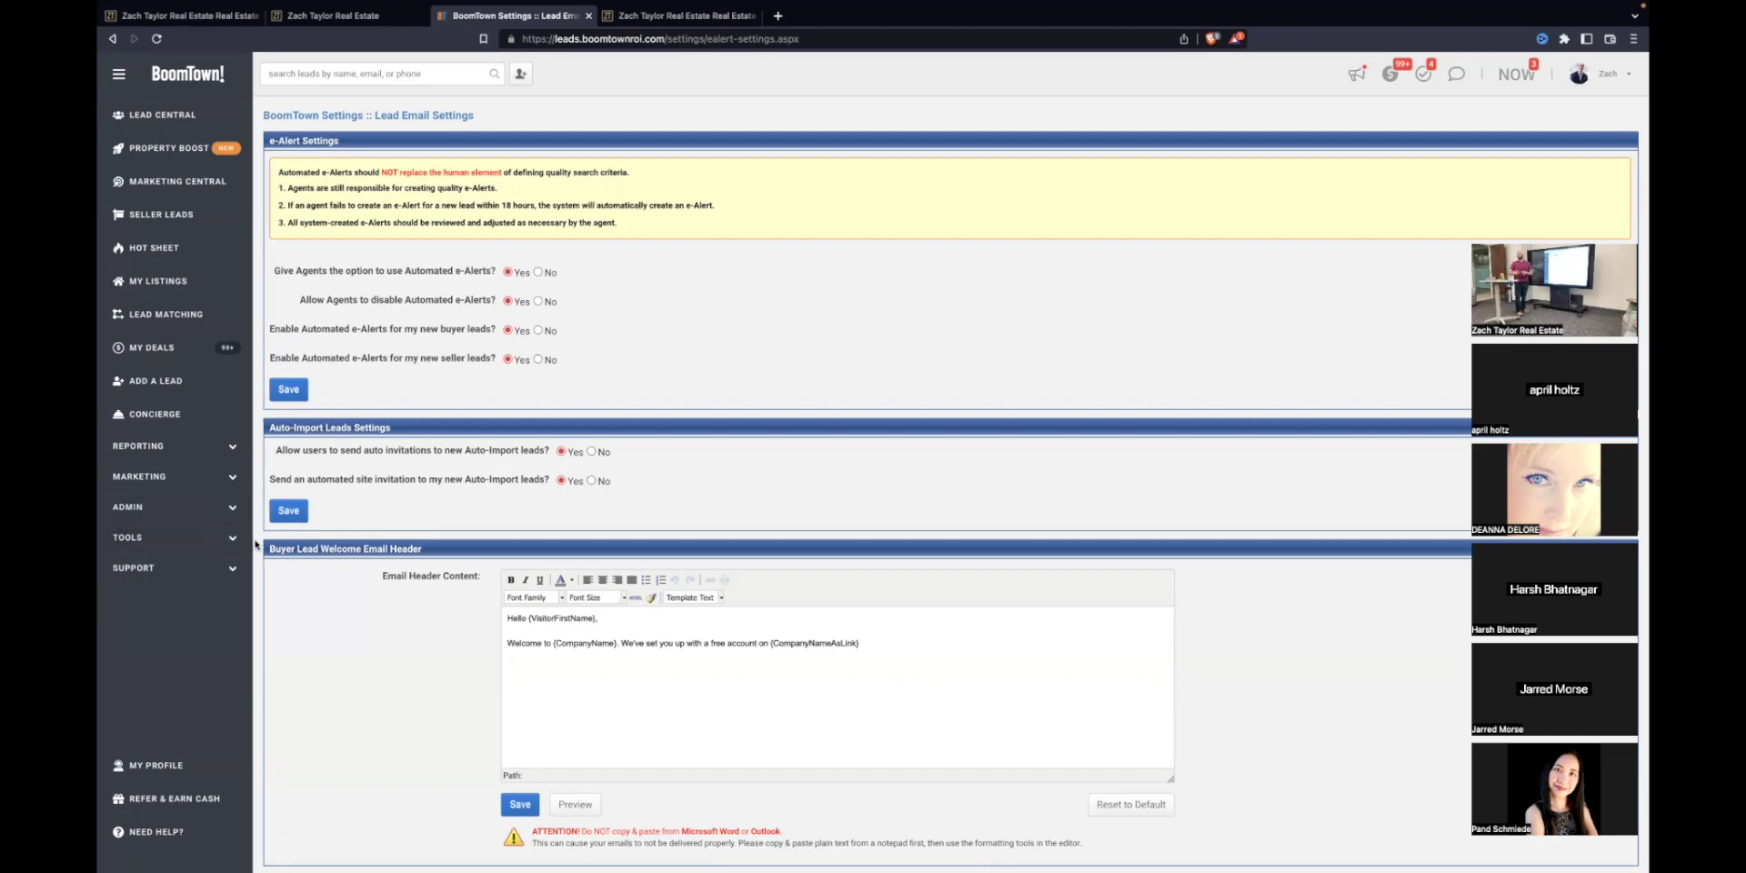
{"action": "left_click", "coordinate": [234, 482]}
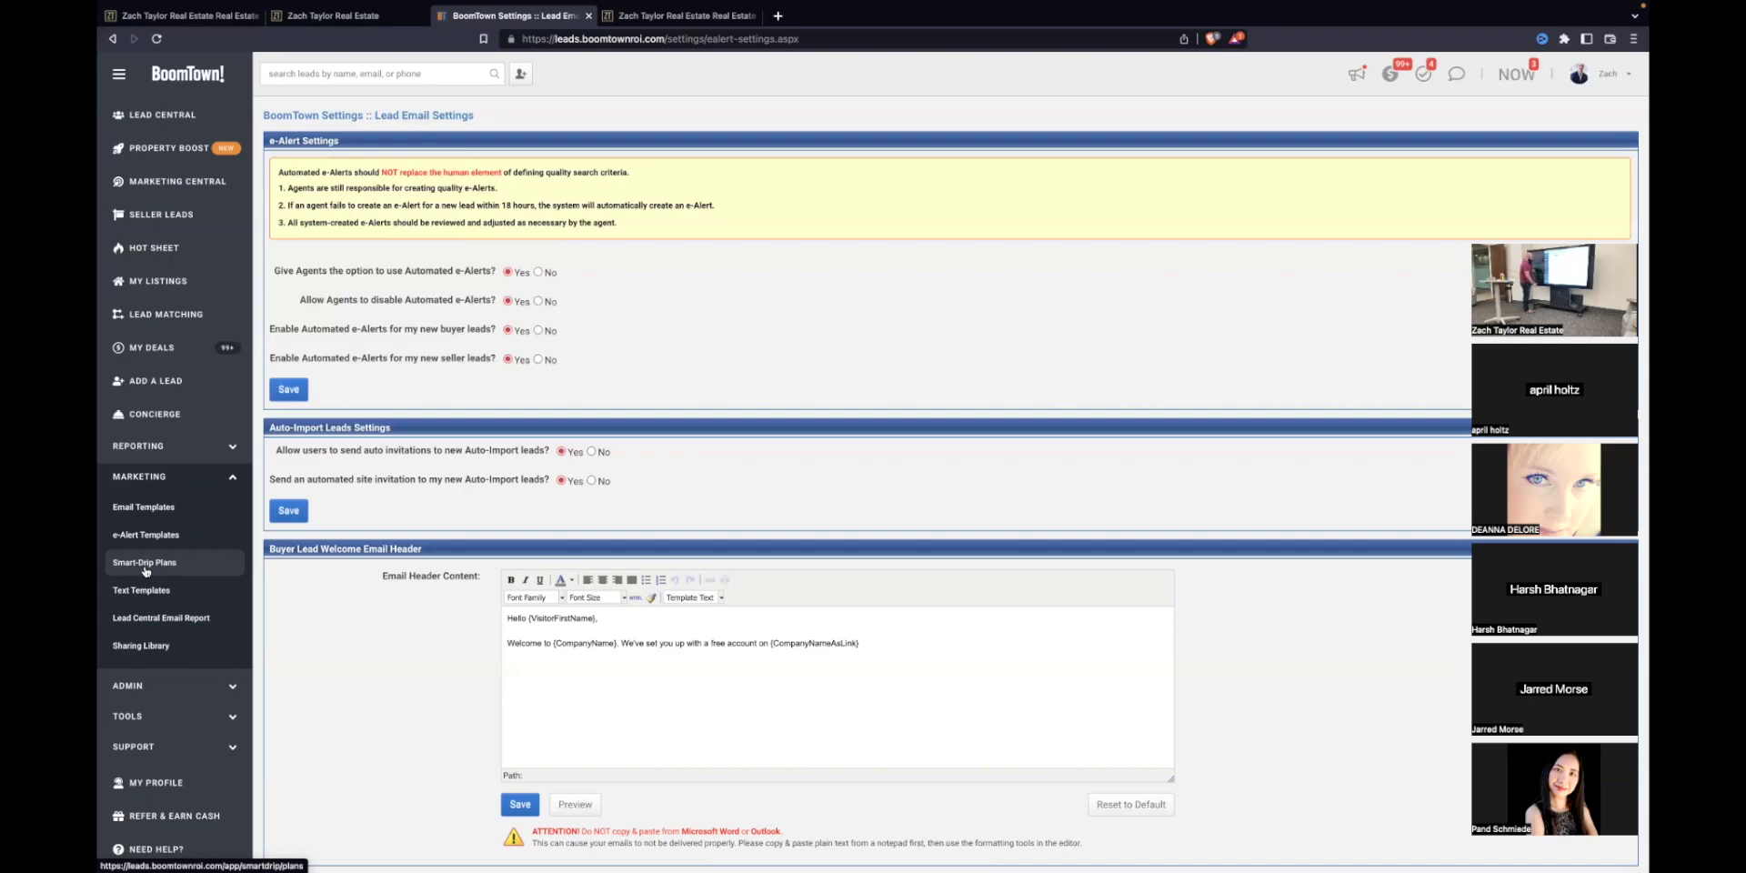
Step: Start a new private email template named 'test' with the subject 'Test 1'
{"action": "left_click", "coordinate": [151, 515]}
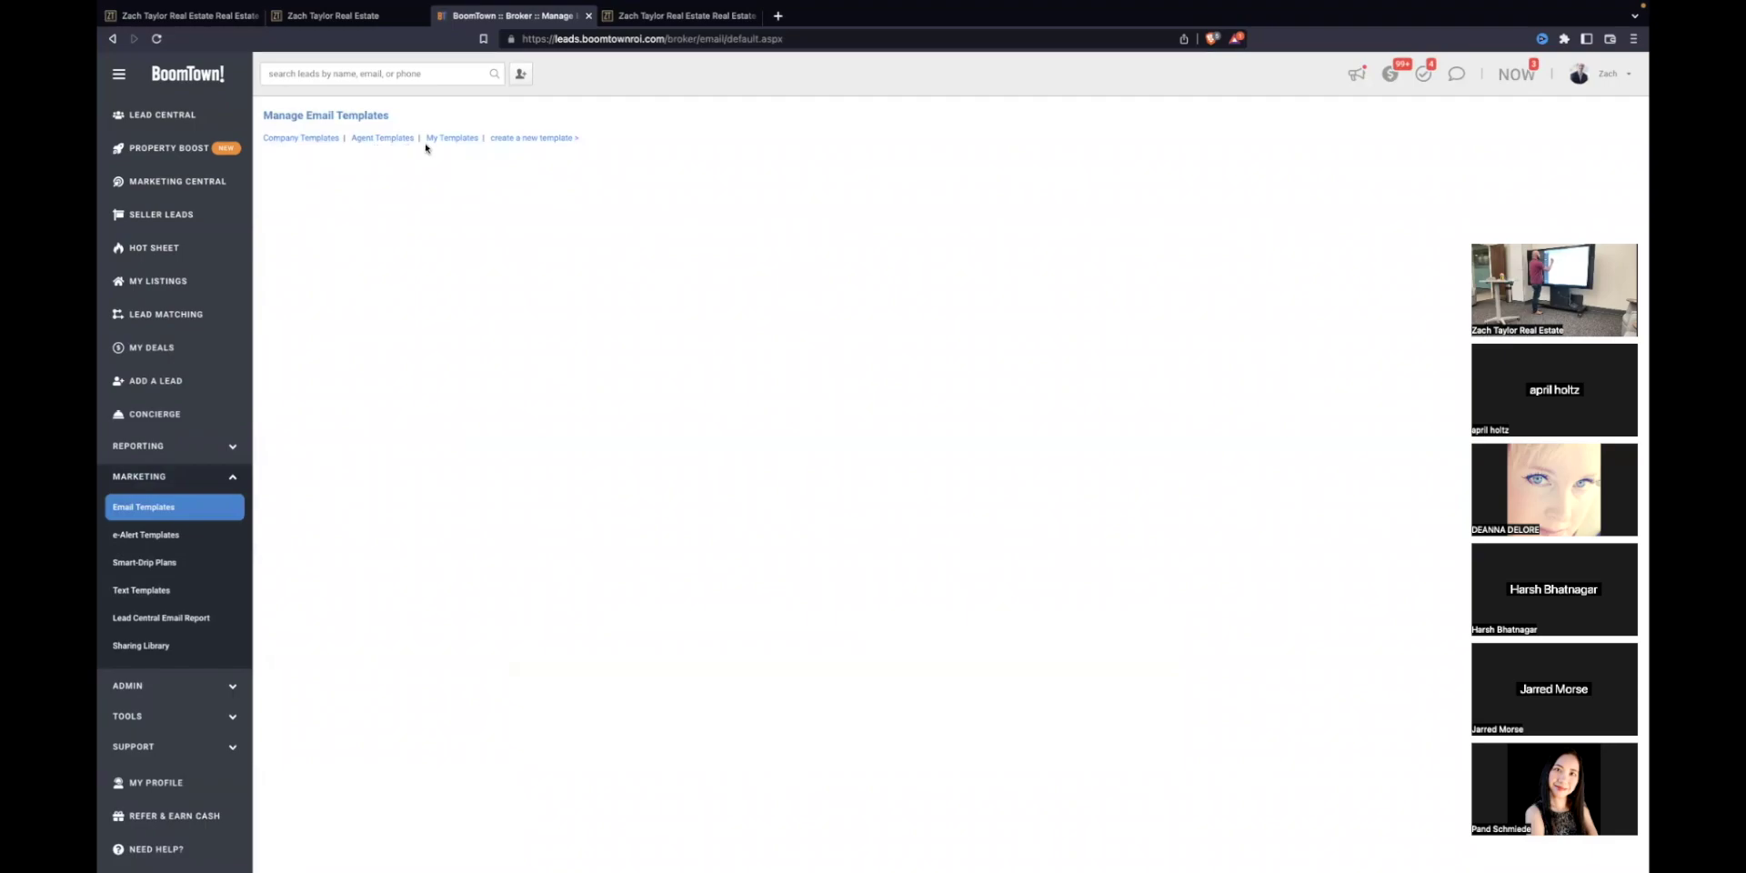
{"action": "left_click", "coordinate": [538, 139]}
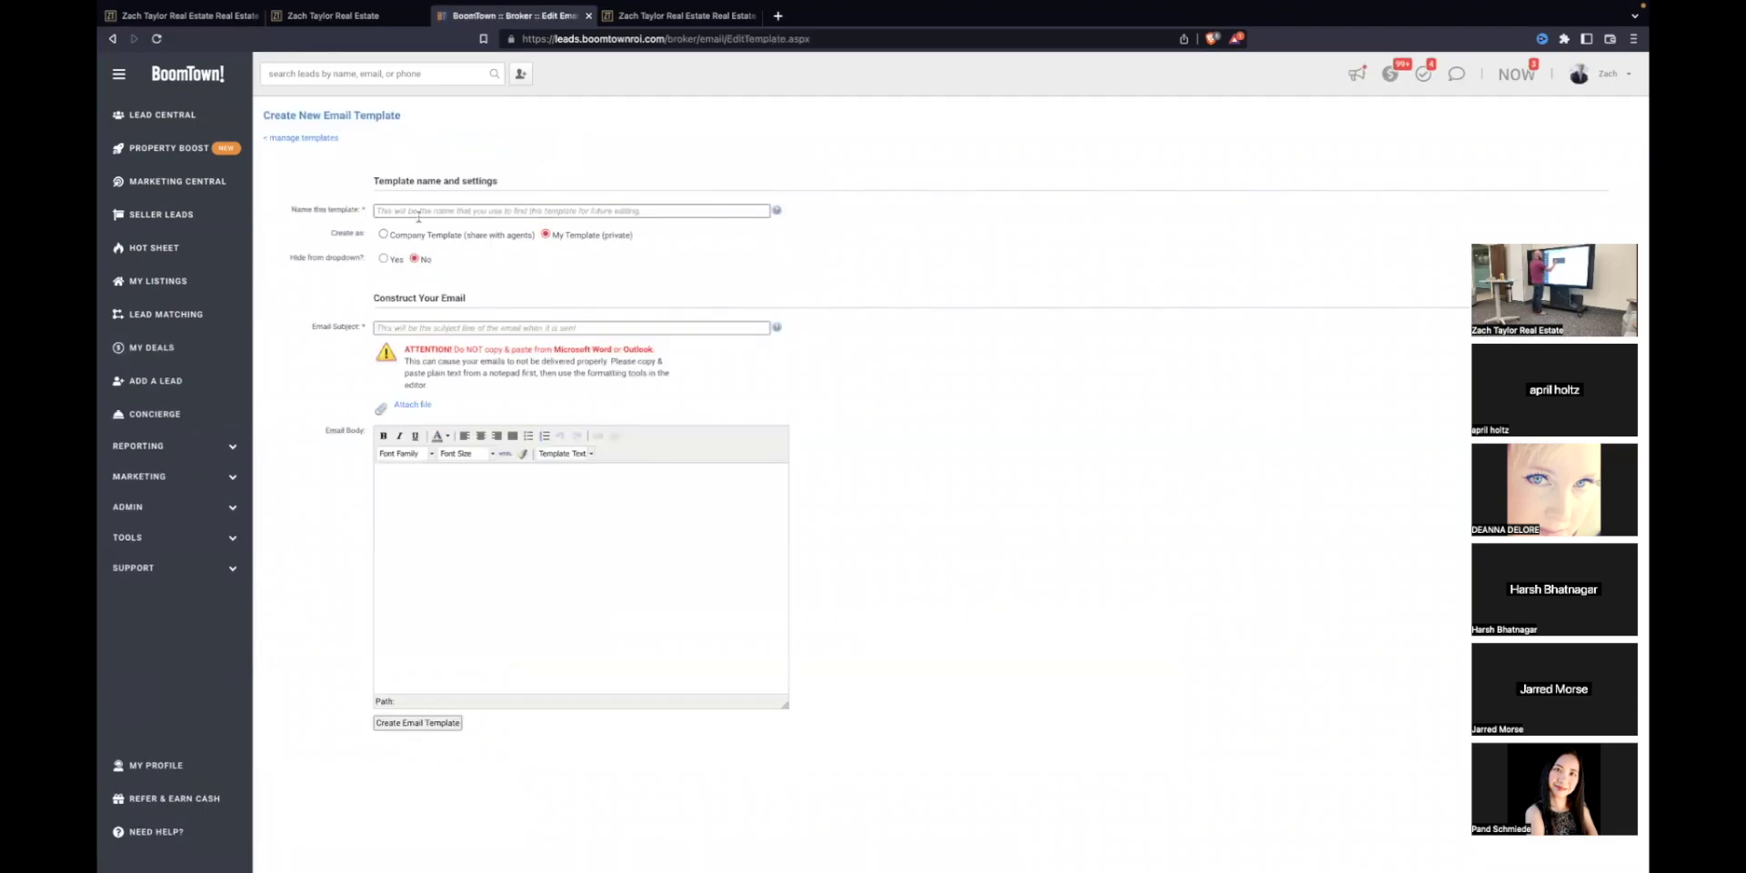
{"action": "left_click", "coordinate": [417, 212]}
{"action": "type", "text": "test"}
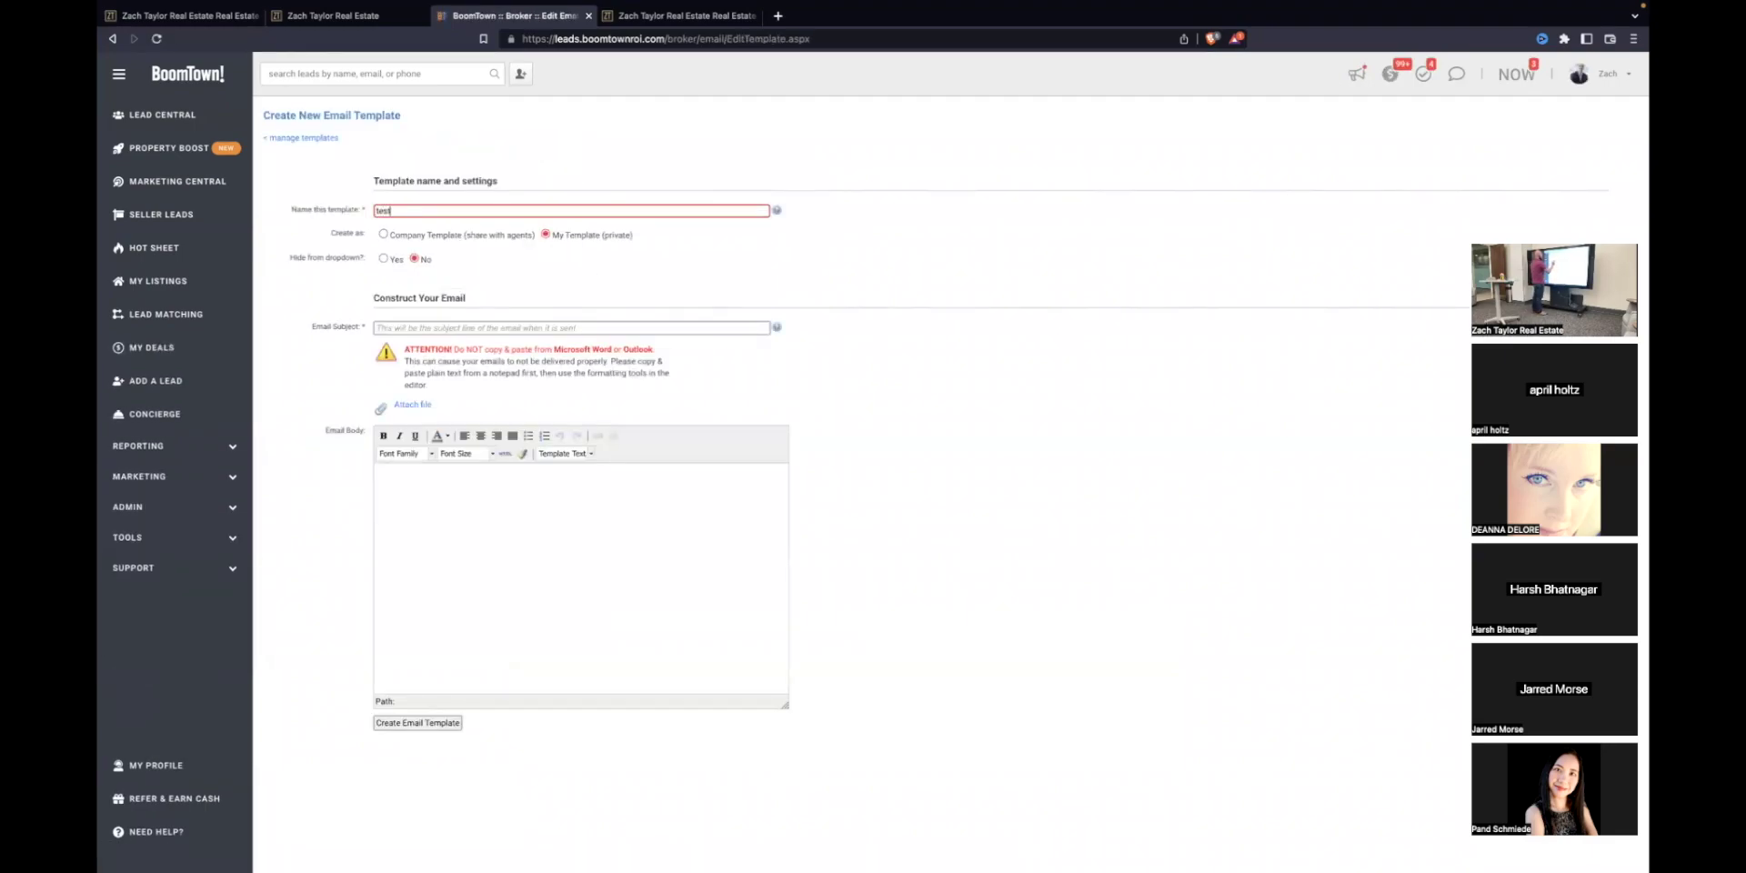
{"action": "left_click", "coordinate": [308, 246]}
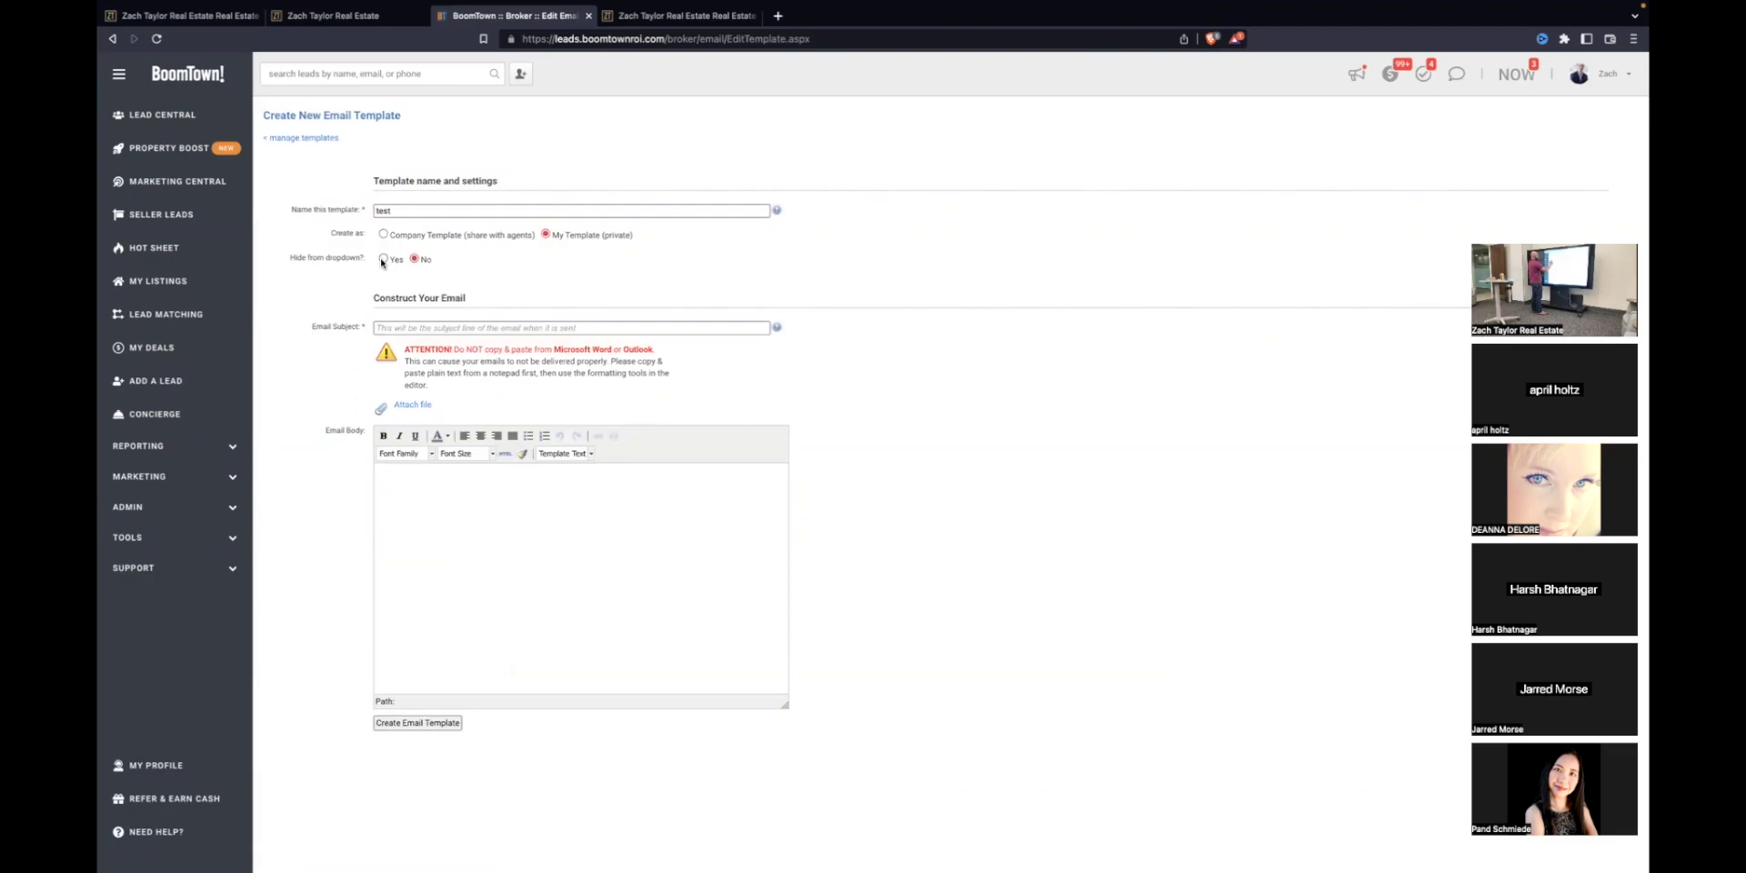
{"action": "left_click", "coordinate": [422, 328]}
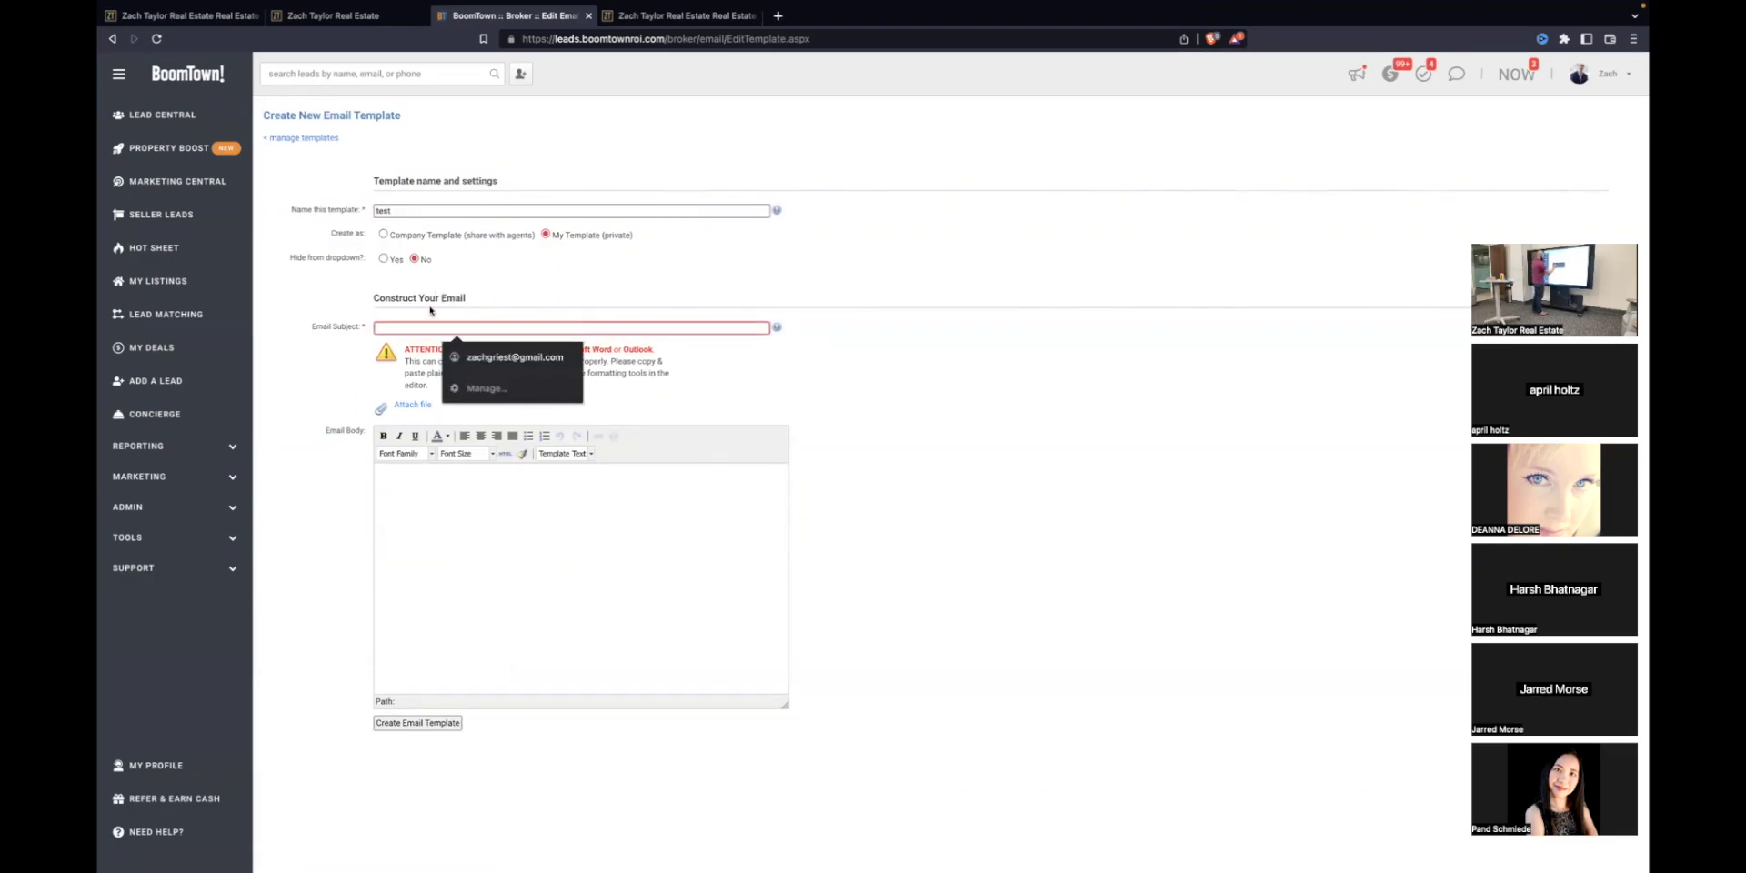
{"action": "type", "text": "T"}
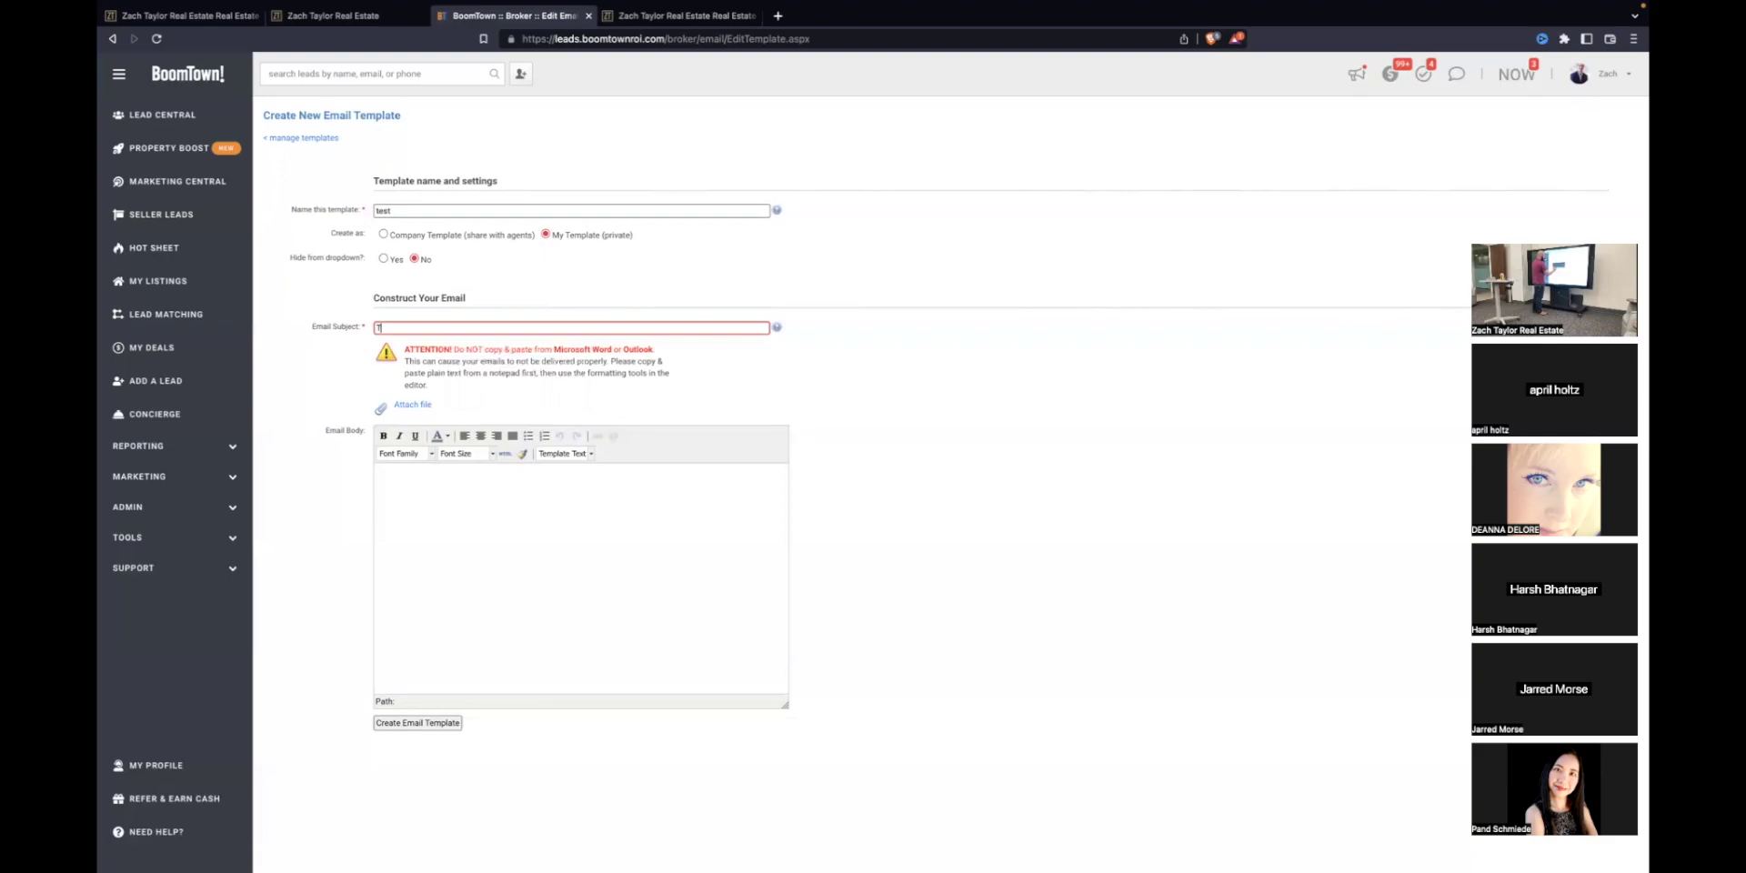
Step: Write a body thanking the visitor for registering and asking when to call, then save
{"action": "left_click", "coordinate": [469, 497]}
{"action": "type", "text": "Tjank"}
{"action": "key", "text": "BackSpace"}
{"action": "key", "text": "BackSpace"}
{"action": "key", "text": "BackSpace"}
{"action": "key", "text": "BackSpace"}
{"action": "type", "text": "hank you for"}
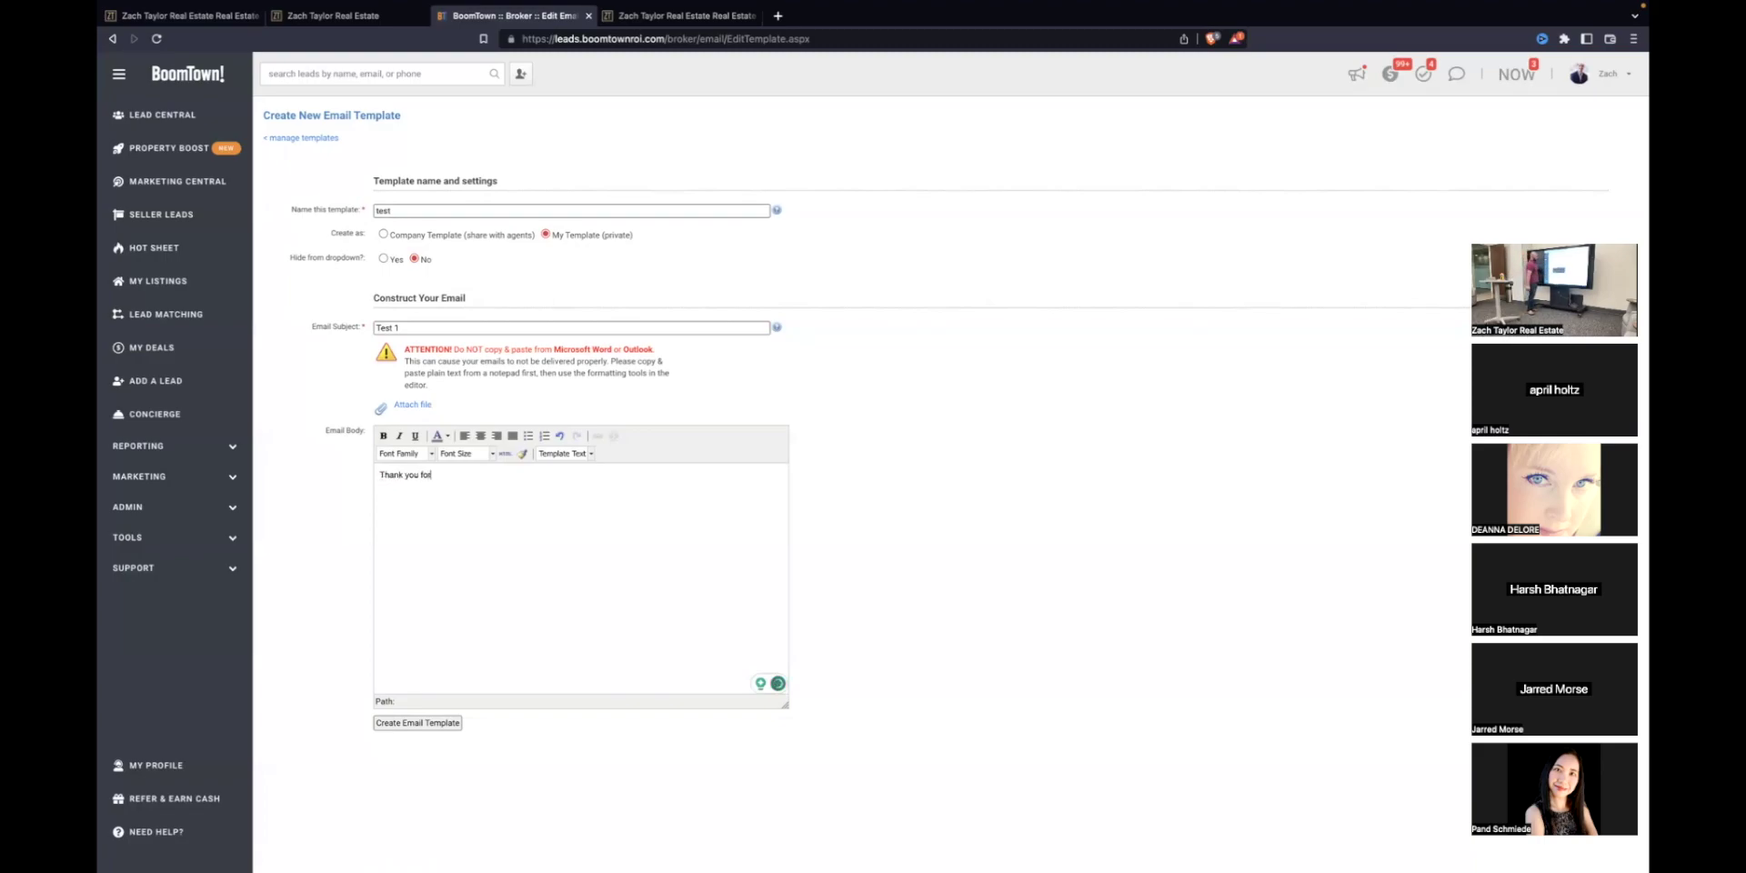
{"action": "type", "text": " registering on my website."}
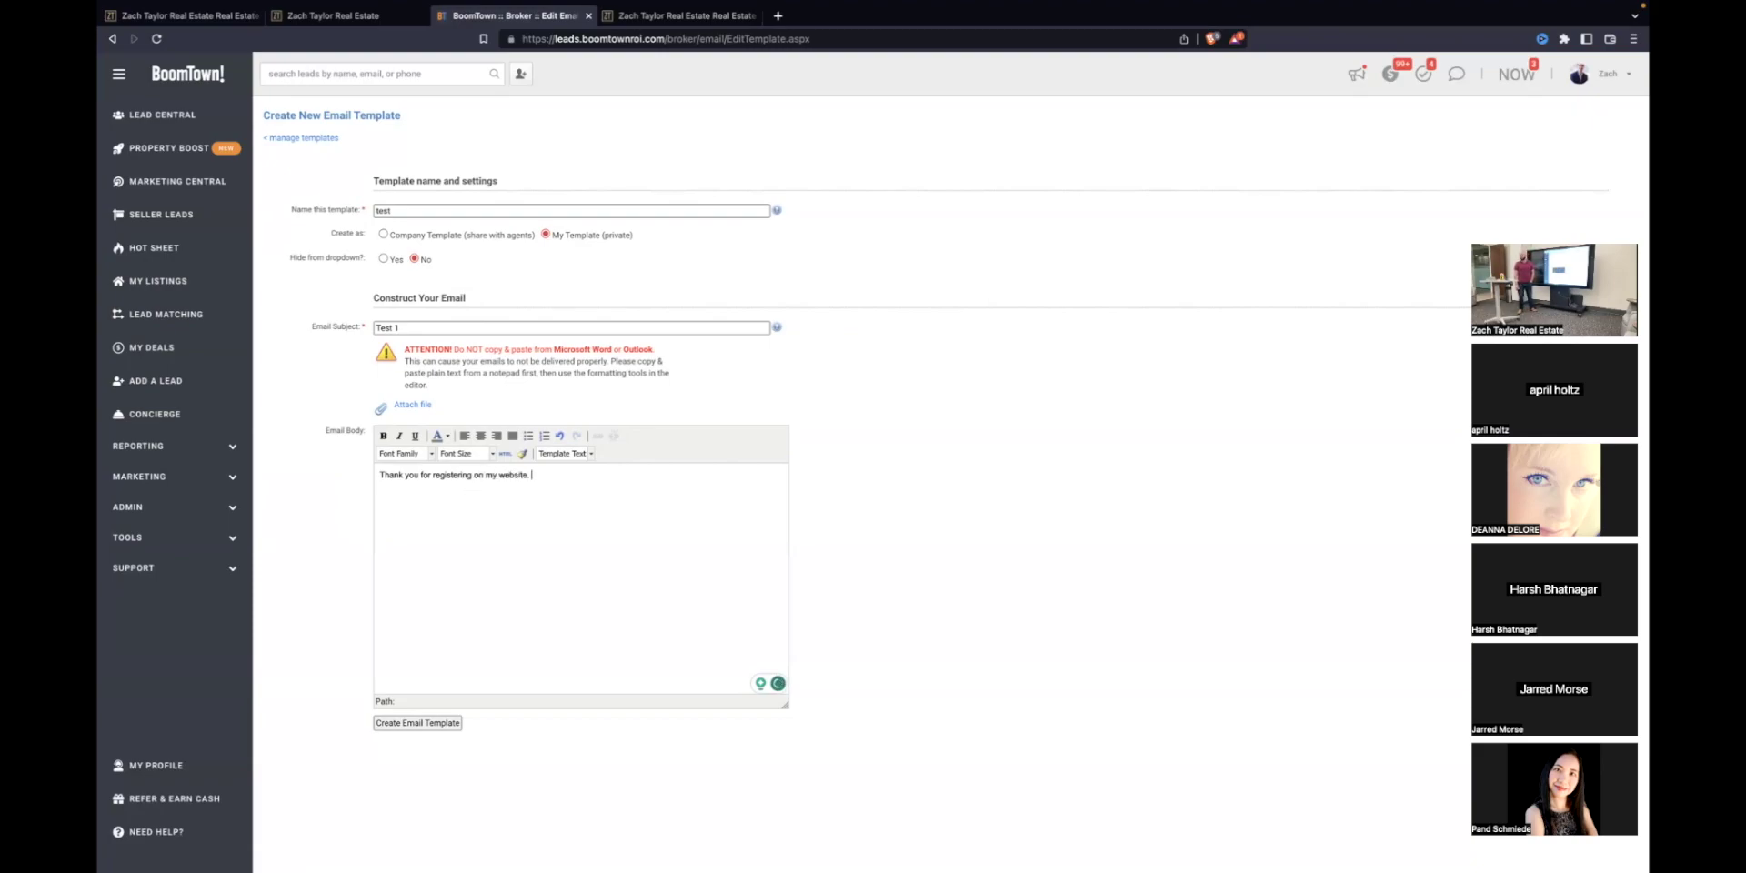
{"action": "type", "text": " When is a good time to give youa"}
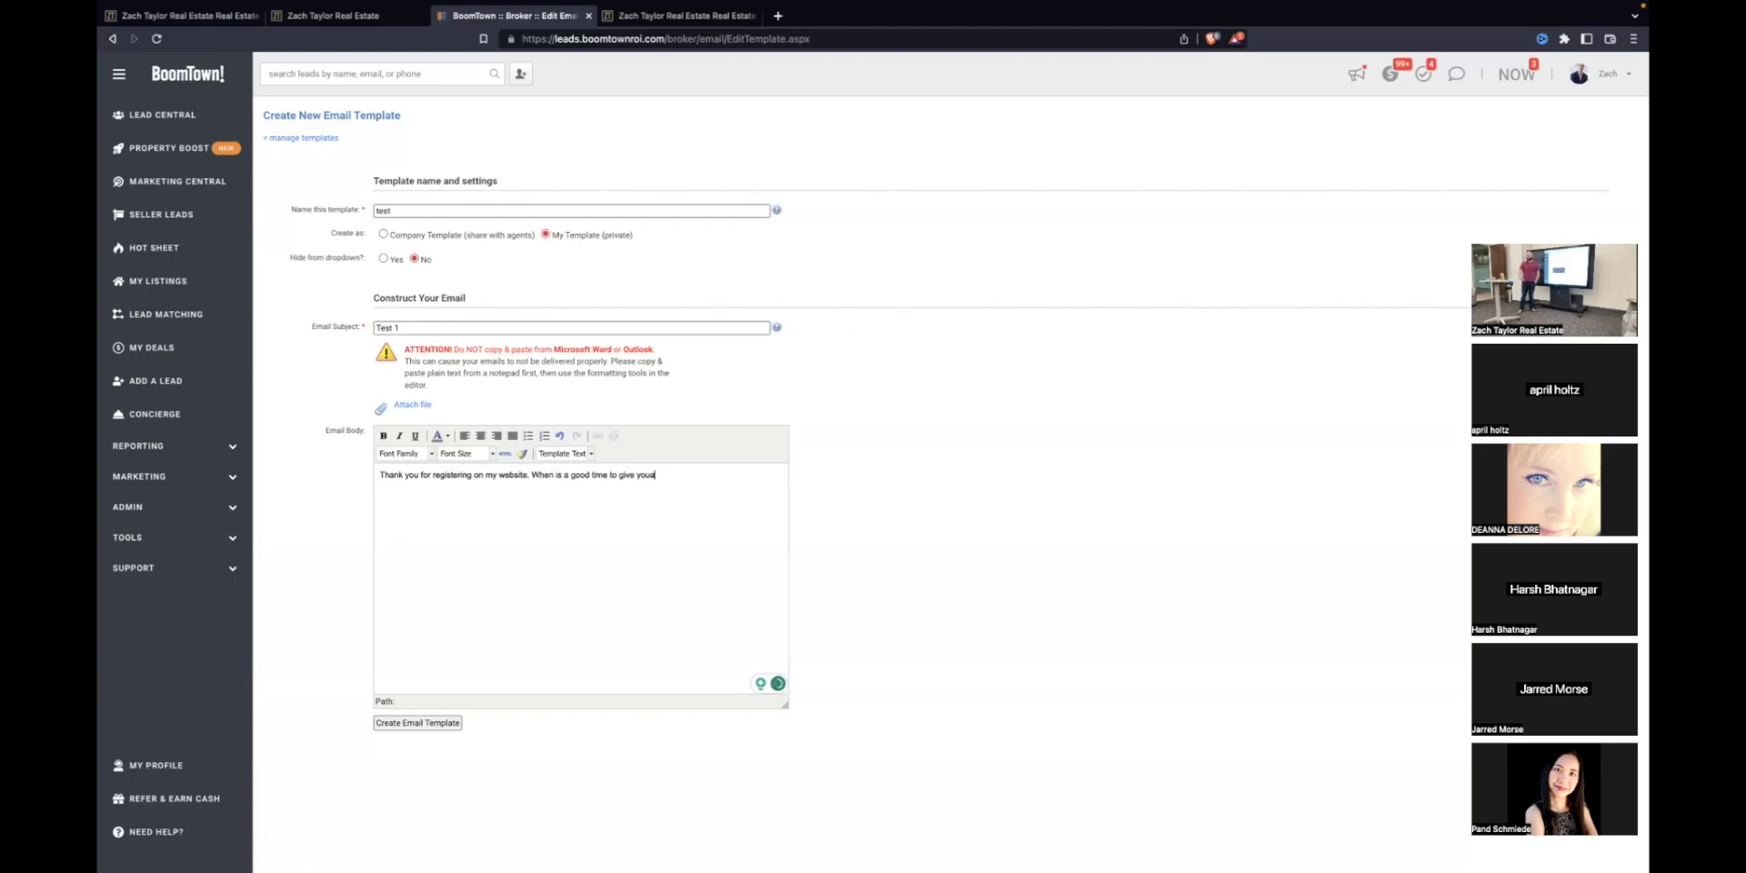
{"action": "key", "text": "BackSpace"}
{"action": "type", "text": " a call? z"}
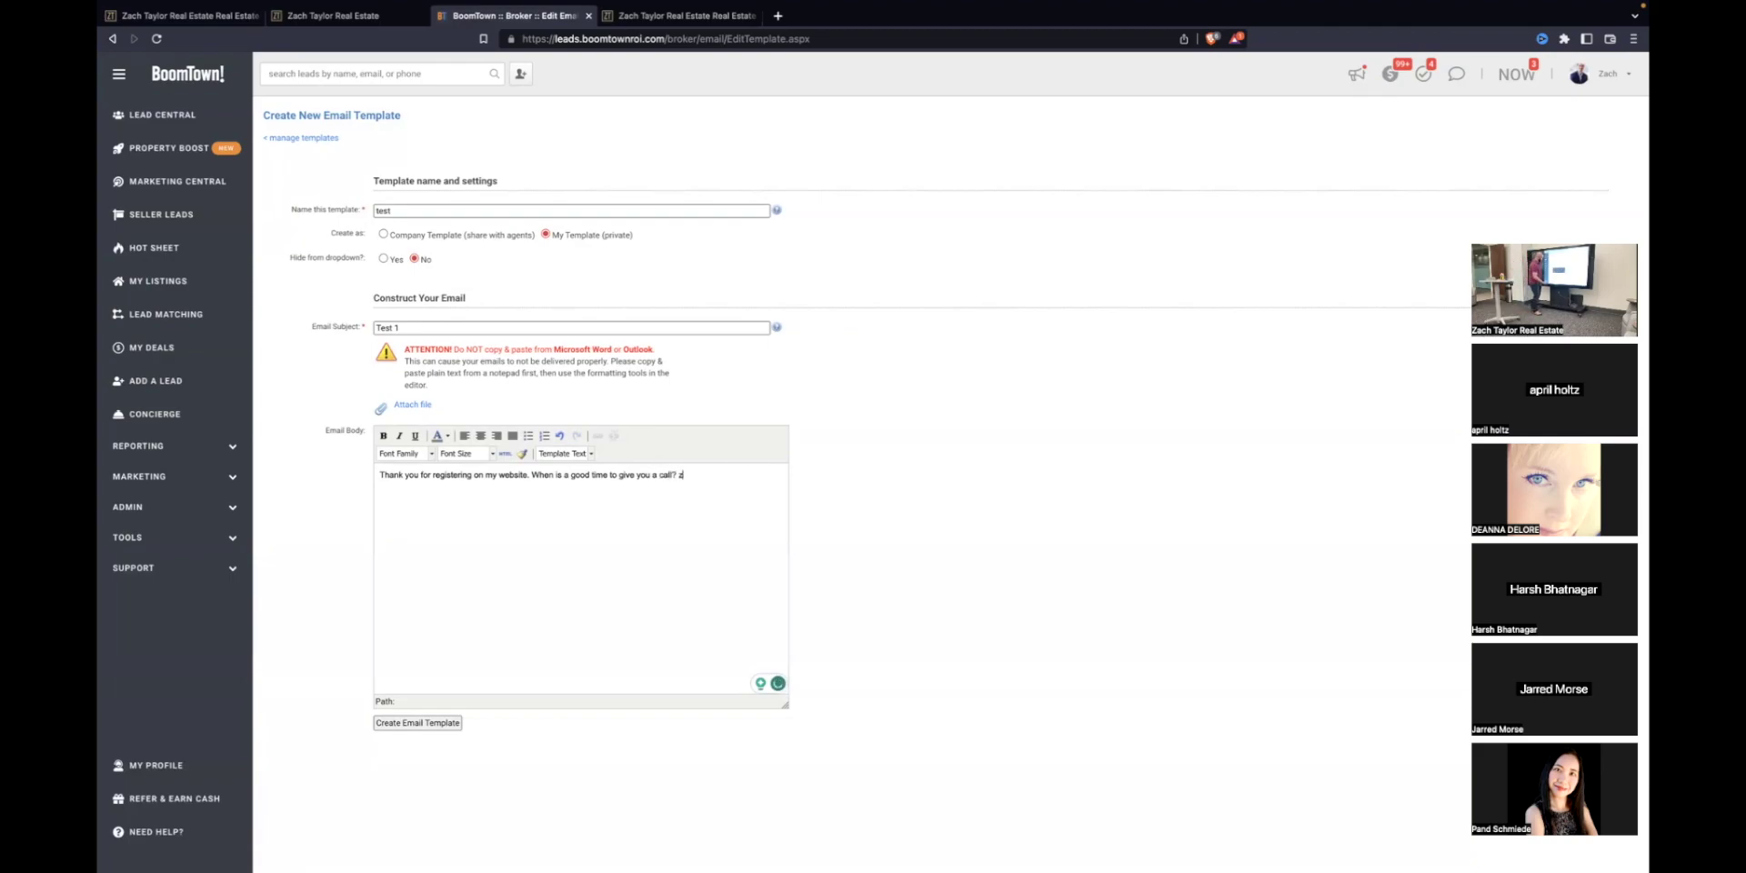
{"action": "type", "text": "............"}
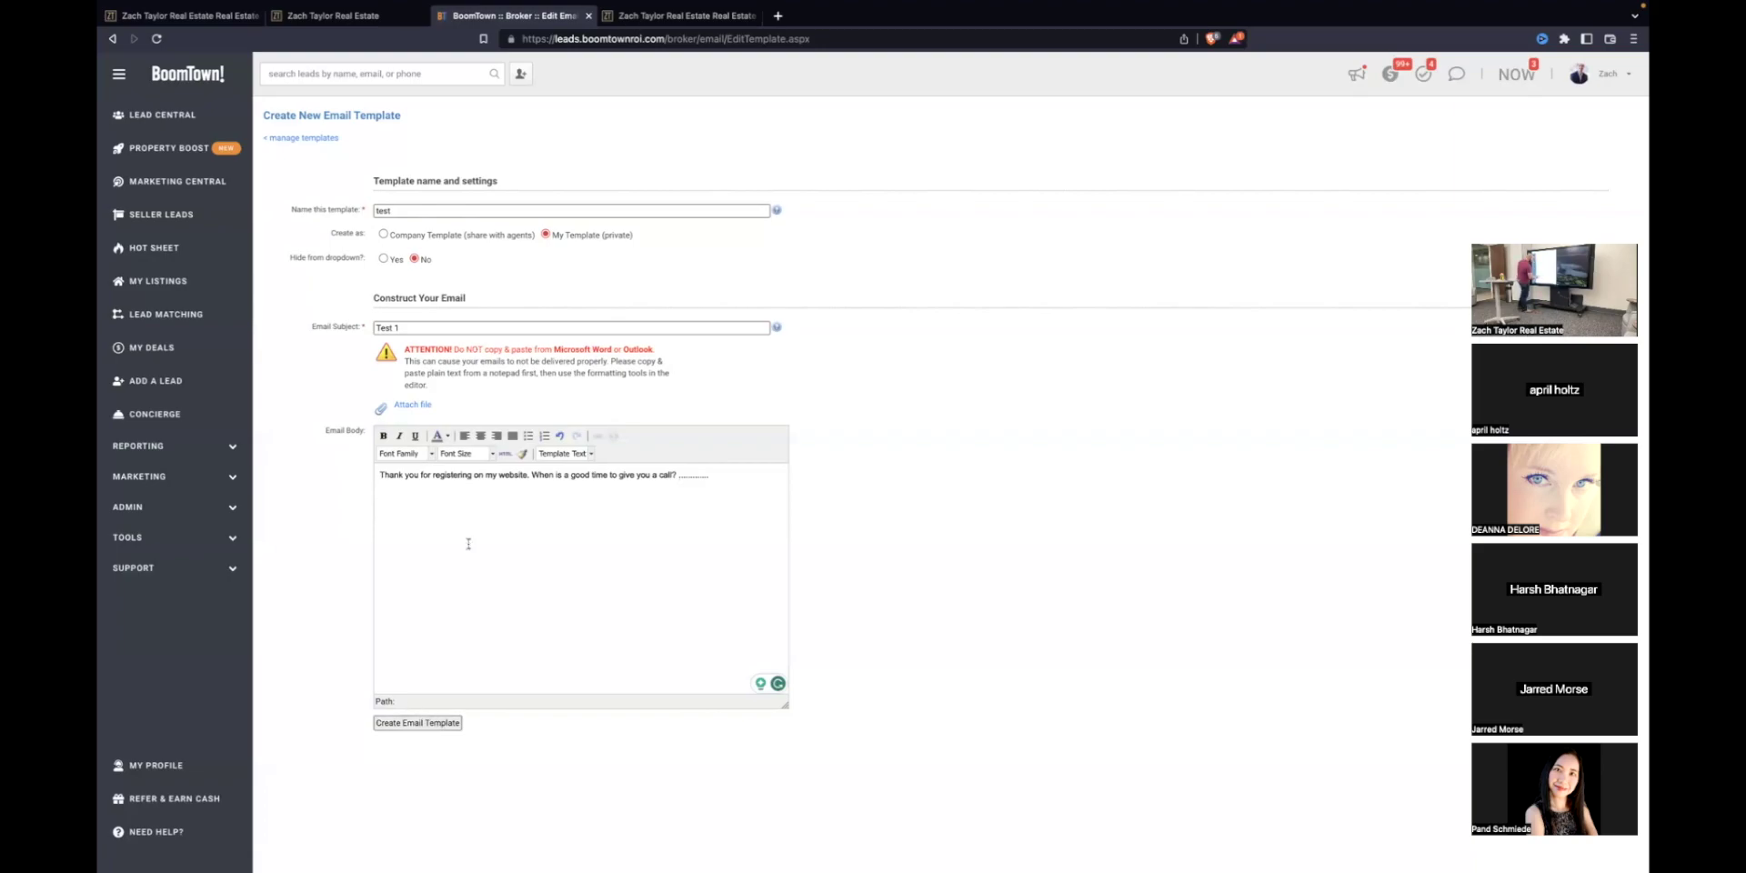
{"action": "right_click", "coordinate": [457, 512]}
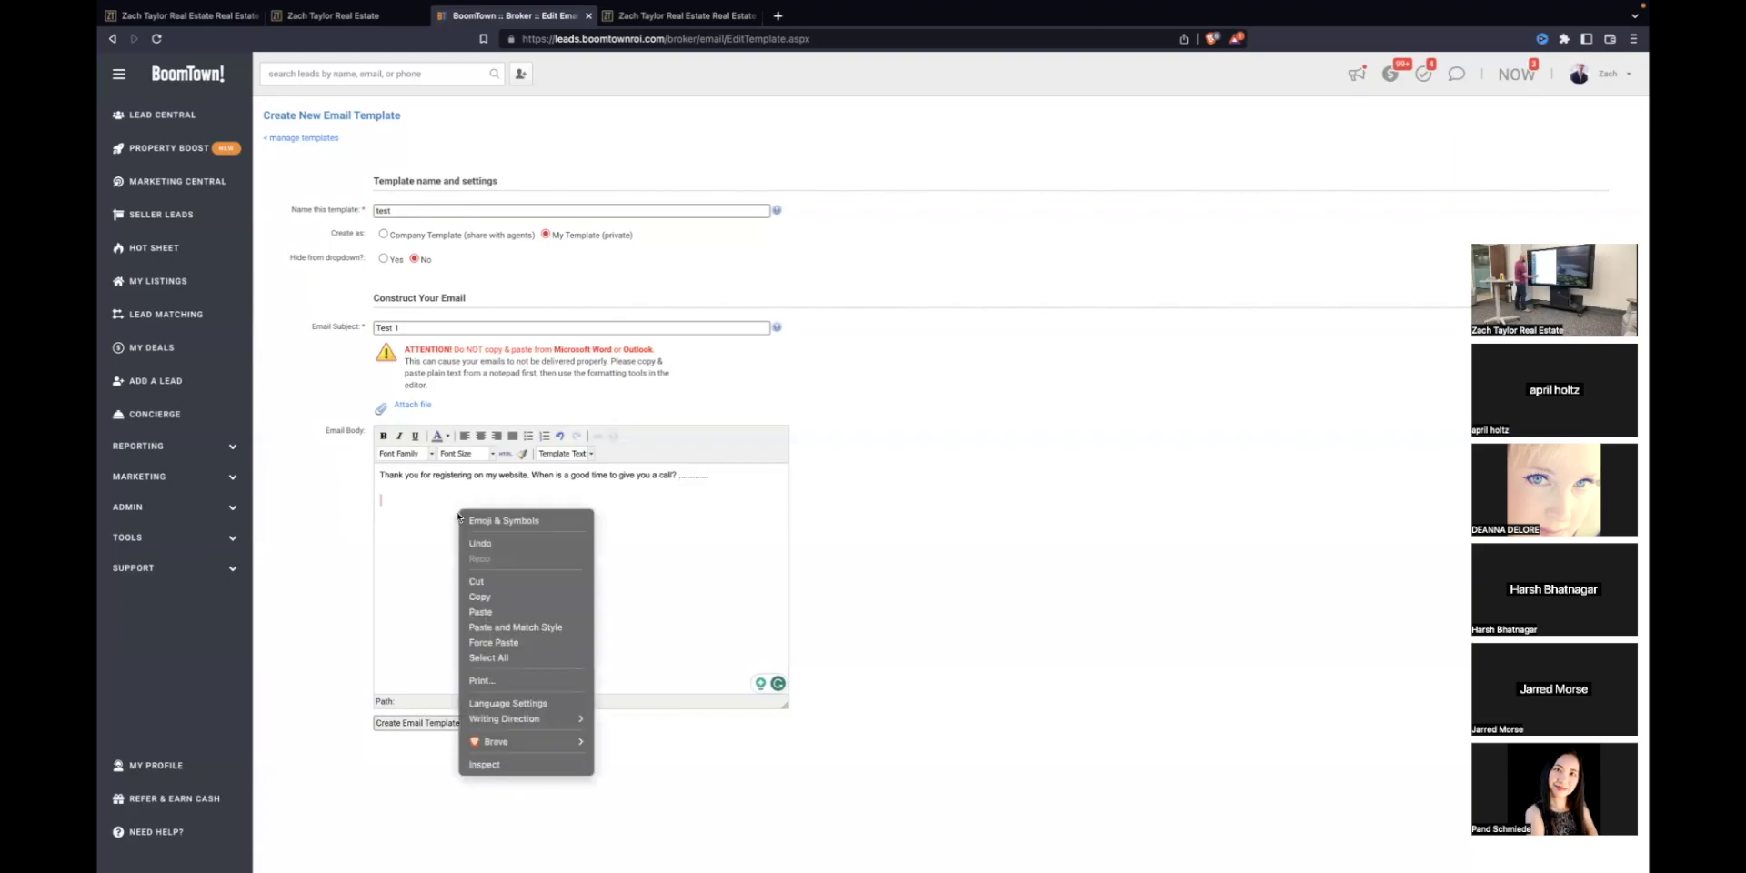
{"action": "left_click", "coordinate": [423, 514]}
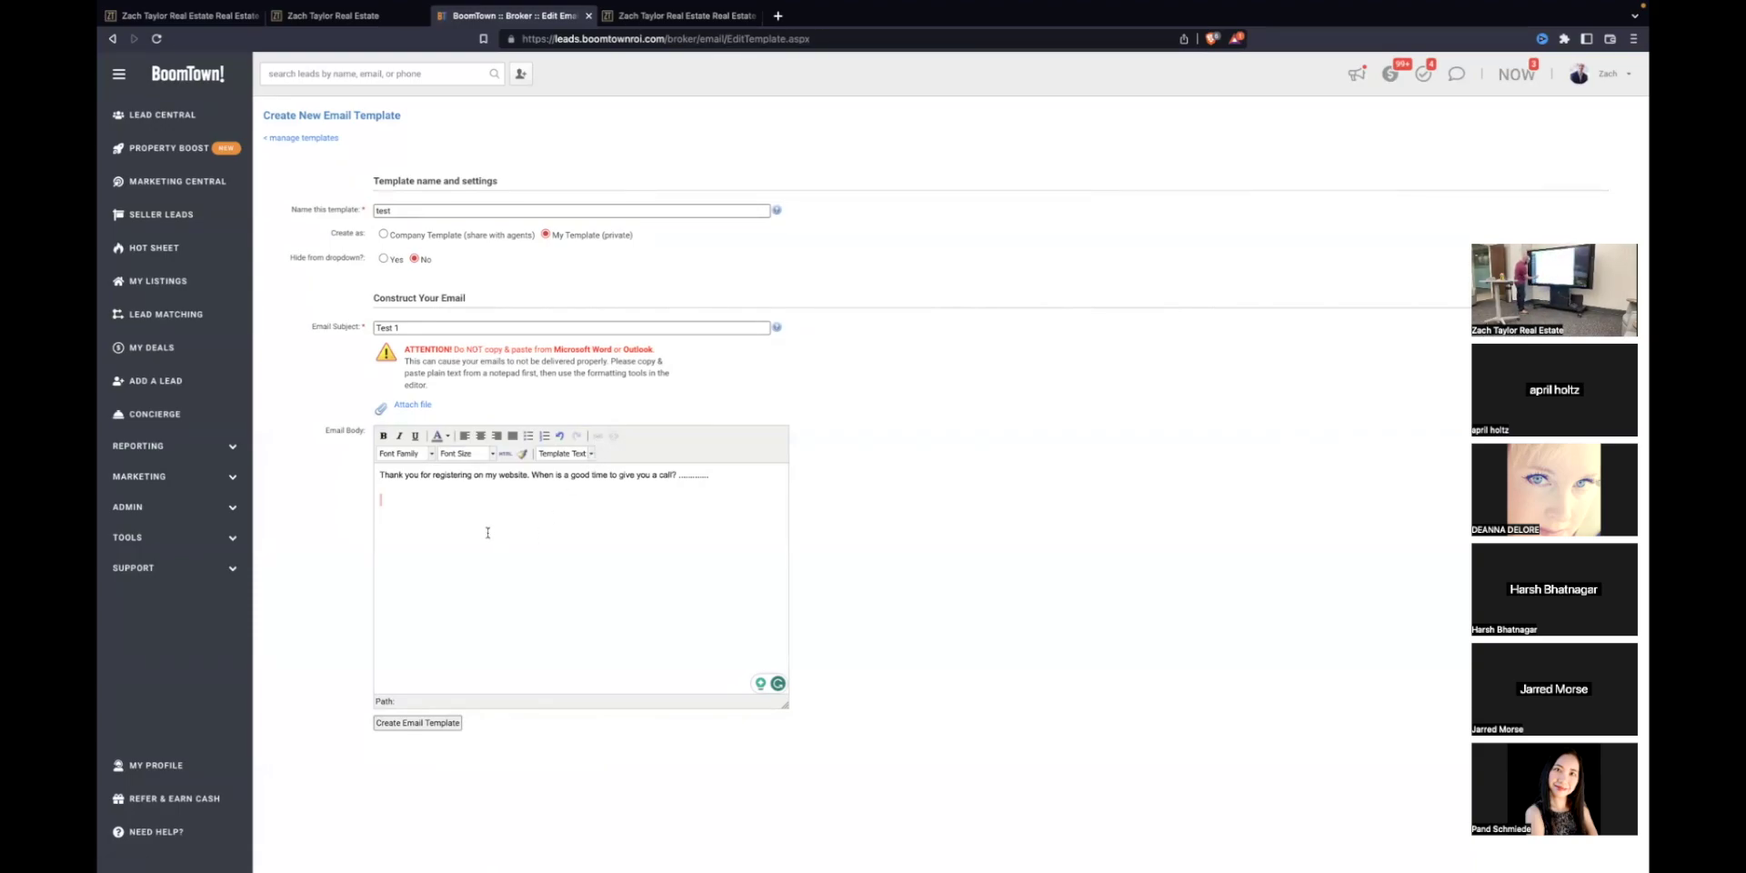
{"action": "left_click", "coordinate": [421, 723]}
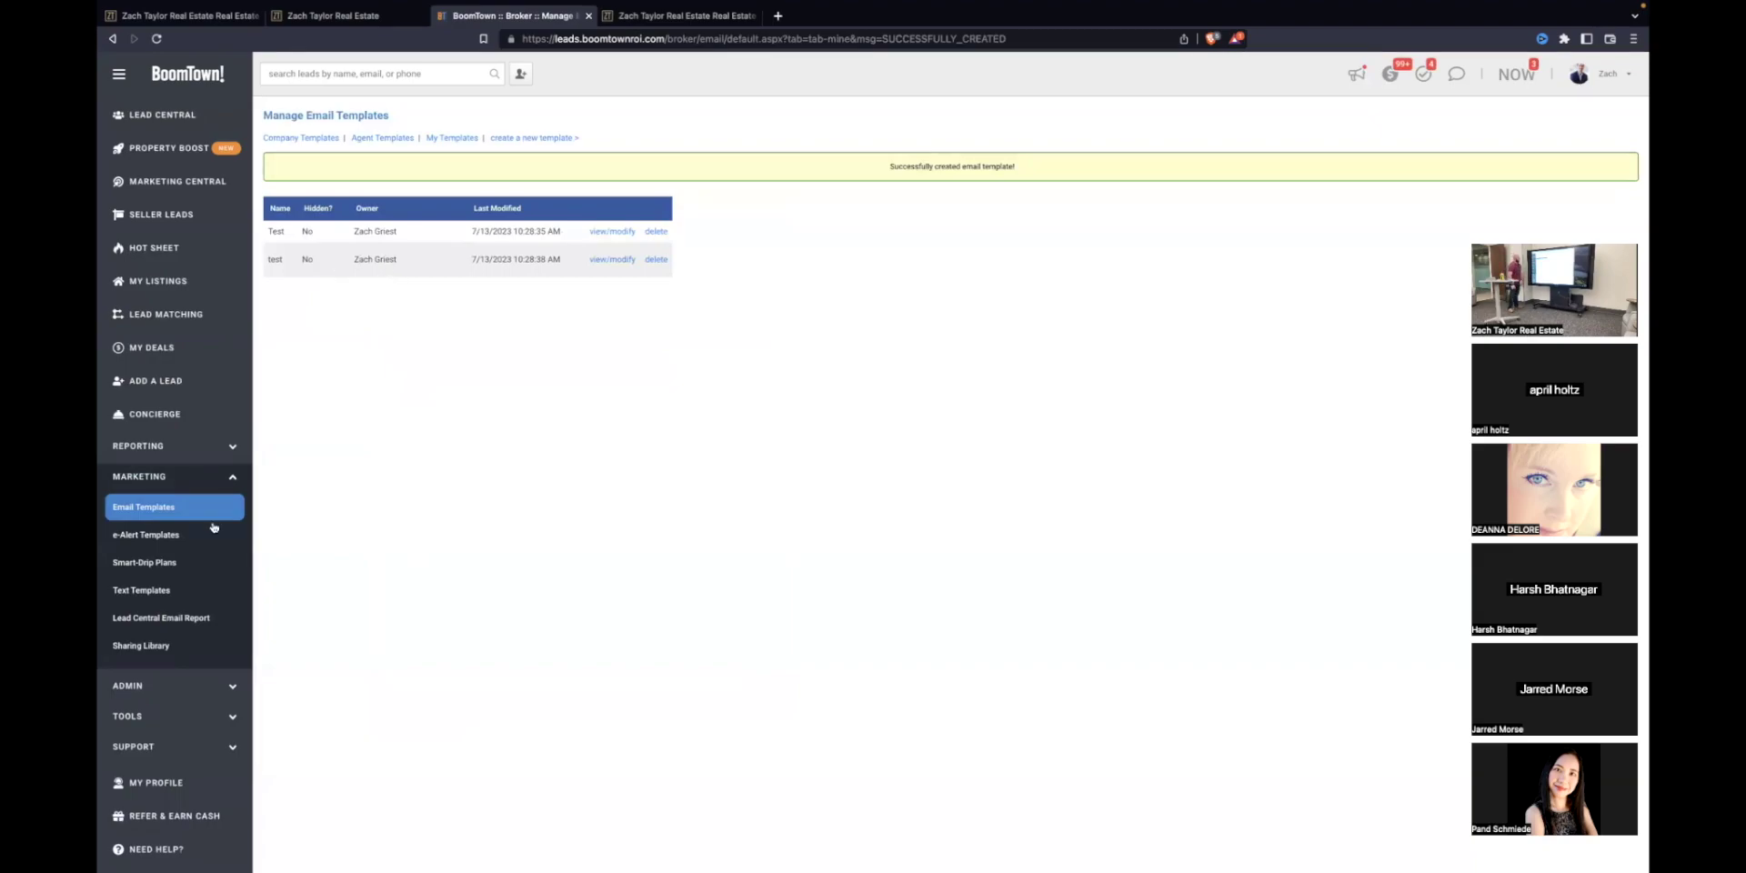
Step: Create a new Smart-Drip plan named 'test'
{"action": "left_click", "coordinate": [155, 564]}
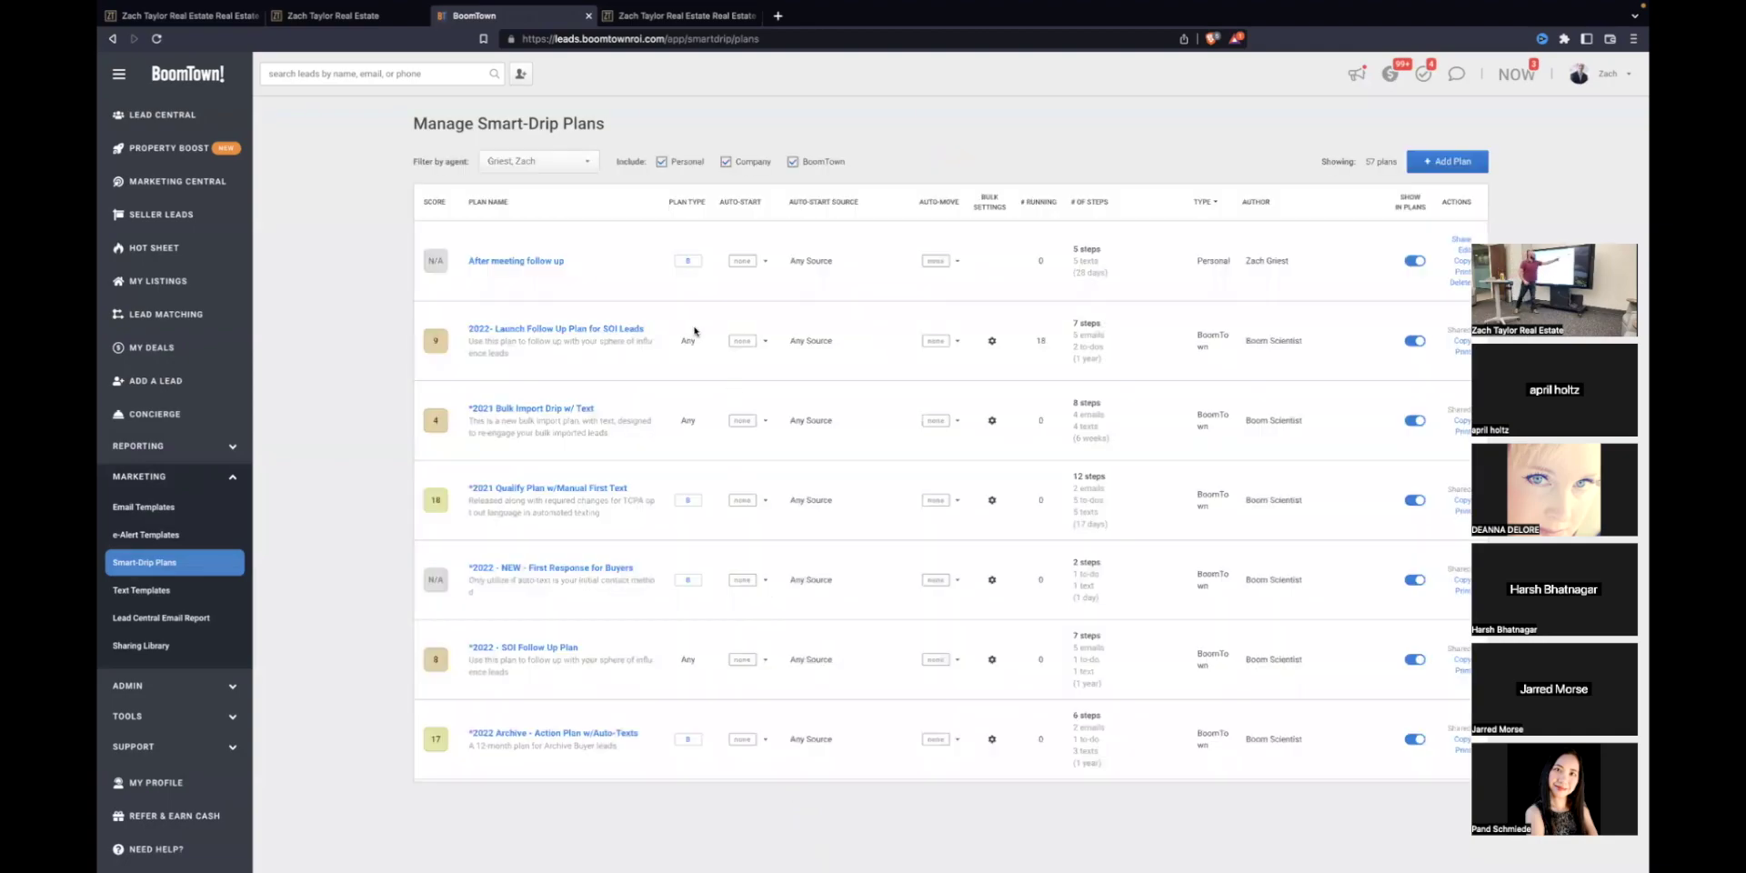
{"action": "left_click", "coordinate": [1448, 161]}
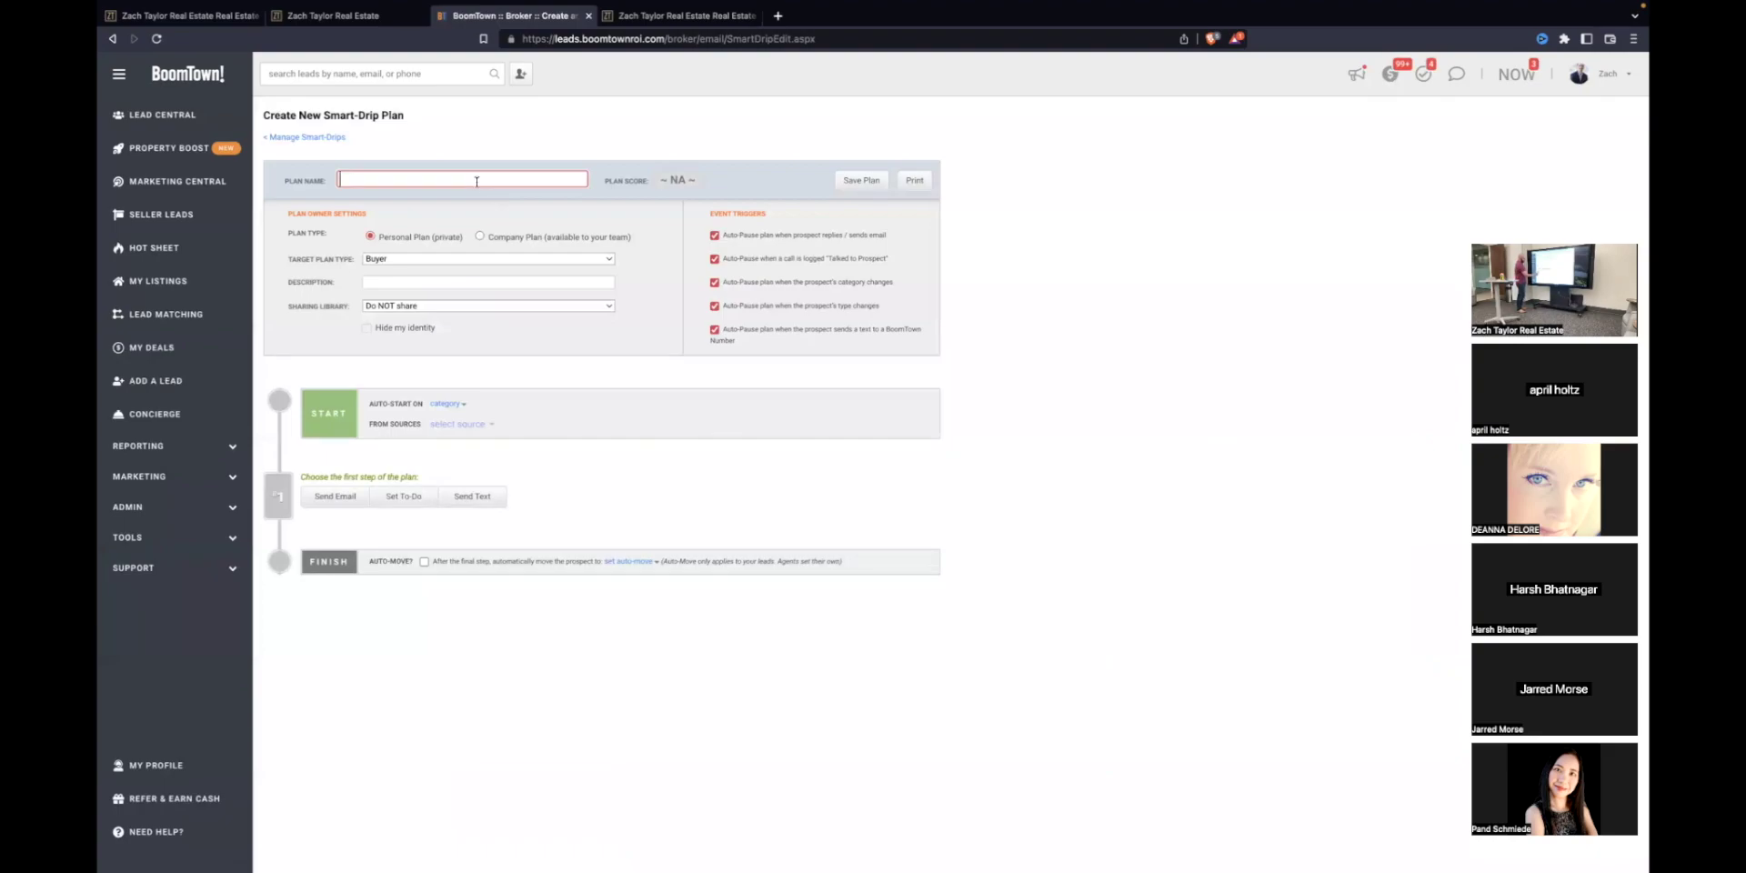
{"action": "type", "text": "test"}
Step: Add a first step sending the lowercase 'test' email template after a 1-hour wait
{"action": "left_click", "coordinate": [335, 496]}
{"action": "left_click", "coordinate": [521, 512]}
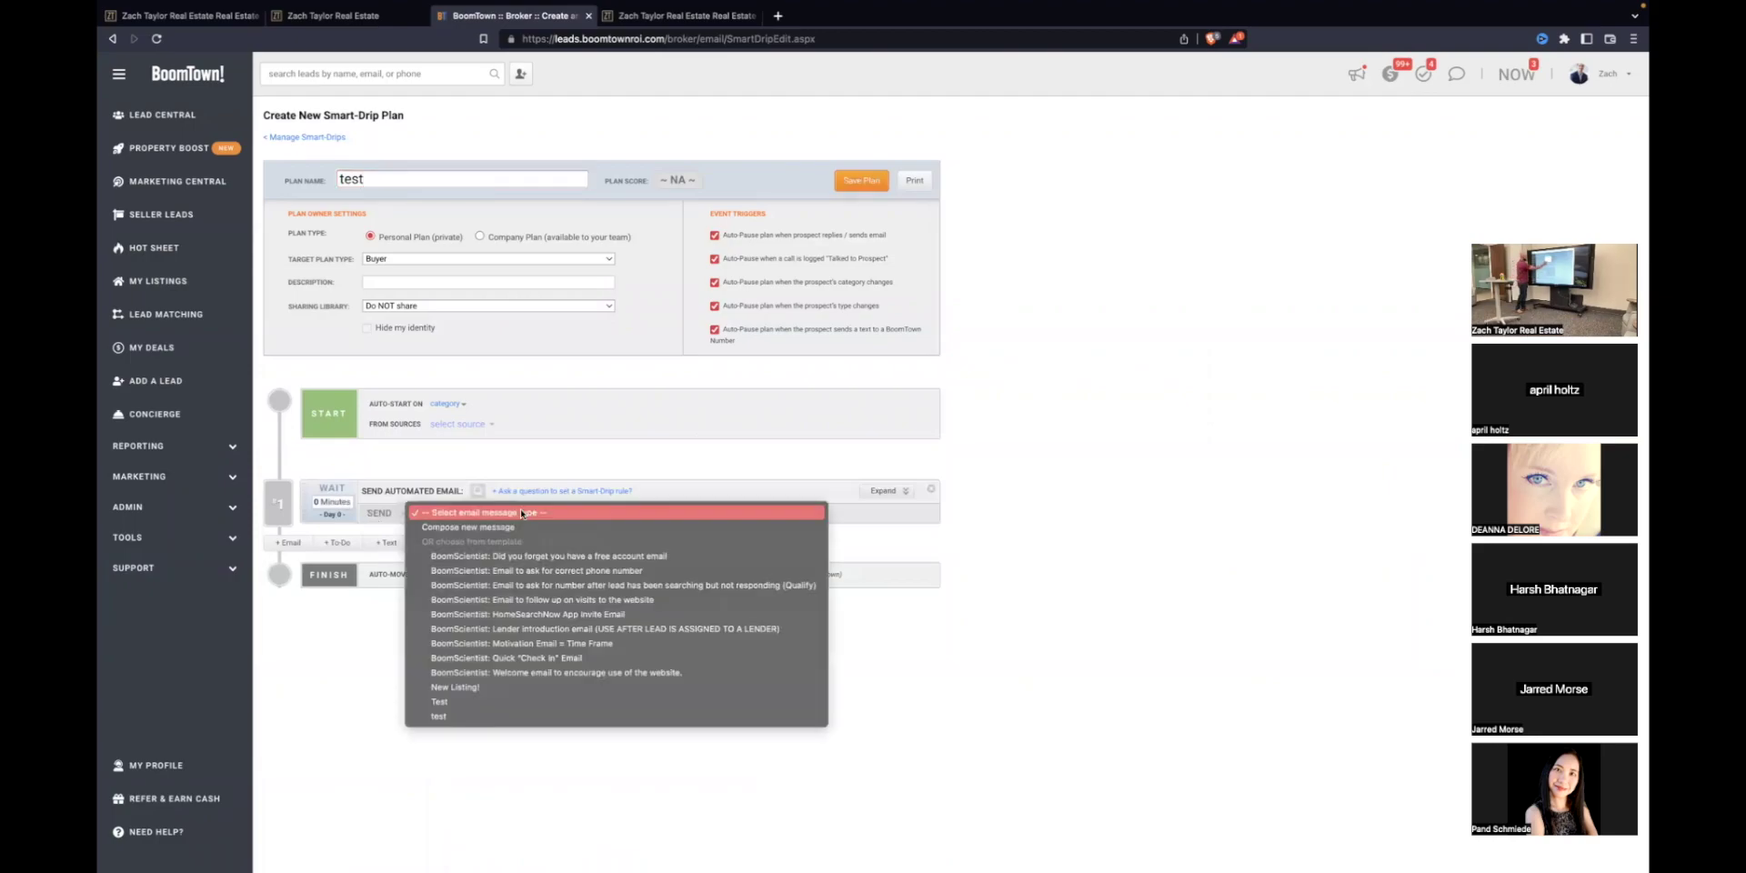
{"action": "left_click", "coordinate": [445, 703]}
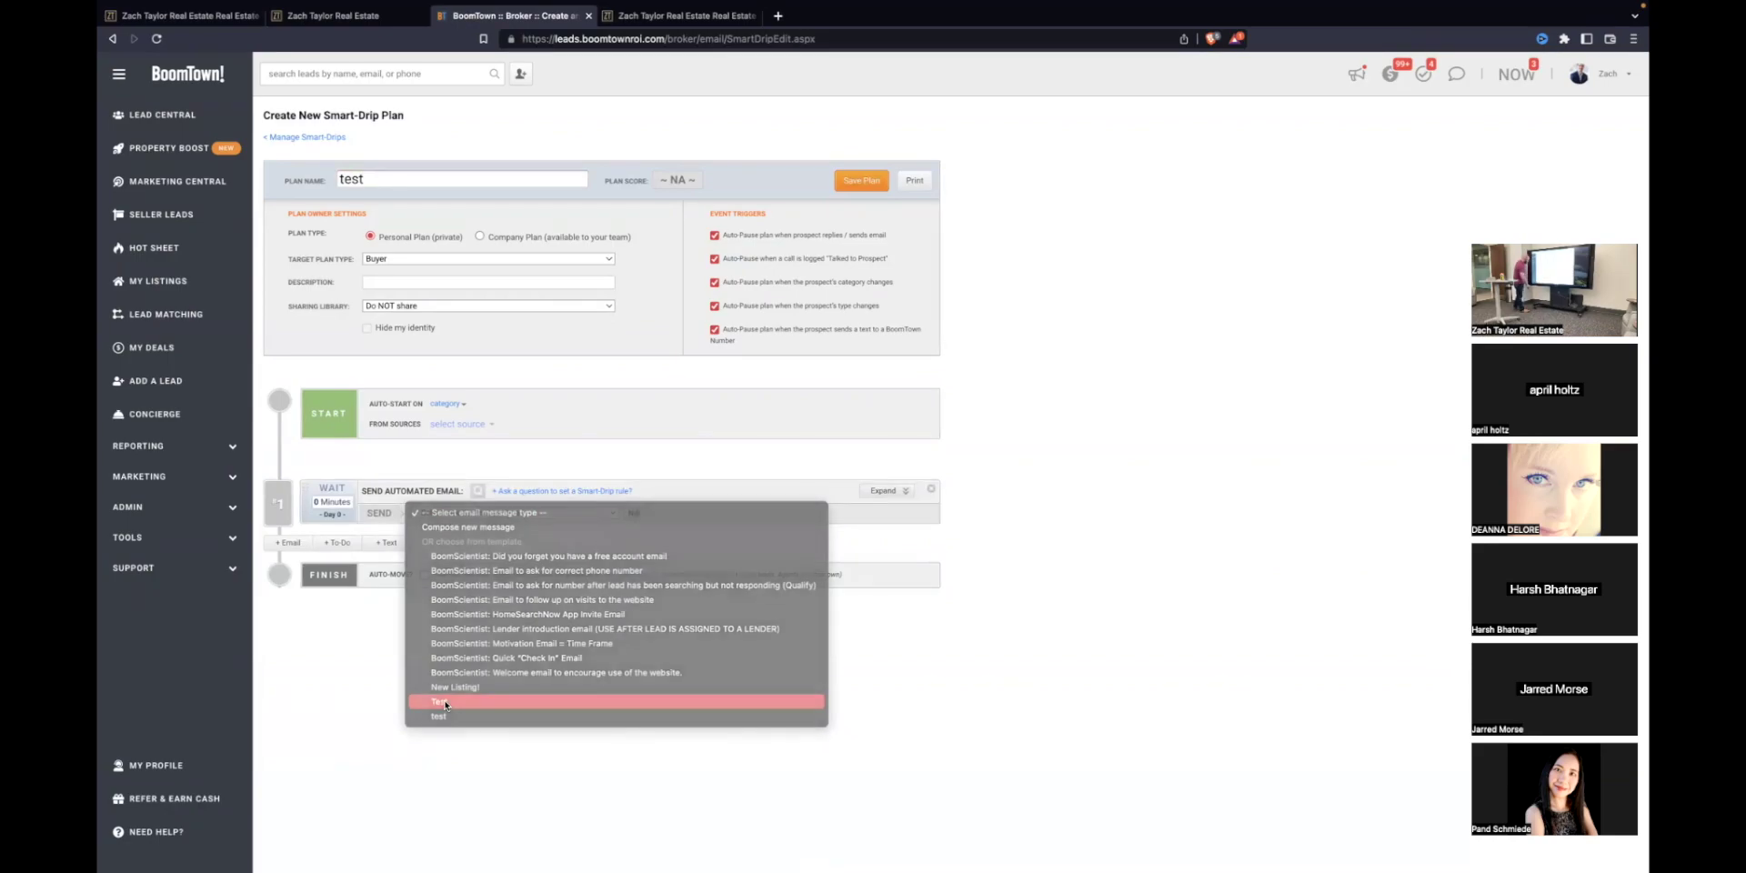
{"action": "left_click", "coordinate": [456, 510]}
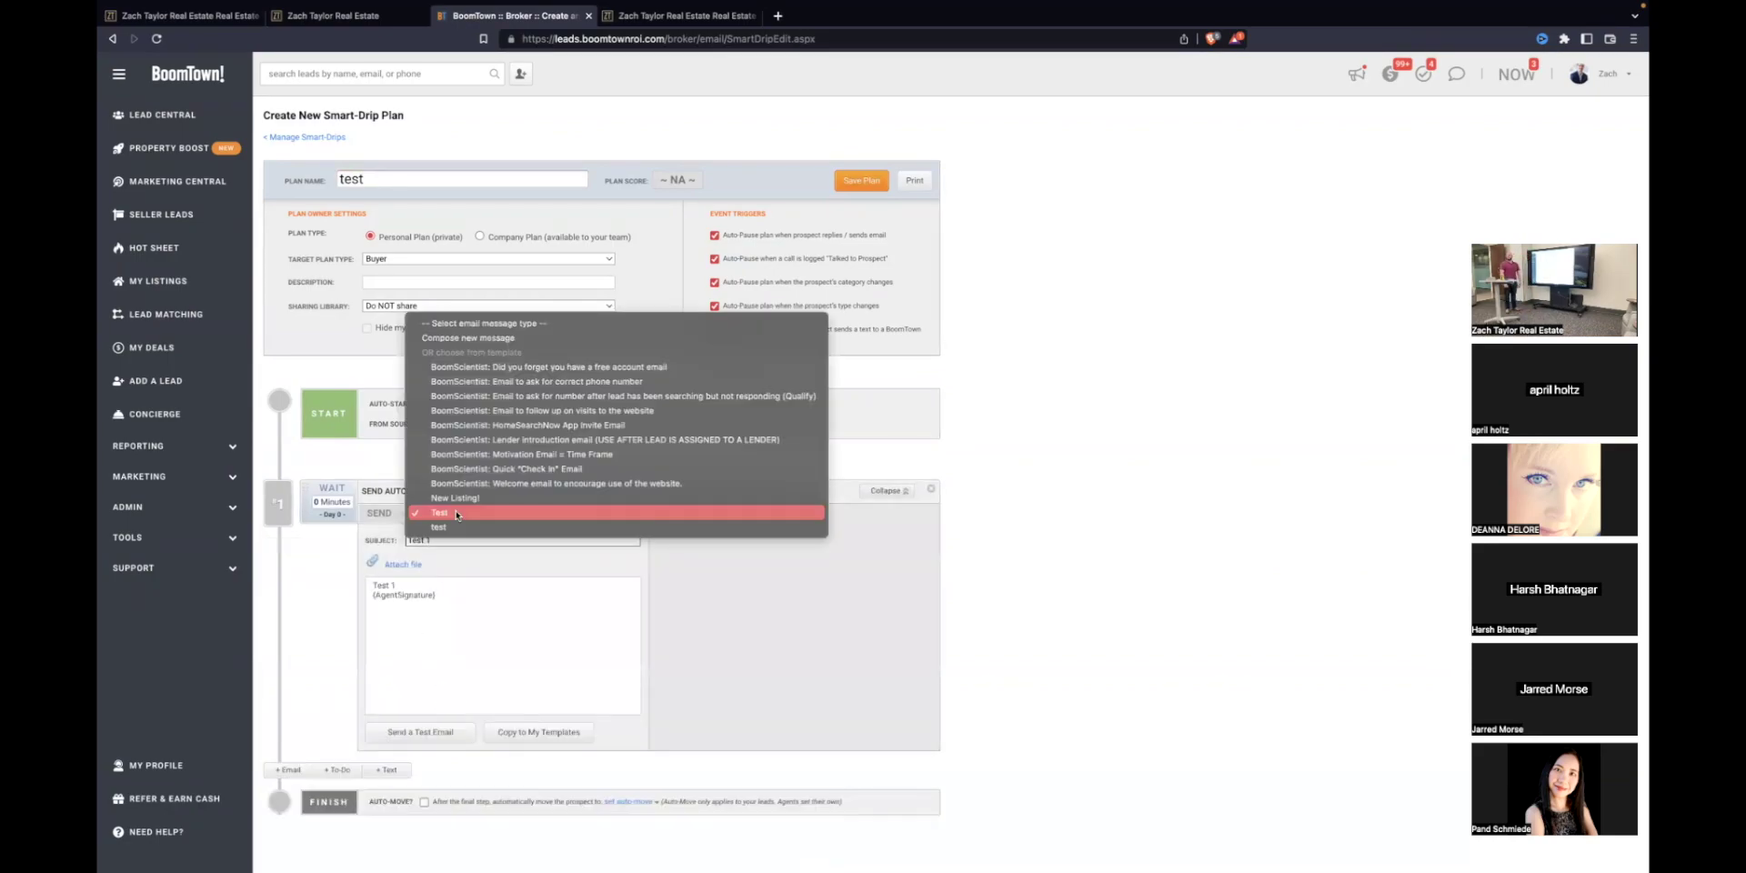
{"action": "left_click", "coordinate": [445, 522]}
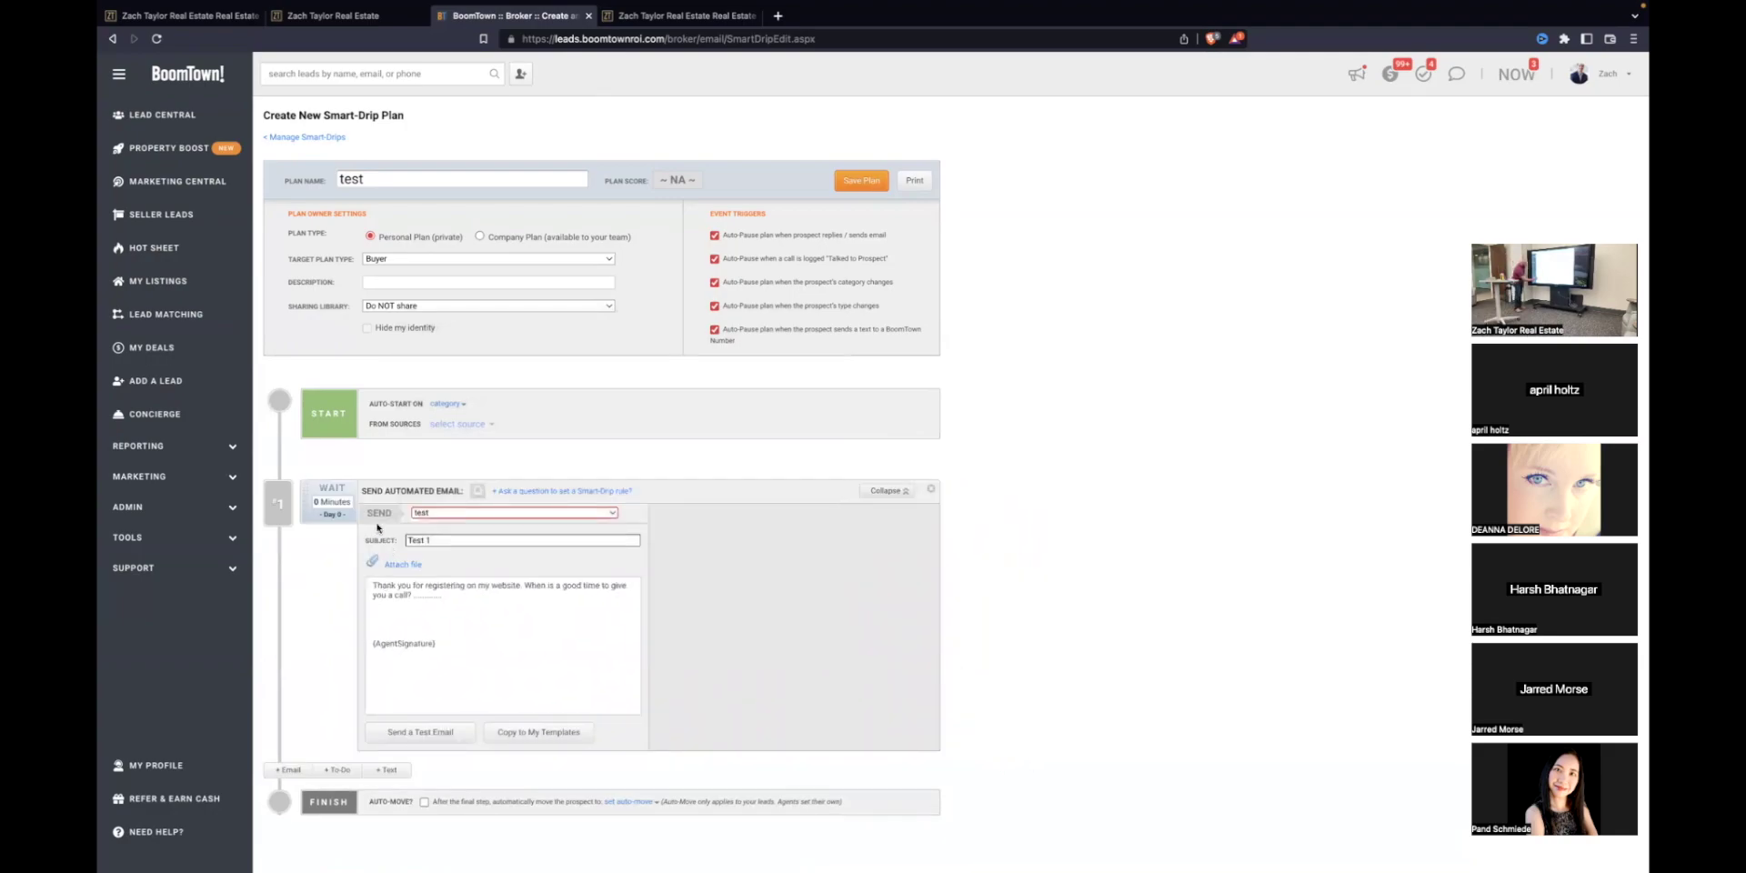
{"action": "left_click", "coordinate": [332, 502]}
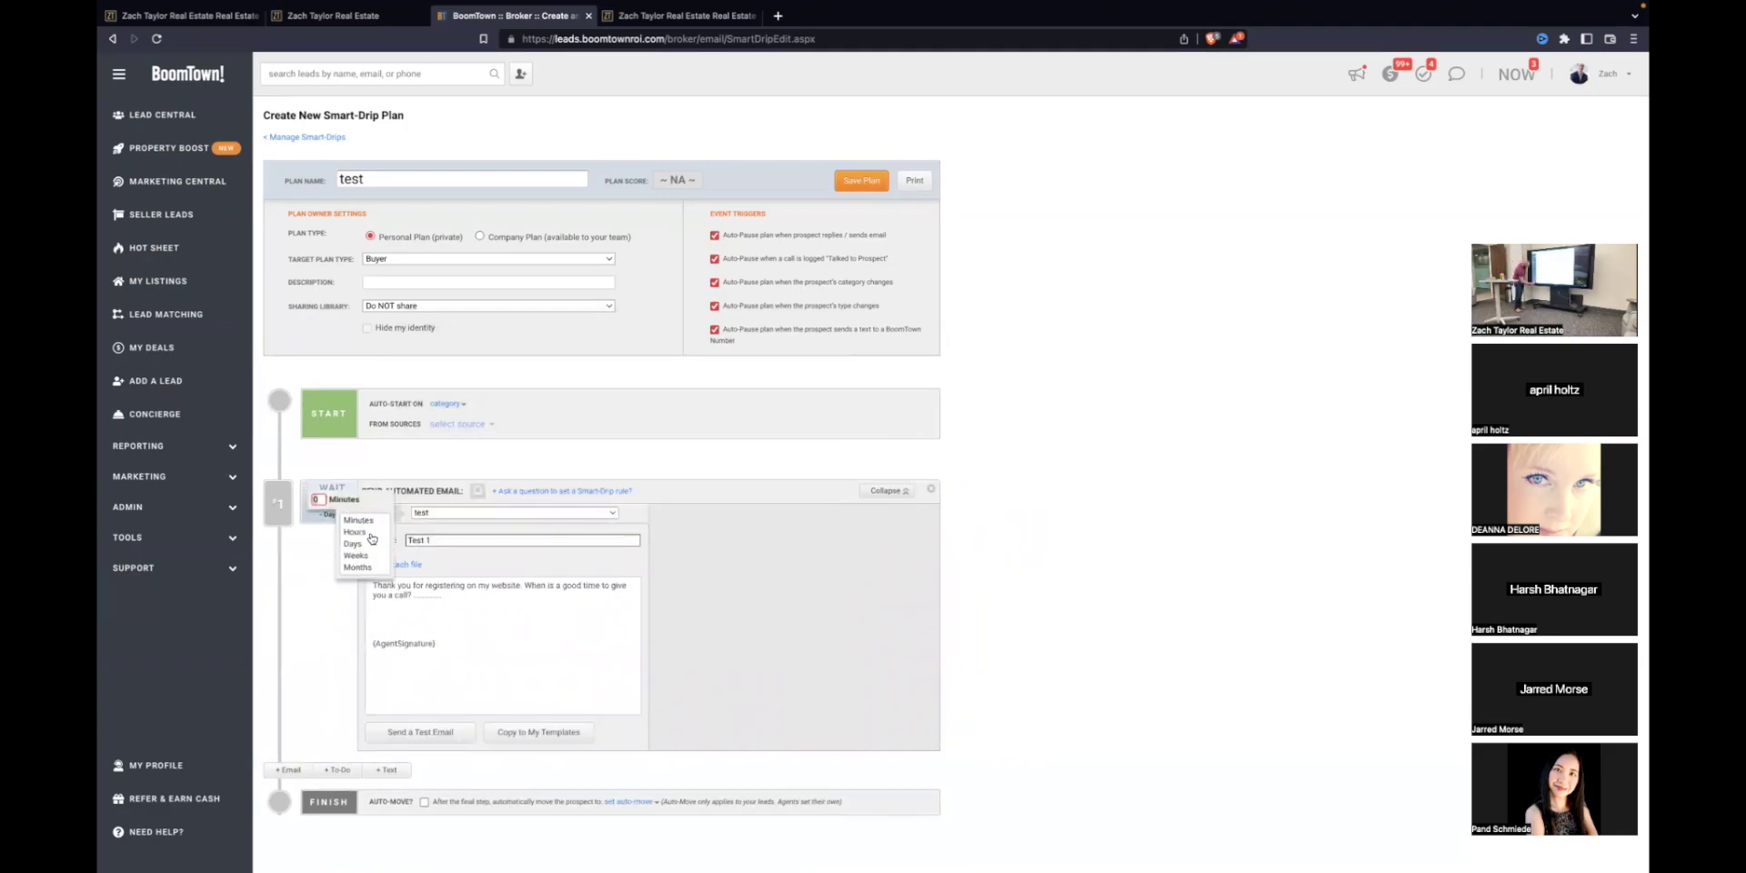
{"action": "left_click", "coordinate": [355, 532]}
{"action": "left_click", "coordinate": [318, 499]}
{"action": "left_click", "coordinate": [329, 484]}
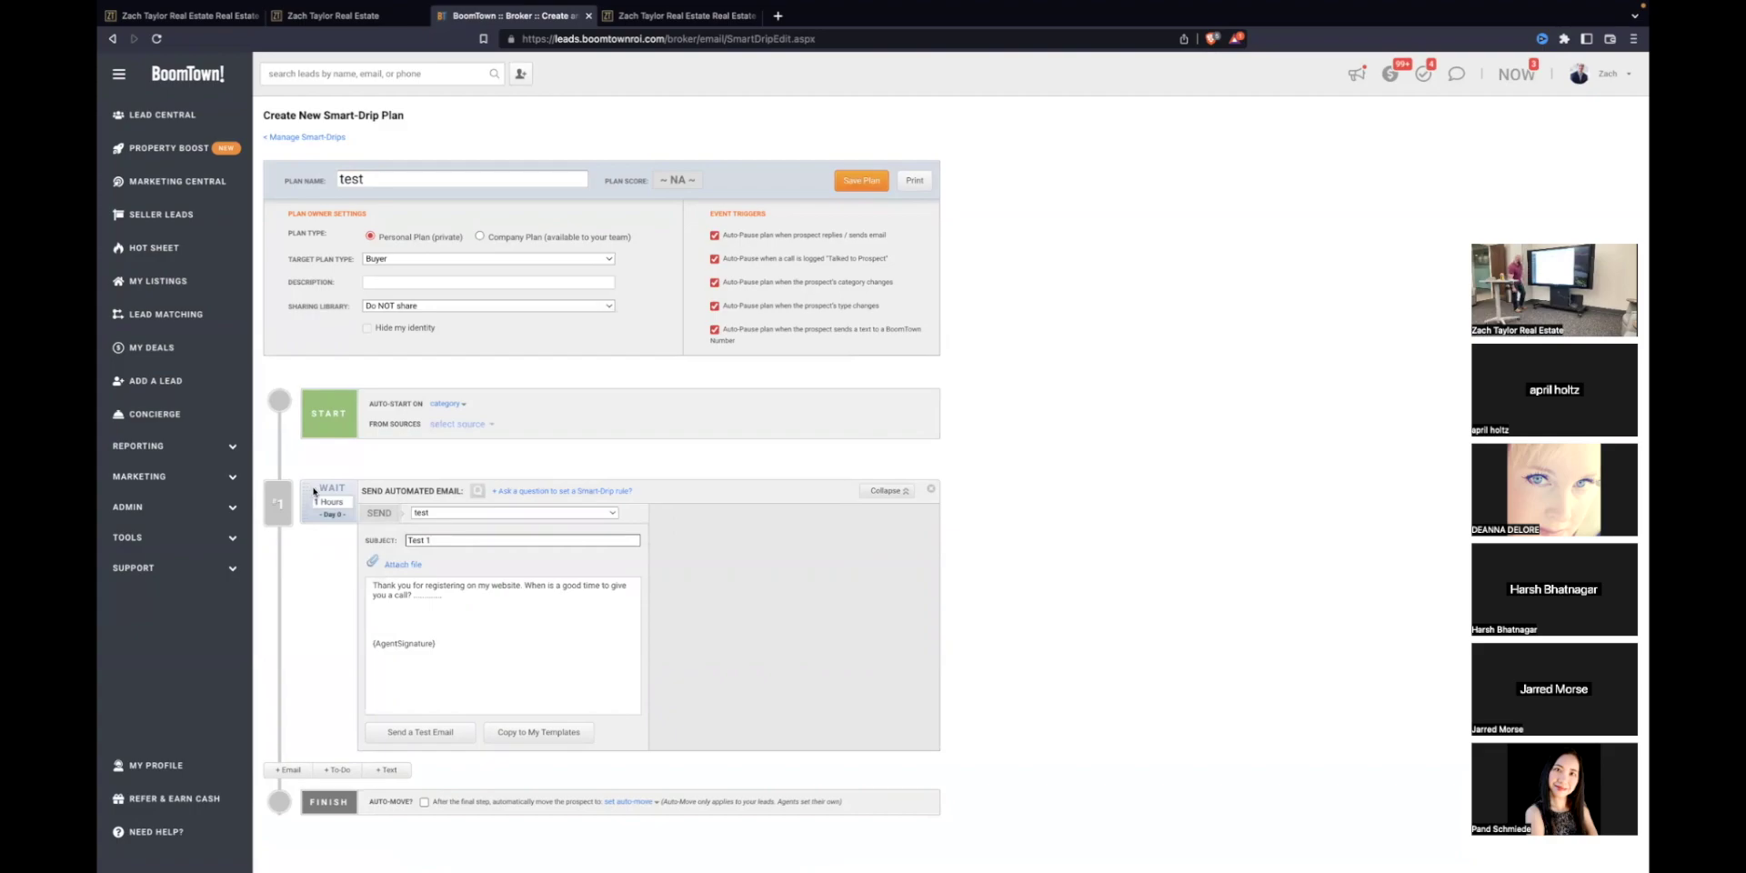
Step: Change the email step's wait to 1 month (Day 30)
{"action": "scroll", "coordinate": [409, 375], "scroll_direction": "down", "scroll_amount": 1}
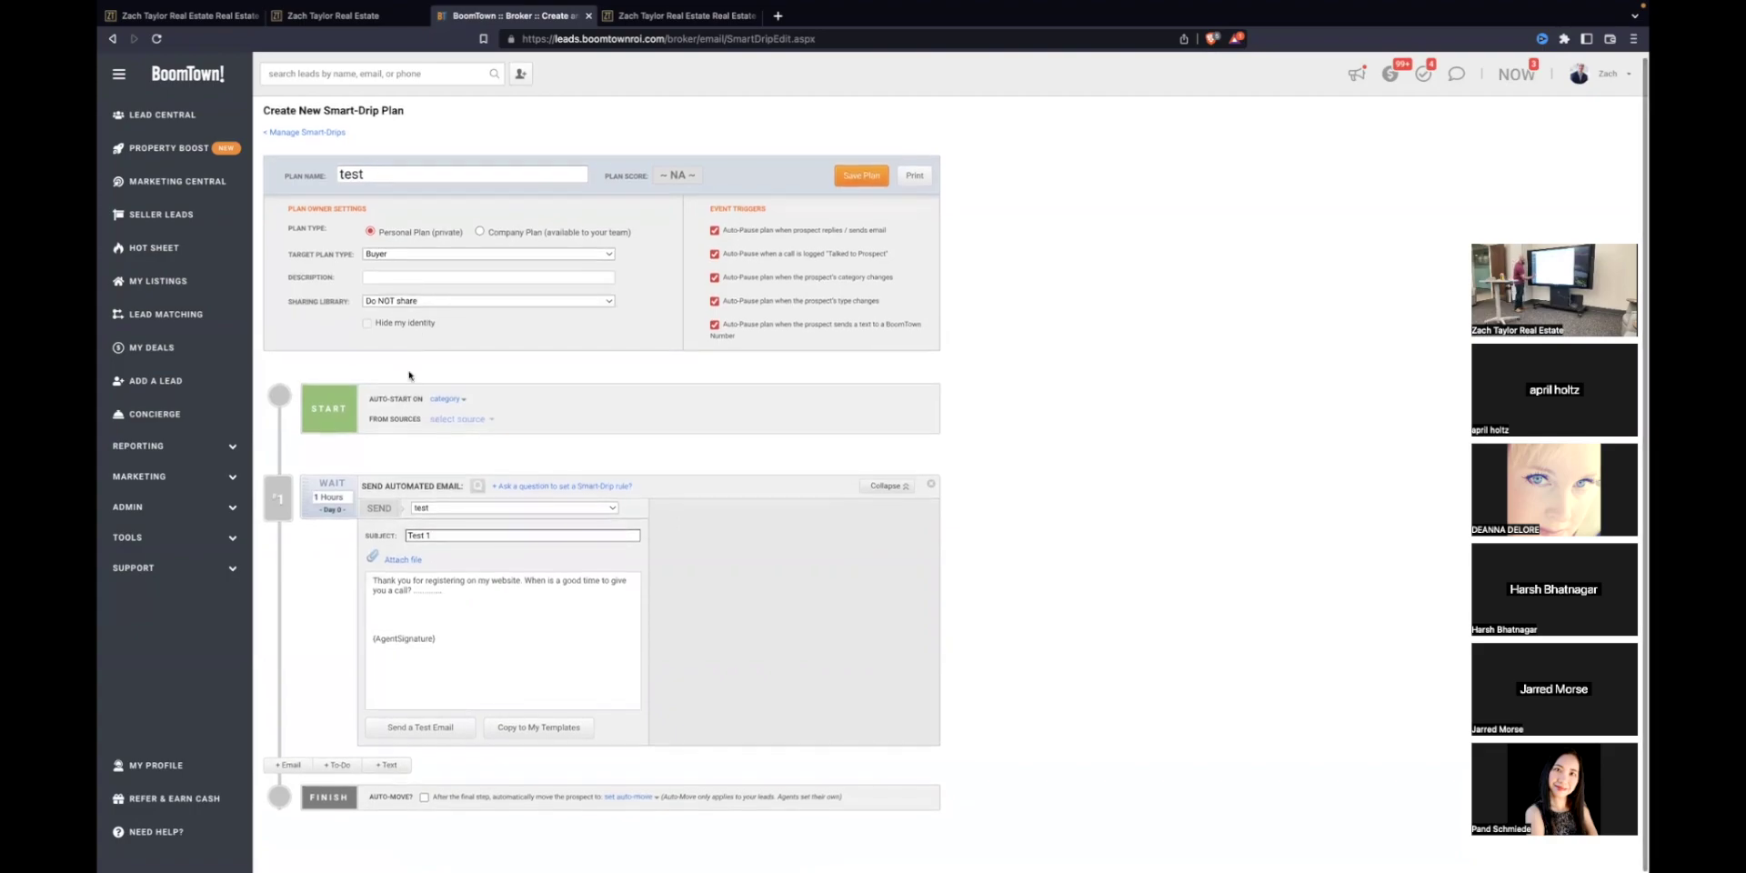
{"action": "left_click", "coordinate": [446, 399]}
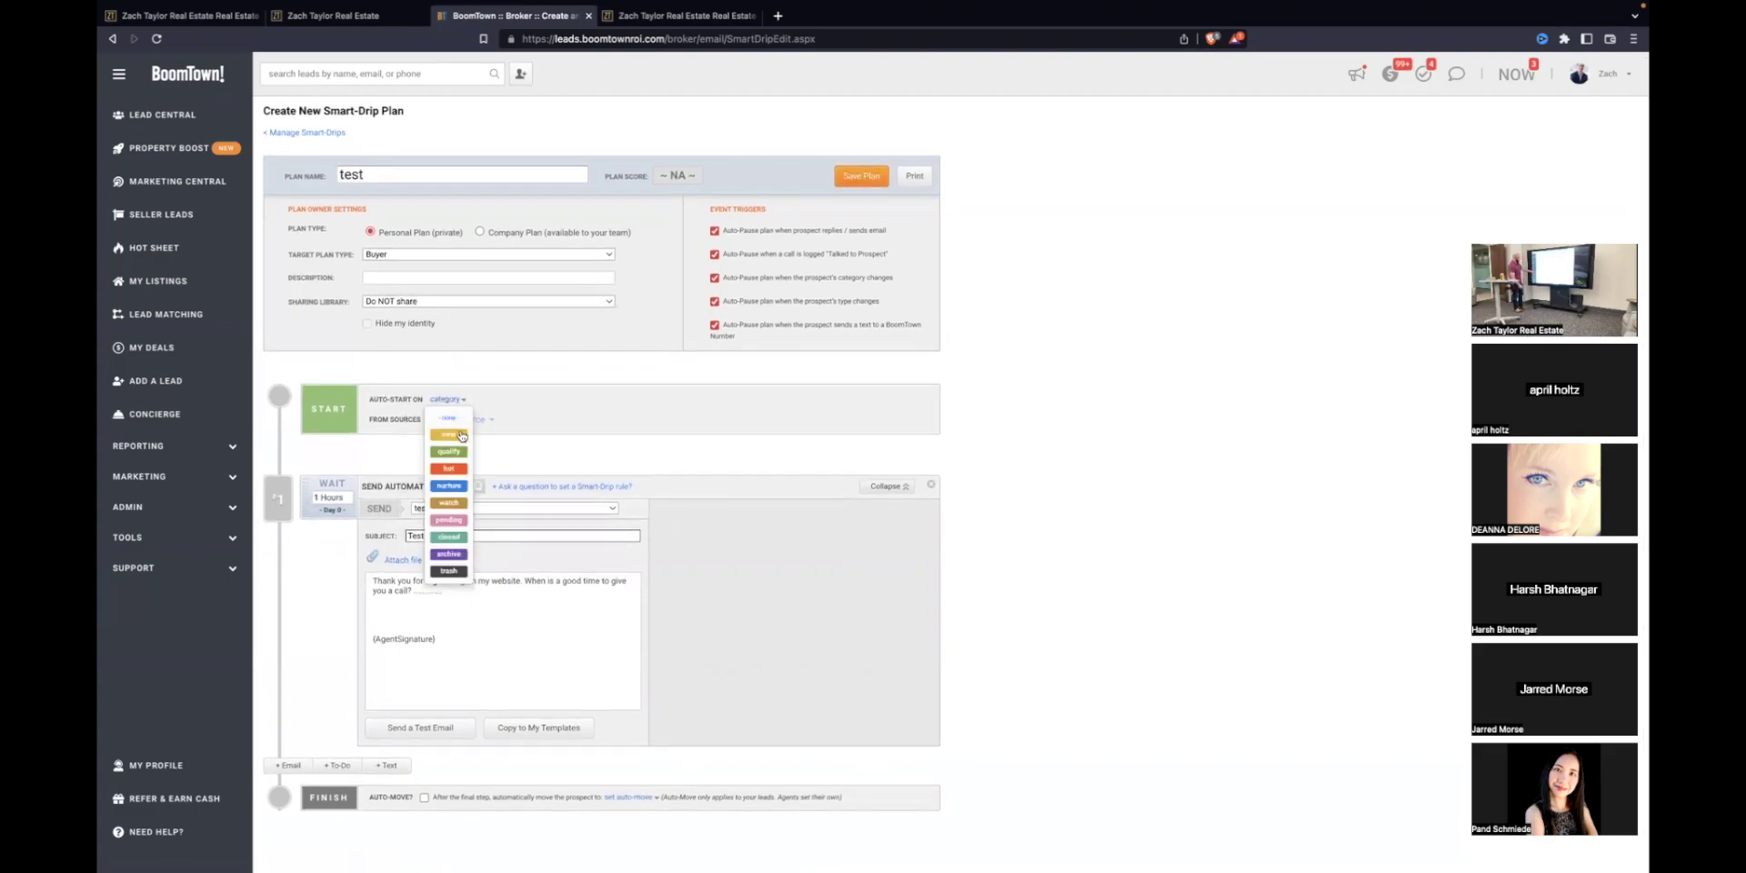
{"action": "left_click", "coordinate": [528, 368]}
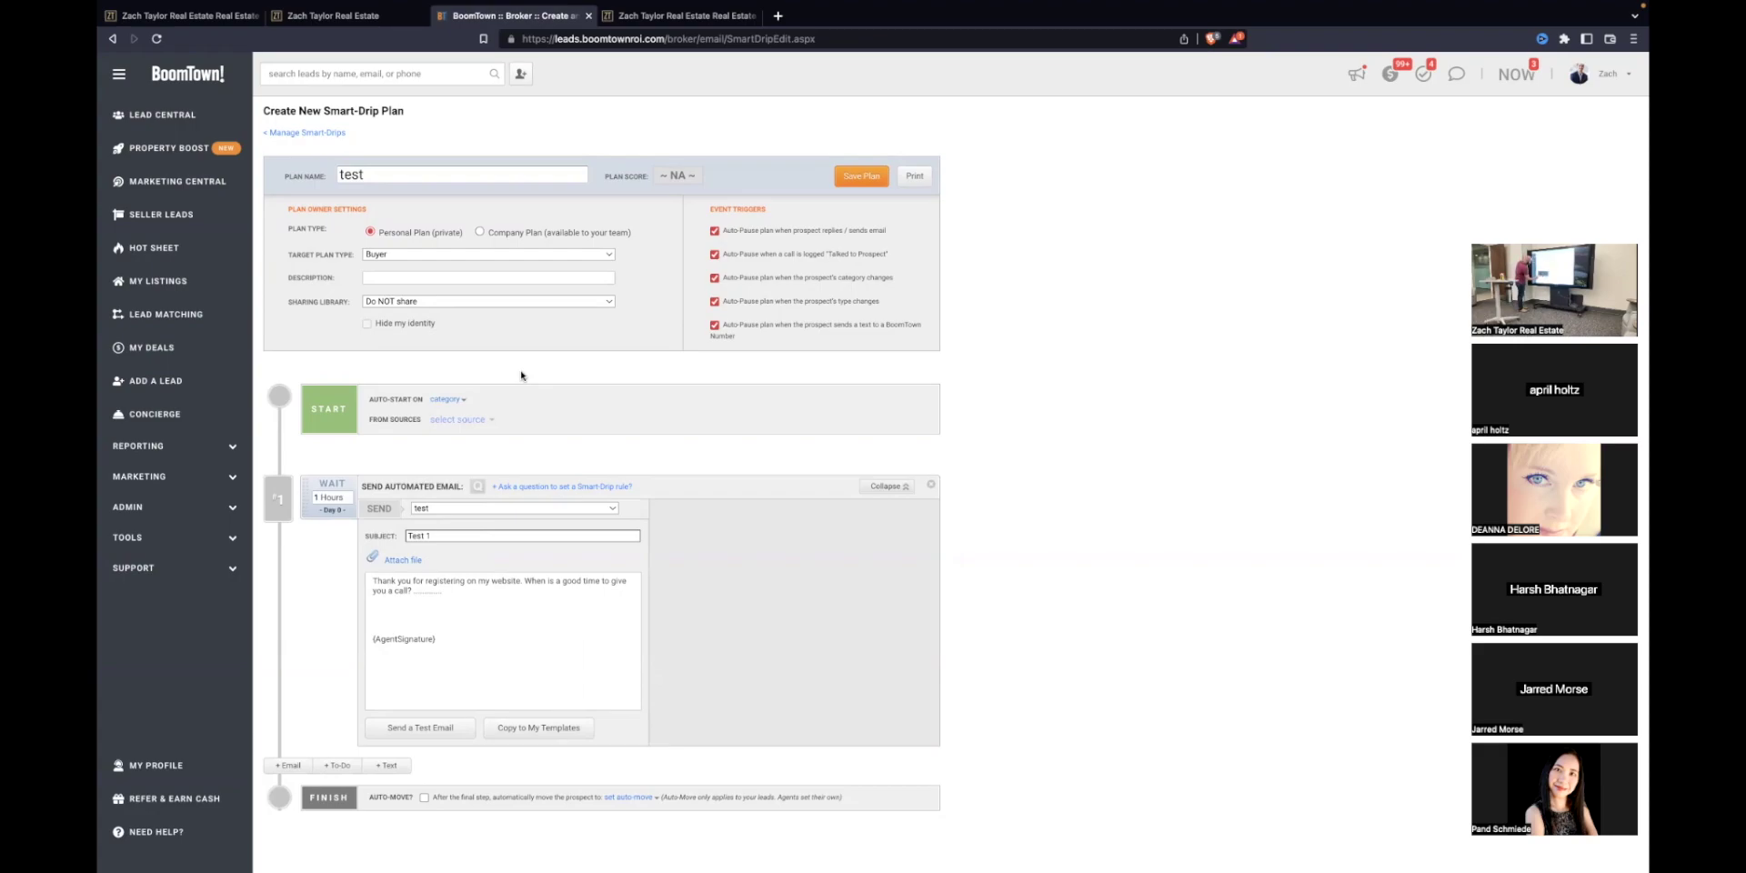
{"action": "left_click", "coordinate": [338, 498]}
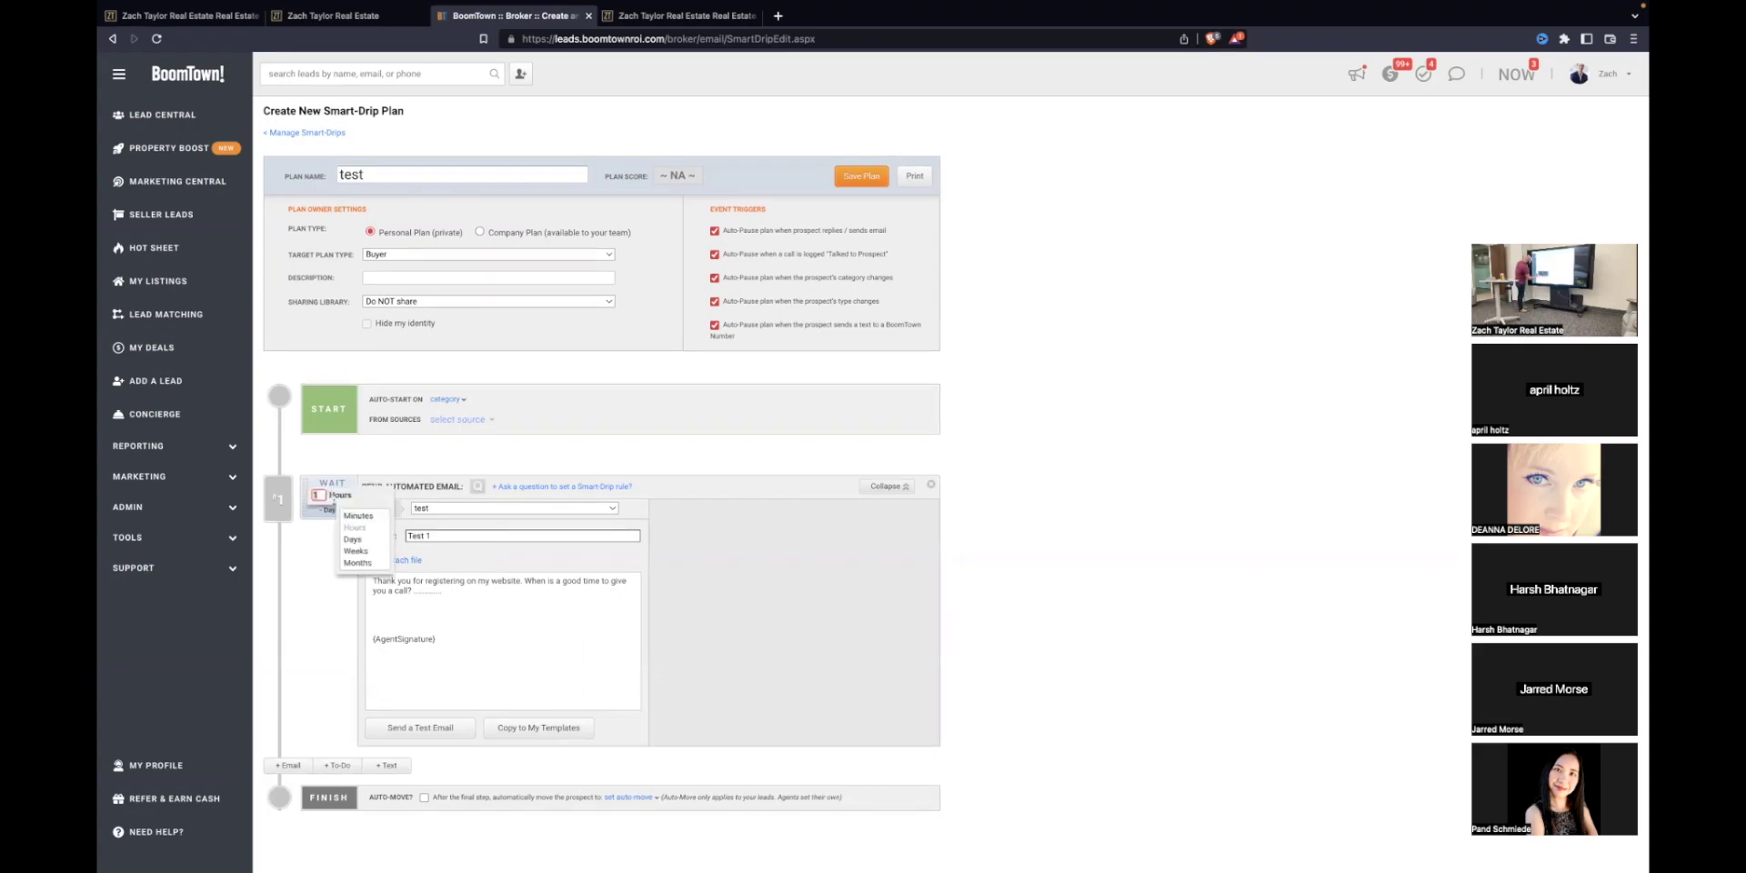
{"action": "left_click", "coordinate": [359, 563]}
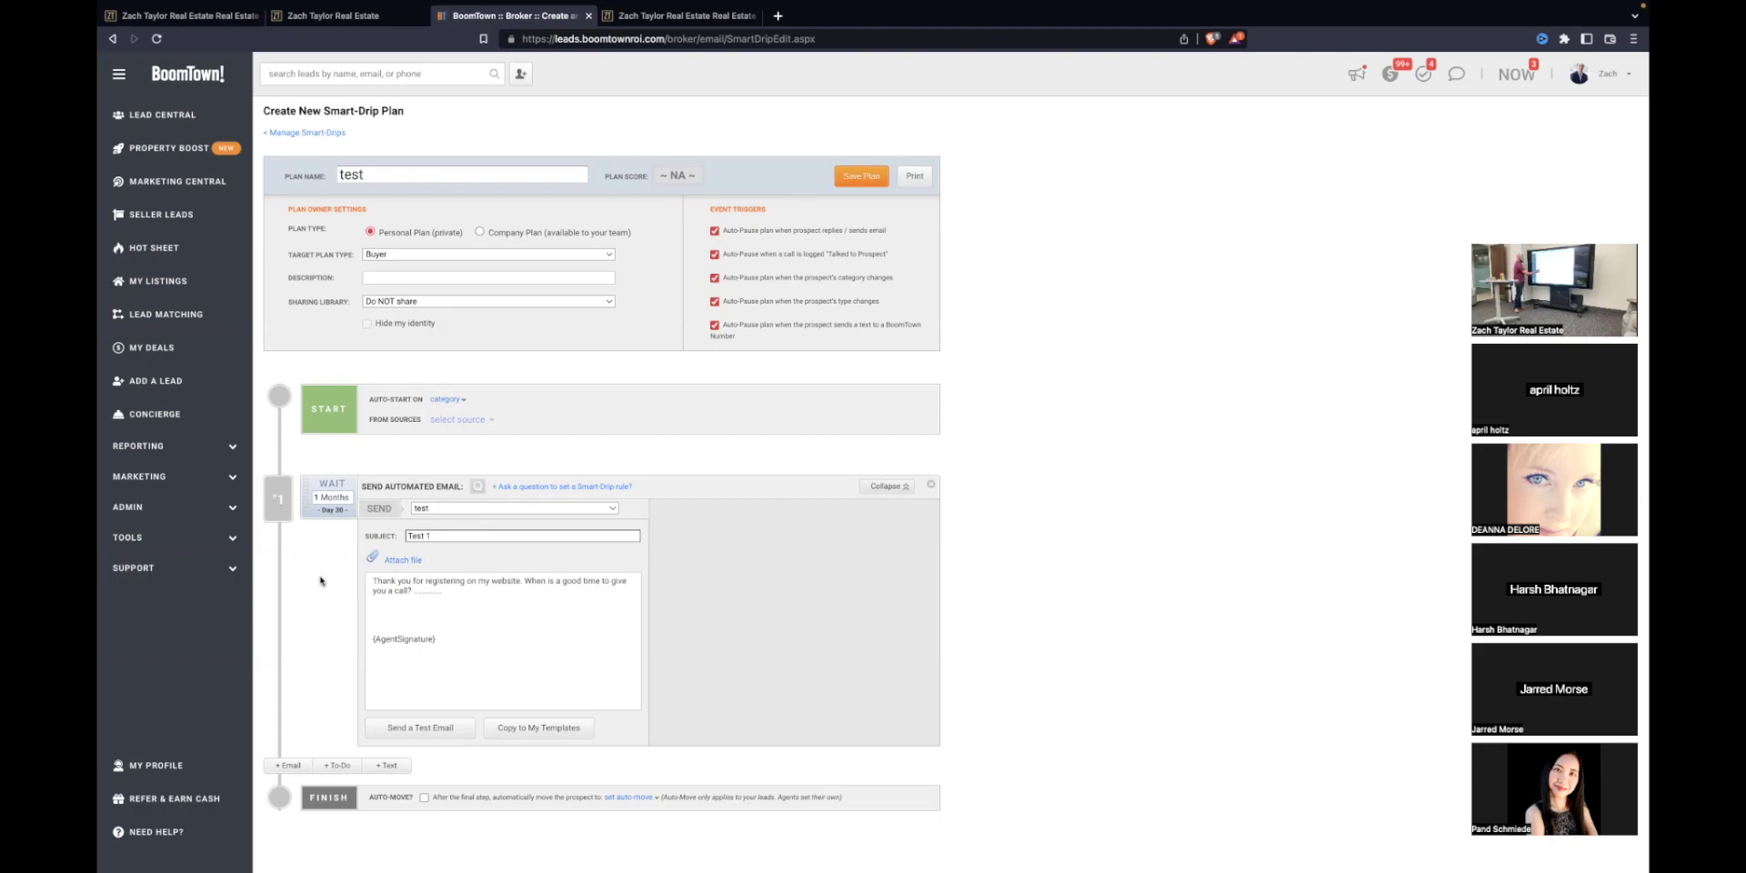
Step: Auto-start the plan for New-category leads from the Open House source
{"action": "left_click", "coordinate": [445, 399]}
{"action": "left_click", "coordinate": [455, 536]}
{"action": "left_click", "coordinate": [468, 401]}
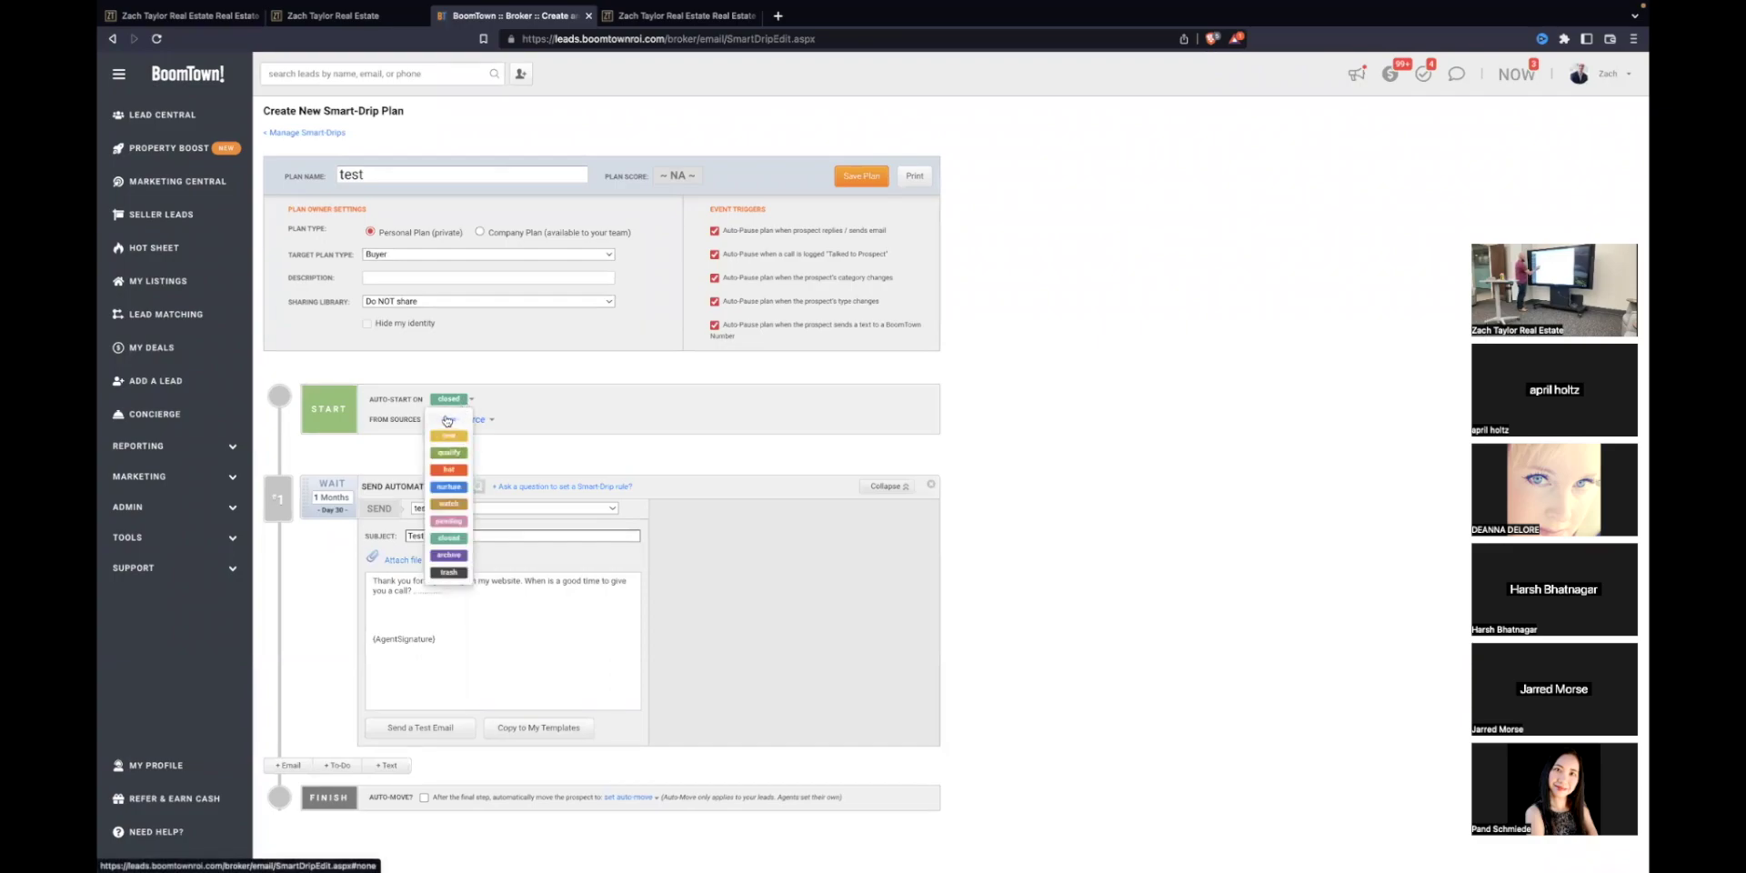
{"action": "left_click", "coordinate": [446, 421]}
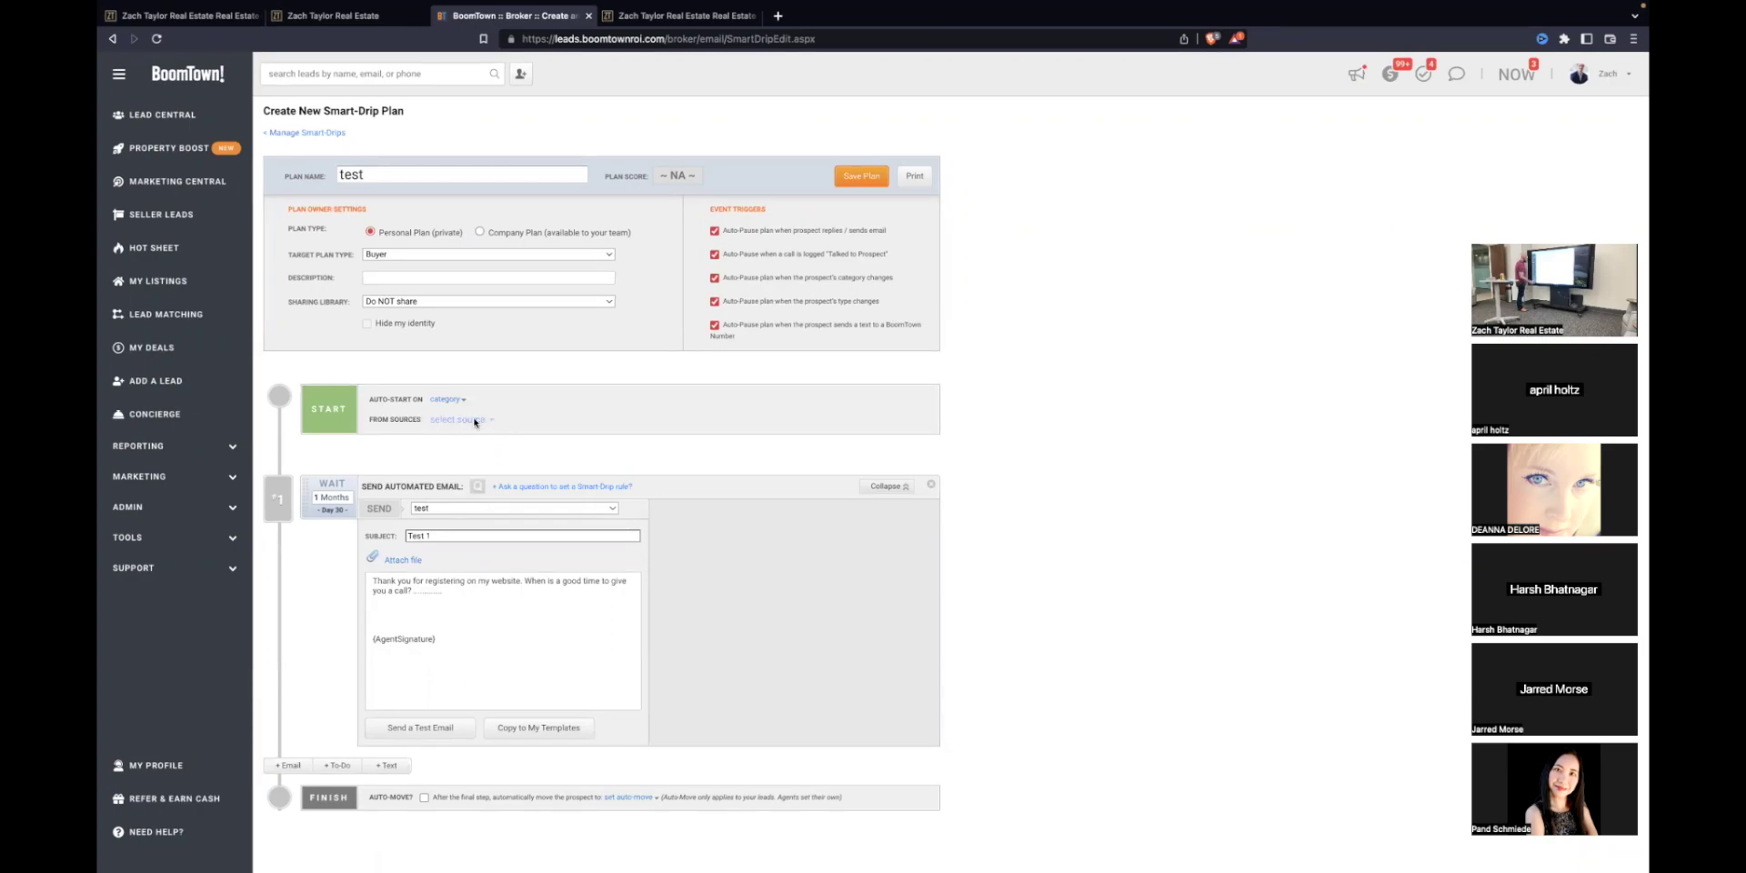
{"action": "left_click", "coordinate": [447, 400]}
{"action": "left_click", "coordinate": [459, 426]}
{"action": "left_click", "coordinate": [492, 424]}
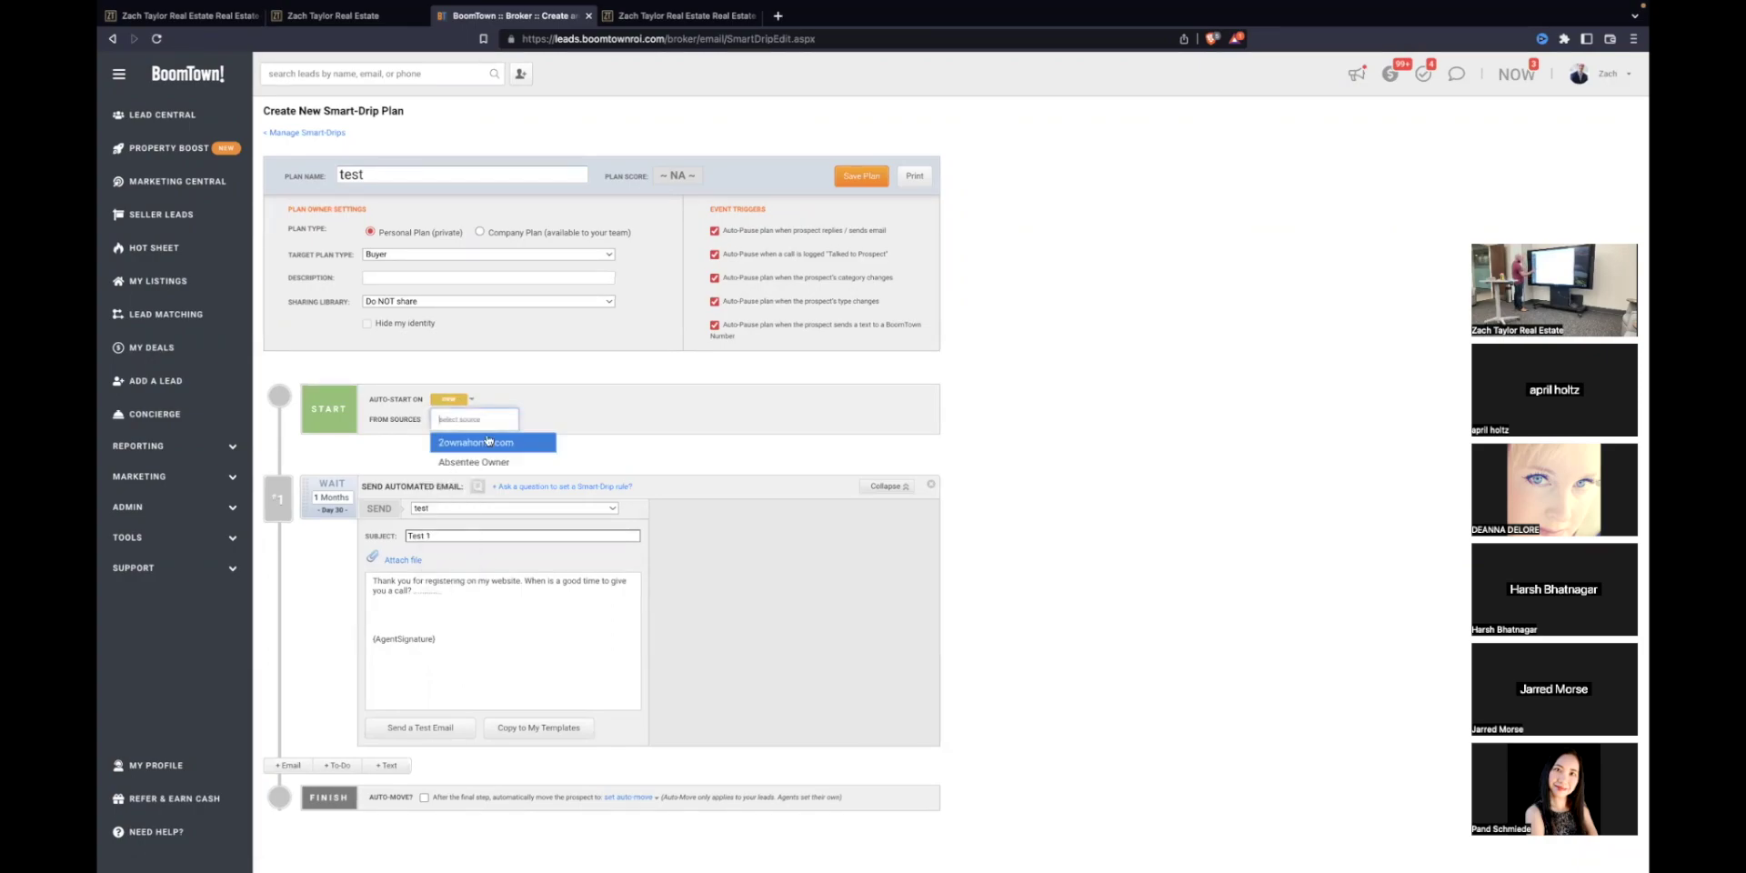
{"action": "type", "text": "open"}
{"action": "left_click", "coordinate": [466, 445]}
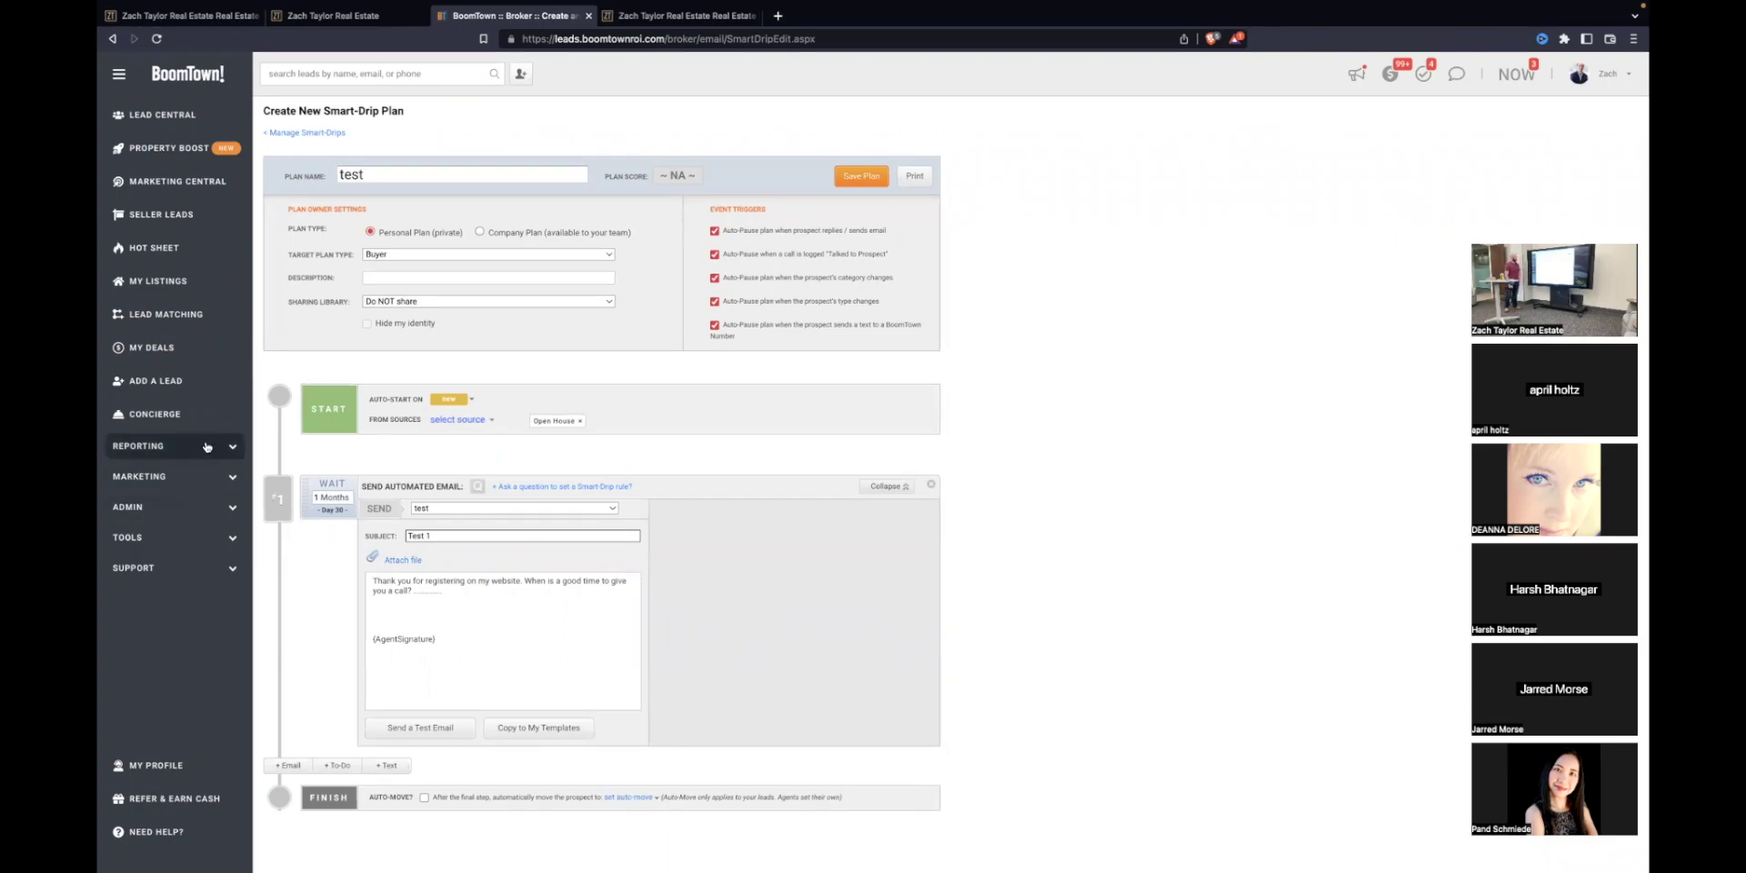
Step: Create a new text template named 'testting' asking 'Would you like to see homes this weekend'
{"action": "left_click", "coordinate": [138, 476]}
{"action": "left_click", "coordinate": [136, 587]}
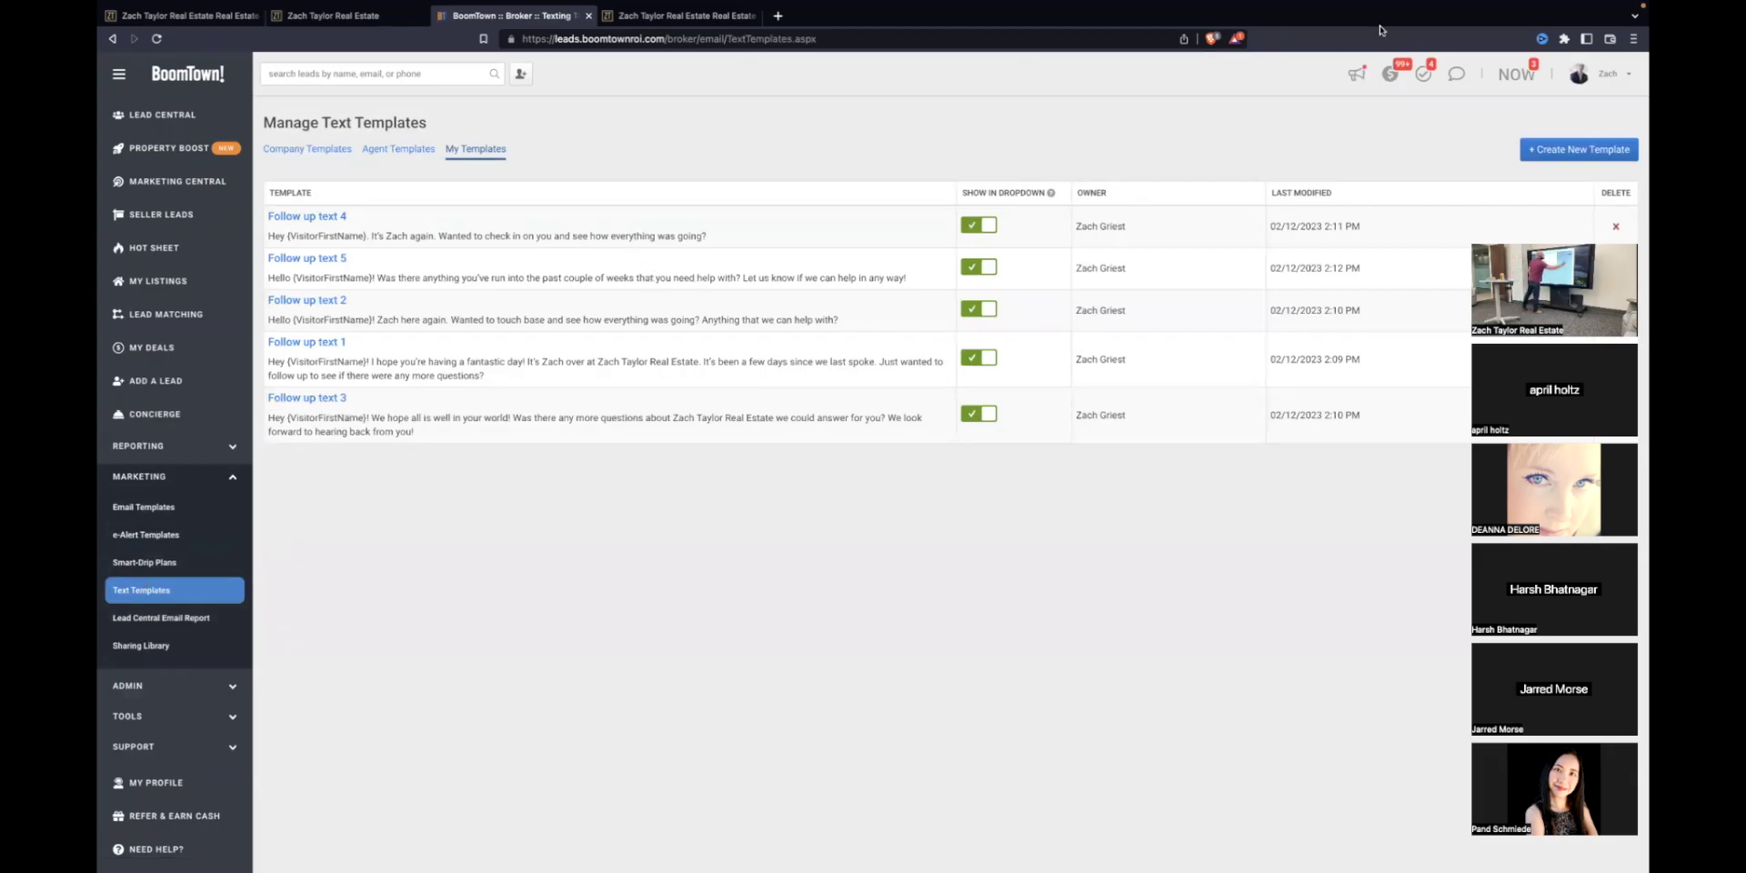
{"action": "left_click", "coordinate": [1579, 149]}
{"action": "left_click", "coordinate": [753, 149]}
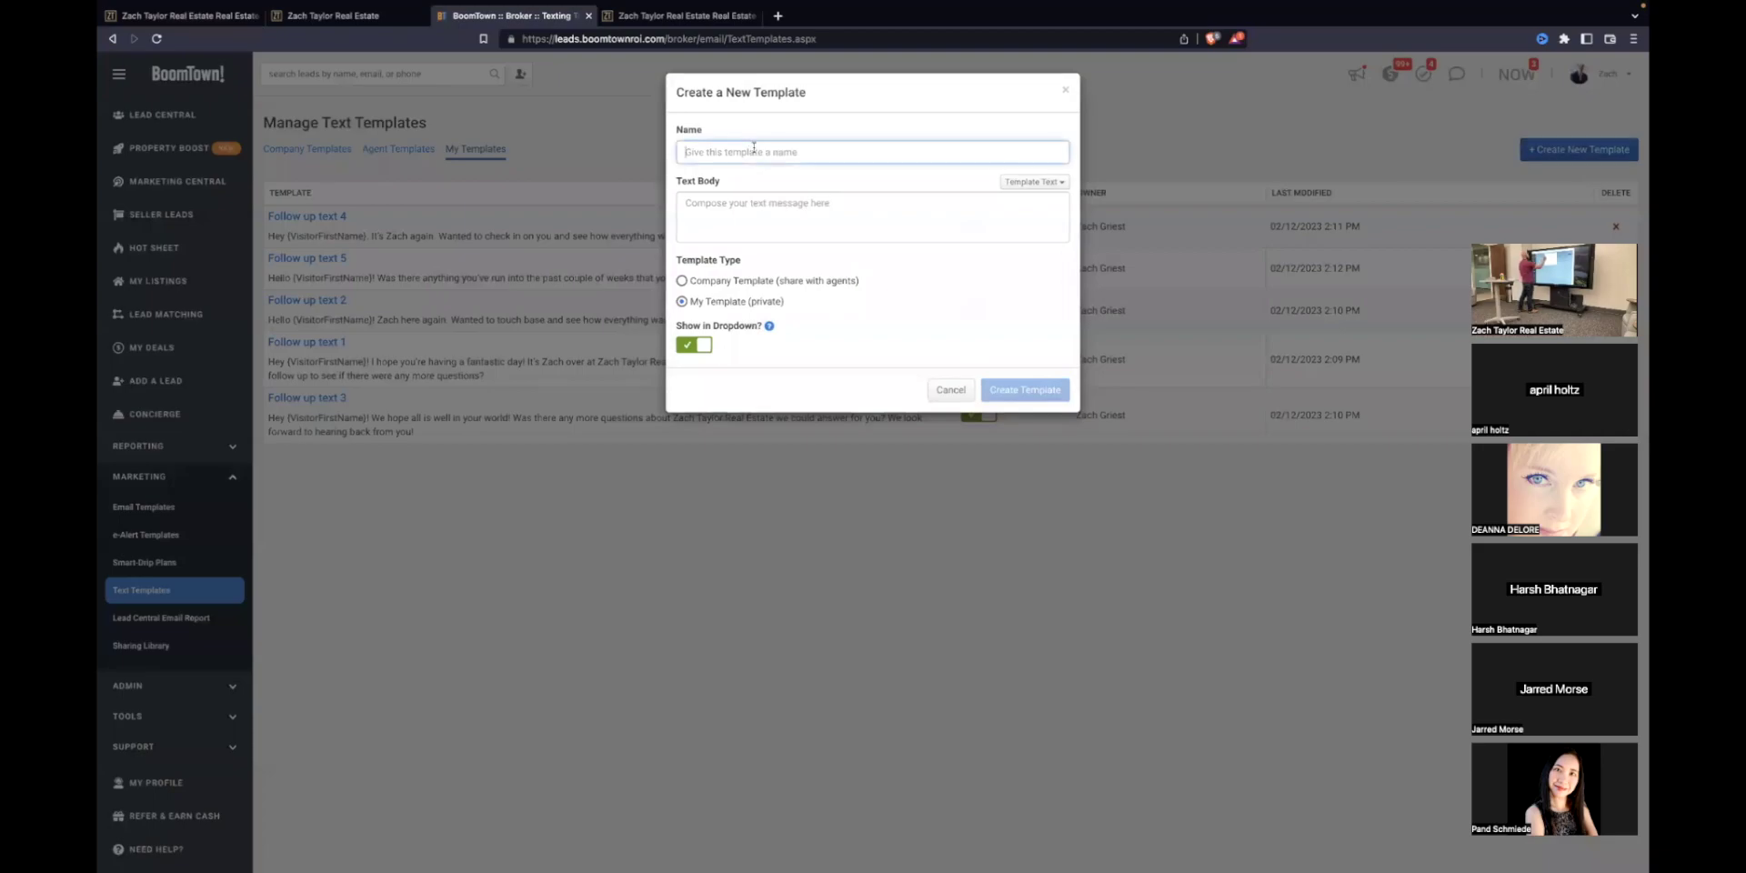
{"action": "type", "text": "testting"}
{"action": "left_click", "coordinate": [737, 199]}
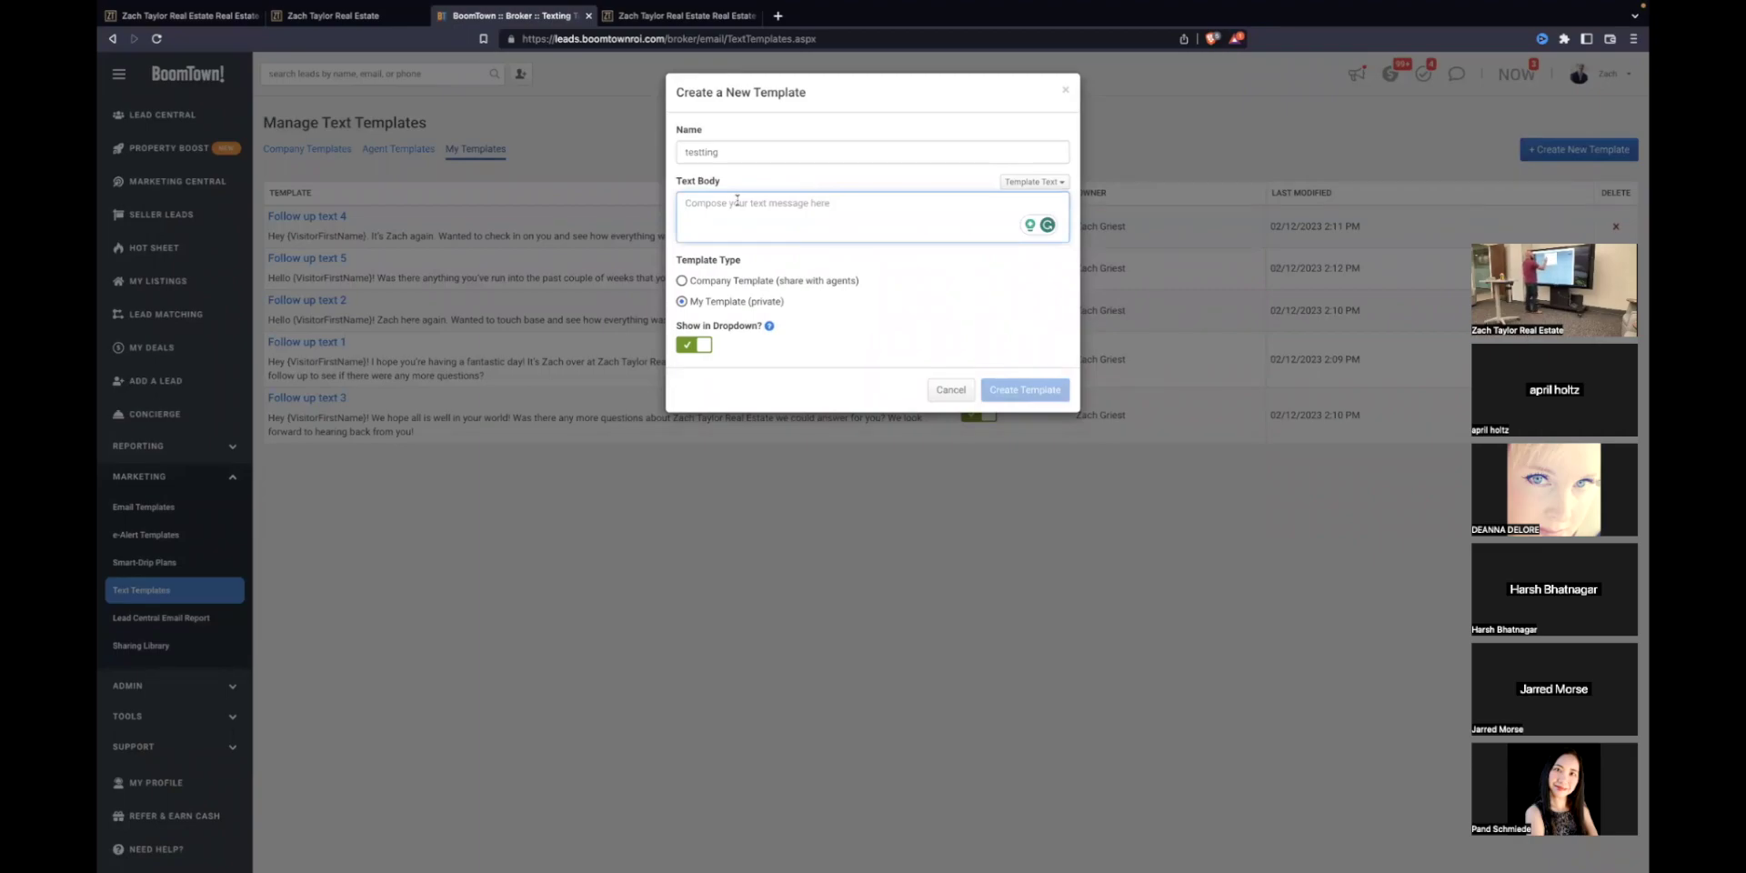
{"action": "type", "text": "Would you l"}
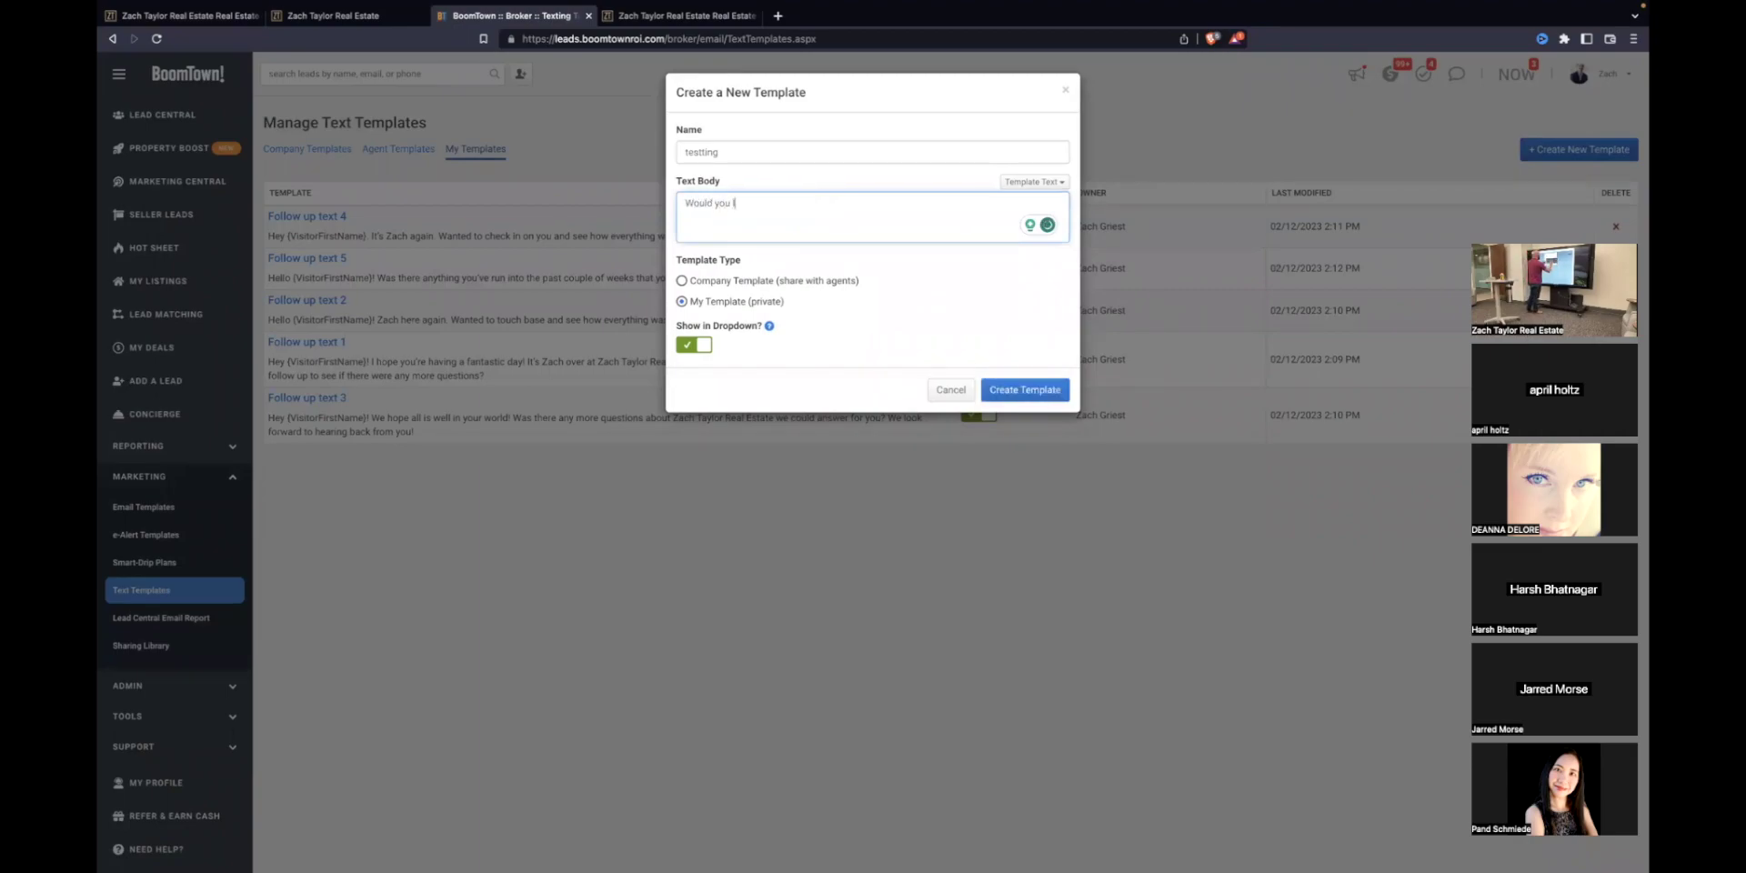
{"action": "type", "text": "ike to see homes this "}
{"action": "type", "text": "weekend"}
{"action": "type", "text": "Hello"}
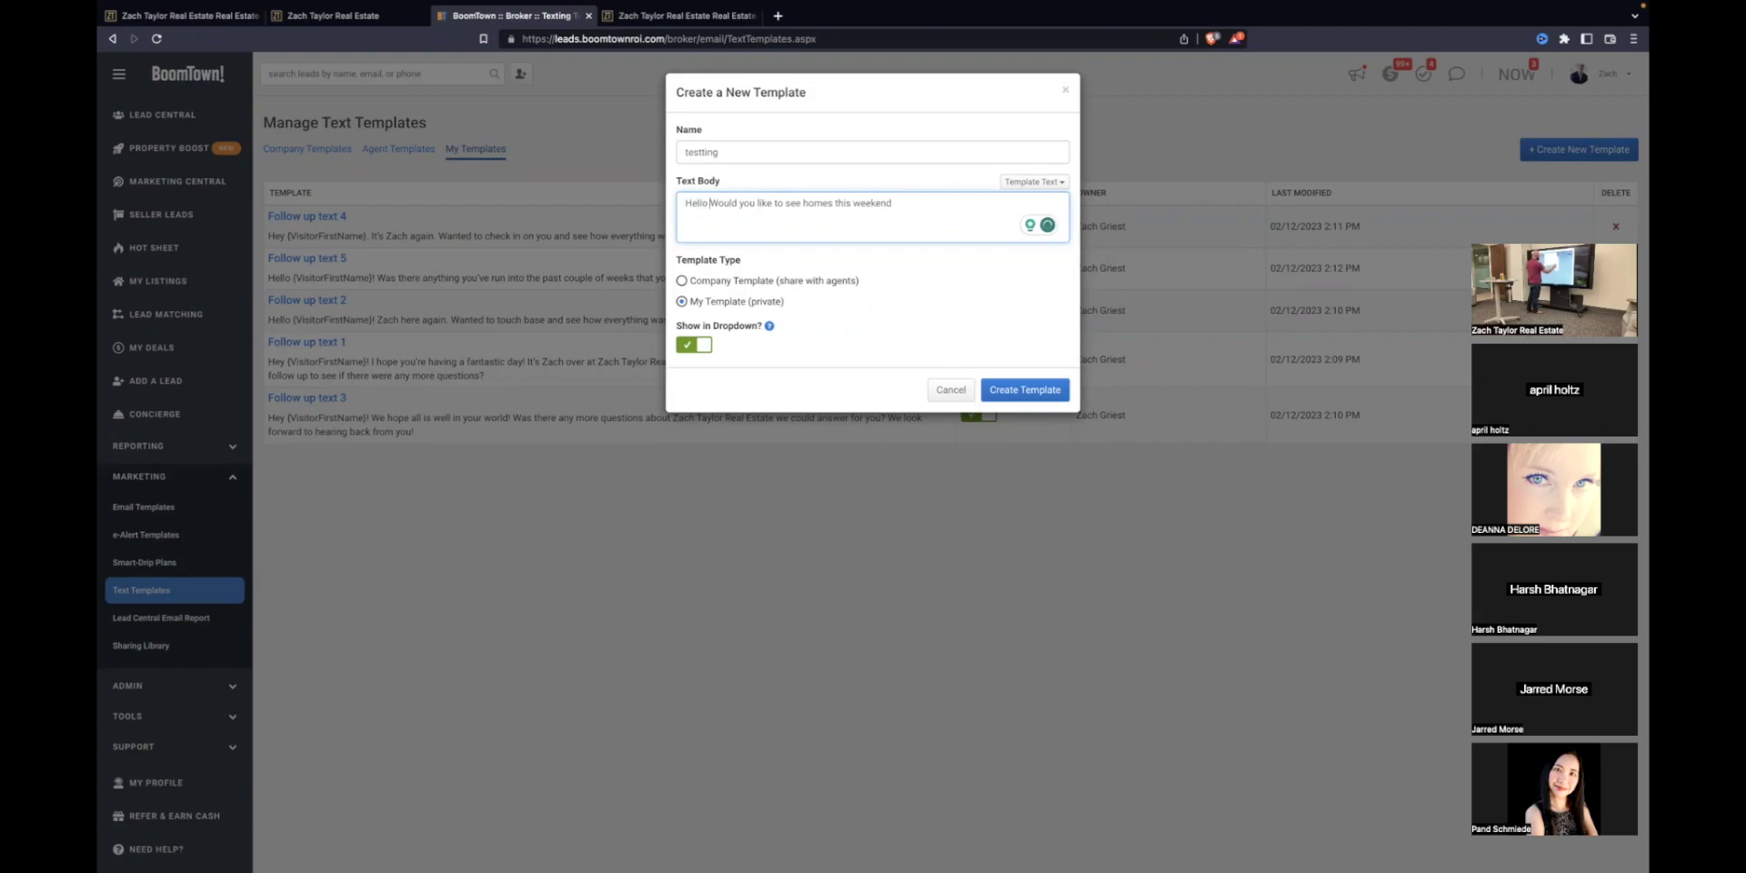
Step: Greet the visitor with 'Hello' and their first name merge field, then add '? This is'
{"action": "left_click", "coordinate": [1038, 185]}
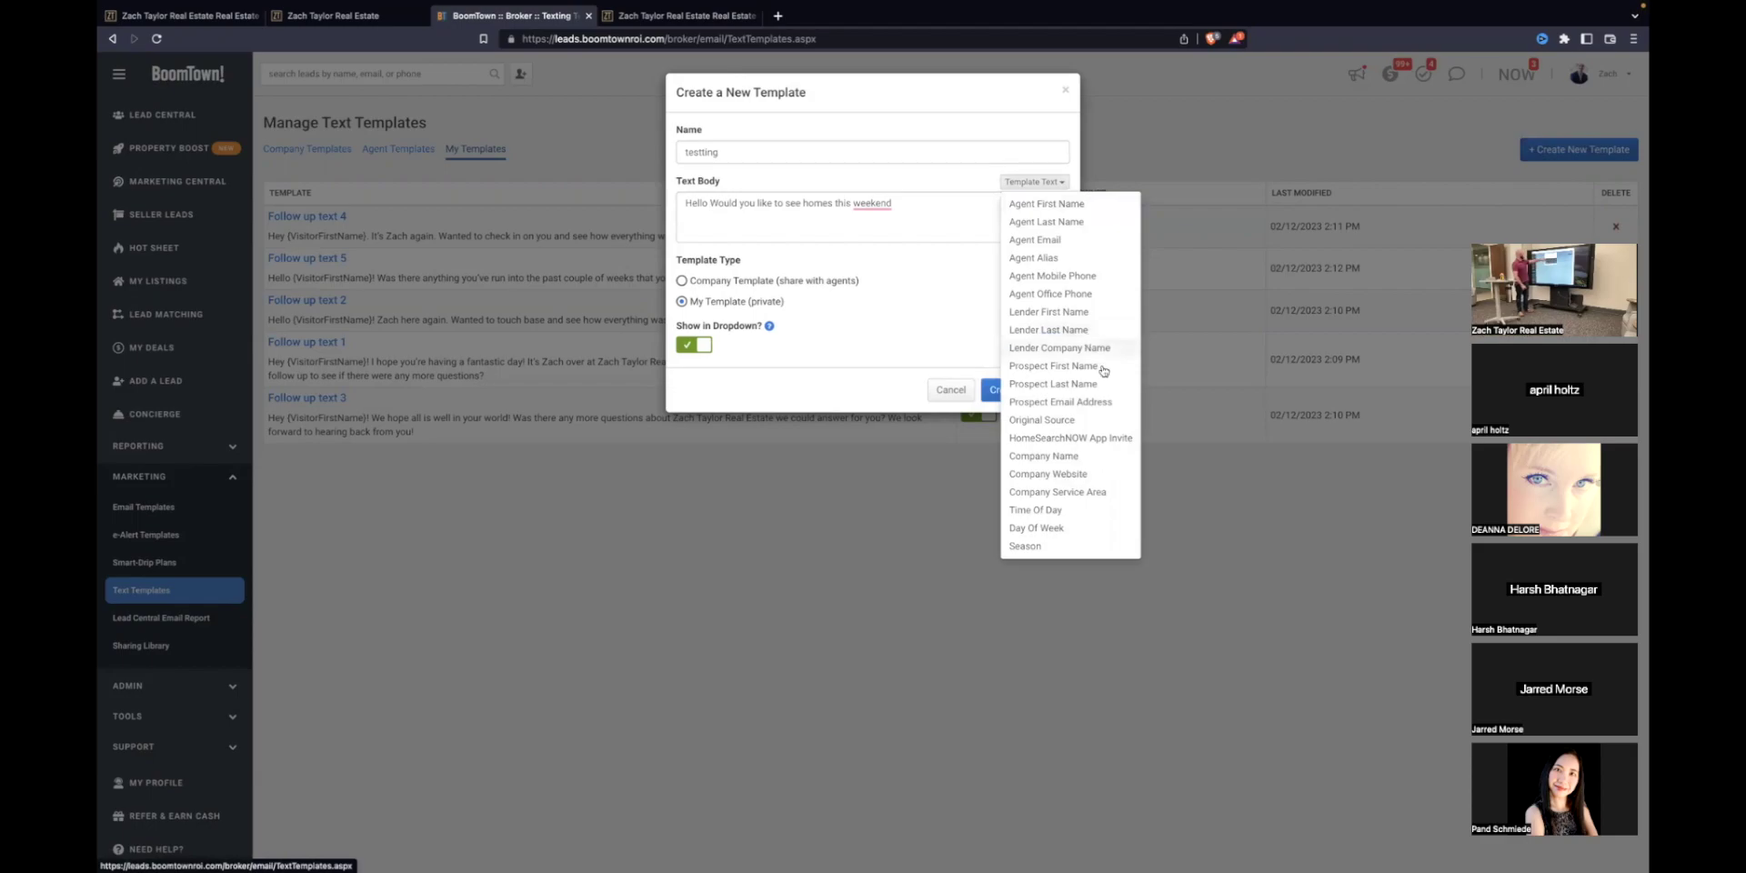
{"action": "left_click", "coordinate": [1044, 367]}
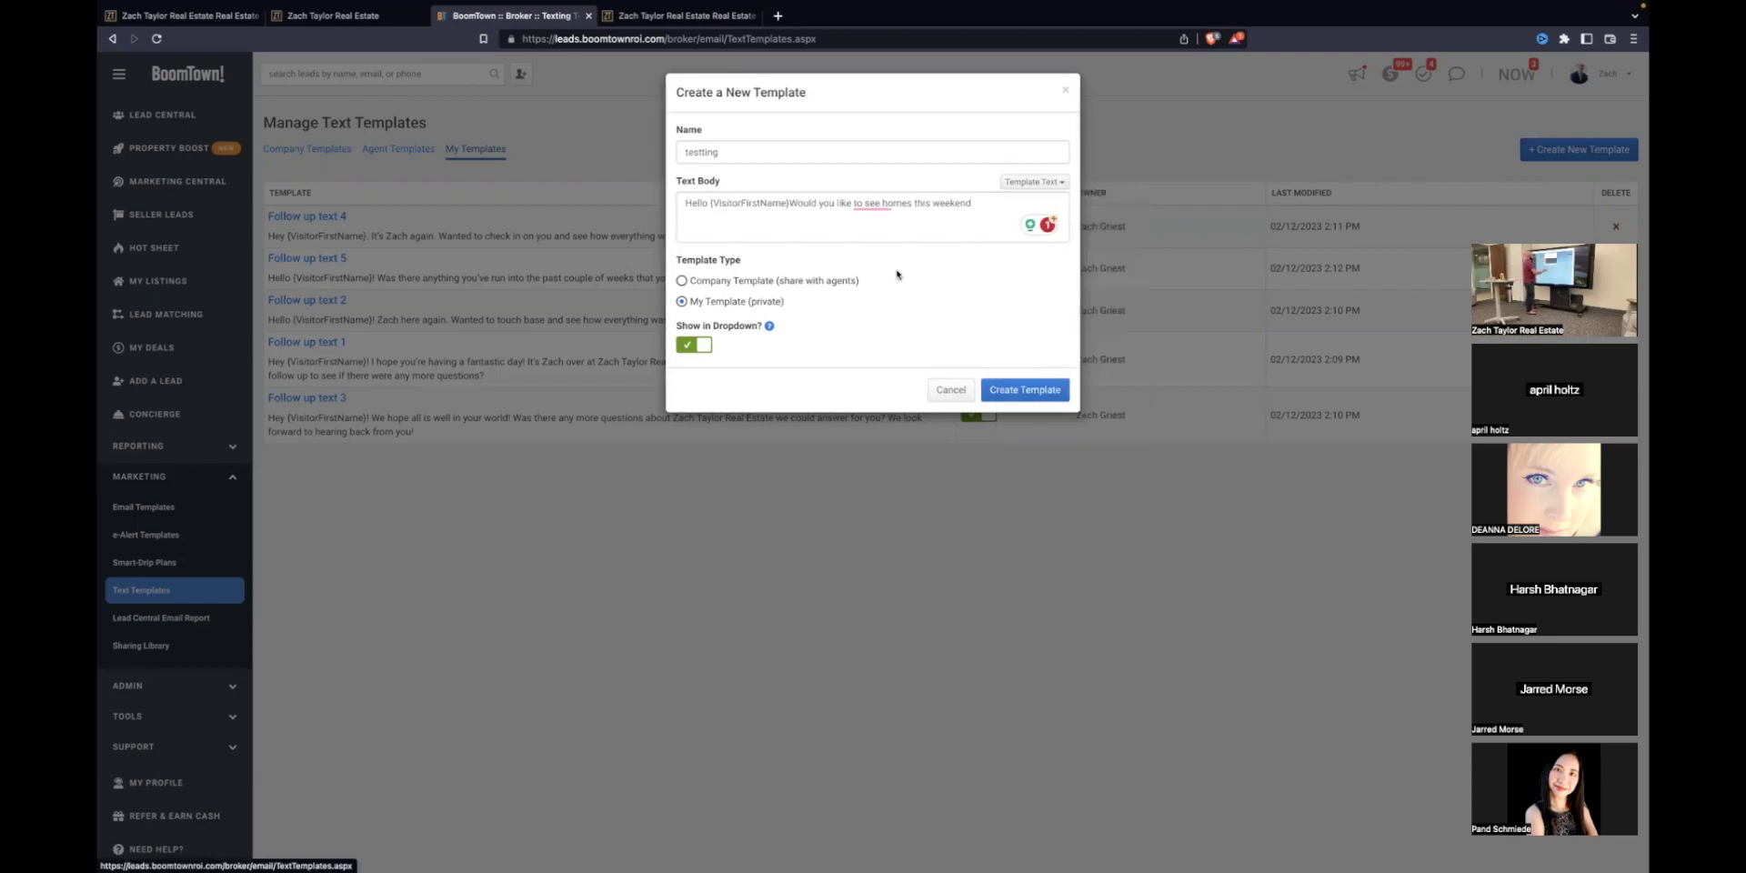
{"action": "left_click", "coordinate": [789, 203]}
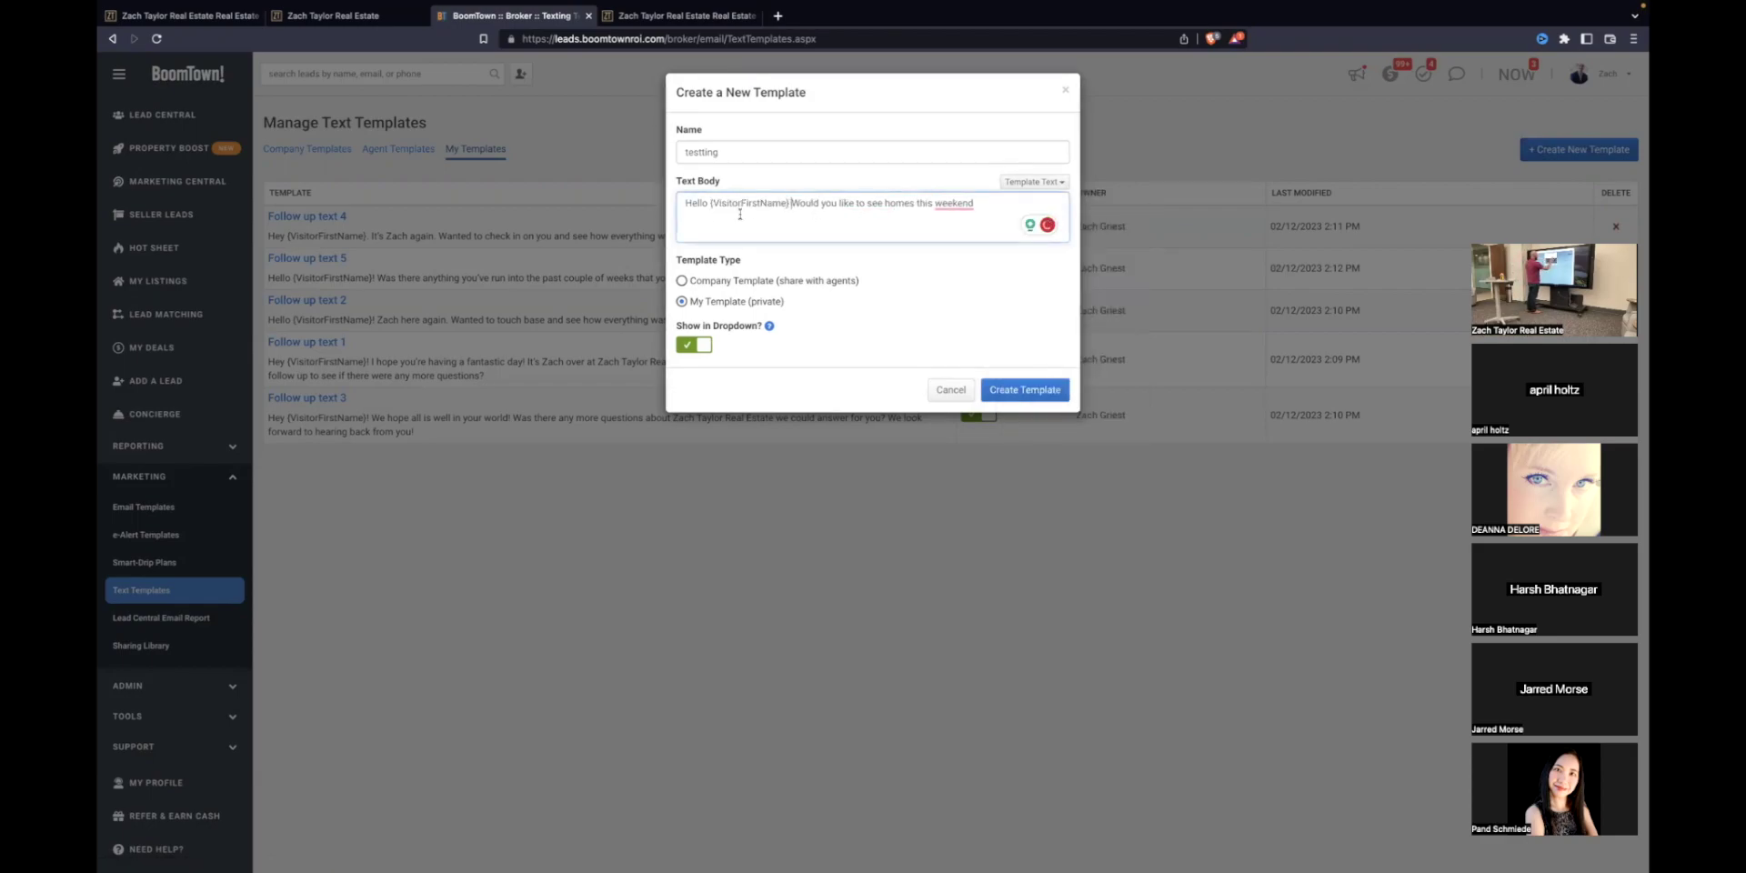
{"action": "left_click", "coordinate": [990, 206]}
{"action": "type", "text": "? This is"}
Step: Add the agent's first name and HomeSearchNow app invite merge fields, then save the template
{"action": "left_click", "coordinate": [1059, 182]}
{"action": "left_click", "coordinate": [1064, 202]}
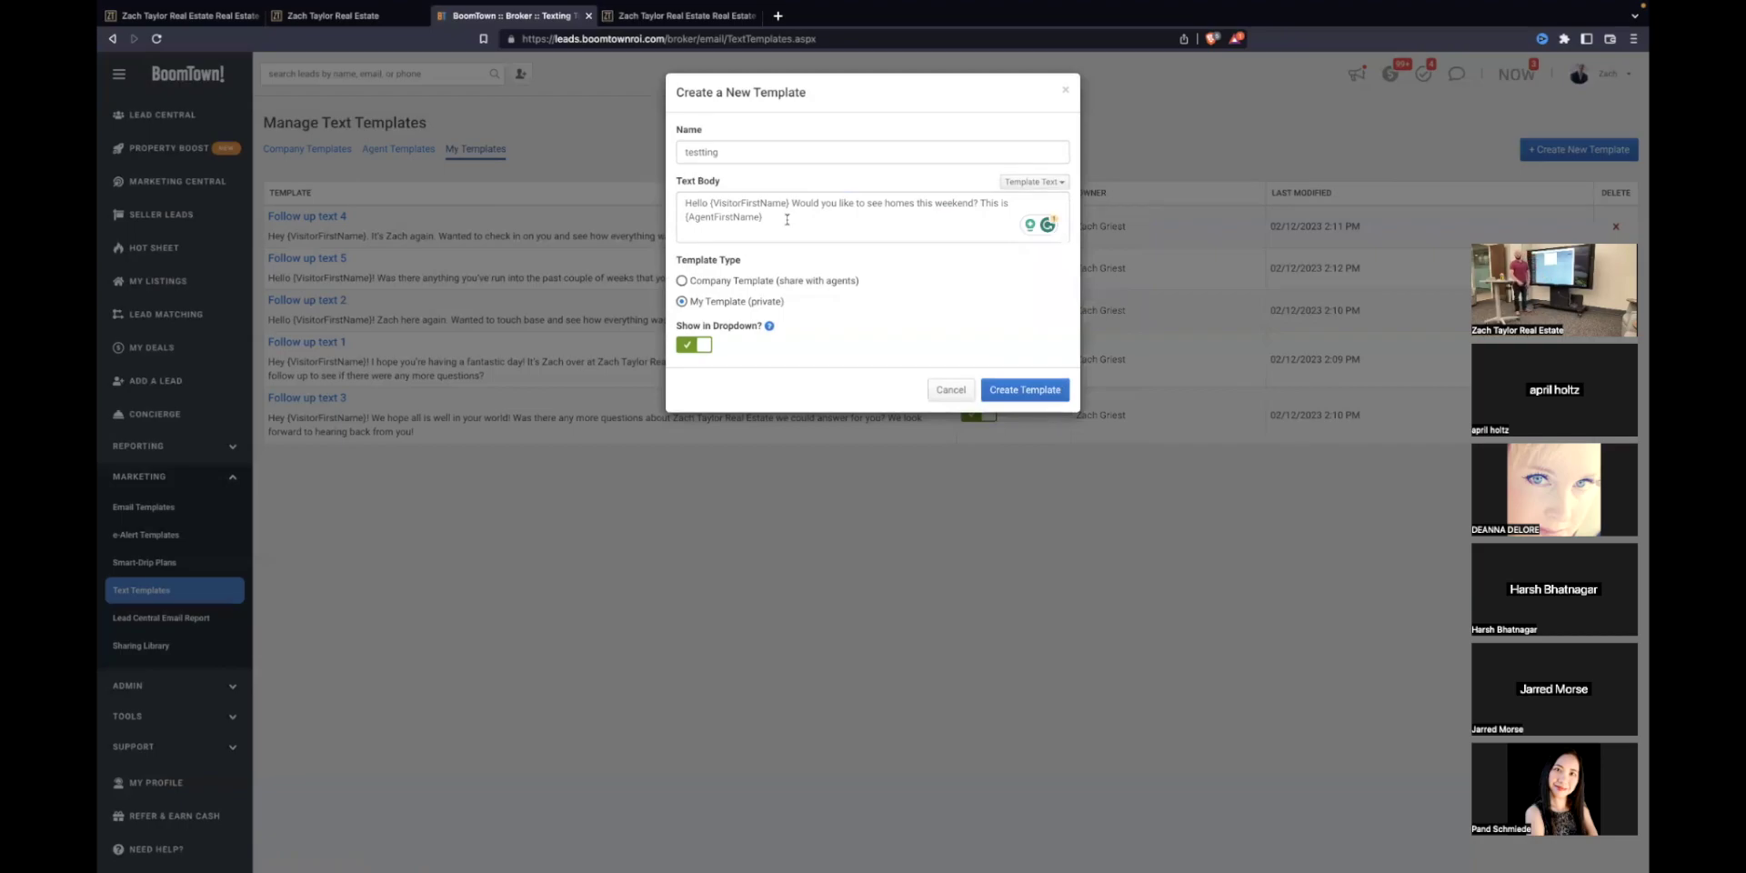
{"action": "left_click", "coordinate": [796, 219]}
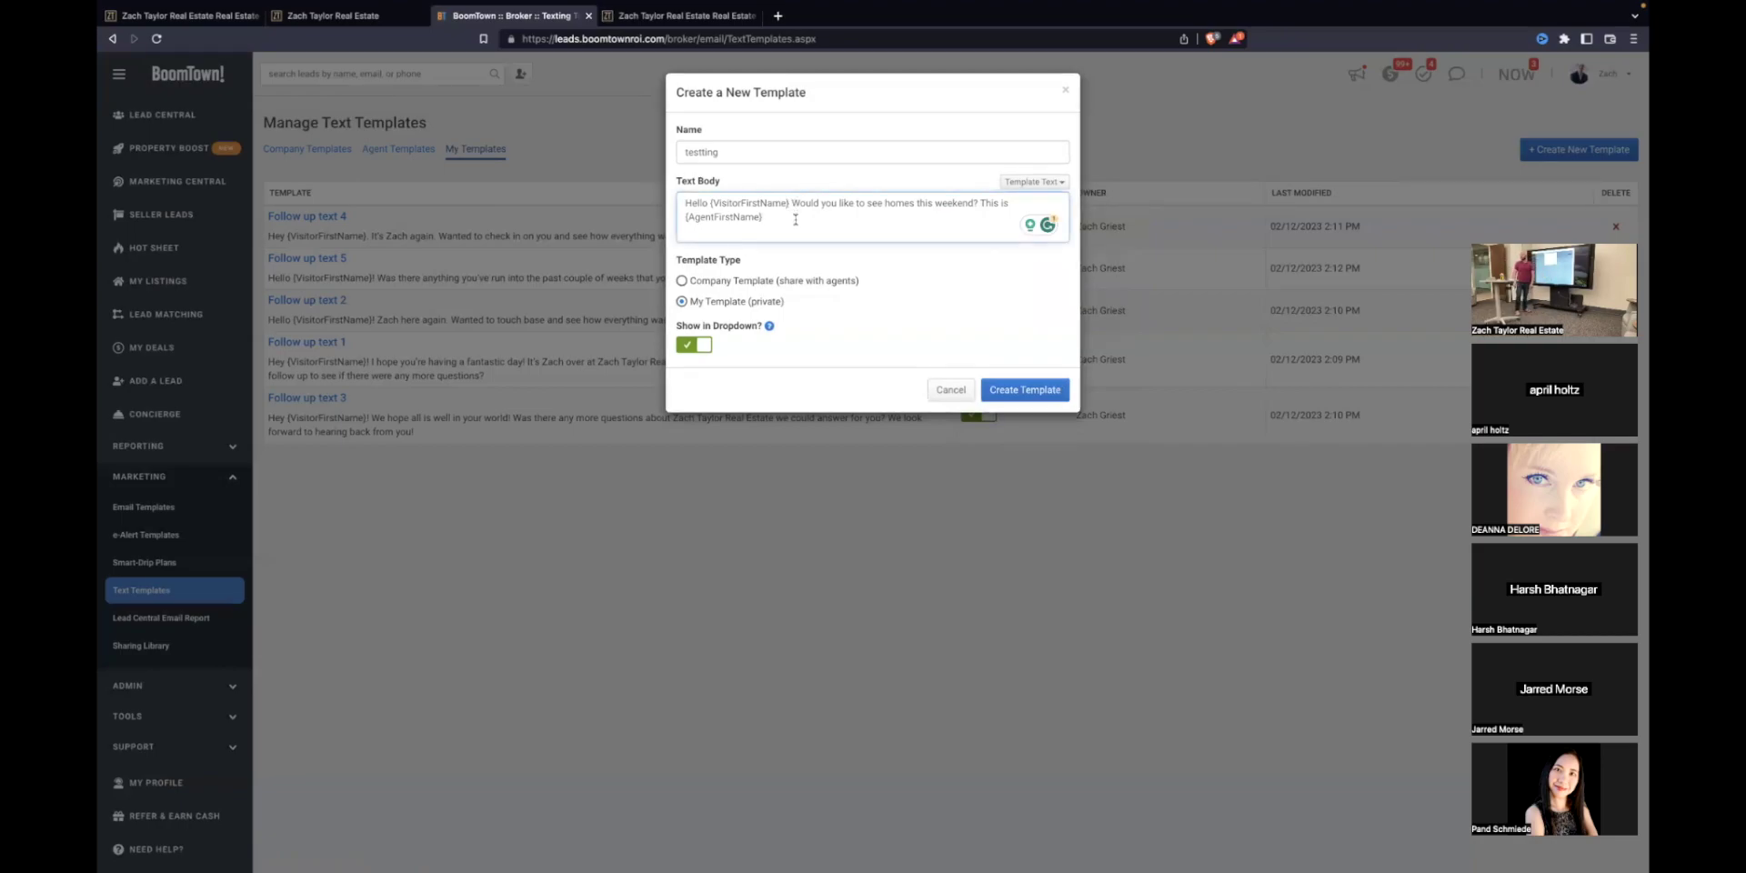
{"action": "type", "text": "Check out my app"}
{"action": "left_click", "coordinate": [1018, 181]}
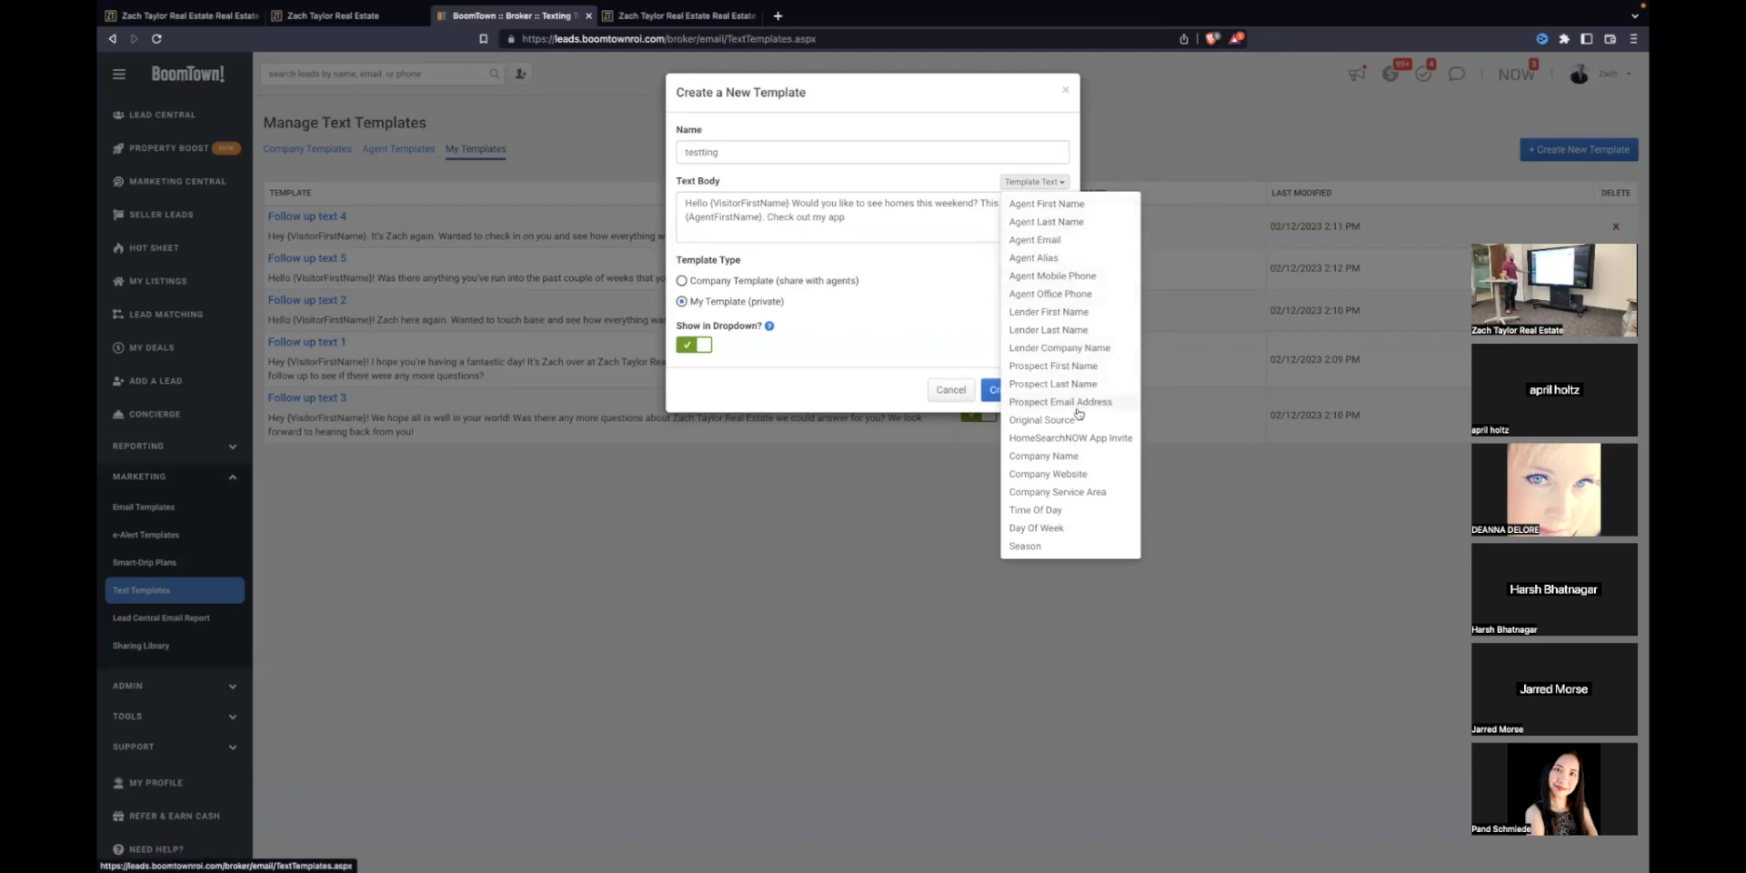
{"action": "left_click", "coordinate": [1080, 438]}
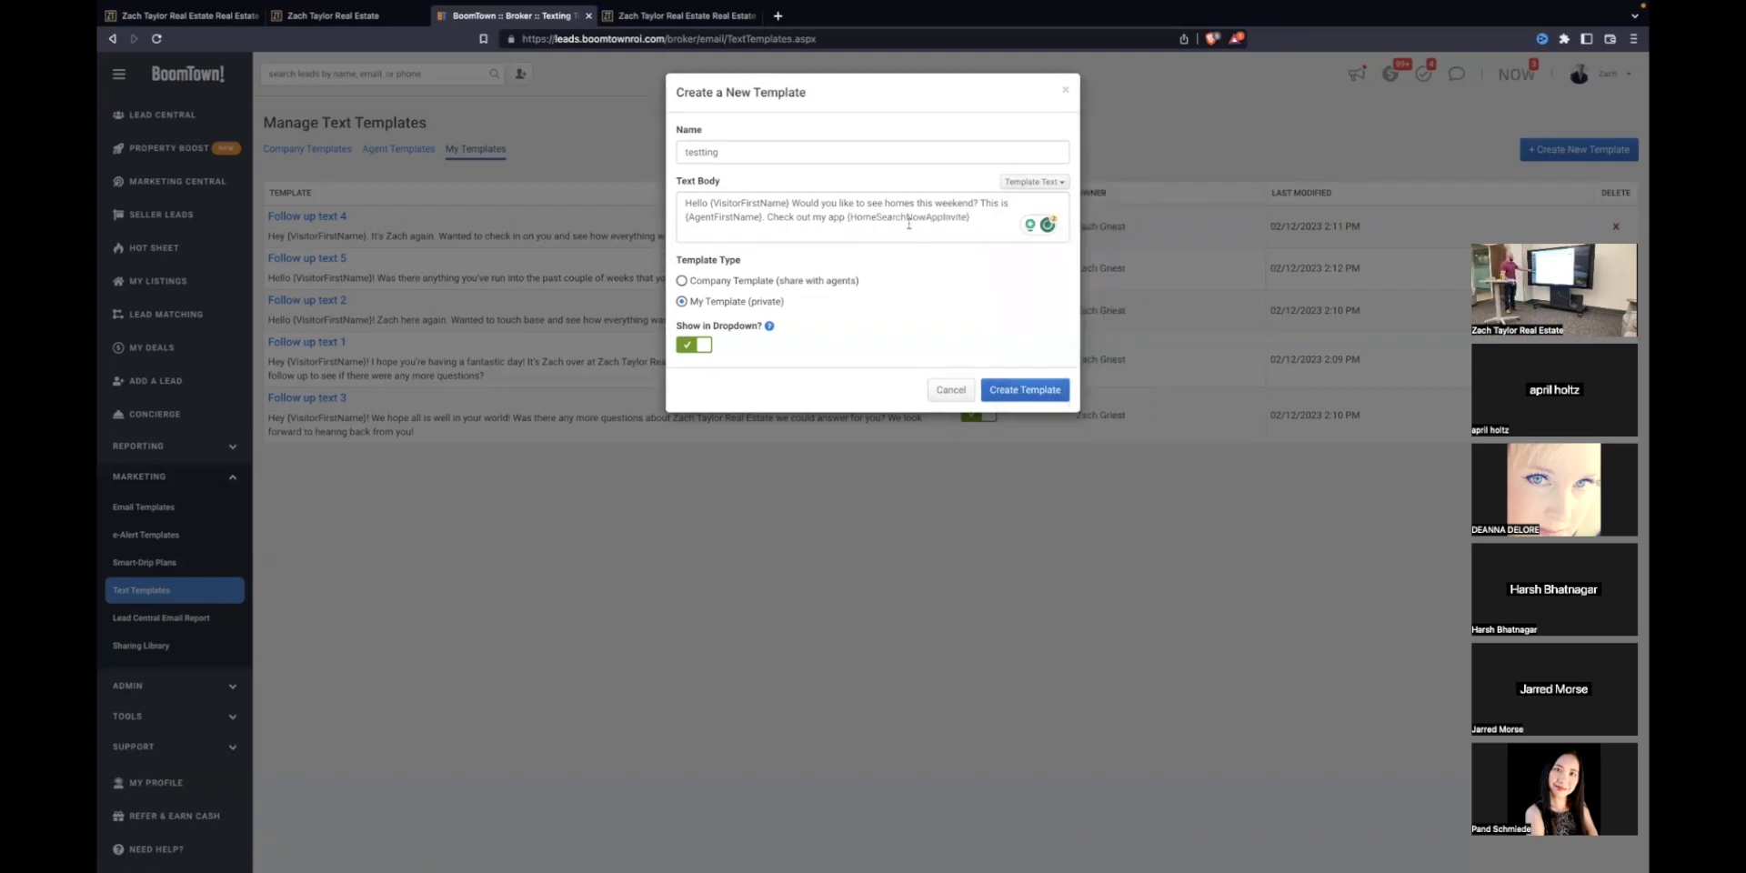
{"action": "left_click", "coordinate": [1014, 390]}
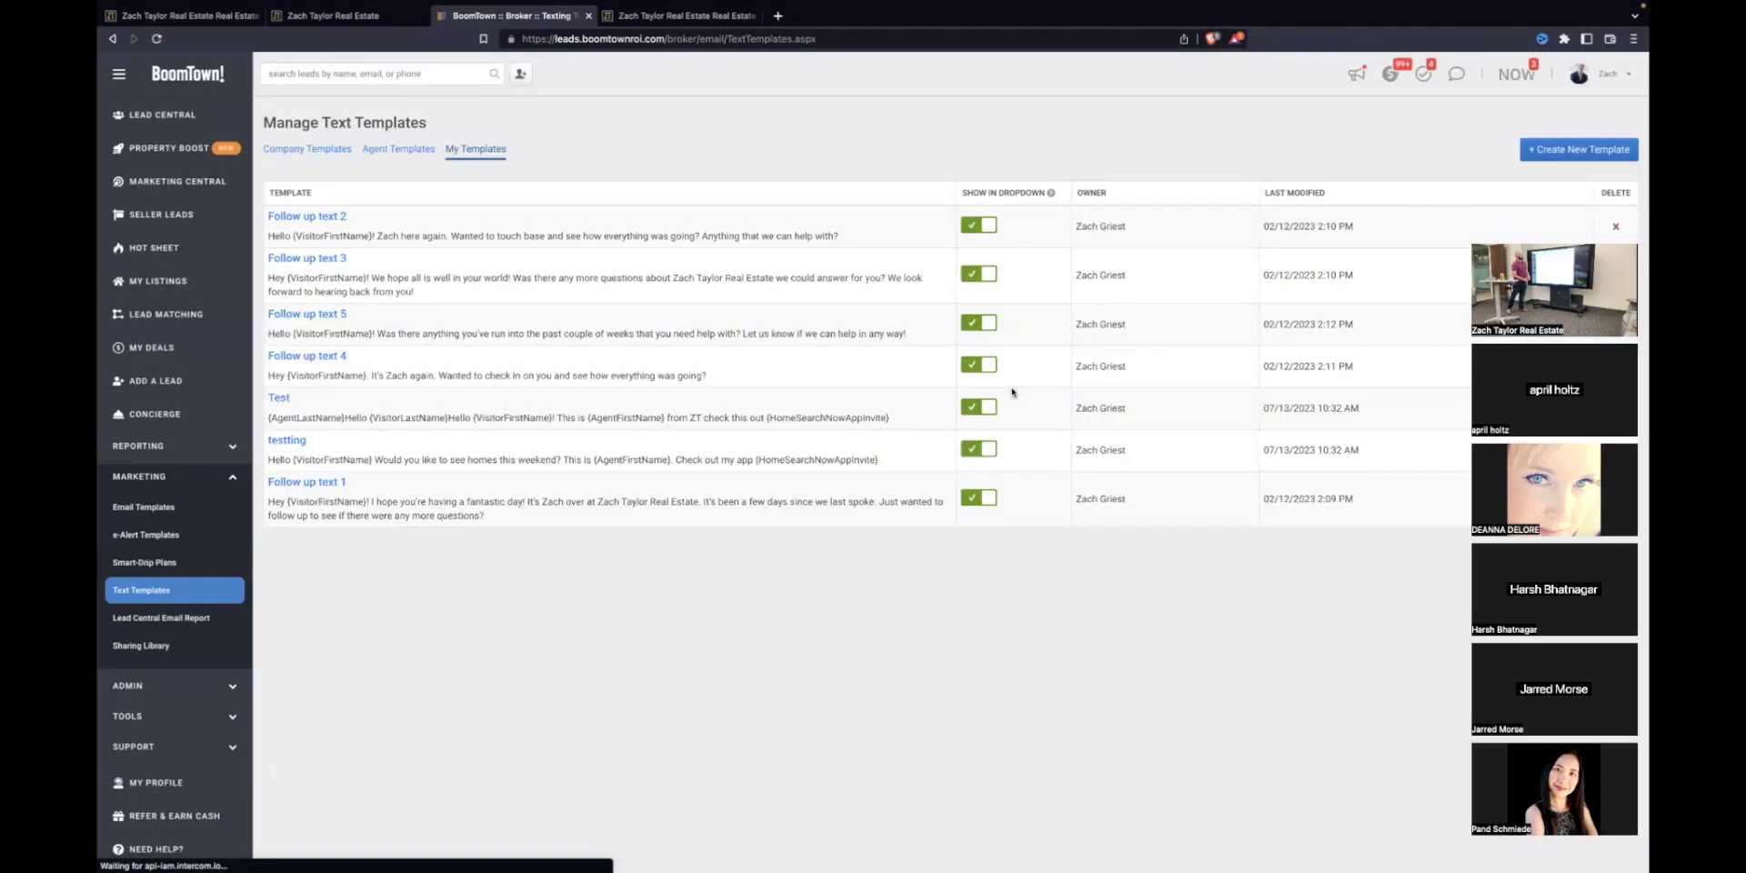
Step: Draft a new Smart-Drip plan whose first step sends the 'testting' text template
{"action": "left_click", "coordinate": [145, 562]}
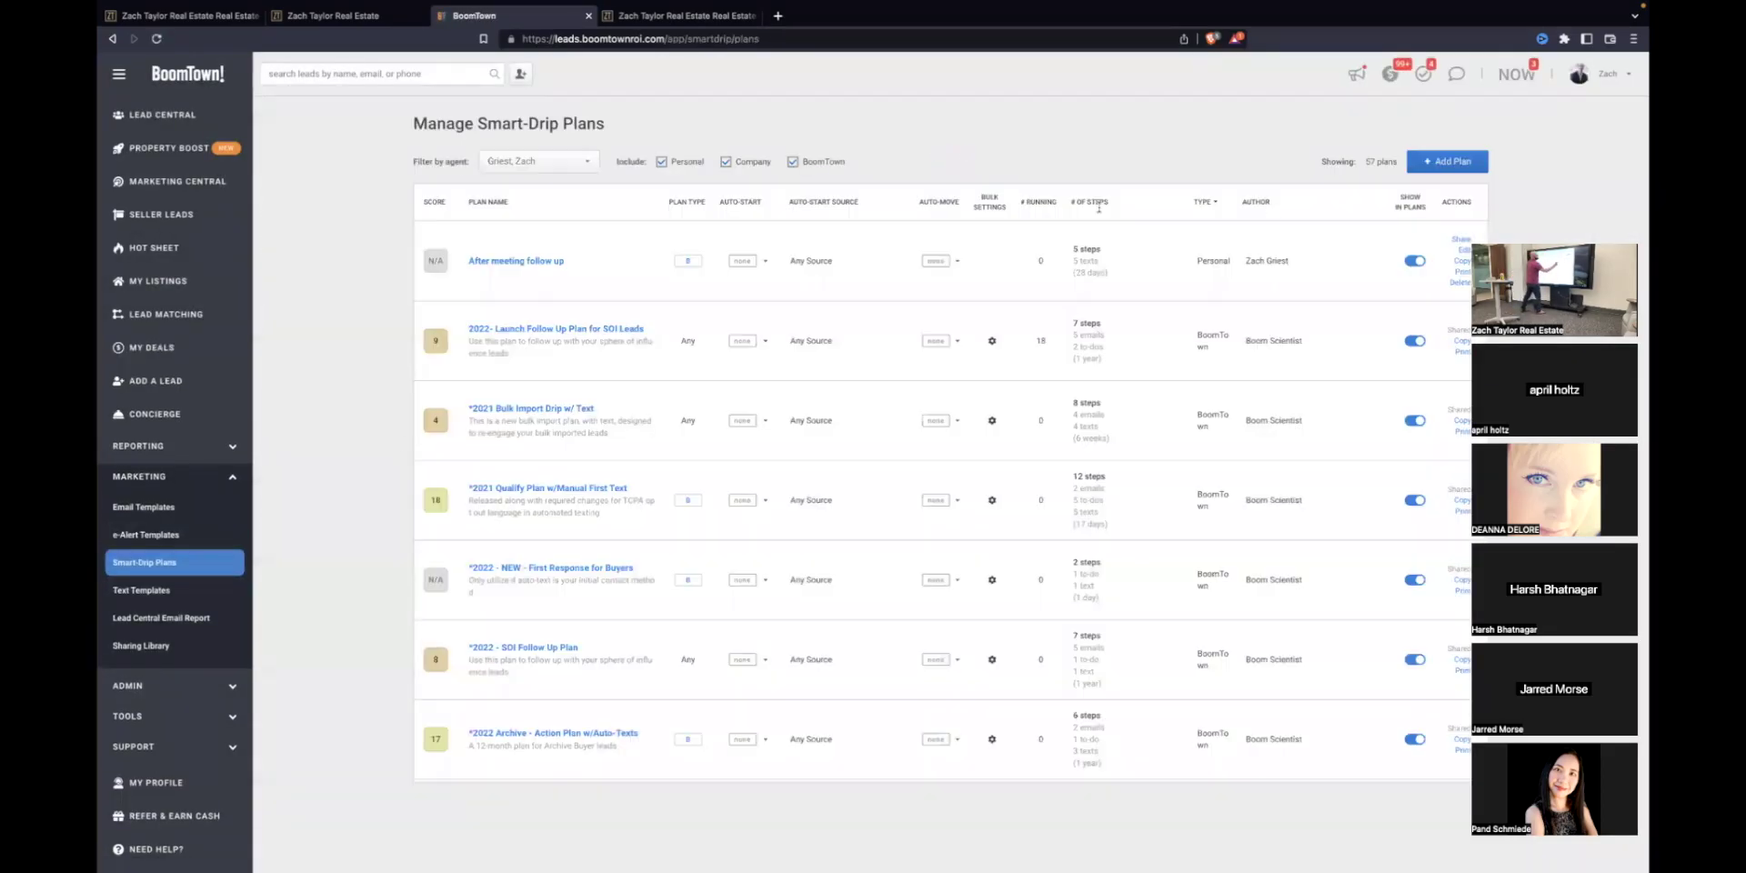
{"action": "left_click", "coordinate": [1448, 161]}
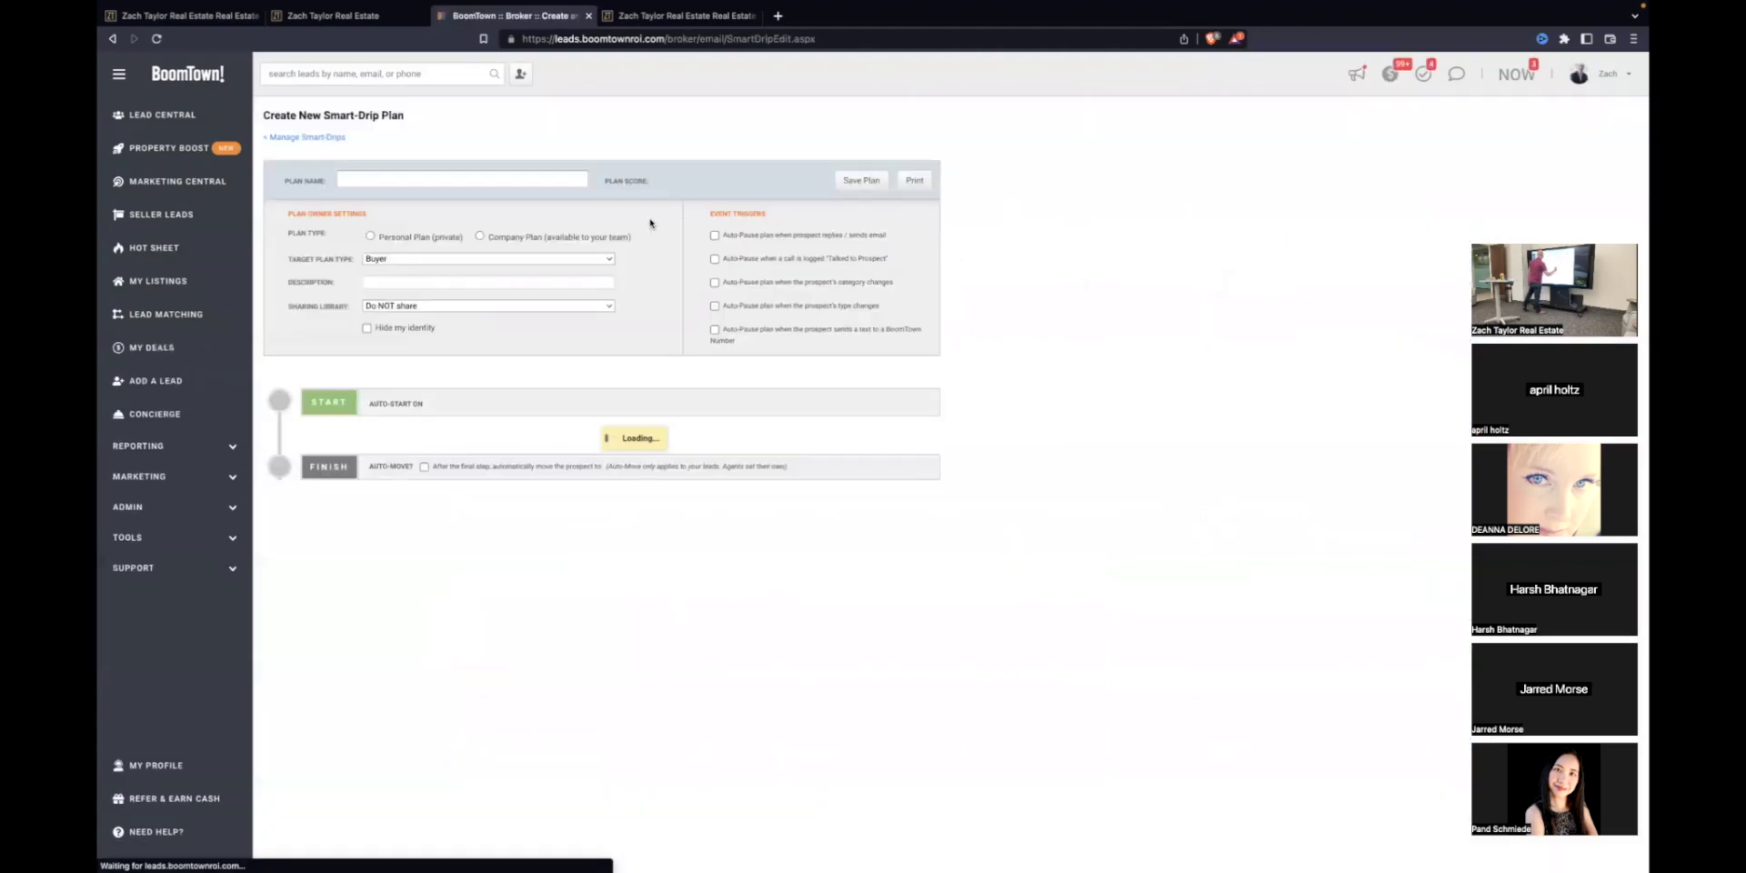
{"action": "left_click", "coordinate": [476, 502]}
{"action": "left_click", "coordinate": [466, 514]}
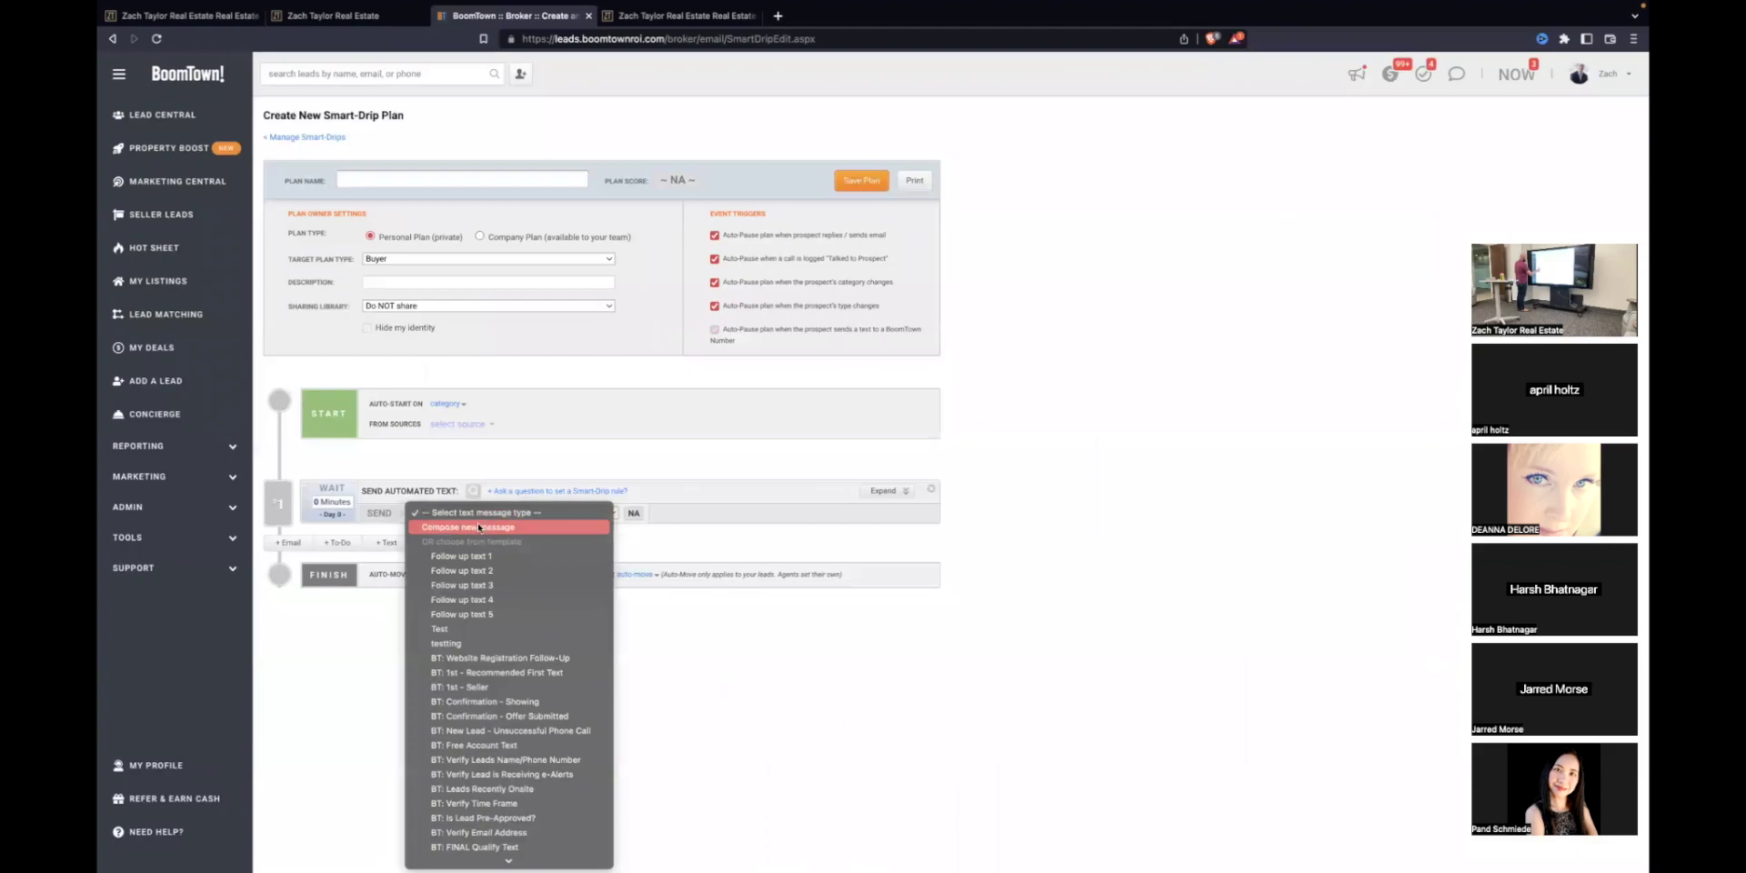
{"action": "left_click", "coordinate": [465, 642]}
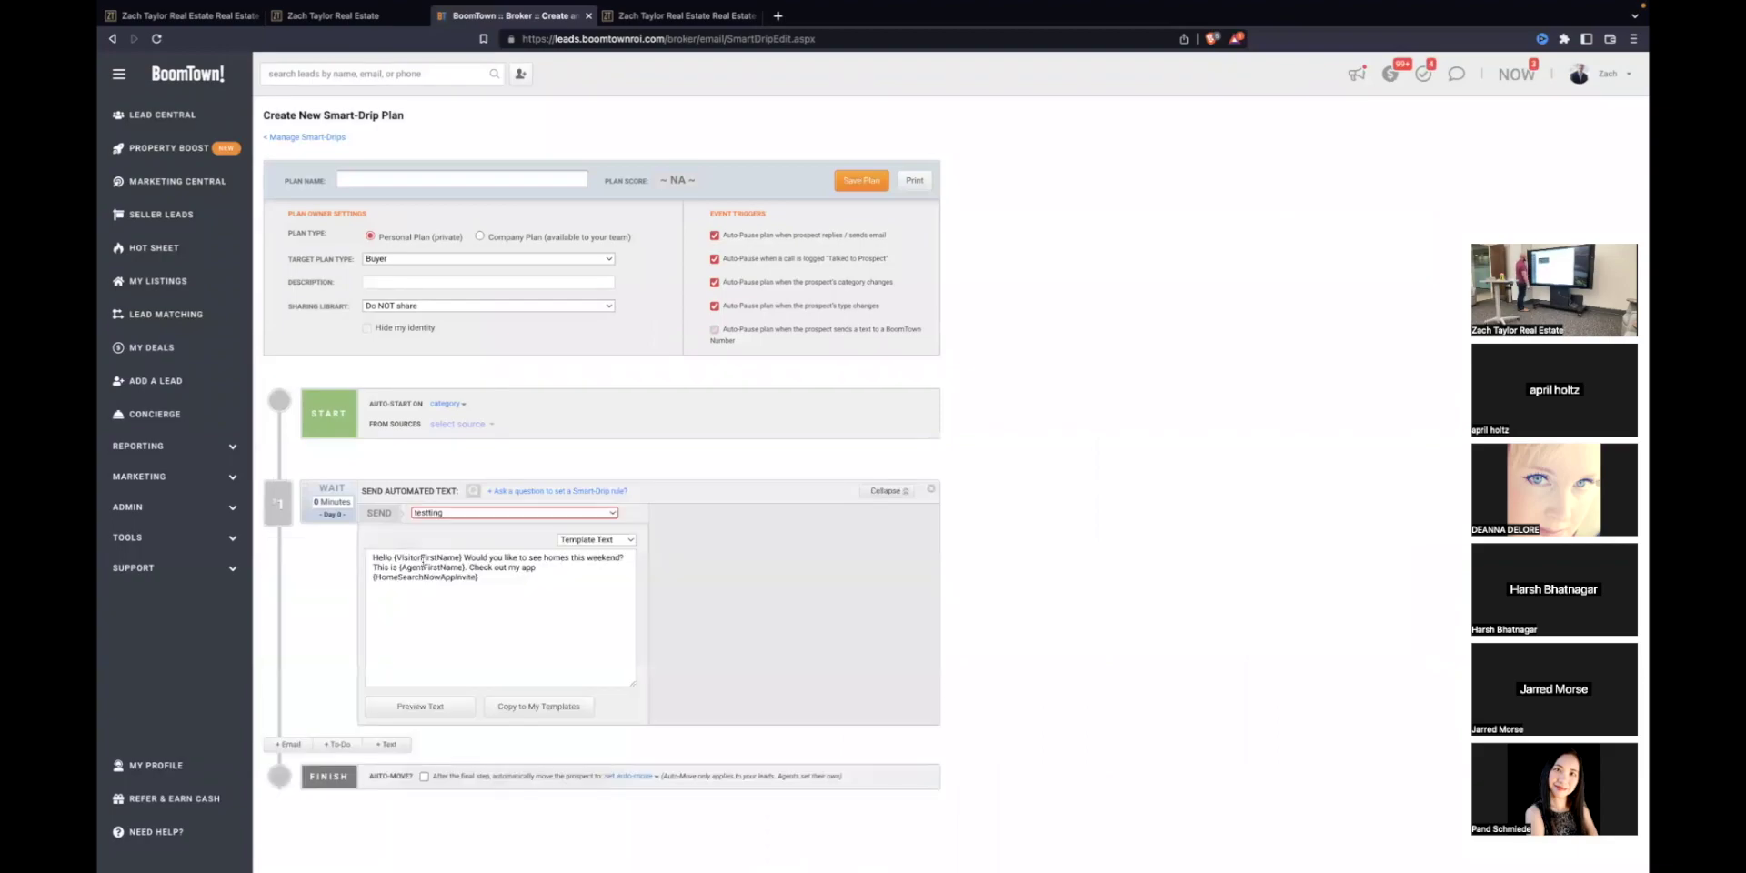
{"action": "left_click", "coordinate": [536, 595]}
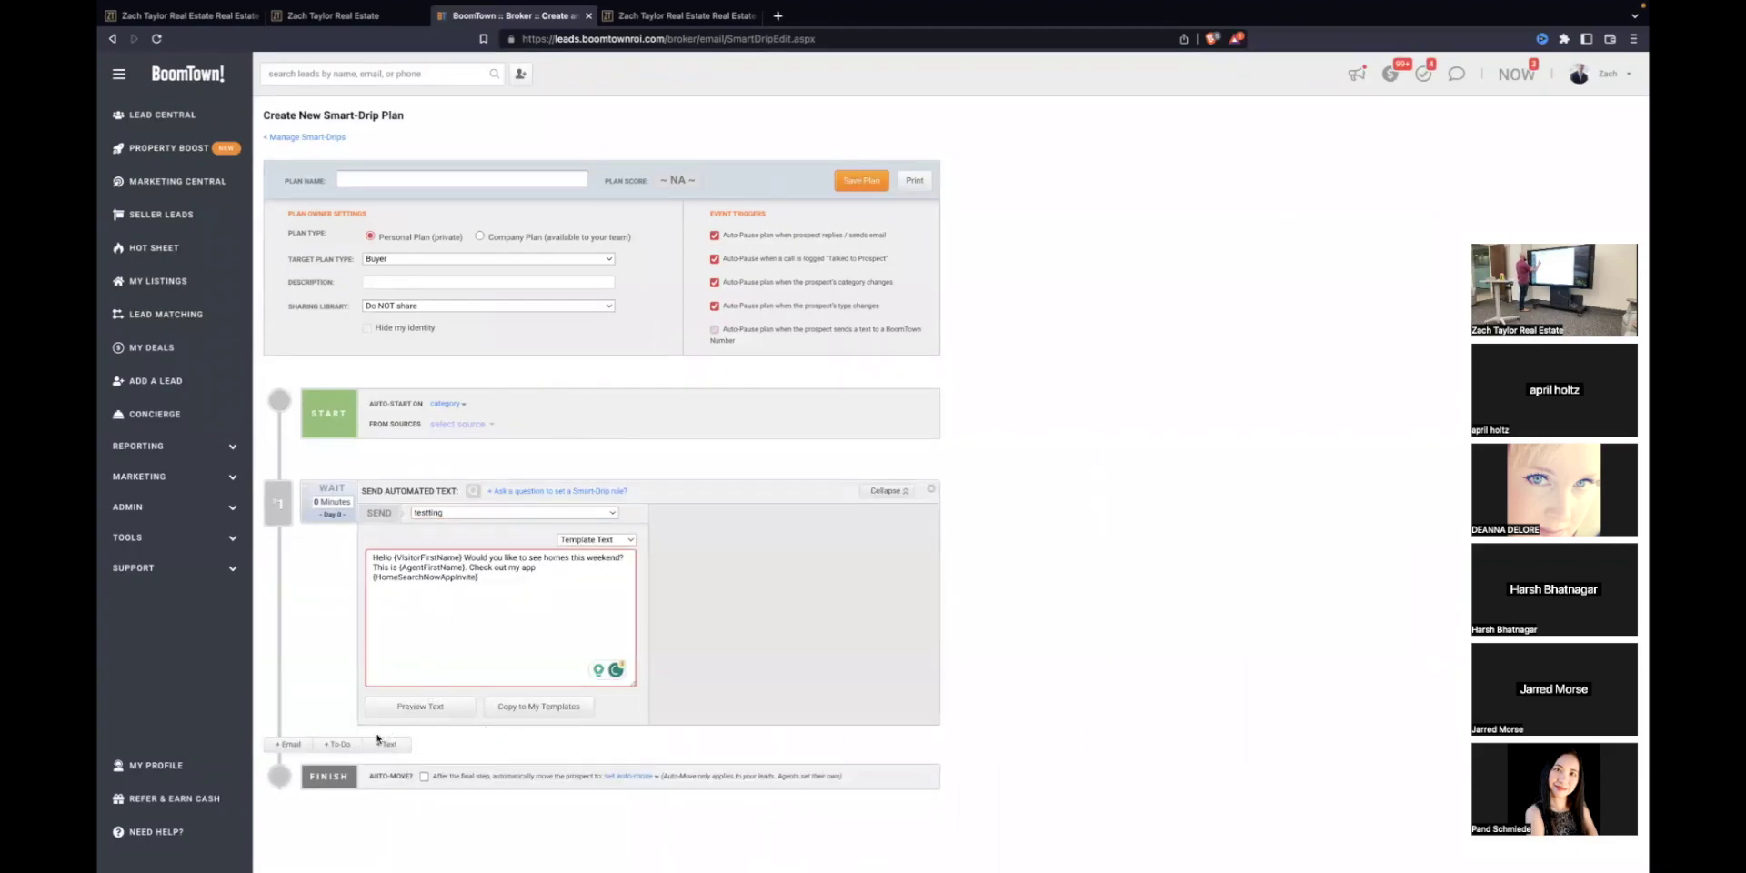
Step: Add an email step using 'test' with a 2-day wait, then leave the draft unsaved
{"action": "left_click", "coordinate": [288, 743]}
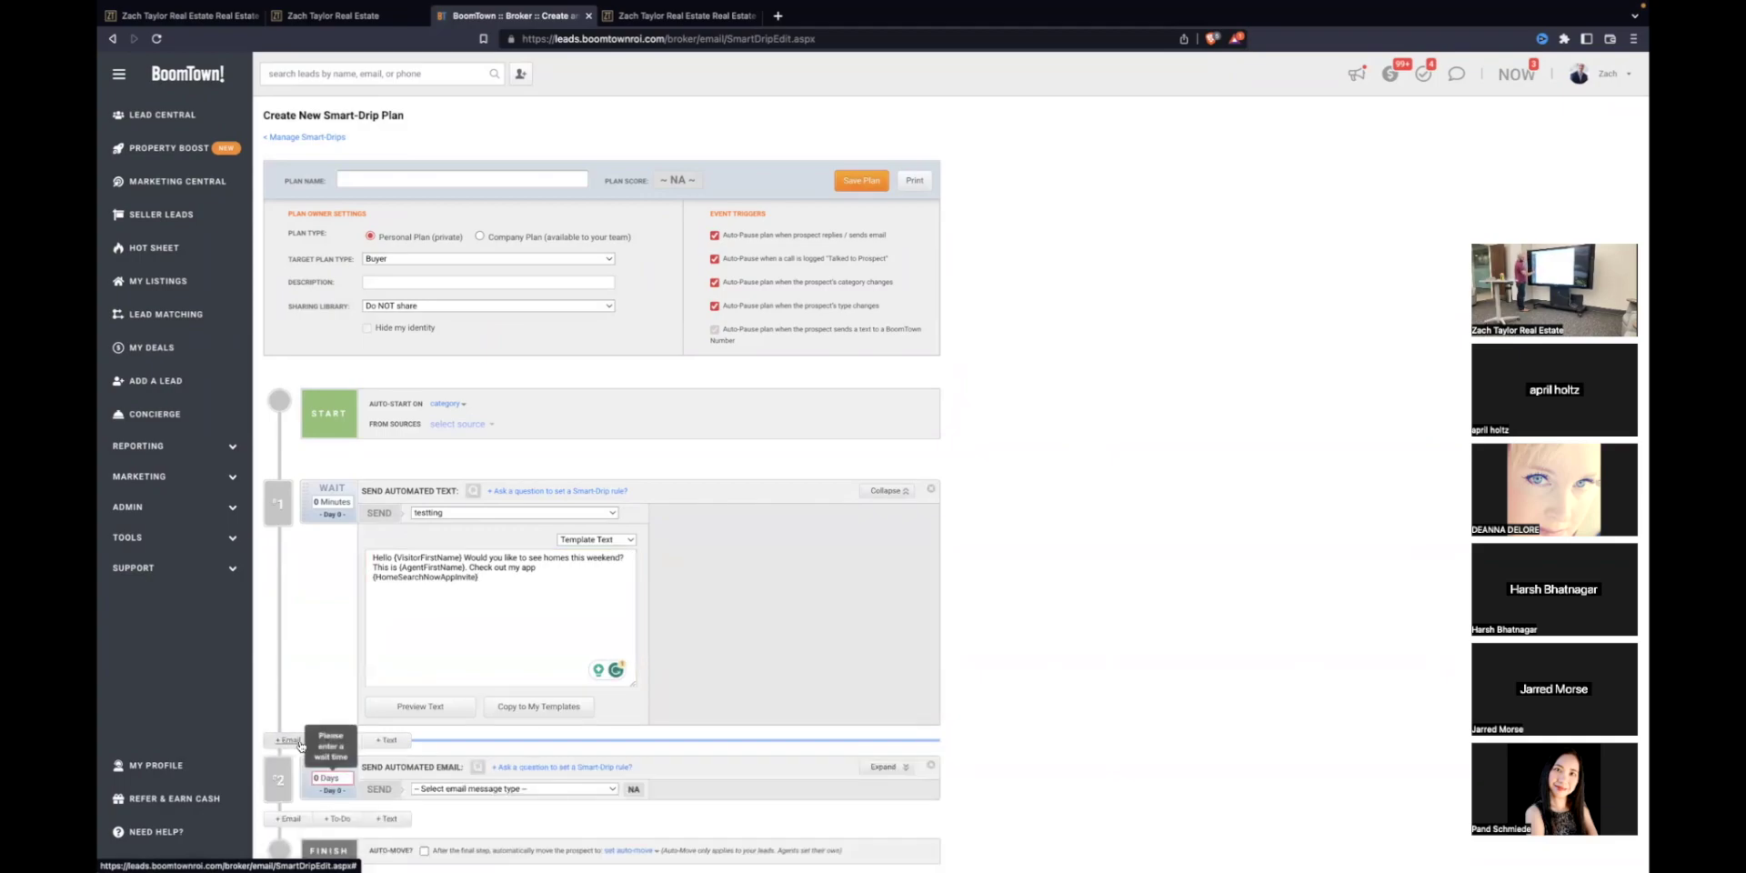
{"action": "scroll", "coordinate": [414, 703], "scroll_direction": "down", "scroll_amount": 1}
{"action": "left_click", "coordinate": [440, 730]}
{"action": "scroll", "coordinate": [440, 735], "scroll_direction": "down", "scroll_amount": 2}
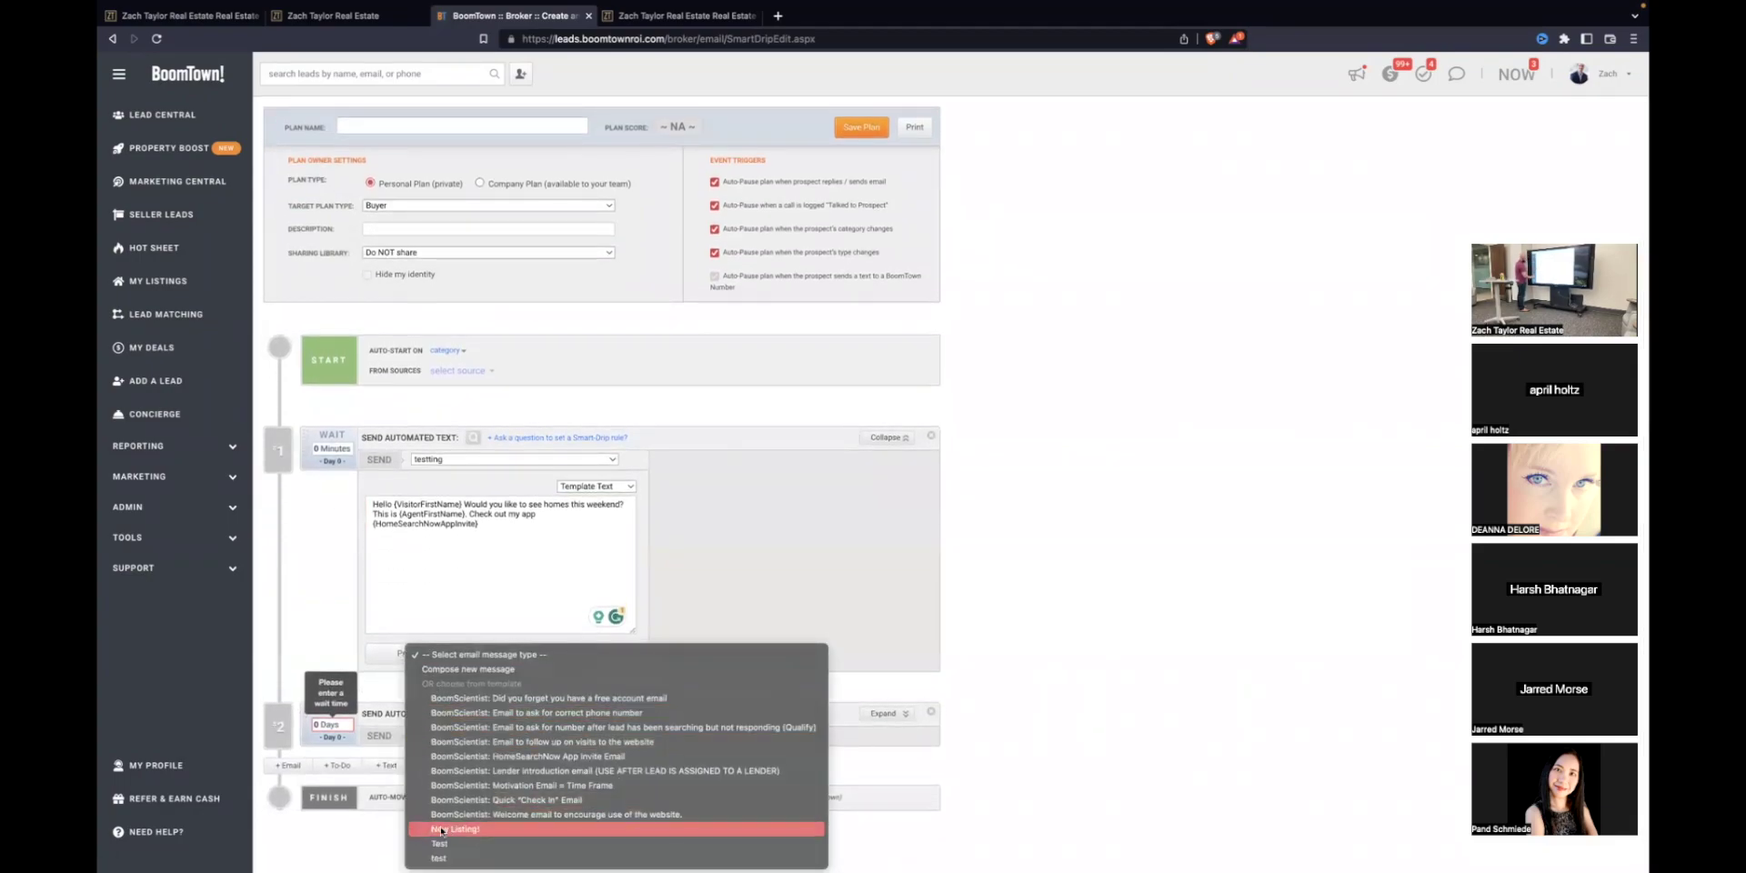
{"action": "left_click", "coordinate": [438, 857]}
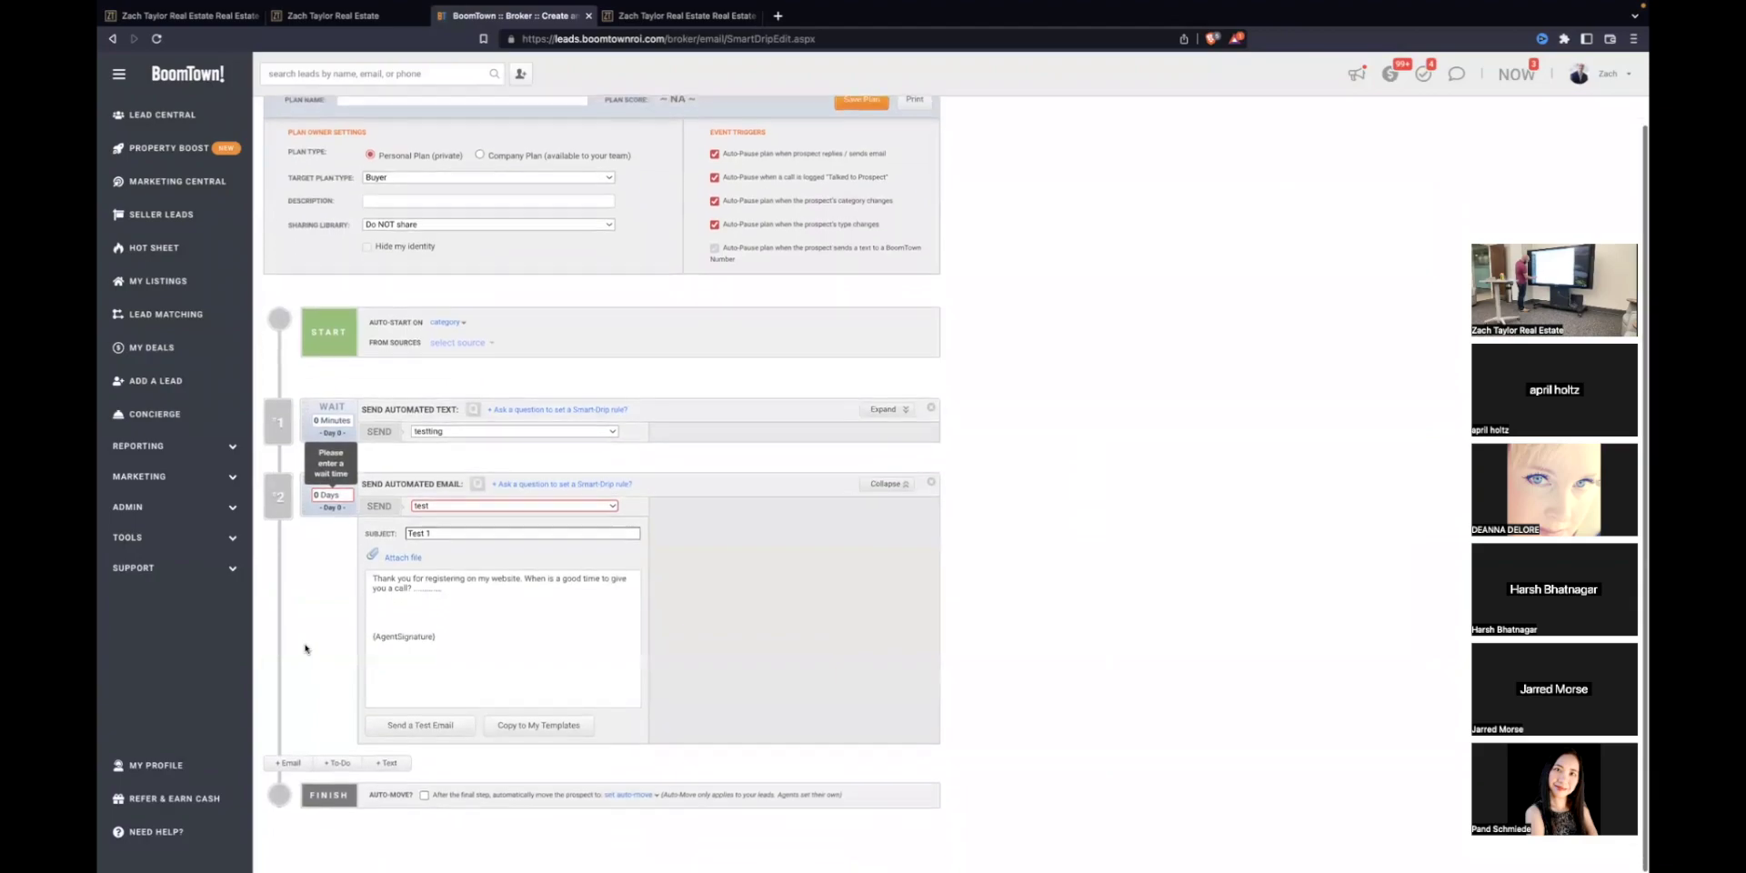
{"action": "left_click", "coordinate": [339, 496]}
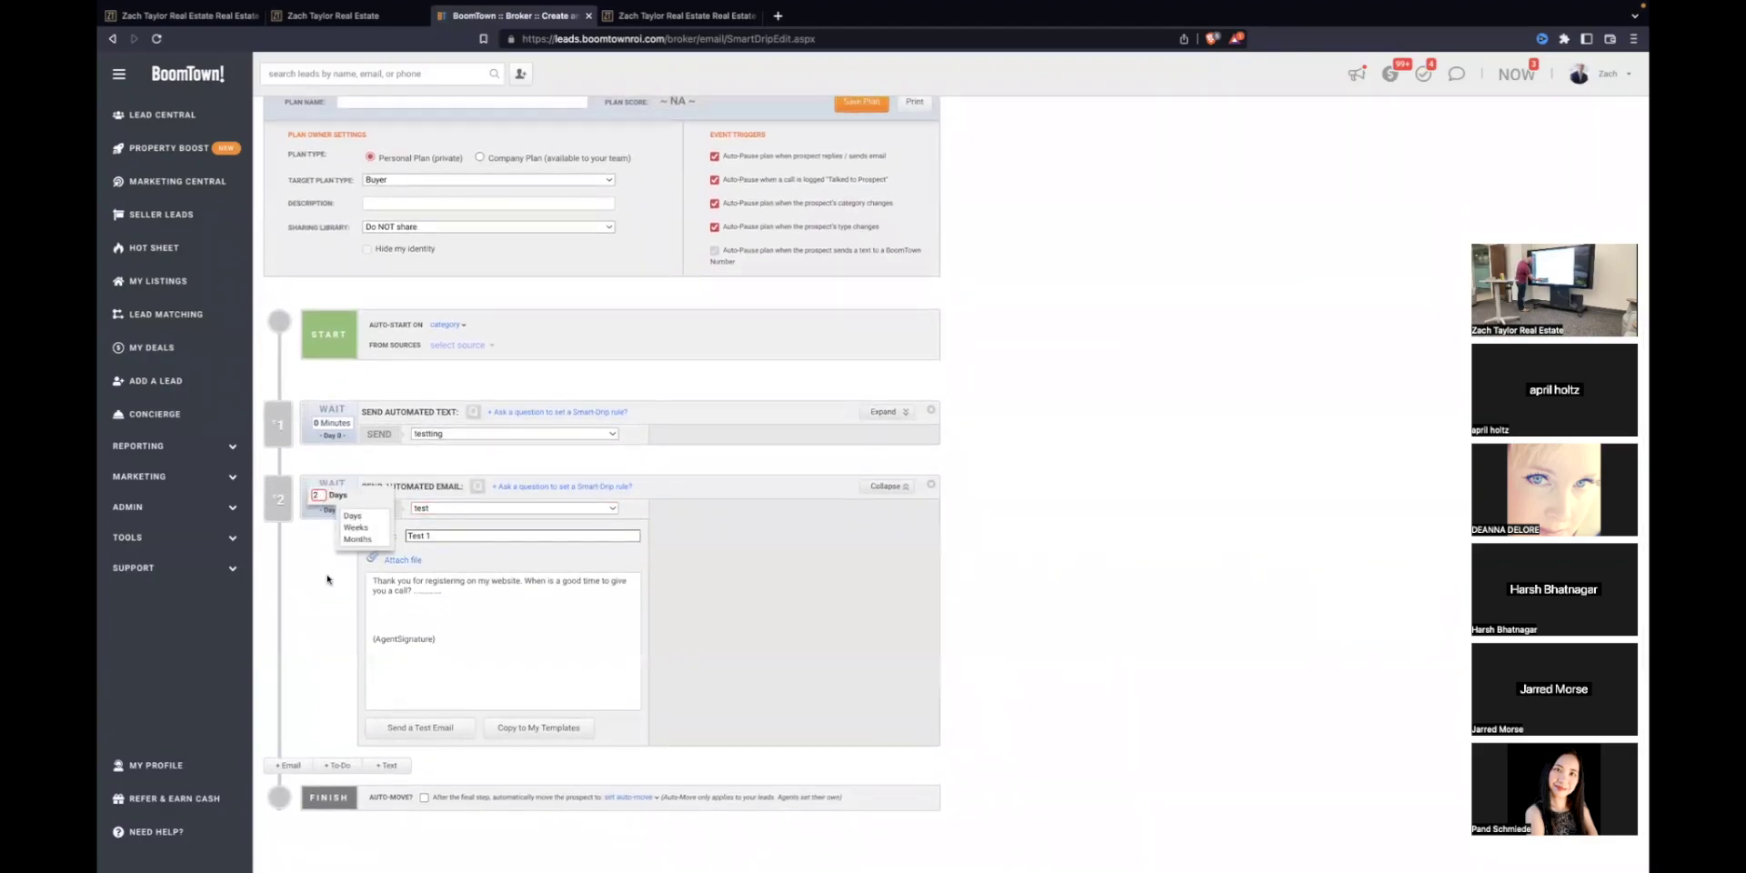
{"action": "left_click", "coordinate": [357, 515]}
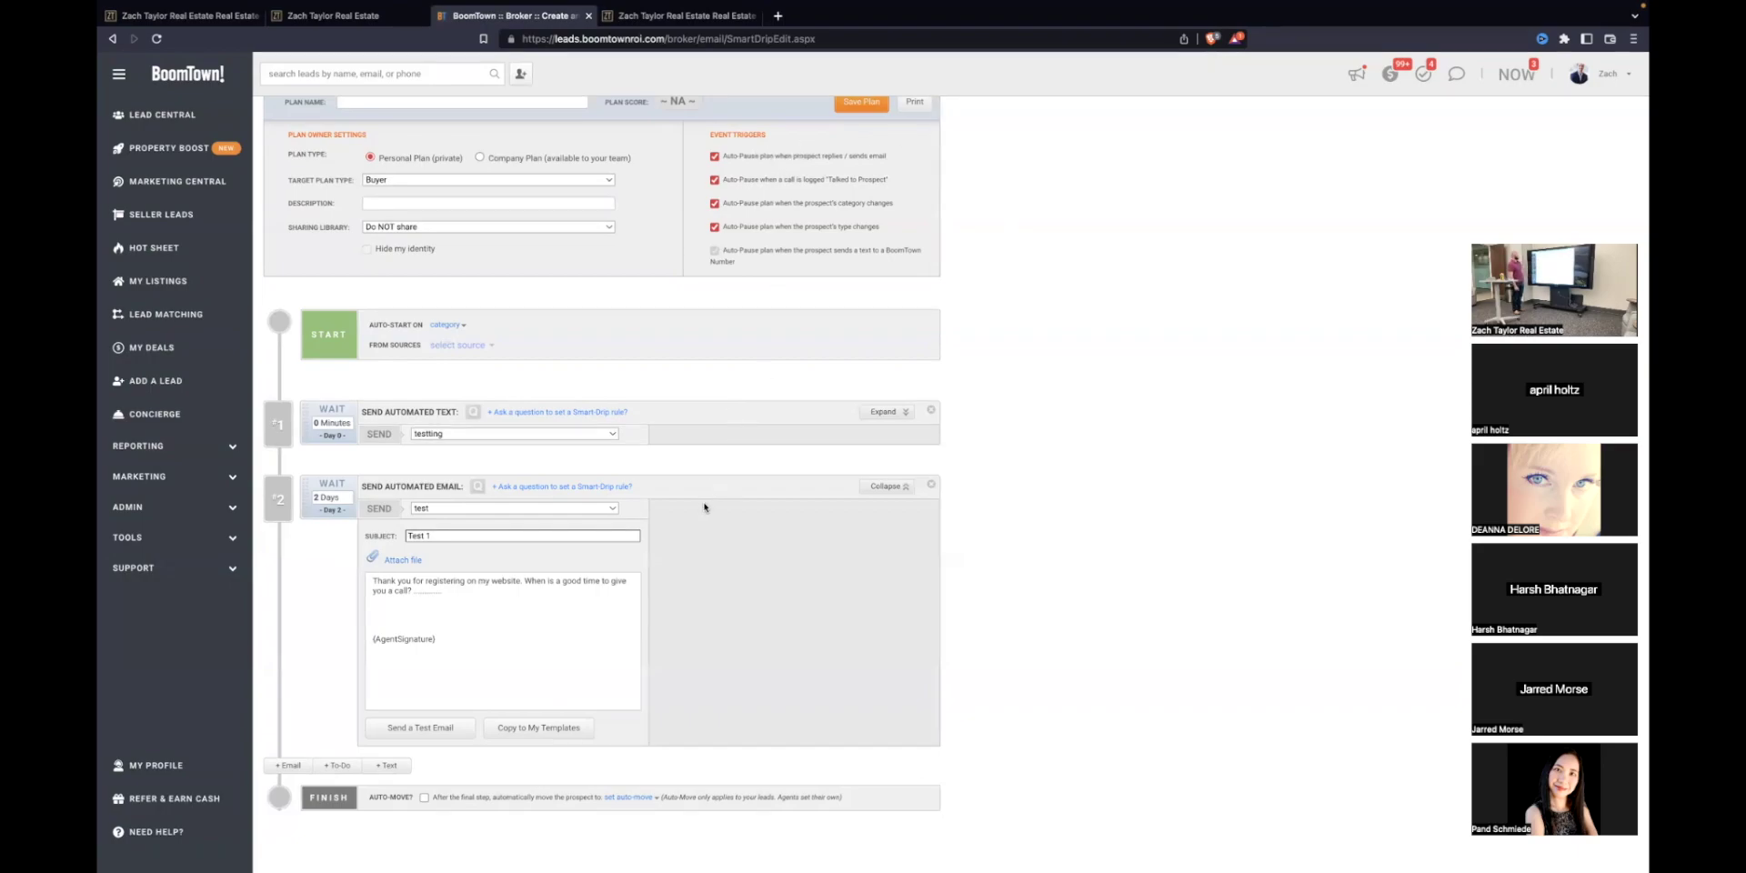
{"action": "scroll", "coordinate": [704, 508], "scroll_direction": "up", "scroll_amount": 5}
{"action": "left_click", "coordinate": [318, 149]}
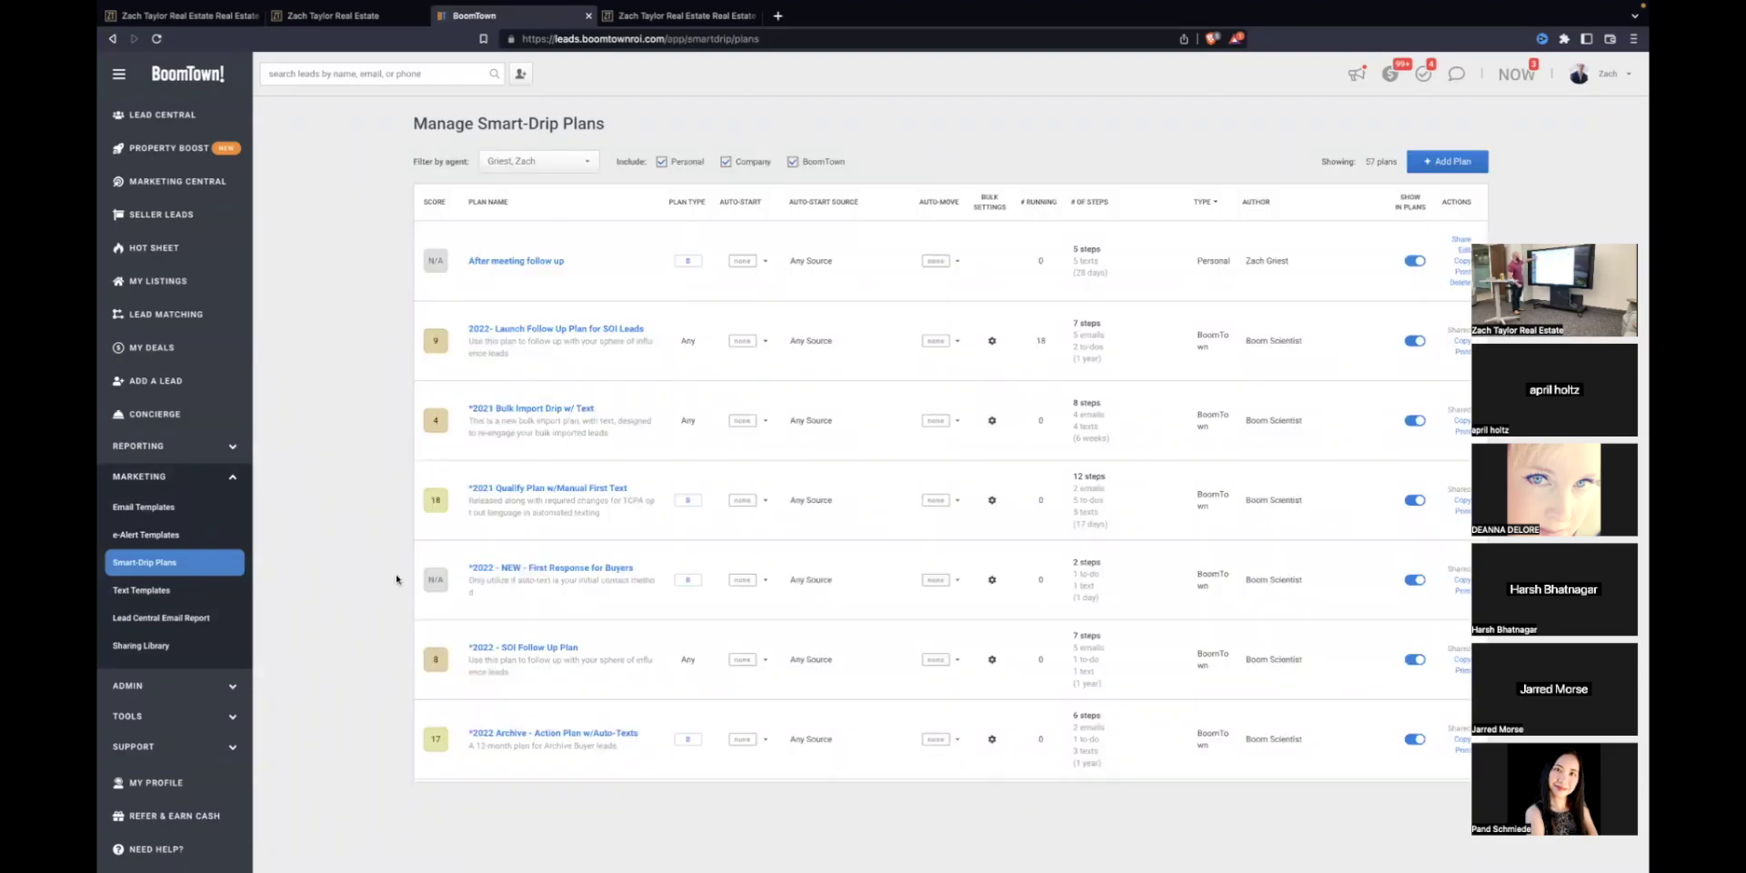
{"action": "scroll", "coordinate": [454, 575], "scroll_direction": "down", "scroll_amount": 5}
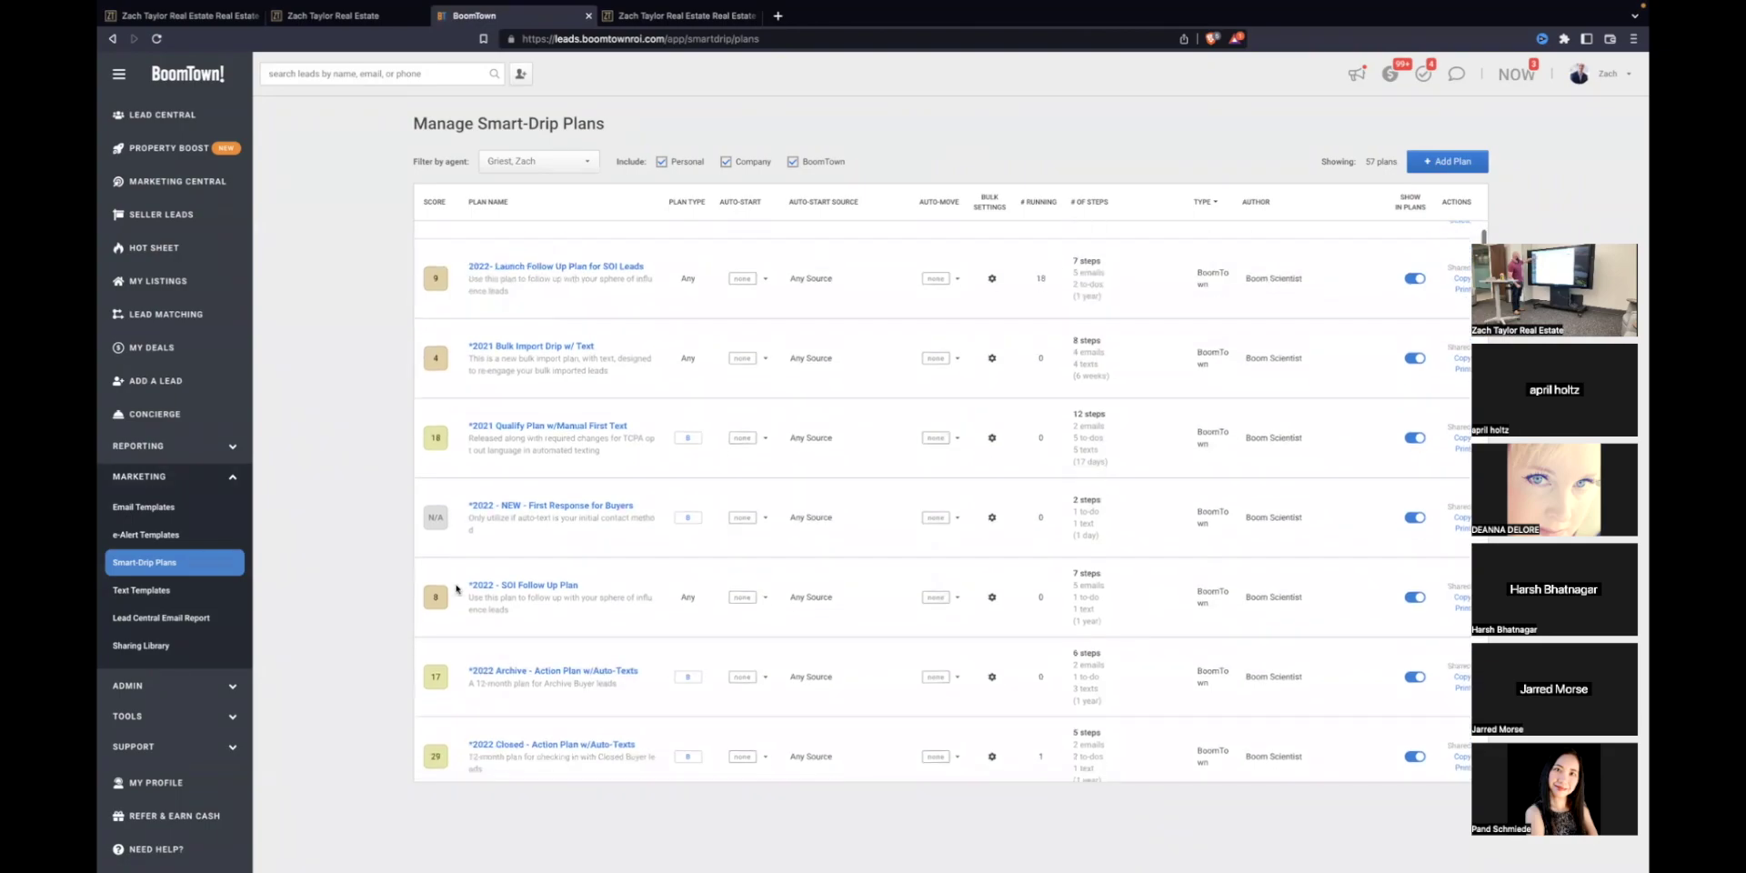
{"action": "scroll", "coordinate": [543, 578], "scroll_direction": "down", "scroll_amount": 5}
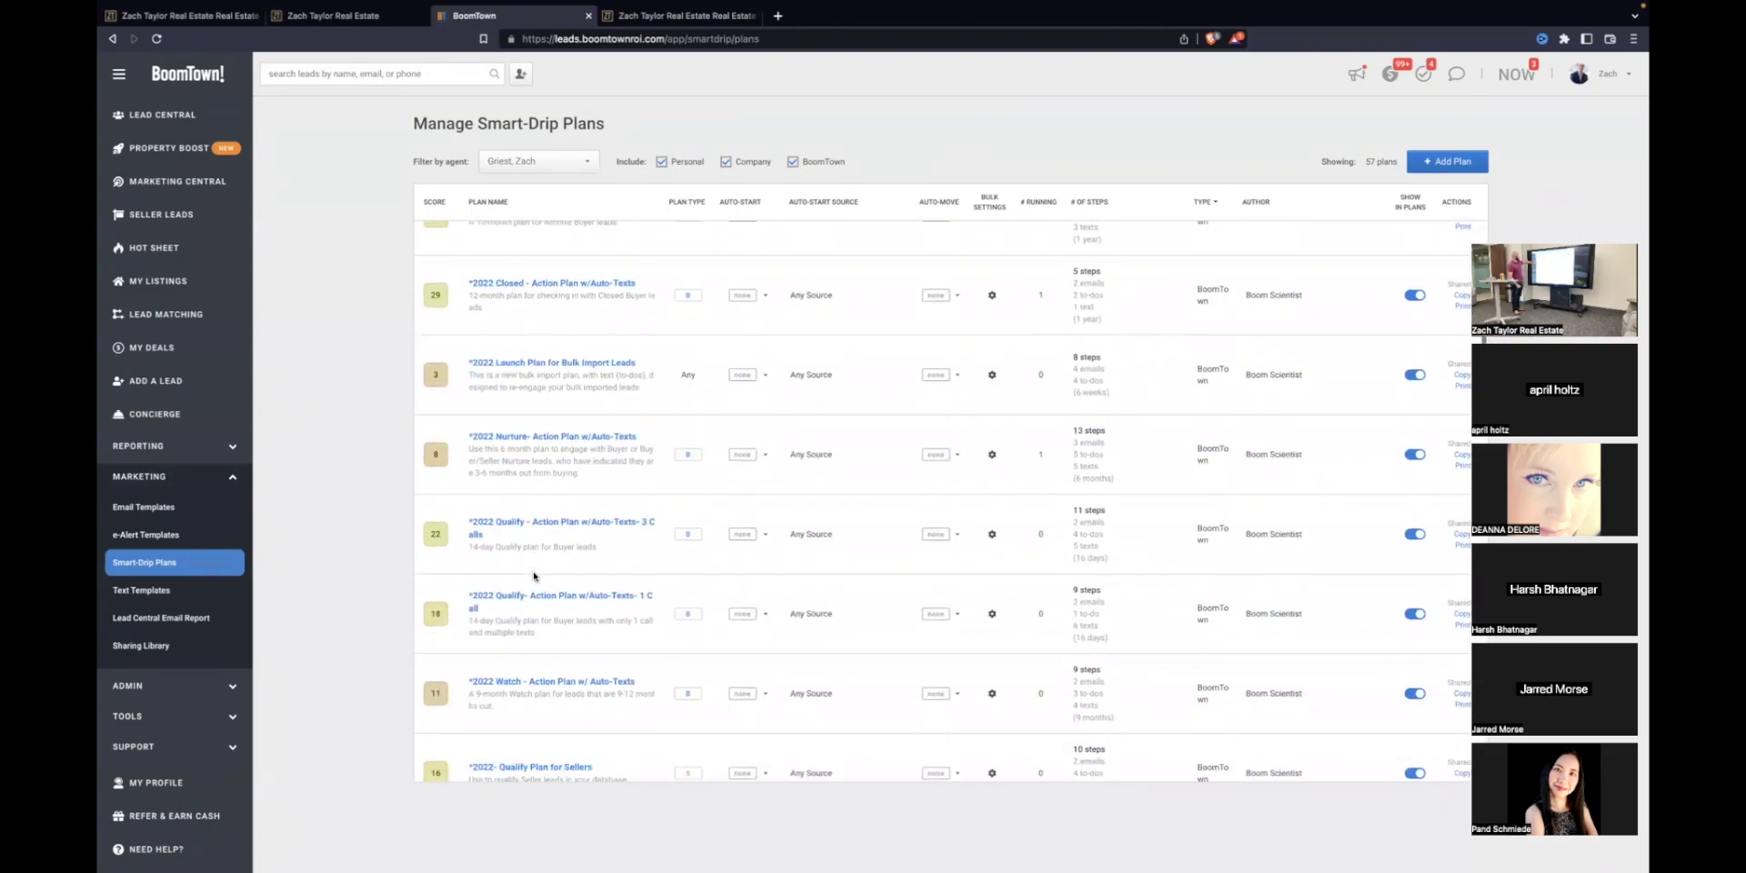
{"action": "scroll", "coordinate": [533, 575], "scroll_direction": "down", "scroll_amount": 1}
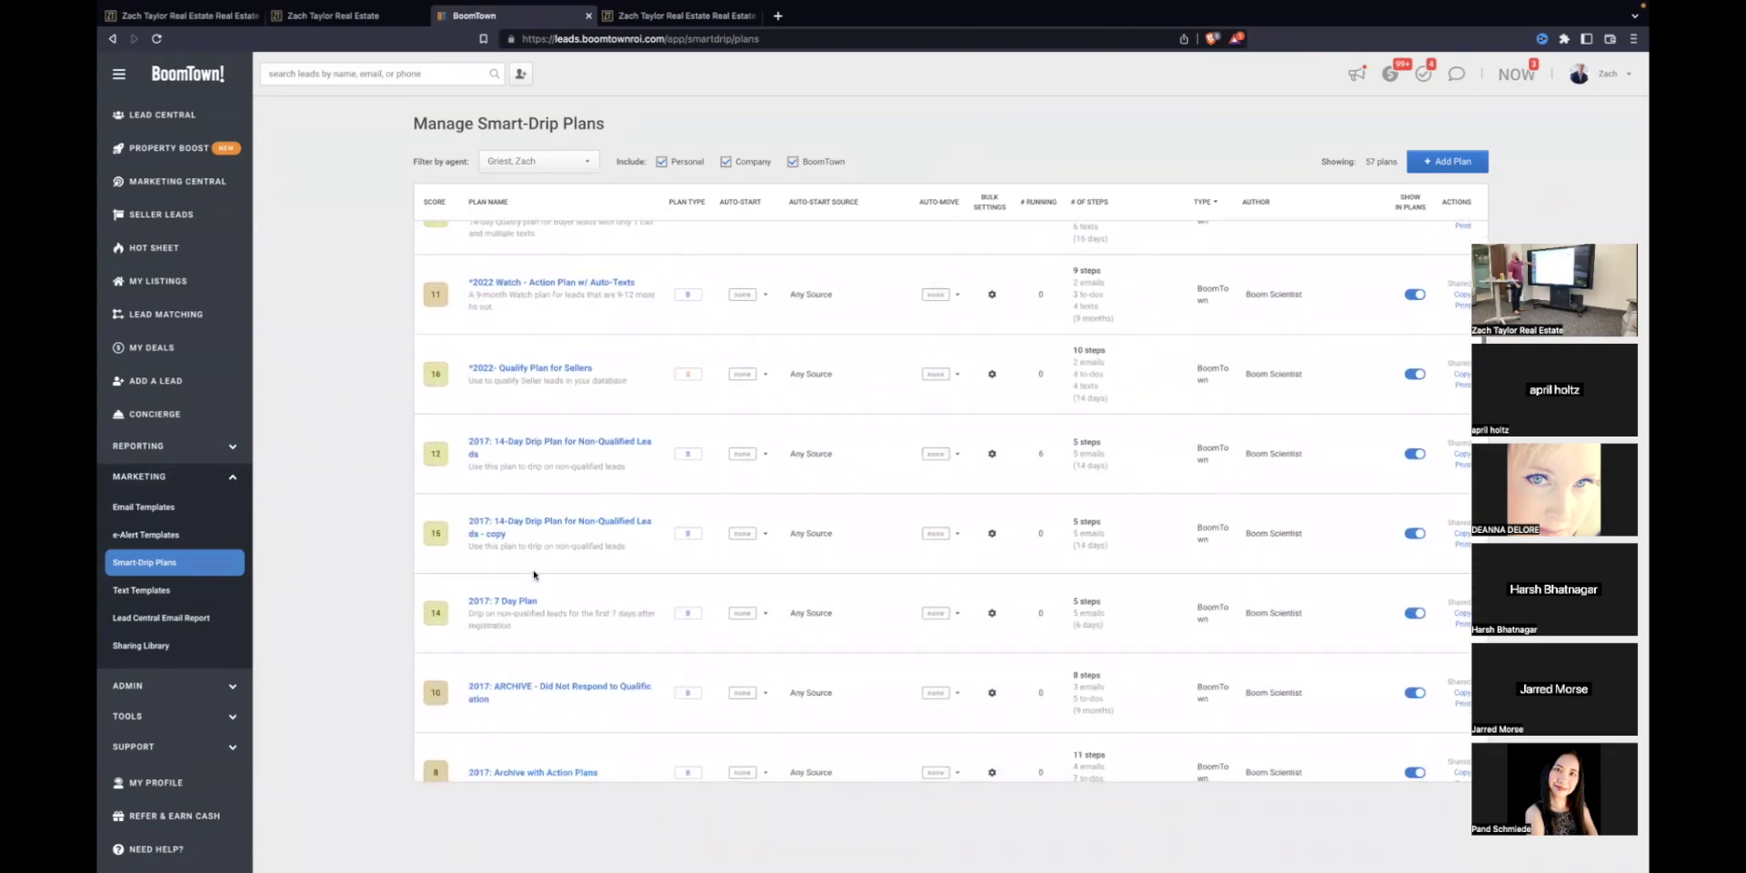
{"action": "scroll", "coordinate": [533, 574], "scroll_direction": "up", "scroll_amount": 6}
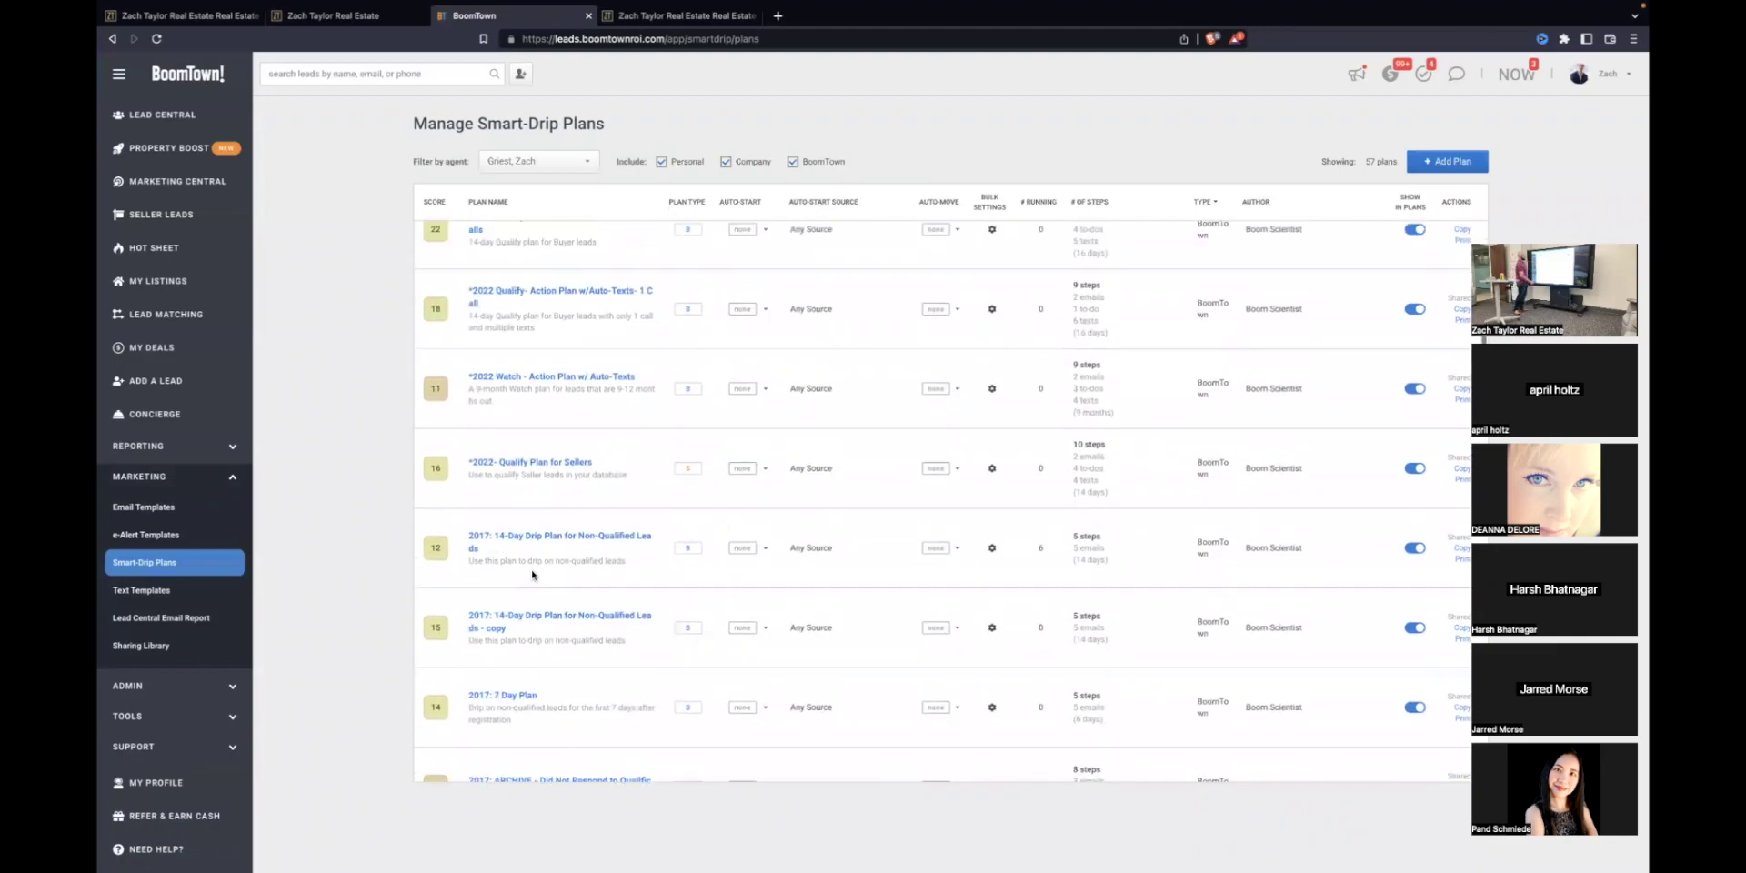
{"action": "scroll", "coordinate": [533, 574], "scroll_direction": "up", "scroll_amount": 6}
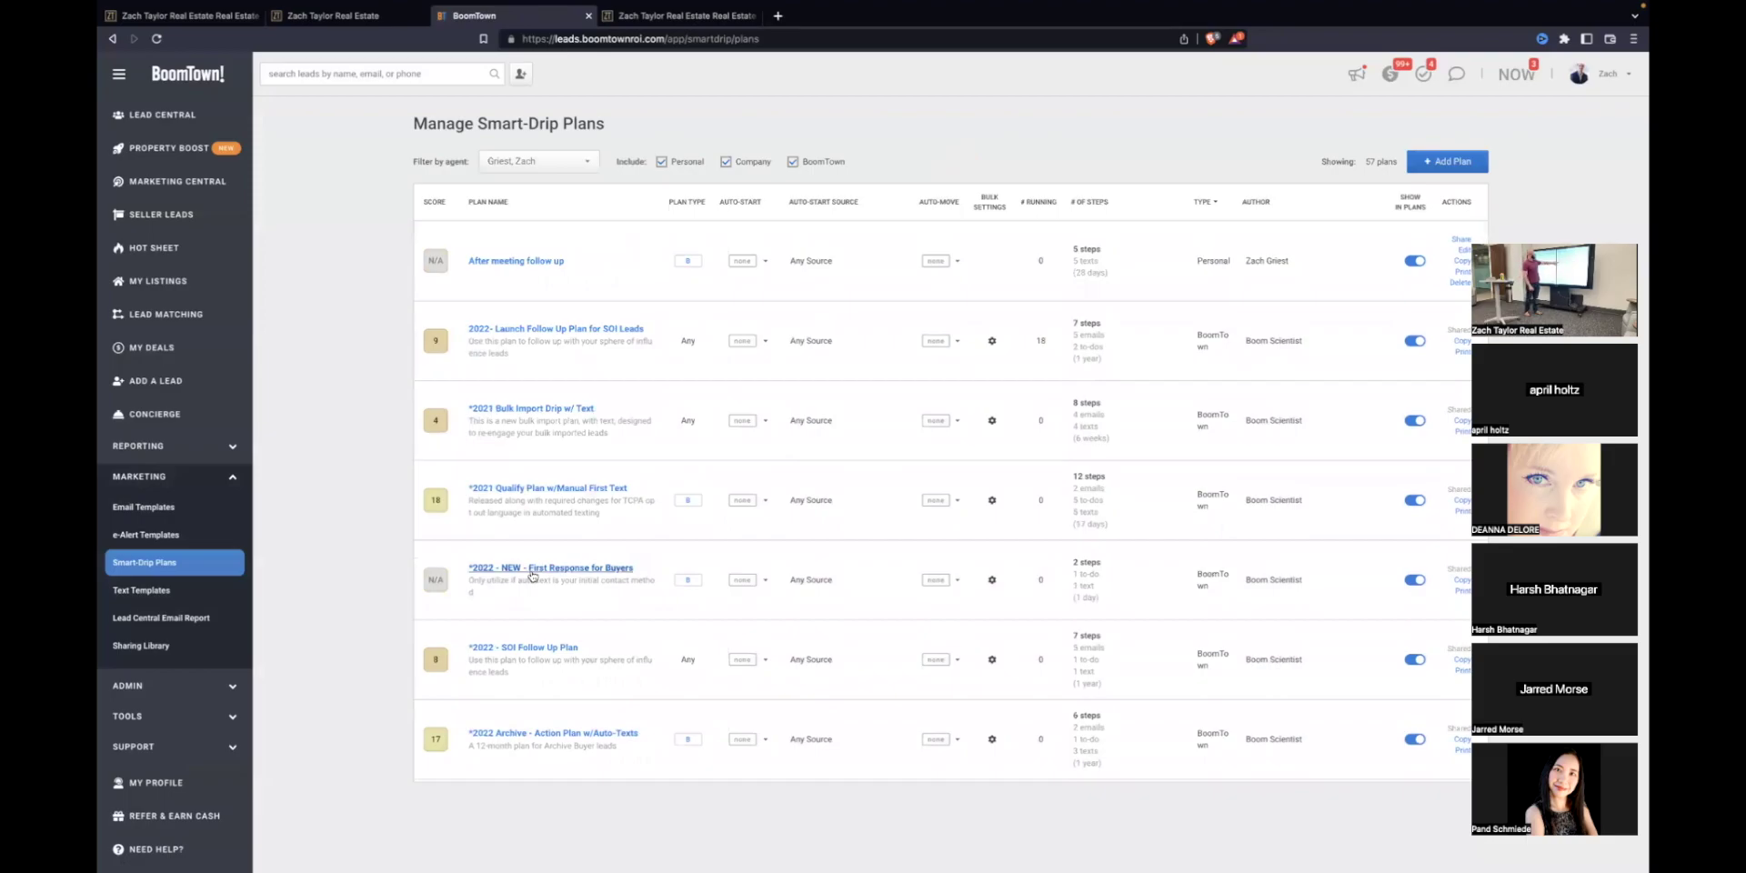
{"action": "scroll", "coordinate": [533, 575], "scroll_direction": "down", "scroll_amount": 2}
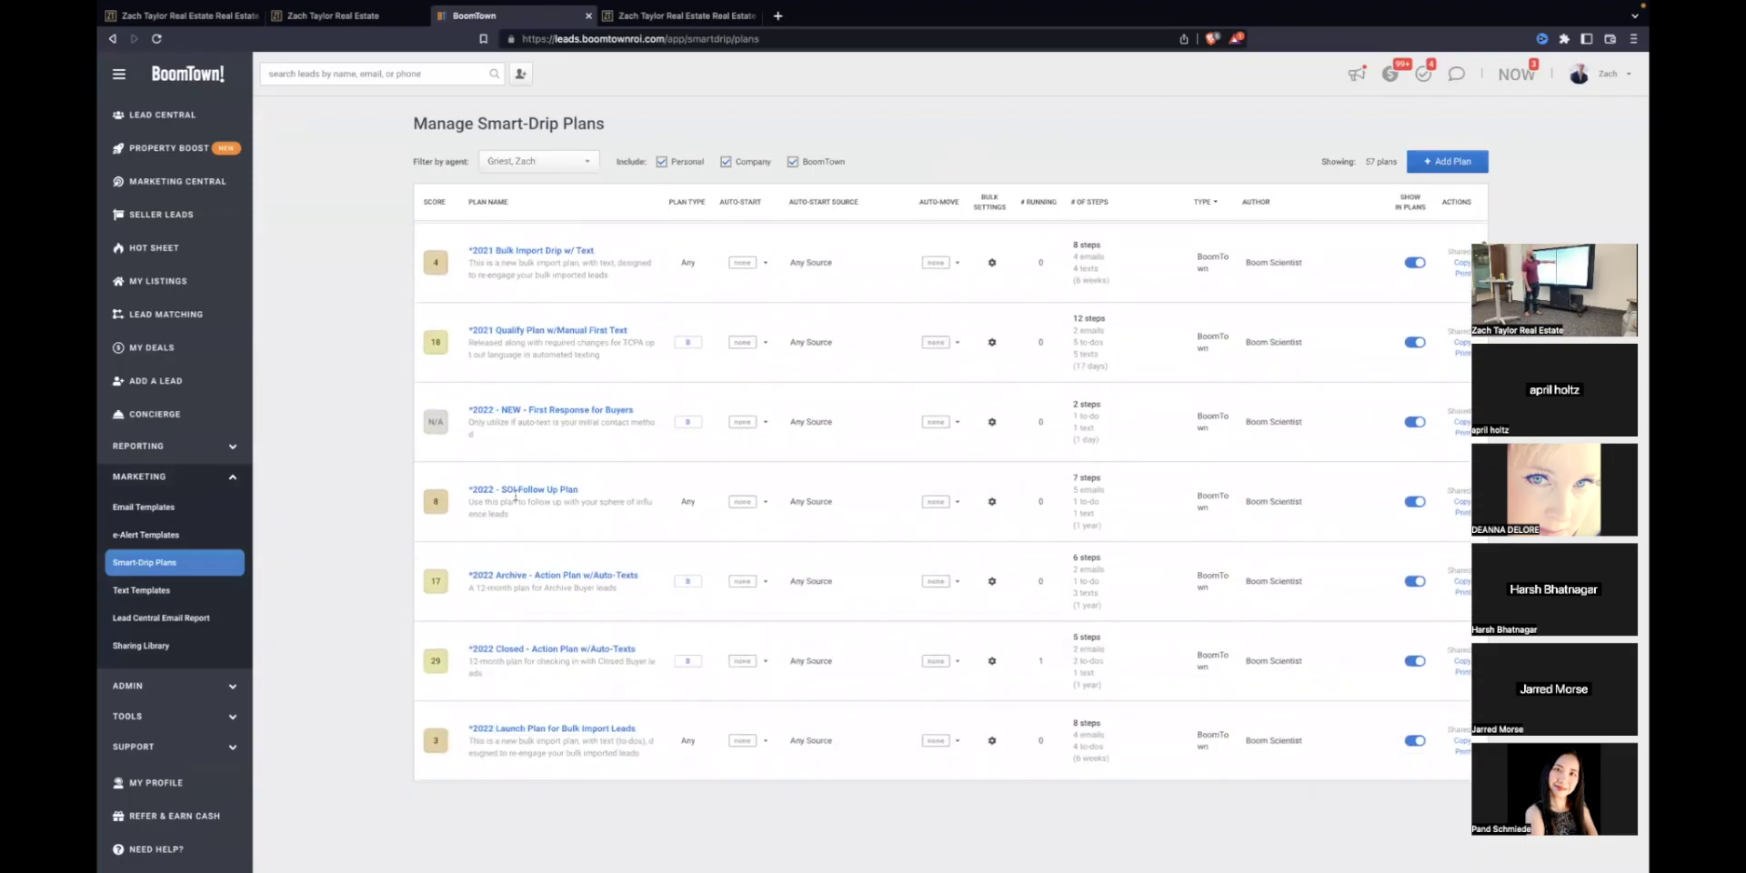
{"action": "left_click", "coordinate": [520, 494]}
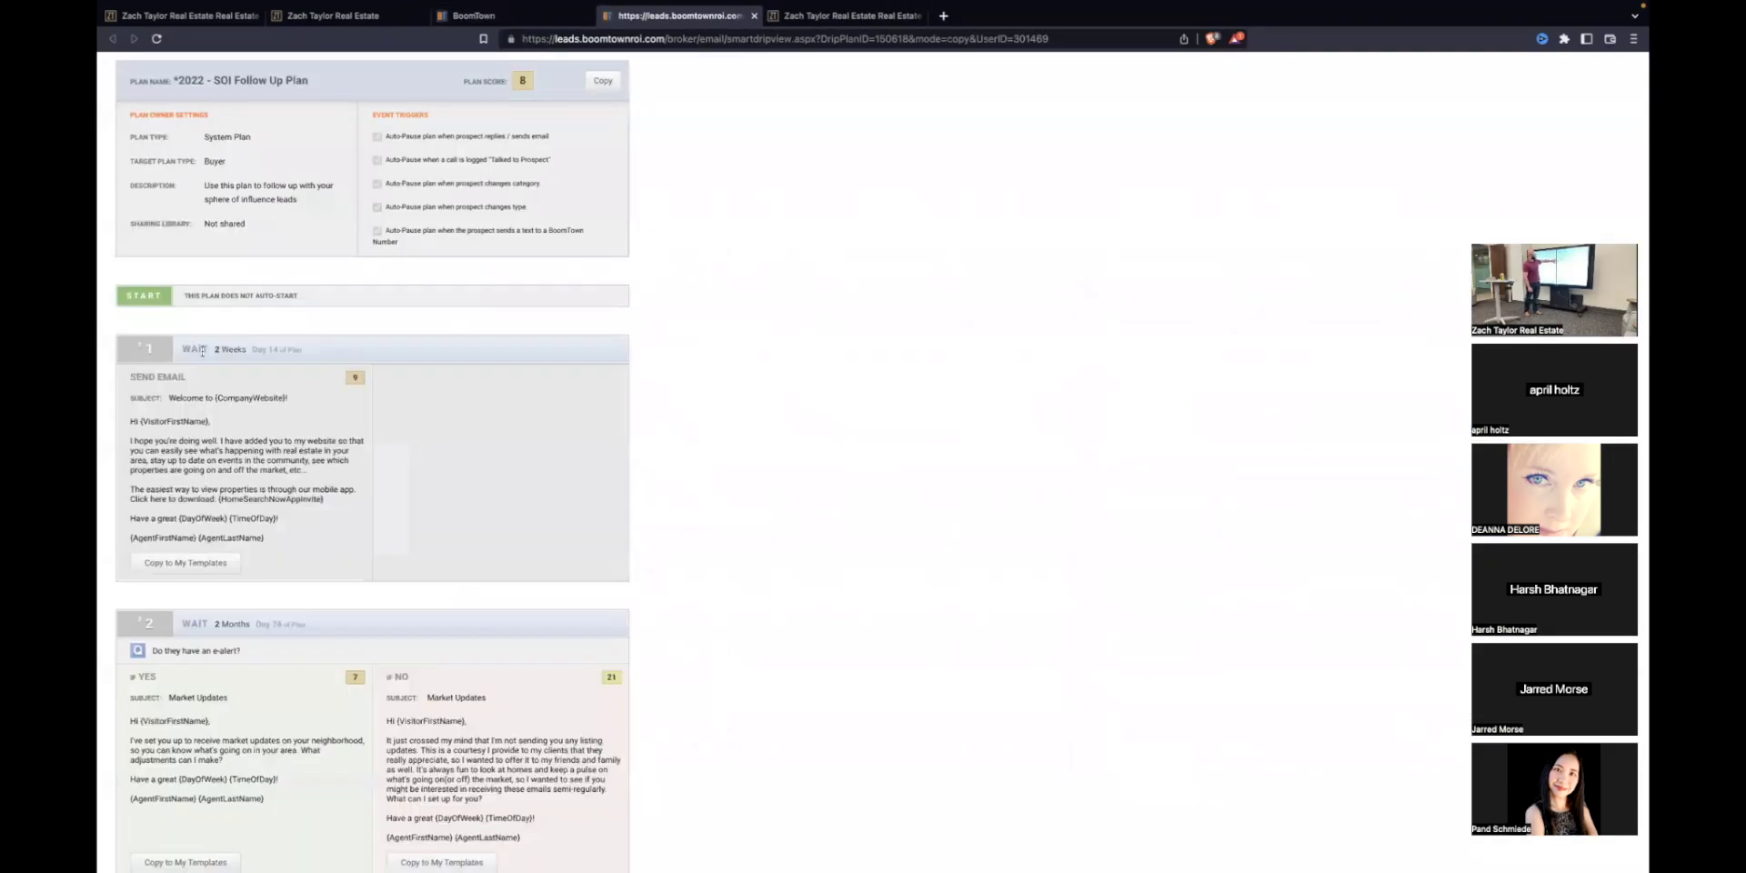
{"action": "scroll", "coordinate": [202, 351], "scroll_direction": "down", "scroll_amount": 15}
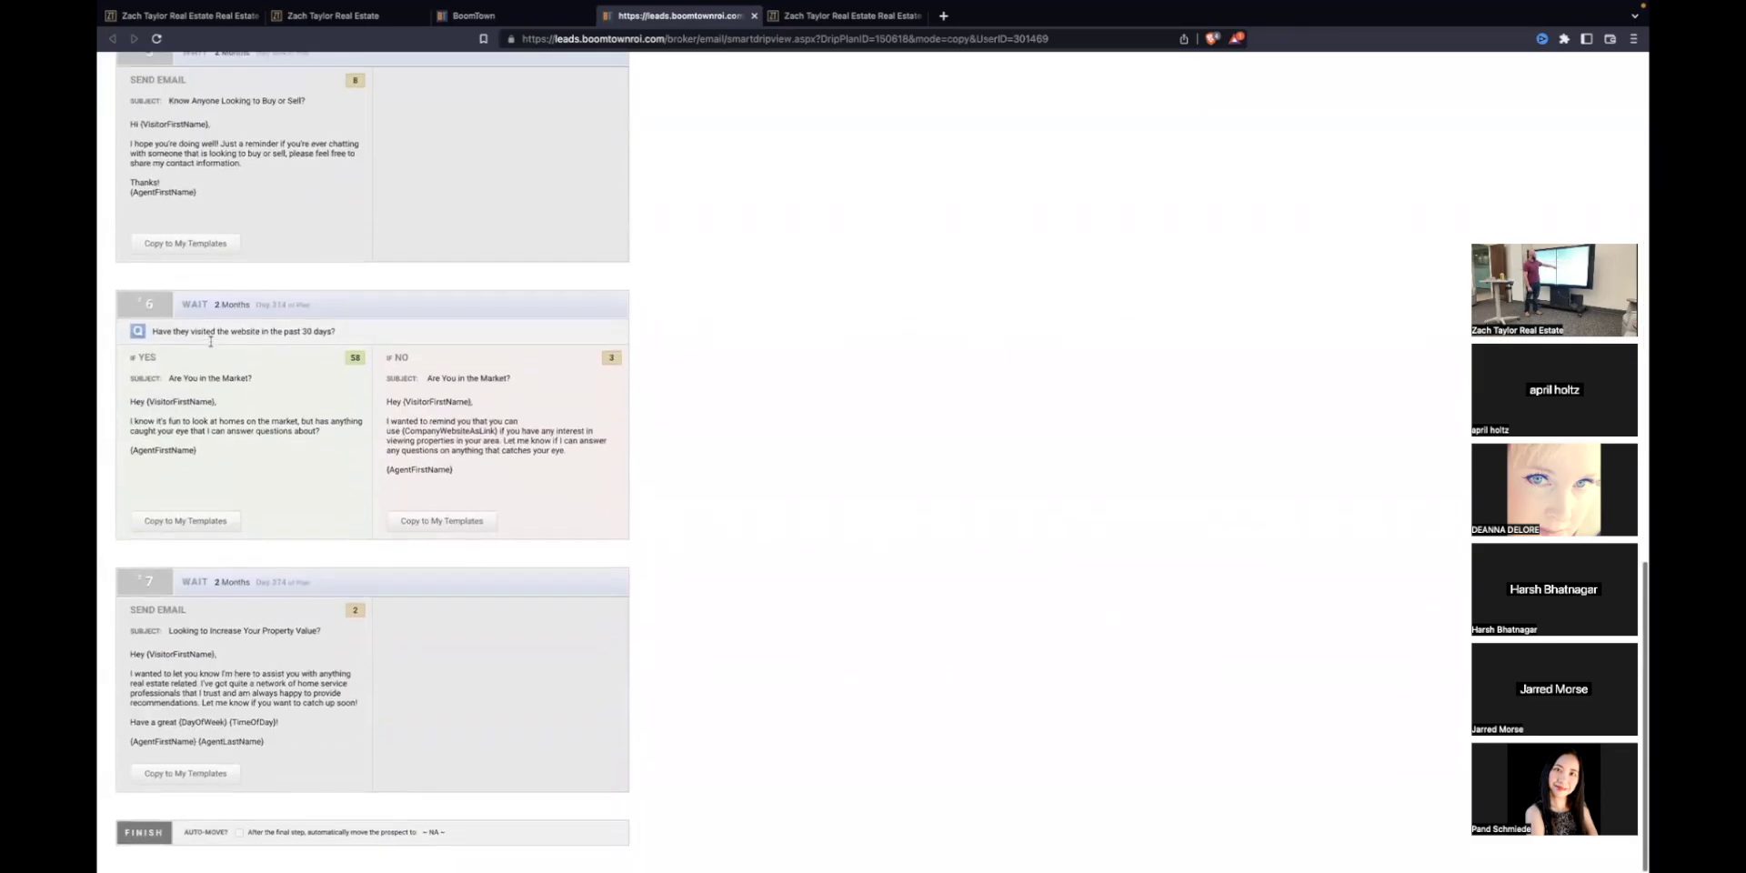
{"action": "scroll", "coordinate": [211, 341], "scroll_direction": "up", "scroll_amount": 12}
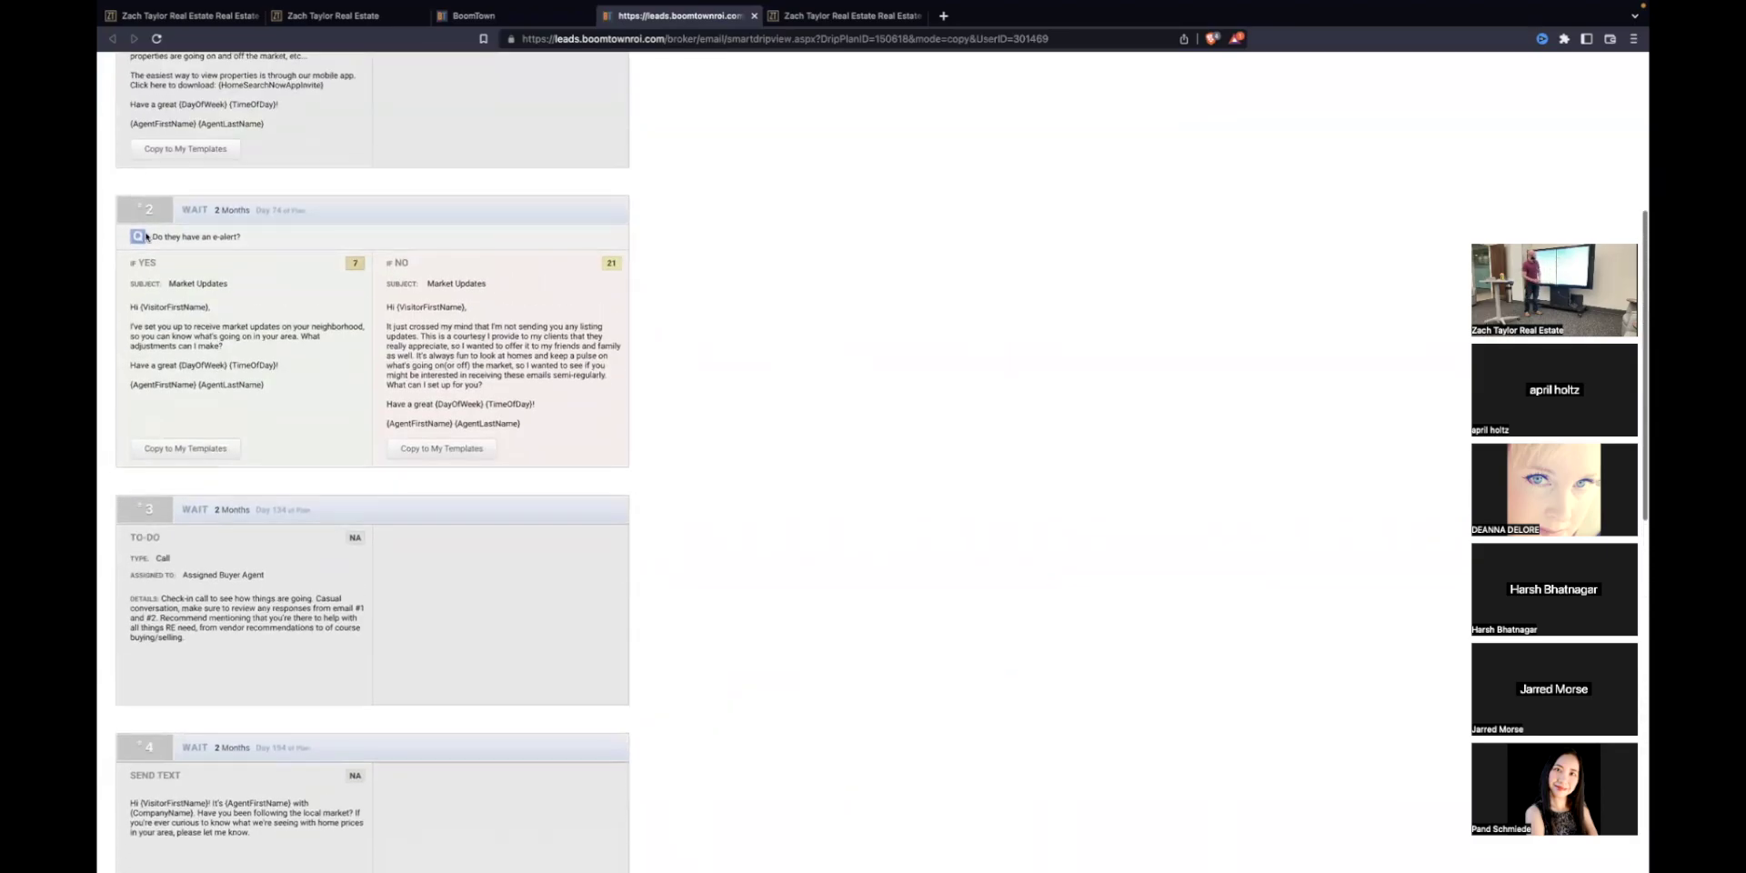
{"action": "left_click", "coordinate": [753, 16]}
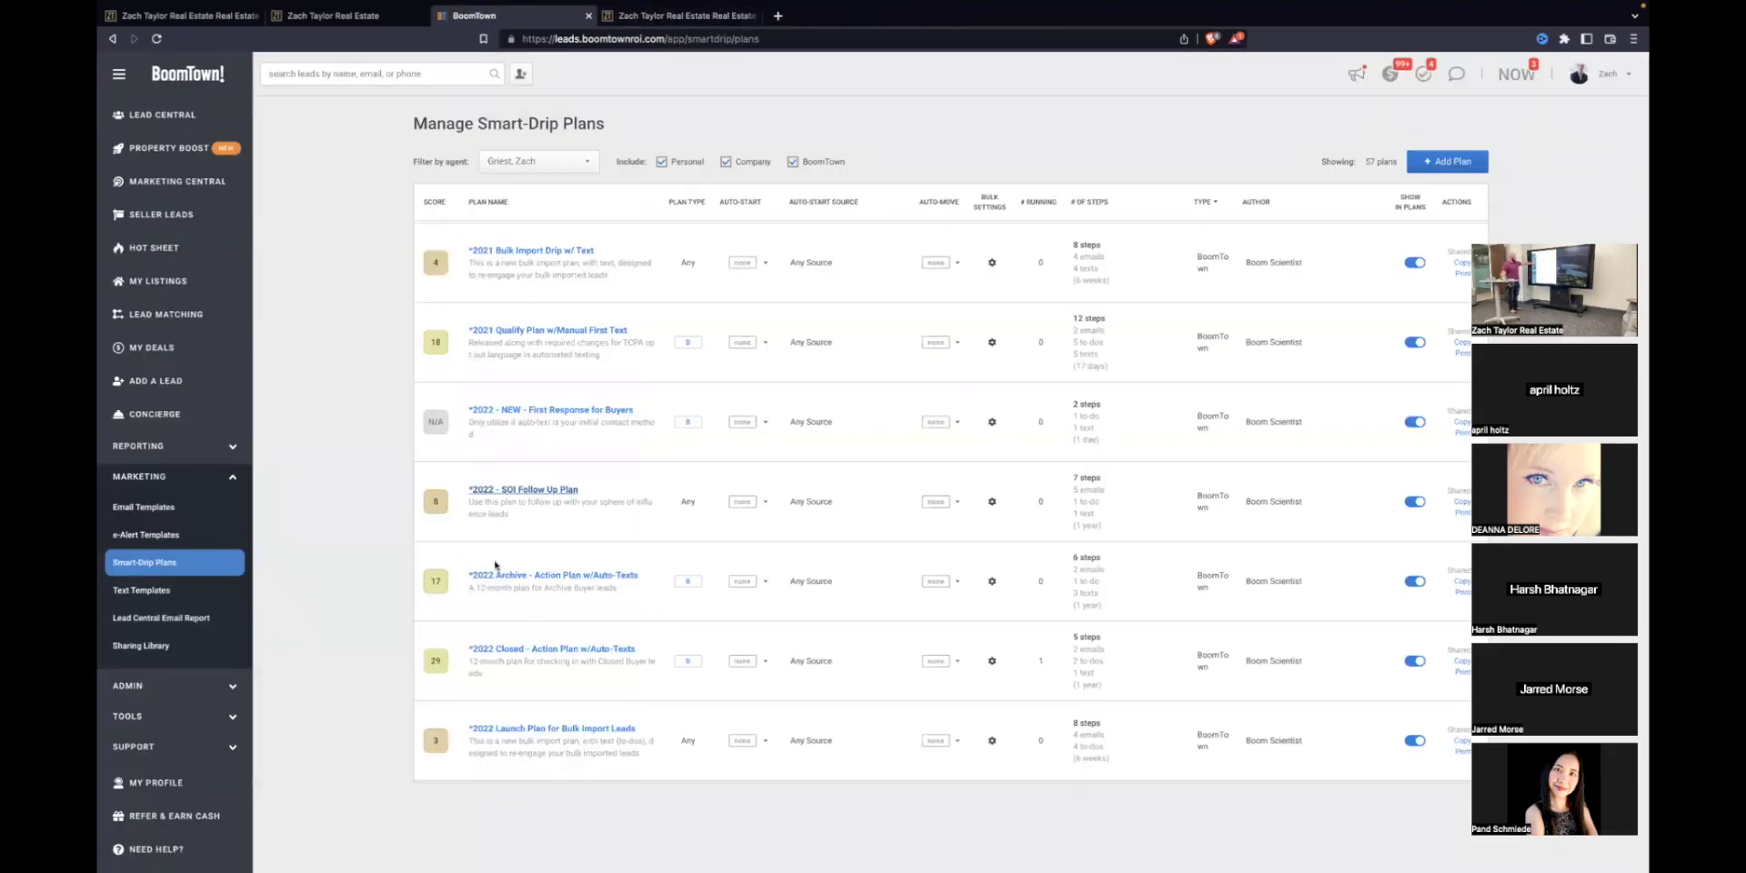
{"action": "scroll", "coordinate": [496, 565], "scroll_direction": "down", "scroll_amount": 10}
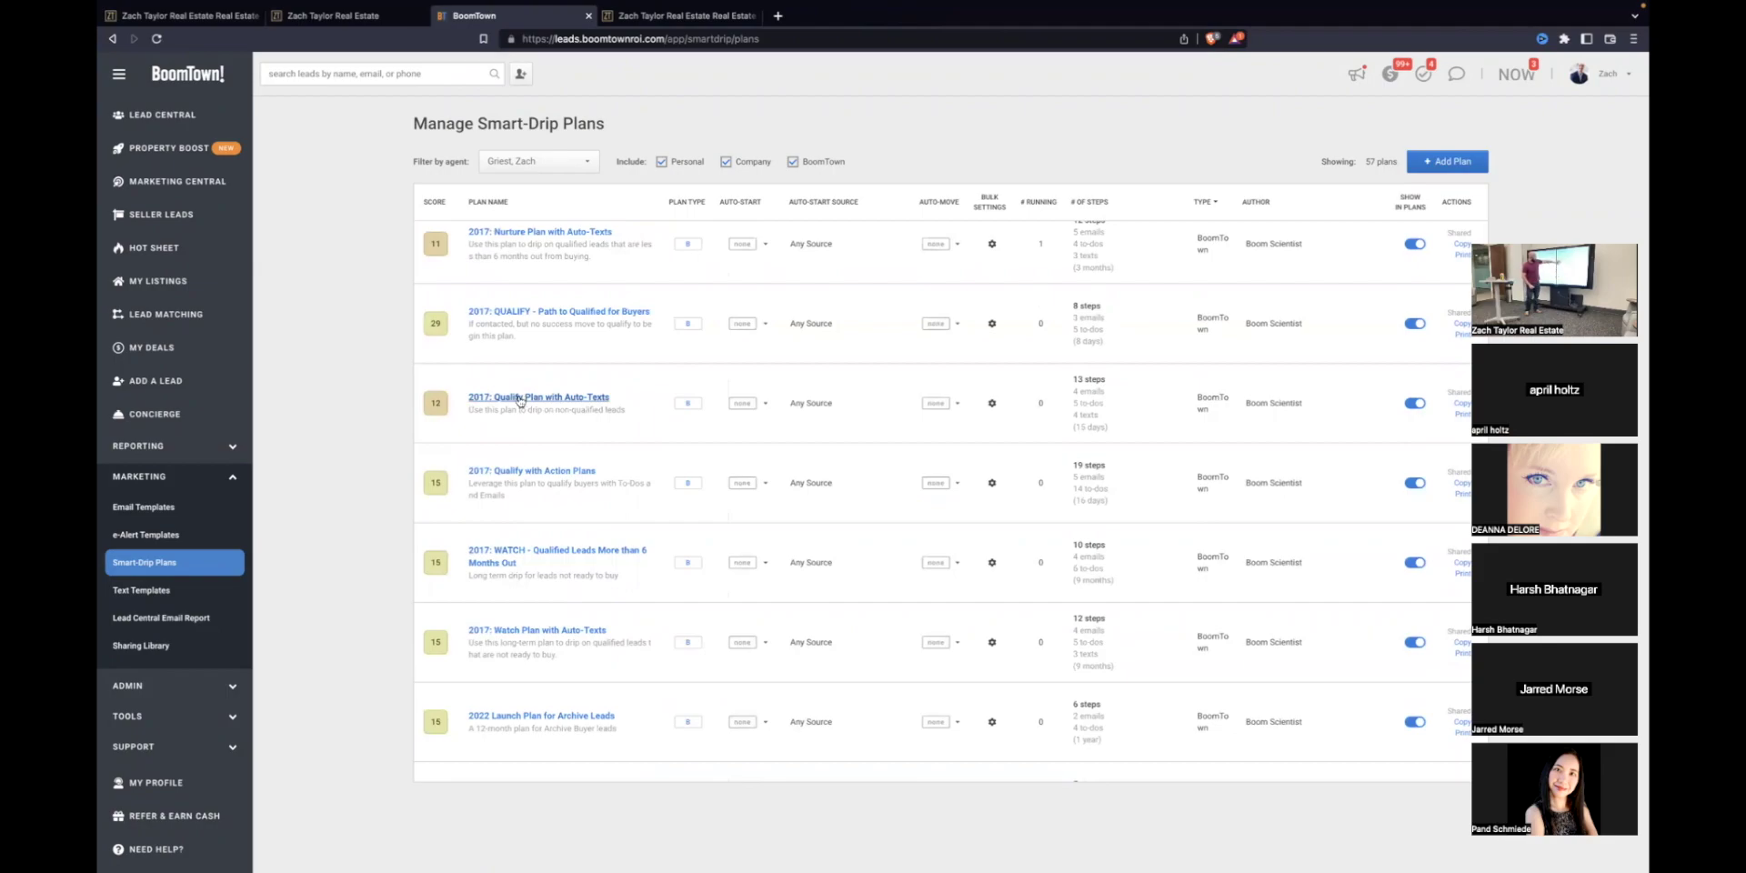
{"action": "left_click", "coordinate": [519, 314]}
{"action": "scroll", "coordinate": [296, 272], "scroll_direction": "down", "scroll_amount": 3}
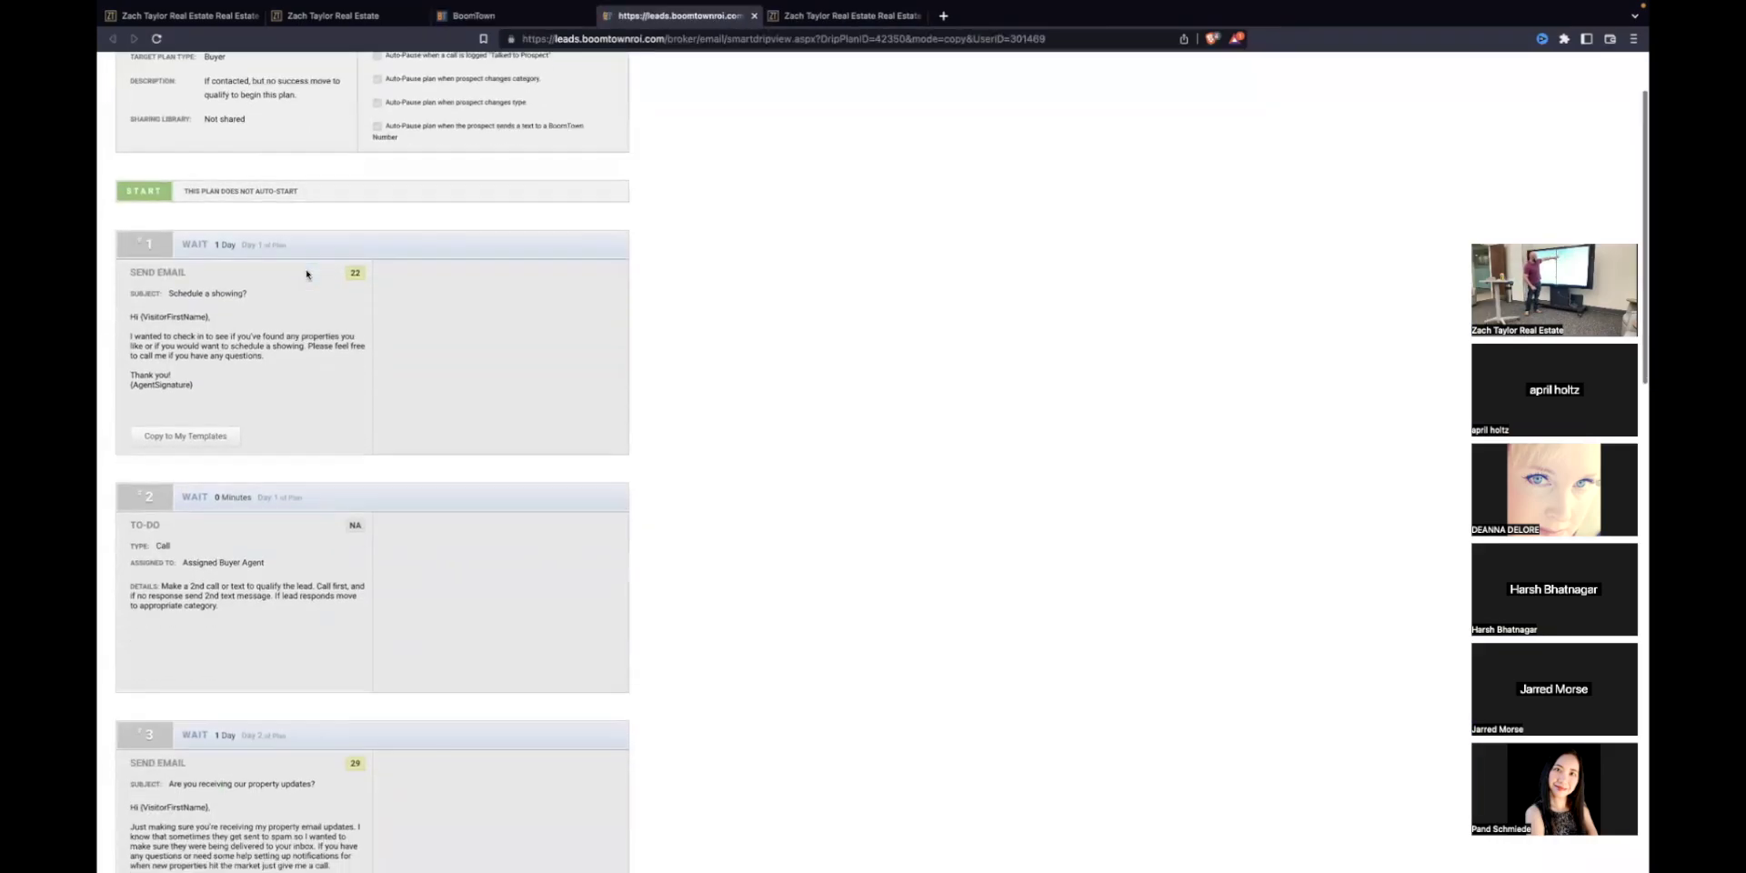
{"action": "scroll", "coordinate": [296, 272], "scroll_direction": "down", "scroll_amount": 5}
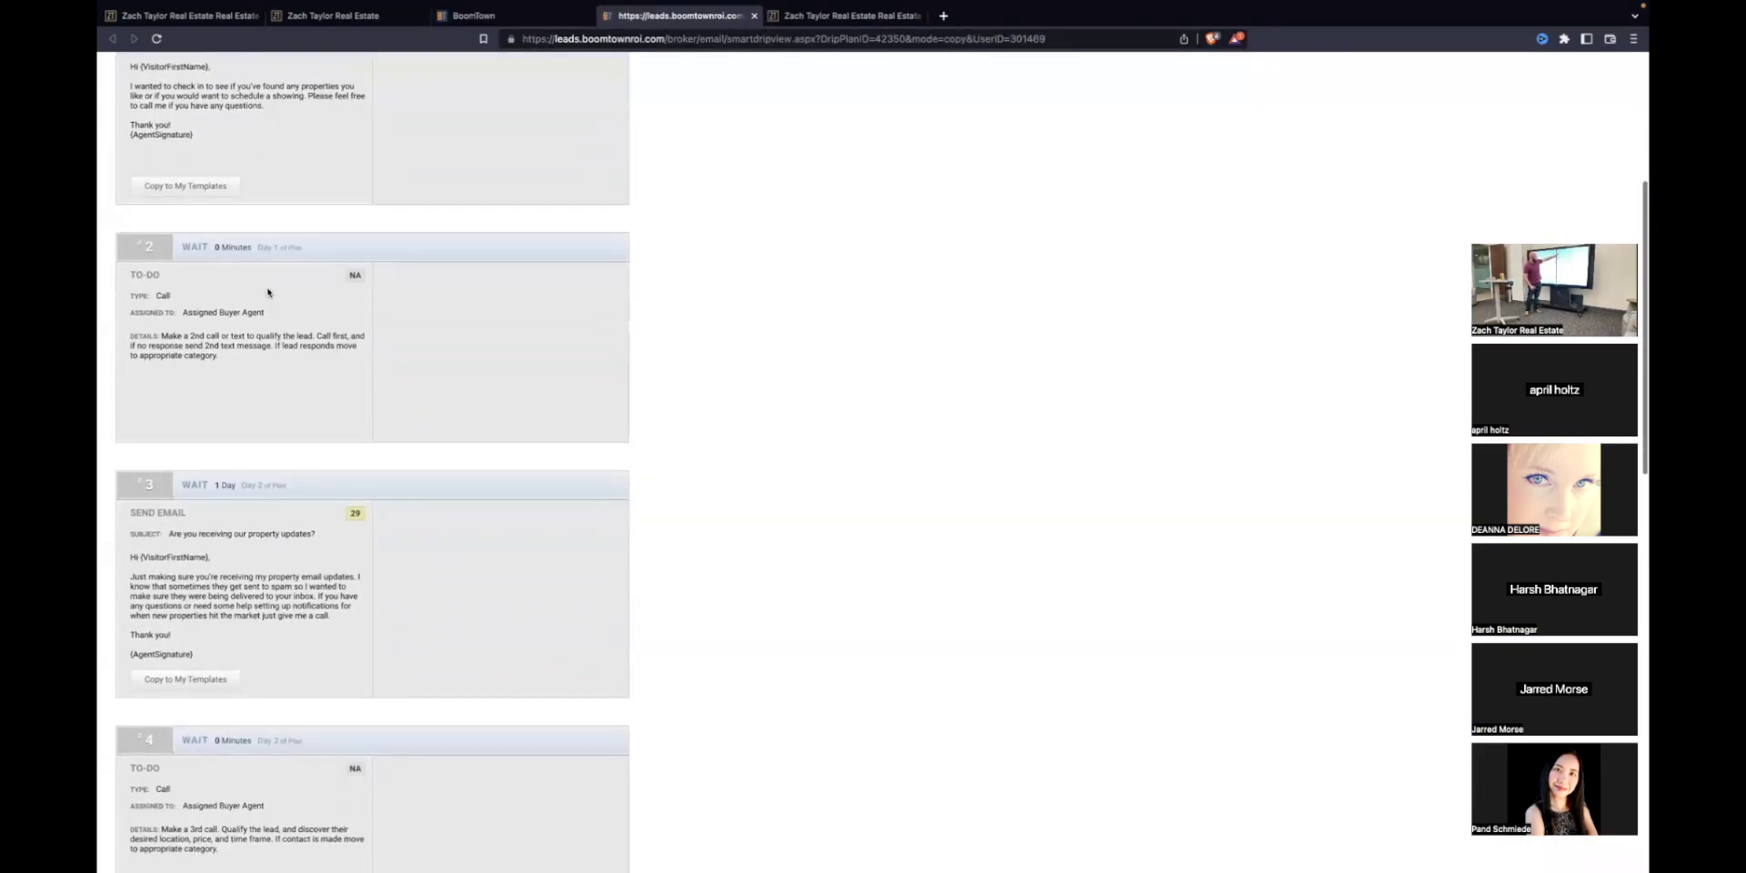
{"action": "scroll", "coordinate": [268, 292], "scroll_direction": "down", "scroll_amount": 4}
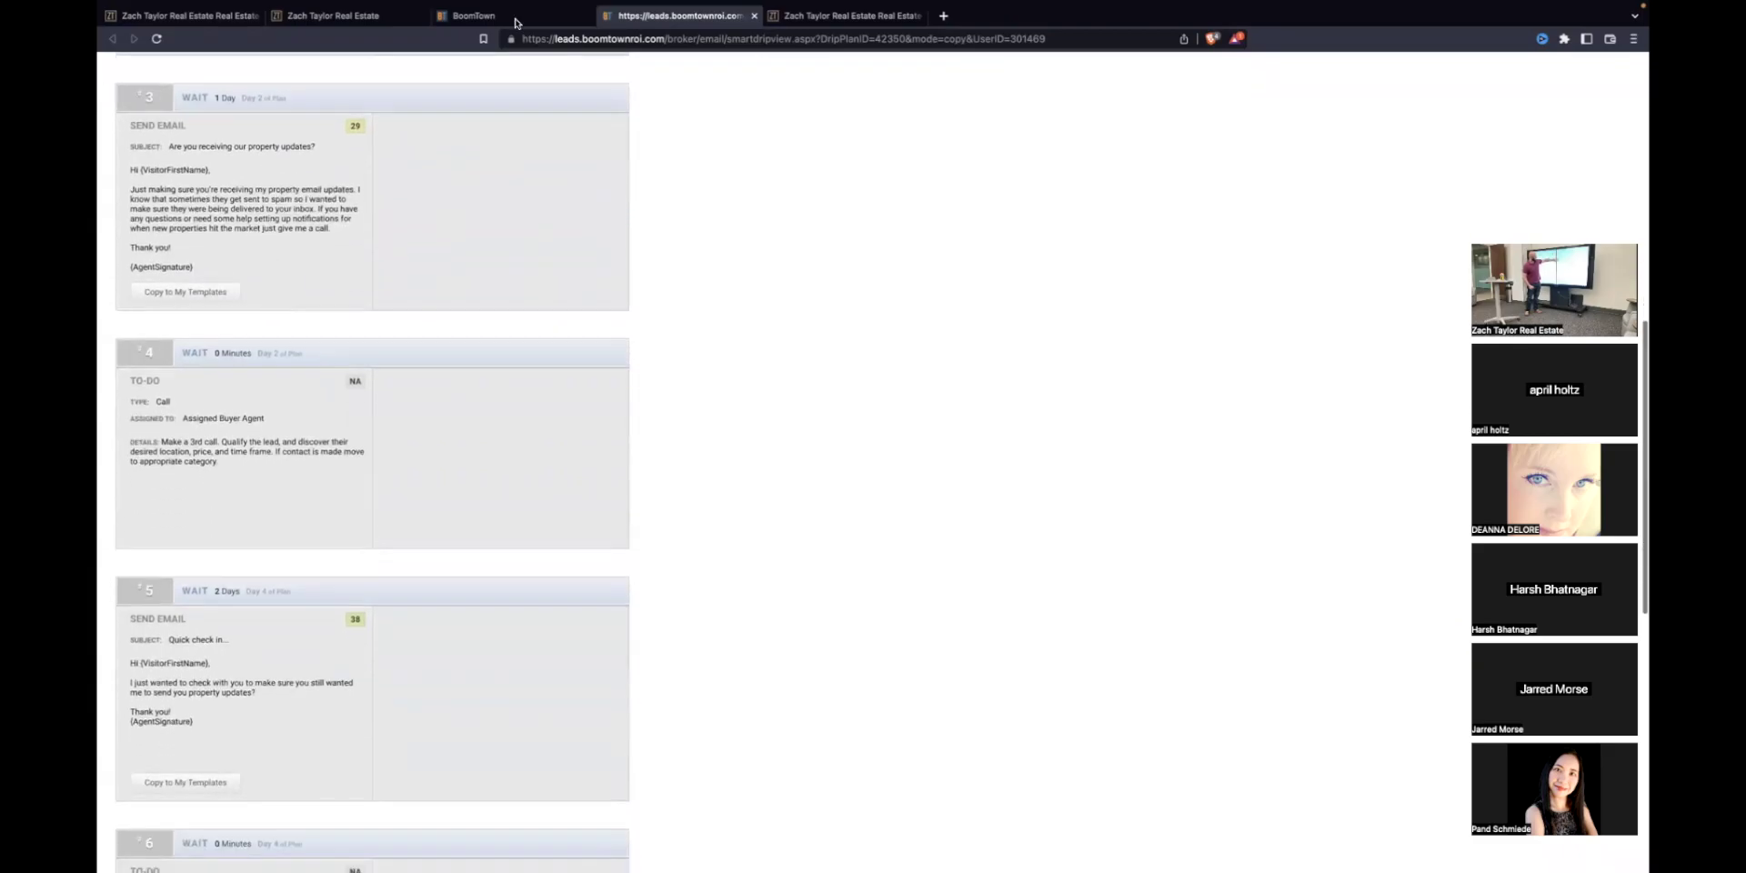
{"action": "left_click", "coordinate": [753, 15]}
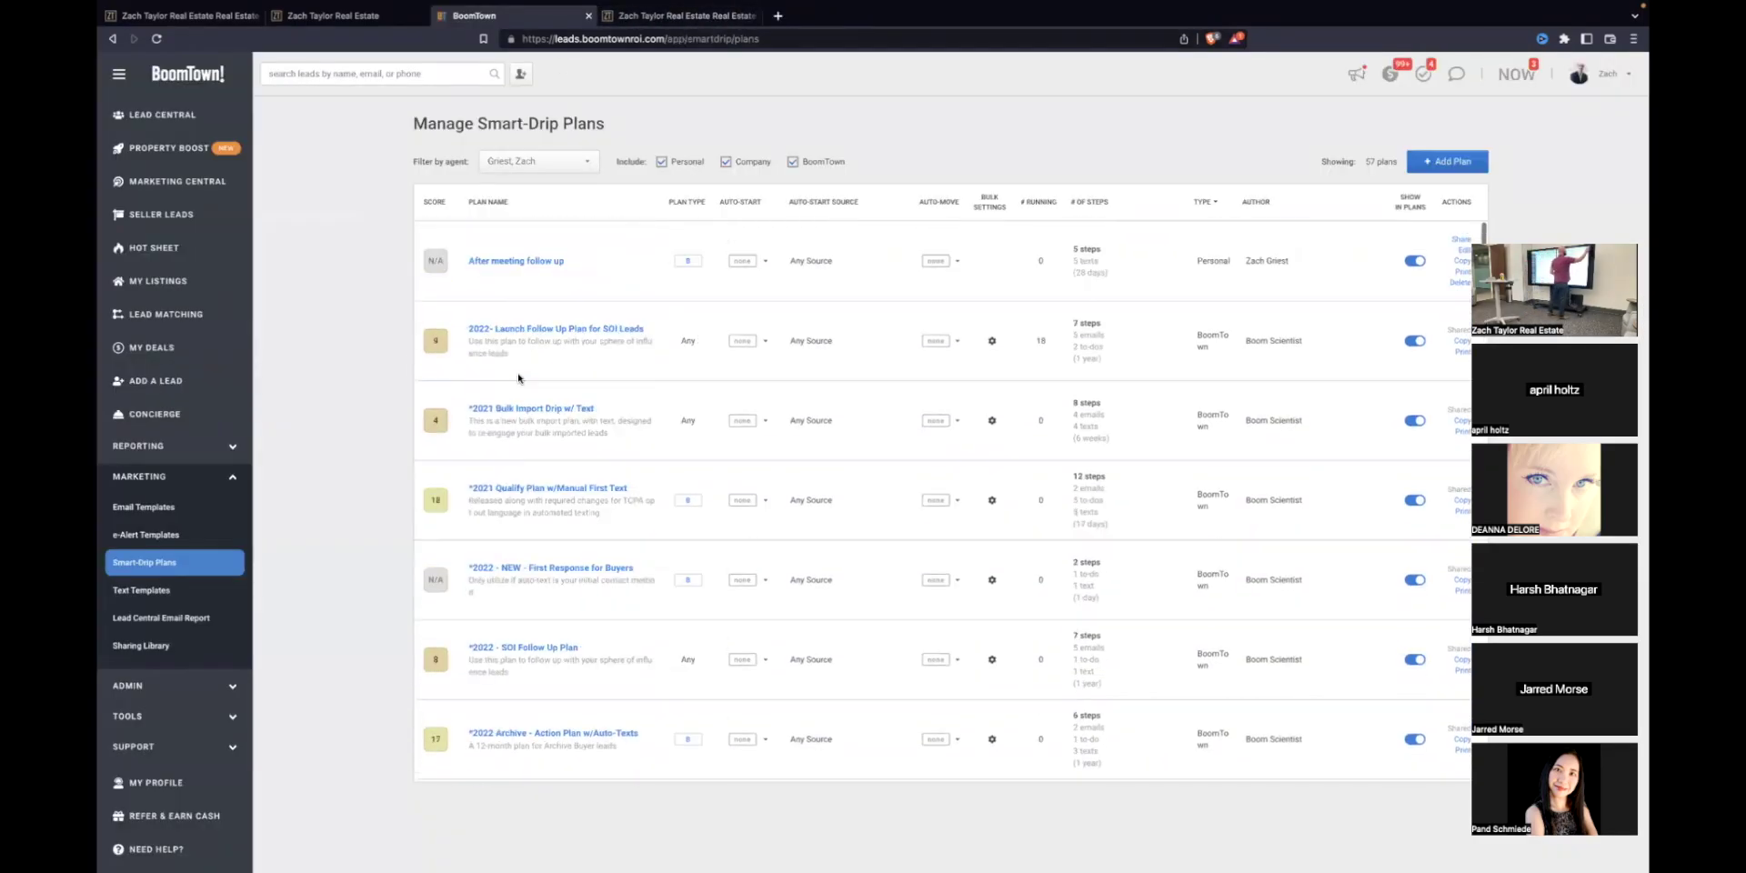
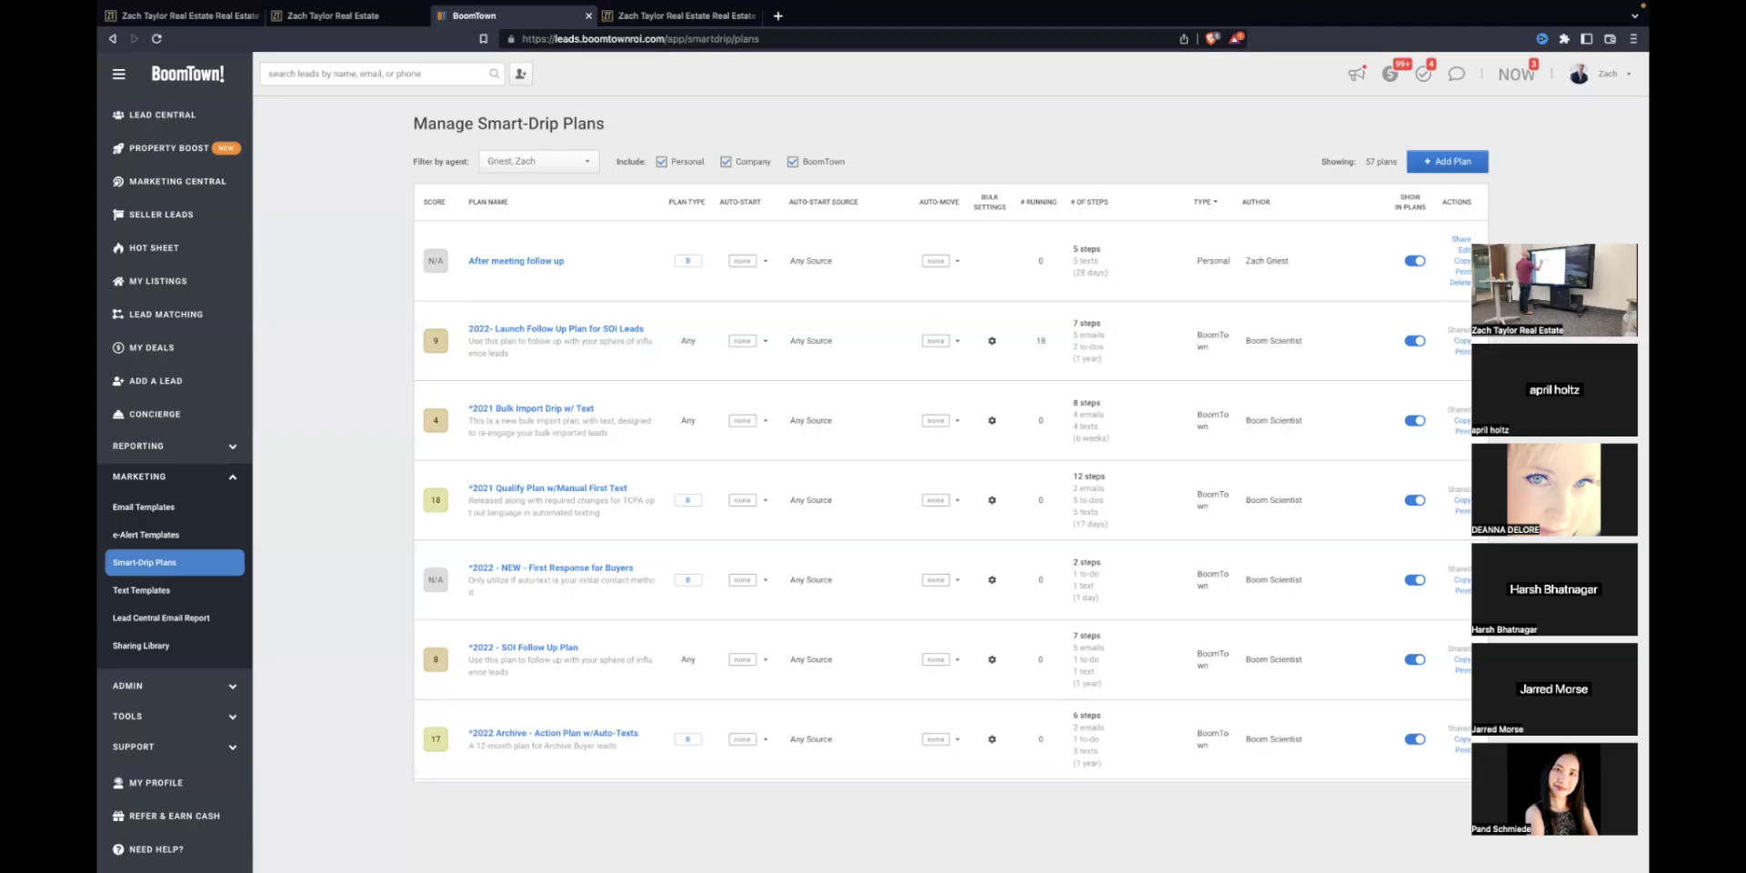
Step: Copy the 2022- Launch Follow Up Plan for SOI Leads and review its seven steps, previewing step 1's email
{"action": "left_click", "coordinate": [1460, 341]}
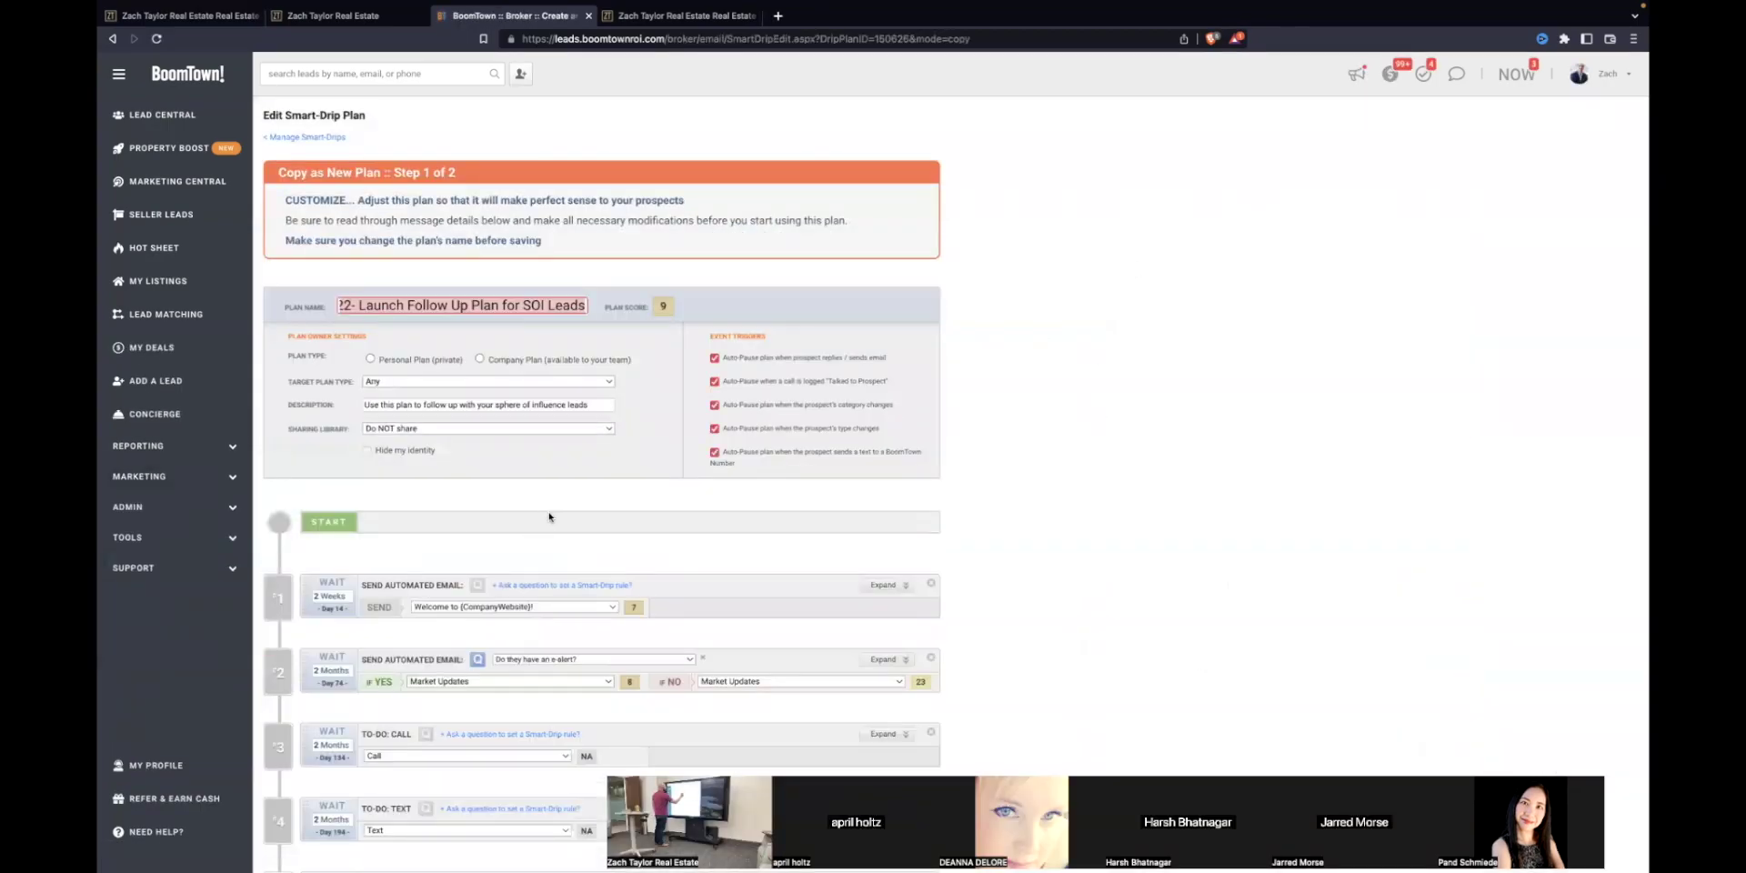
{"action": "scroll", "coordinate": [549, 516], "scroll_direction": "down", "scroll_amount": 2}
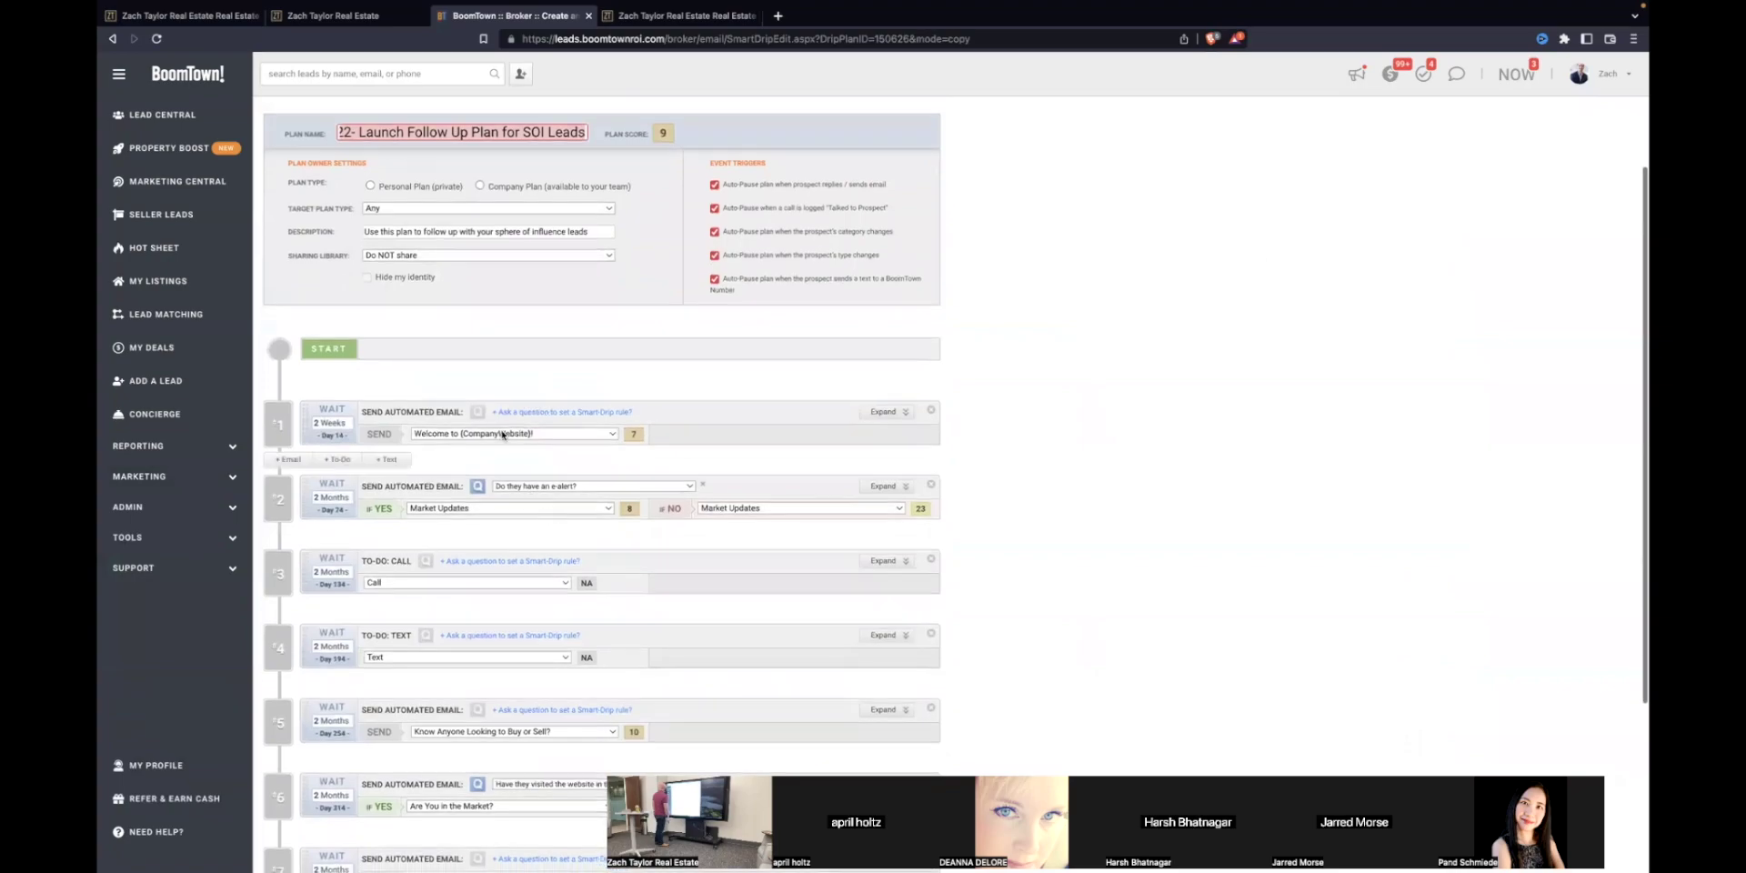
{"action": "left_click", "coordinate": [885, 412]}
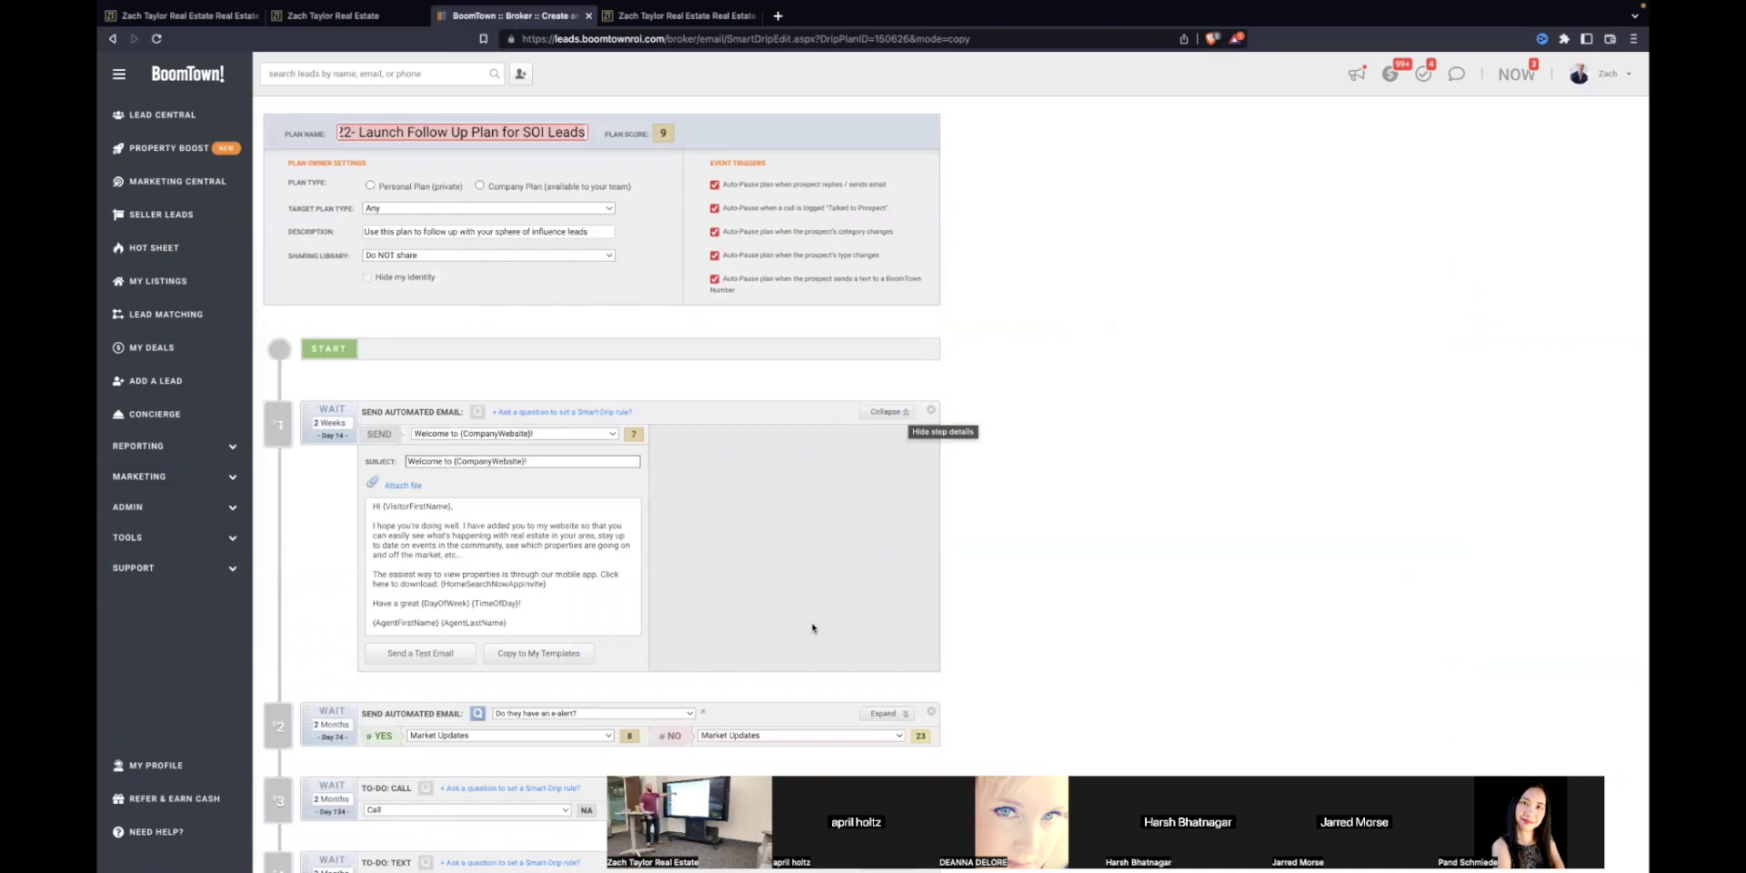
{"action": "scroll", "coordinate": [810, 627], "scroll_direction": "down", "scroll_amount": 1}
{"action": "left_click", "coordinate": [888, 359]}
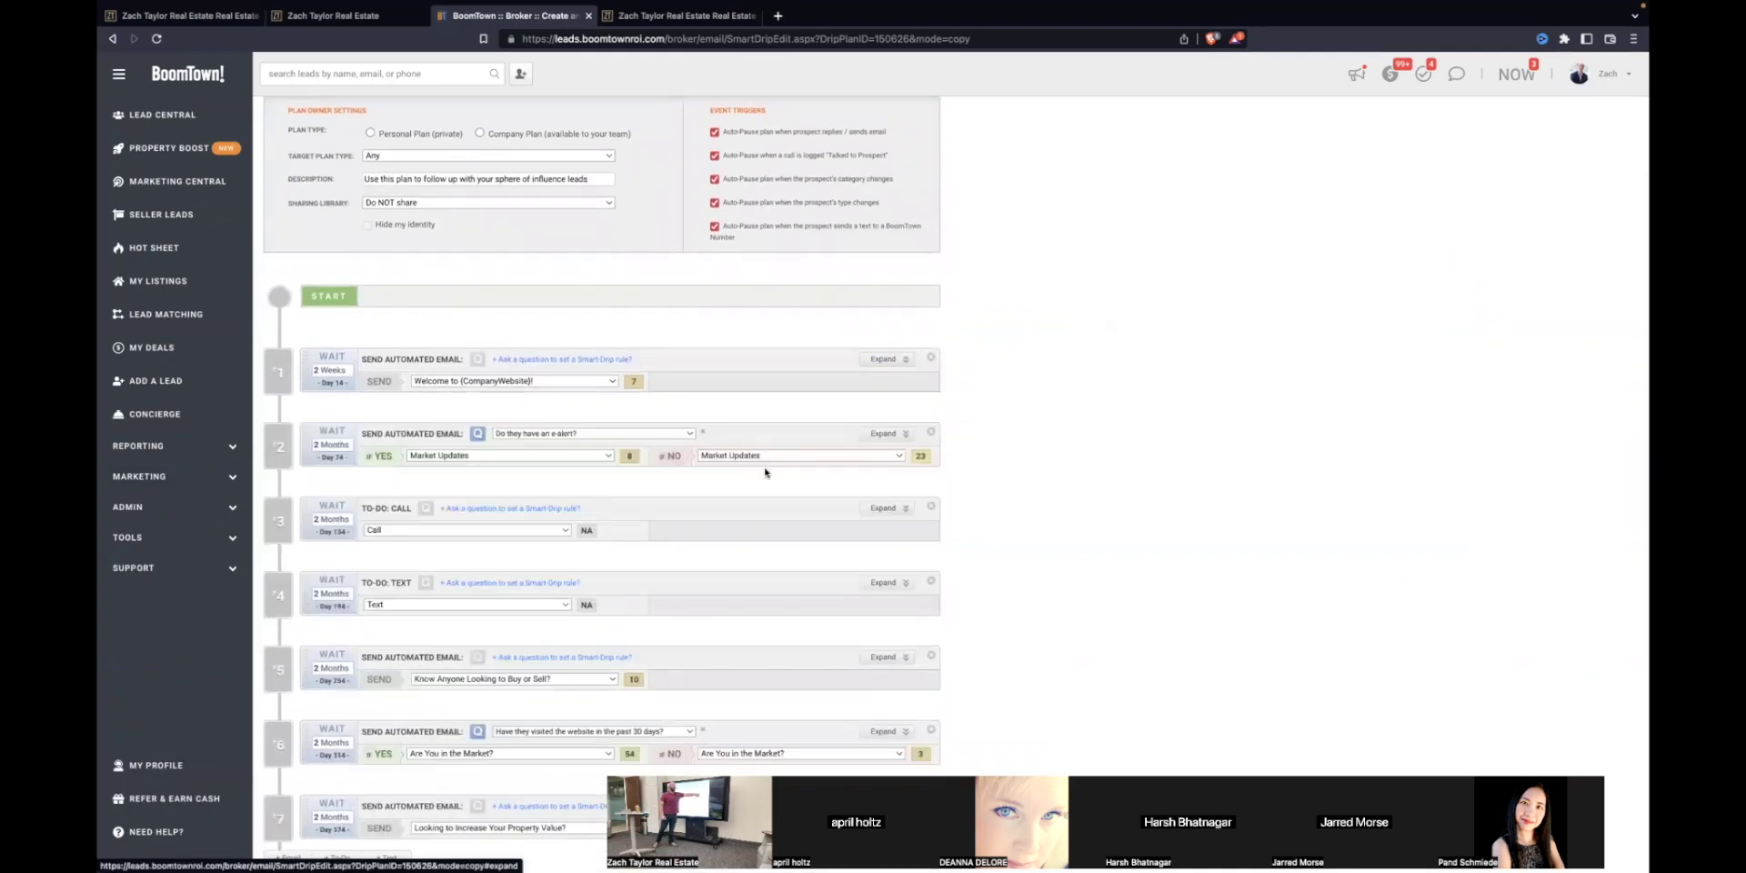
{"action": "scroll", "coordinate": [762, 471], "scroll_direction": "down", "scroll_amount": 5}
{"action": "scroll", "coordinate": [761, 477], "scroll_direction": "up", "scroll_amount": 1}
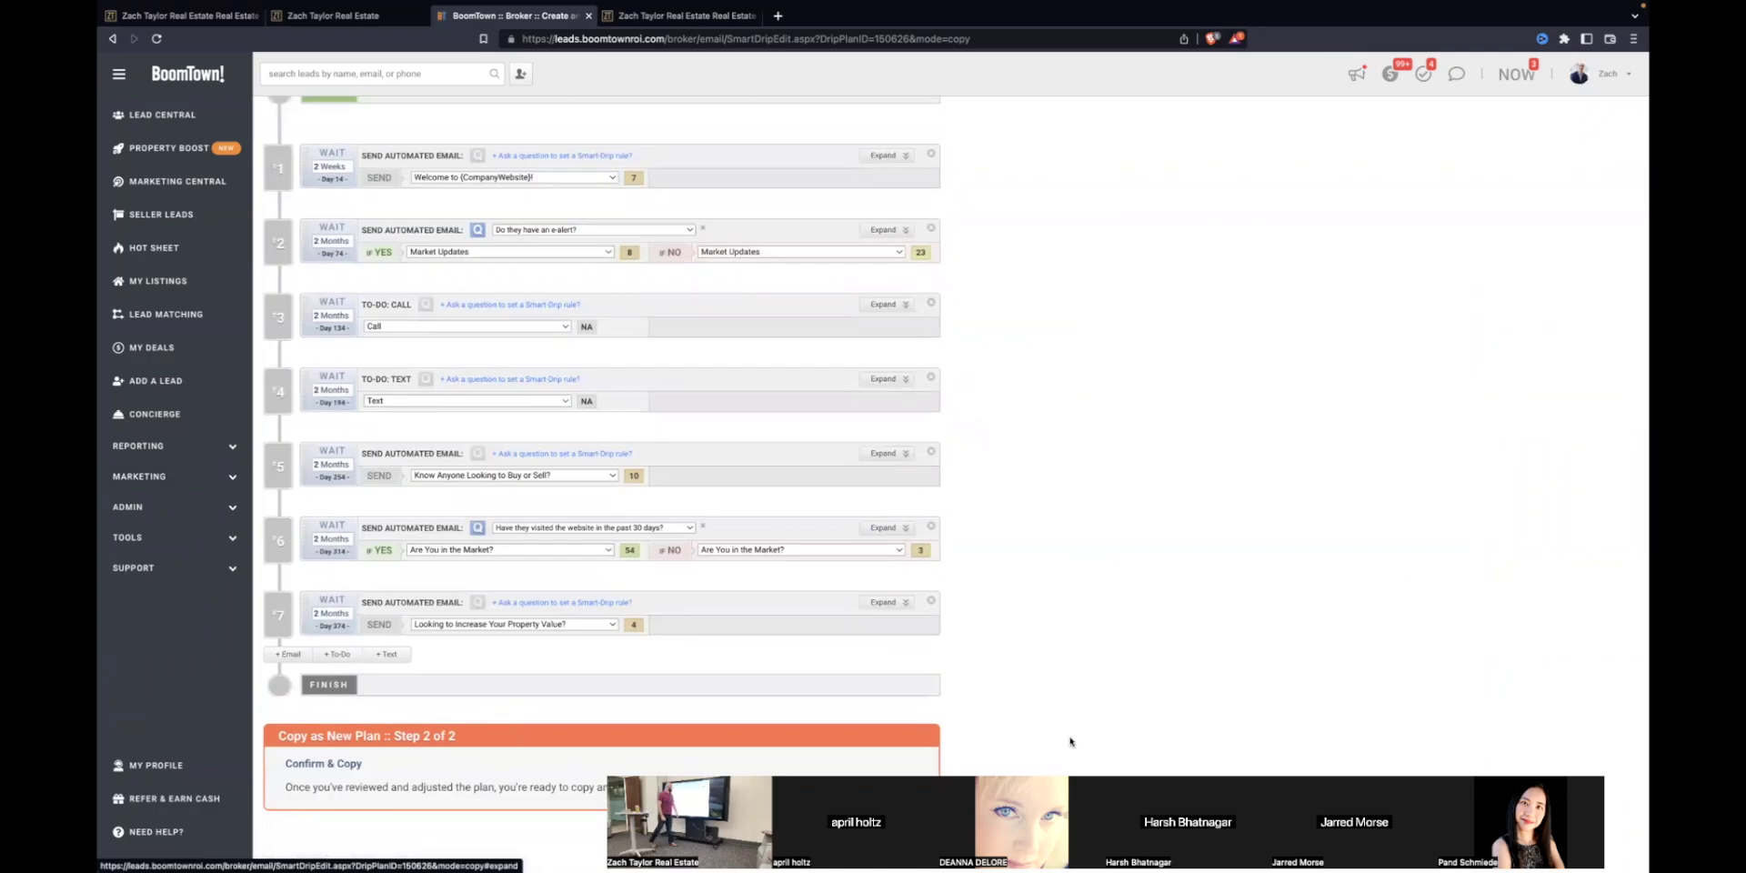
{"action": "scroll", "coordinate": [901, 514], "scroll_direction": "up", "scroll_amount": 5}
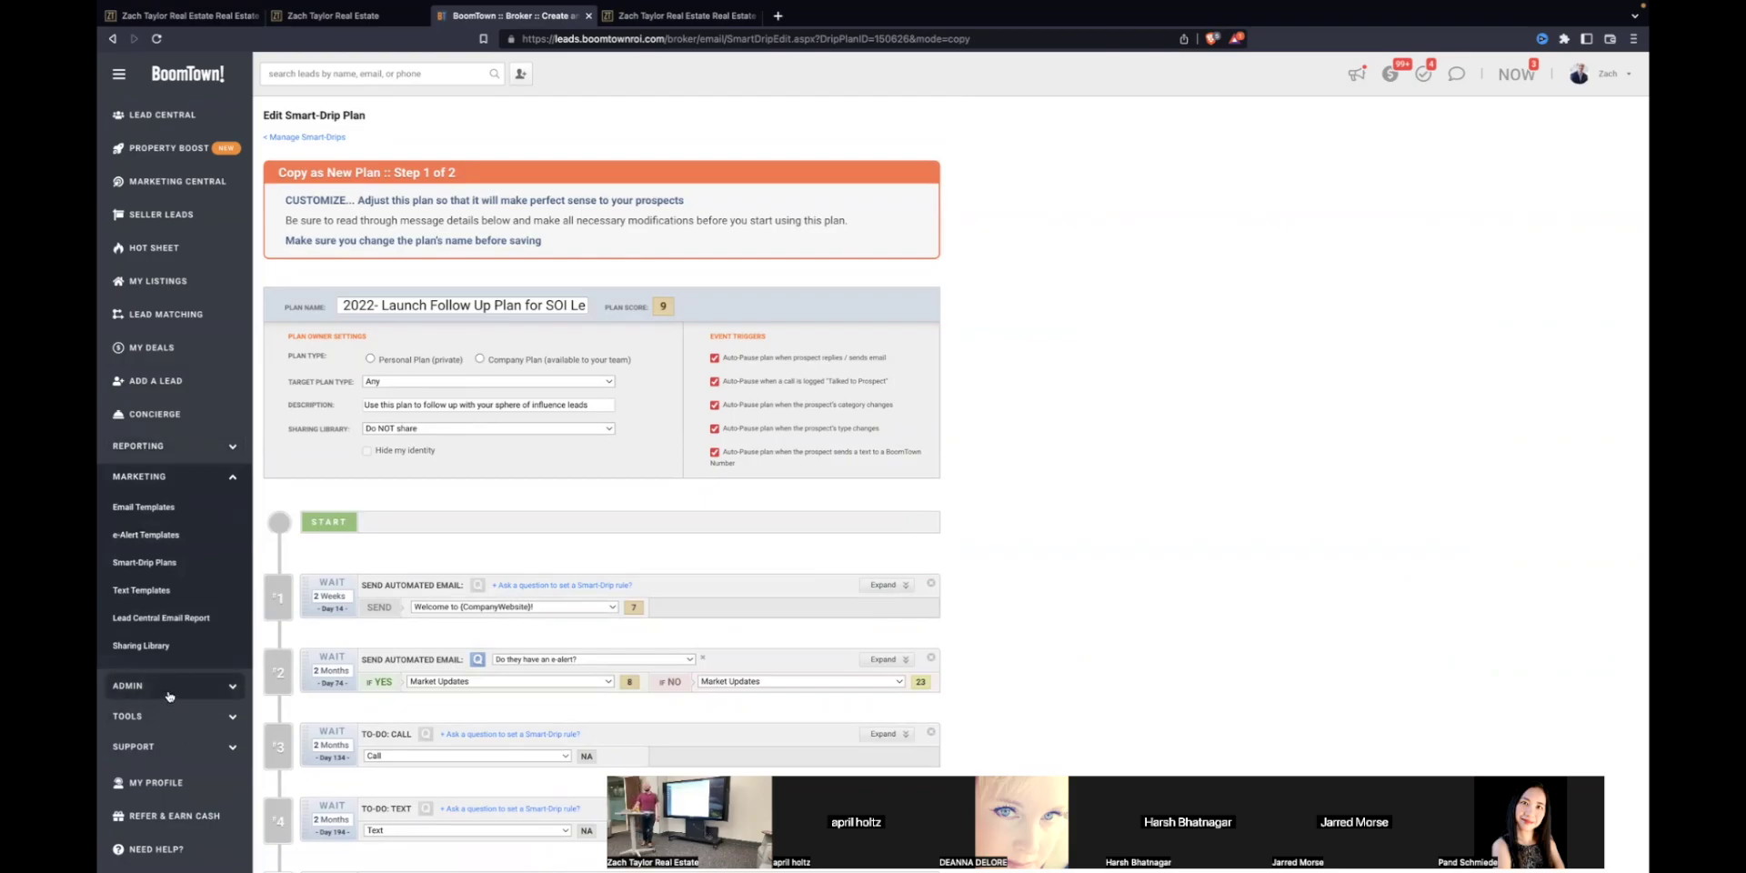
Step: Open the Marketing Sharing Library to browse the 3105 shared drip plans by score
{"action": "left_click", "coordinate": [141, 646]}
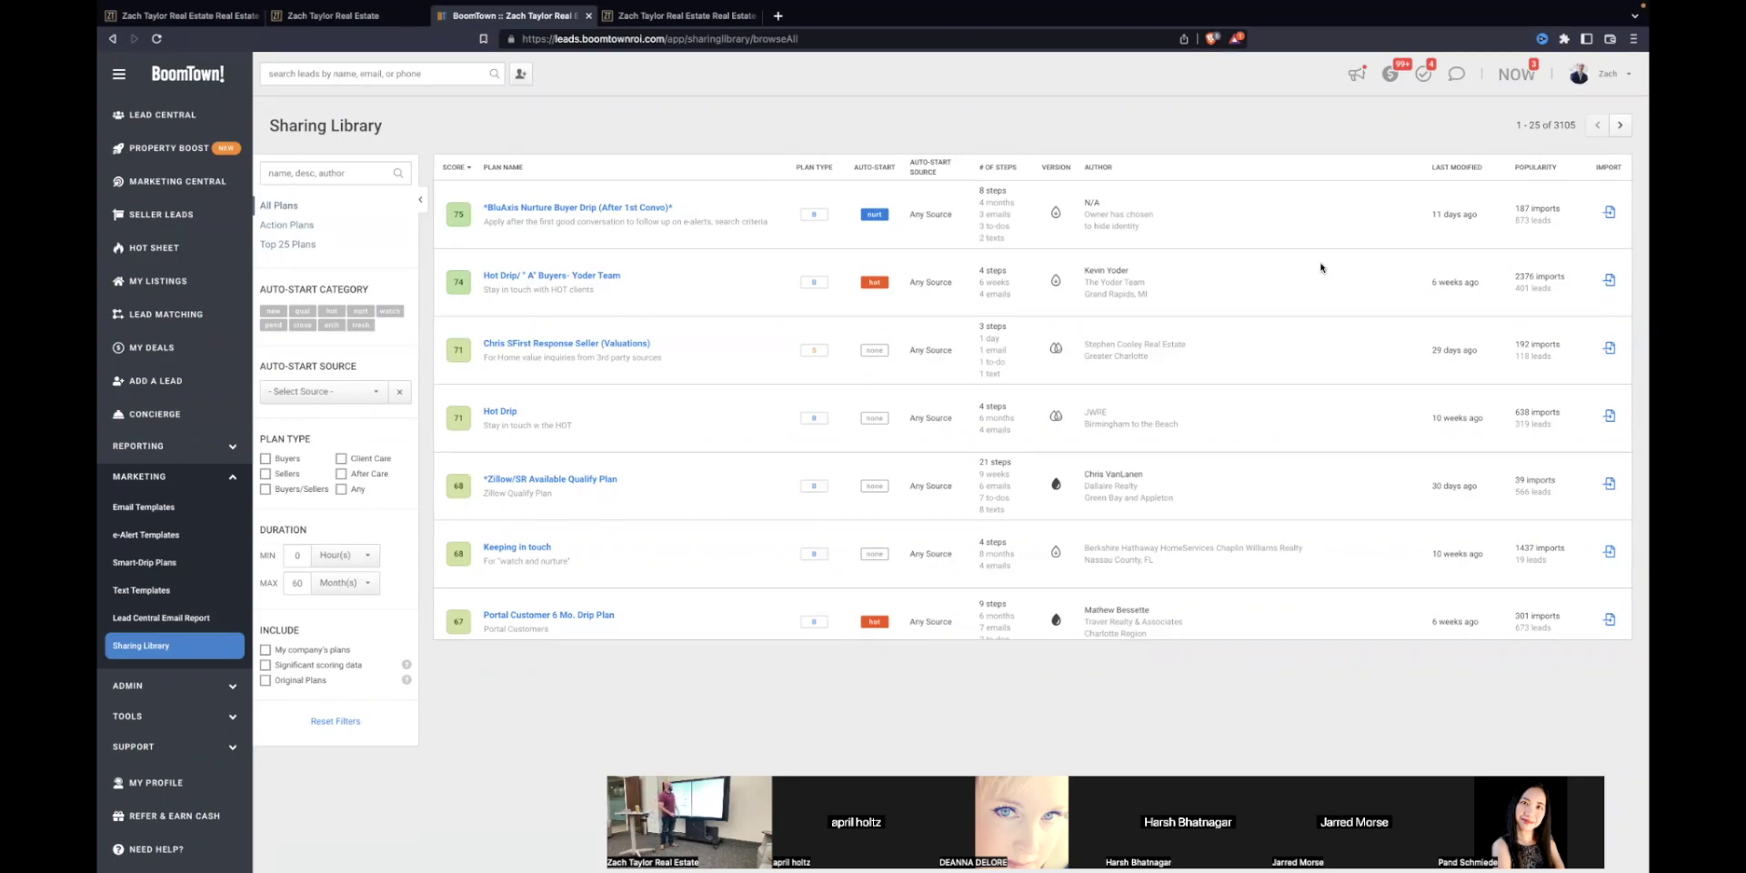
Step: Inspect the four-line email signature in My Profile, then go to the Lead Central list of leads
{"action": "left_click", "coordinate": [1612, 76]}
{"action": "left_click", "coordinate": [1557, 107]}
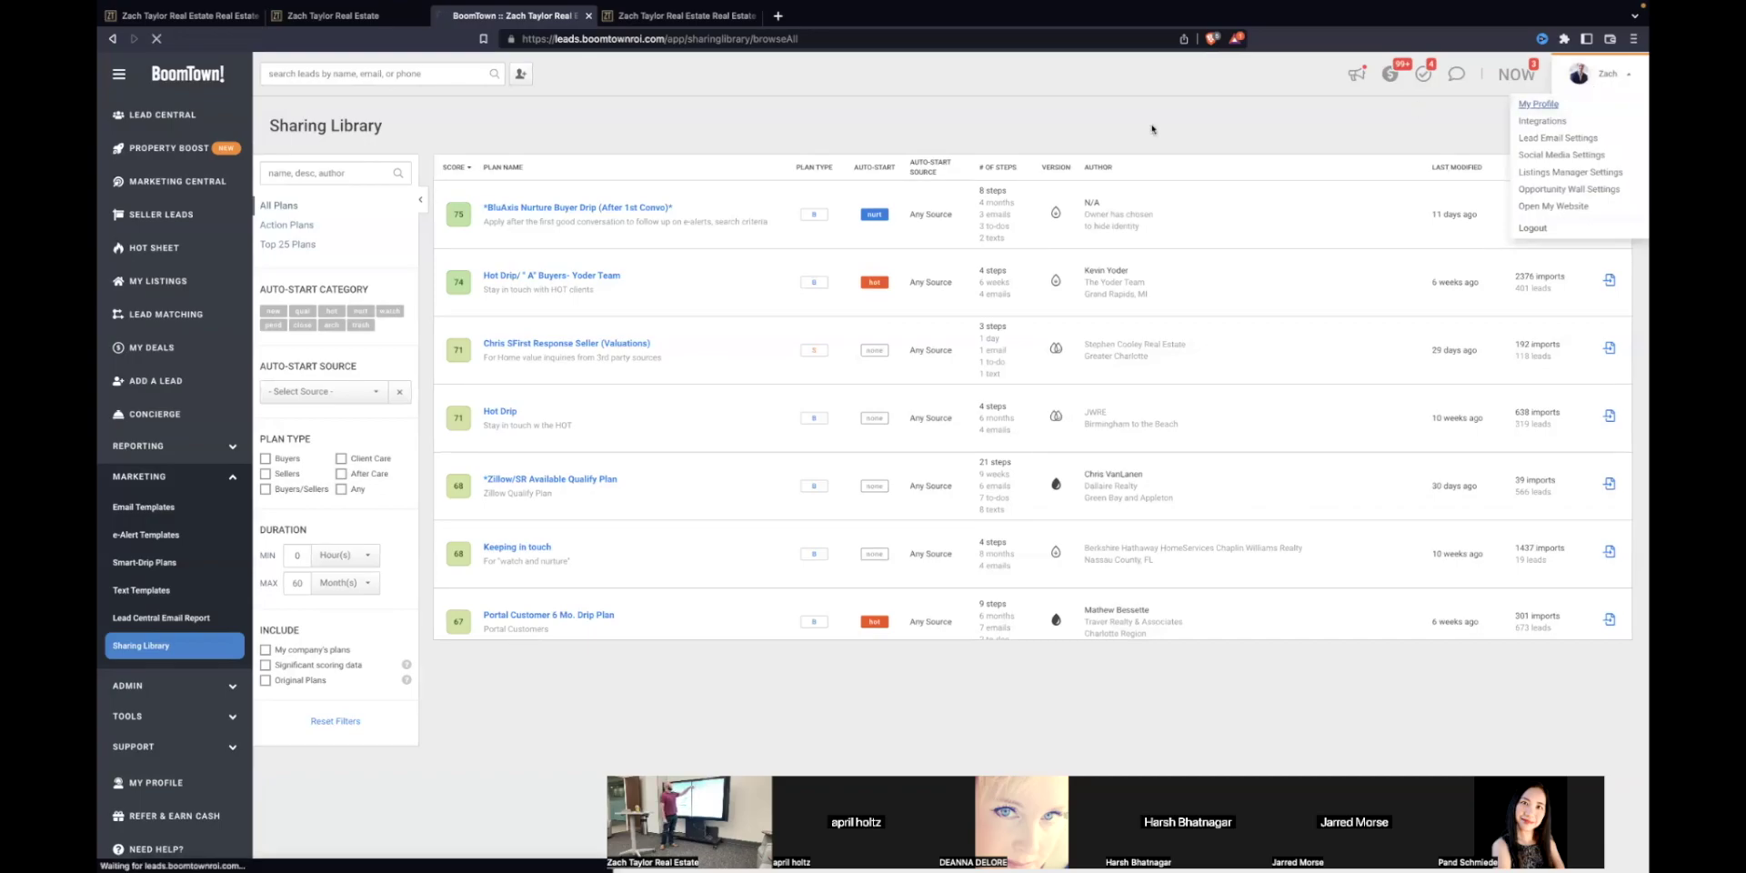
{"action": "scroll", "coordinate": [383, 403], "scroll_direction": "down", "scroll_amount": 8}
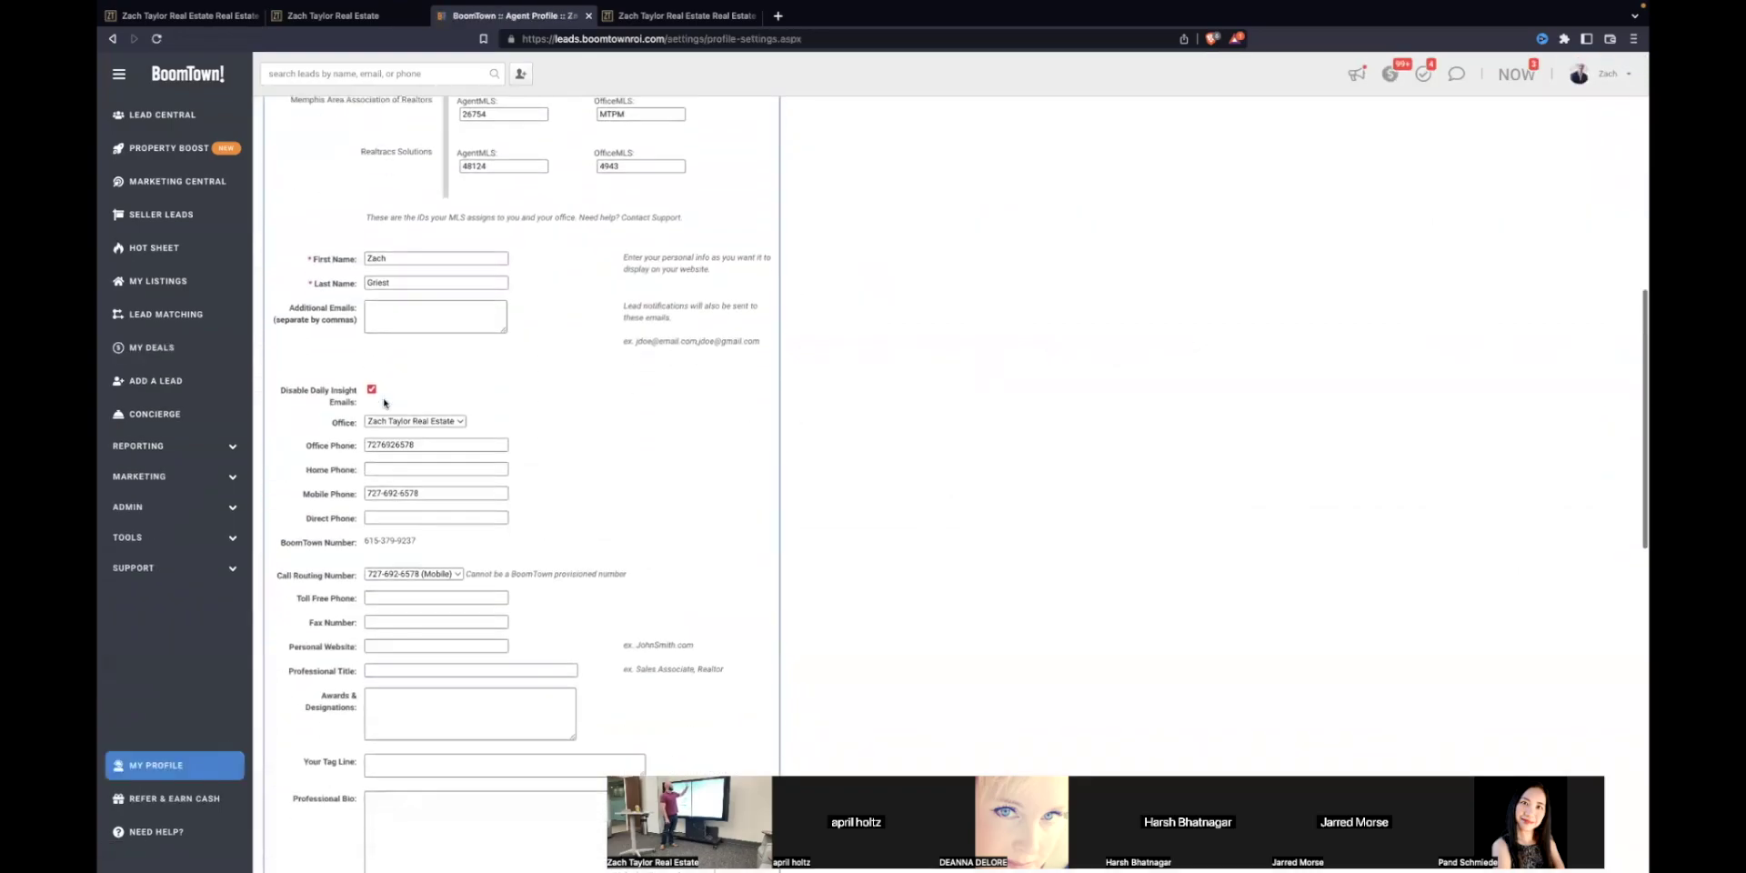
{"action": "left_click_drag", "start_coordinate": [518, 602], "coordinate": [343, 543]}
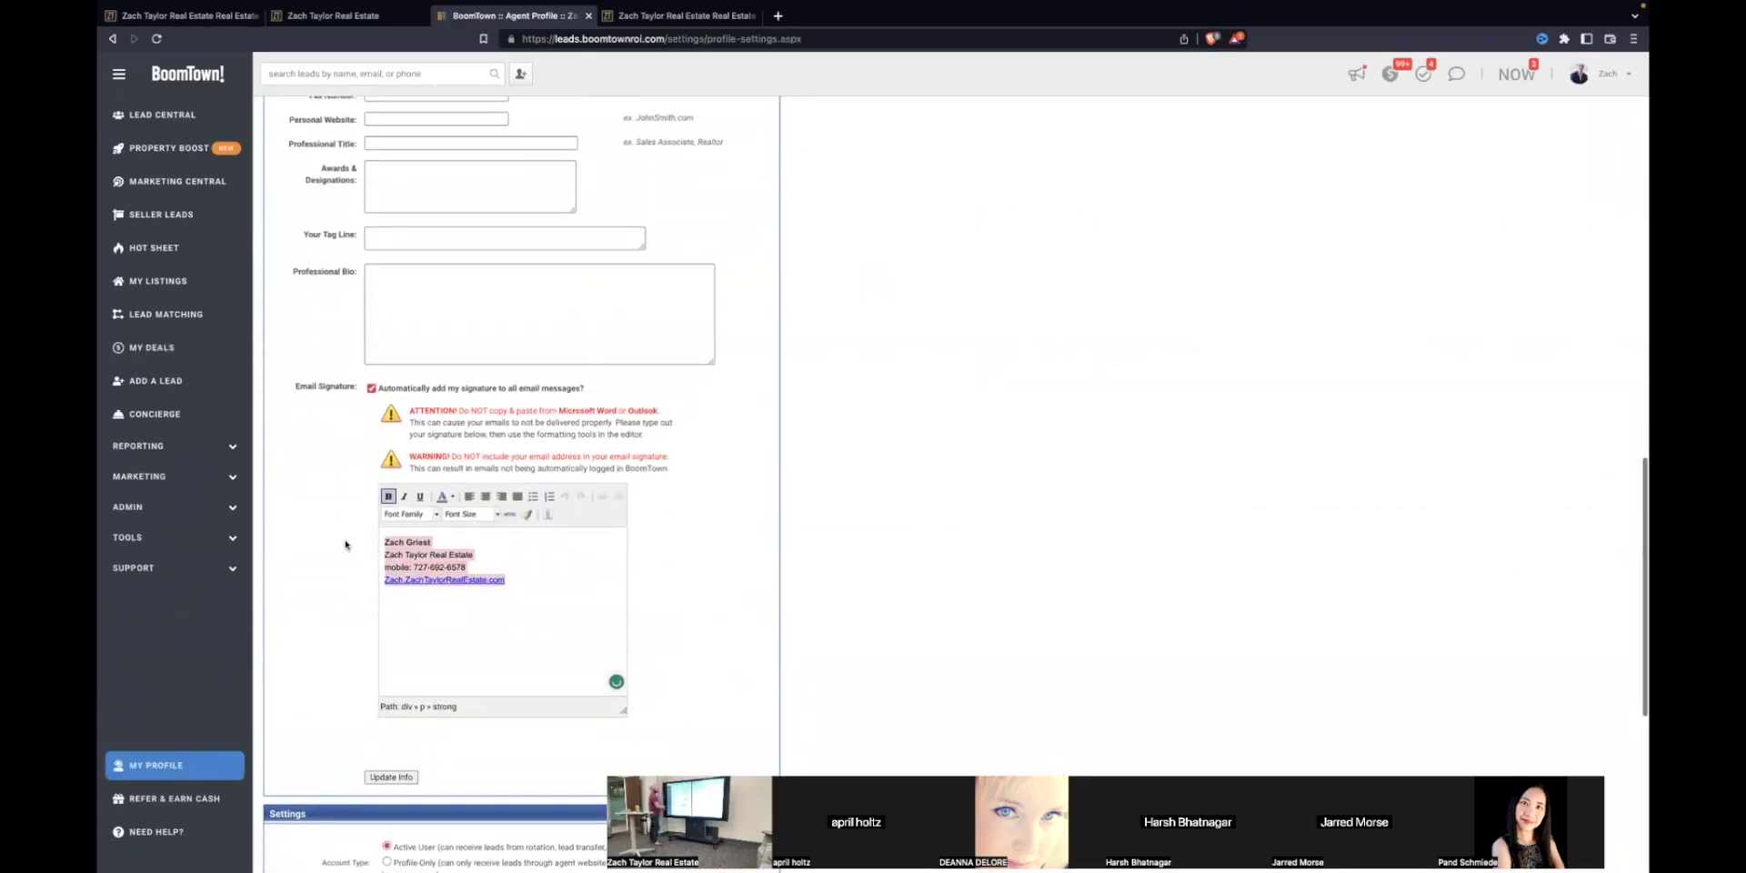
{"action": "left_click_drag", "start_coordinate": [295, 388], "coordinate": [359, 388]}
{"action": "left_click", "coordinate": [297, 511]}
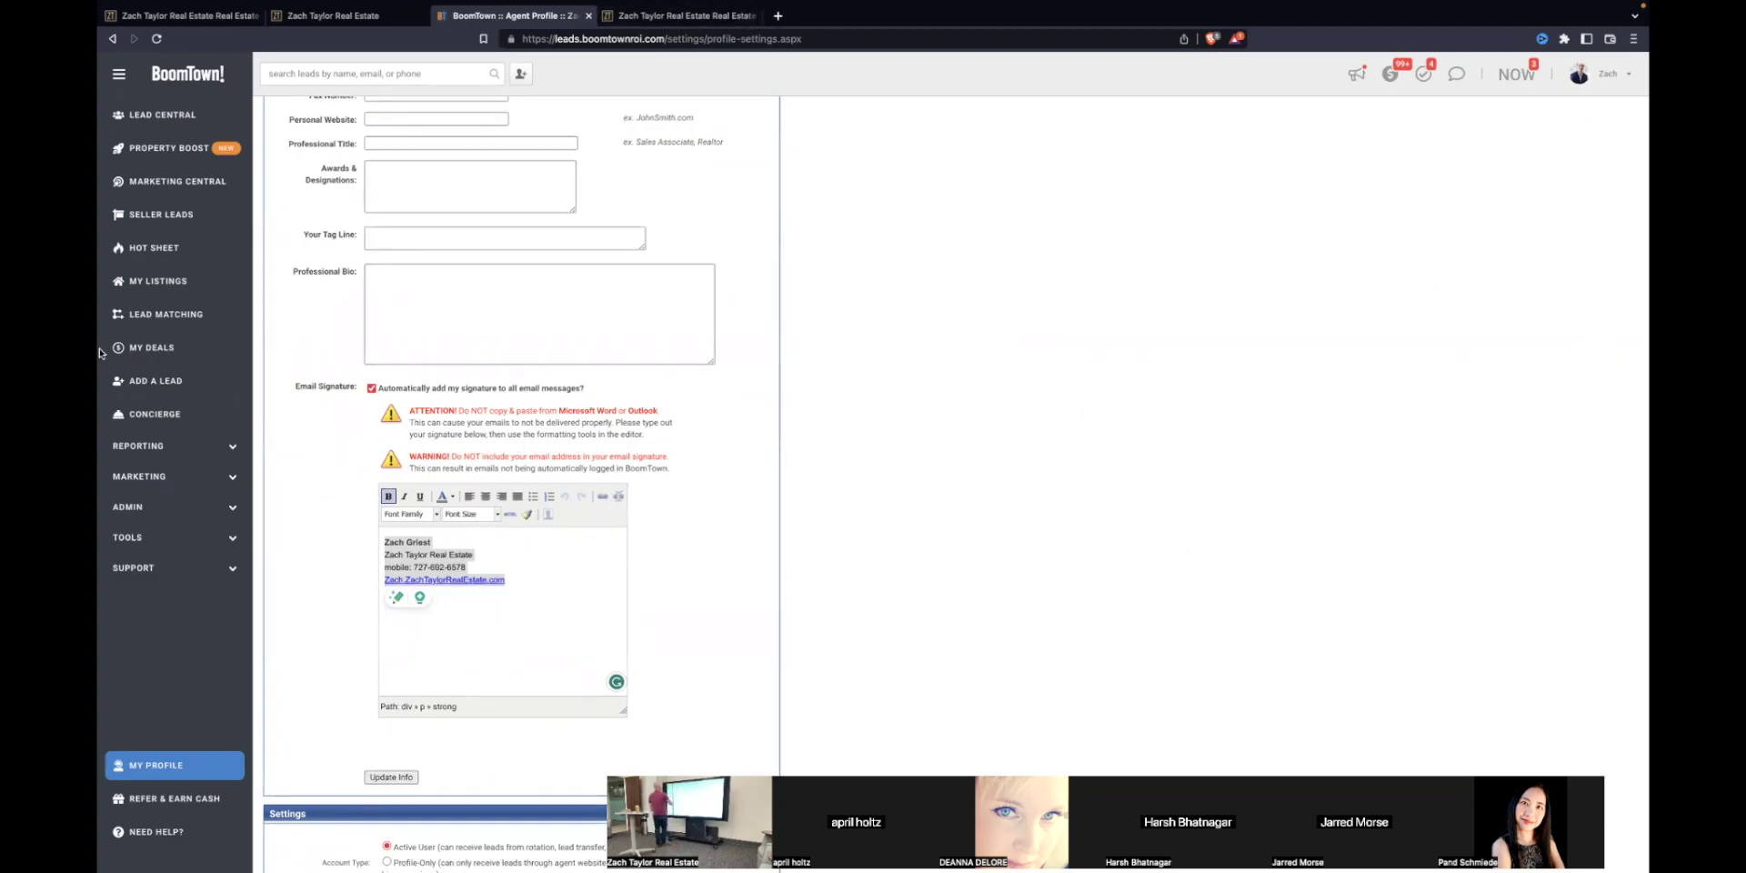
{"action": "left_click", "coordinate": [170, 111]}
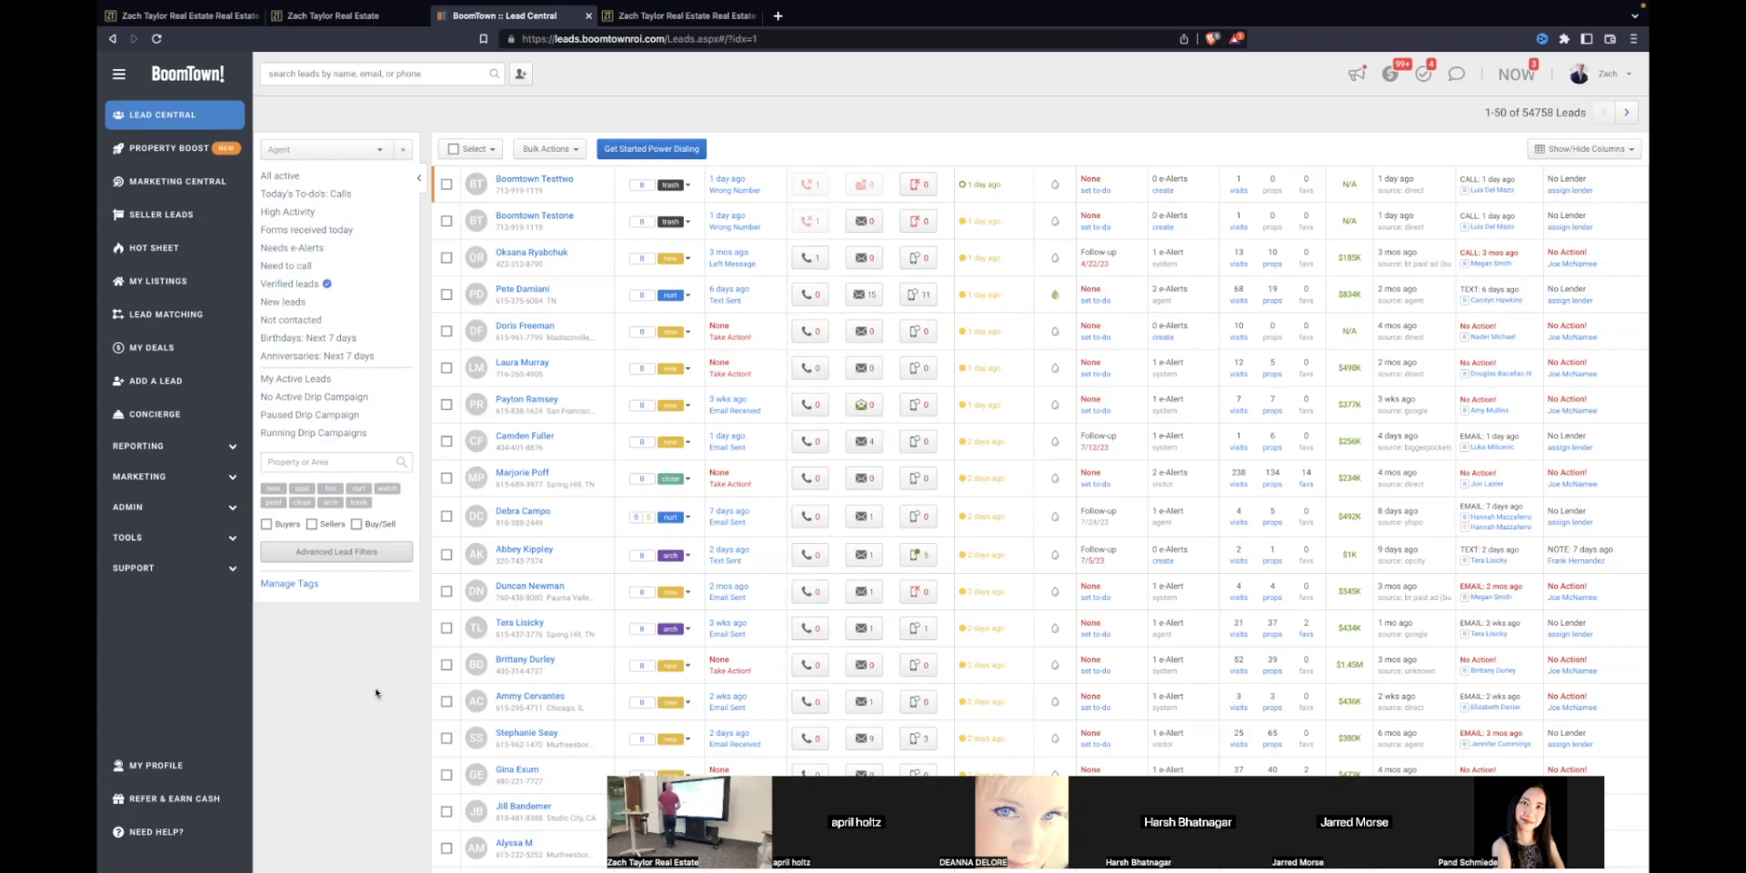
Step: Open the test lead's profile page, then go to the agent's My Profile settings
{"action": "left_click", "coordinate": [534, 181]}
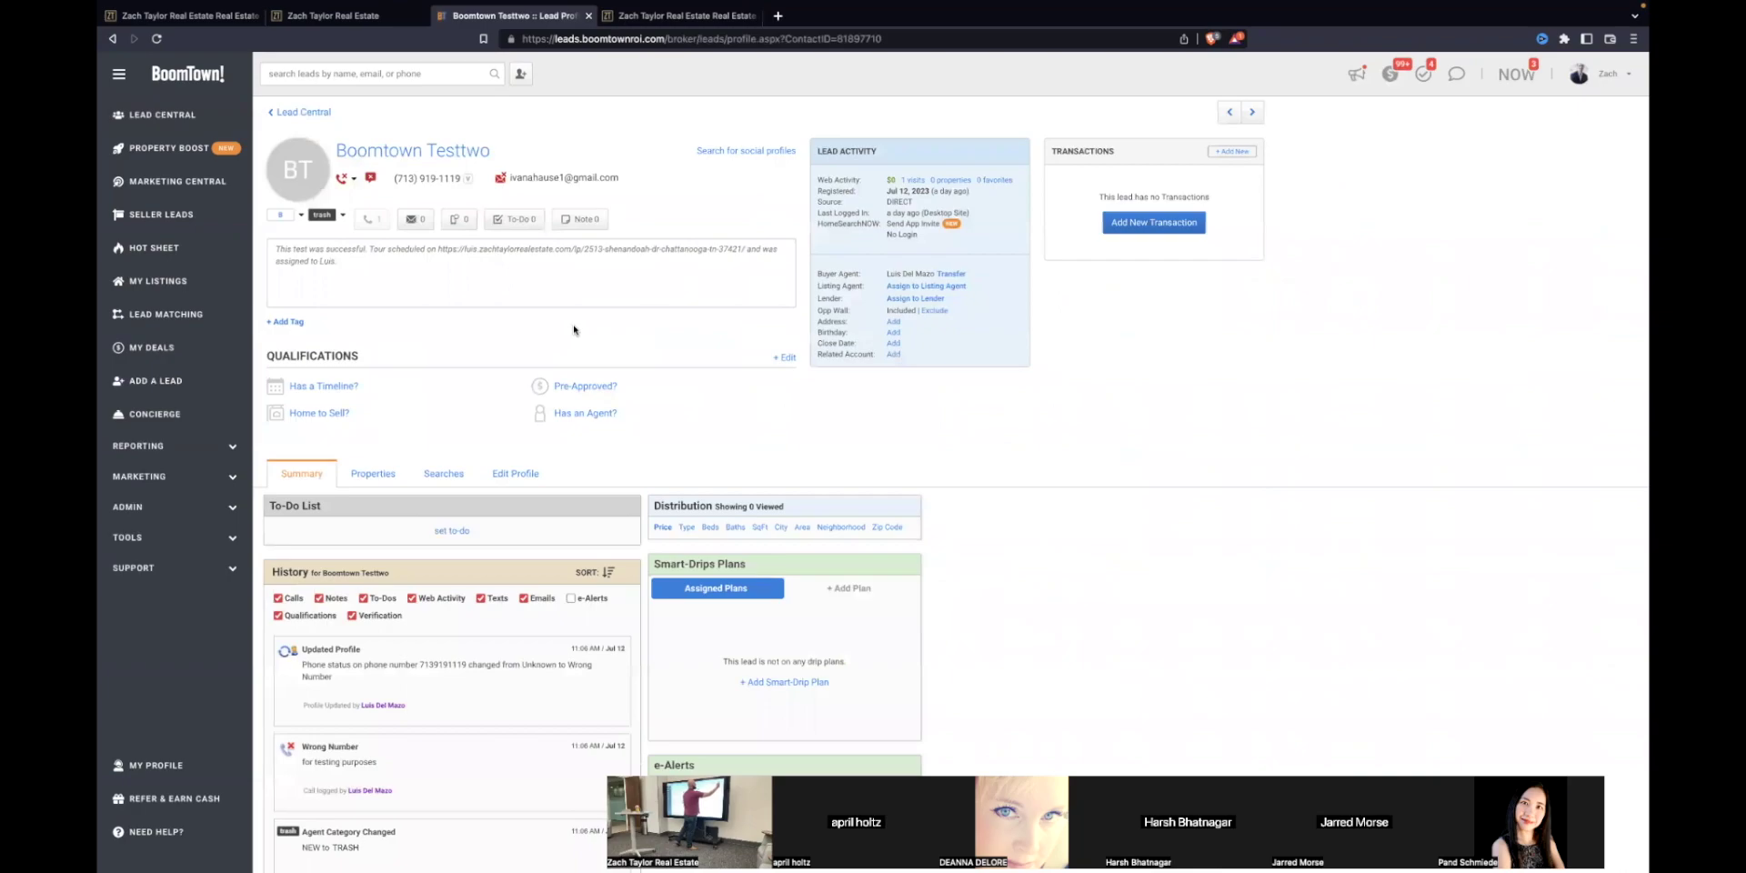
{"action": "left_click", "coordinate": [1608, 74]}
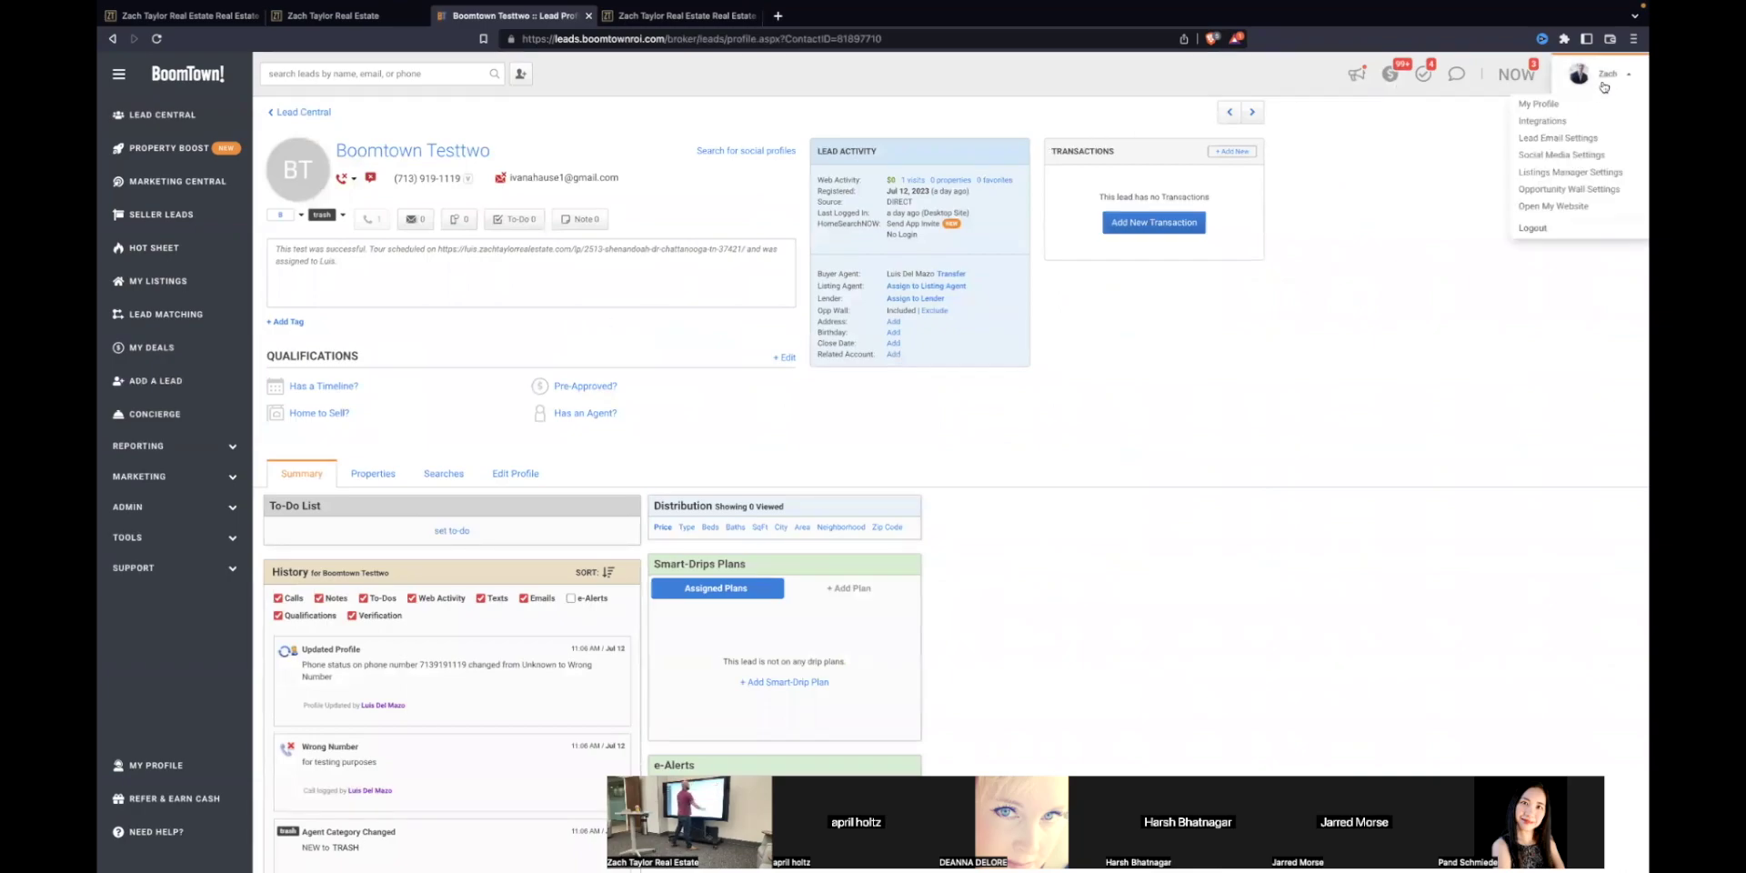
{"action": "left_click", "coordinate": [1539, 104]}
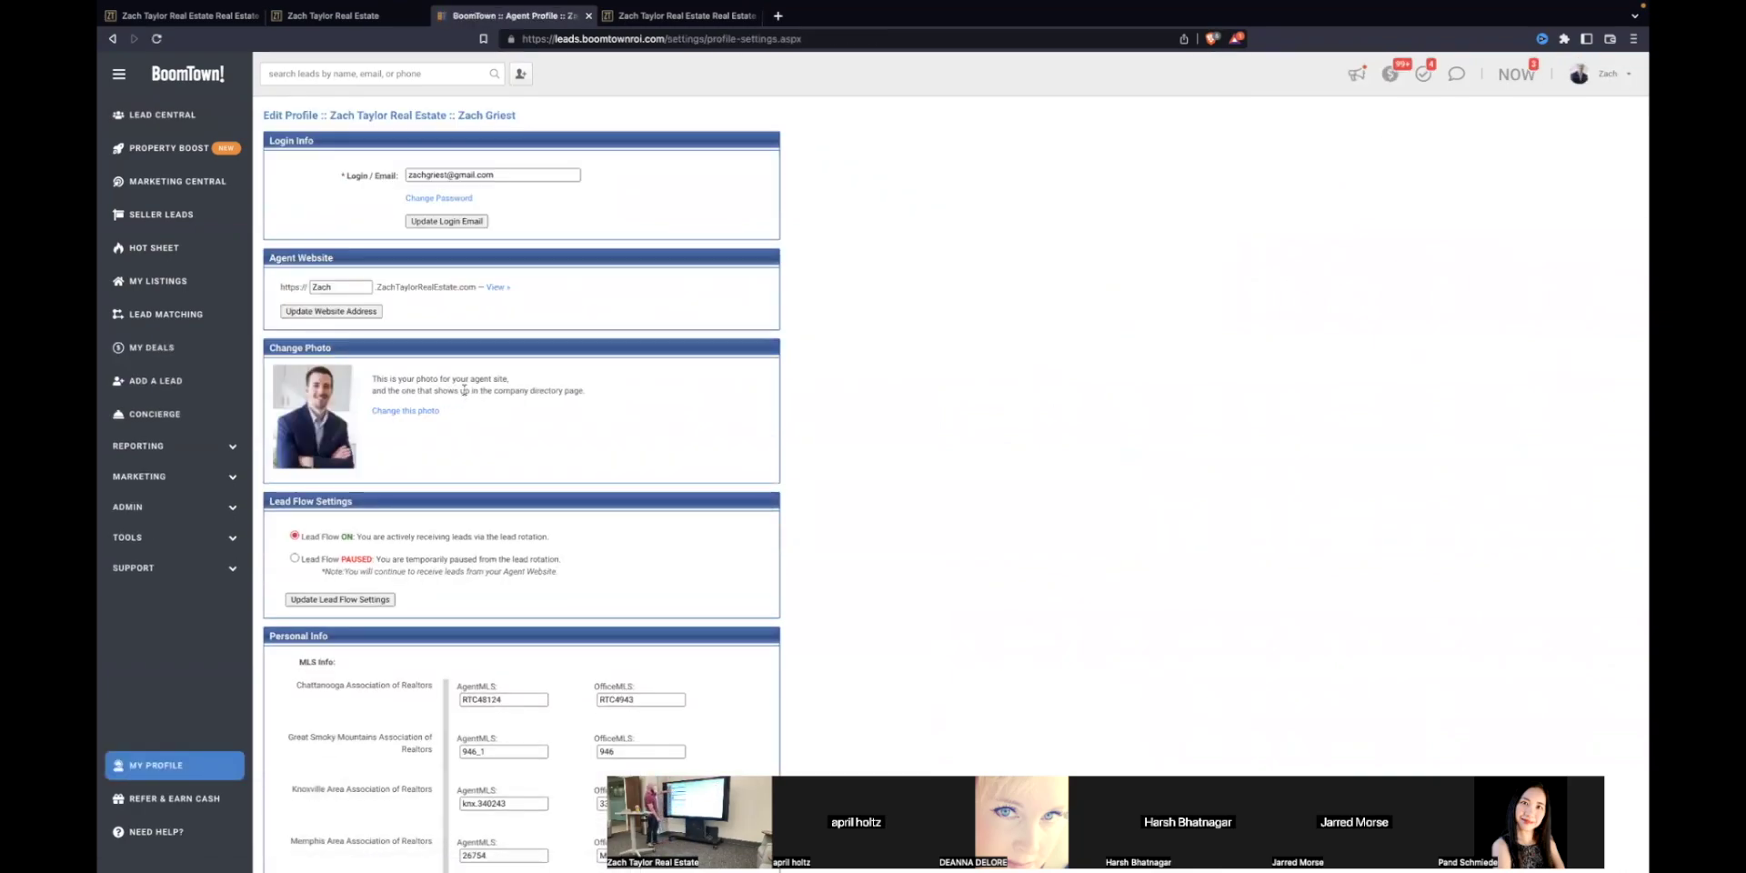
Step: Delete the stray 'abr' after the agent's name on the email signature's first line
{"action": "scroll", "coordinate": [438, 364], "scroll_direction": "down", "scroll_amount": 1}
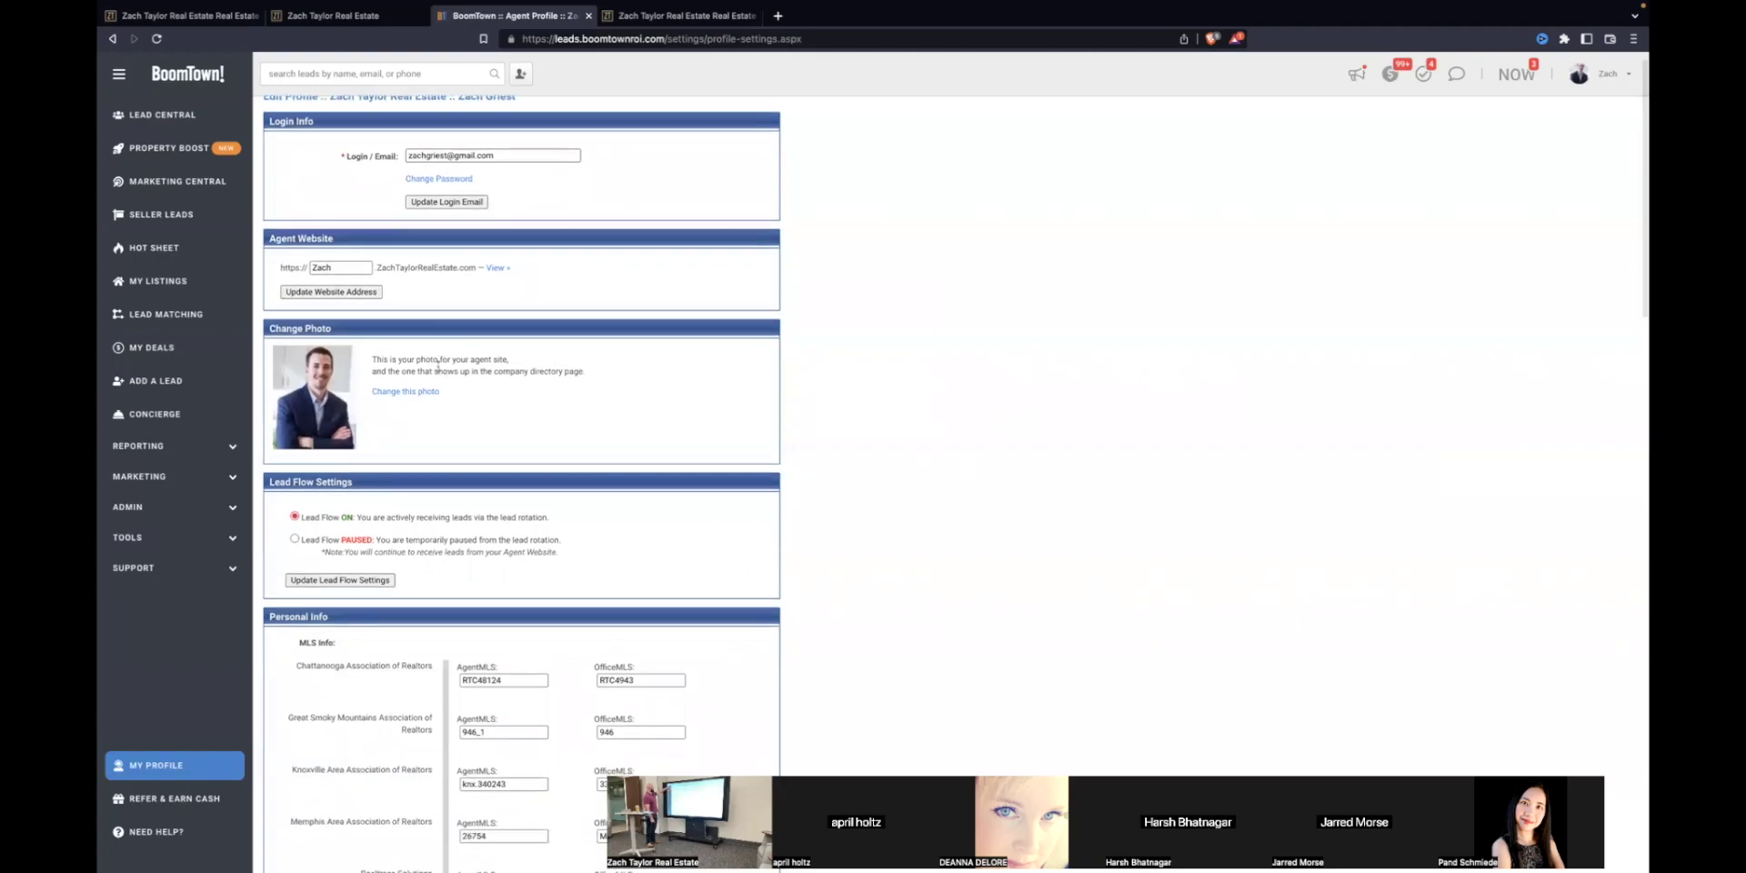
{"action": "scroll", "coordinate": [438, 364], "scroll_direction": "down", "scroll_amount": 10}
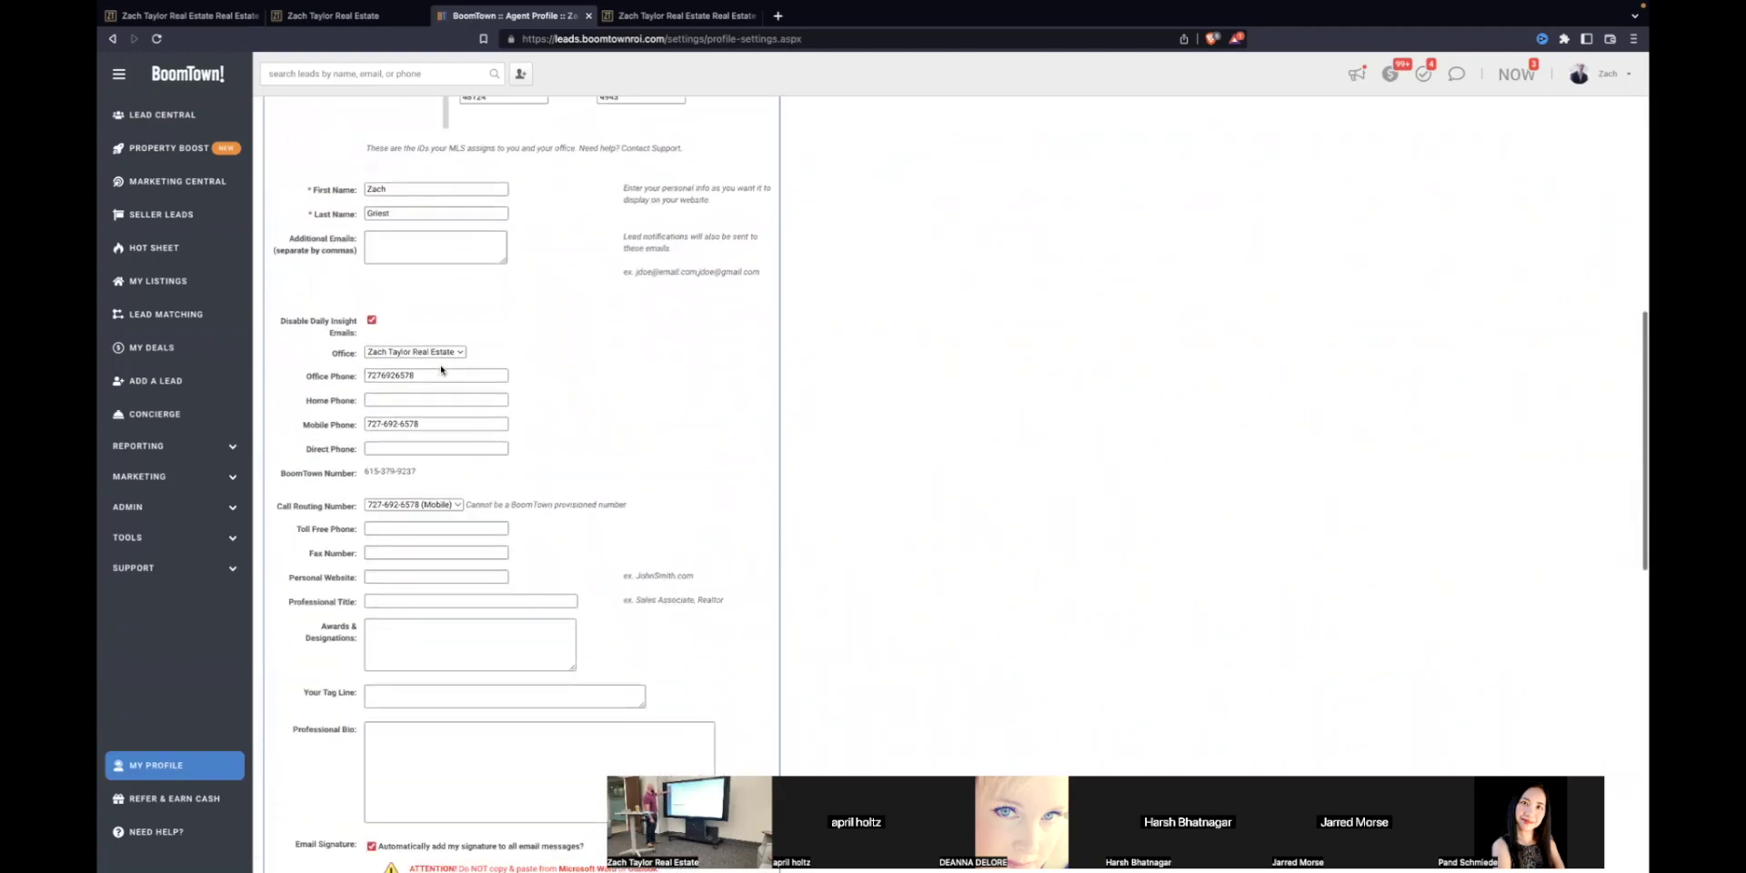
{"action": "scroll", "coordinate": [441, 370], "scroll_direction": "down", "scroll_amount": 7}
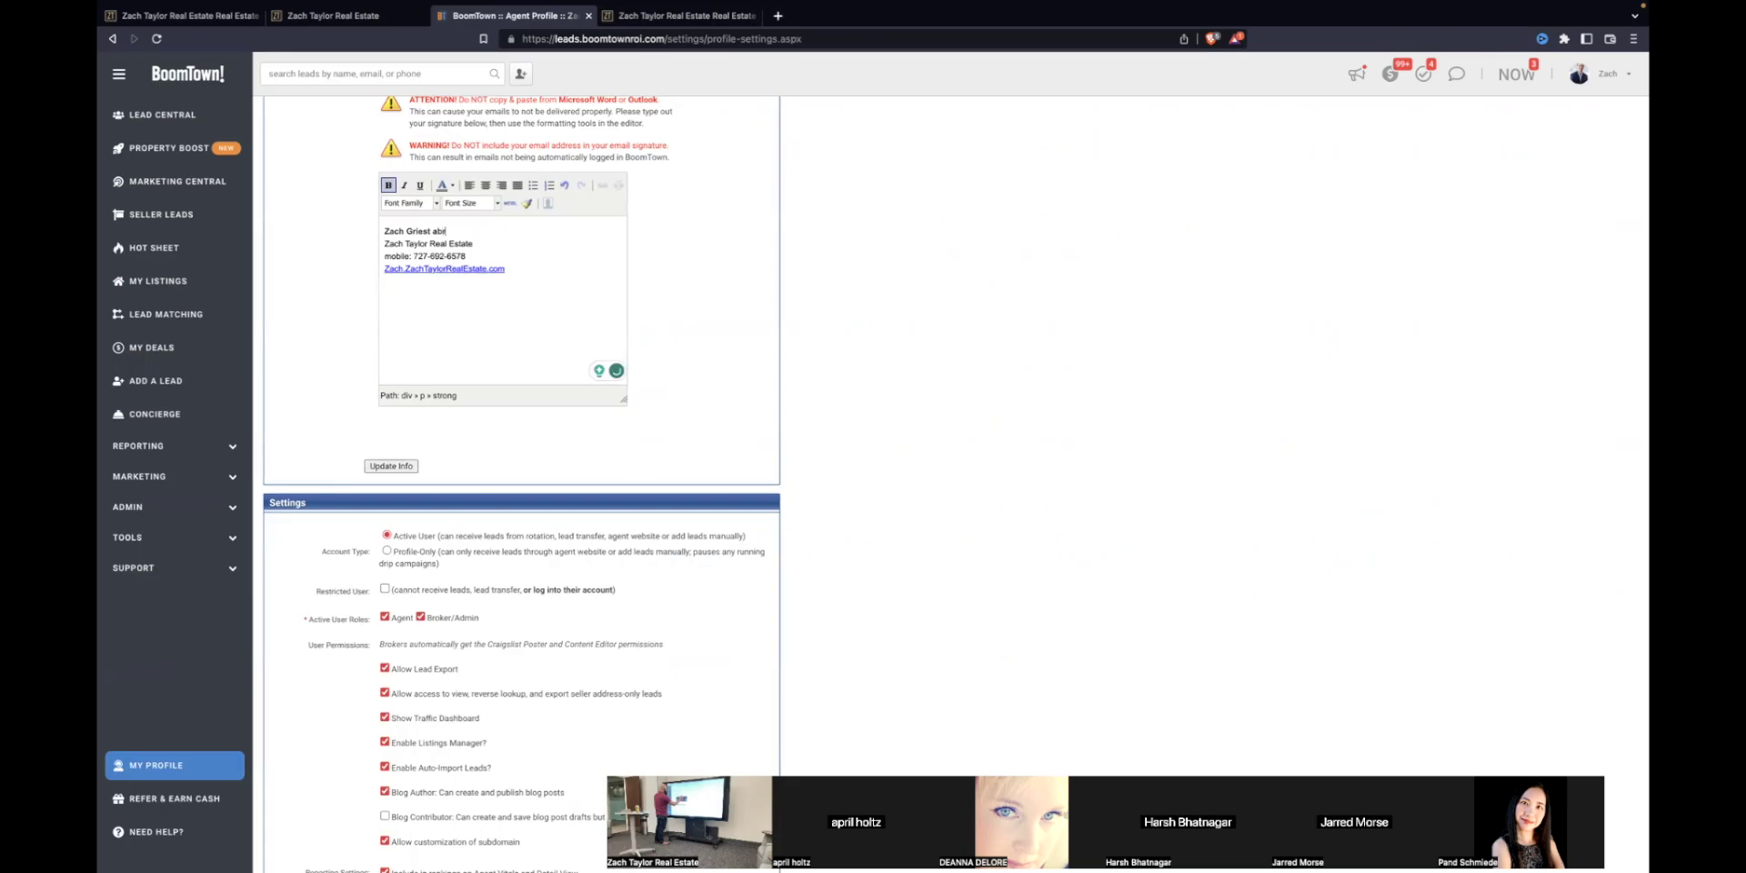
{"action": "key", "text": "BackSpace"}
{"action": "key", "text": "BackSpace"}
{"action": "key", "text": "BackSpace"}
{"action": "key", "text": "BackSpace"}
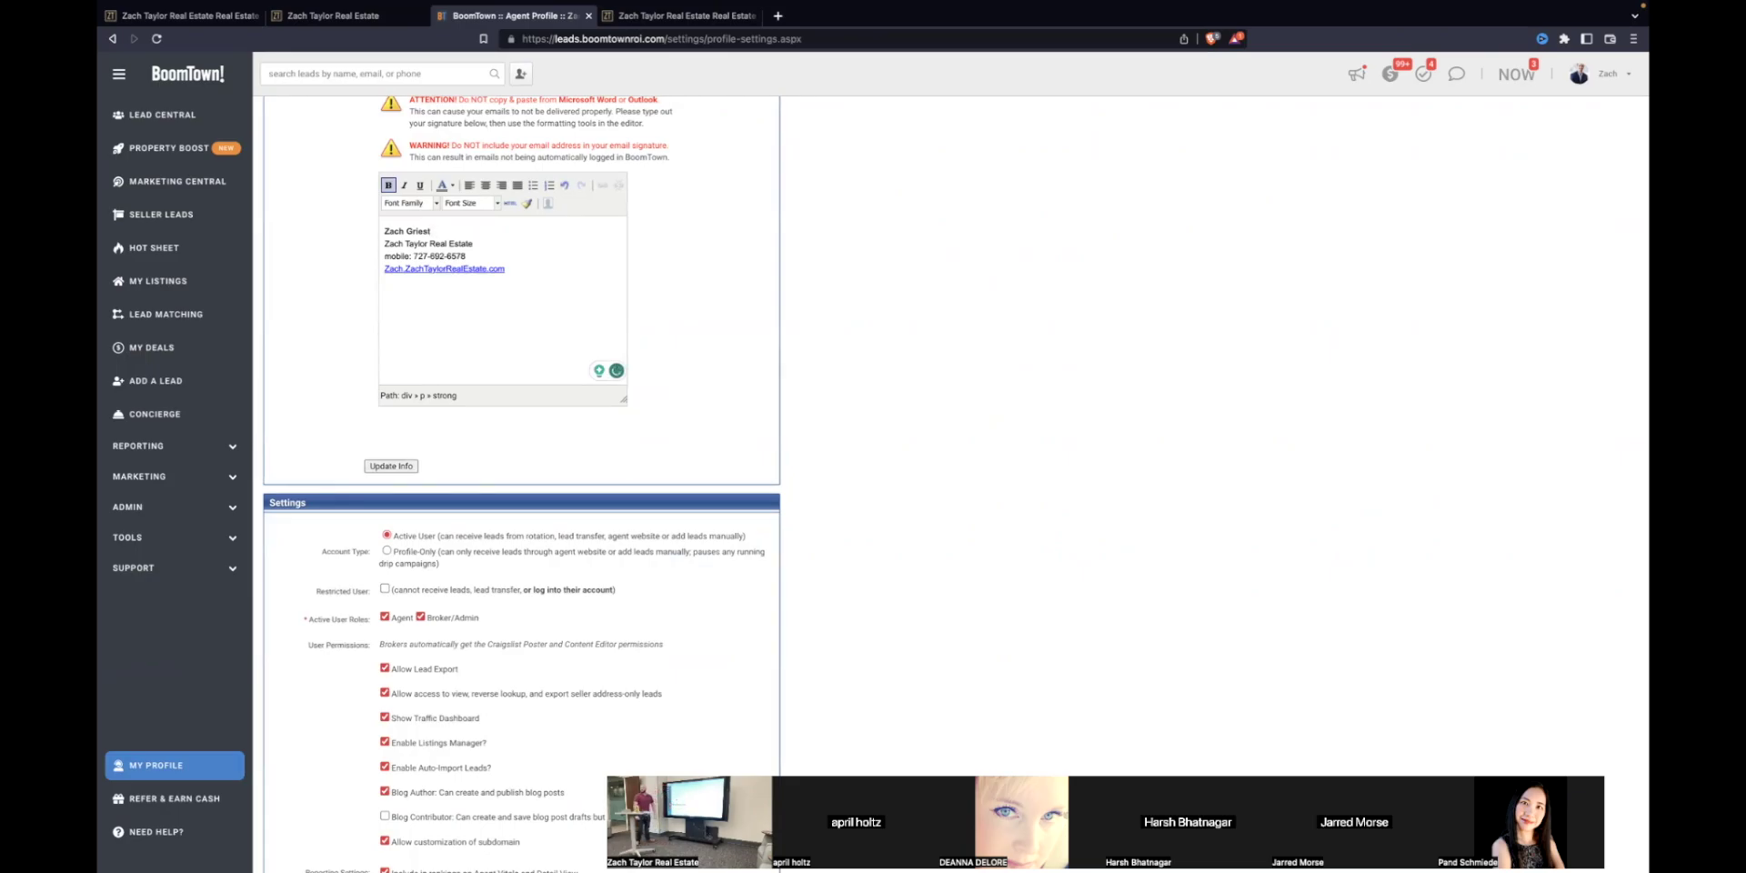
{"action": "scroll", "coordinate": [766, 262], "scroll_direction": "up", "scroll_amount": 15}
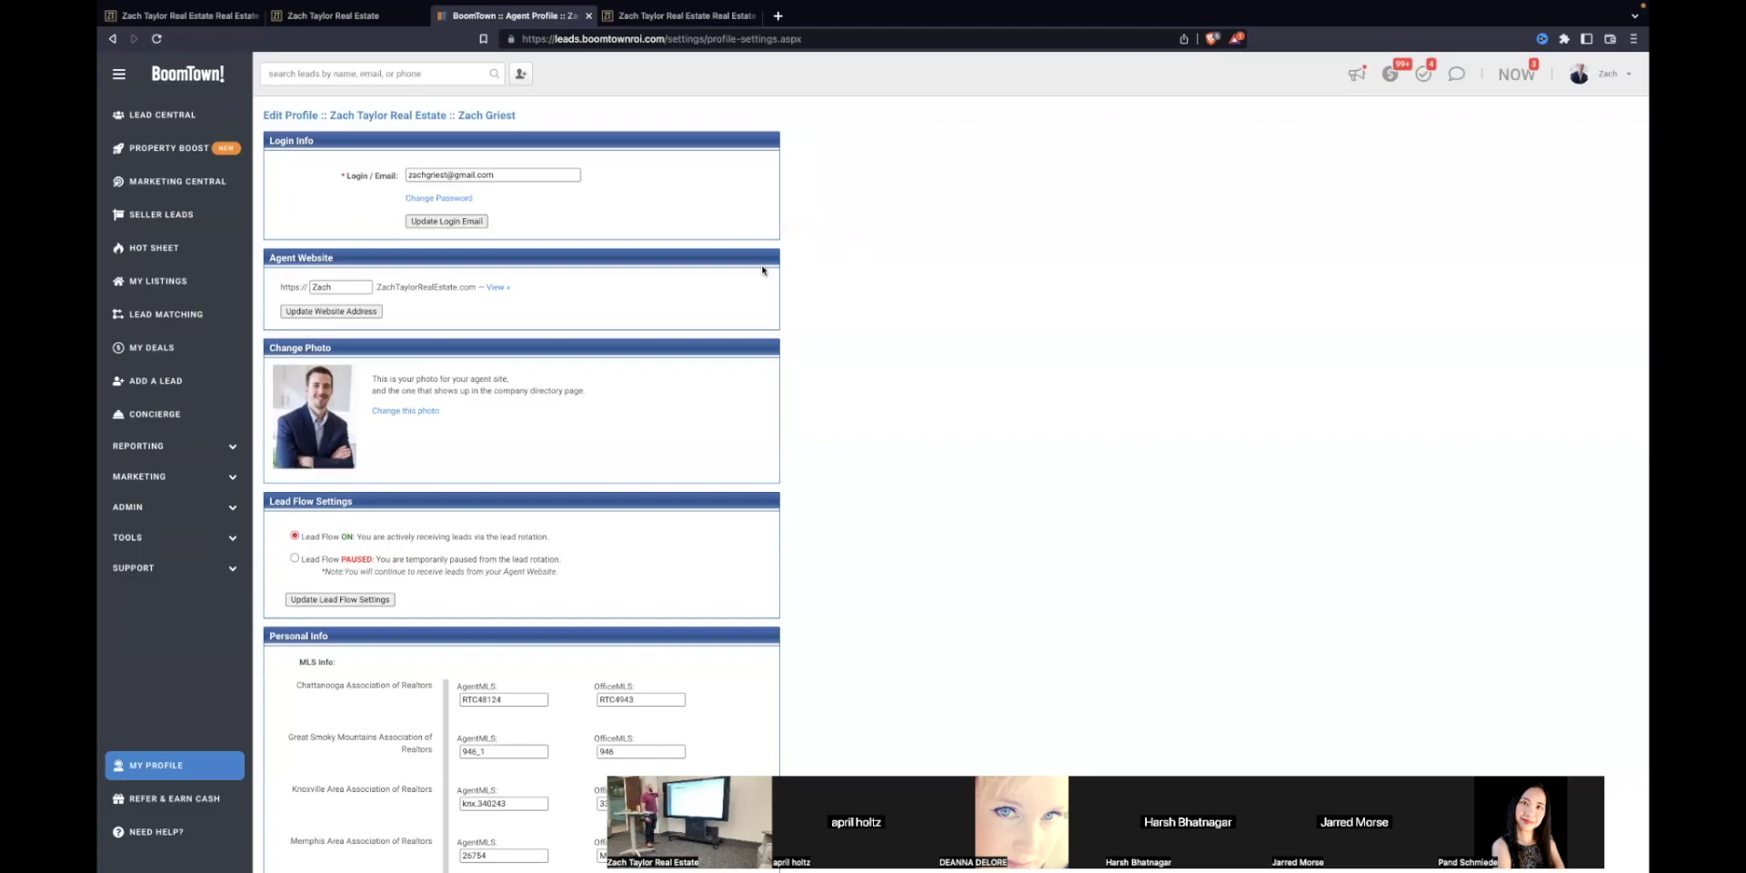
Step: Open My Deals, showing 3 active opportunities, 6 under contract and 1 closed deal
{"action": "scroll", "coordinate": [669, 435], "scroll_direction": "down", "scroll_amount": 2}
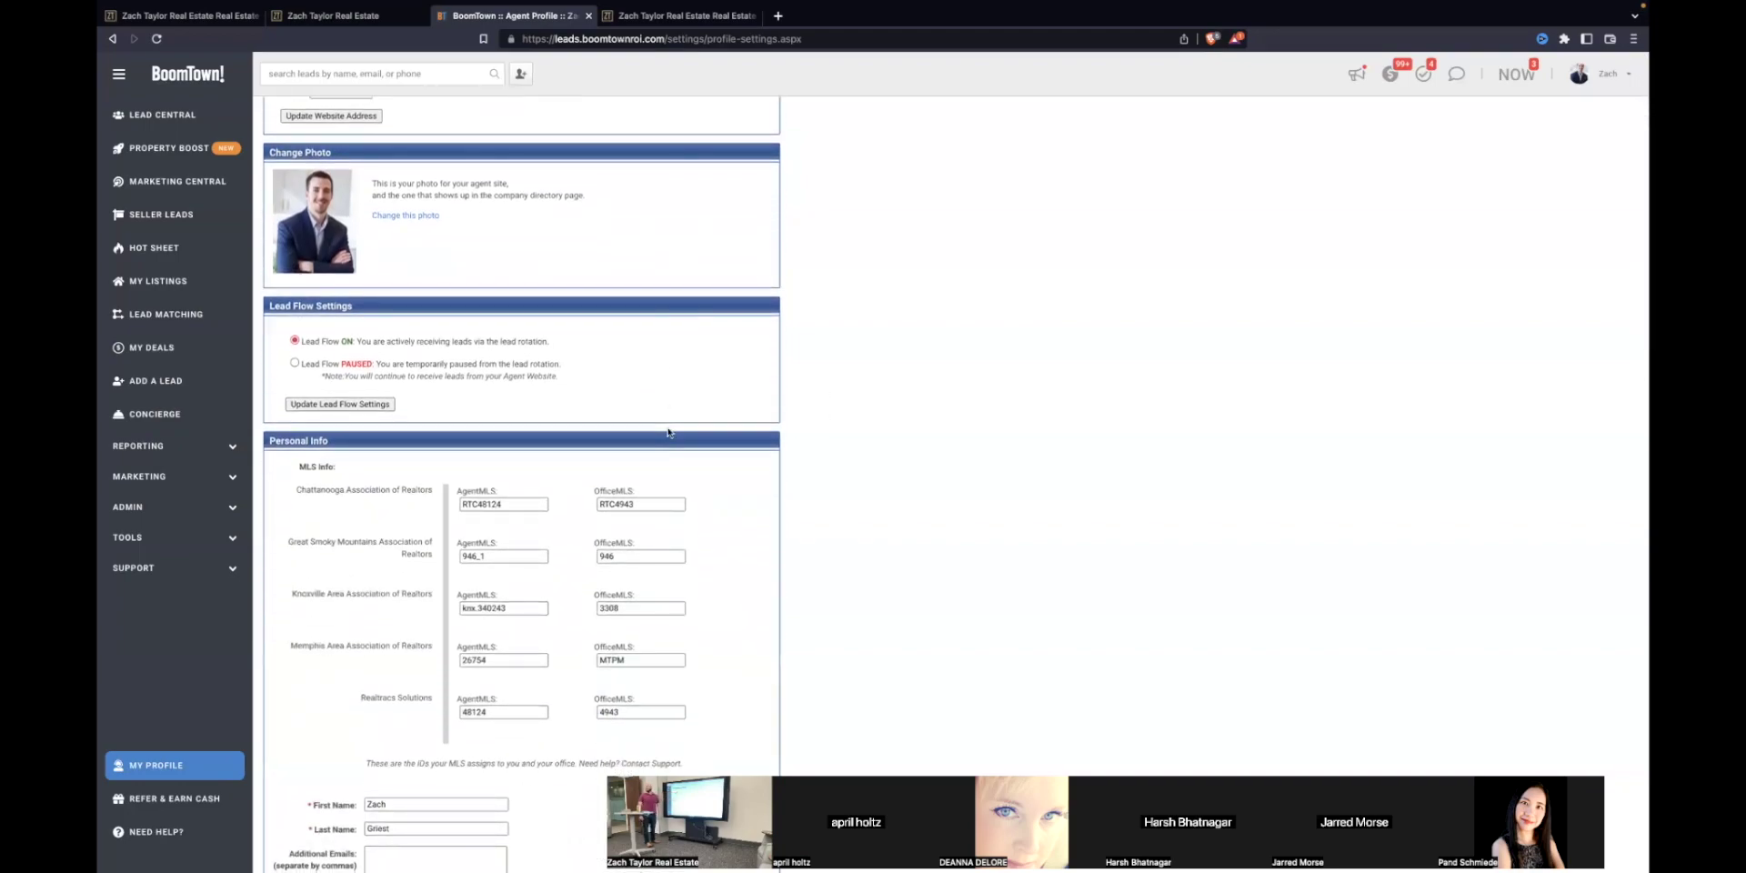
{"action": "scroll", "coordinate": [669, 432], "scroll_direction": "down", "scroll_amount": 1}
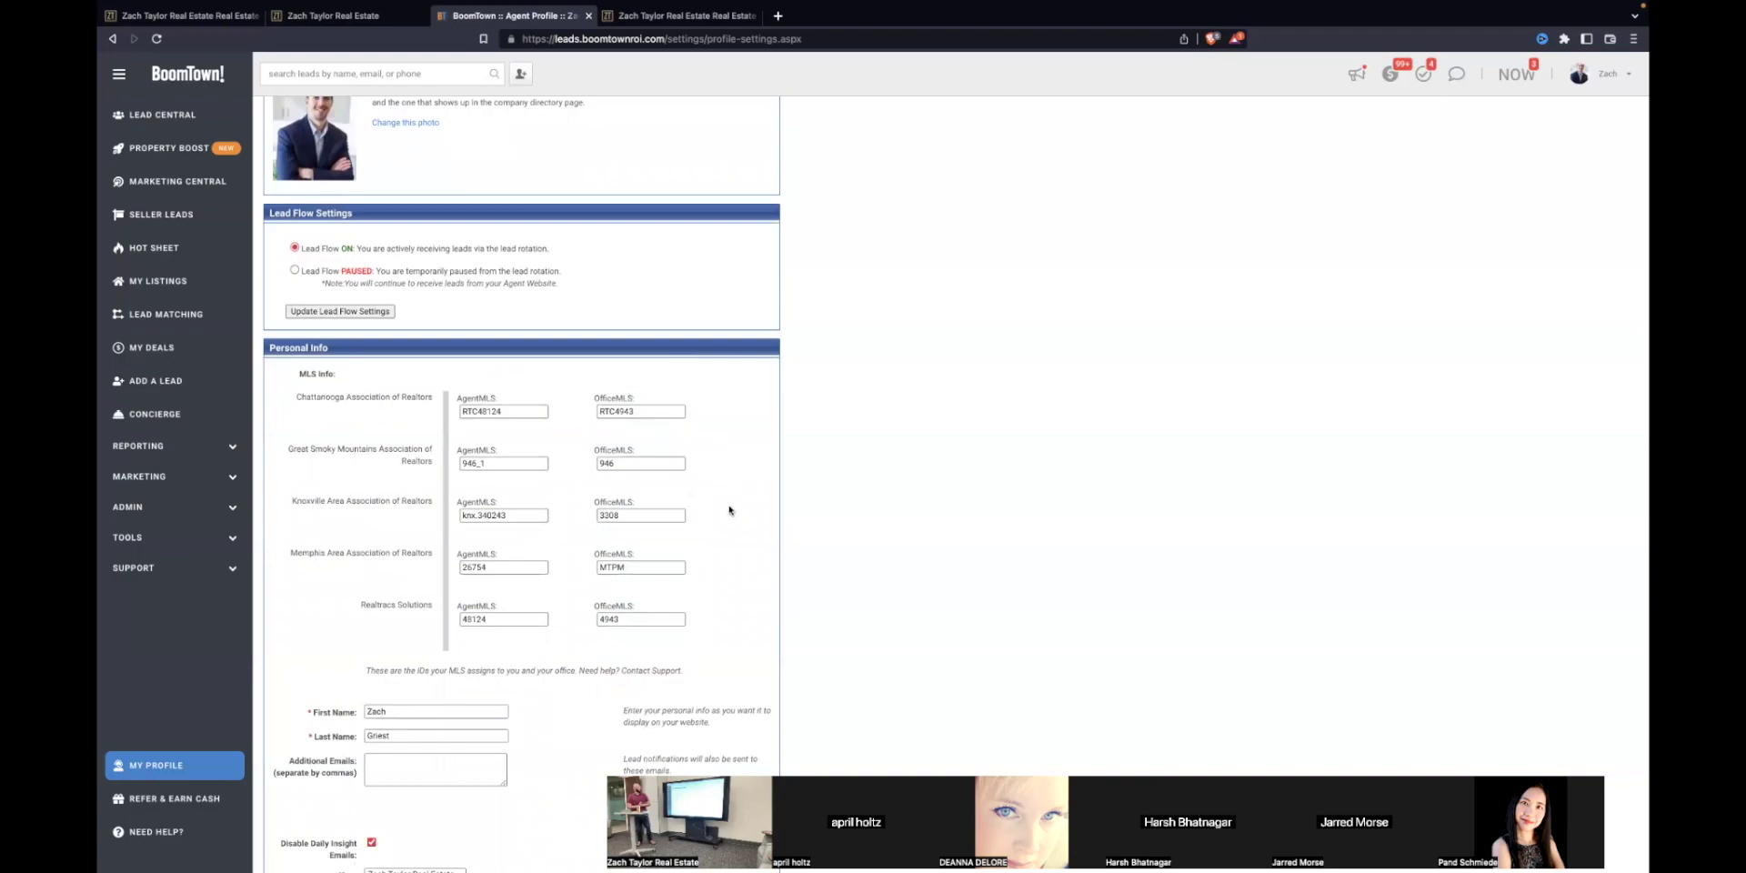
{"action": "scroll", "coordinate": [730, 510], "scroll_direction": "down", "scroll_amount": 1}
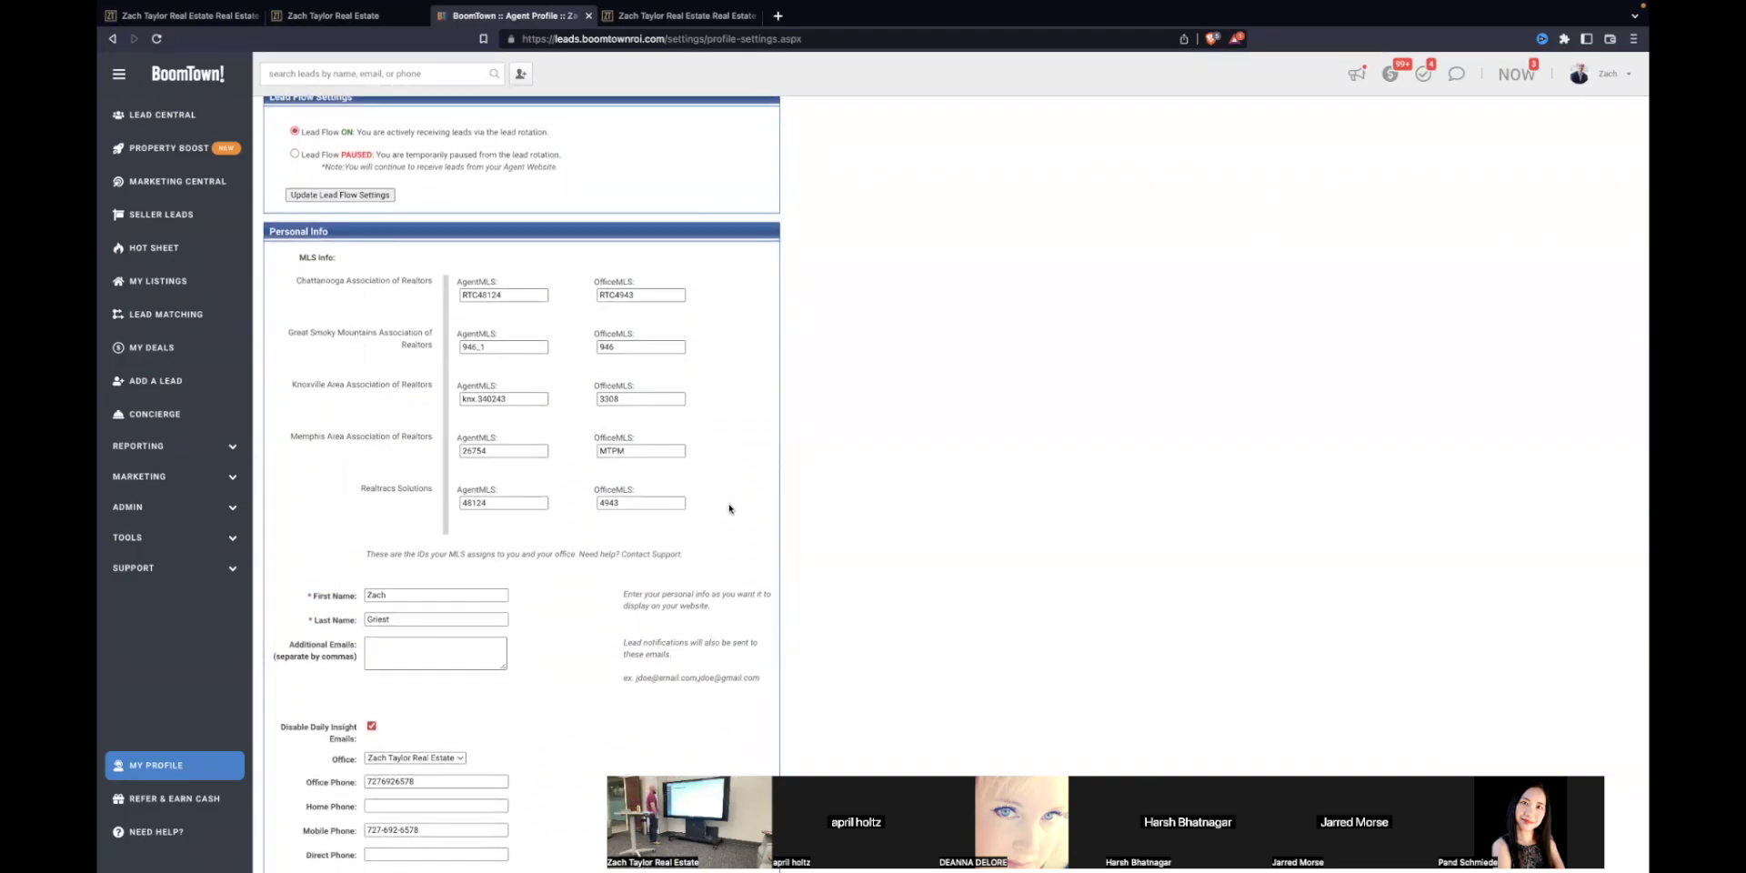
{"action": "left_click", "coordinate": [173, 349]}
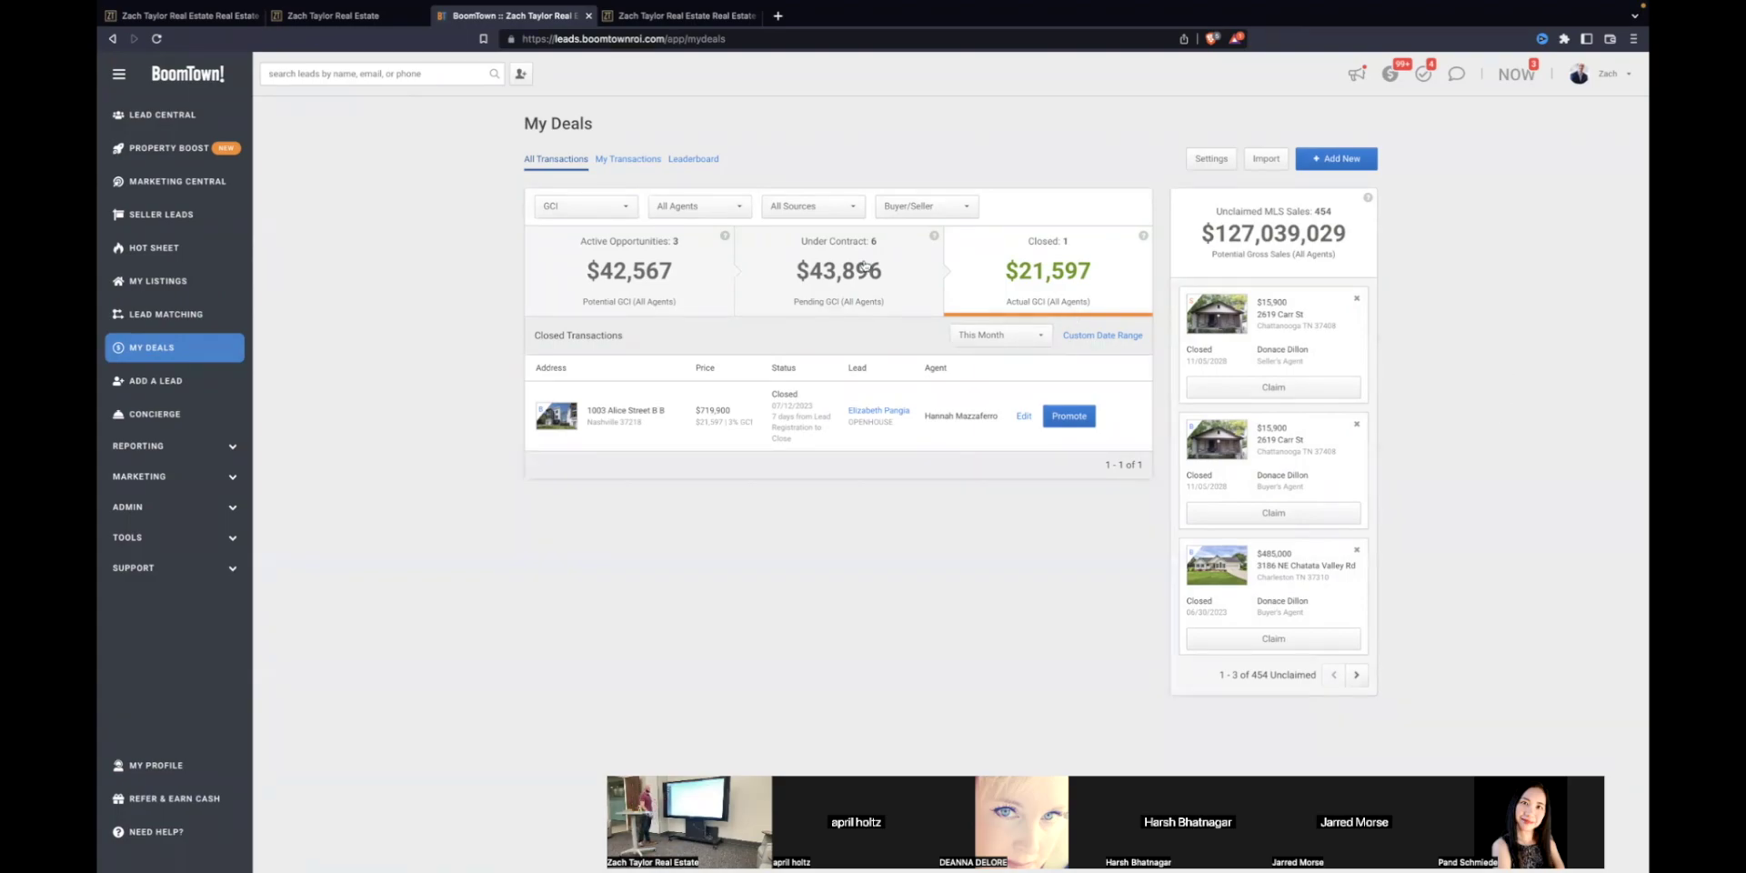
{"action": "left_click", "coordinate": [232, 277]}
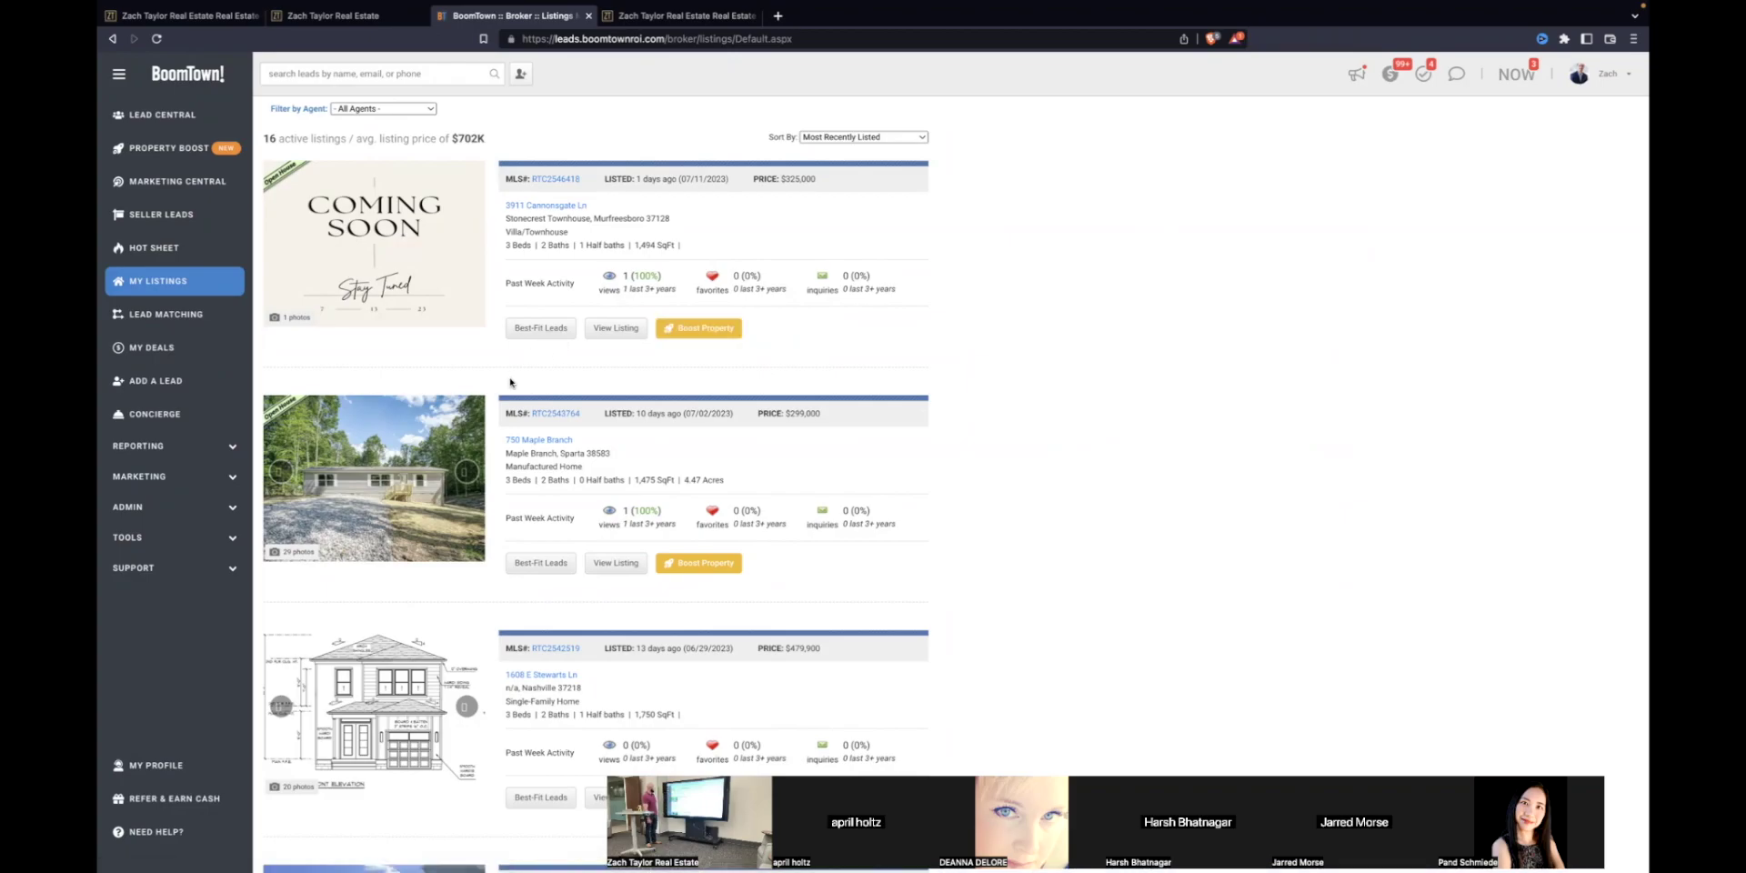
{"action": "scroll", "coordinate": [654, 350], "scroll_direction": "down", "scroll_amount": 4}
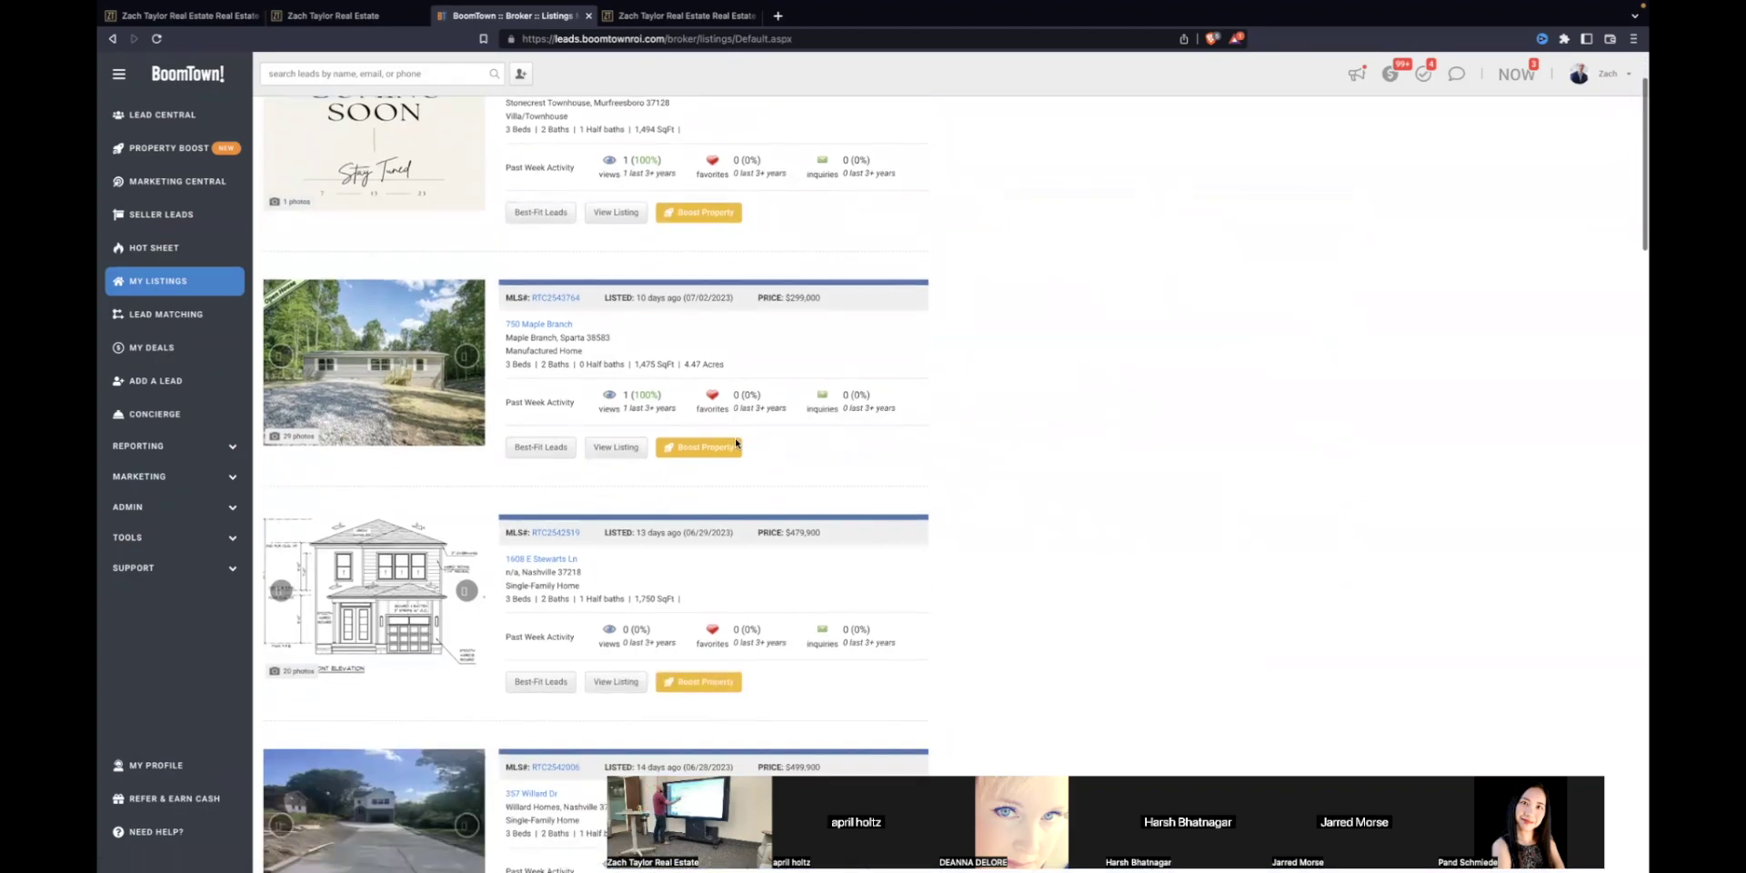
{"action": "scroll", "coordinate": [742, 441], "scroll_direction": "up", "scroll_amount": 4}
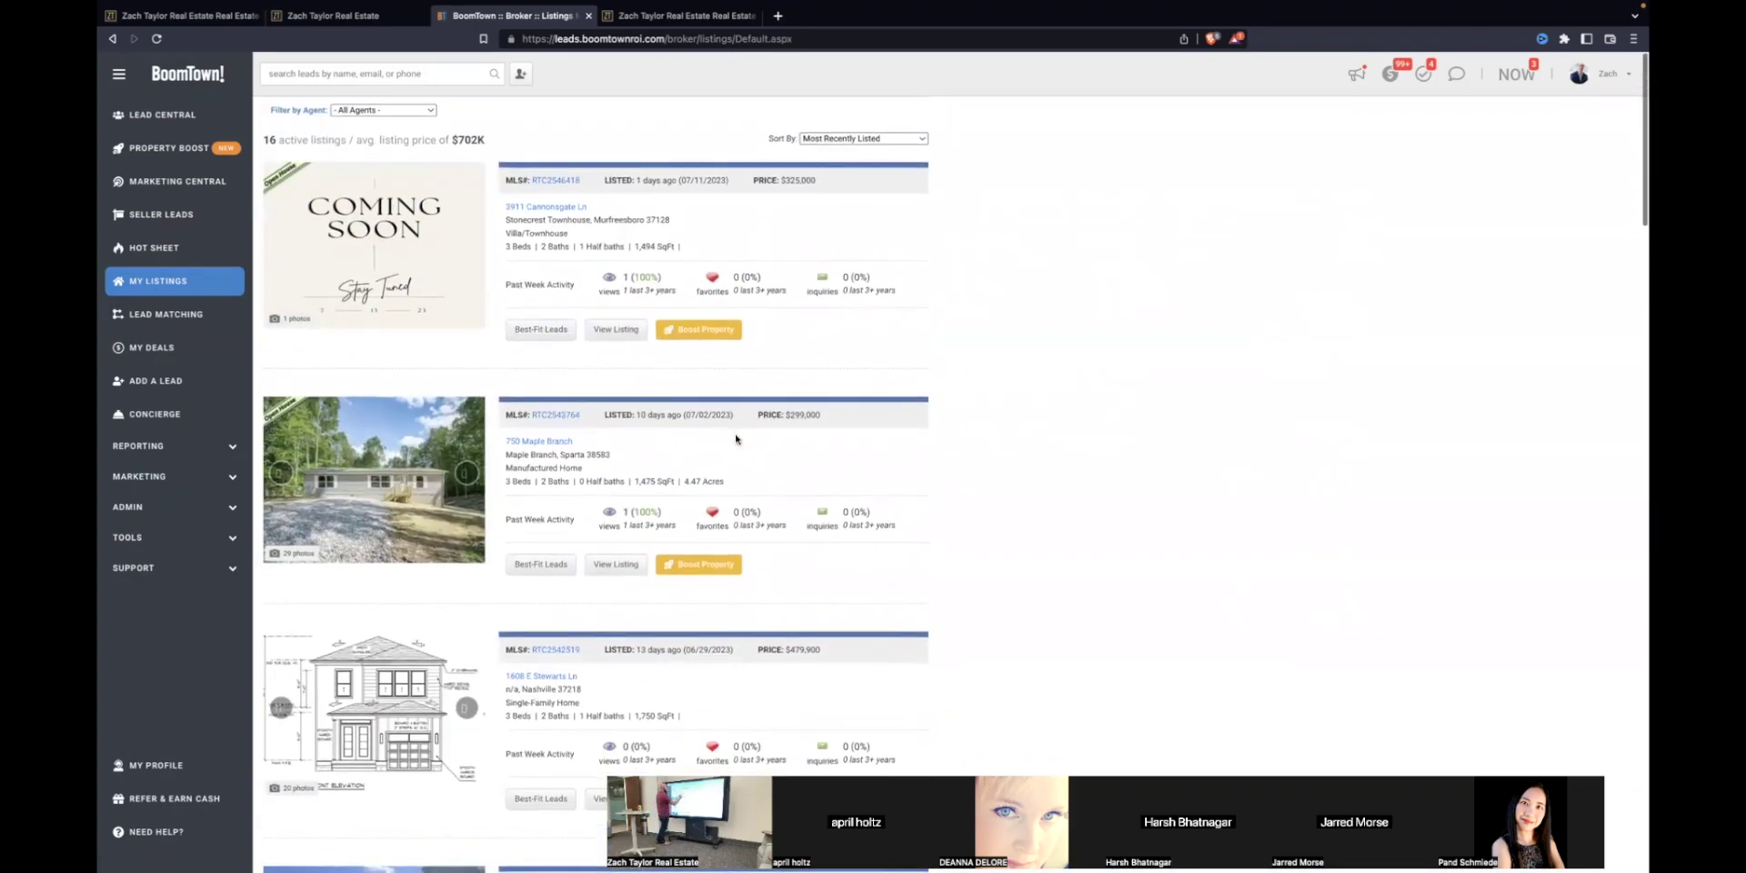
{"action": "left_click", "coordinate": [726, 329]}
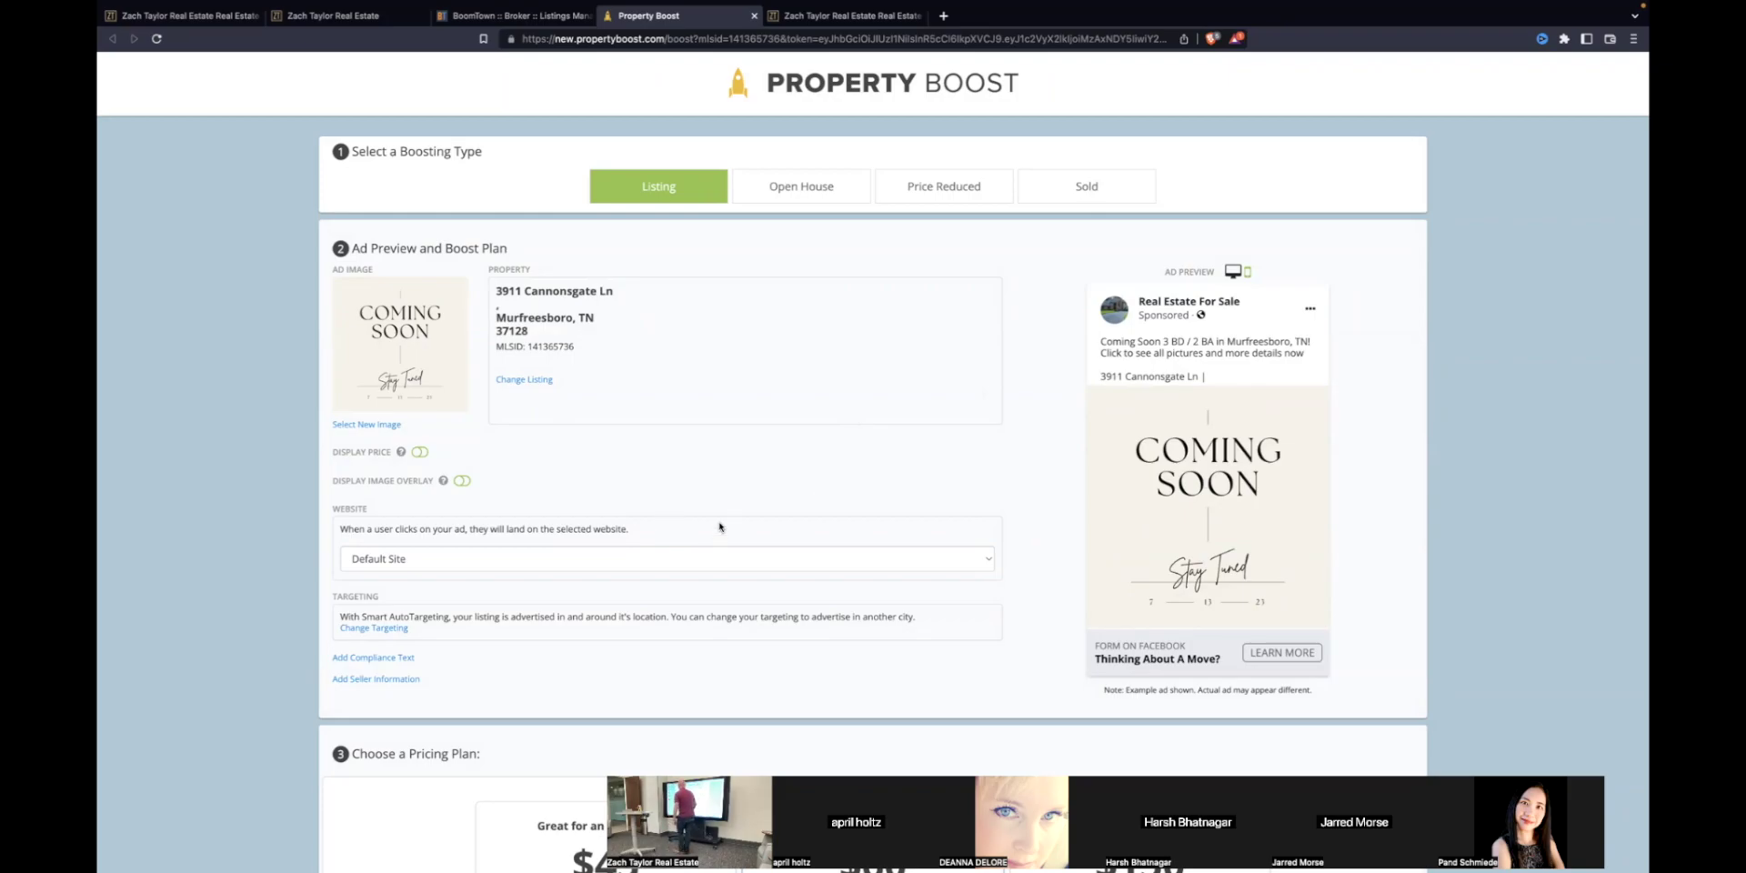
Step: Review the $60 Promote Your Listing plan and billing form, then close Property Boost without checking out
{"action": "scroll", "coordinate": [723, 537], "scroll_direction": "down", "scroll_amount": 10}
{"action": "scroll", "coordinate": [732, 550], "scroll_direction": "down", "scroll_amount": 1}
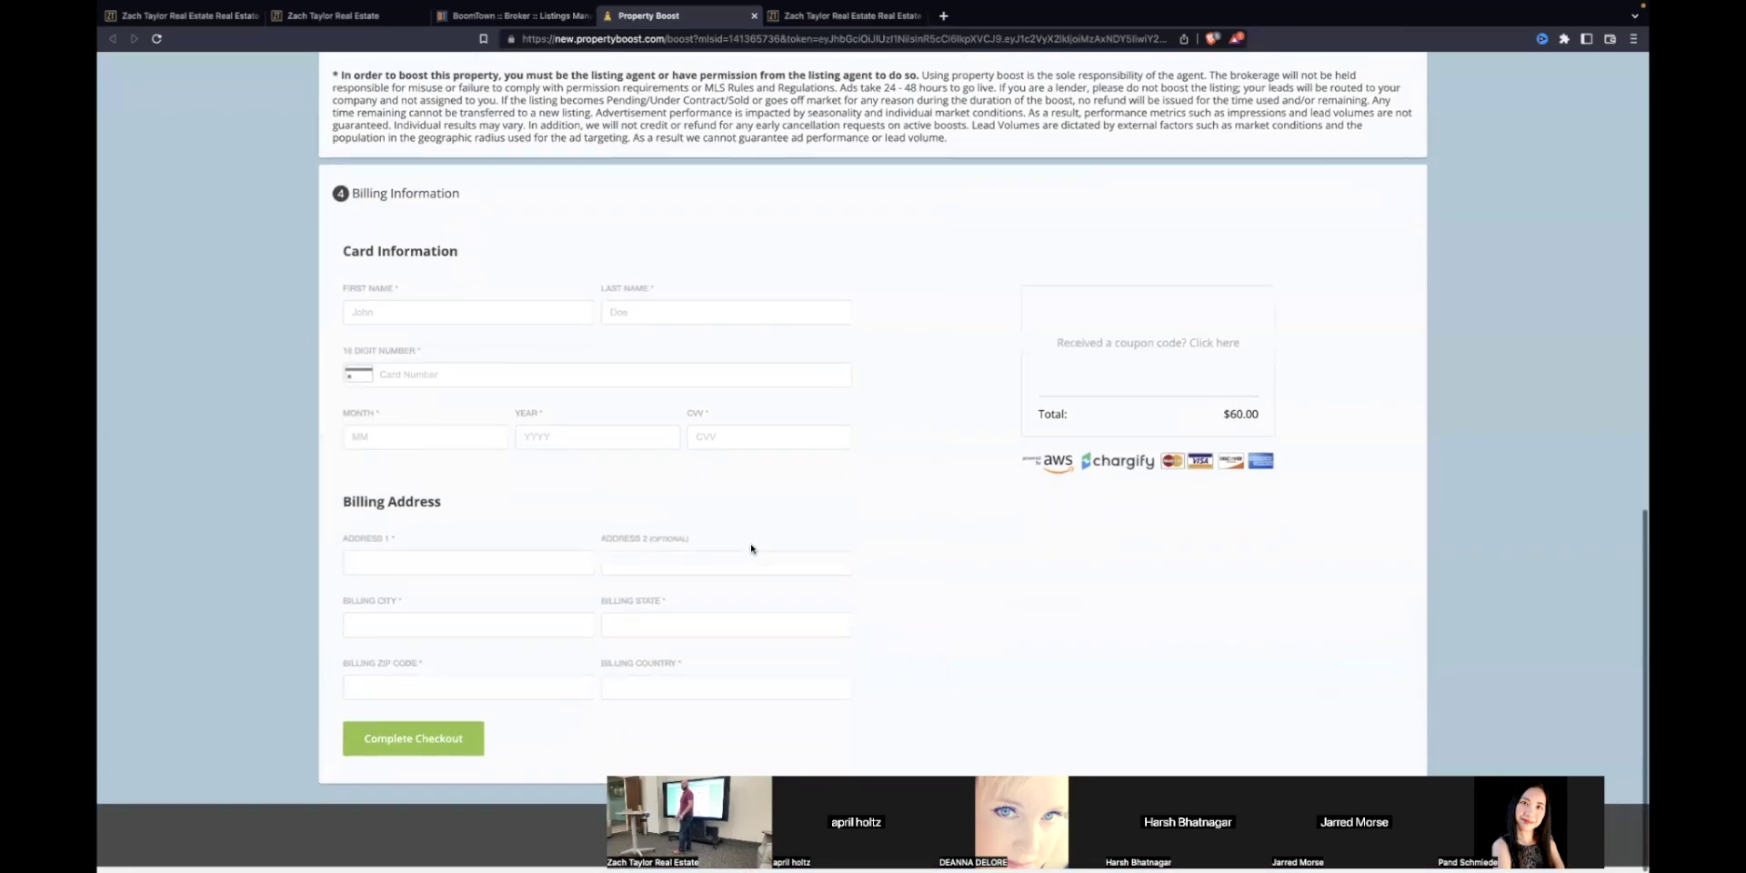
{"action": "scroll", "coordinate": [751, 548], "scroll_direction": "up", "scroll_amount": 2}
{"action": "scroll", "coordinate": [751, 548], "scroll_direction": "up", "scroll_amount": 5}
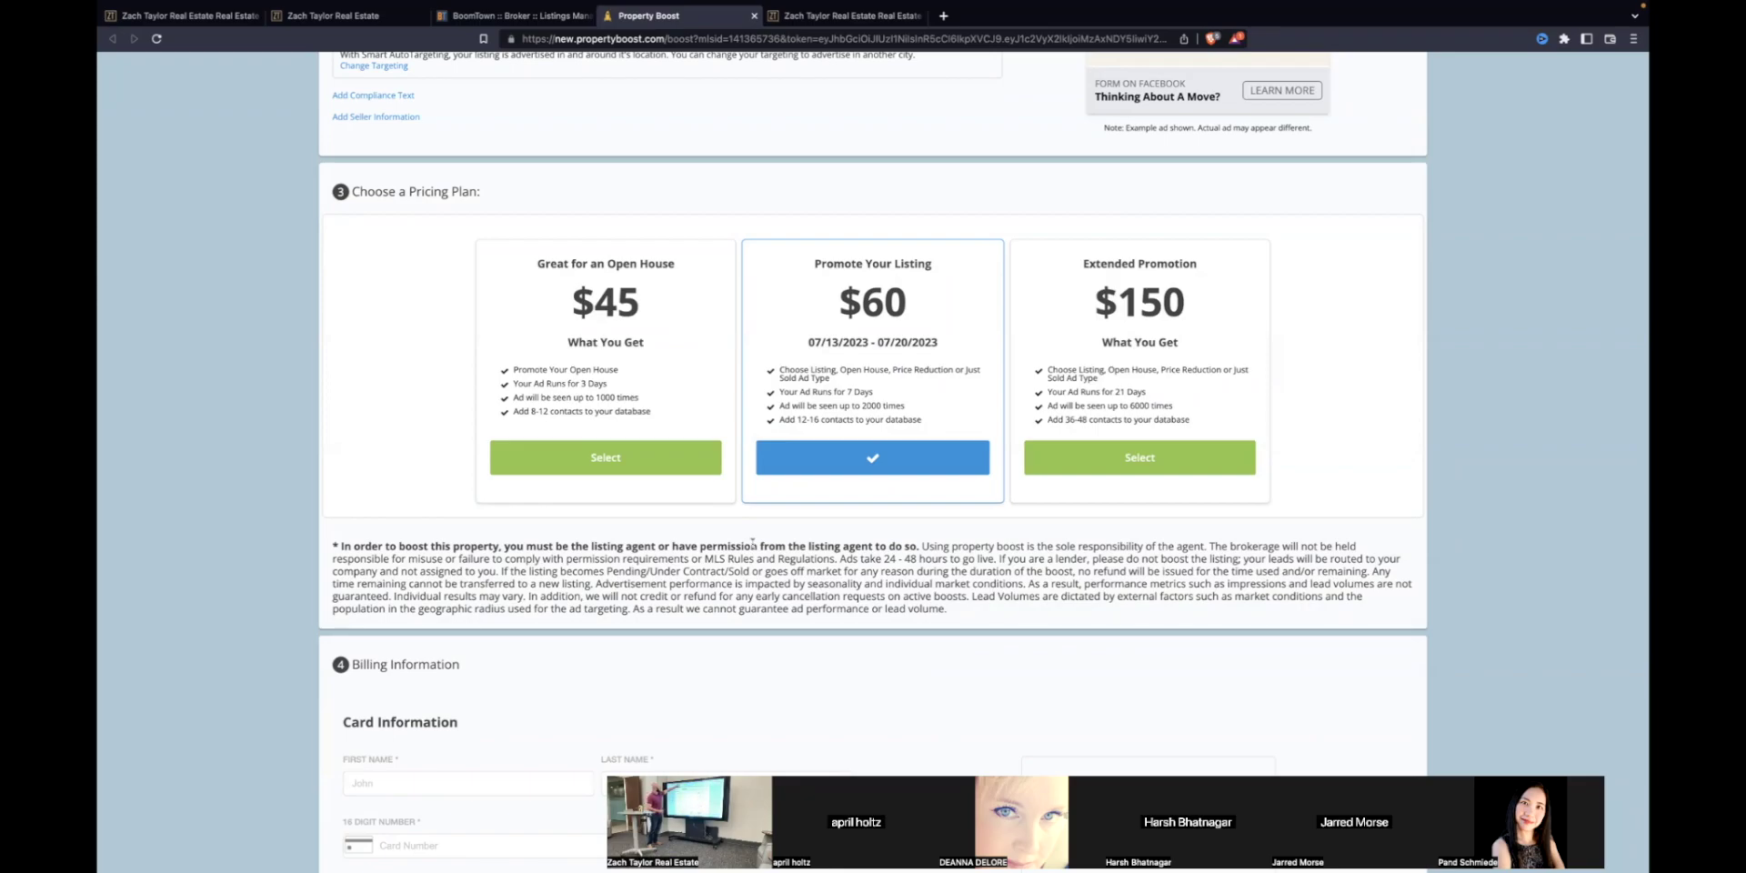
{"action": "left_click", "coordinate": [753, 15]}
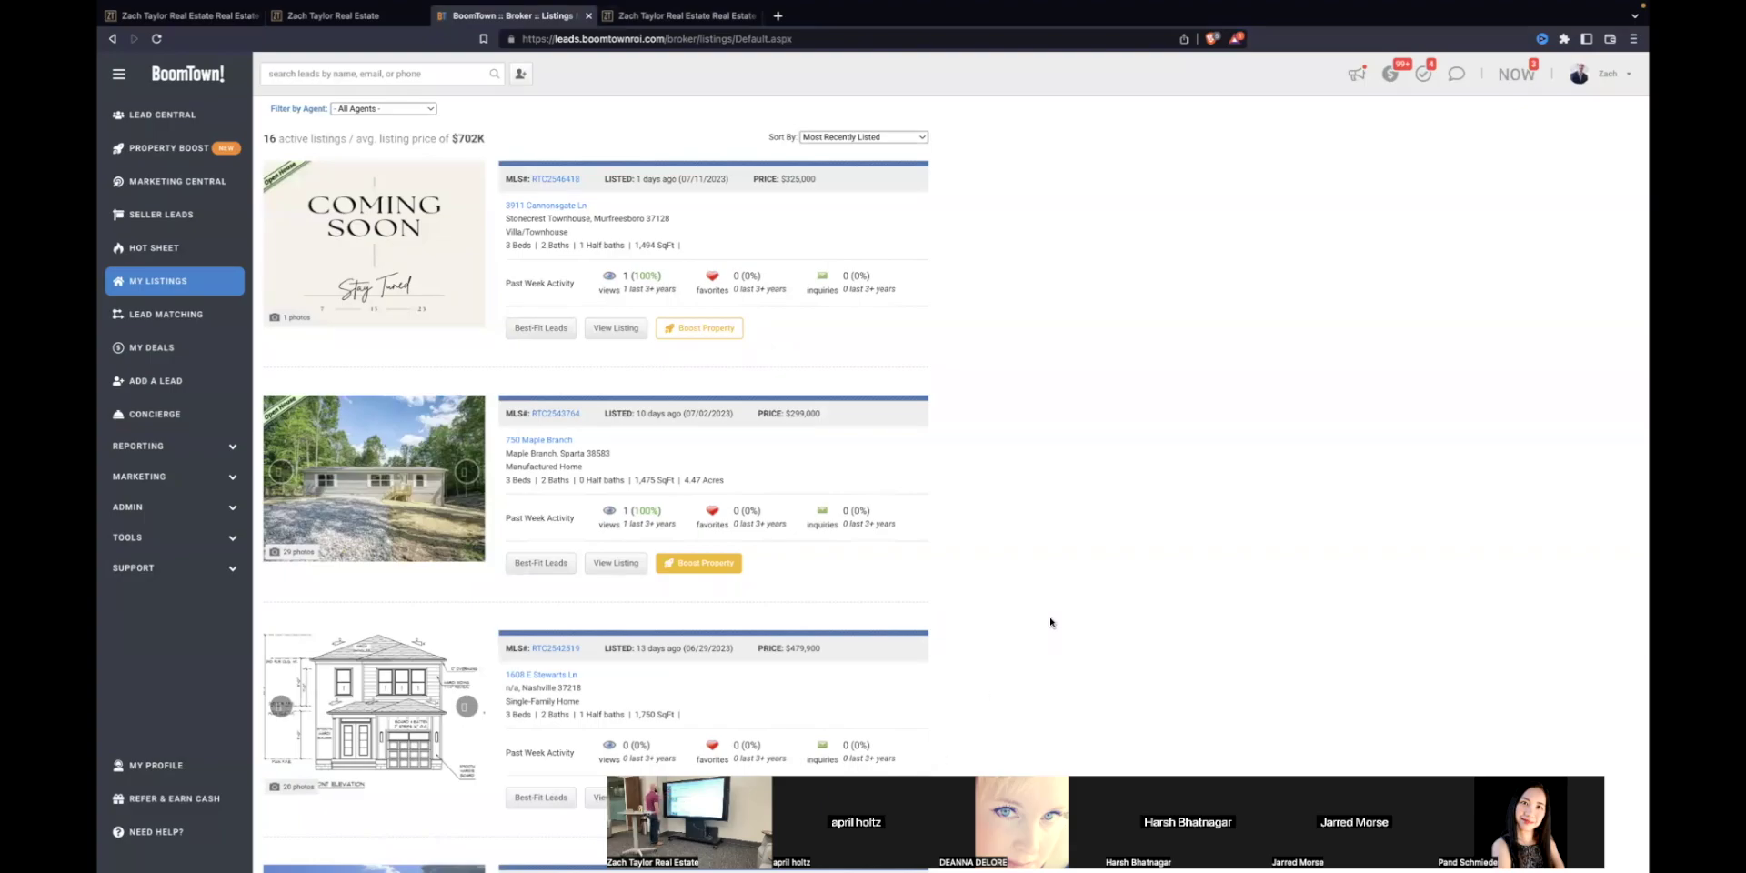
Step: Open Marketing Central and scroll down to its ad campaign cards
{"action": "left_click", "coordinate": [153, 186]}
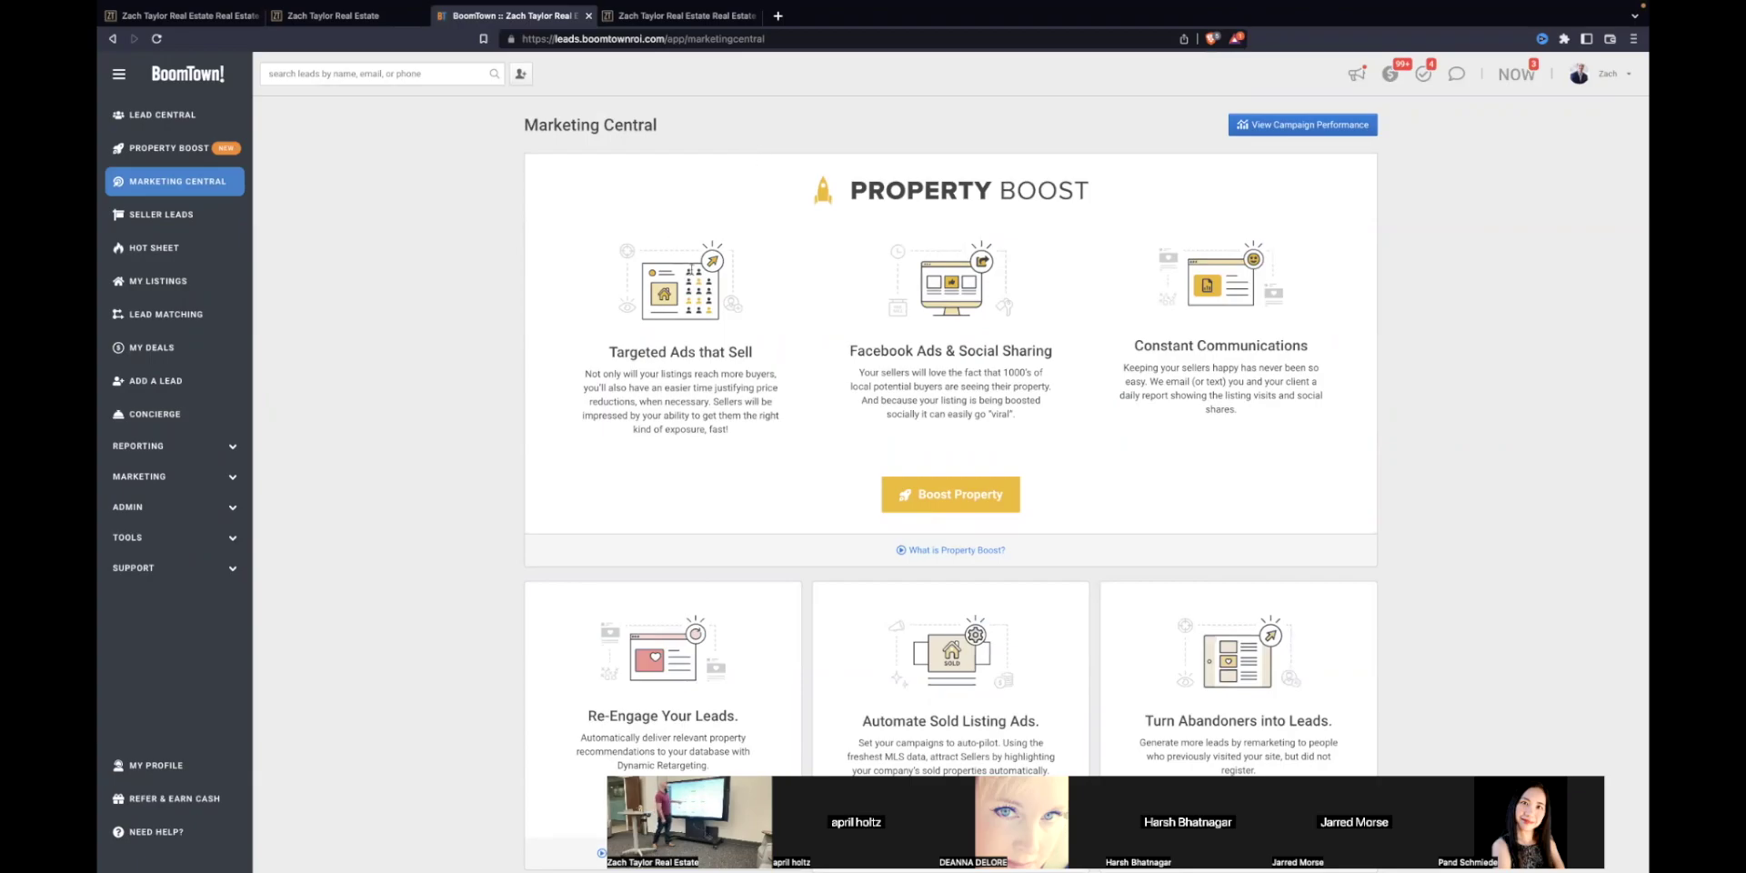
{"action": "scroll", "coordinate": [1033, 509], "scroll_direction": "down", "scroll_amount": 3}
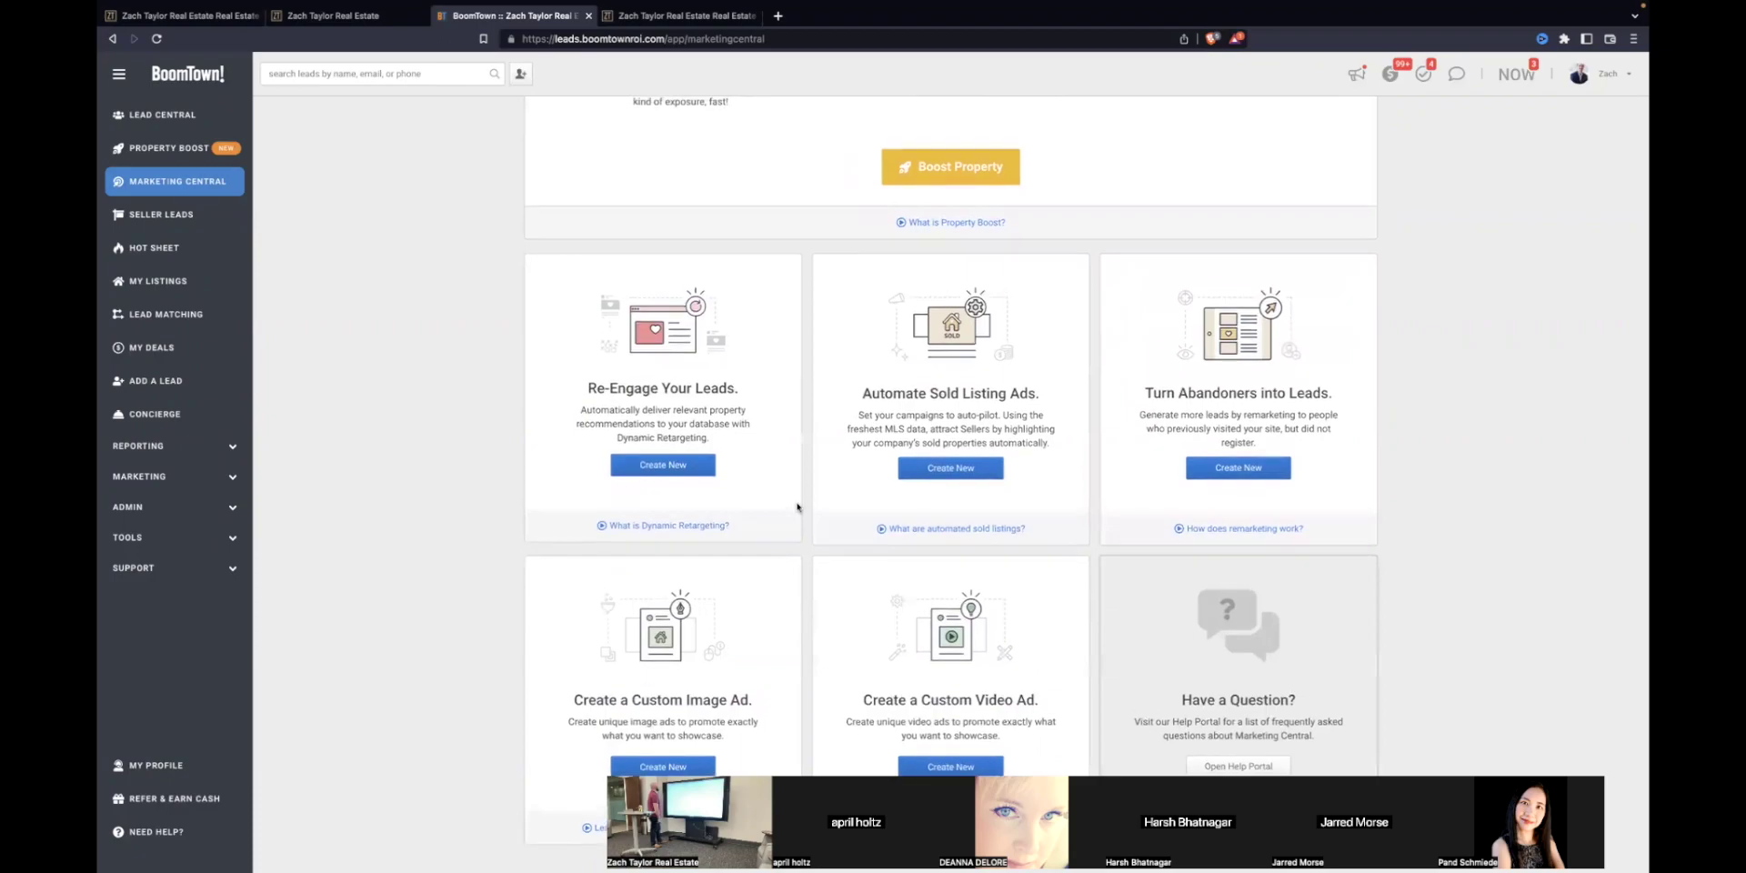
Step: Create a new Re-Engage Your Leads campaign, reloading the page and approving the sign-in consent
{"action": "left_click", "coordinate": [649, 467]}
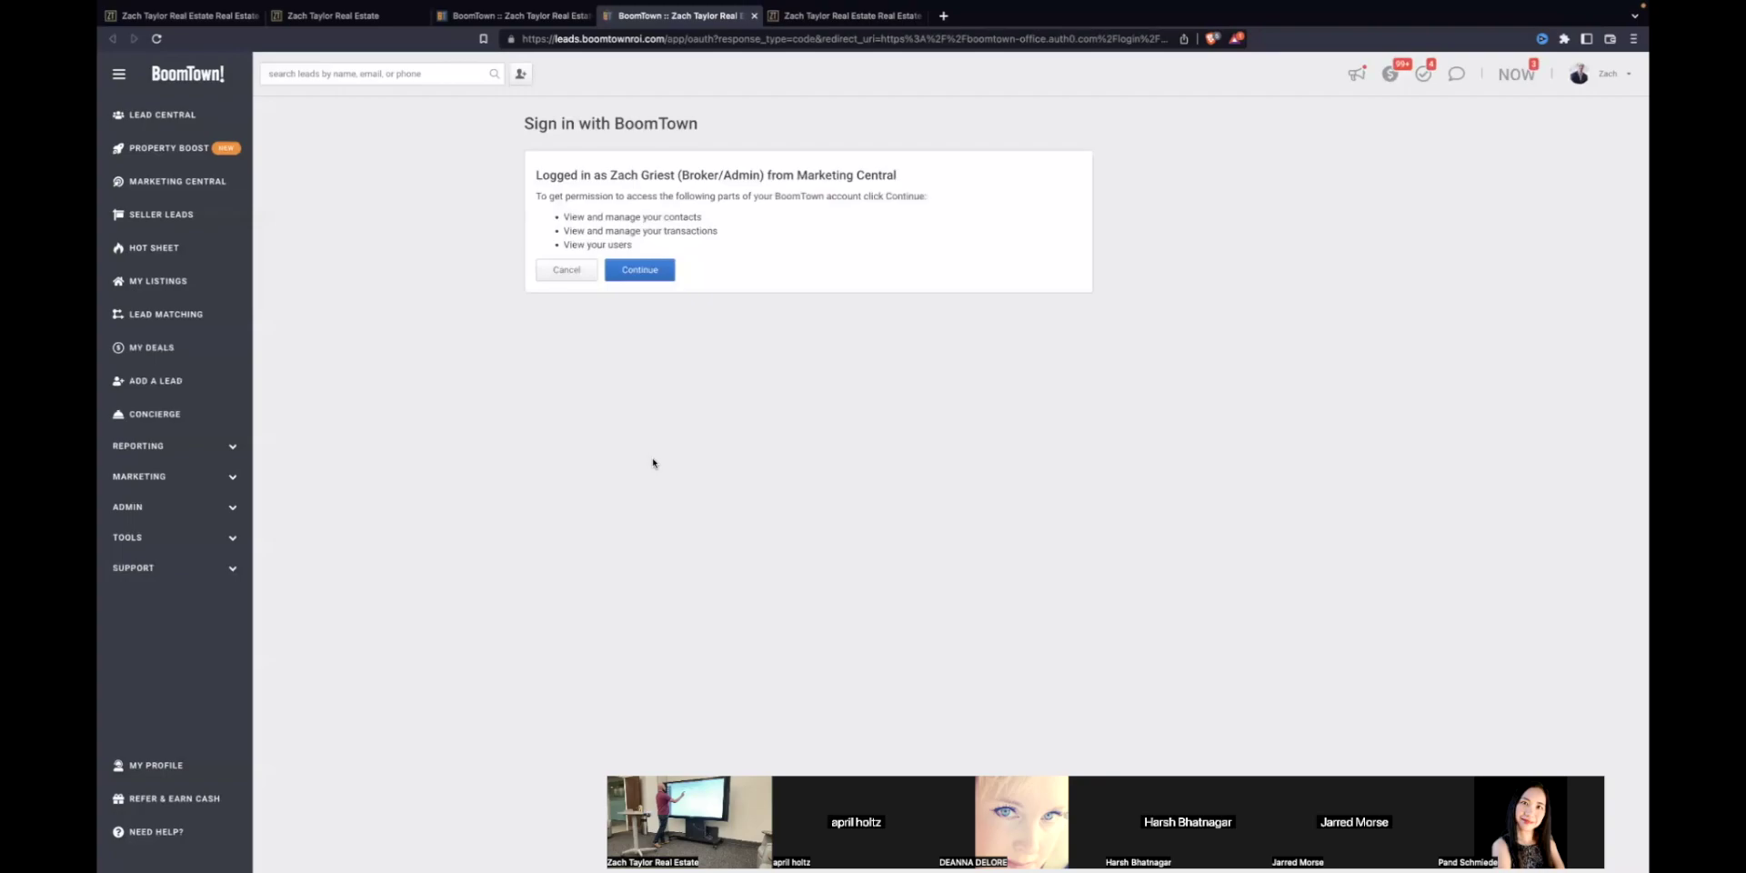
{"action": "left_click", "coordinate": [639, 269]}
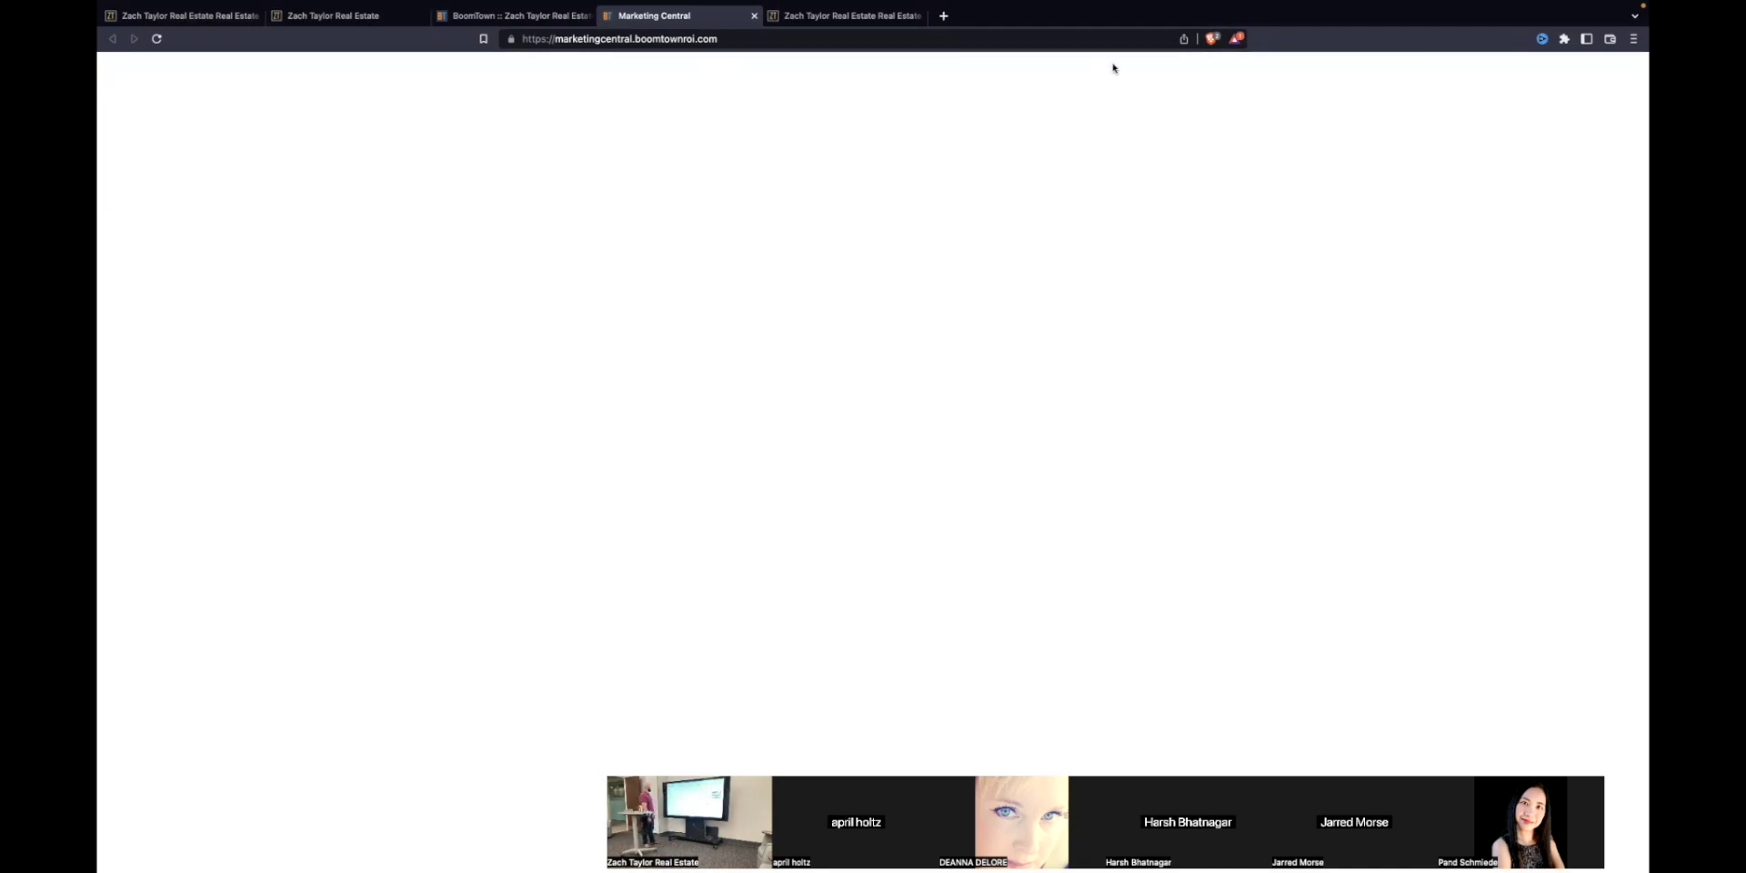
{"action": "left_click", "coordinate": [1004, 39]}
{"action": "key", "text": "Return"}
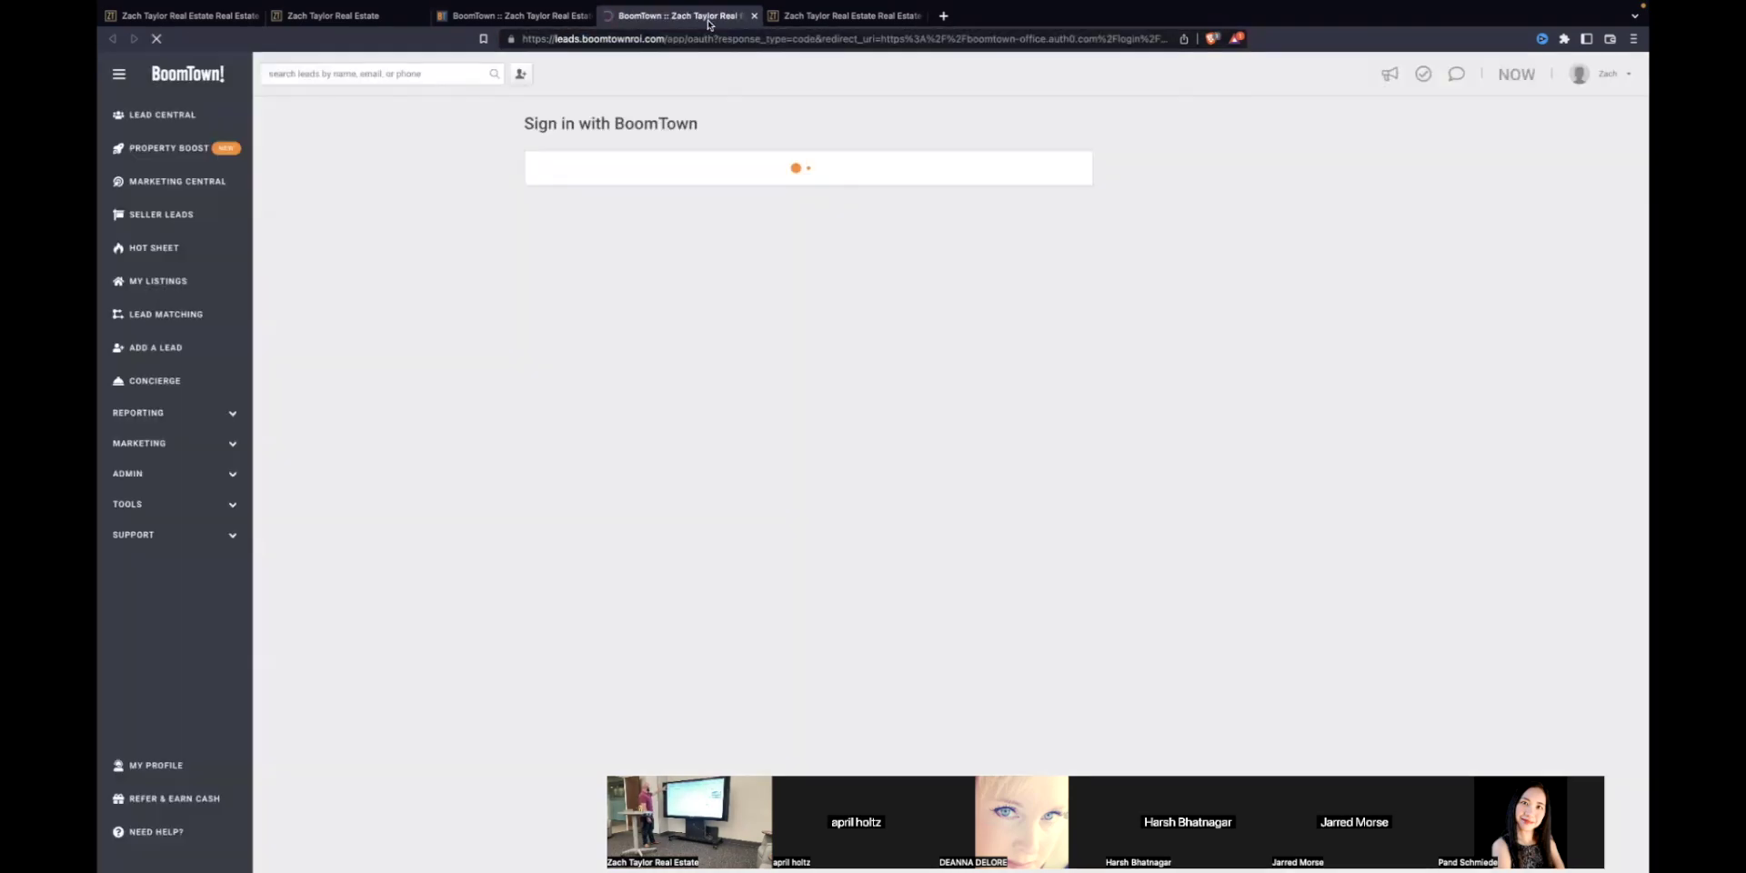
{"action": "left_click", "coordinate": [628, 267]}
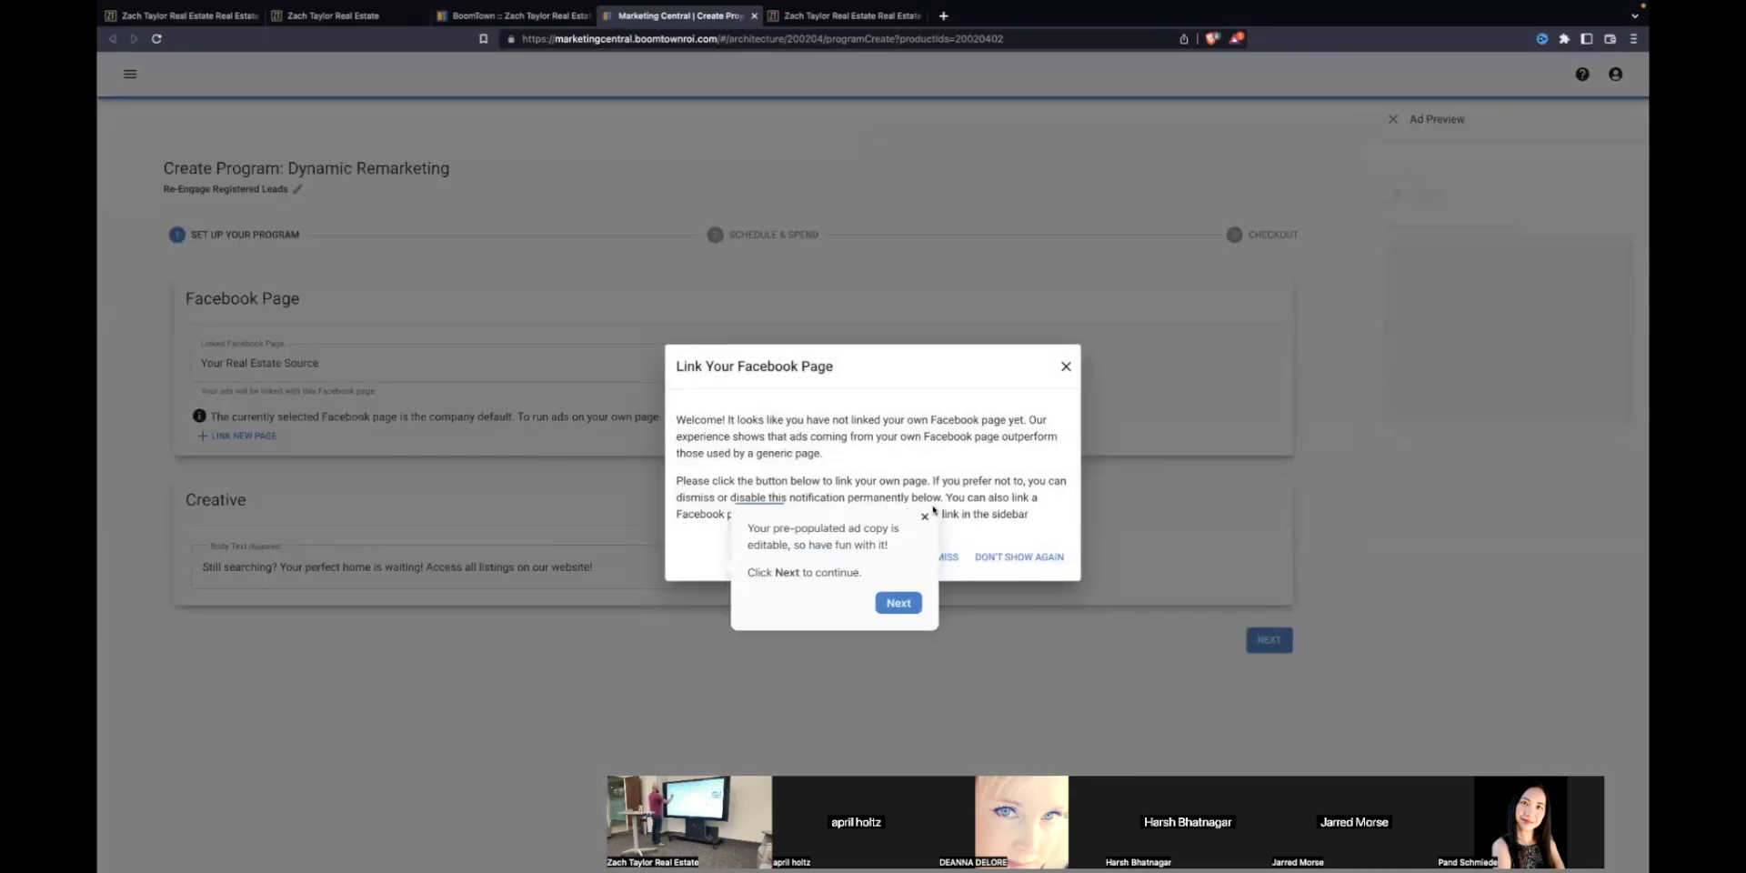
Step: Close the guide tip, dismiss the Facebook page prompt and open the navigation panel
{"action": "left_click", "coordinate": [925, 516]}
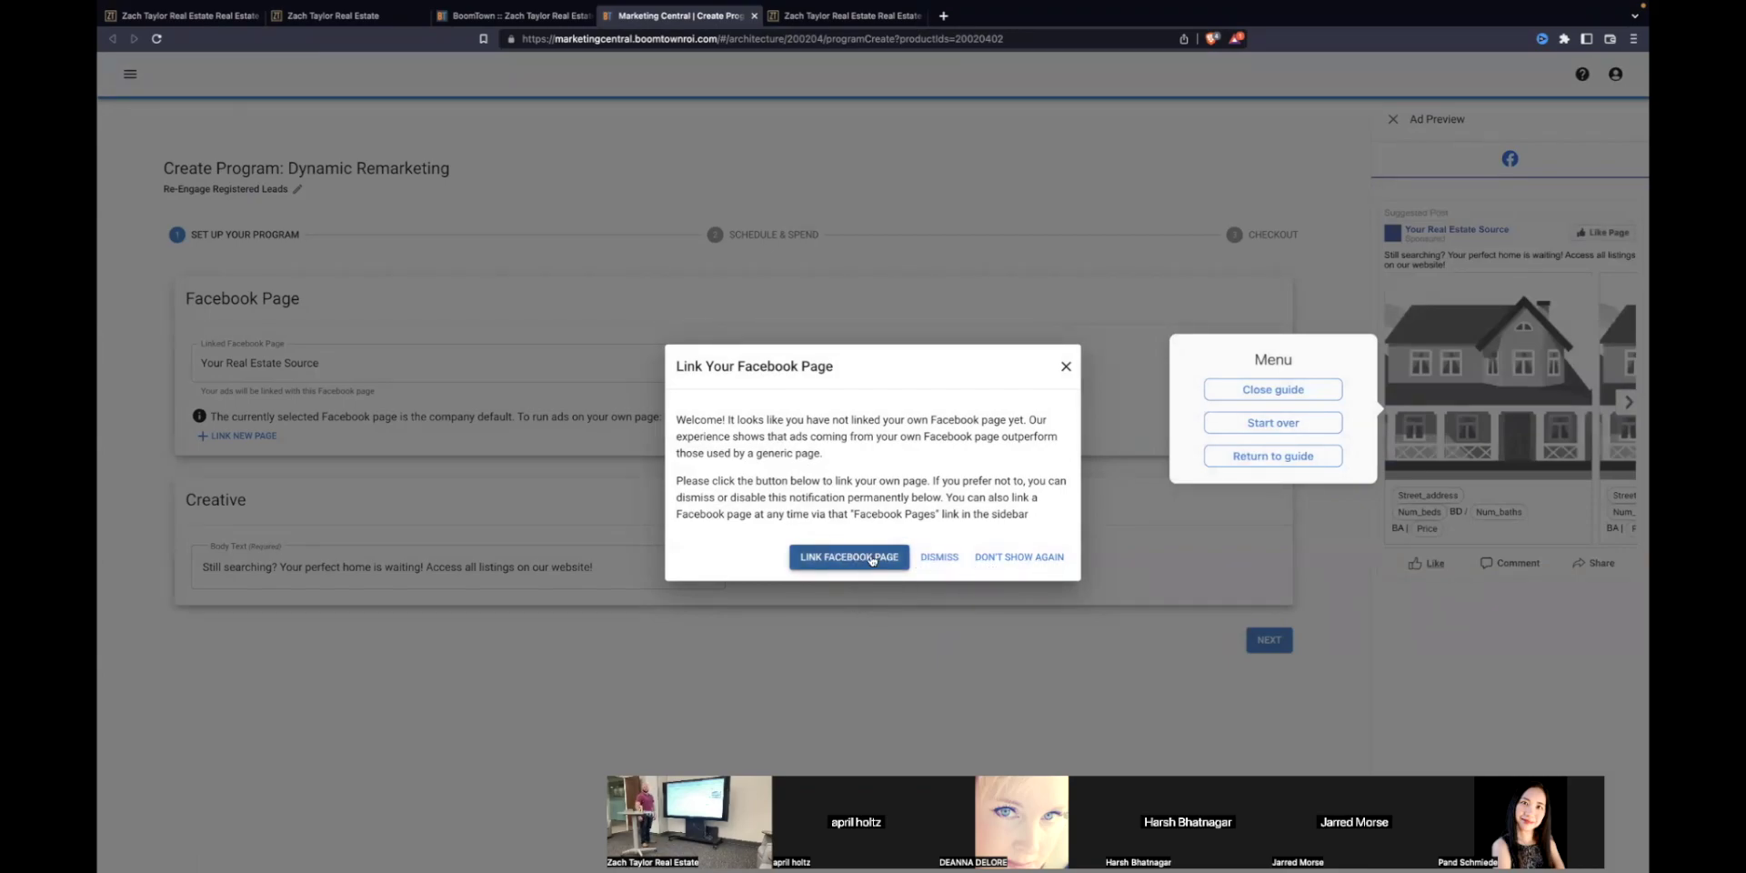
{"action": "left_click", "coordinate": [928, 559]}
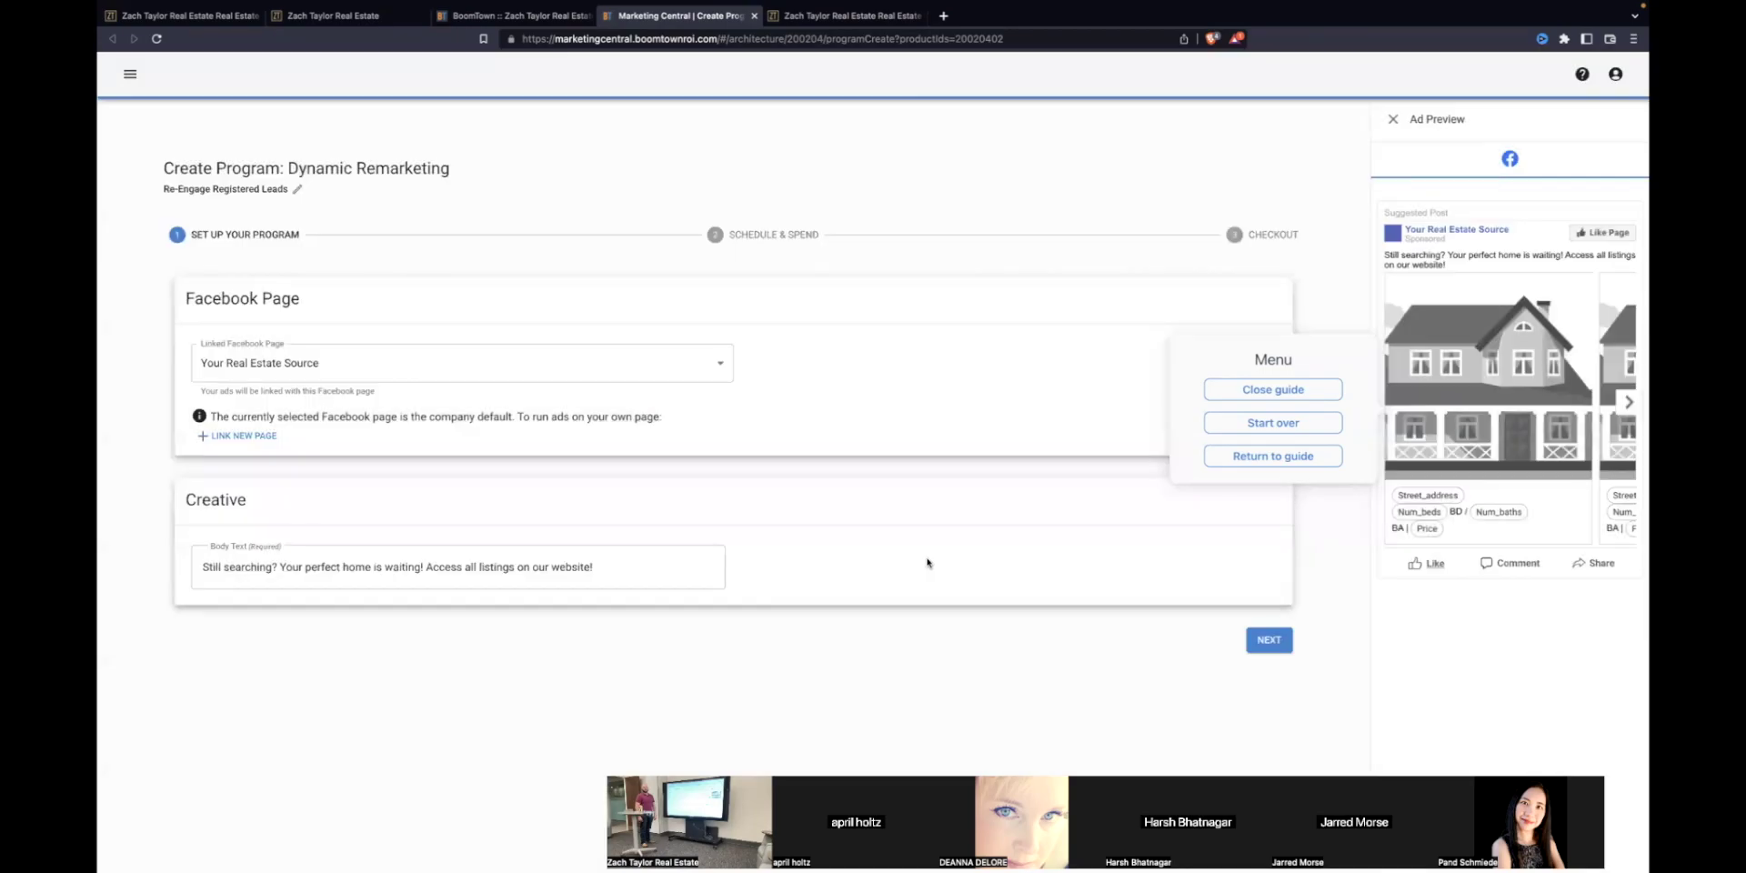
{"action": "left_click", "coordinate": [130, 73]}
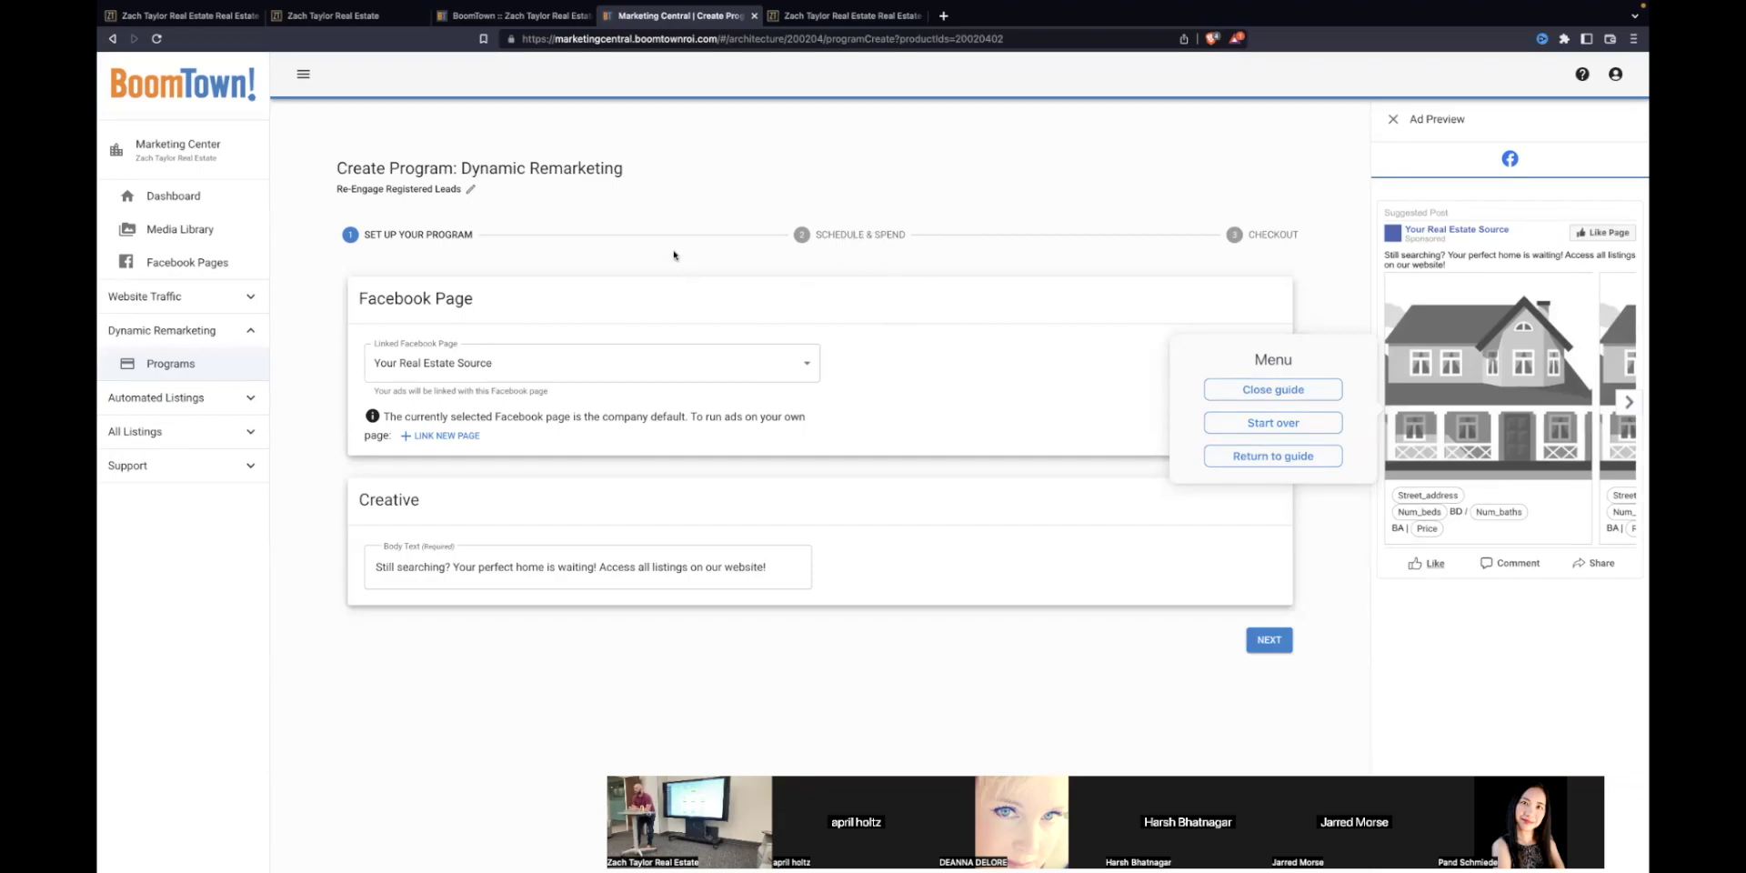
Step: Close the Dynamic Remarketing program setup tab and scroll Marketing Central back to the top
{"action": "left_click", "coordinate": [754, 15]}
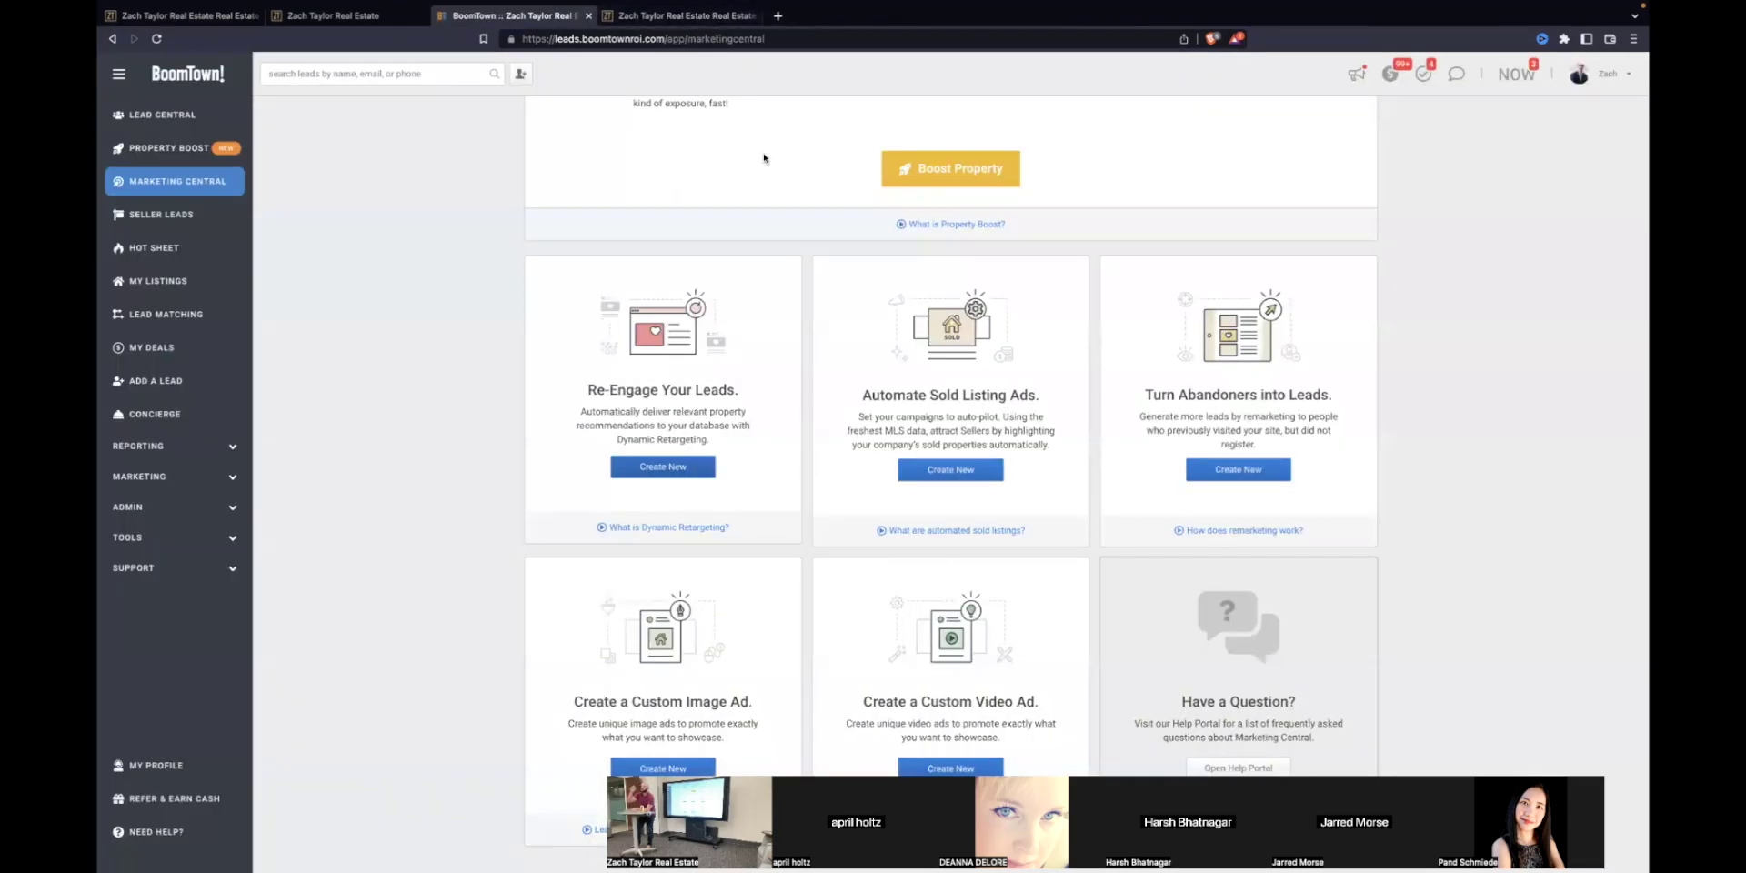
{"action": "scroll", "coordinate": [378, 391], "scroll_direction": "up", "scroll_amount": 4}
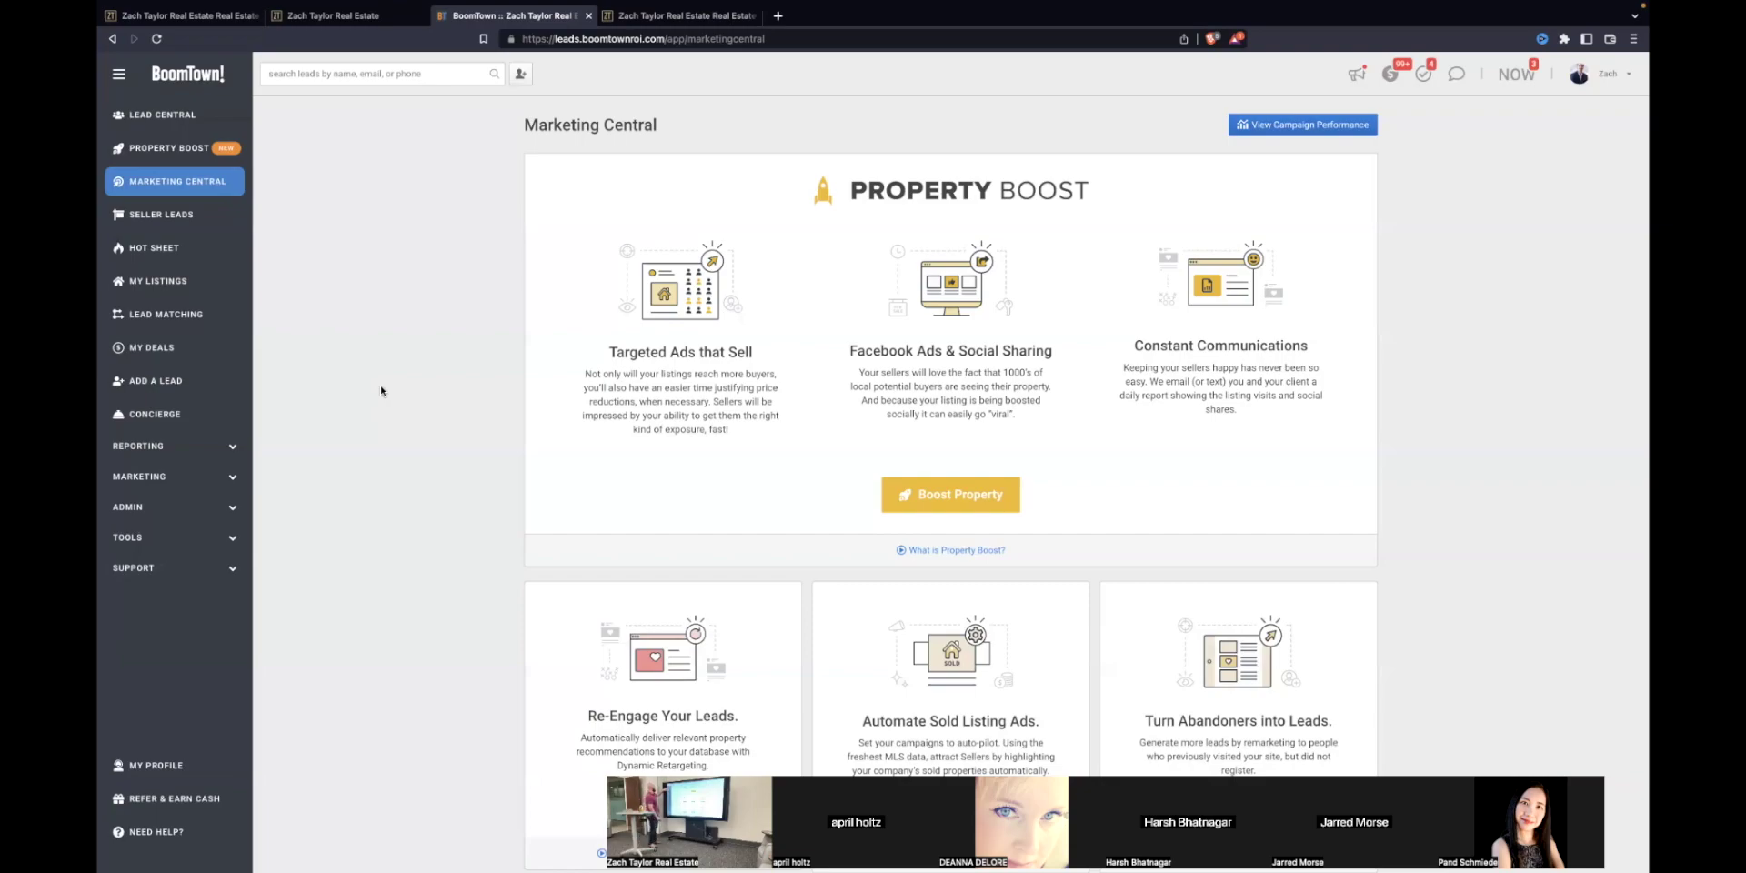
Step: Visit Lead Central and My Profile, then open your own agent website from the account menu
{"action": "left_click", "coordinate": [162, 114]}
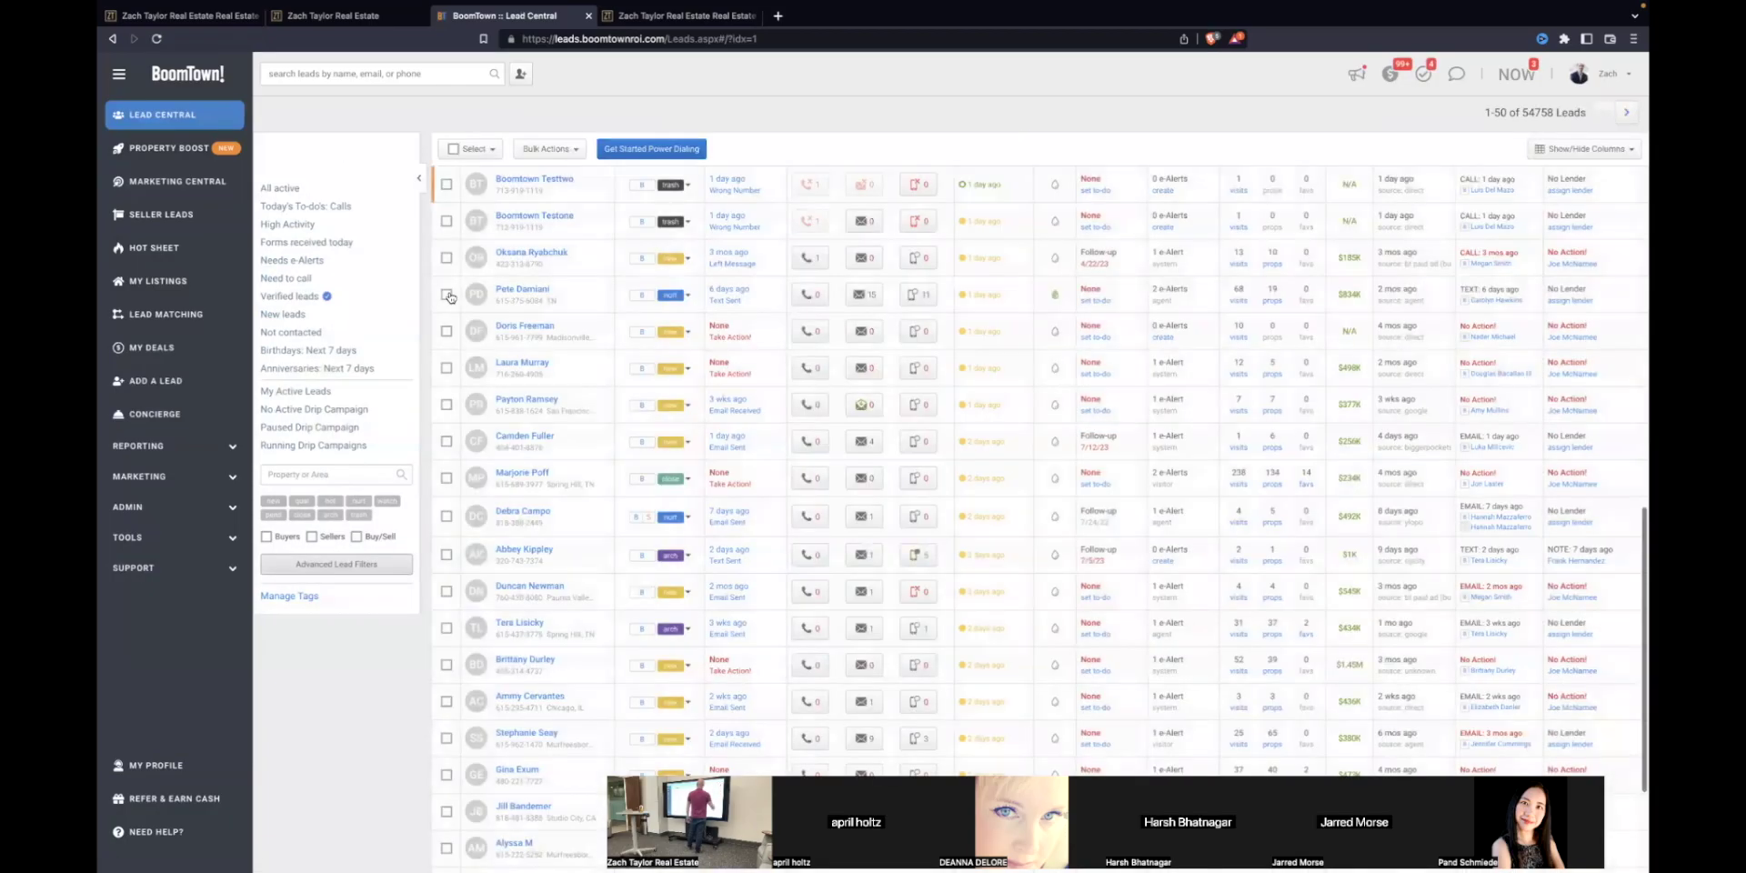
{"action": "left_click", "coordinate": [1610, 67]}
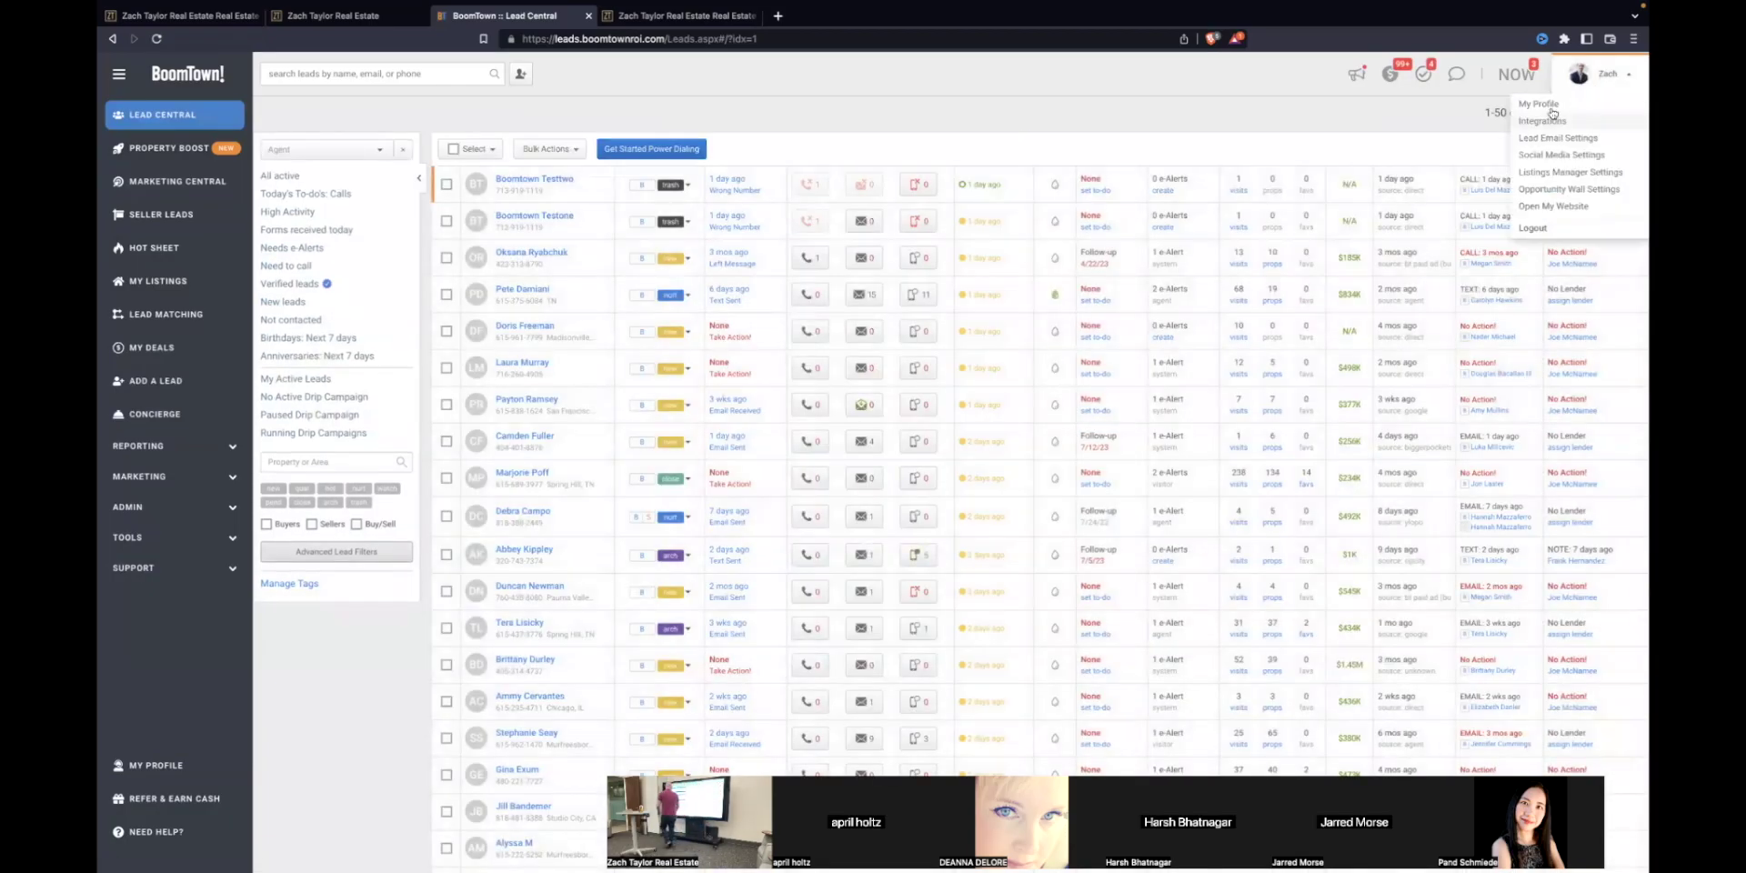
{"action": "left_click", "coordinate": [1605, 119]}
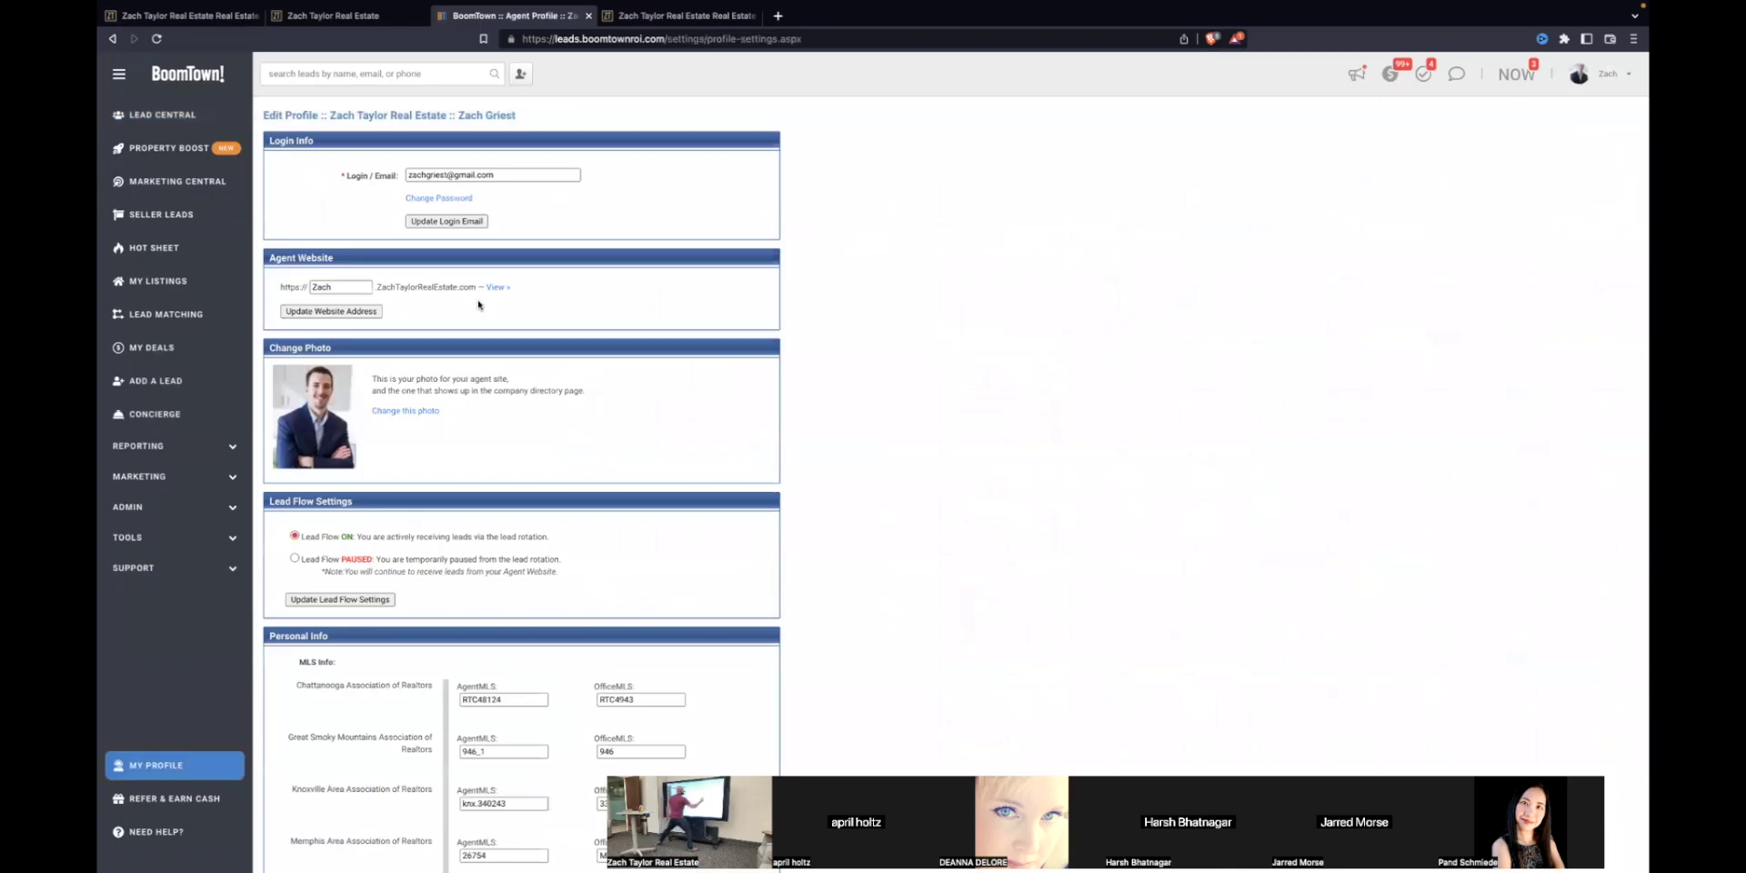
{"action": "left_click", "coordinate": [1605, 73]}
{"action": "left_click", "coordinate": [1570, 211]}
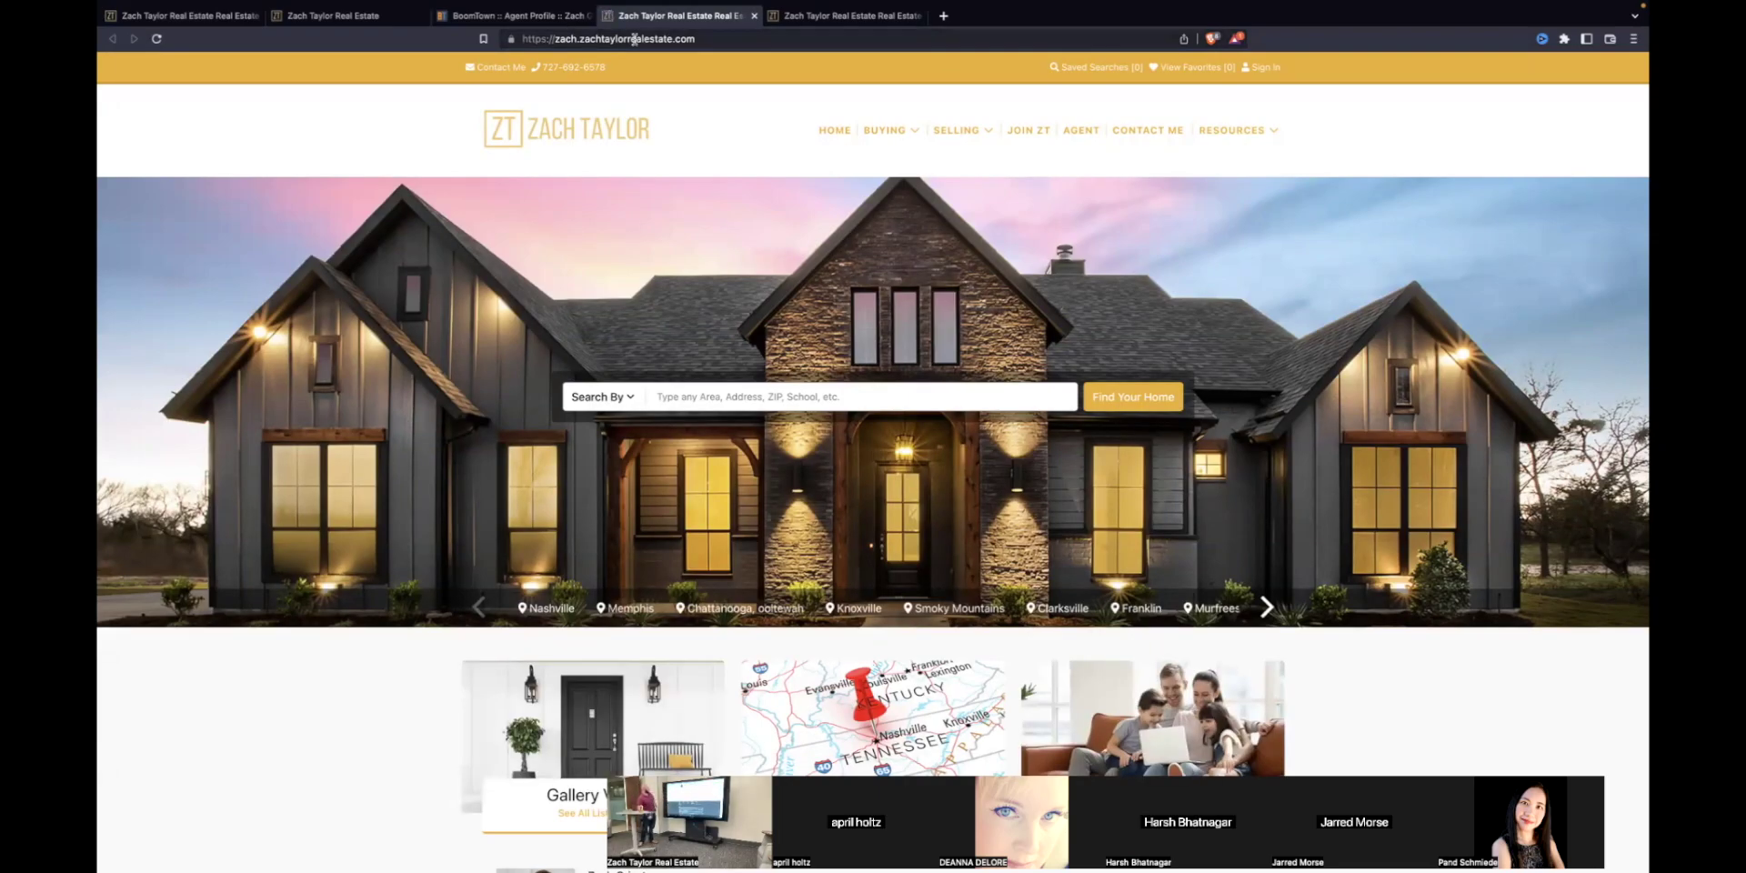
Step: Browse the agent website's home page and show all Nashville listings
{"action": "scroll", "coordinate": [649, 425], "scroll_direction": "down", "scroll_amount": 20}
{"action": "scroll", "coordinate": [607, 374], "scroll_direction": "up", "scroll_amount": 15}
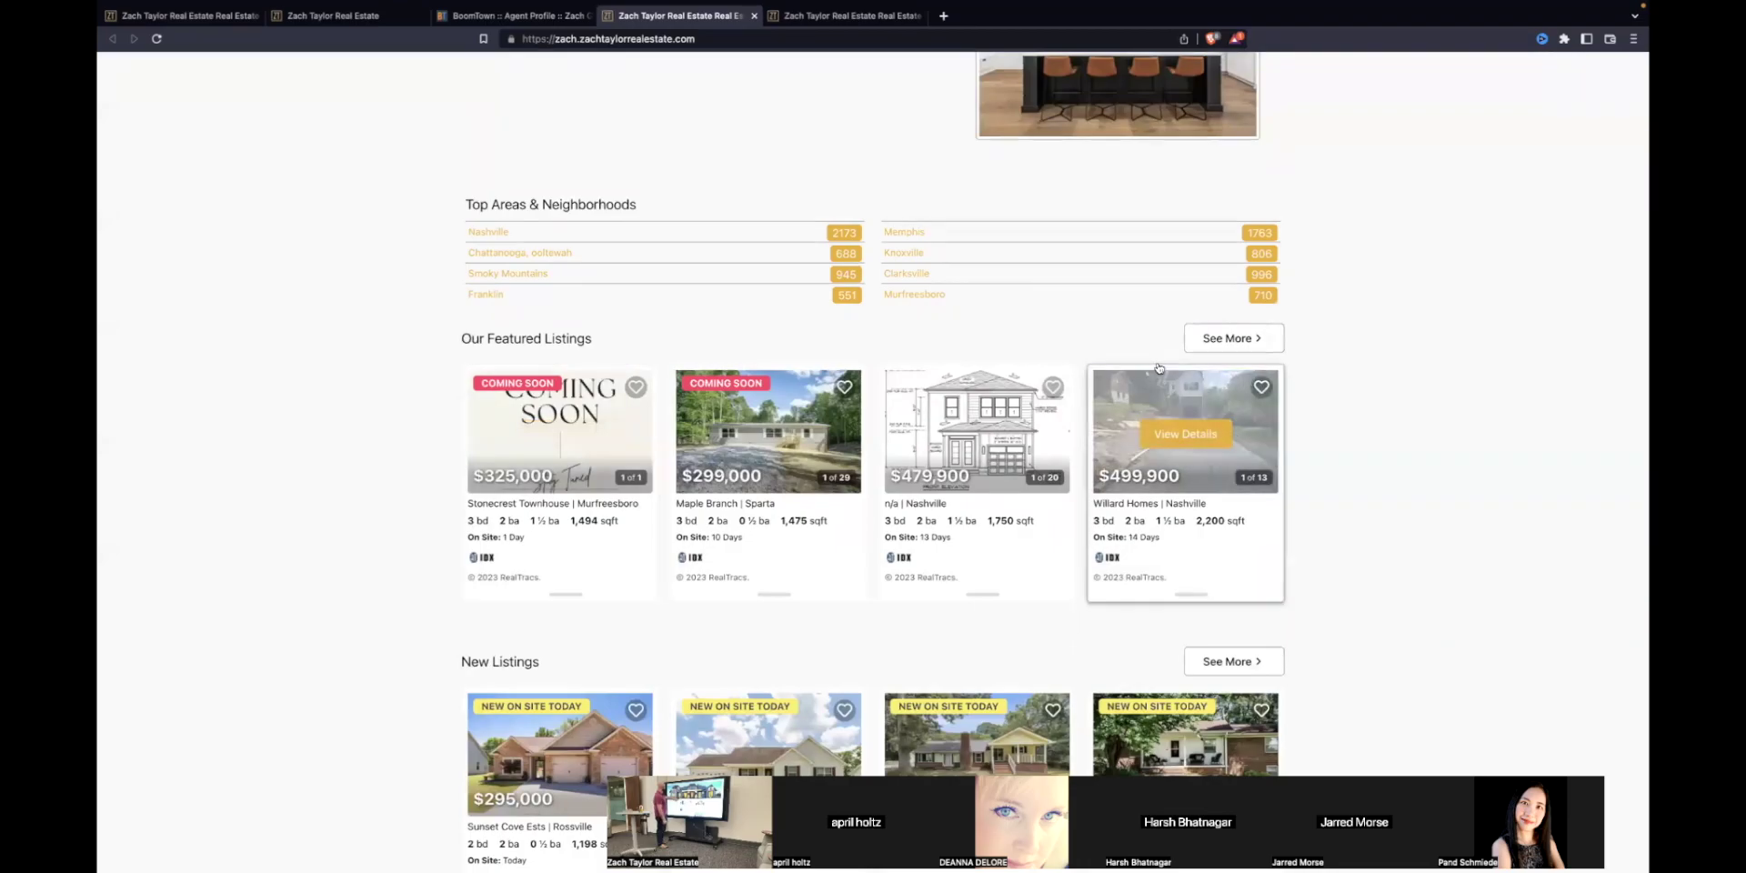
{"action": "scroll", "coordinate": [1373, 409], "scroll_direction": "down", "scroll_amount": 2}
{"action": "scroll", "coordinate": [1373, 412], "scroll_direction": "up", "scroll_amount": 15}
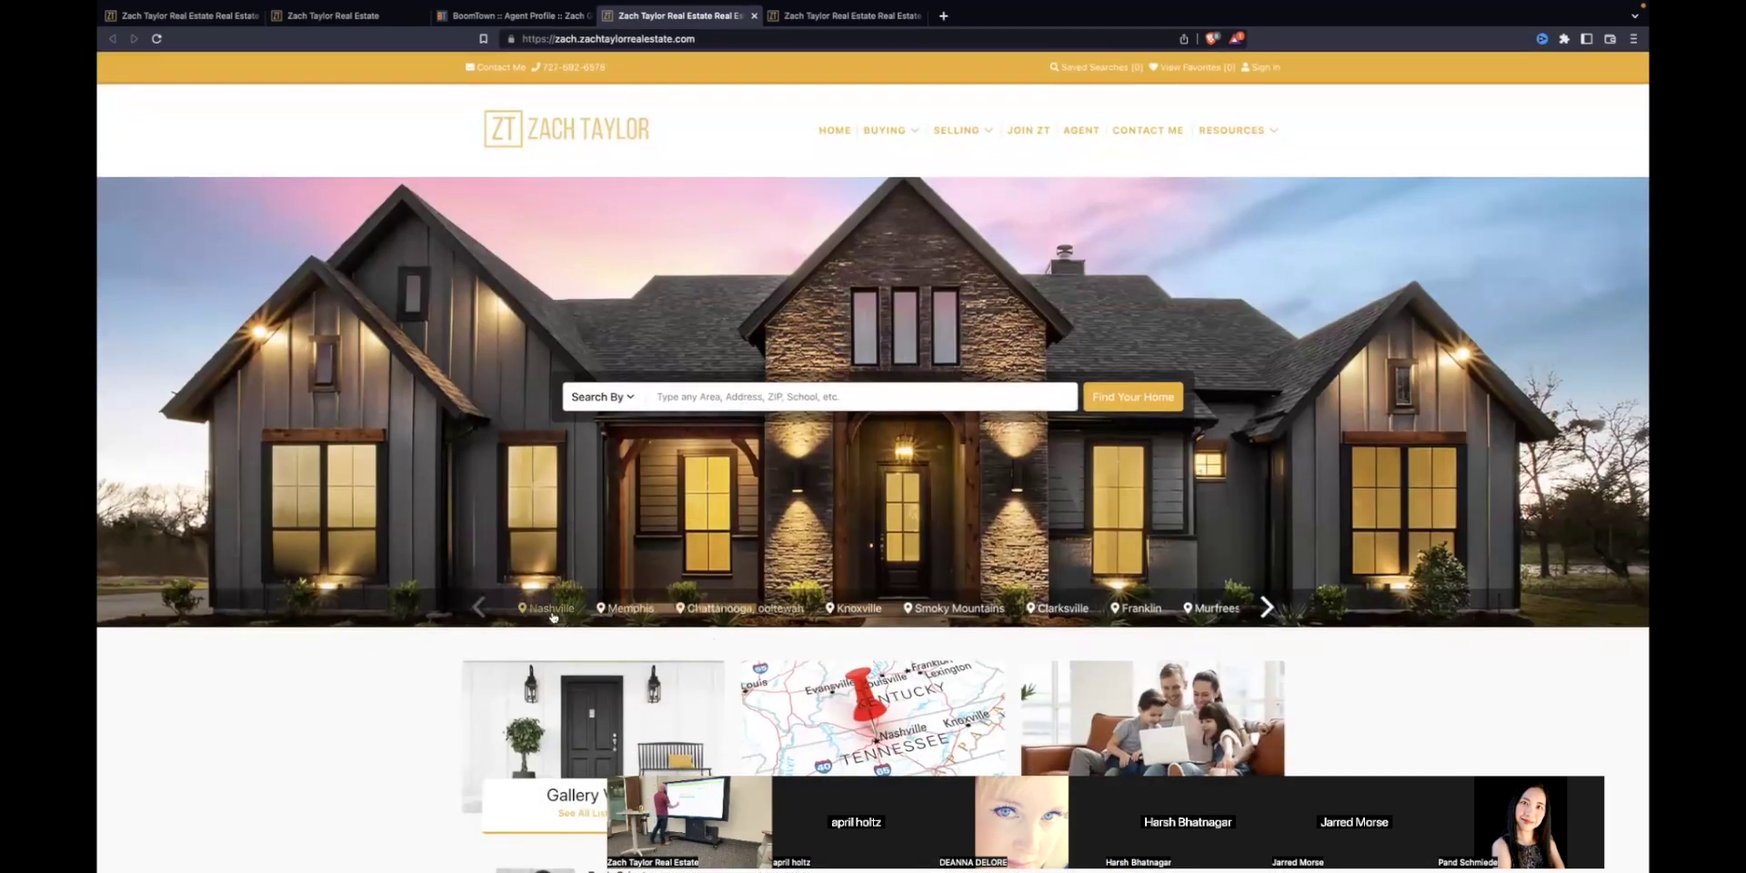
{"action": "left_click", "coordinate": [549, 608]}
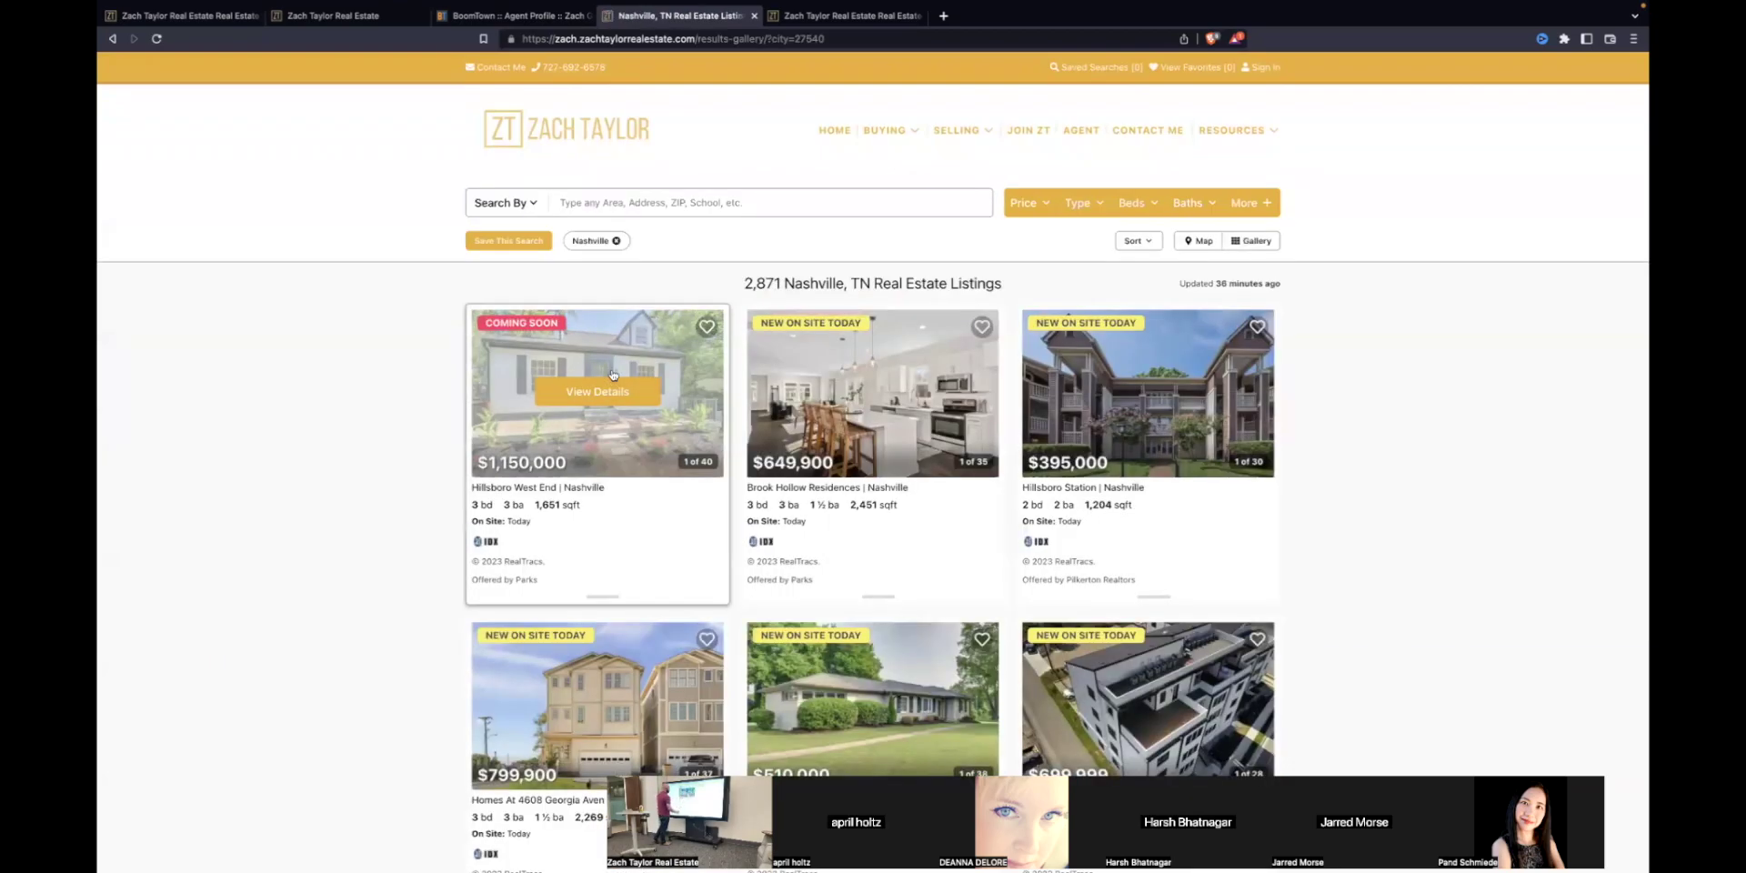
{"action": "left_click", "coordinate": [627, 452]}
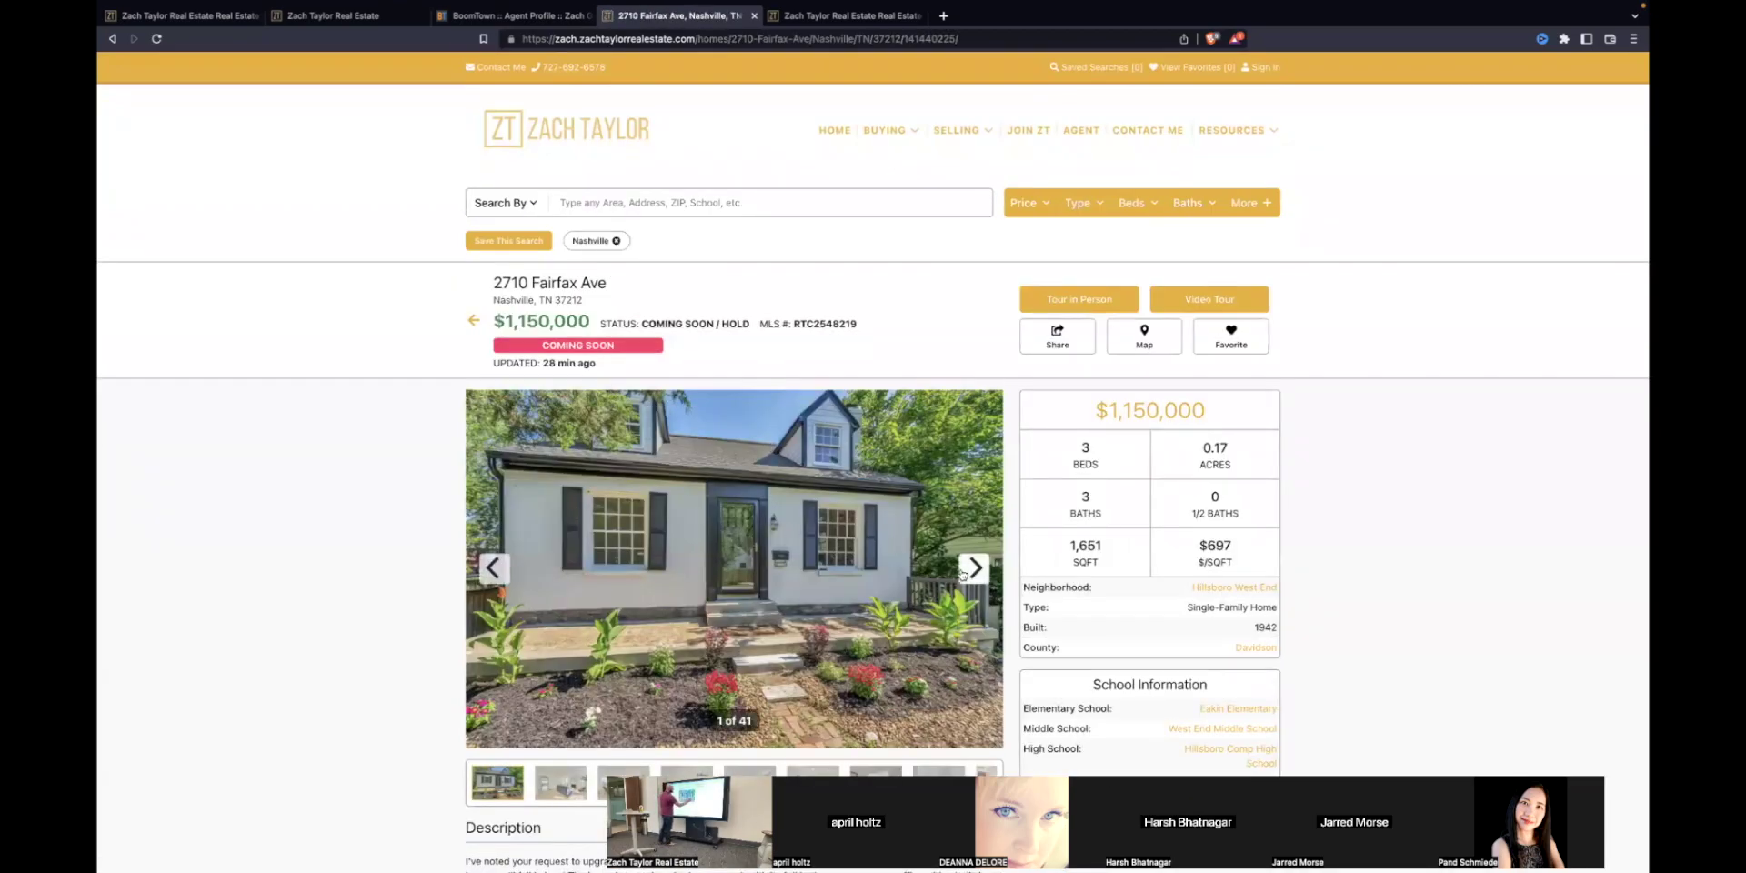
{"action": "left_click", "coordinate": [974, 569]}
{"action": "left_click", "coordinate": [974, 568]}
{"action": "left_click", "coordinate": [967, 573]}
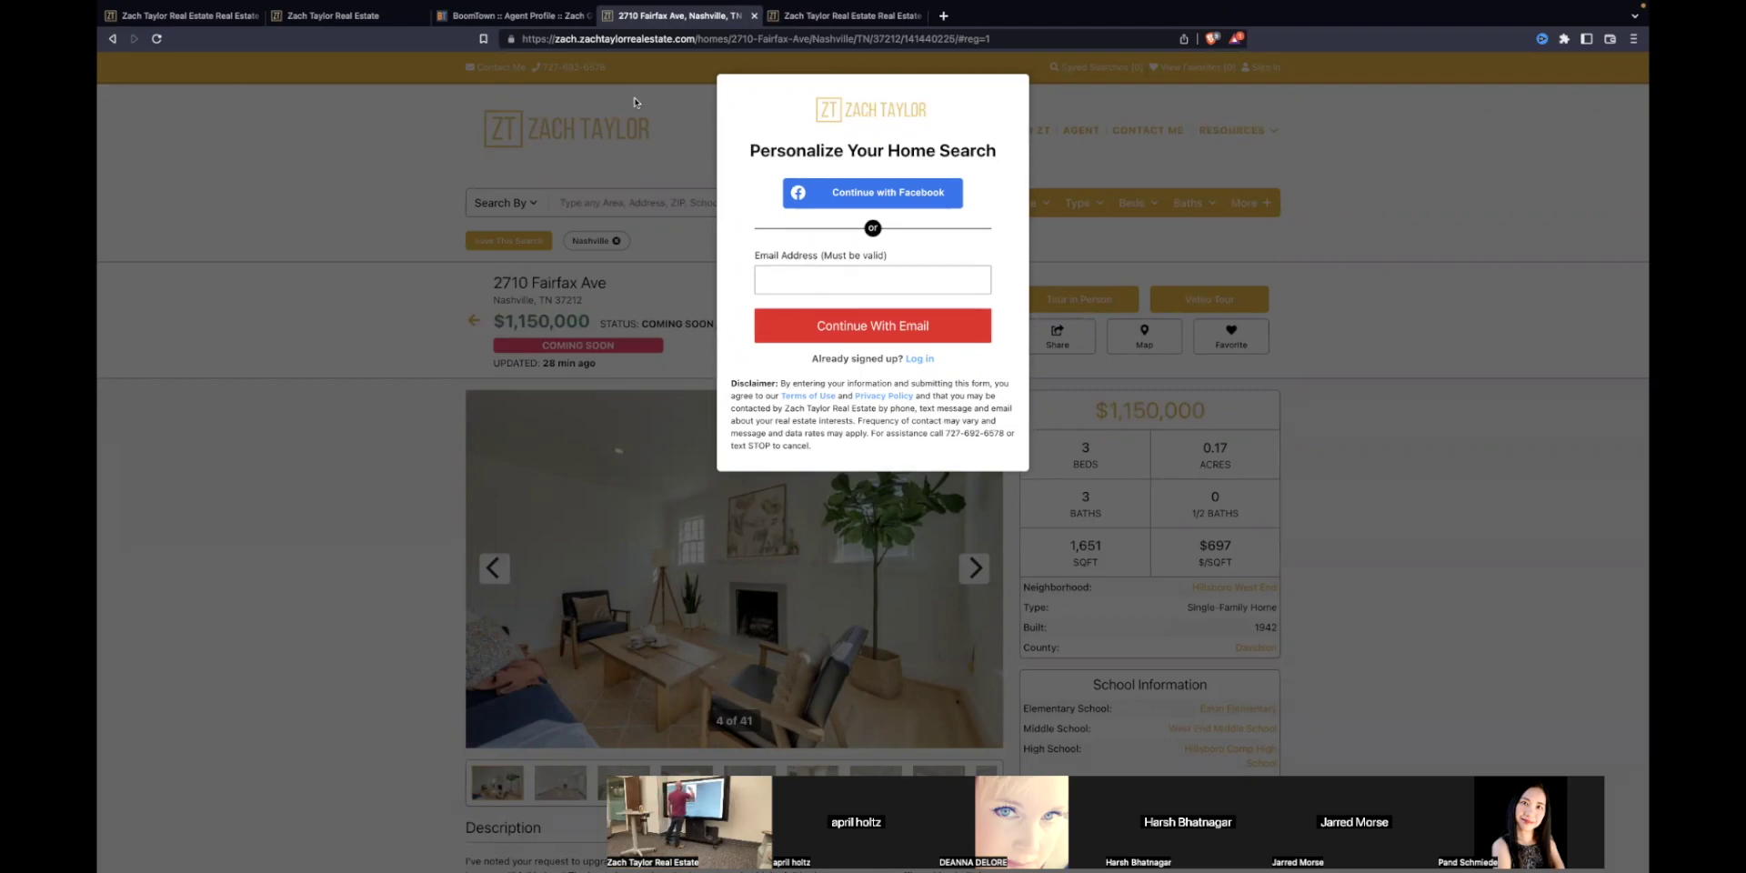
{"action": "left_click", "coordinate": [112, 38]}
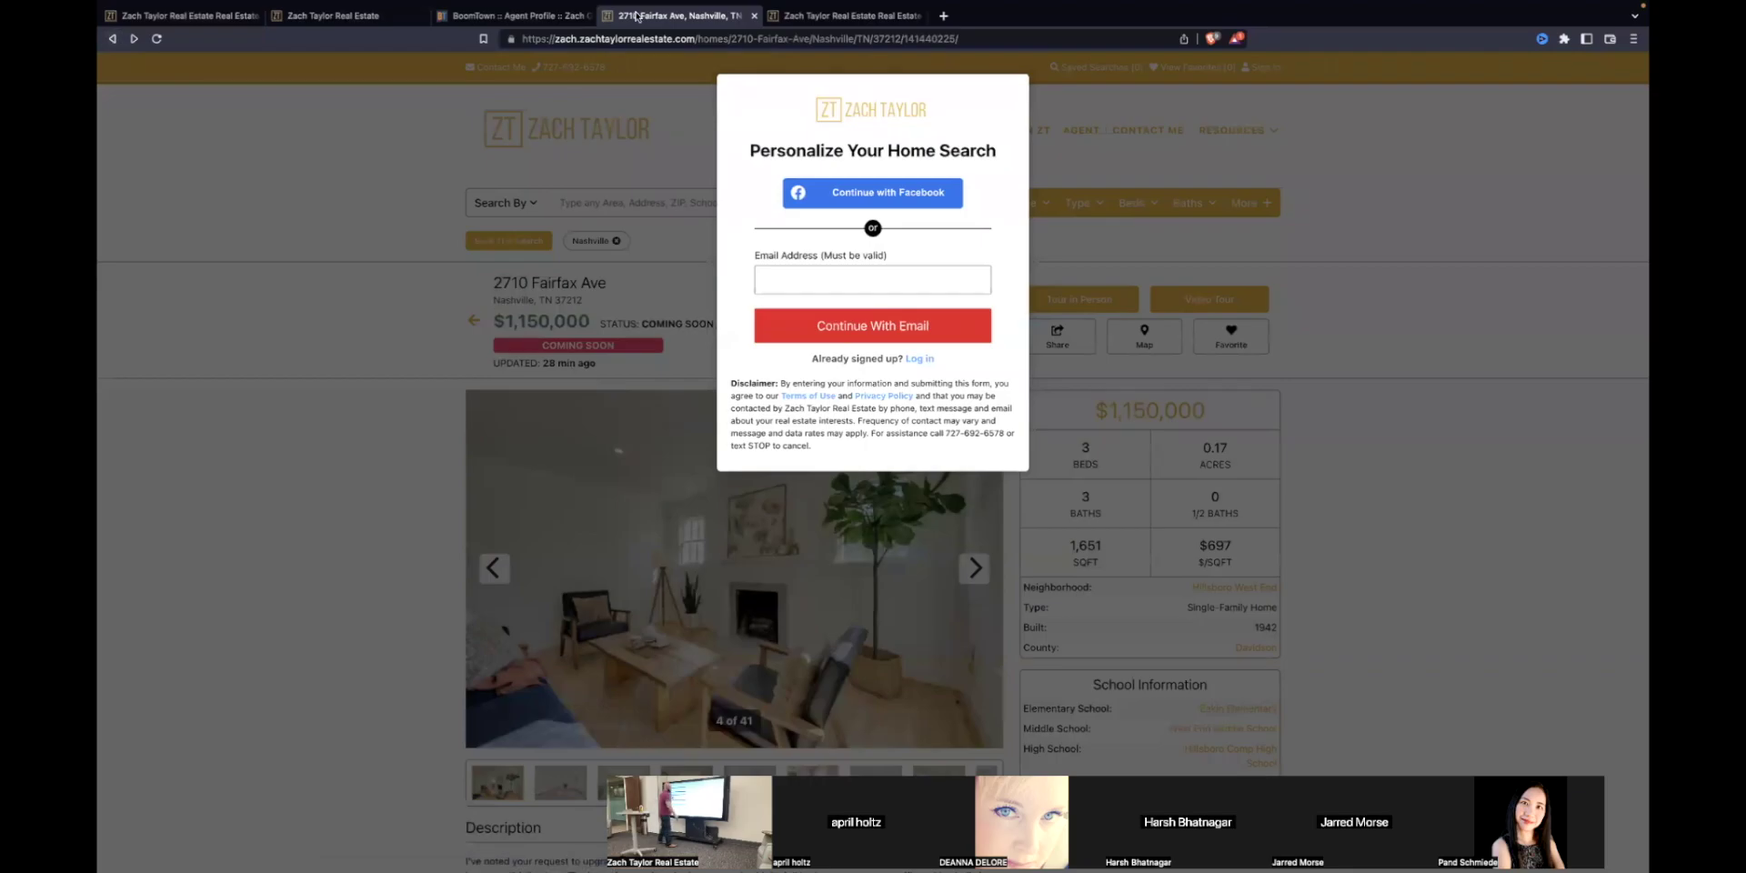
{"action": "left_click", "coordinate": [754, 16]}
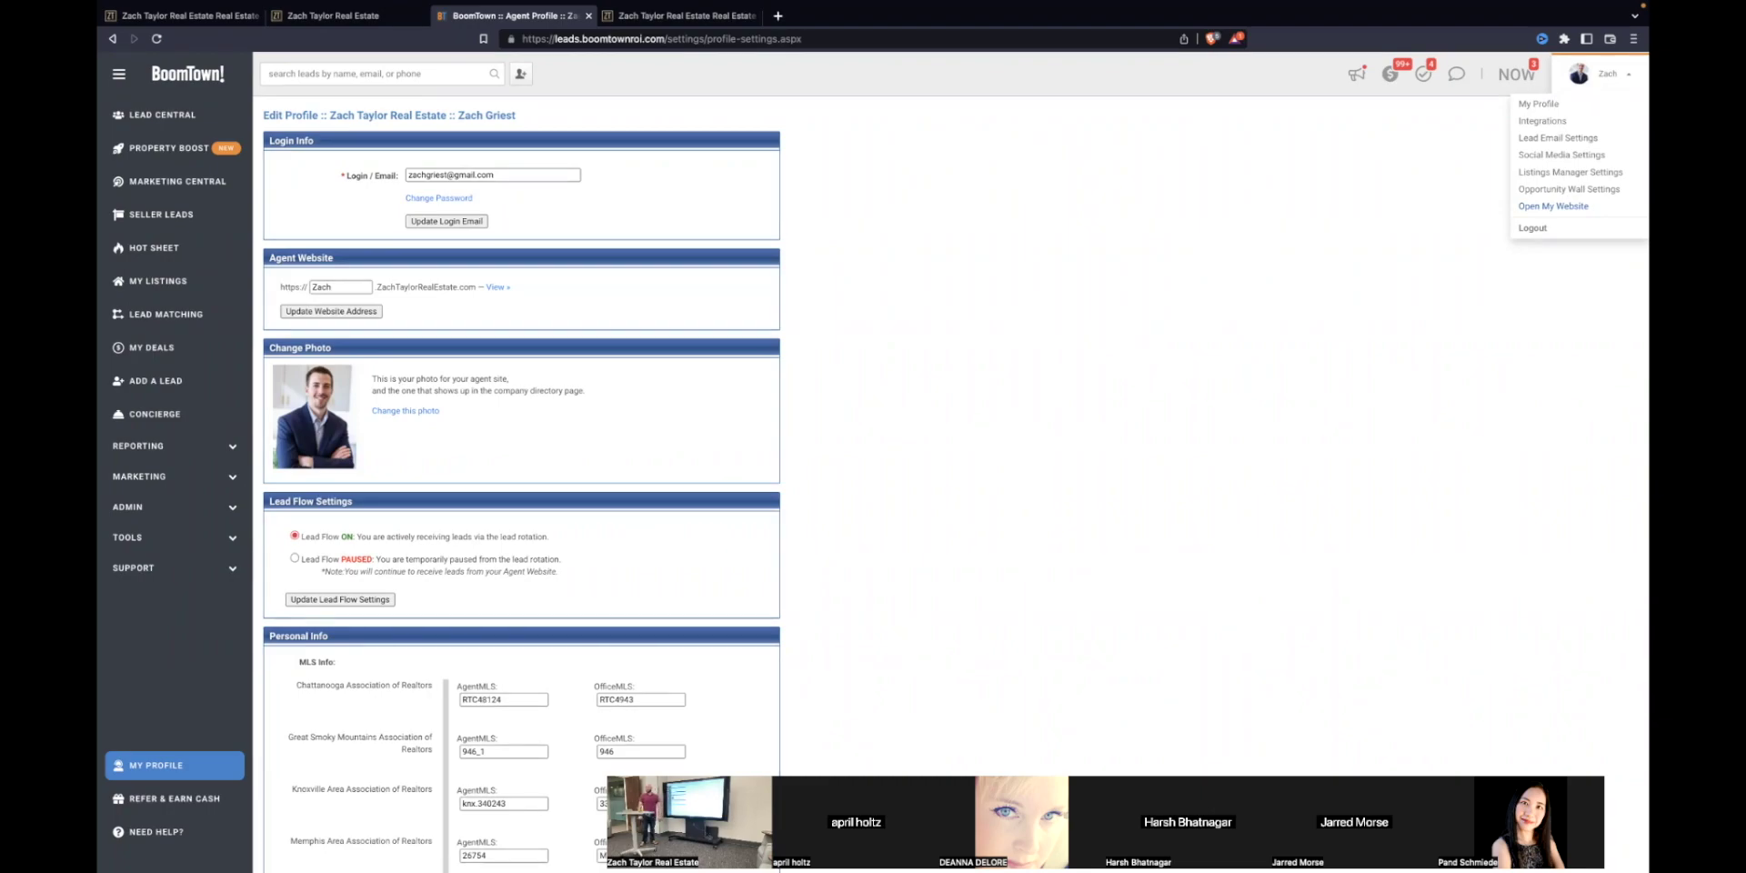
Step: Dismiss the account menu and return to Lead Central's list of 54758 leads
{"action": "left_click", "coordinate": [1188, 307]}
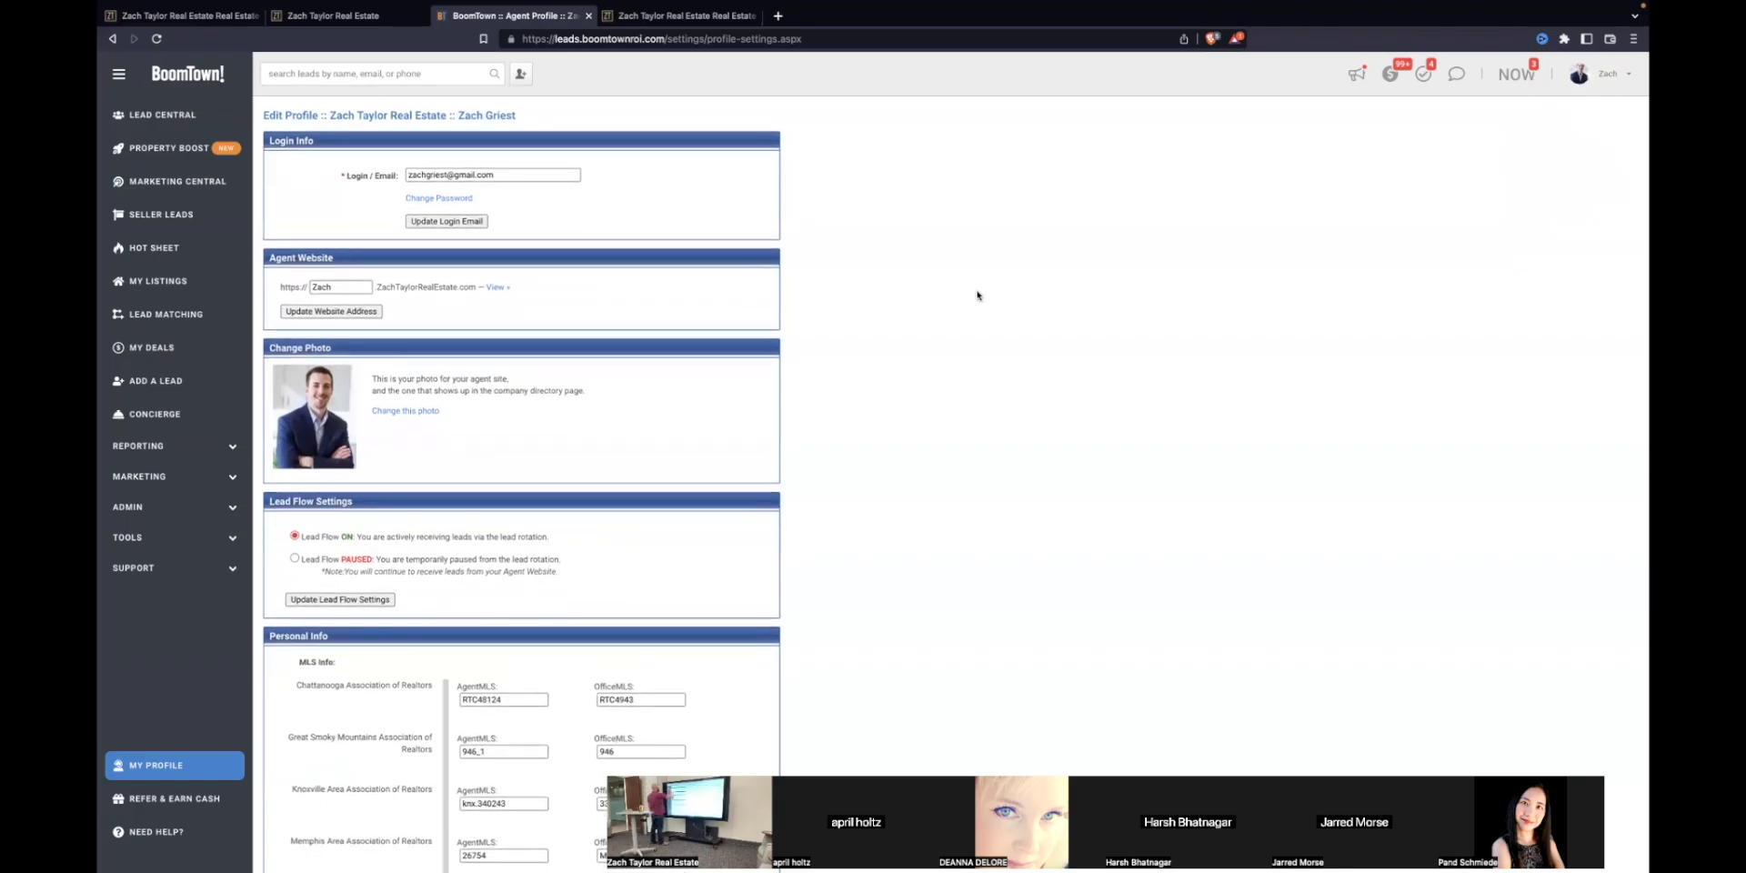
{"action": "left_click", "coordinate": [182, 114]}
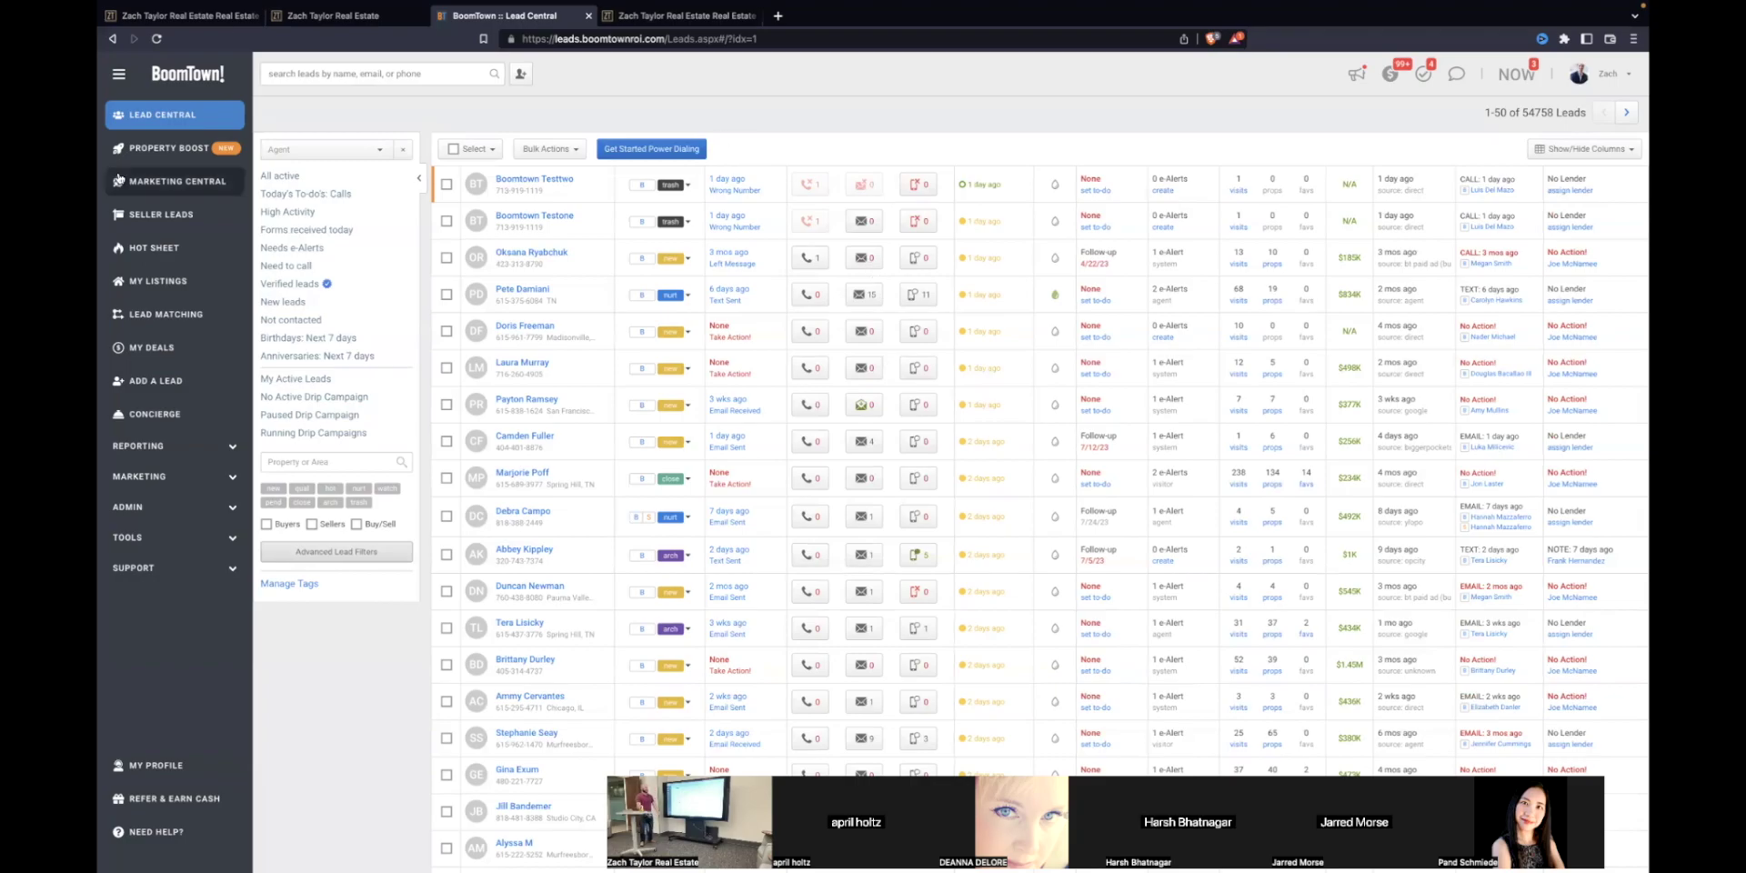
Step: From Admin > Users - Agents, open an agent's profile and launch their website in a new tab
{"action": "left_click", "coordinate": [144, 508]}
{"action": "left_click", "coordinate": [146, 537]}
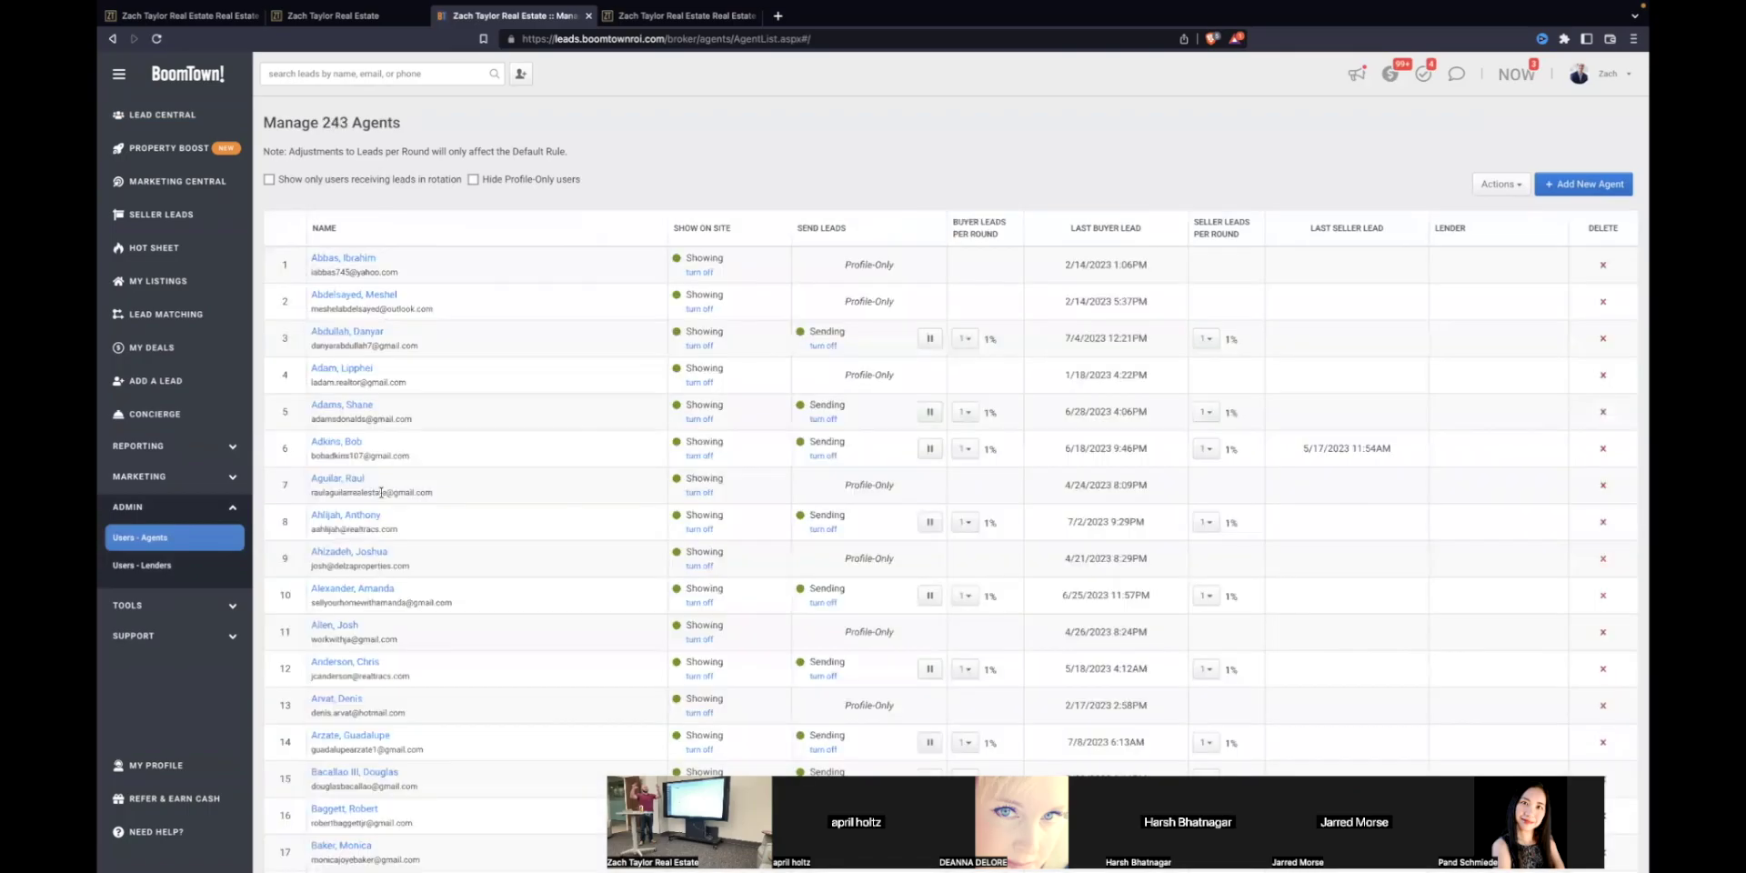
{"action": "scroll", "coordinate": [381, 492], "scroll_direction": "down", "scroll_amount": 5}
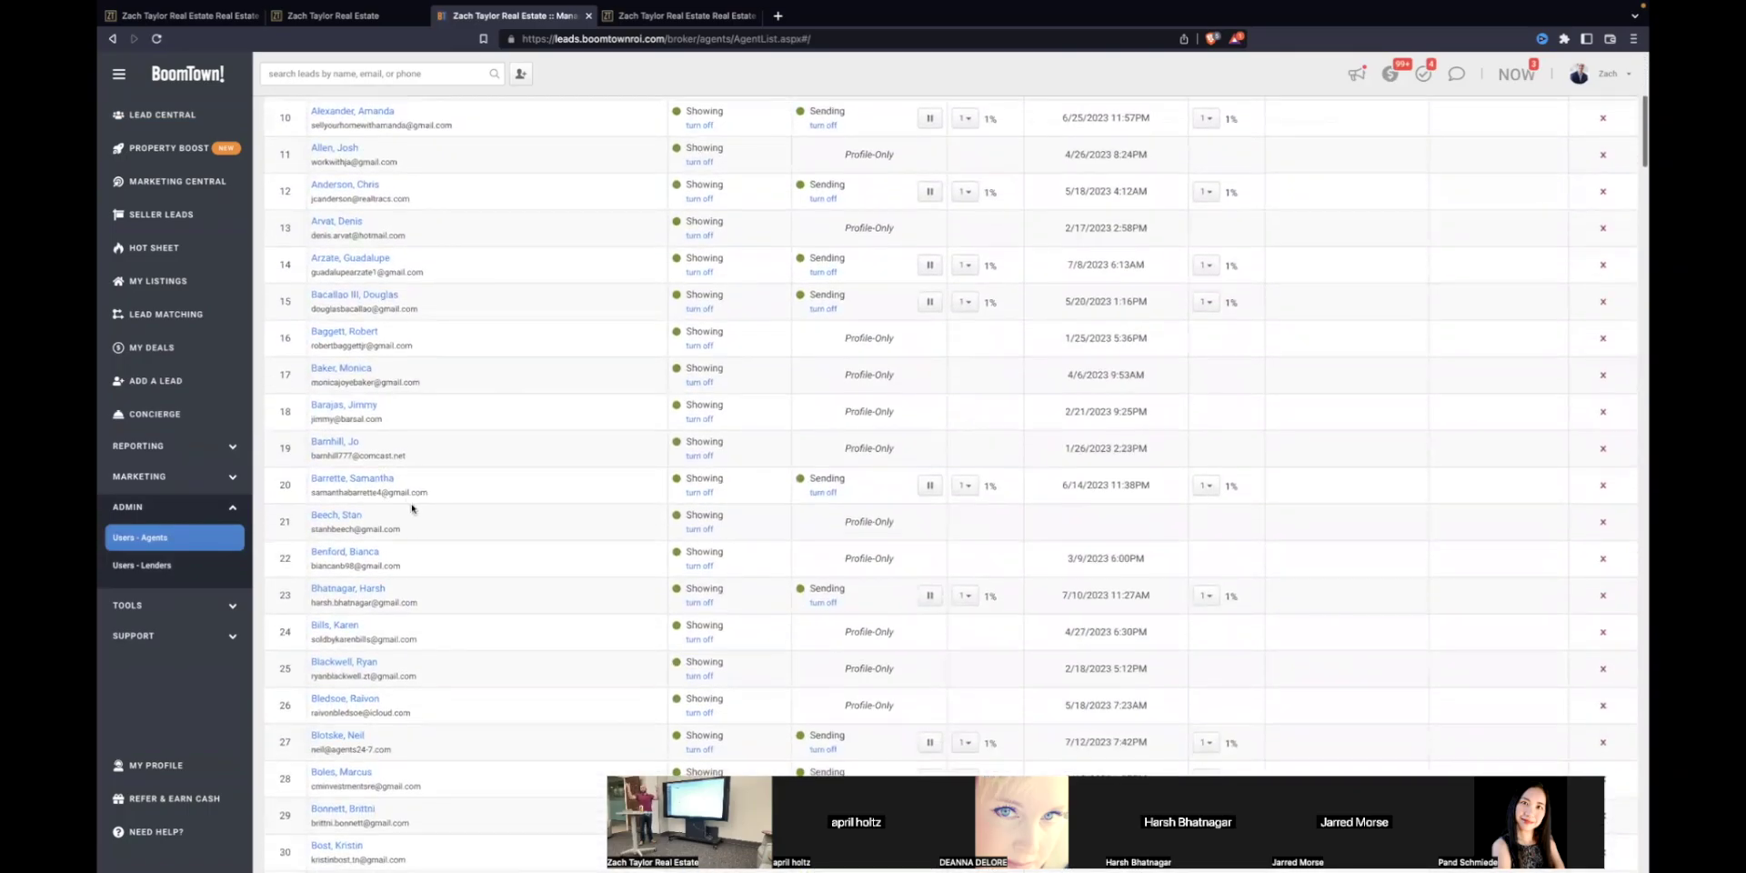
{"action": "scroll", "coordinate": [492, 520], "scroll_direction": "down", "scroll_amount": 3}
{"action": "scroll", "coordinate": [494, 522], "scroll_direction": "down", "scroll_amount": 1}
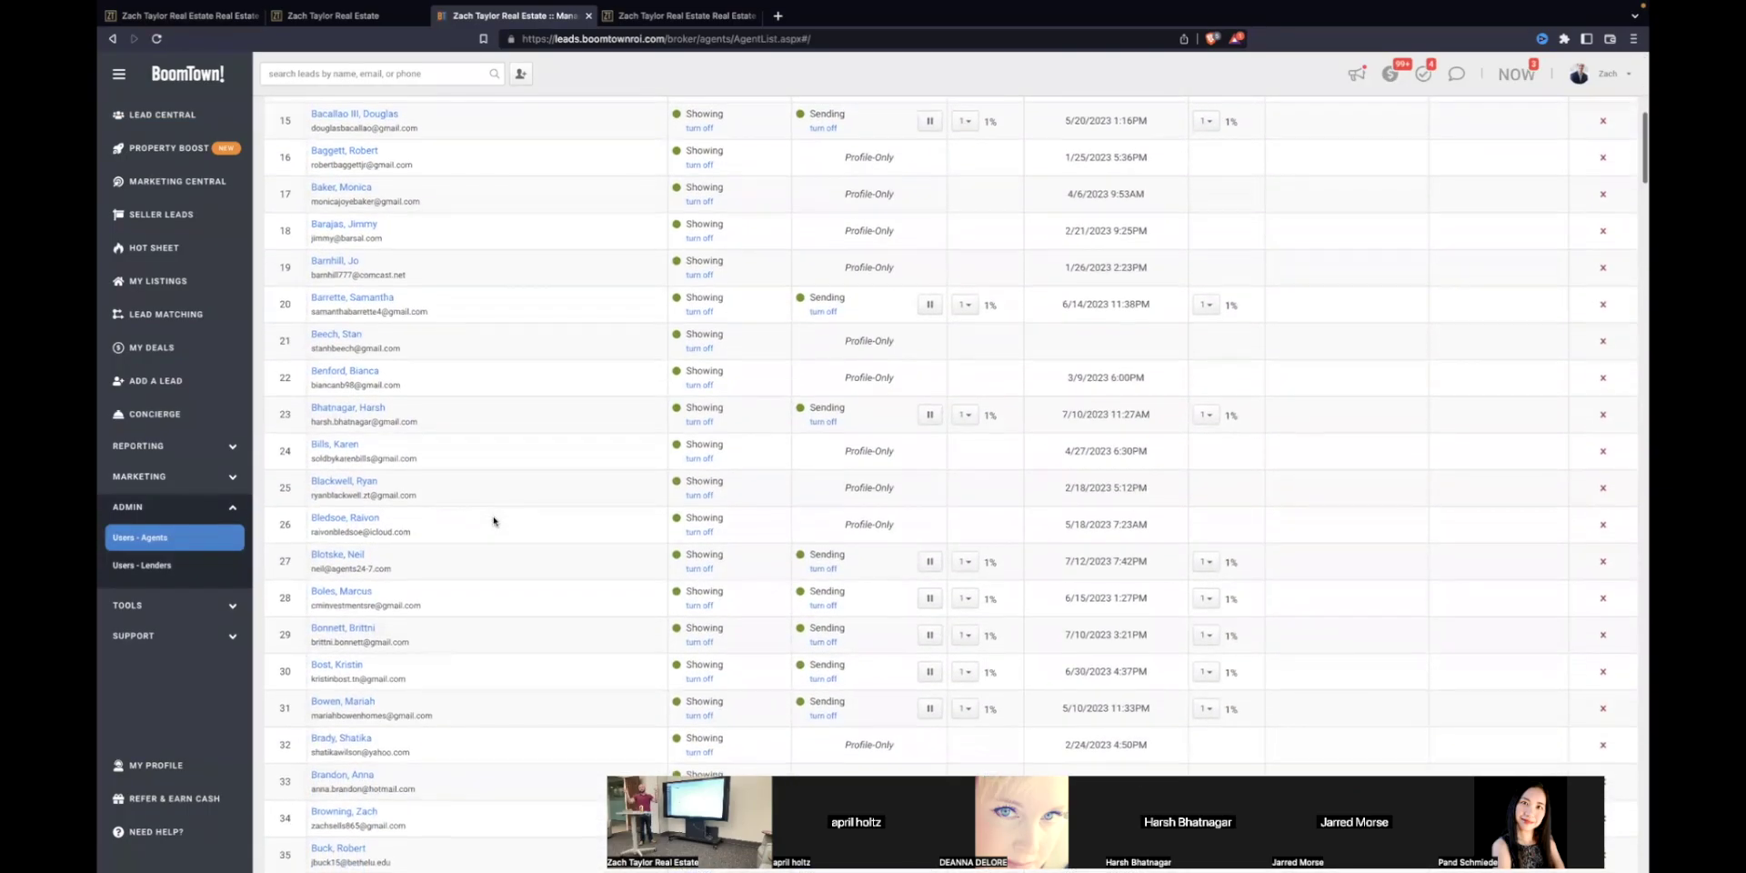
{"action": "left_click", "coordinate": [341, 557]}
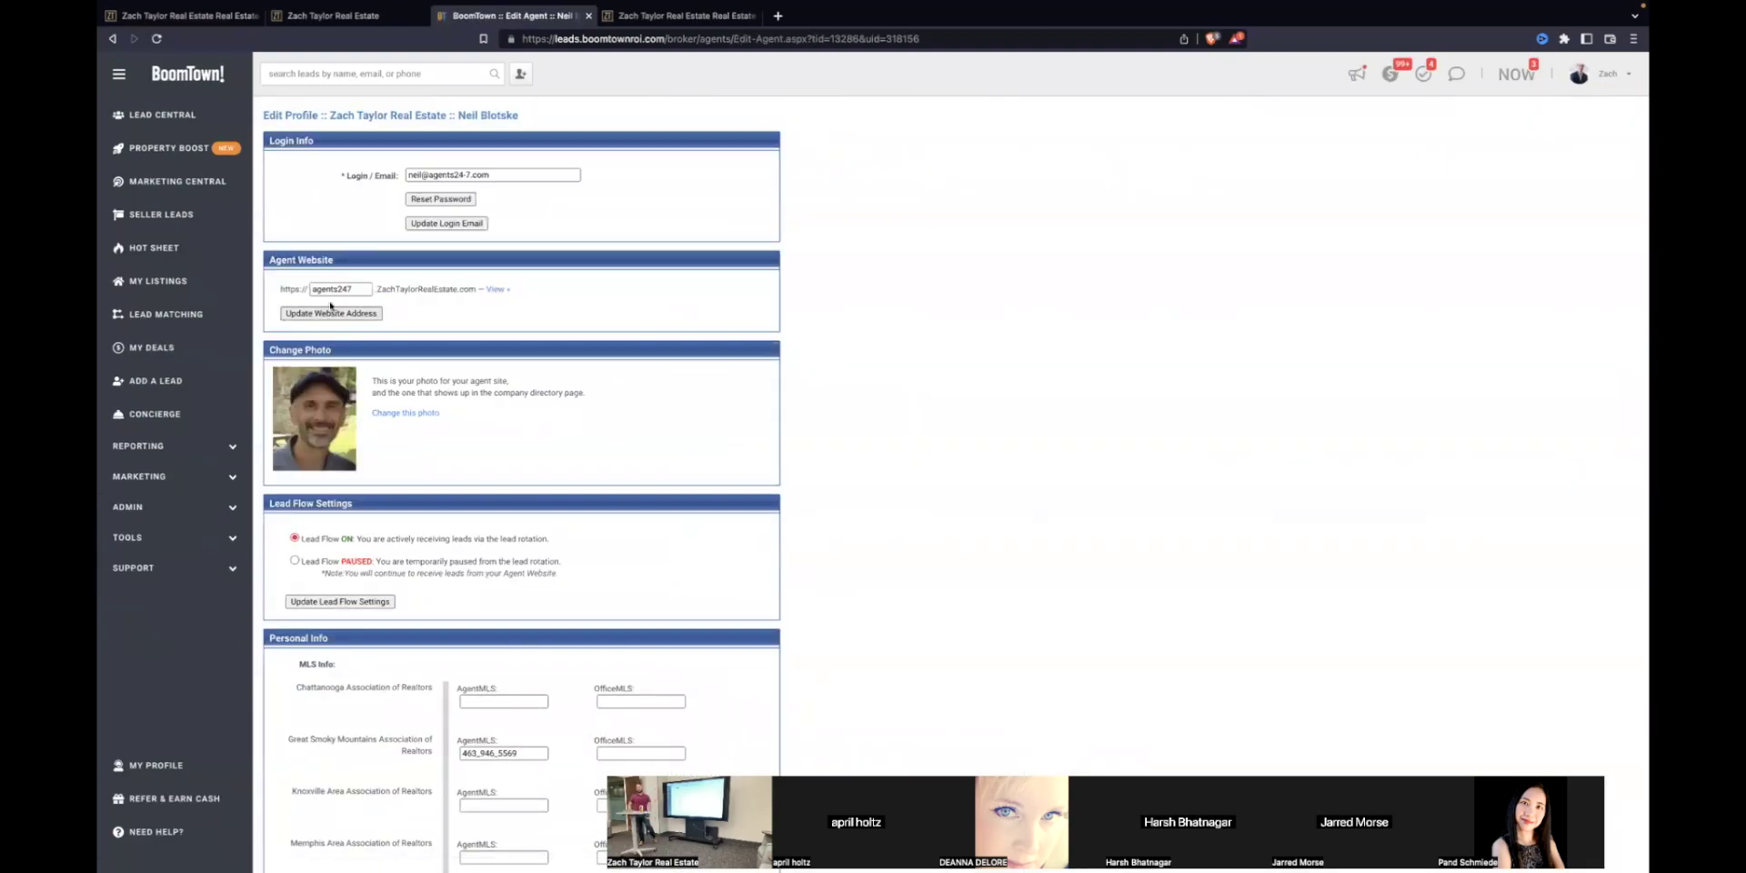
{"action": "left_click", "coordinate": [497, 289]}
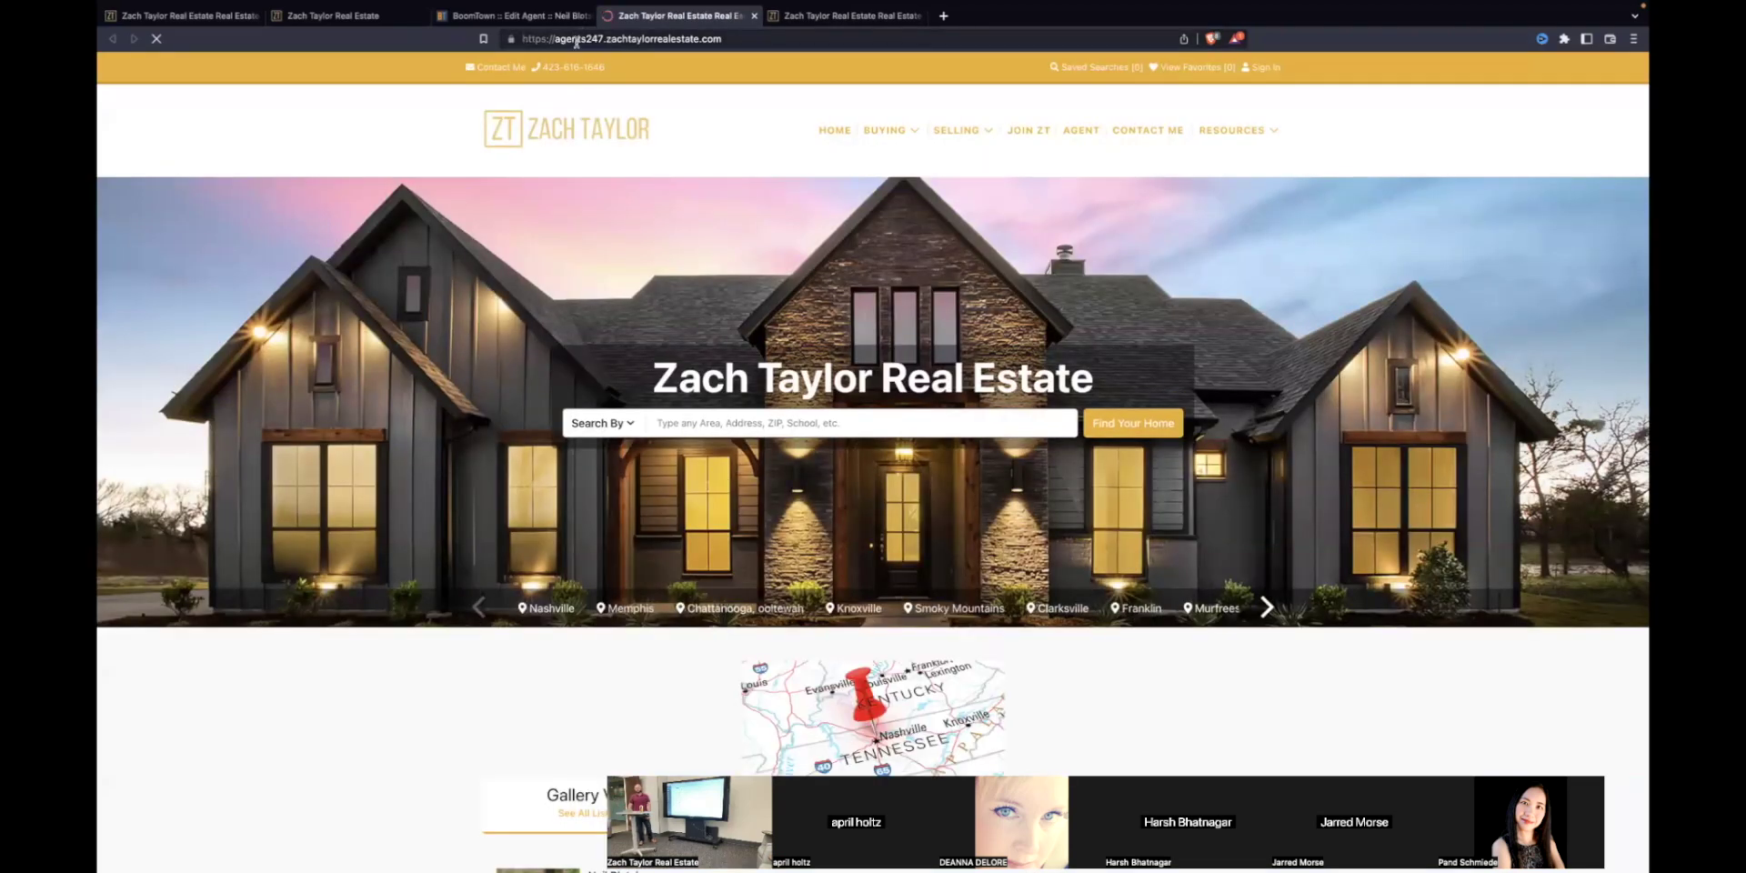
{"action": "left_click", "coordinate": [612, 38]}
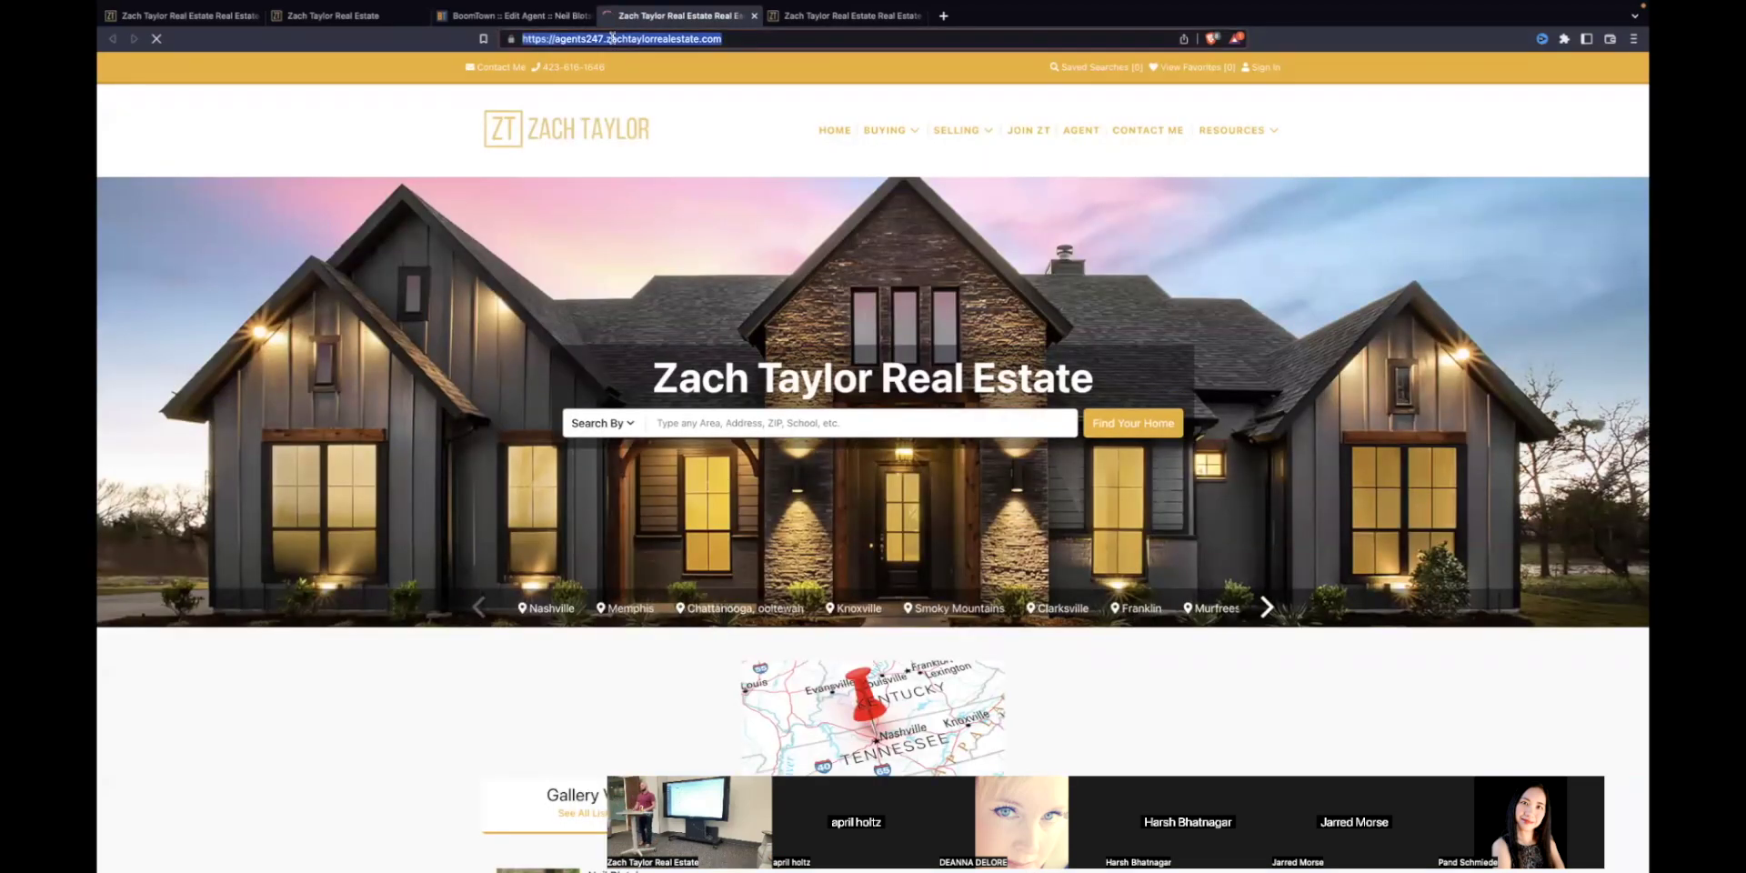
Step: Scroll through the agent's website, then return to their Edit Agent page and close the site tab
{"action": "scroll", "coordinate": [630, 374], "scroll_direction": "down", "scroll_amount": 4}
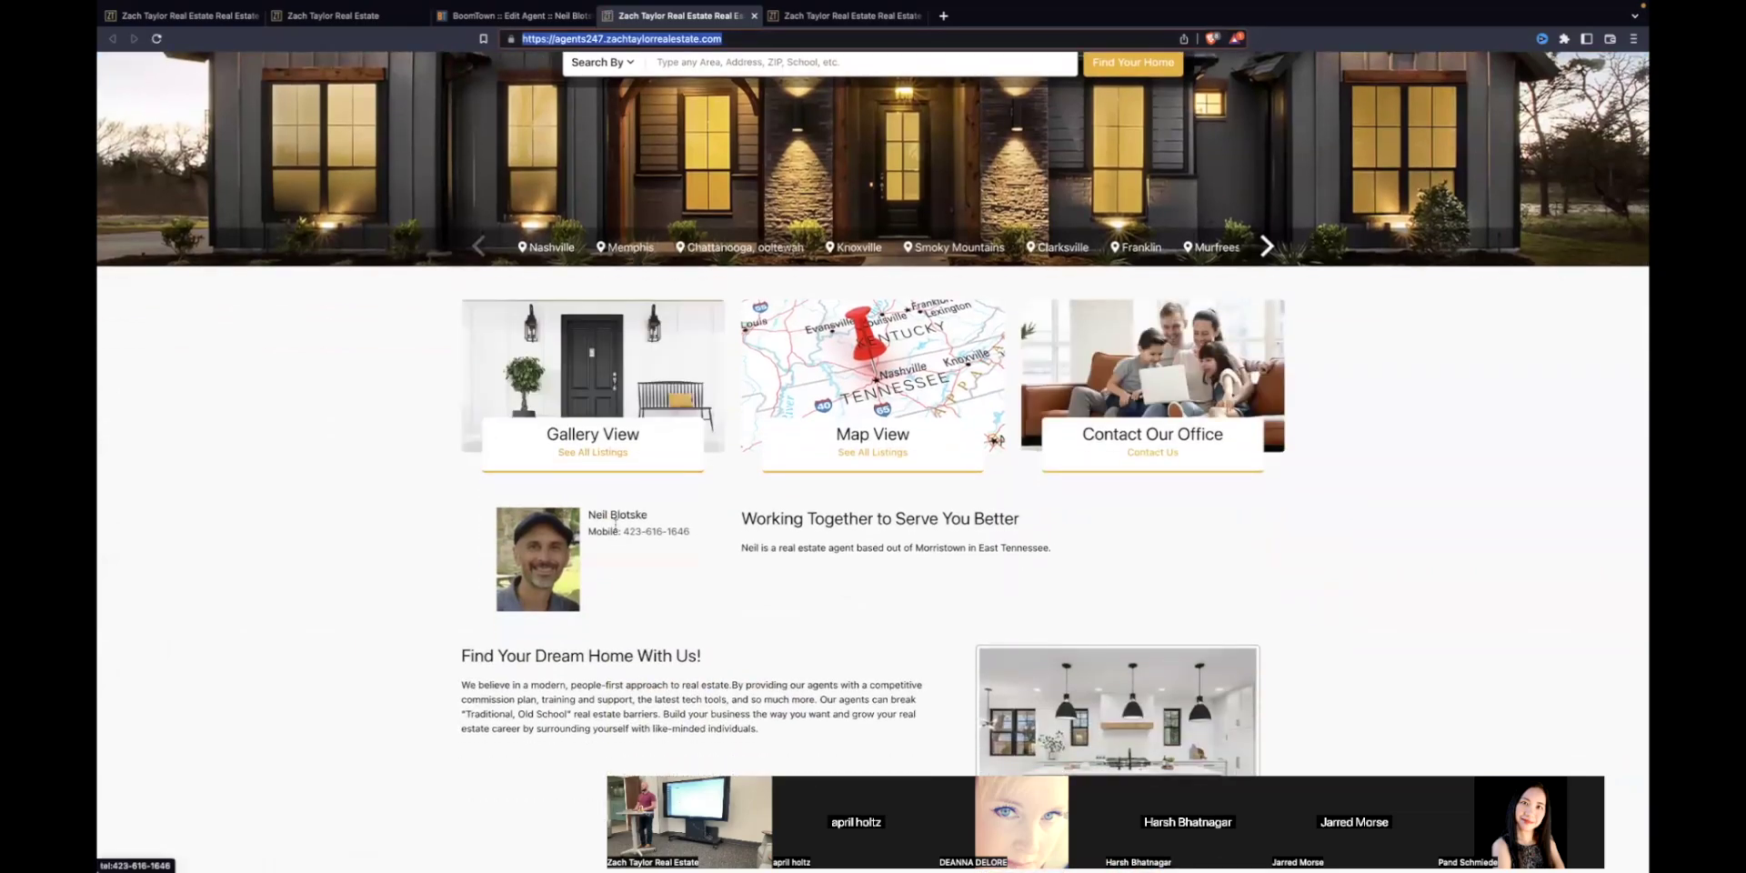
{"action": "scroll", "coordinate": [700, 195], "scroll_direction": "up", "scroll_amount": 4}
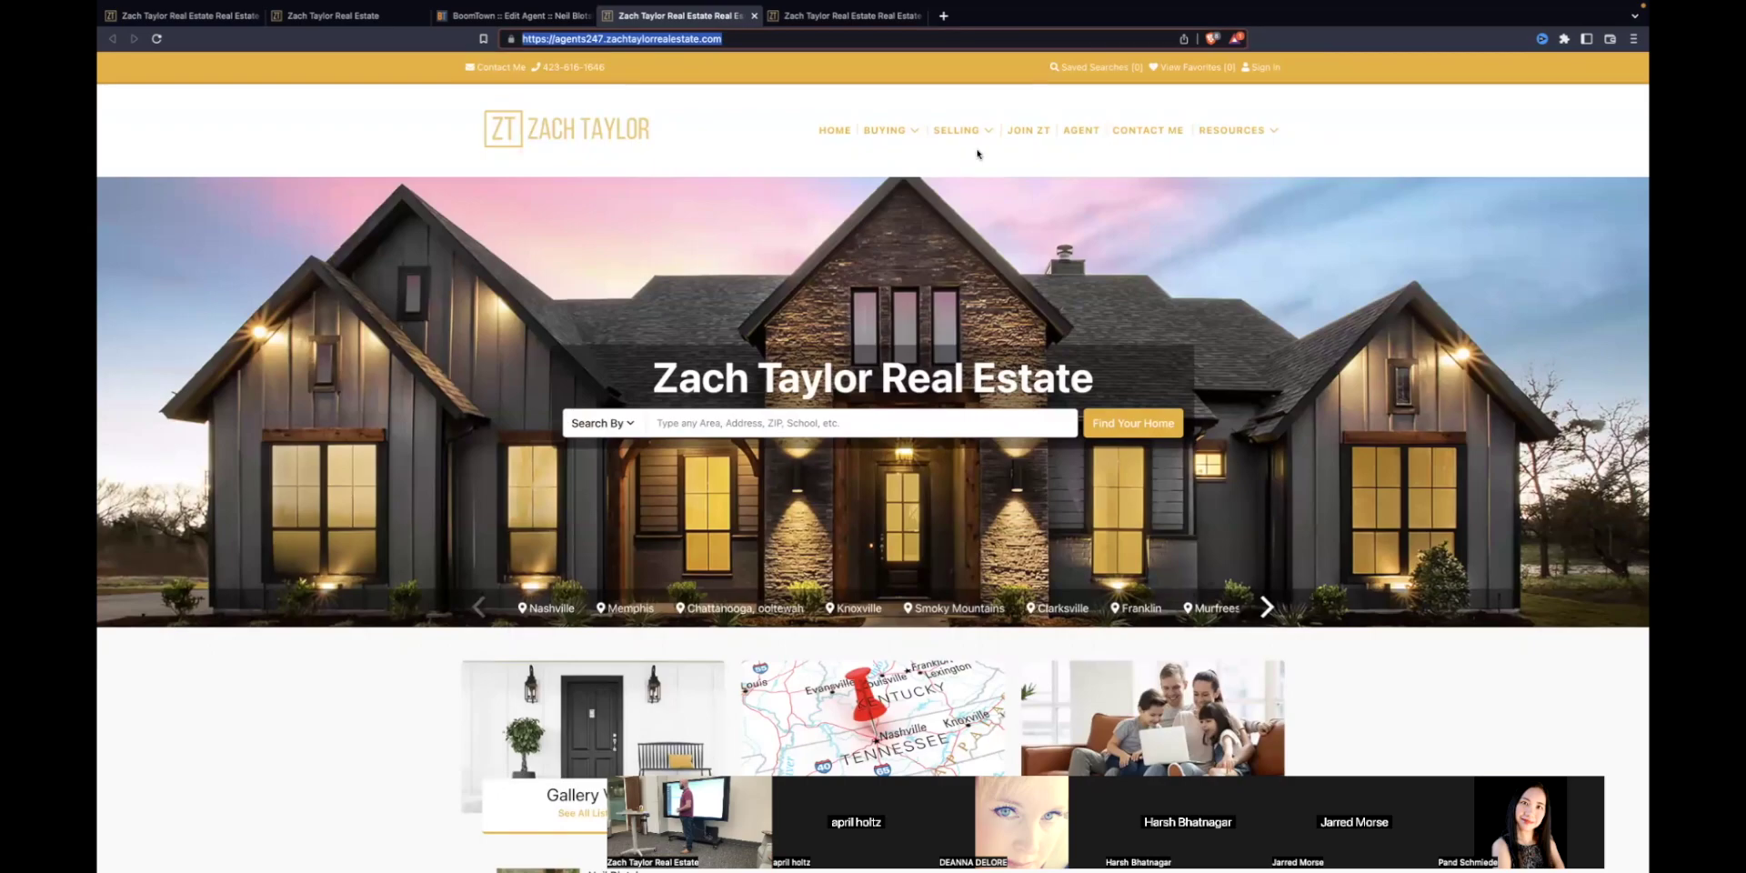
{"action": "scroll", "coordinate": [756, 154], "scroll_direction": "down", "scroll_amount": 3}
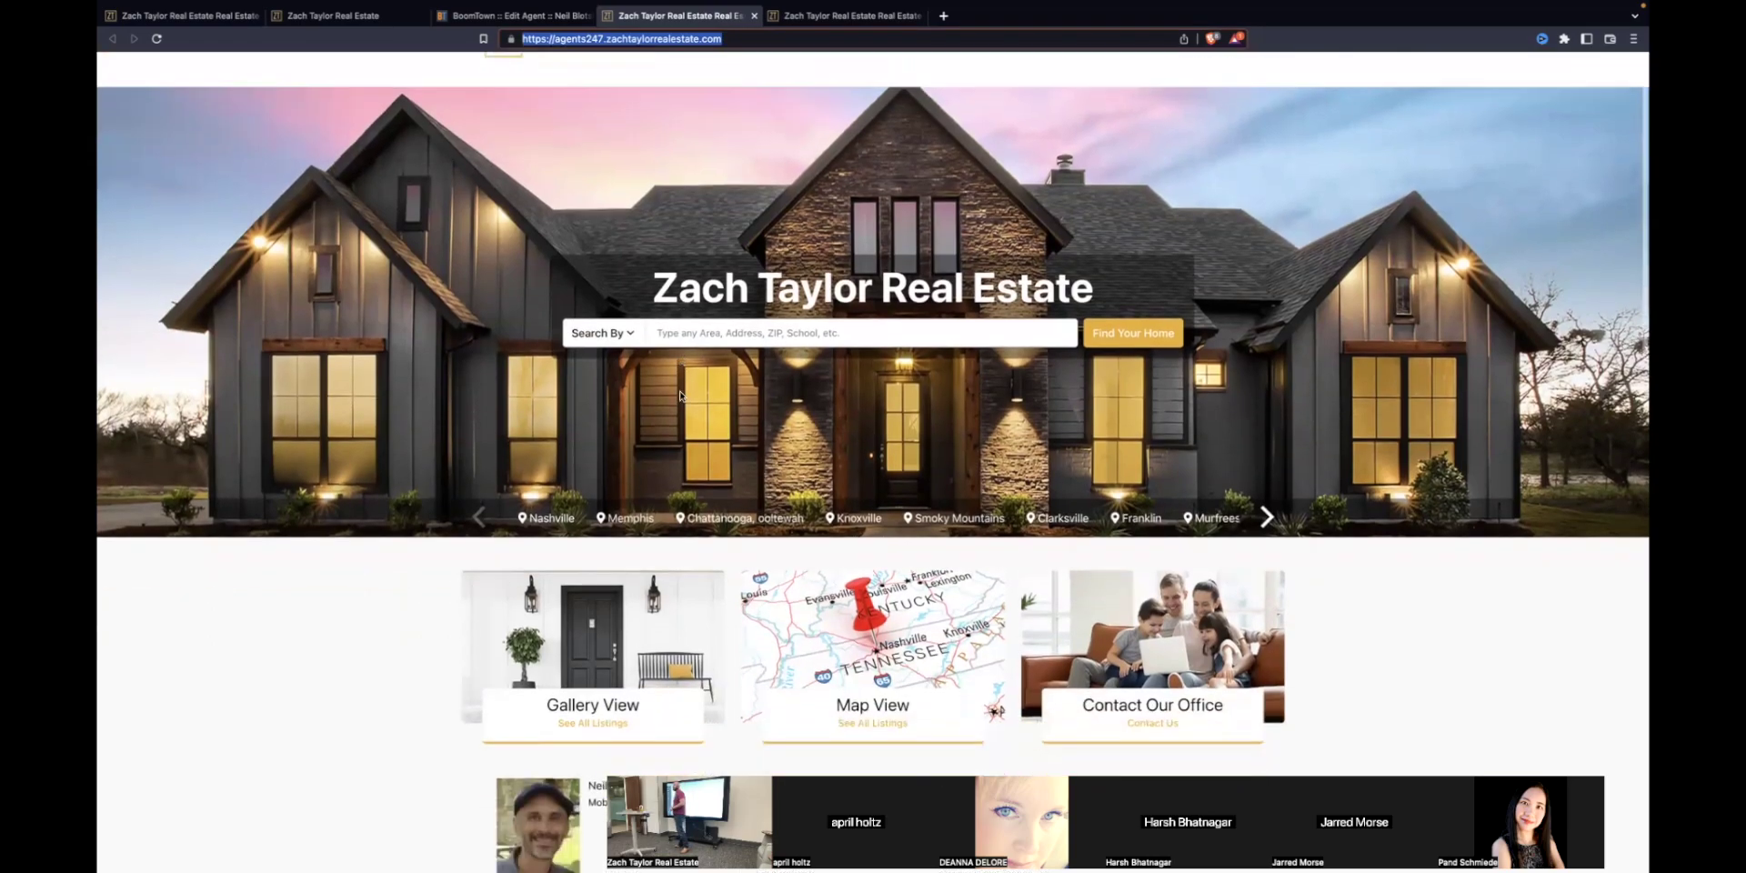
{"action": "left_click", "coordinate": [495, 16]}
{"action": "left_click", "coordinate": [754, 16]}
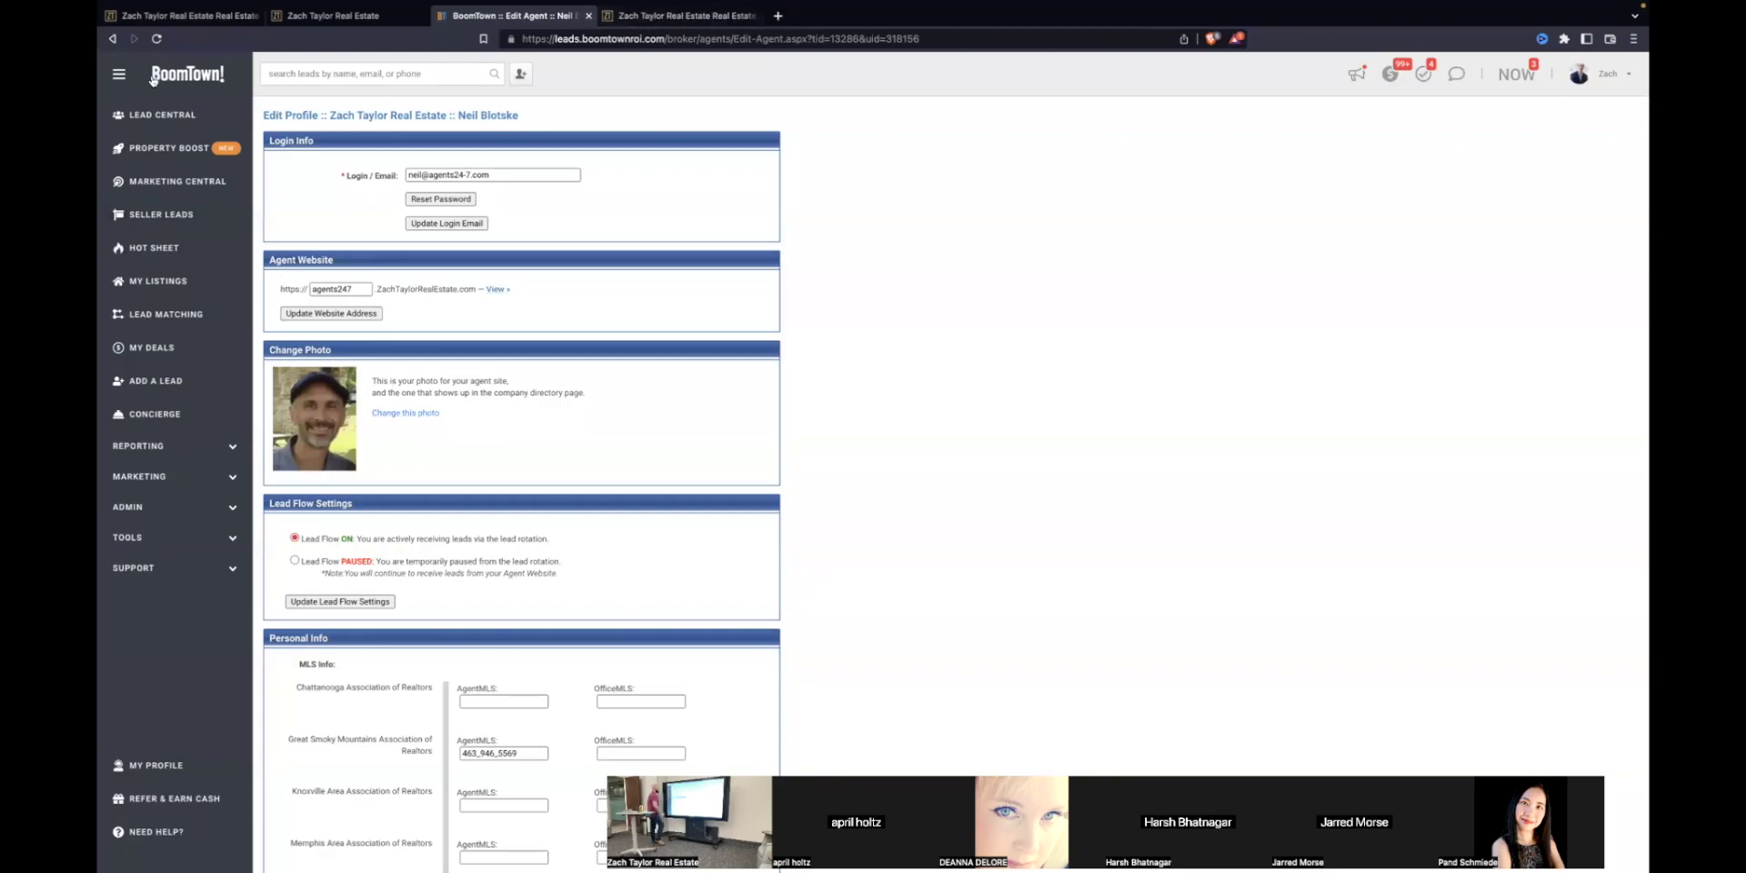
Step: Review the Personal Info and phone numbers in My Profile, then return to Lead Central
{"action": "left_click", "coordinate": [163, 120]}
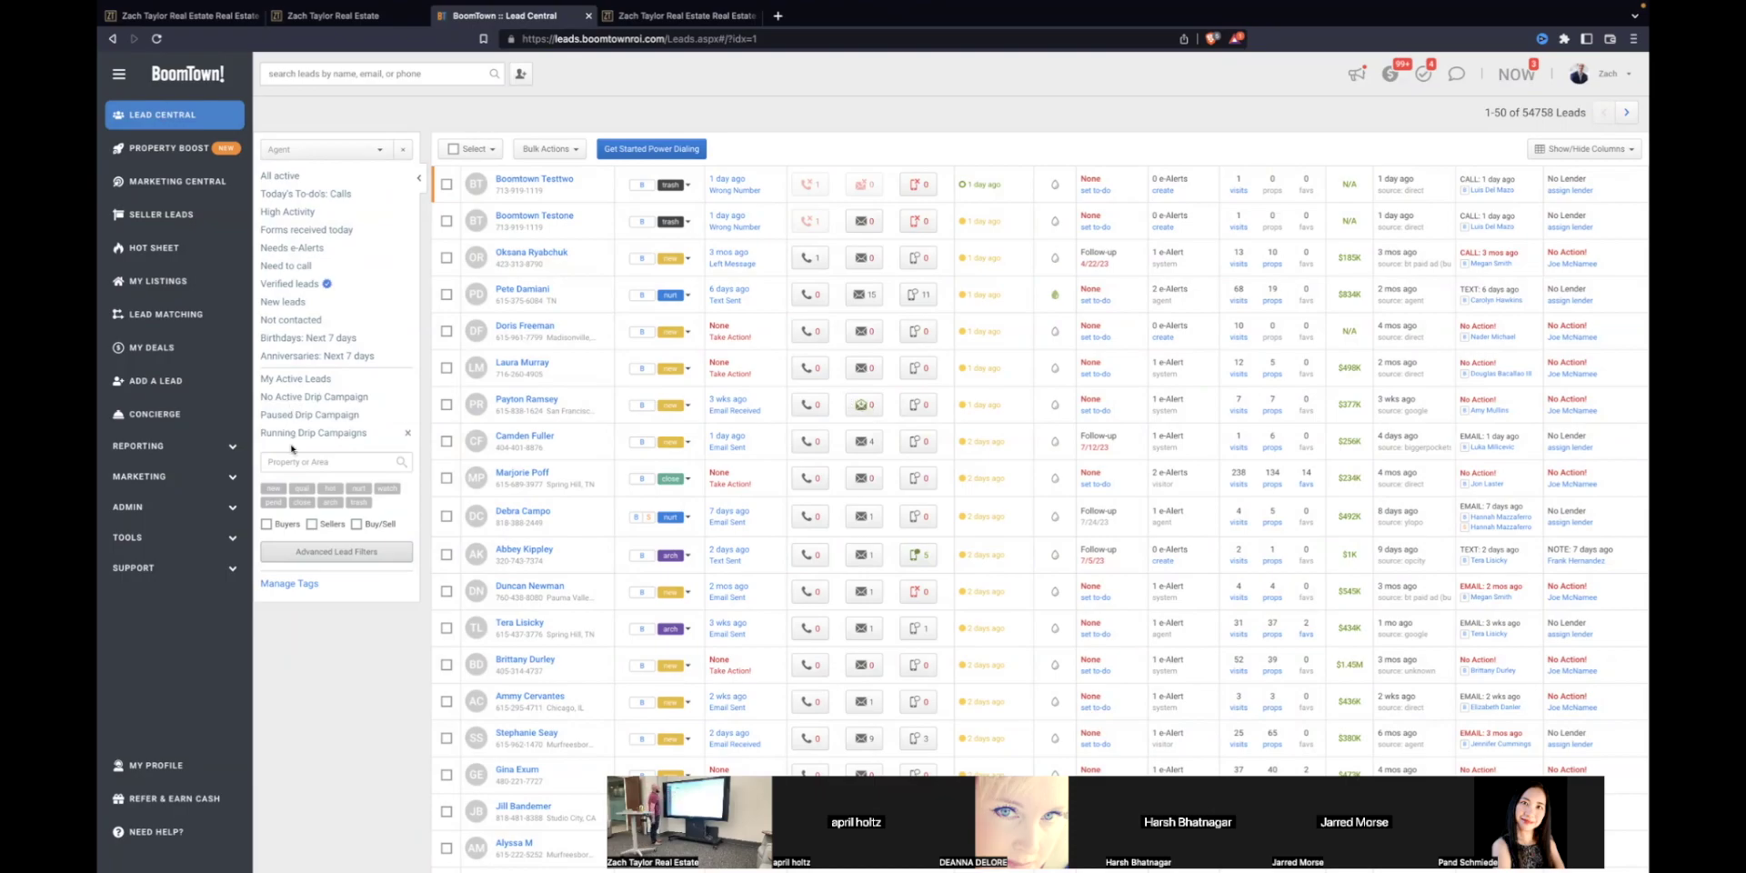
{"action": "left_click", "coordinate": [1594, 75]}
{"action": "left_click", "coordinate": [1601, 107]}
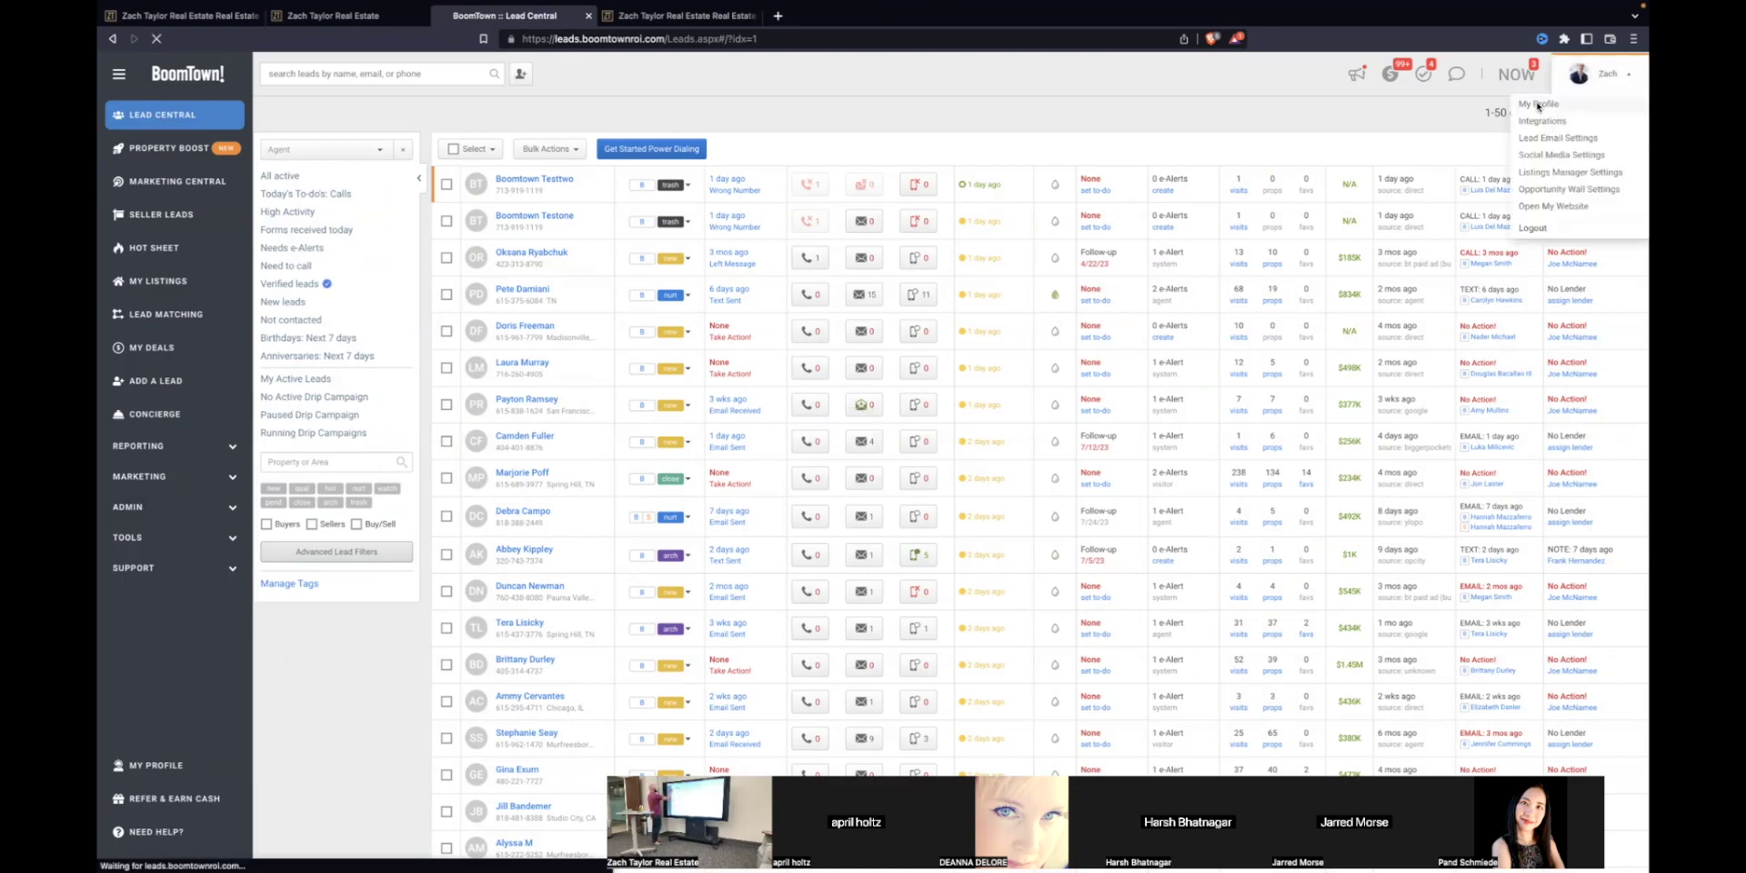
{"action": "scroll", "coordinate": [603, 457], "scroll_direction": "down", "scroll_amount": 3}
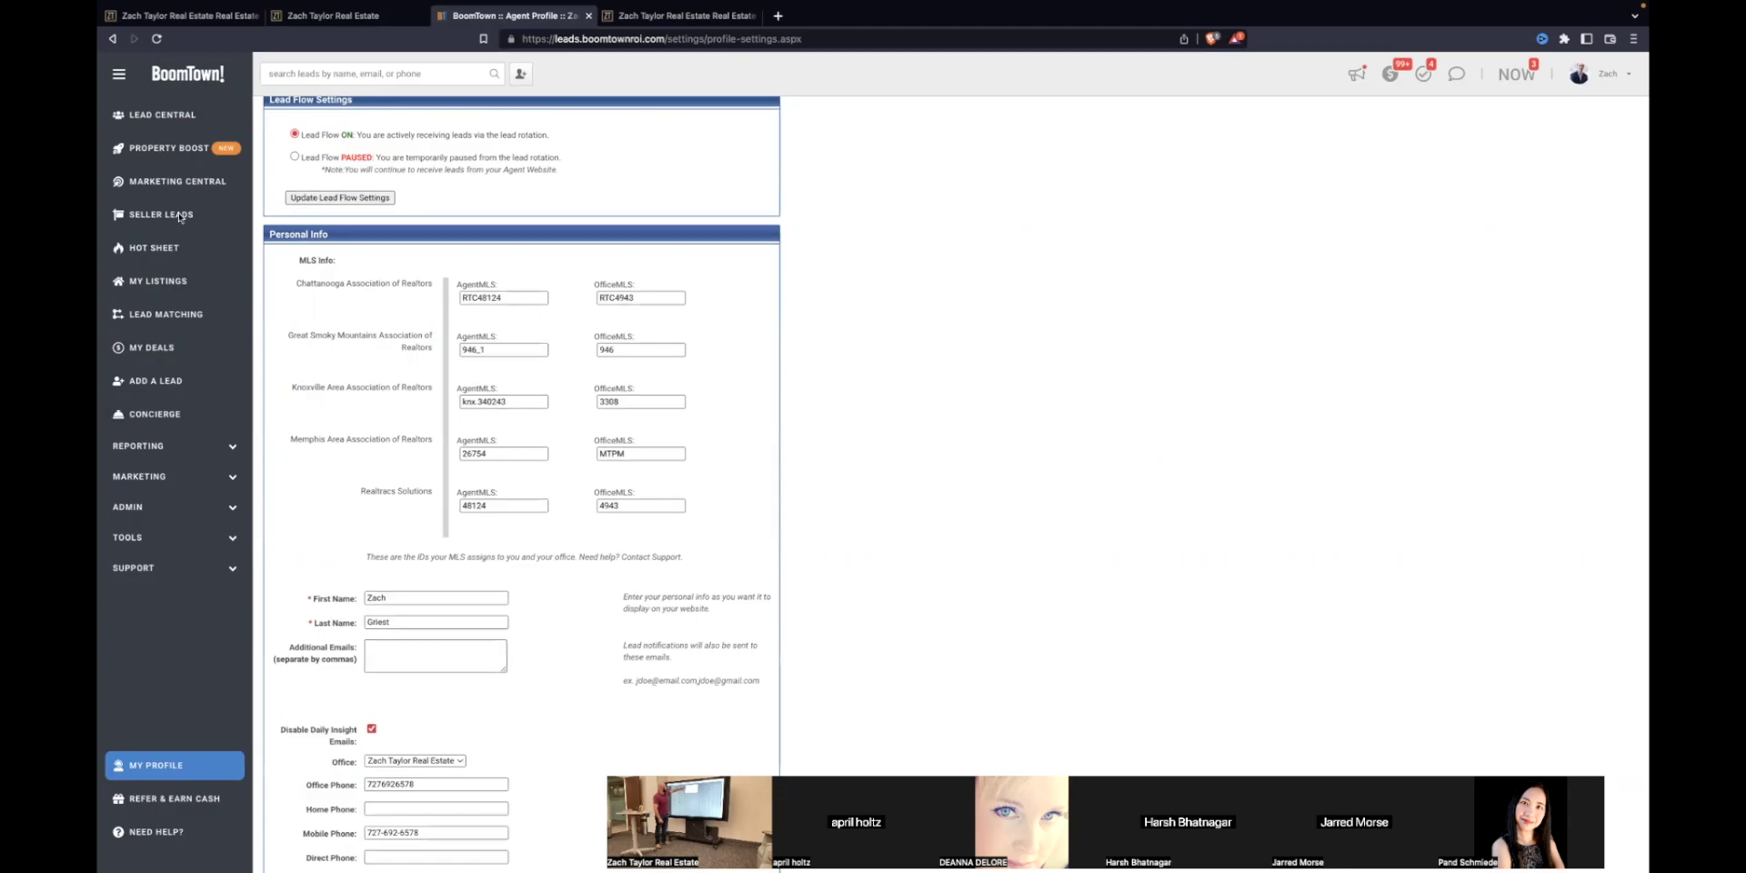
{"action": "left_click", "coordinate": [195, 113]}
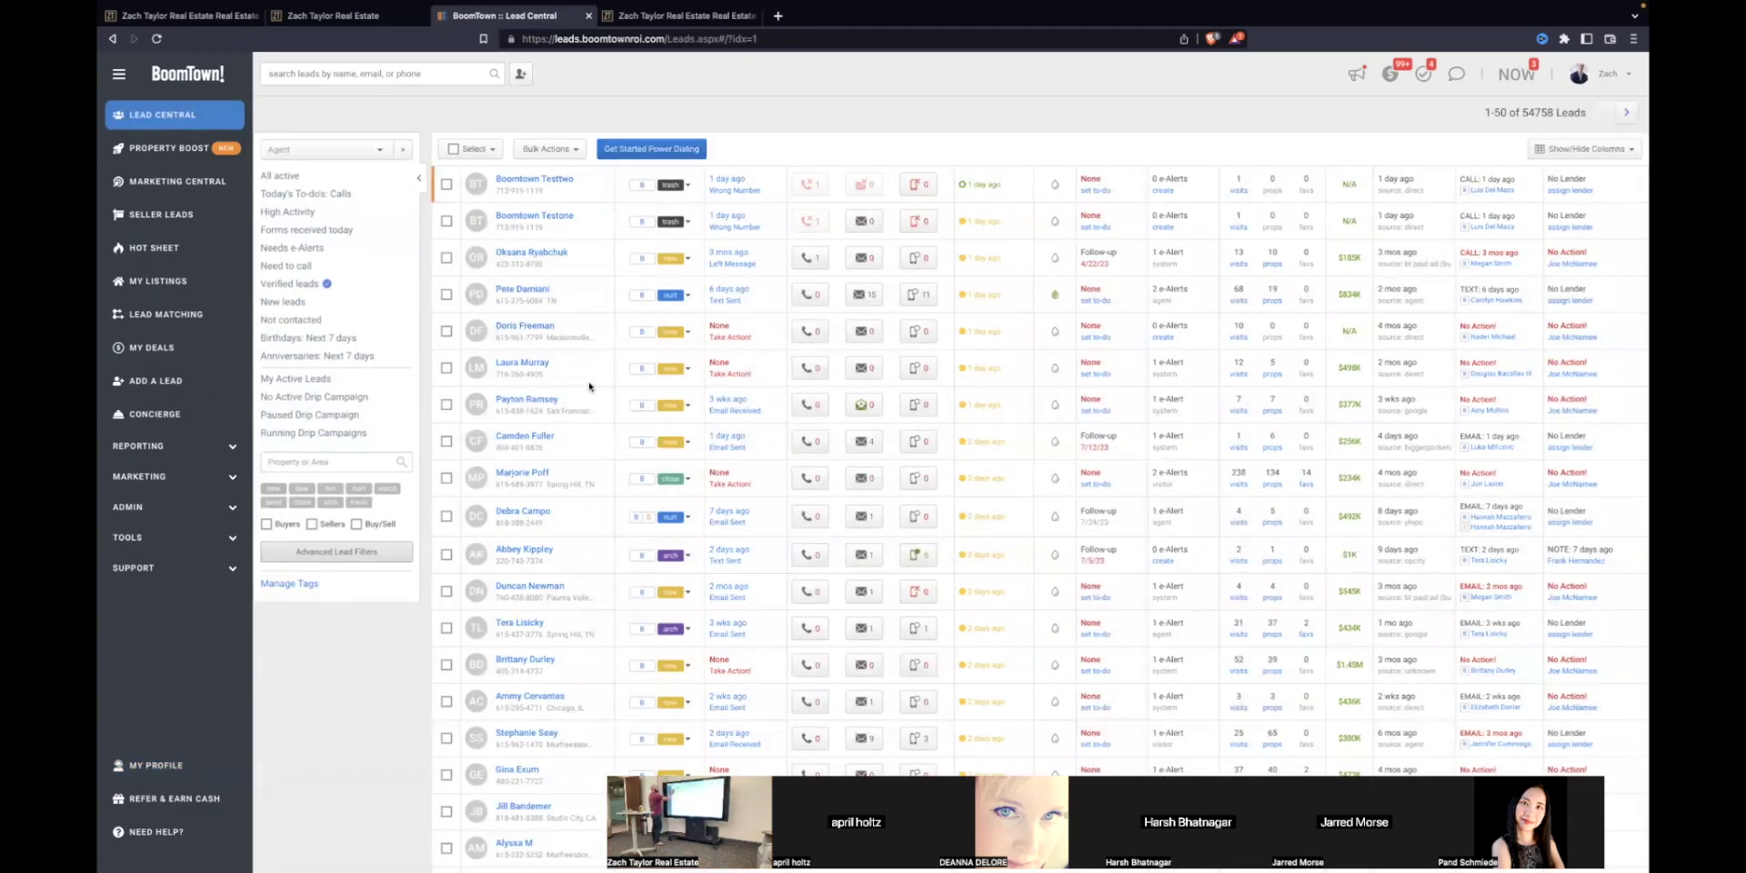
{"action": "left_click", "coordinate": [573, 150]}
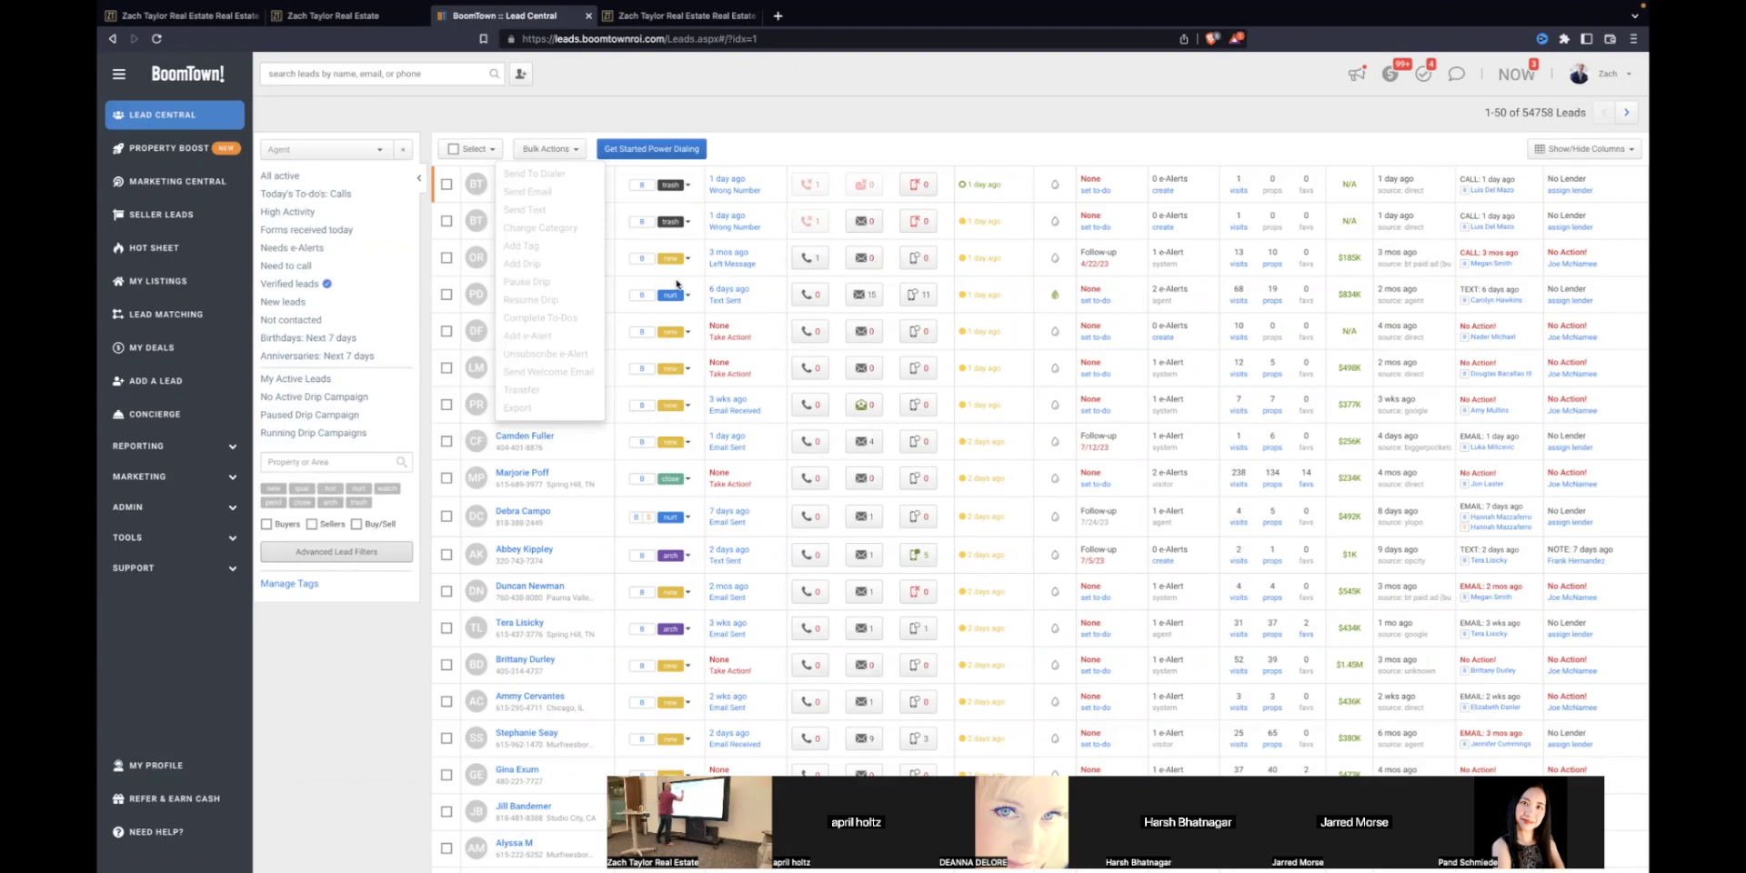
{"action": "left_click", "coordinate": [496, 296]}
{"action": "left_click", "coordinate": [447, 295]}
{"action": "left_click", "coordinate": [565, 149]}
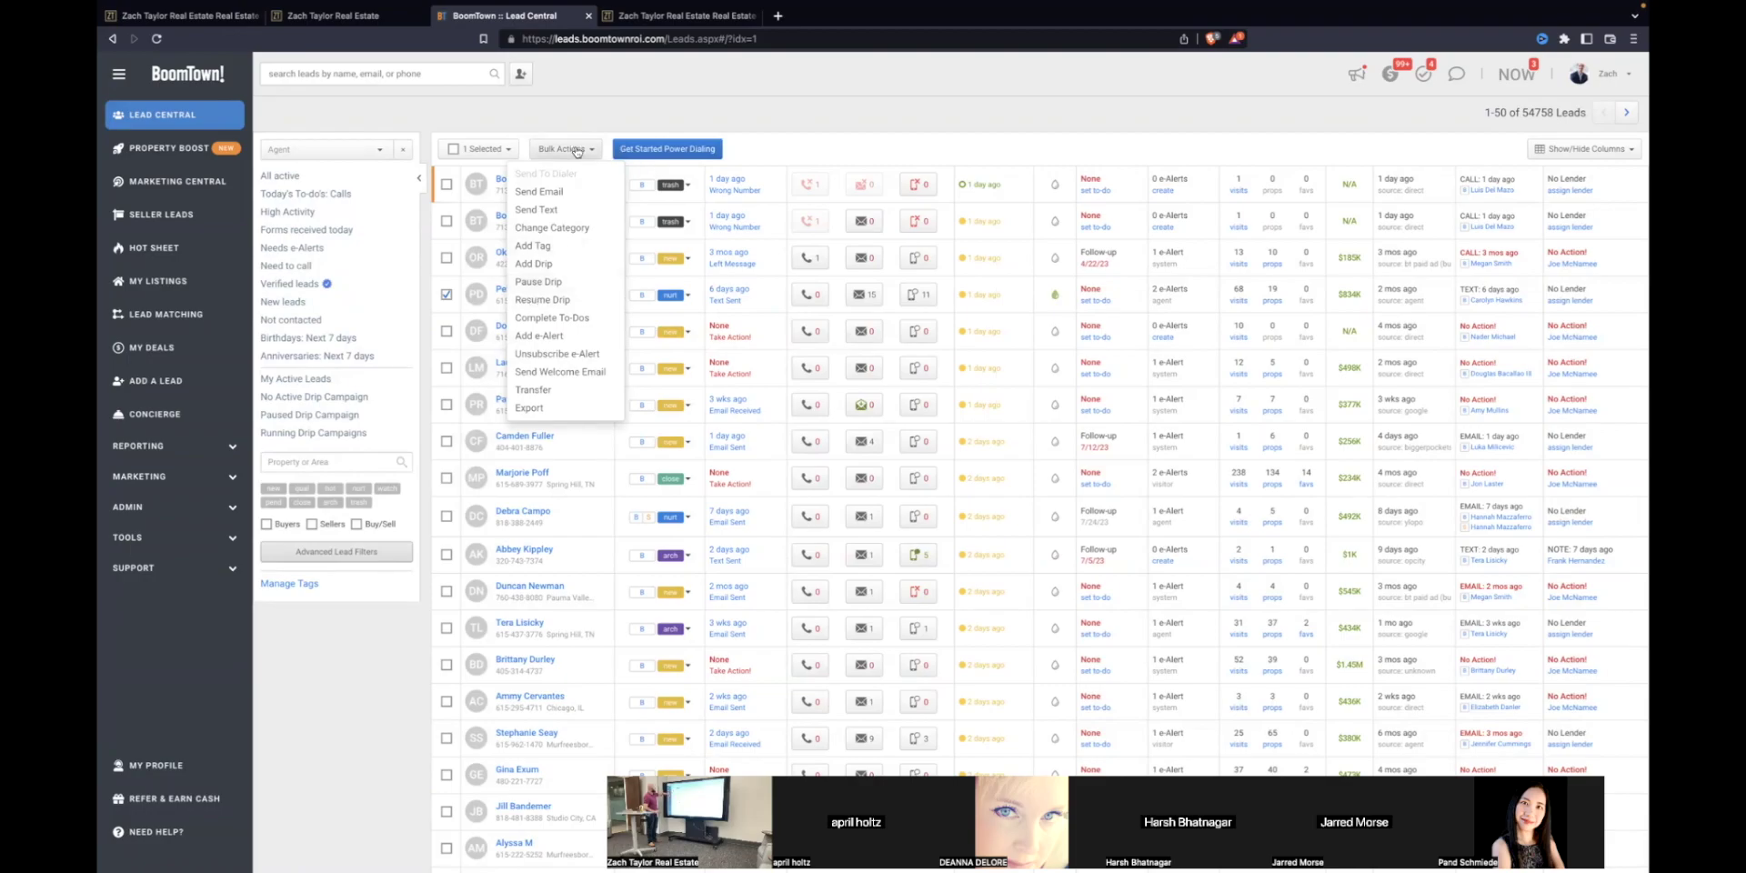
{"action": "left_click", "coordinate": [585, 113]}
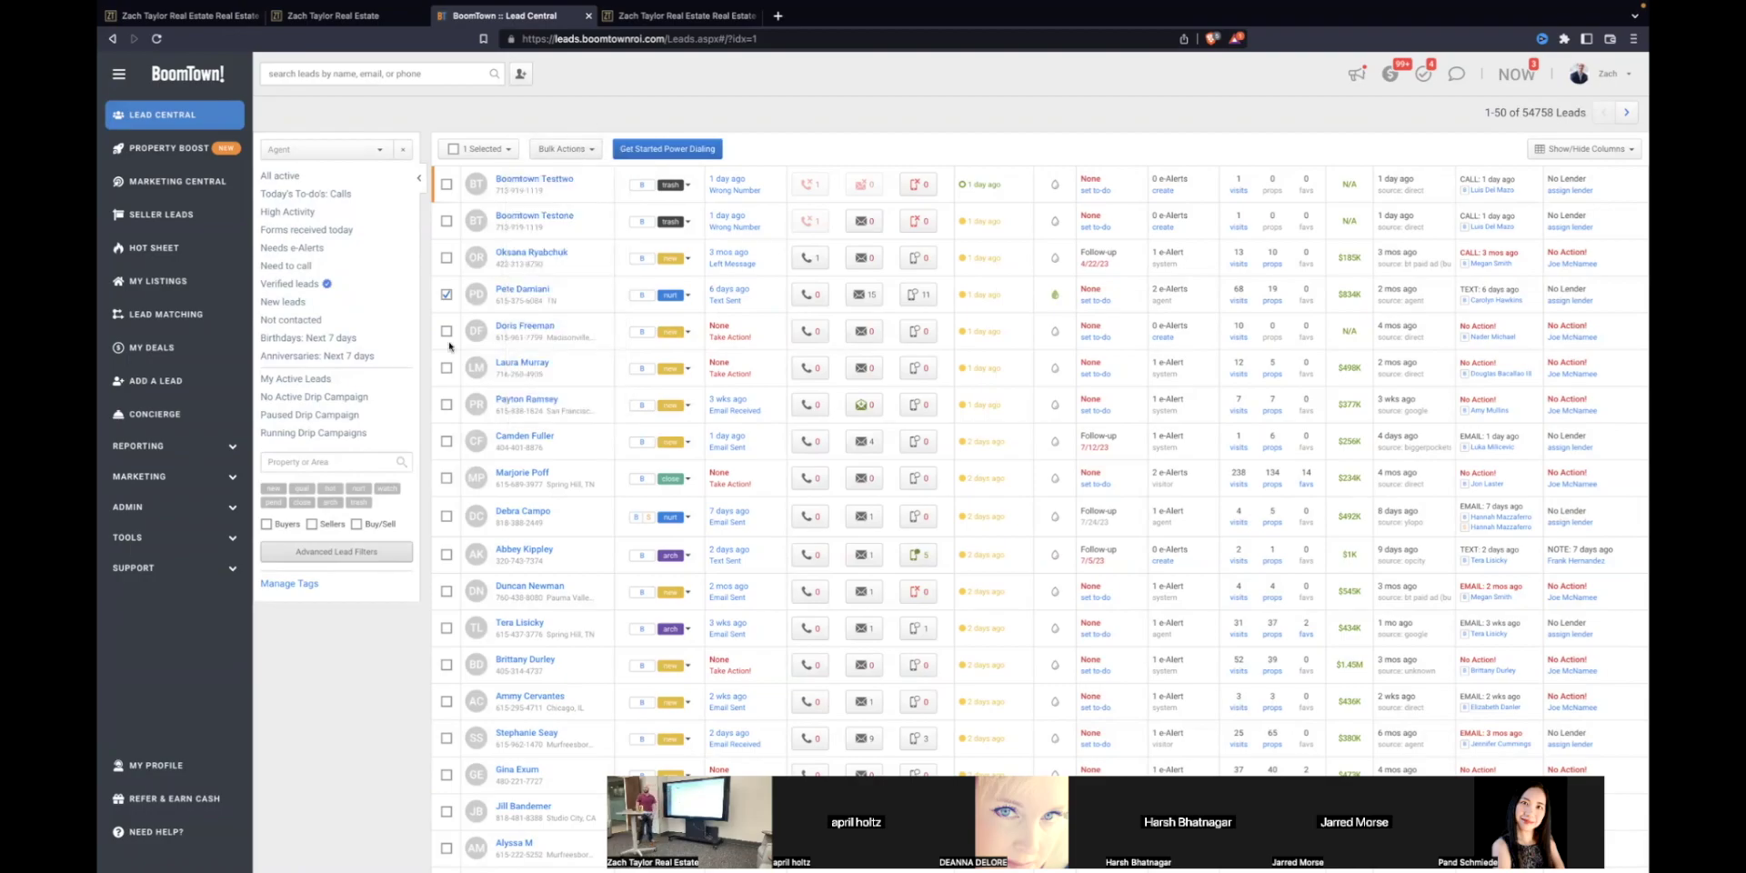
{"action": "left_click", "coordinate": [446, 295]}
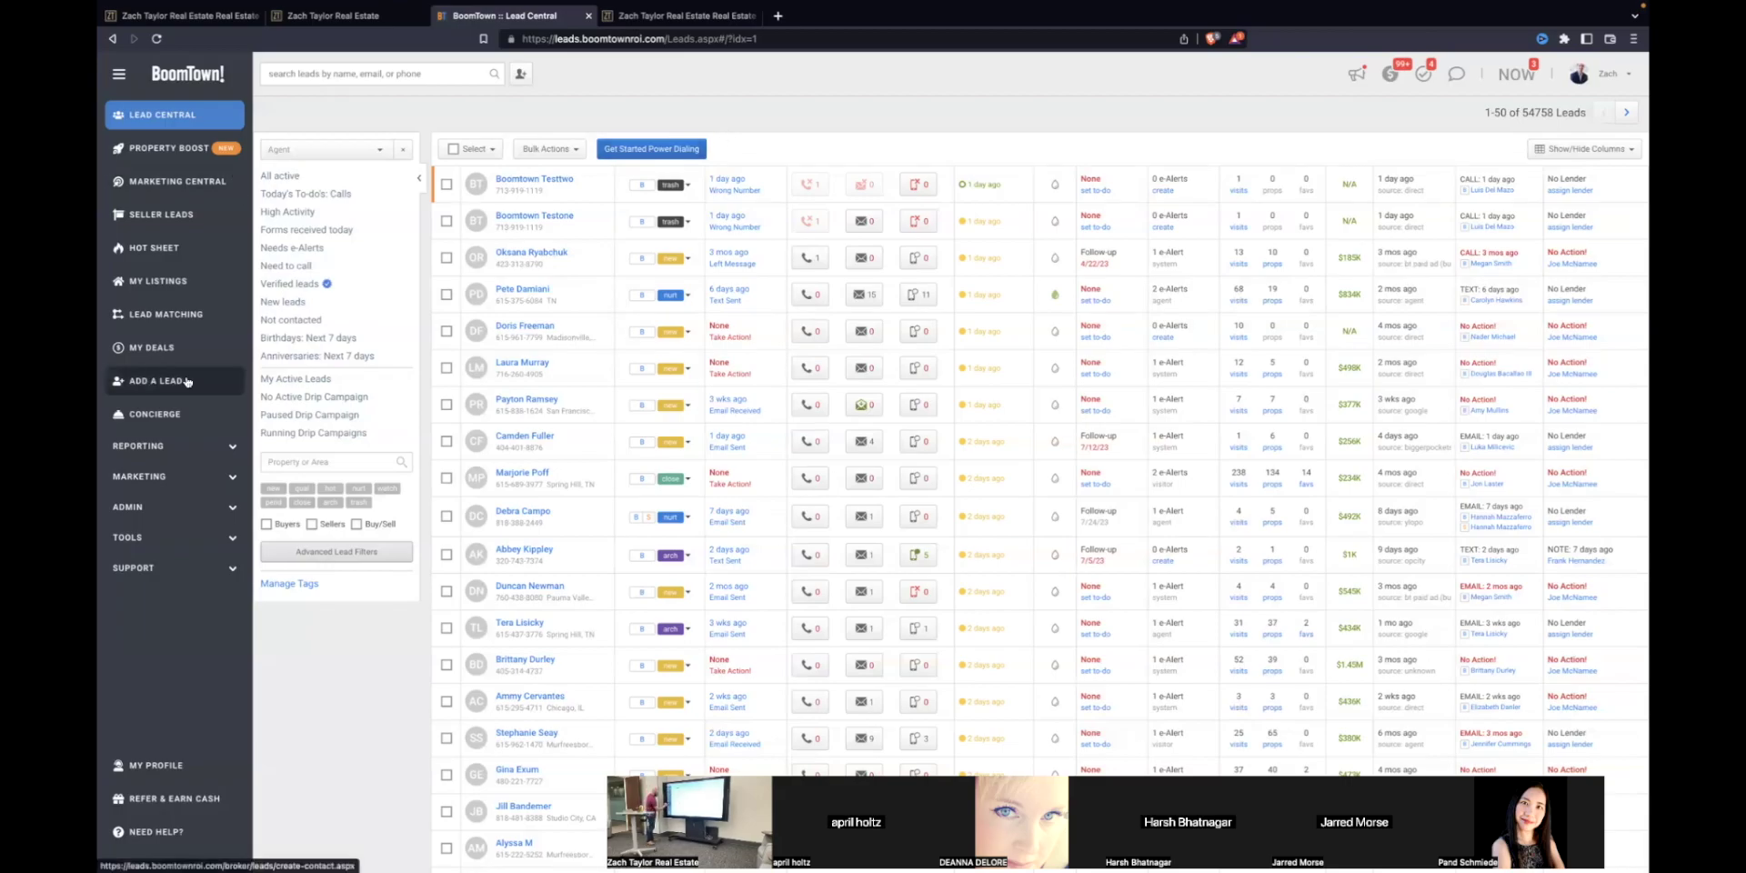
Step: Open the Help Portal from the SUPPORT section of the sidebar
{"action": "left_click", "coordinate": [226, 573]}
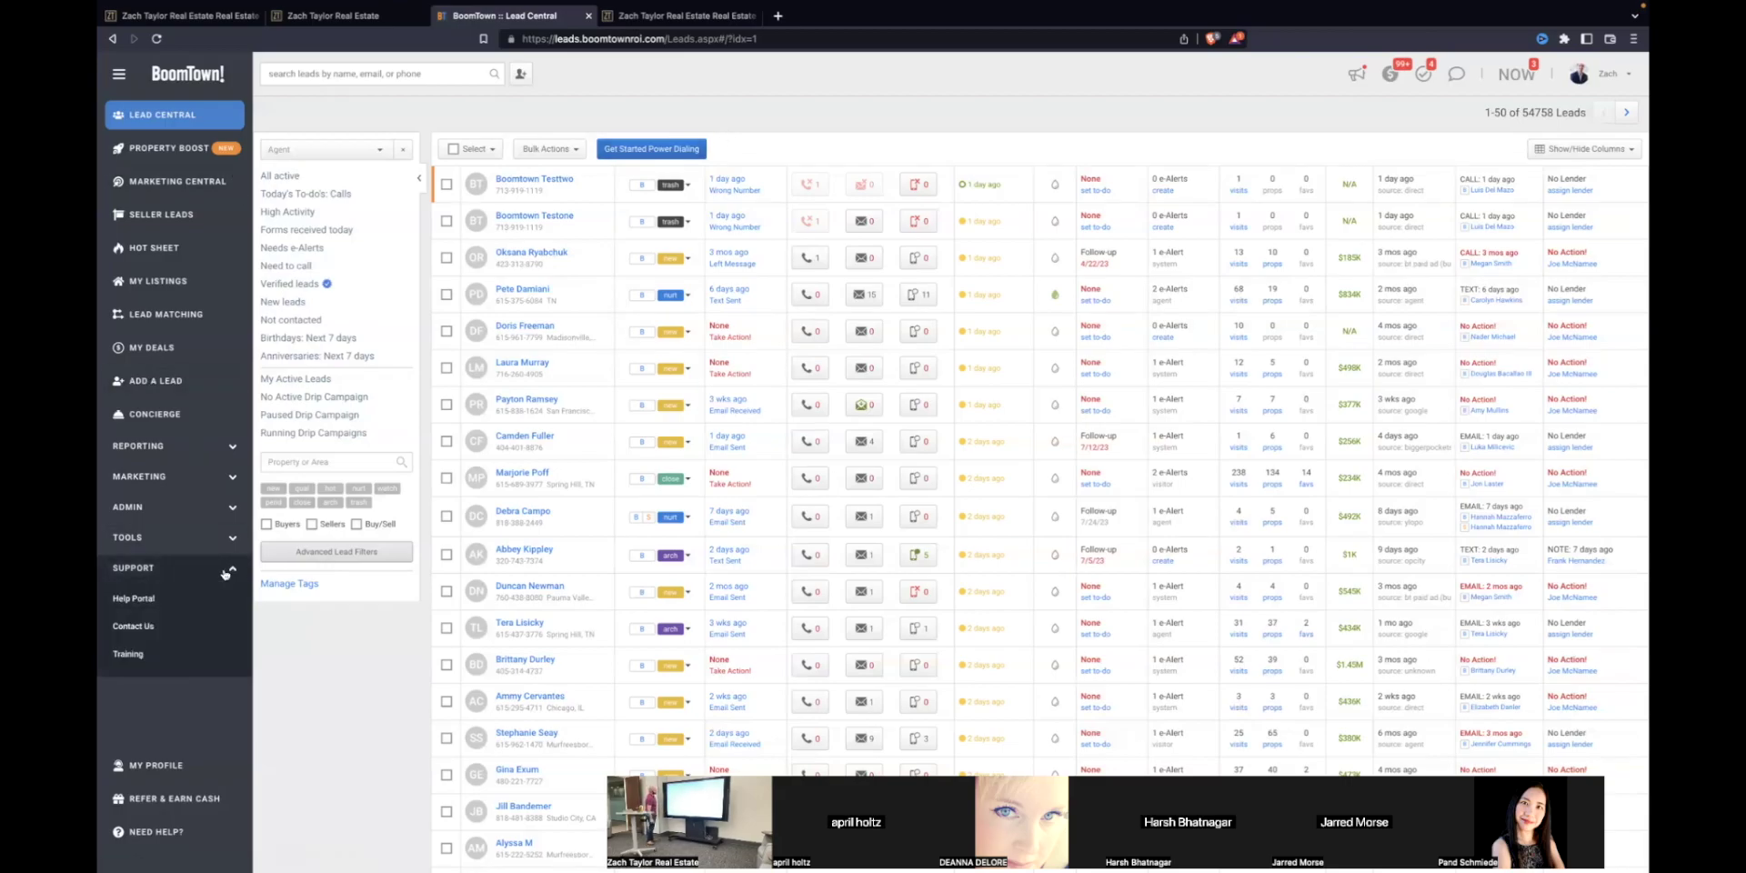
{"action": "left_click", "coordinate": [126, 601]}
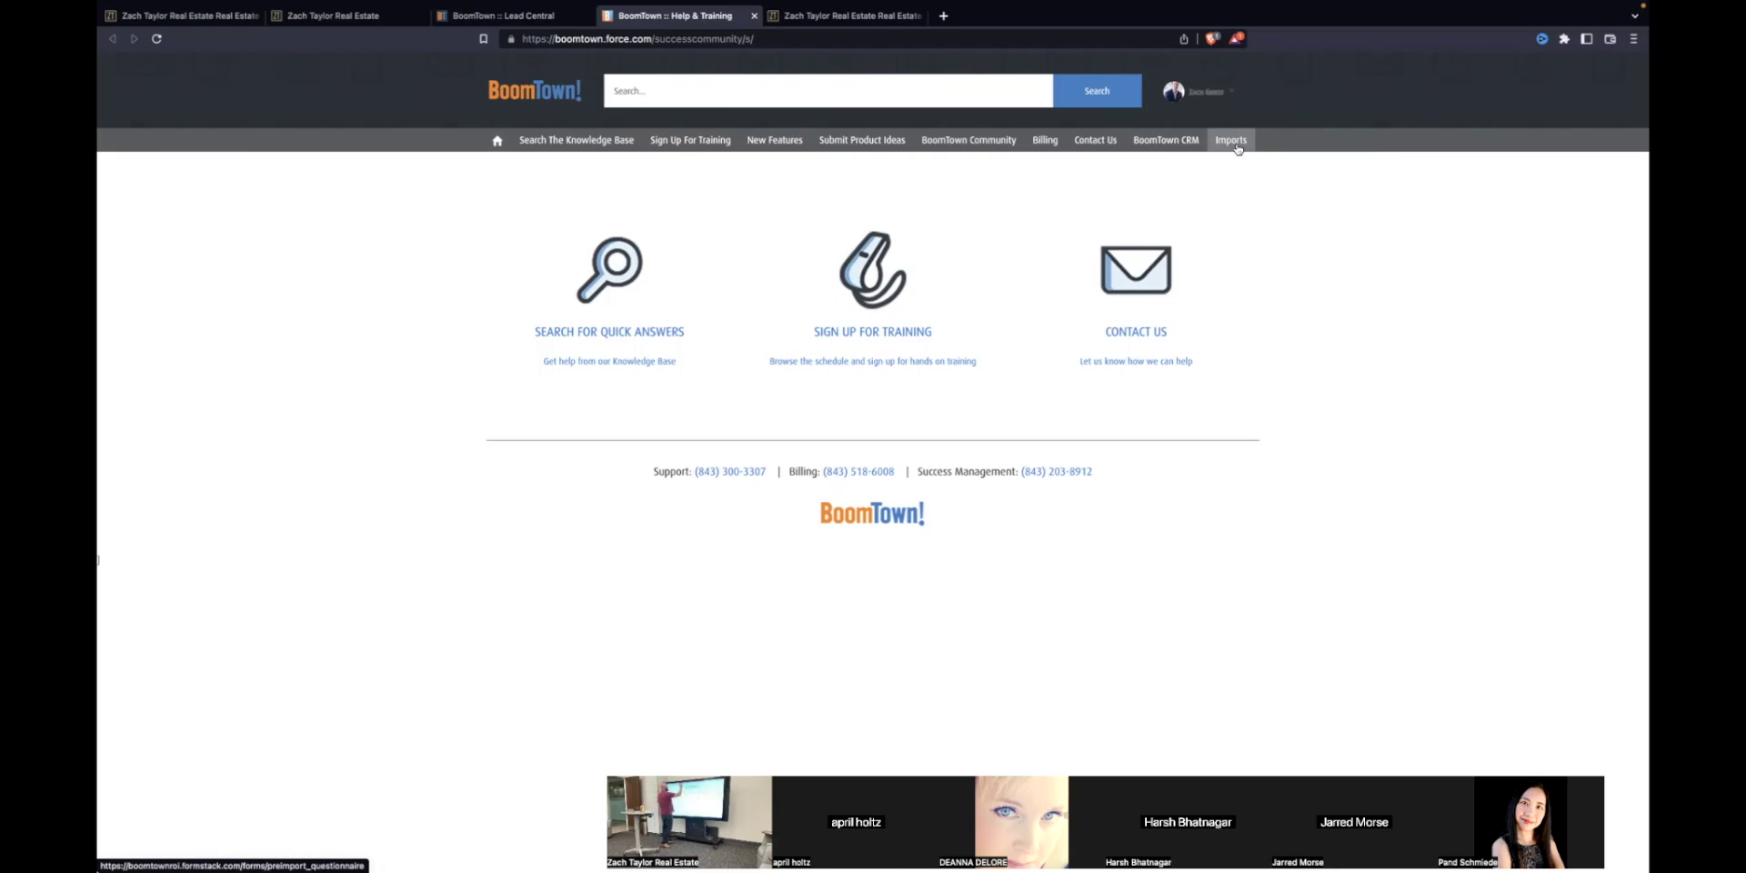
Step: Close the Help & Training page to return to Lead Central
{"action": "left_click", "coordinate": [753, 53]}
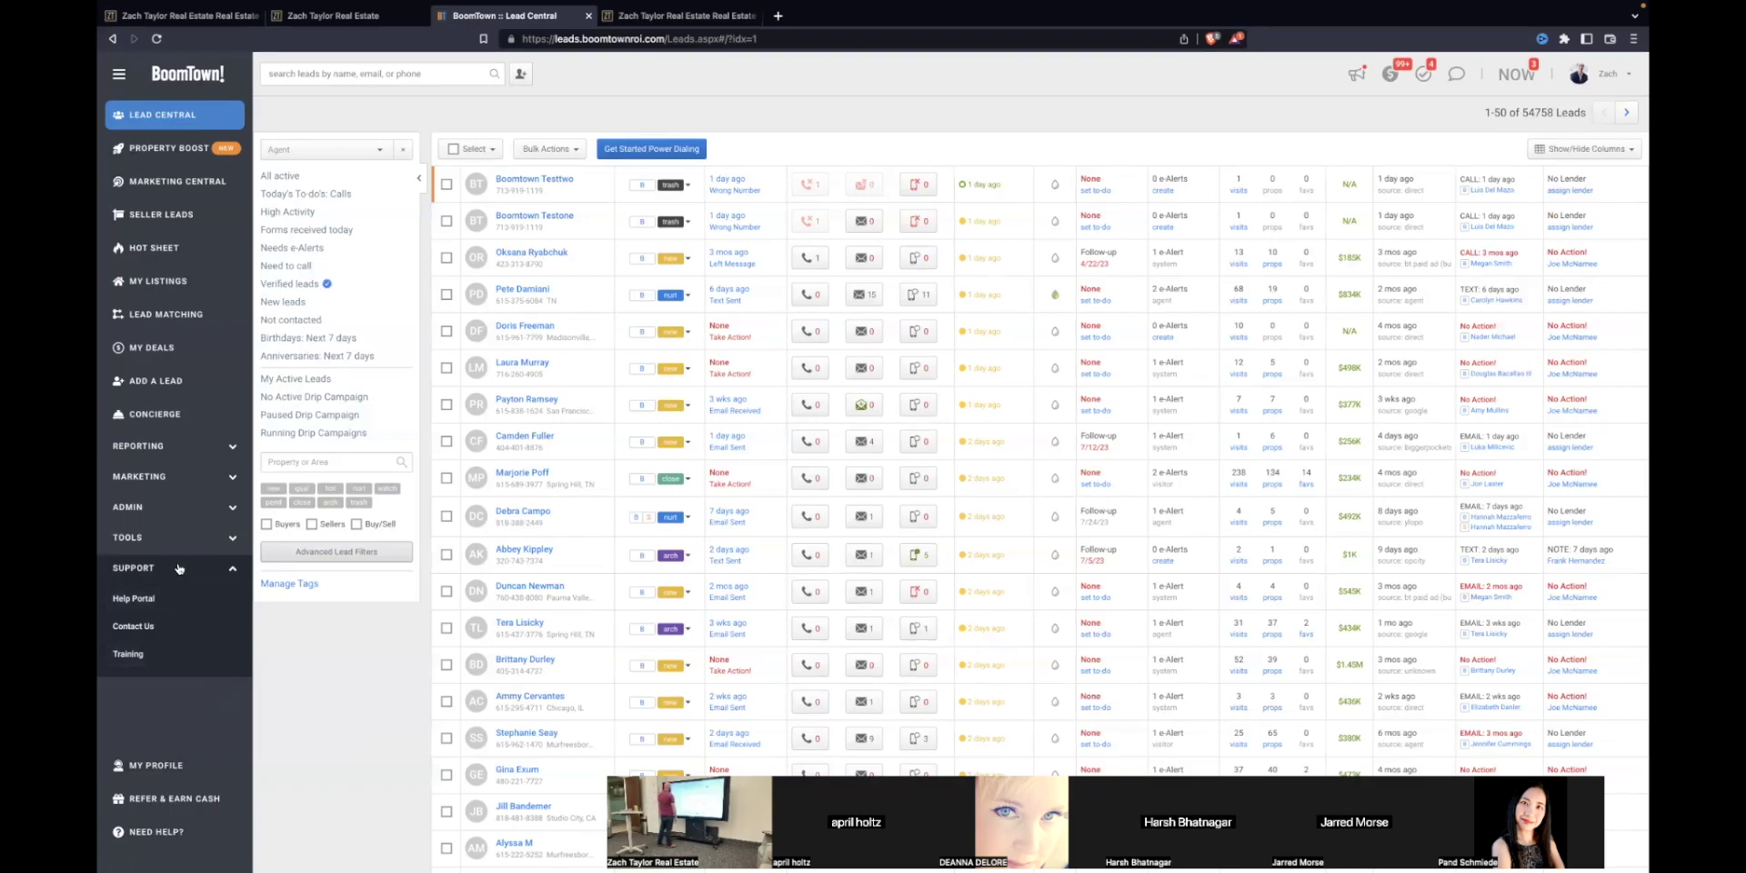
Step: Open the Agent Accountability report under Reporting and highlight the top agents' last-login times
{"action": "left_click", "coordinate": [168, 445]}
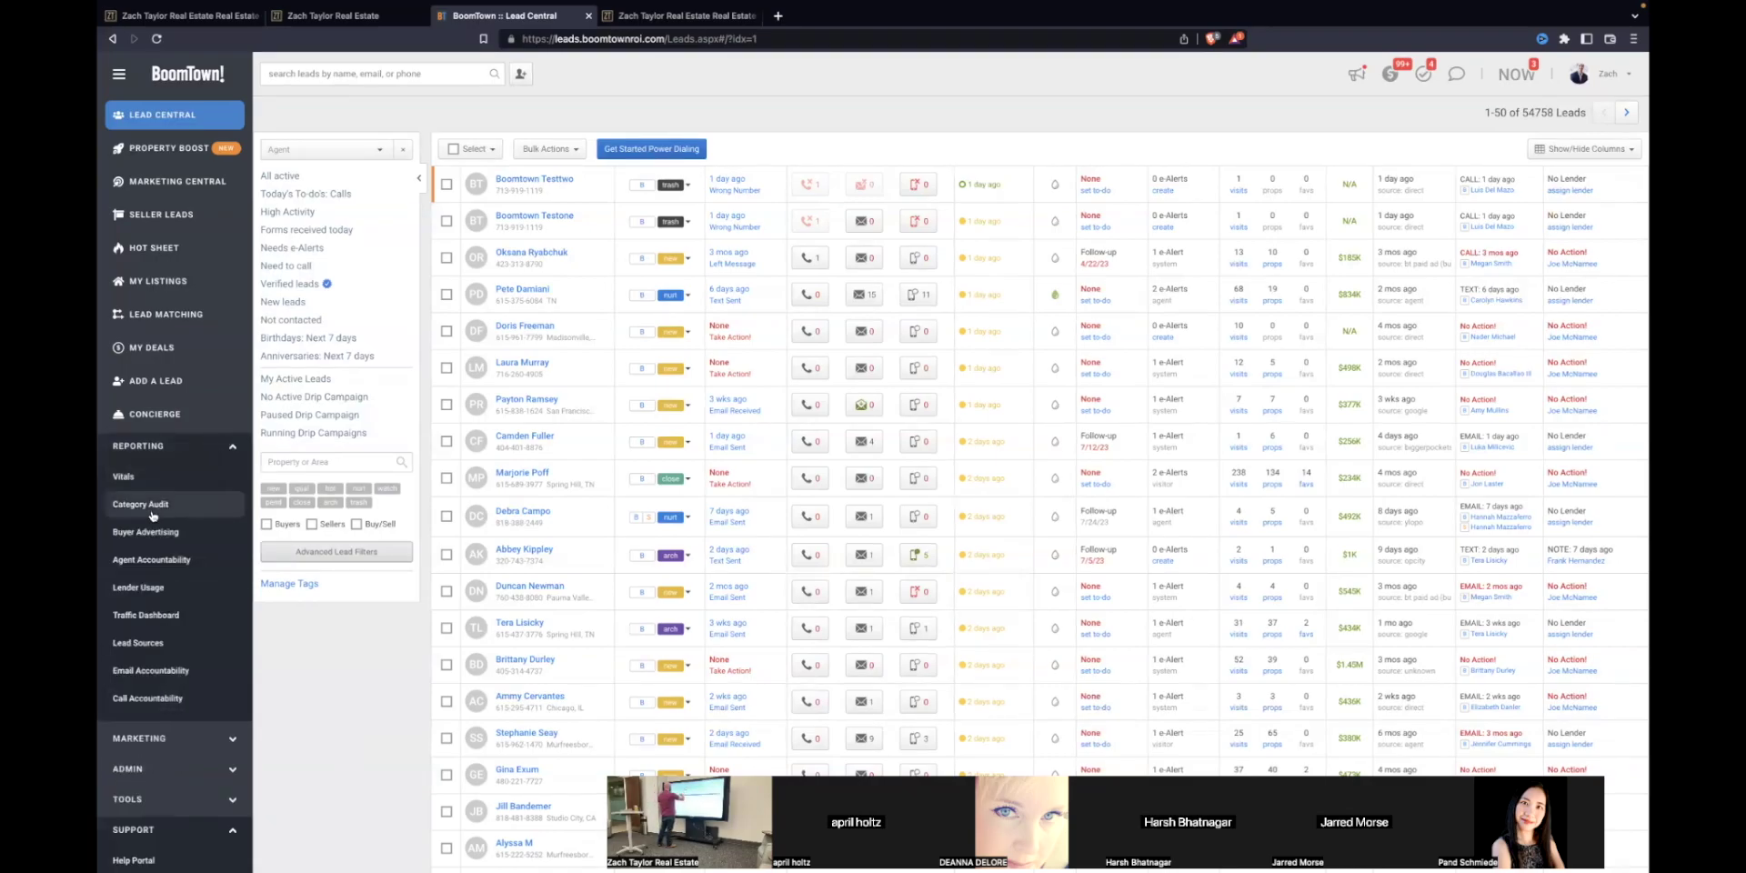
{"action": "left_click", "coordinate": [157, 563]}
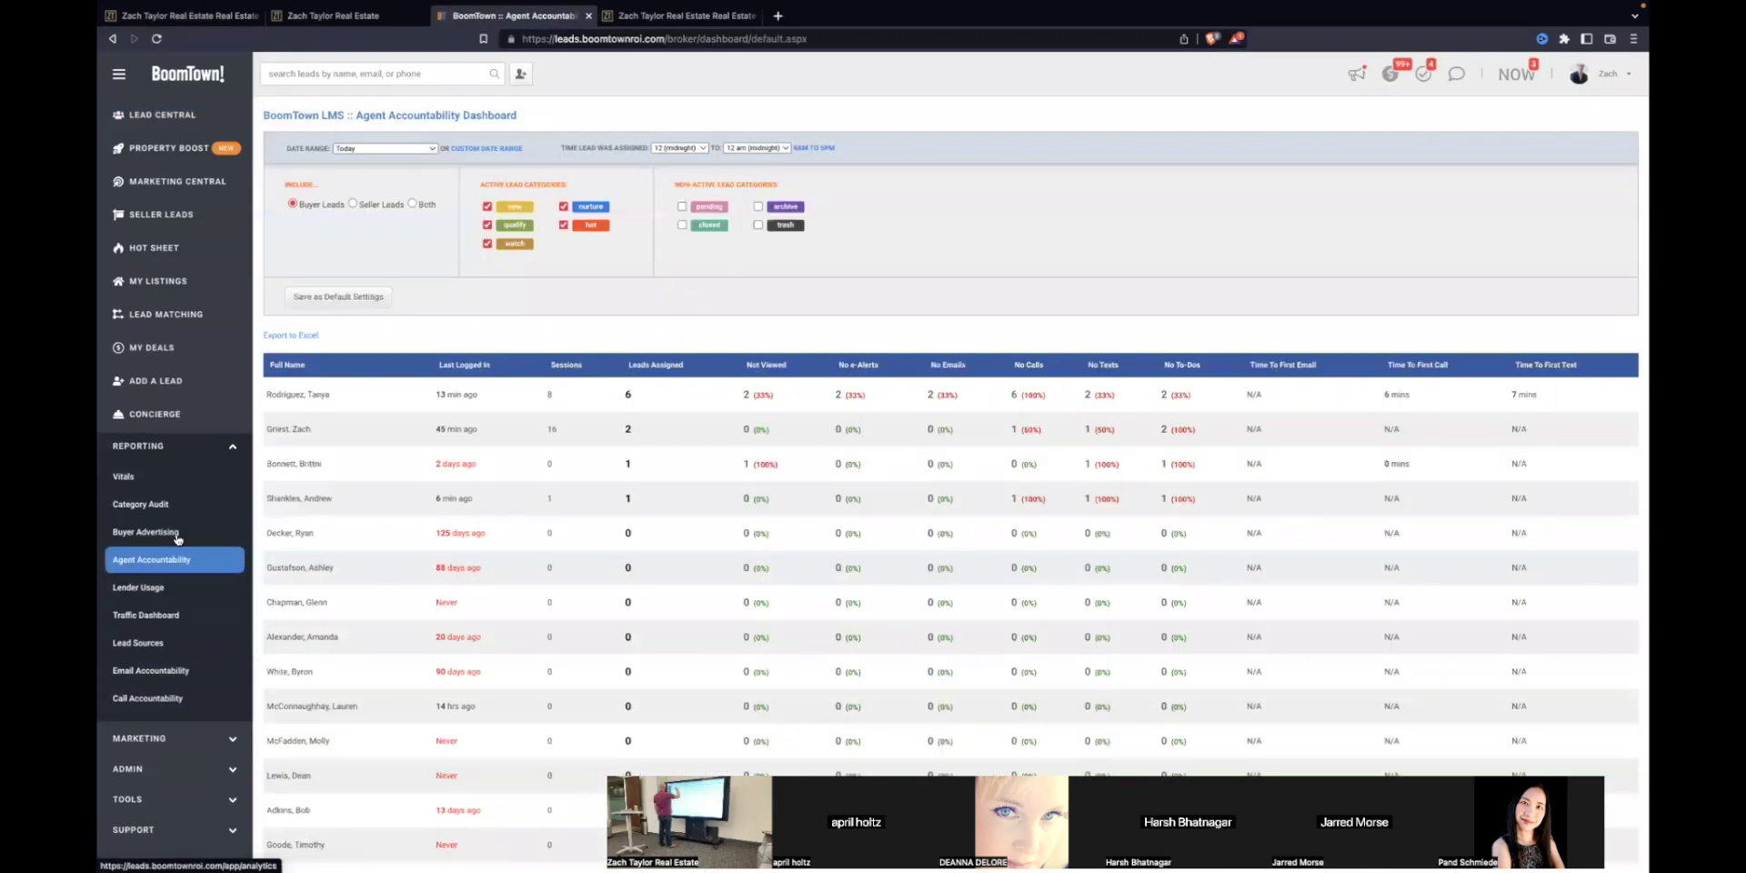
{"action": "left_click_drag", "start_coordinate": [435, 394], "coordinate": [477, 780]}
Step: Scroll through the agent table, highlighting rows, then clear the selection and return to the top
{"action": "scroll", "coordinate": [473, 545], "scroll_direction": "down", "scroll_amount": 5}
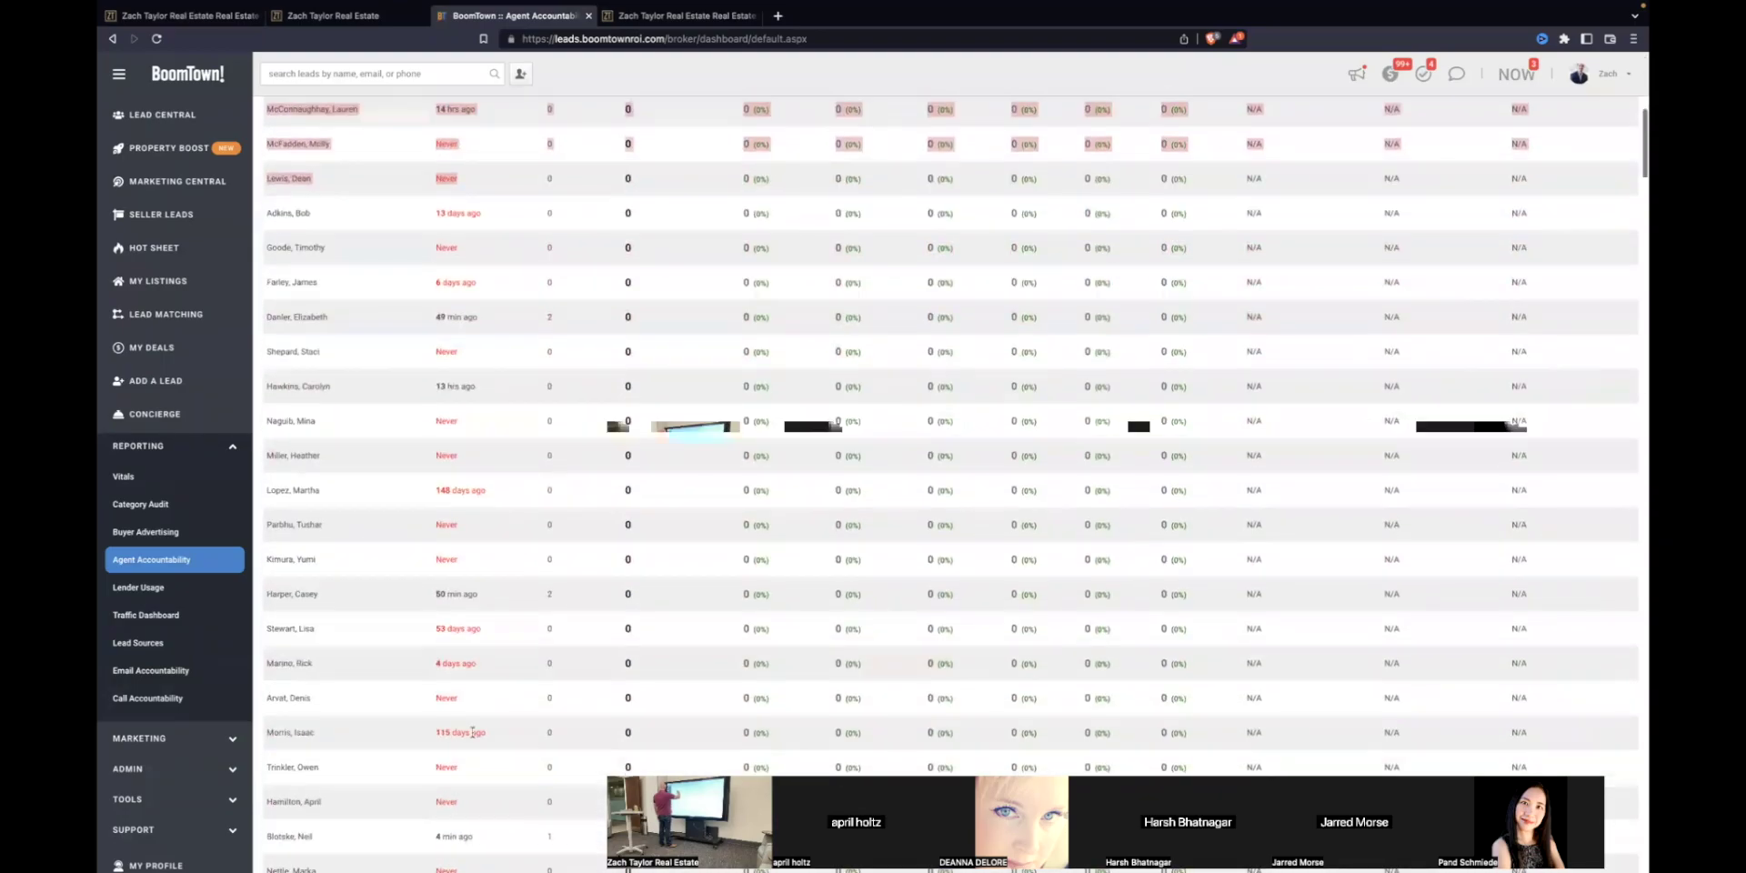
{"action": "scroll", "coordinate": [473, 540], "scroll_direction": "down", "scroll_amount": 4}
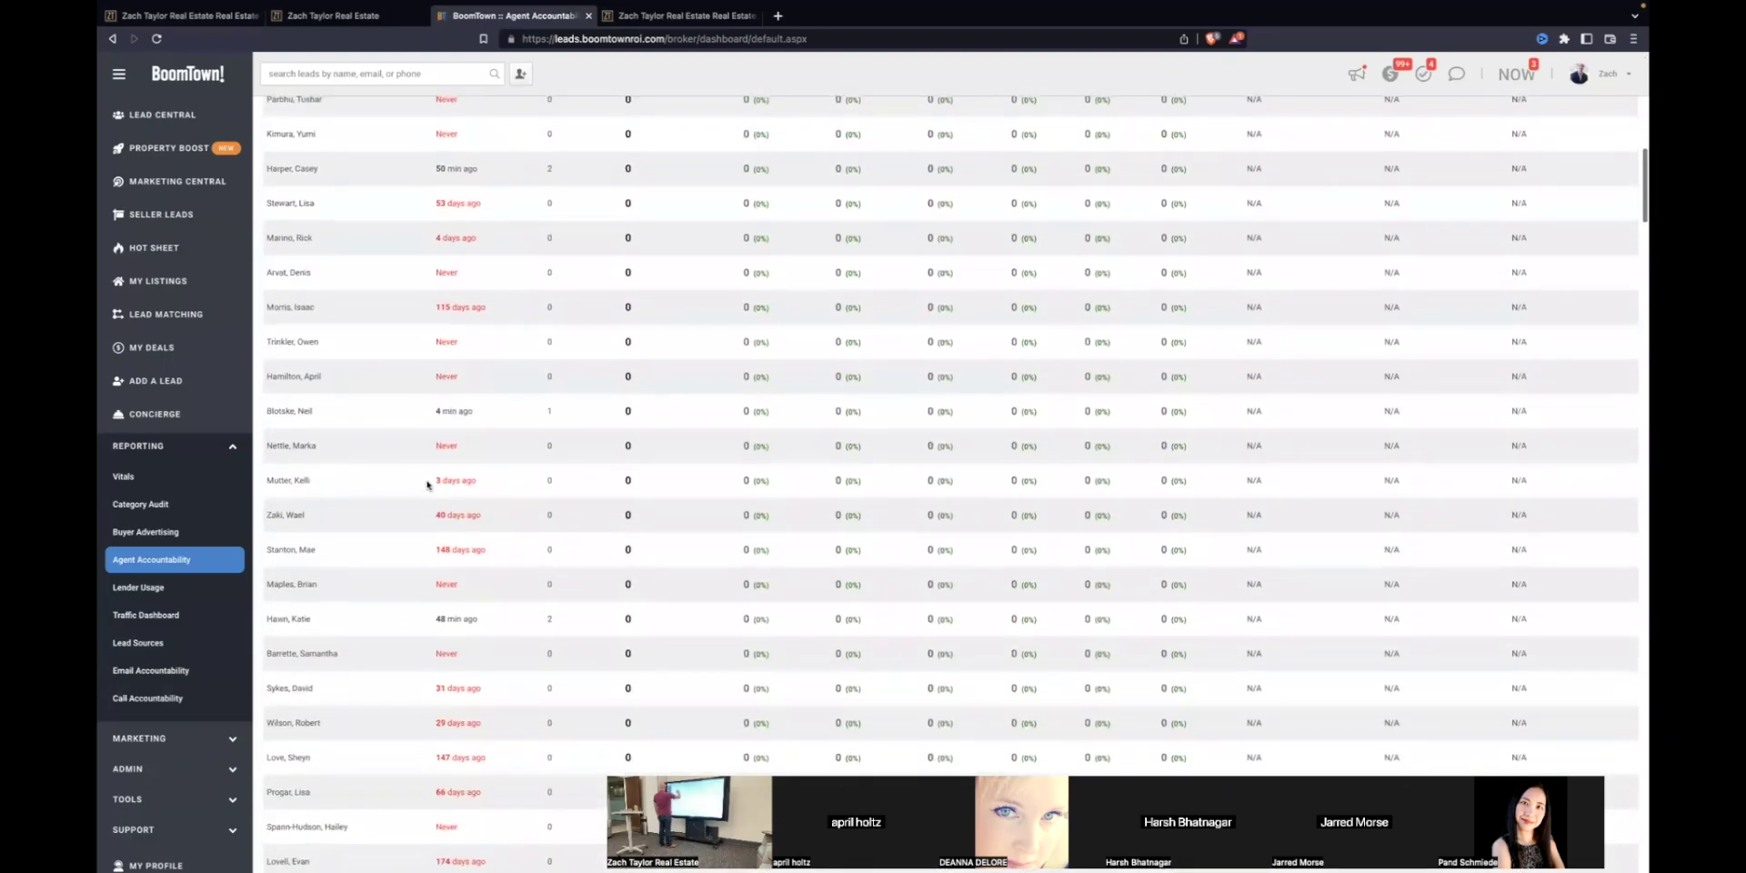
{"action": "left_click_drag", "start_coordinate": [427, 485], "coordinate": [502, 759]}
{"action": "scroll", "coordinate": [480, 710], "scroll_direction": "down", "scroll_amount": 5}
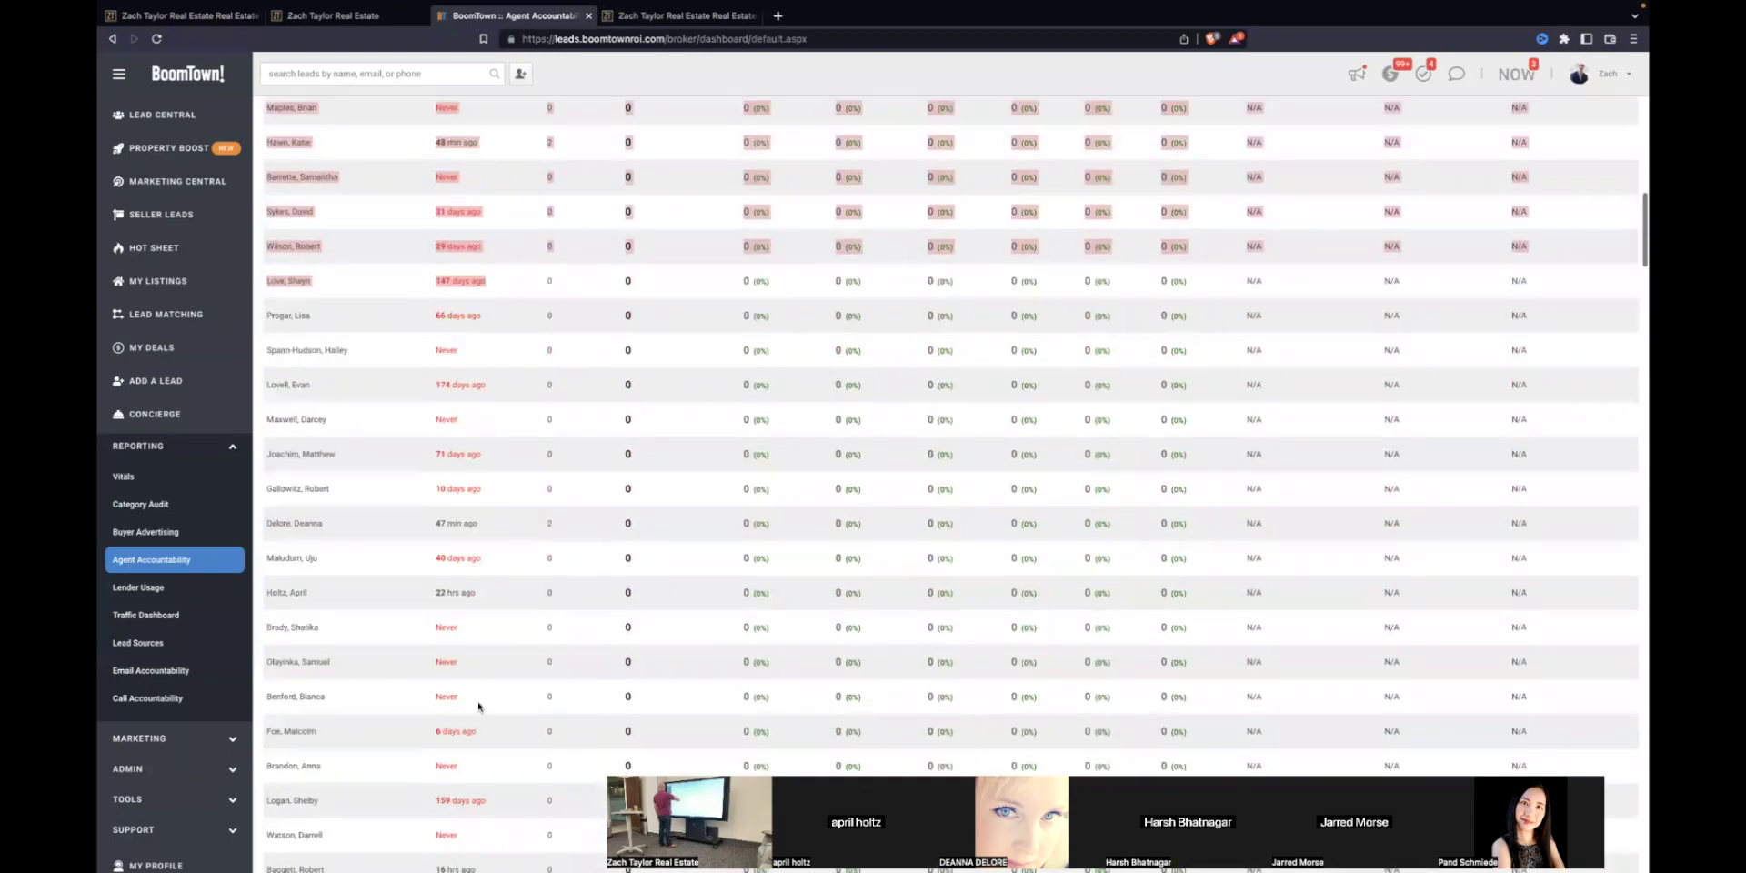
{"action": "scroll", "coordinate": [473, 664], "scroll_direction": "down", "scroll_amount": 1}
{"action": "left_click_drag", "start_coordinate": [476, 626], "coordinate": [402, 467]}
{"action": "left_click", "coordinate": [436, 546]}
{"action": "scroll", "coordinate": [573, 657], "scroll_direction": "down", "scroll_amount": 3}
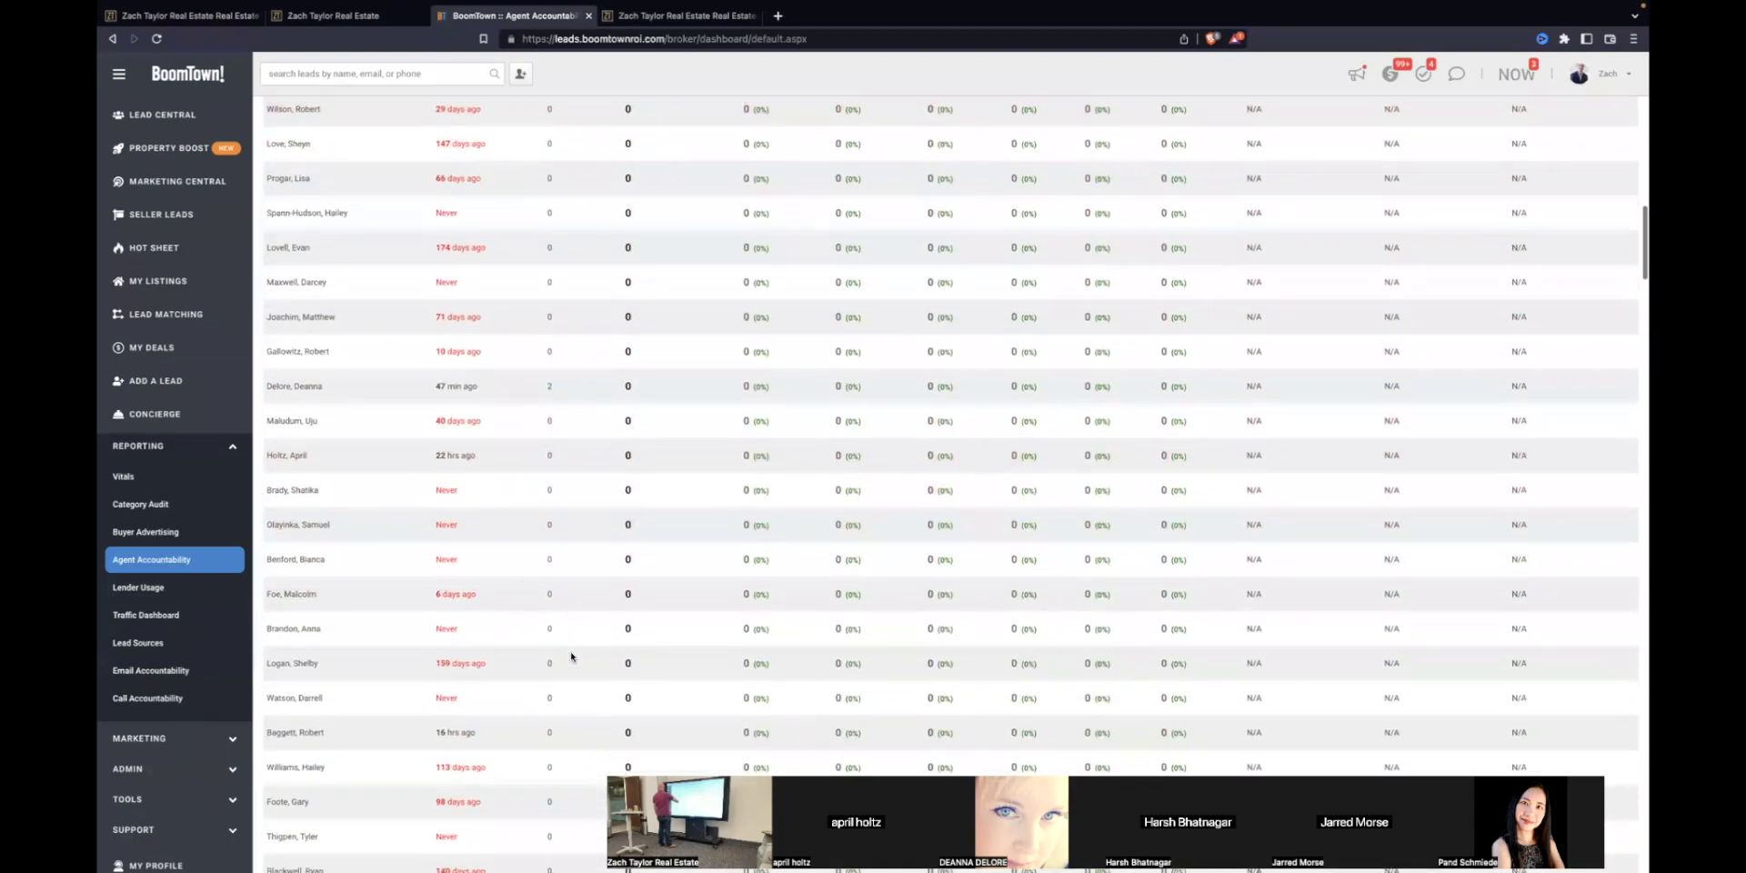
{"action": "scroll", "coordinate": [570, 657], "scroll_direction": "up", "scroll_amount": 10}
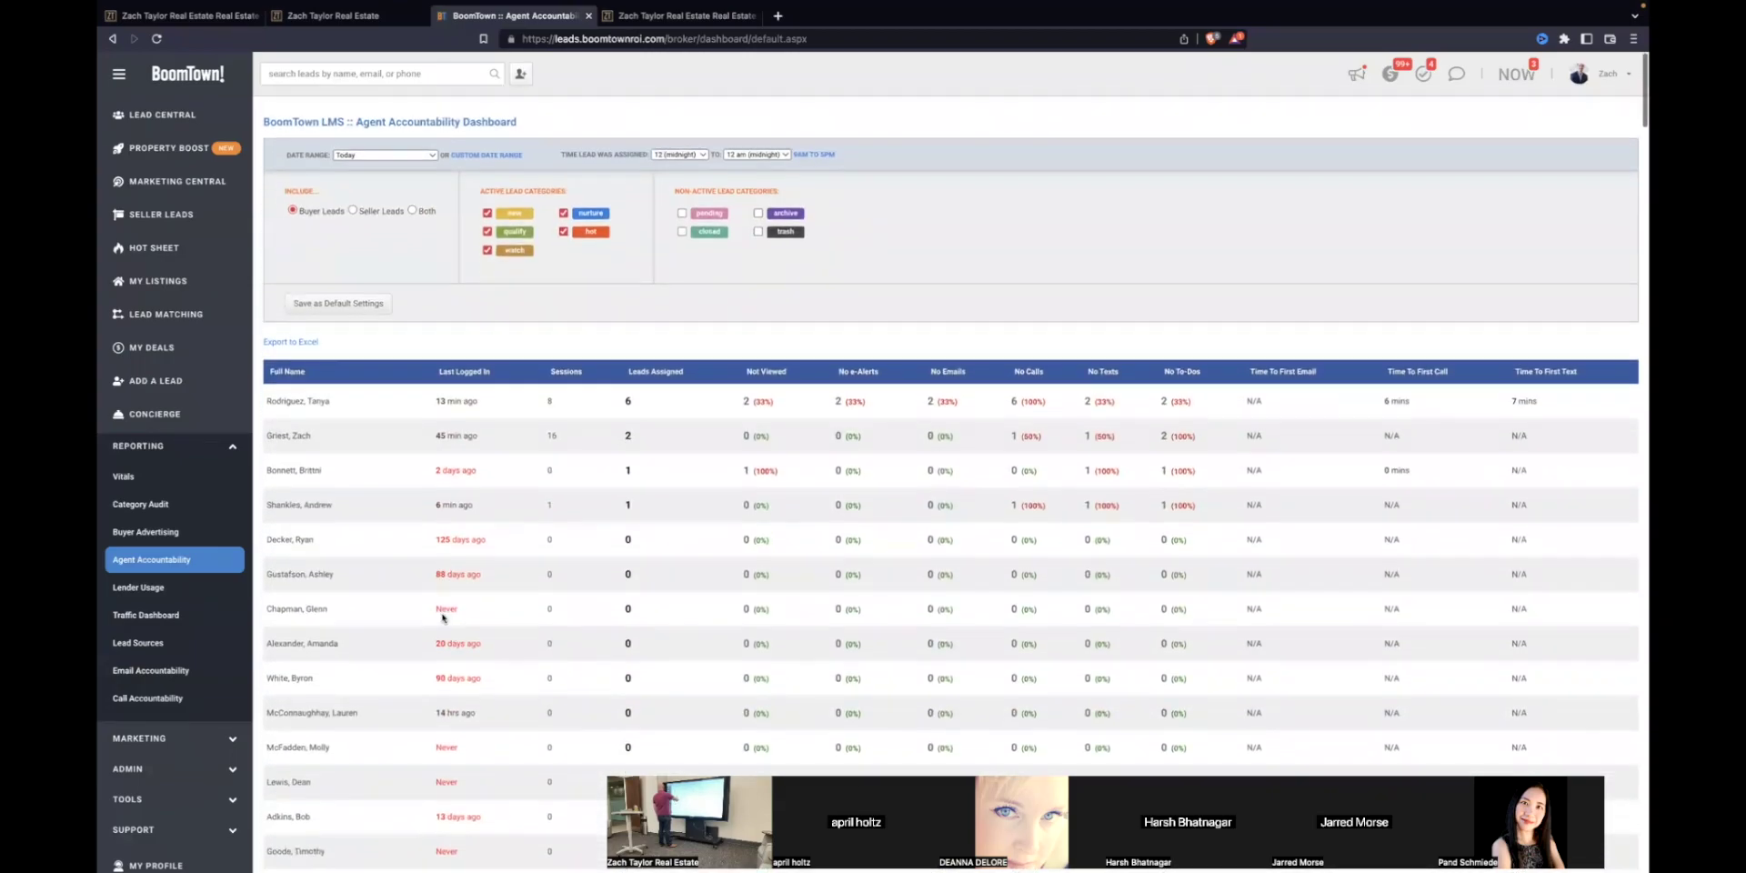
Step: Return from the Agent Accountability report to the Lead Central leads list
{"action": "left_click", "coordinate": [141, 111]}
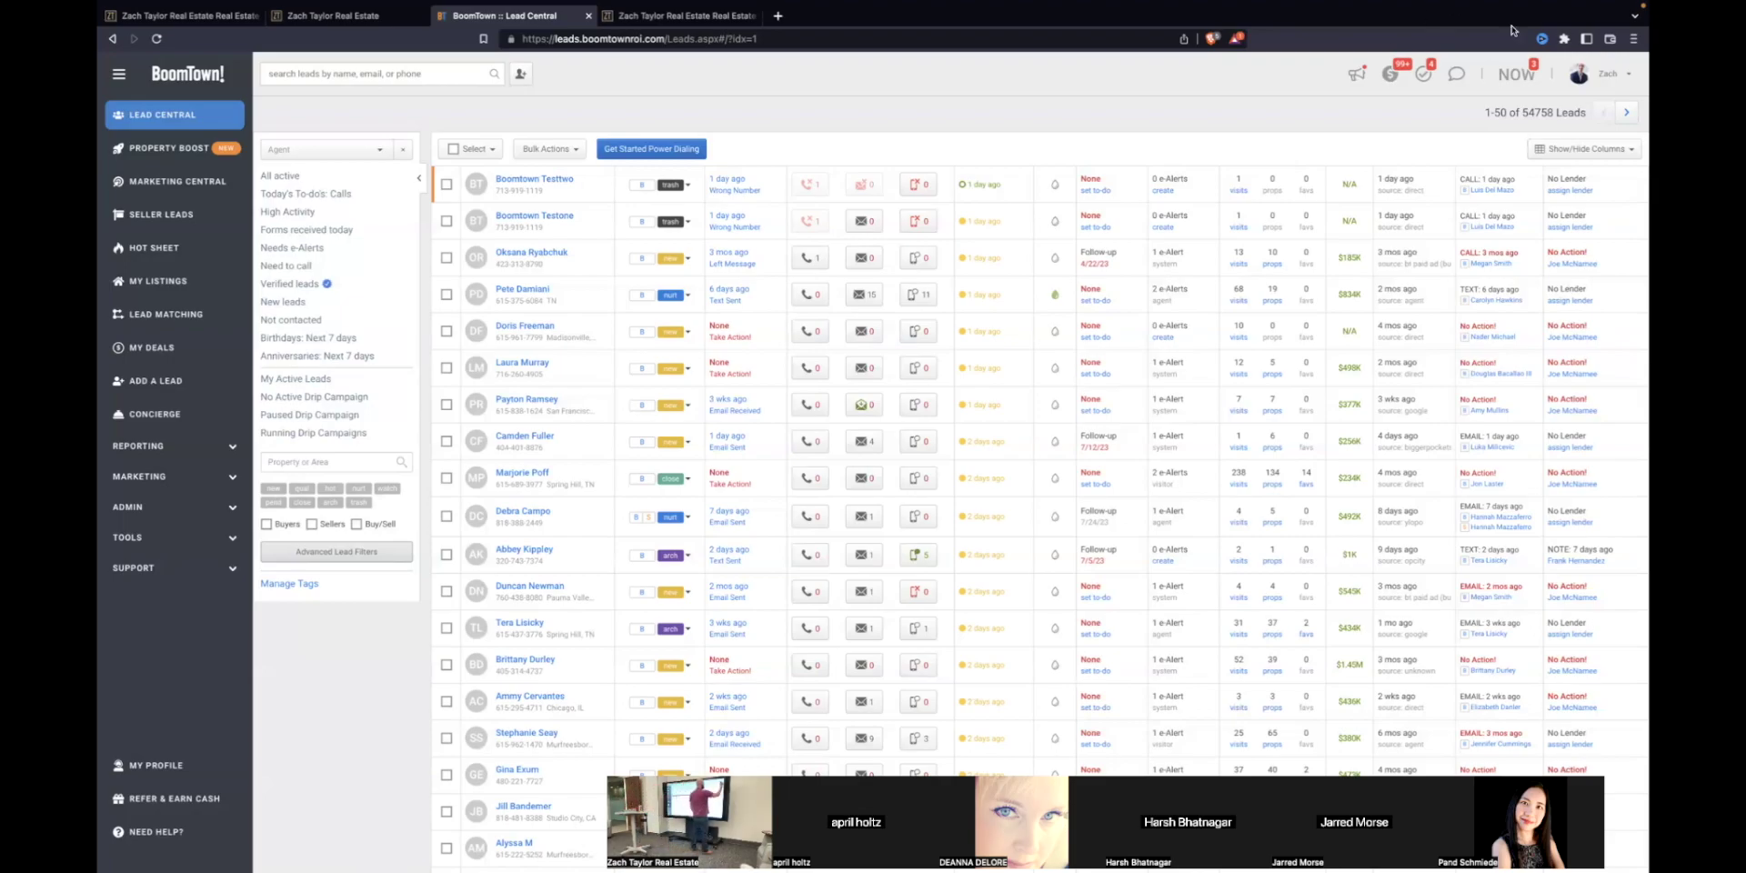
Step: Open My Profile from the account menu and review the phone fields, including the BoomTown Number
{"action": "left_click", "coordinate": [1605, 77]}
{"action": "left_click", "coordinate": [1553, 109]}
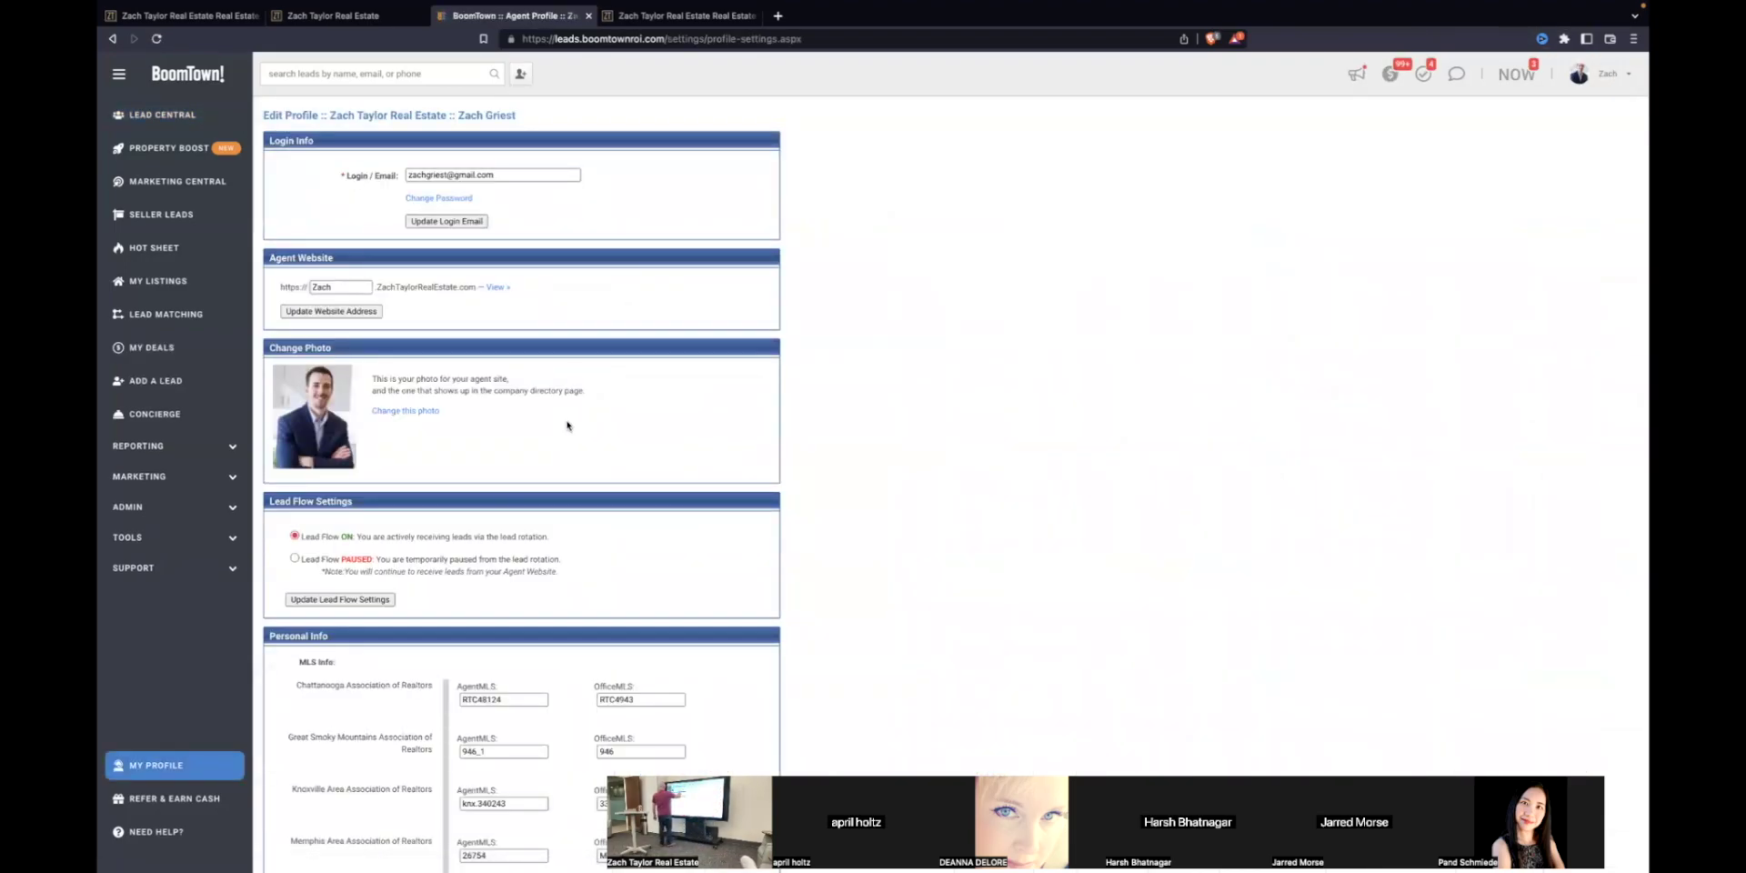
{"action": "scroll", "coordinate": [564, 422], "scroll_direction": "down", "scroll_amount": 3}
{"action": "scroll", "coordinate": [562, 421], "scroll_direction": "down", "scroll_amount": 3}
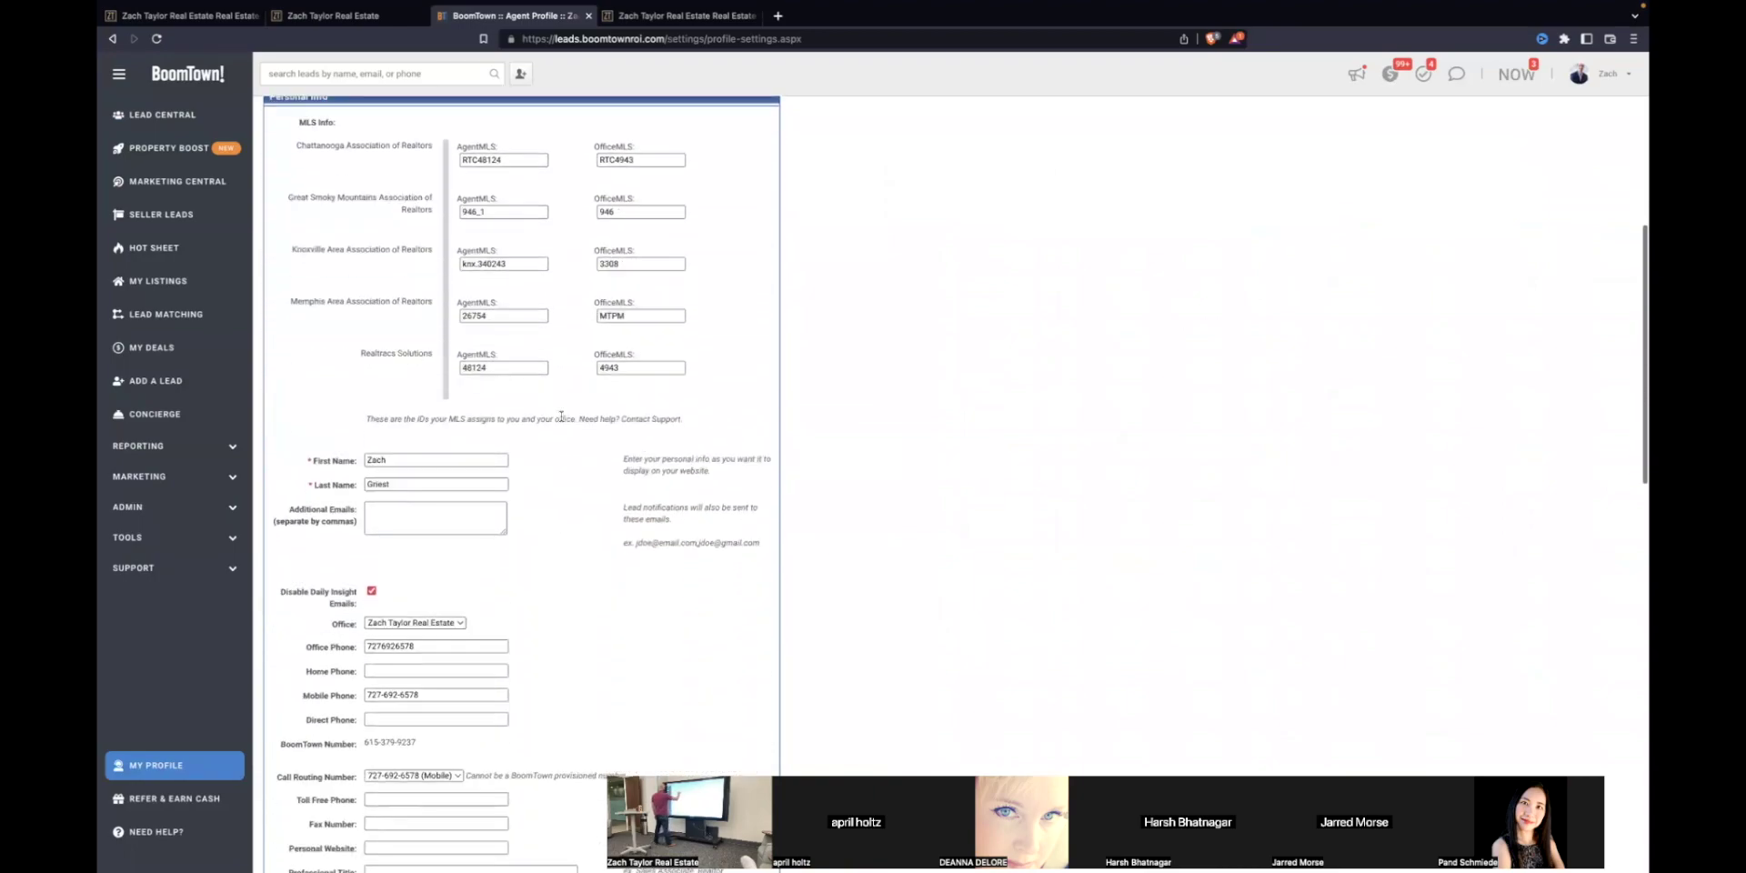
{"action": "scroll", "coordinate": [564, 422], "scroll_direction": "down", "scroll_amount": 2}
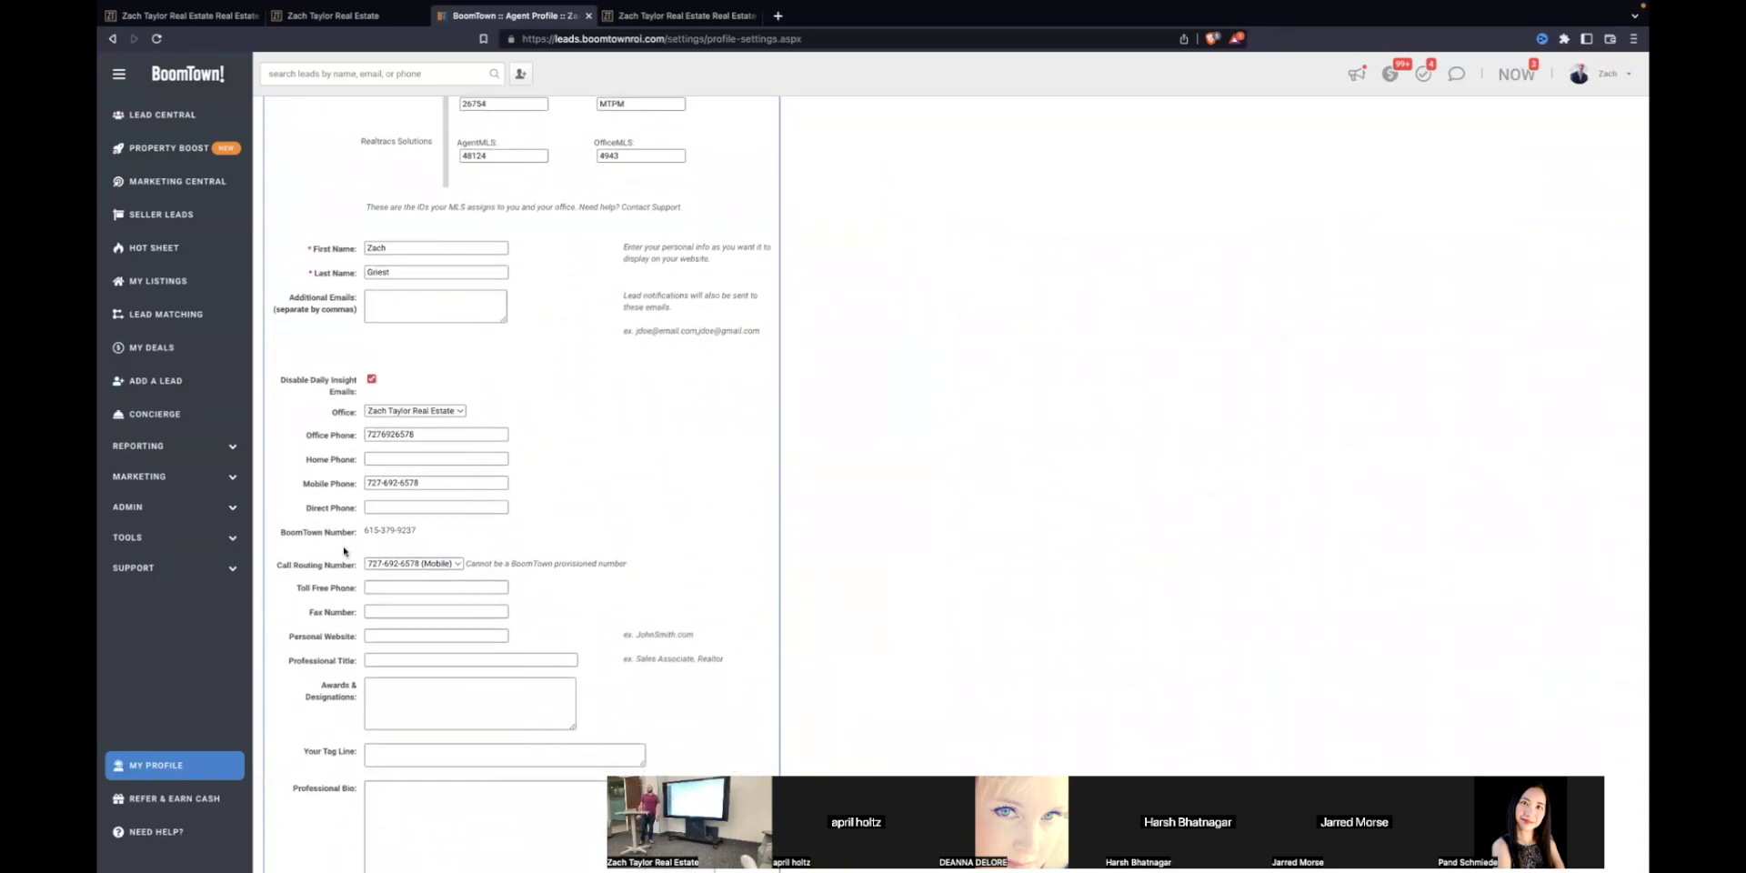
{"action": "left_click_drag", "start_coordinate": [363, 537], "coordinate": [445, 533]}
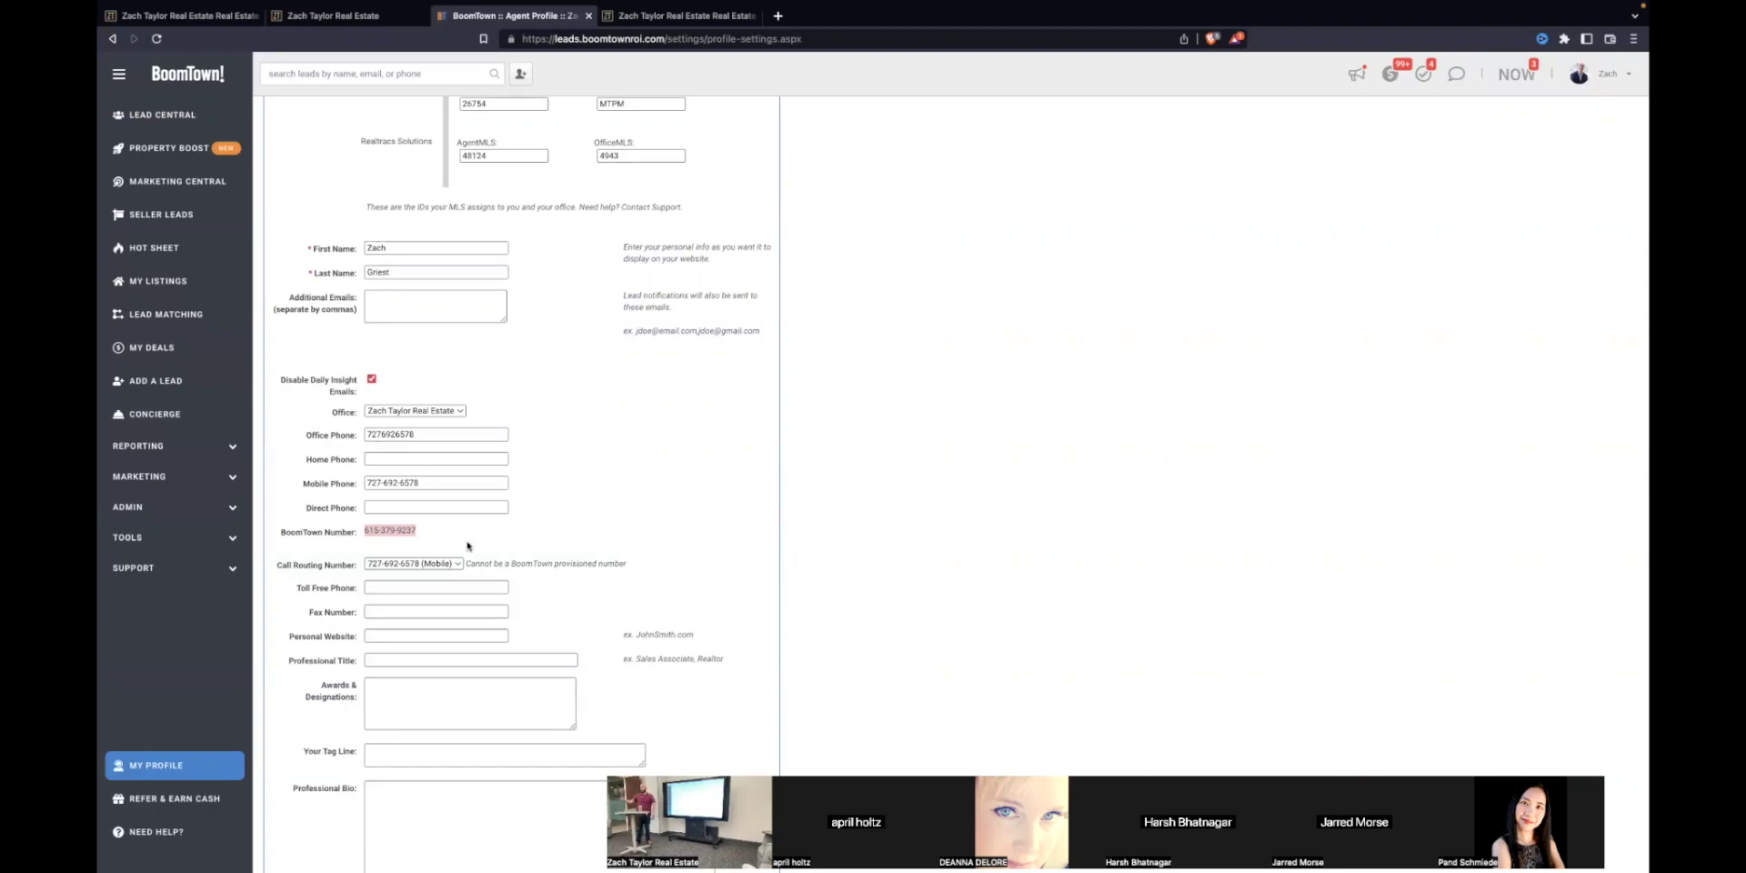
{"action": "left_click", "coordinate": [656, 541]}
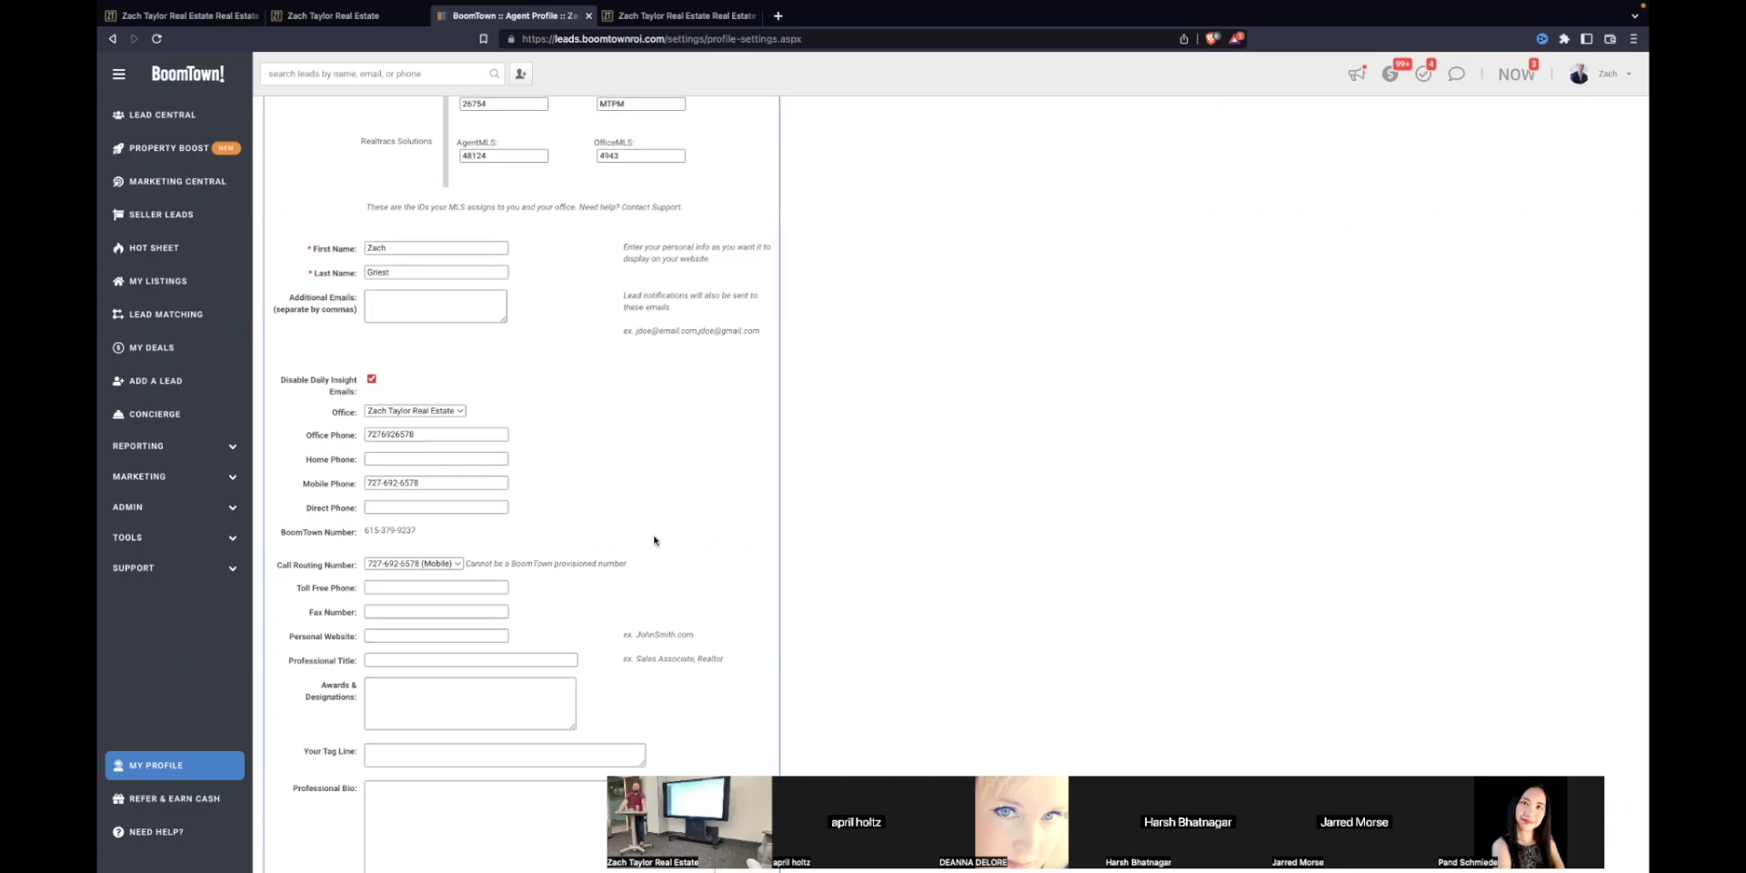
{"action": "scroll", "coordinate": [729, 344], "scroll_direction": "up", "scroll_amount": 10}
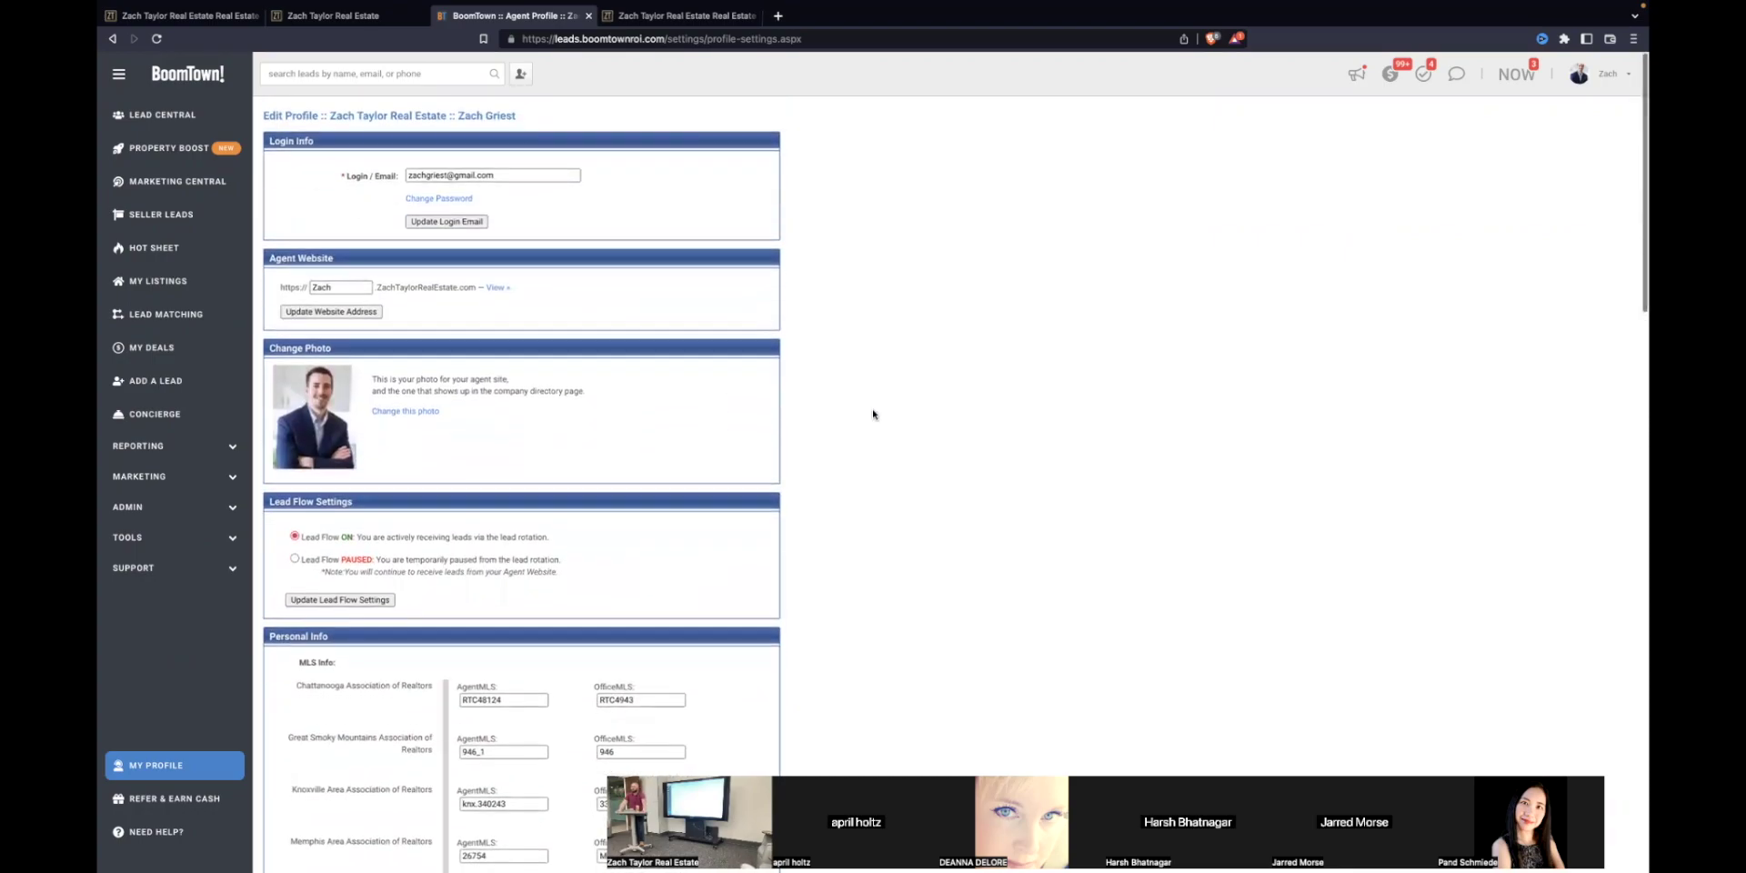